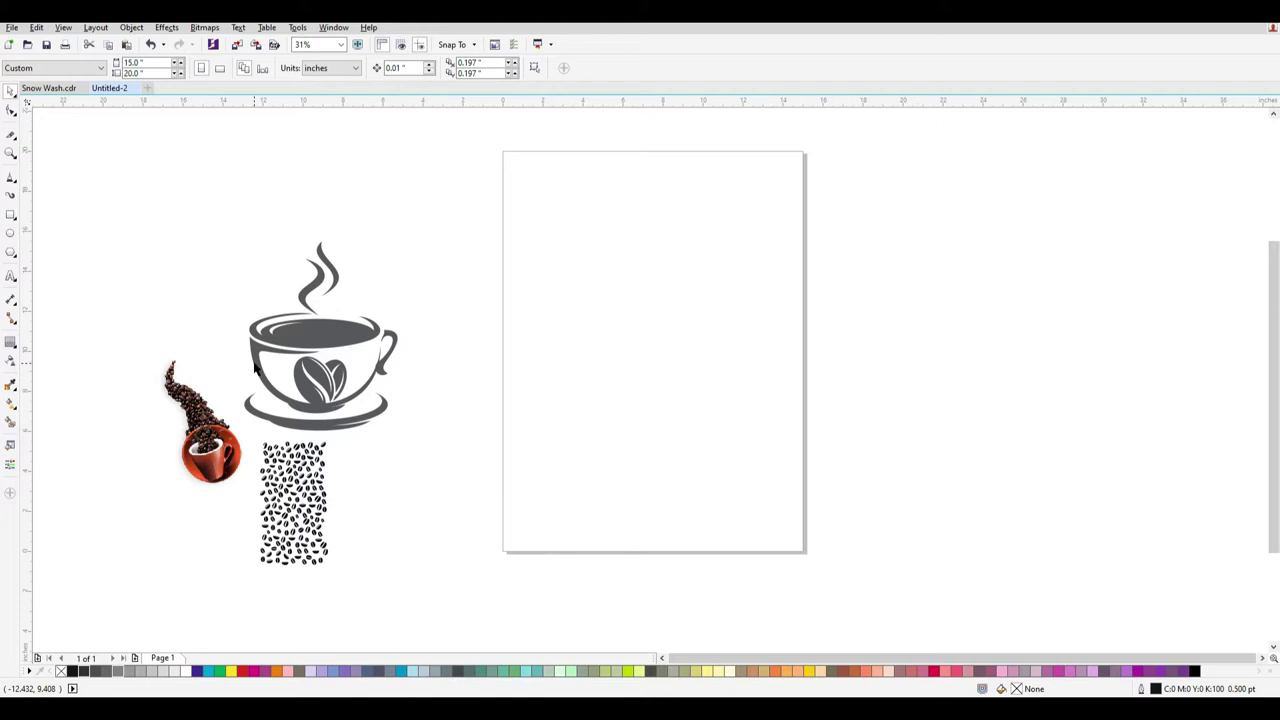
# Move the coffee cup drawing, bean pattern and red cup picture together a little higher beside the page.
pyautogui.moveTo(91, 193); pyautogui.dragTo(484, 585)
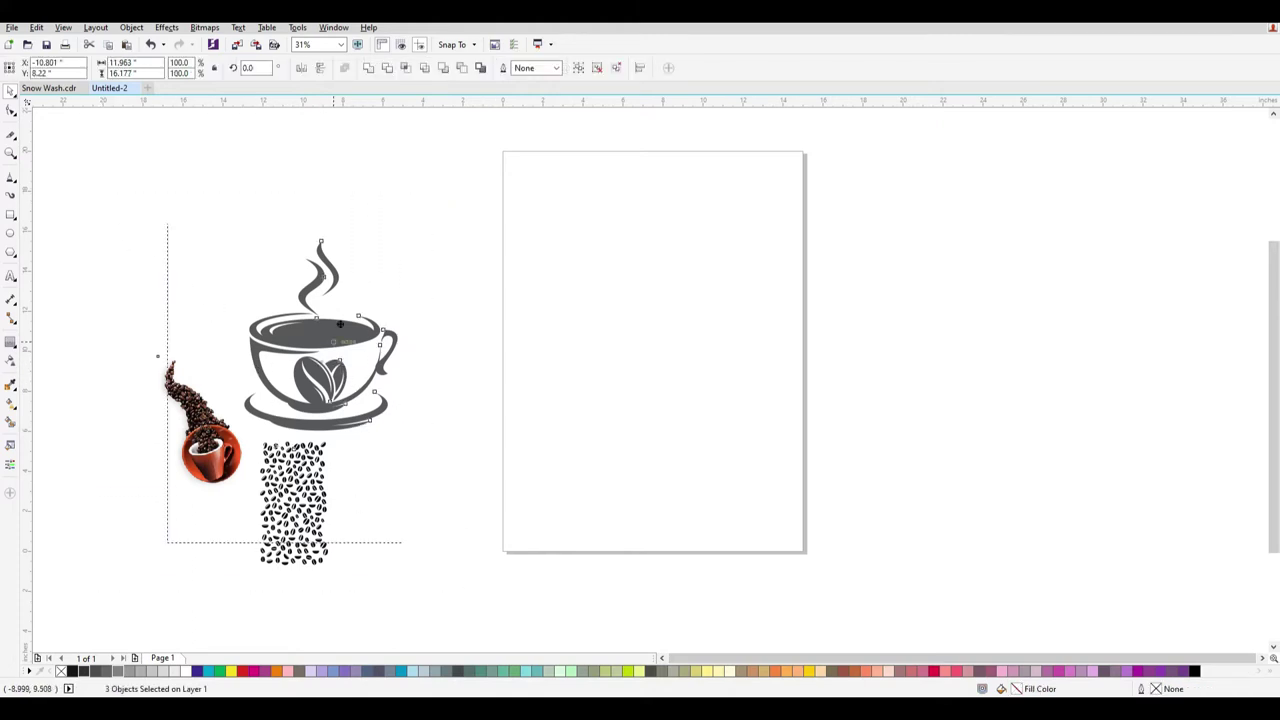
pyautogui.moveTo(340, 324); pyautogui.dragTo(342, 280)
pyautogui.click(404, 388)
pyautogui.moveTo(468, 528); pyautogui.dragTo(80, 136)
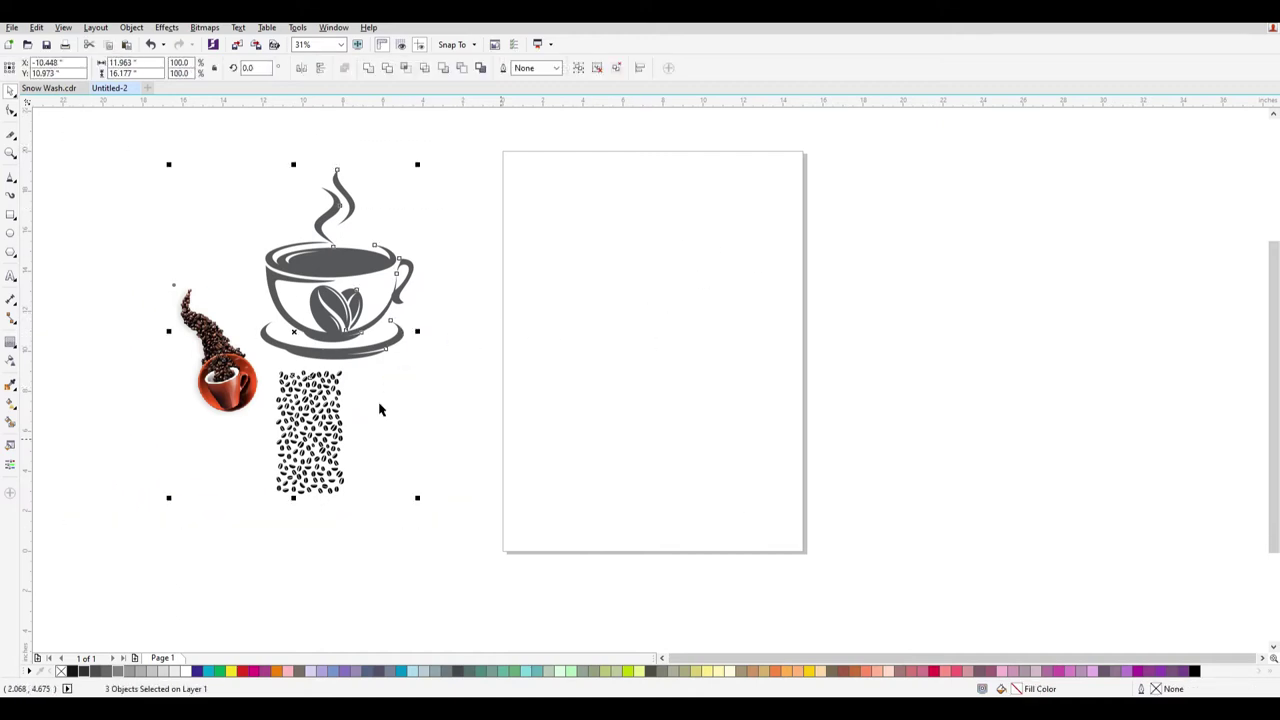
# Draw a vertical rectangle on the page, size it 5 by 13 inches and centre it on the page.
pyautogui.click(11, 218)
pyautogui.moveTo(577, 201); pyautogui.dragTo(704, 505)
pyautogui.click(143, 65)
pyautogui.write('5')
pyautogui.press('Tab')
pyautogui.write('13')
pyautogui.press('Return')
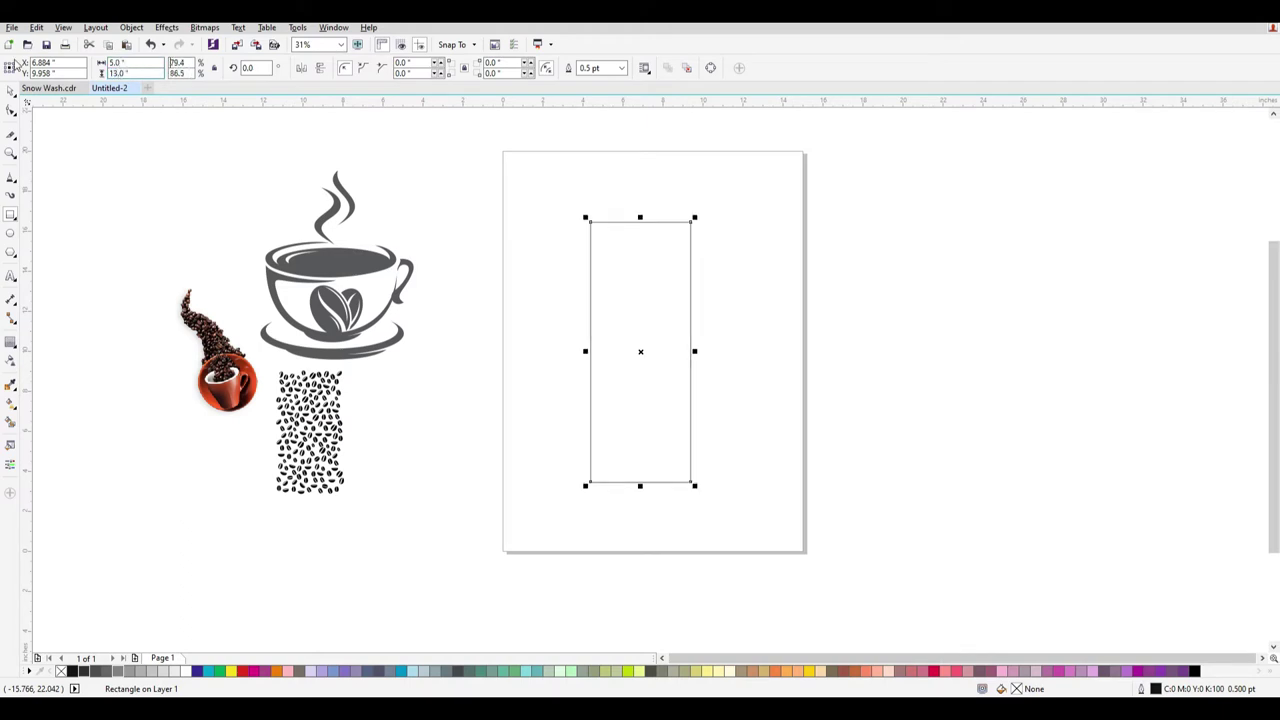
pyautogui.hotkey('shift', 'Tab')
pyautogui.click(10, 91)
pyautogui.press('p')
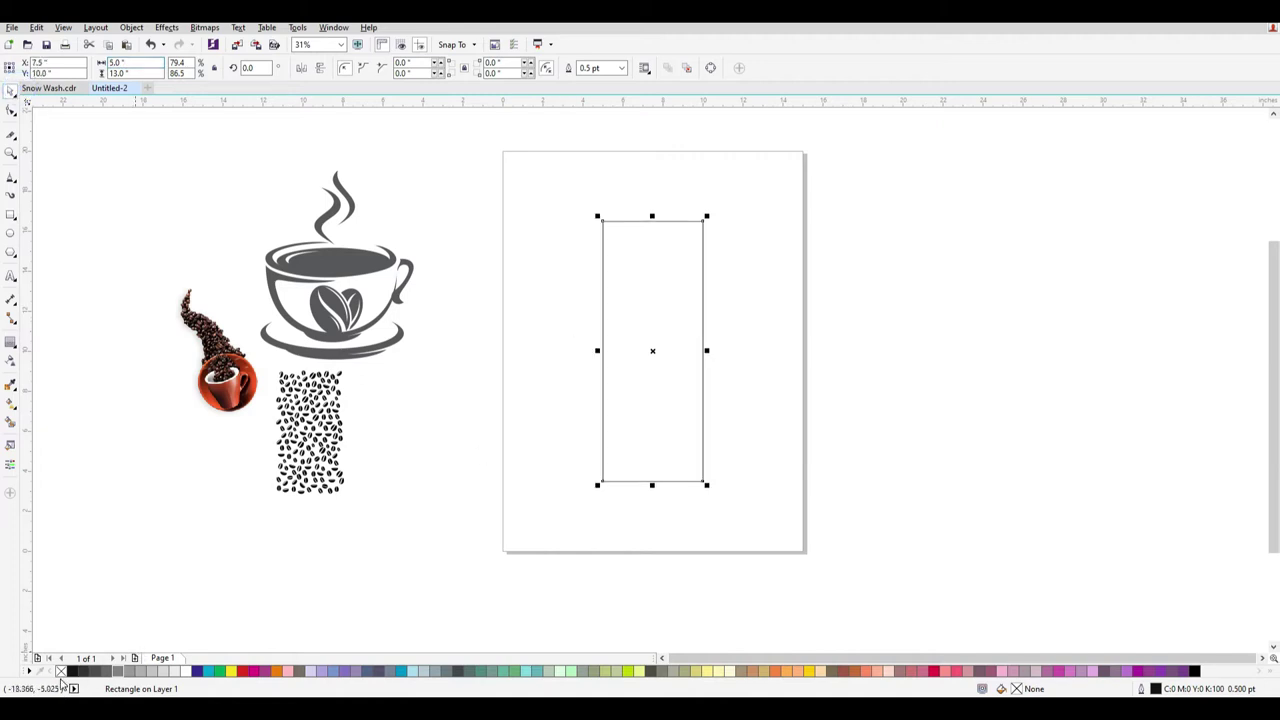
pyautogui.click(484, 325)
pyautogui.moveTo(537, 206); pyautogui.dragTo(719, 591)
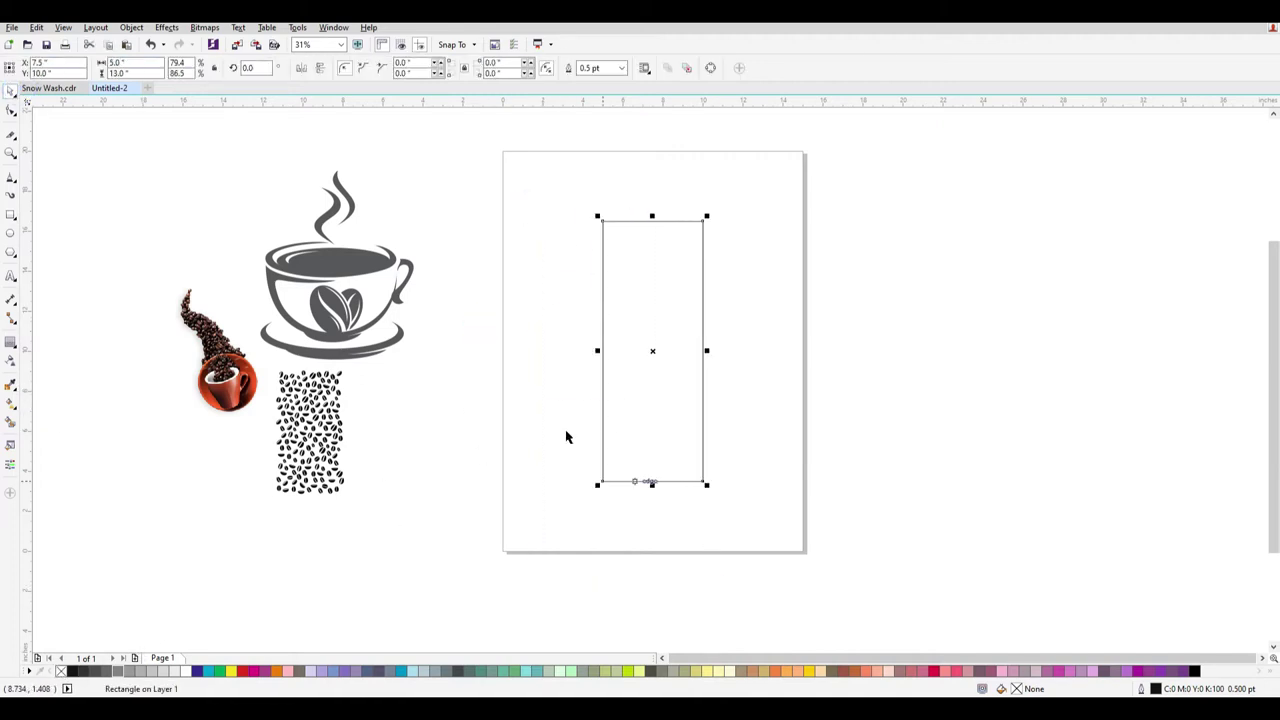
pyautogui.doubleClick(121, 73)
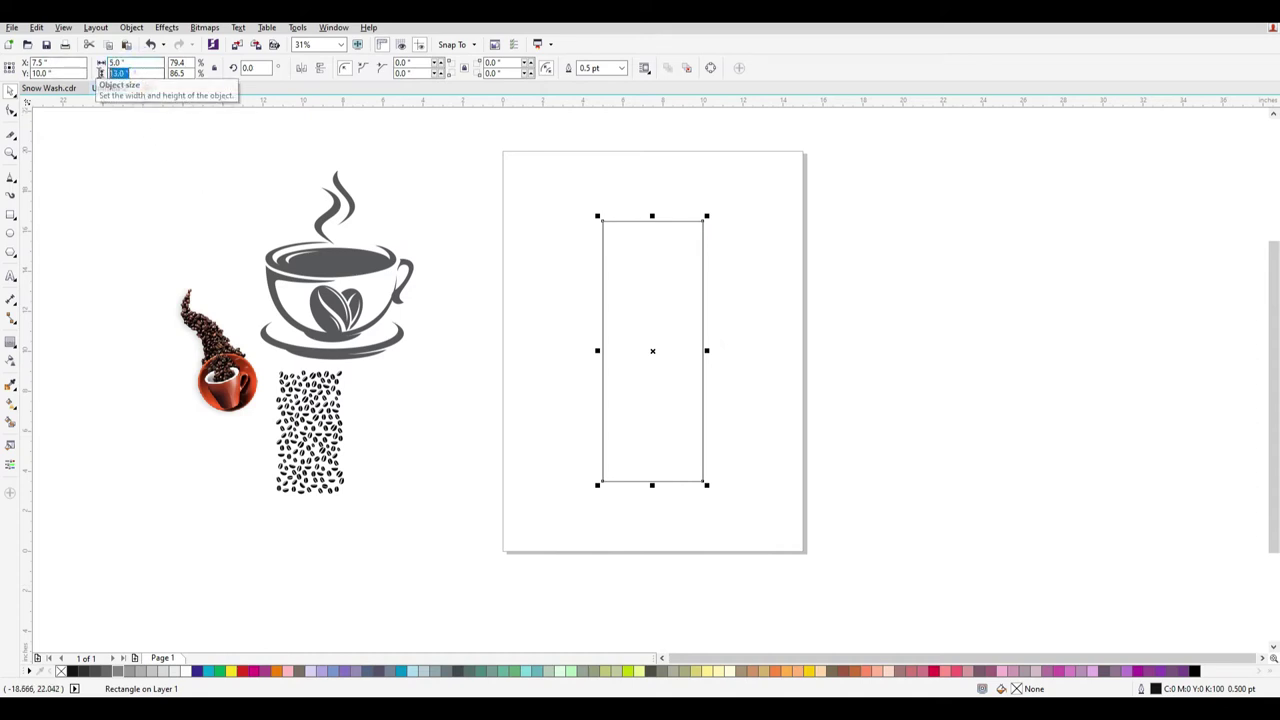
pyautogui.click(517, 343)
# Remove the rectangle's outline and fill it with the reddish brown palette colour C0 M60 Y60 K40.
pyautogui.moveTo(557, 177); pyautogui.dragTo(754, 530)
pyautogui.rightClick(62, 673)
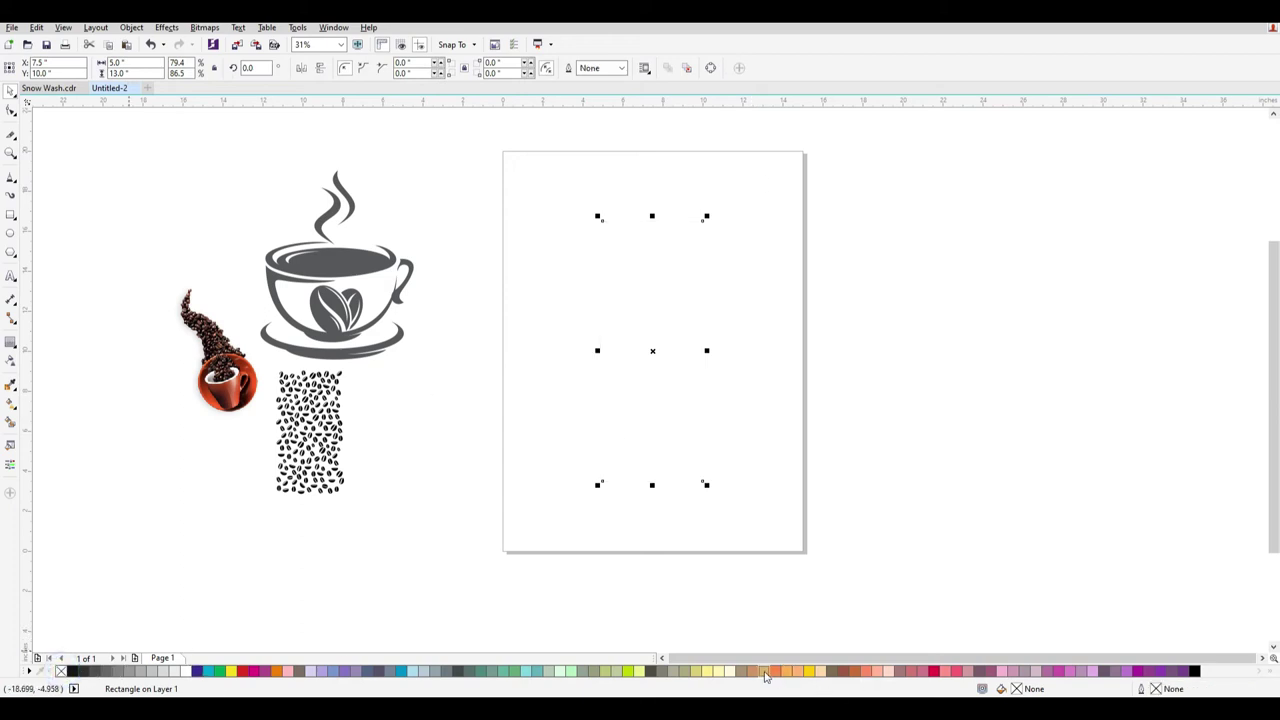
pyautogui.click(843, 671)
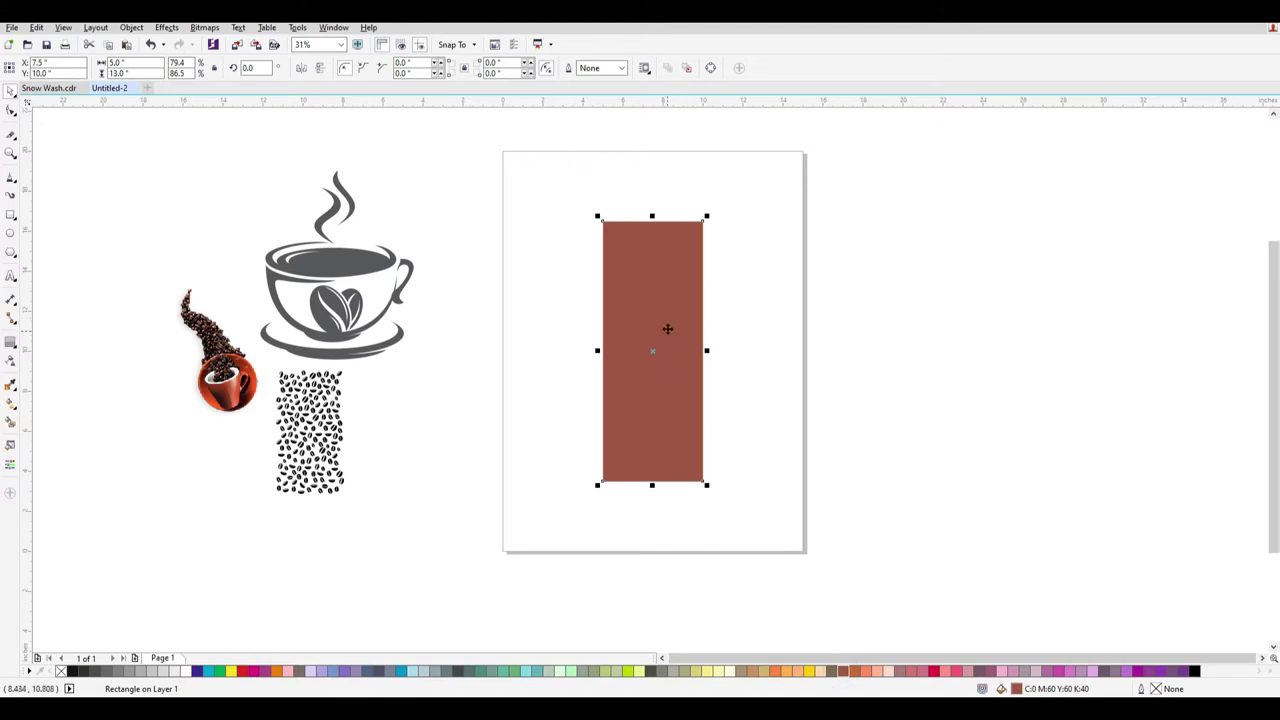
# Change the rectangle's uniform fill to the dark maroon C72 M100 Y100 K40.
pyautogui.doubleClick(1016, 688)
pyautogui.click(1068, 231)
pyautogui.write('72')
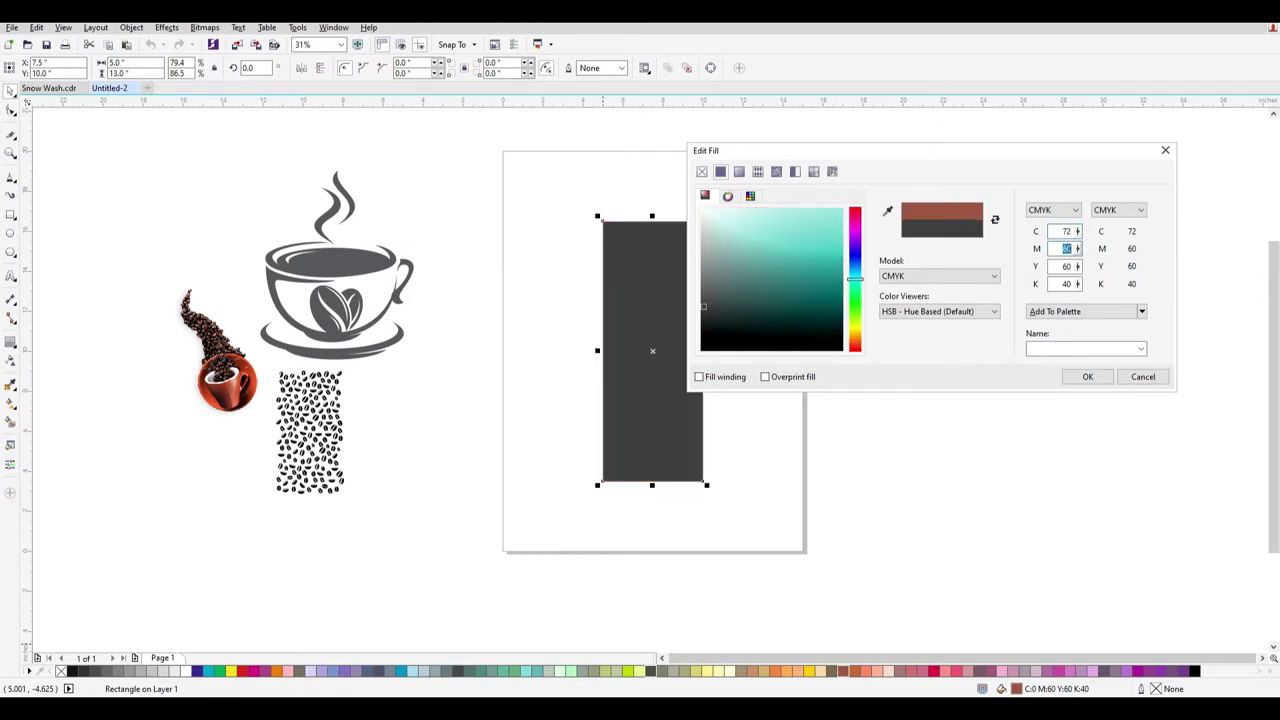
pyautogui.press('Tab')
pyautogui.press('Tab')
pyautogui.write('100')
pyautogui.press('Tab')
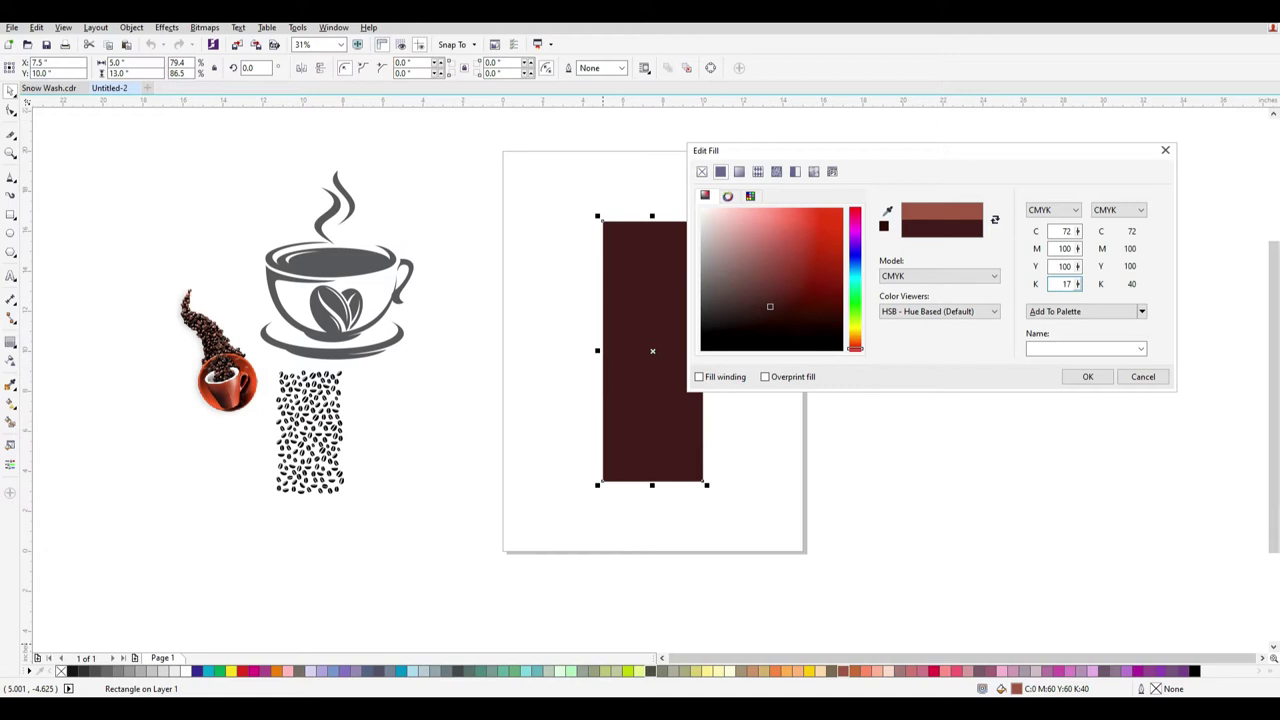
pyautogui.press('Return')
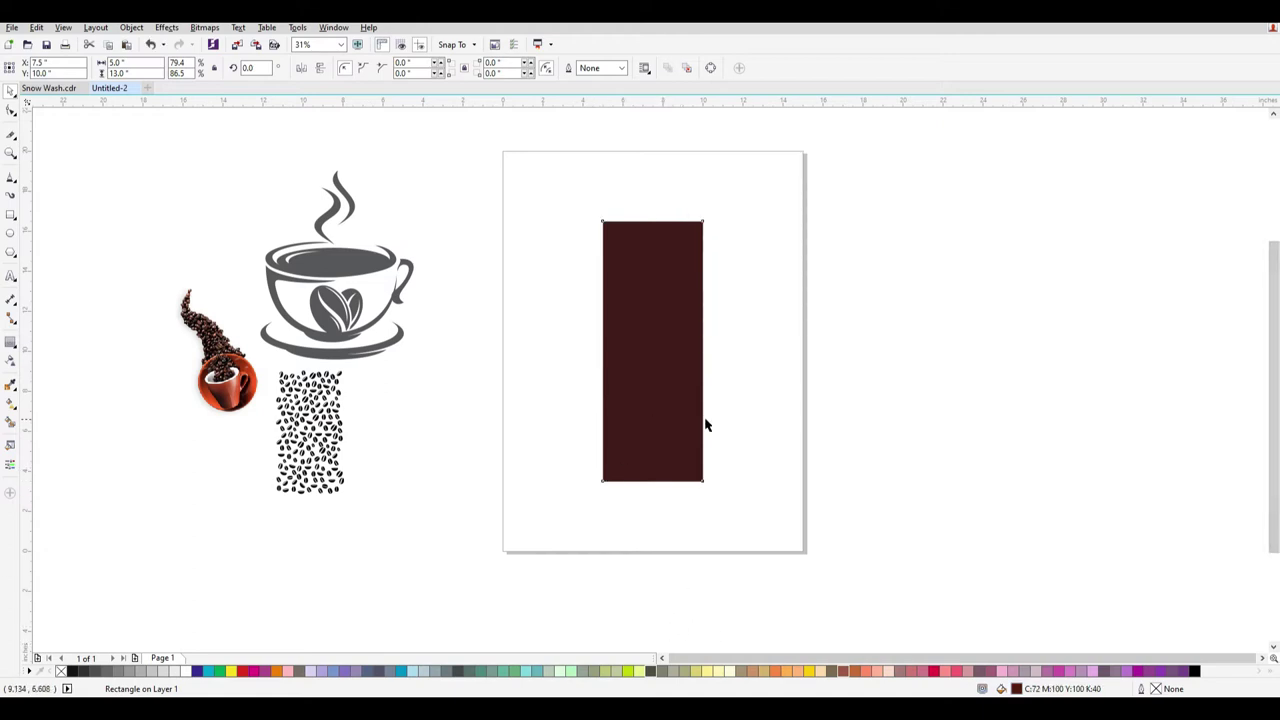
# Apply a linear fountain fill to the rectangle, running from its top edge to just below its bottom edge.
pyautogui.click(686, 286)
pyautogui.hotkey('ctrl', 'c')
pyautogui.press('g')
pyautogui.moveTo(639, 216); pyautogui.dragTo(678, 496)
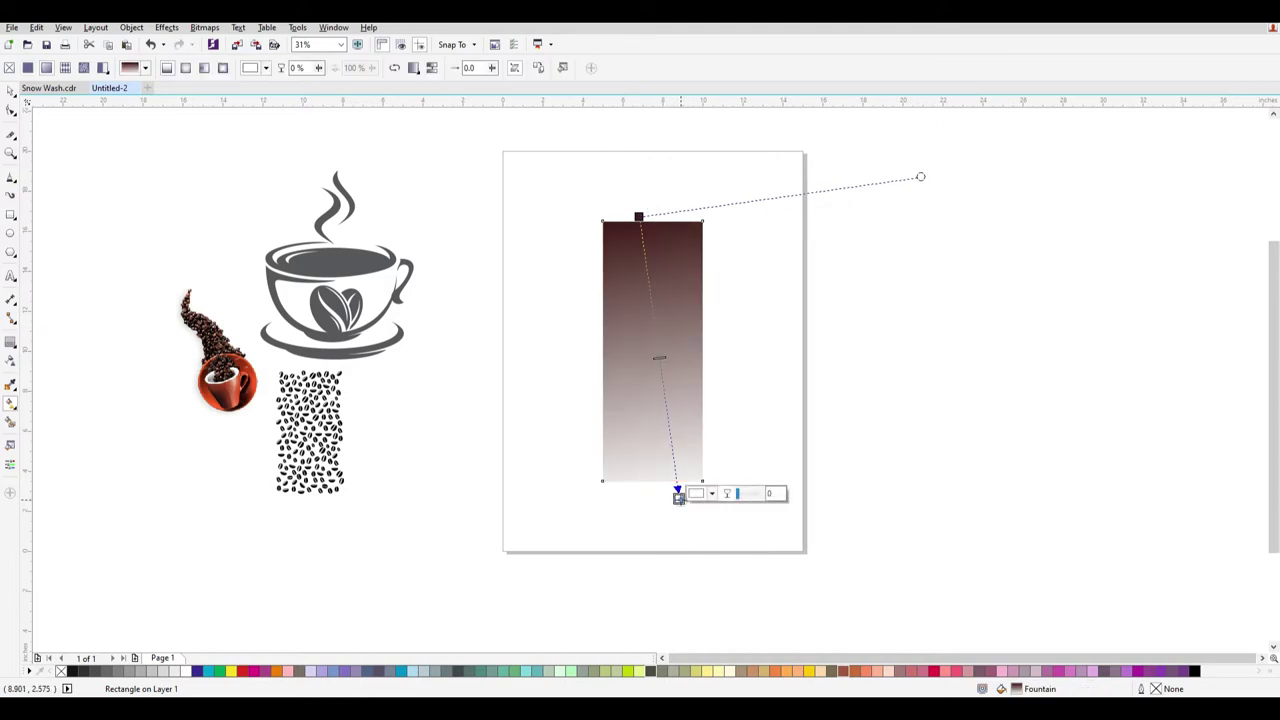
# Set the fountain fill's lower end colour to a red with C46 M100 Y100.
pyautogui.click(707, 493)
pyautogui.doubleClick(819, 562)
pyautogui.write('46')
pyautogui.press('Tab')
pyautogui.write('100')
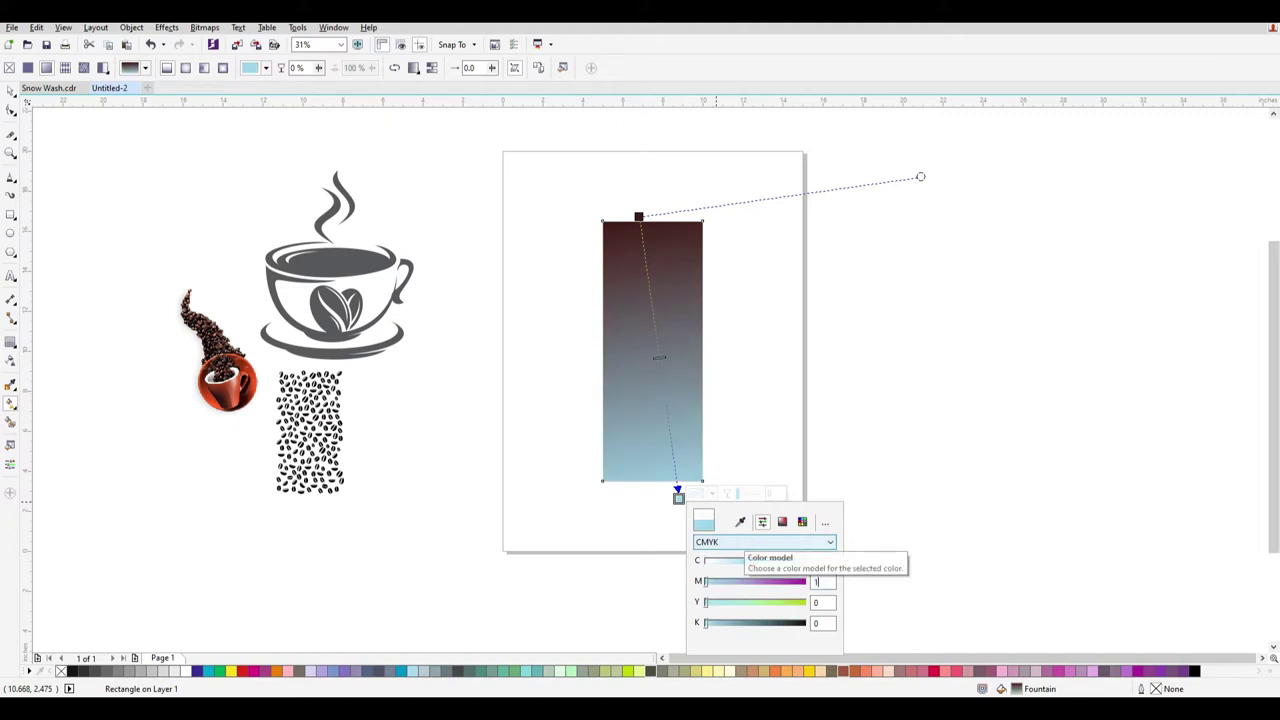
pyautogui.press('Return')
pyautogui.write('100')
pyautogui.press('Return')
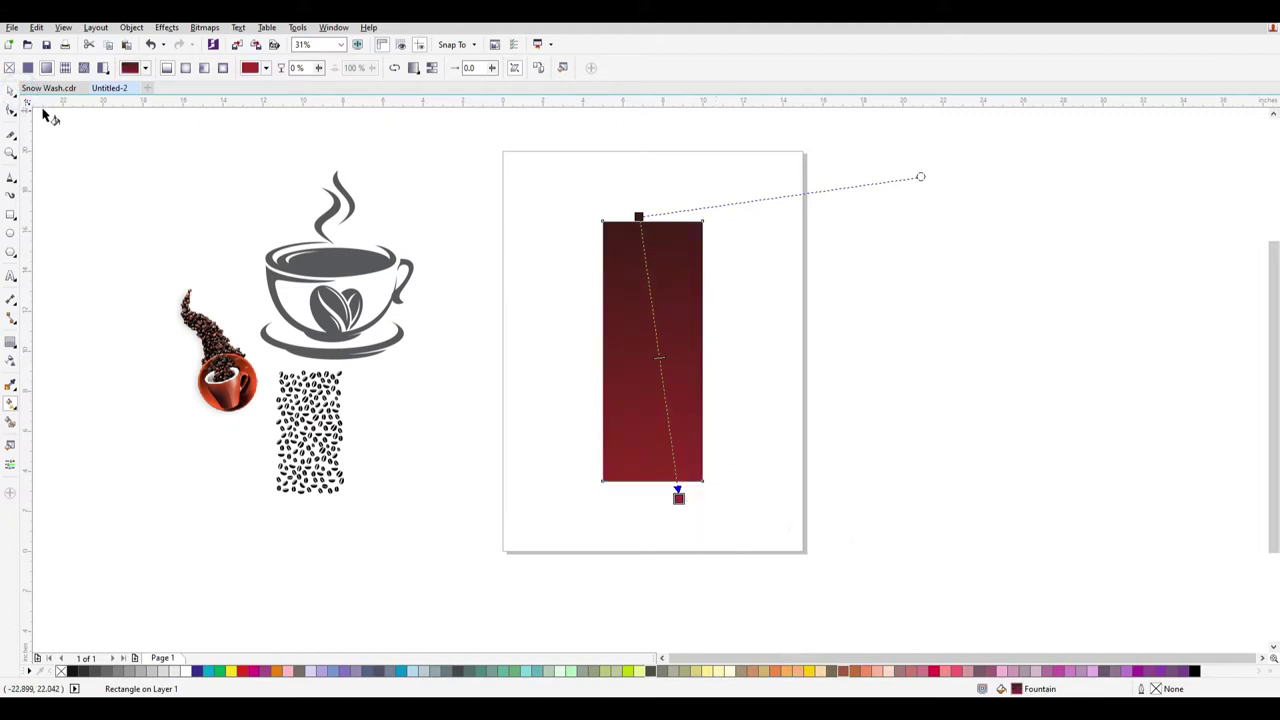
pyautogui.click(10, 90)
pyautogui.click(573, 209)
pyautogui.click(605, 224)
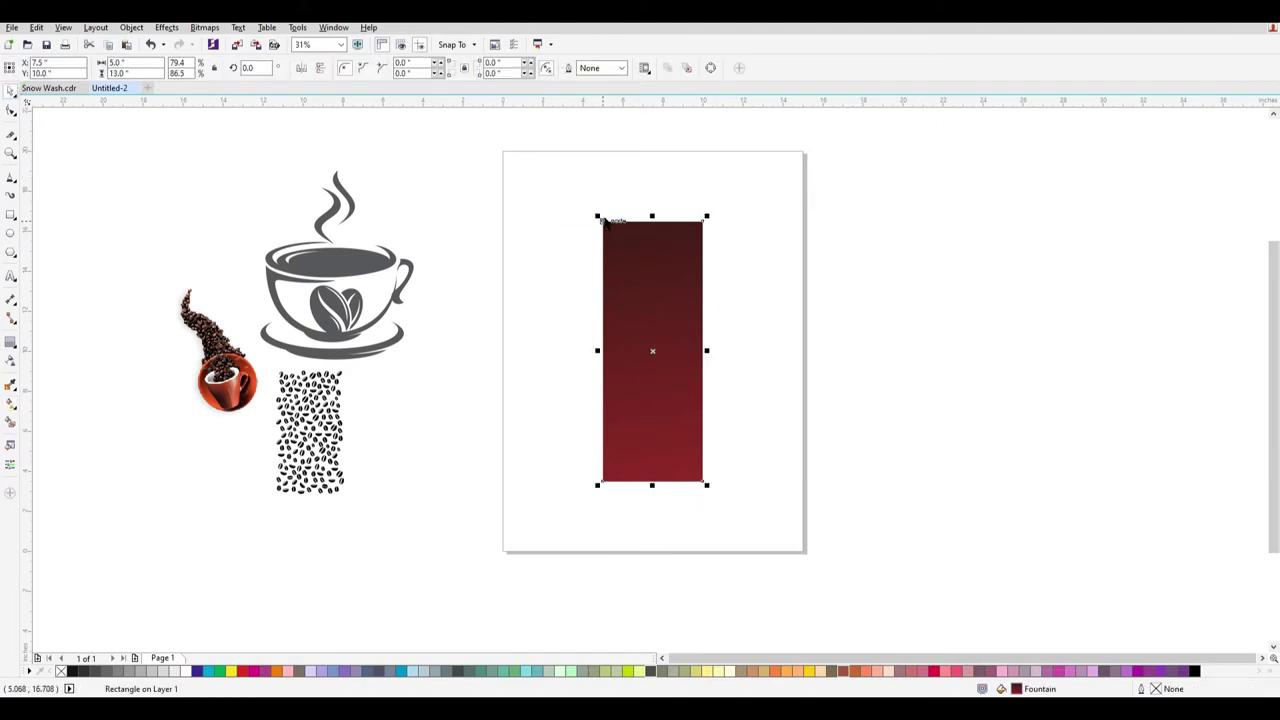
pyautogui.moveTo(682, 293); pyautogui.dragTo(676, 266)
pyautogui.hotkey('ctrl', 'z')
pyautogui.click(778, 425)
pyautogui.moveTo(740, 529); pyautogui.dragTo(570, 199)
pyautogui.moveTo(691, 305); pyautogui.dragTo(636, 296)
pyautogui.hotkey('ctrl', 'z')
pyautogui.click(754, 277)
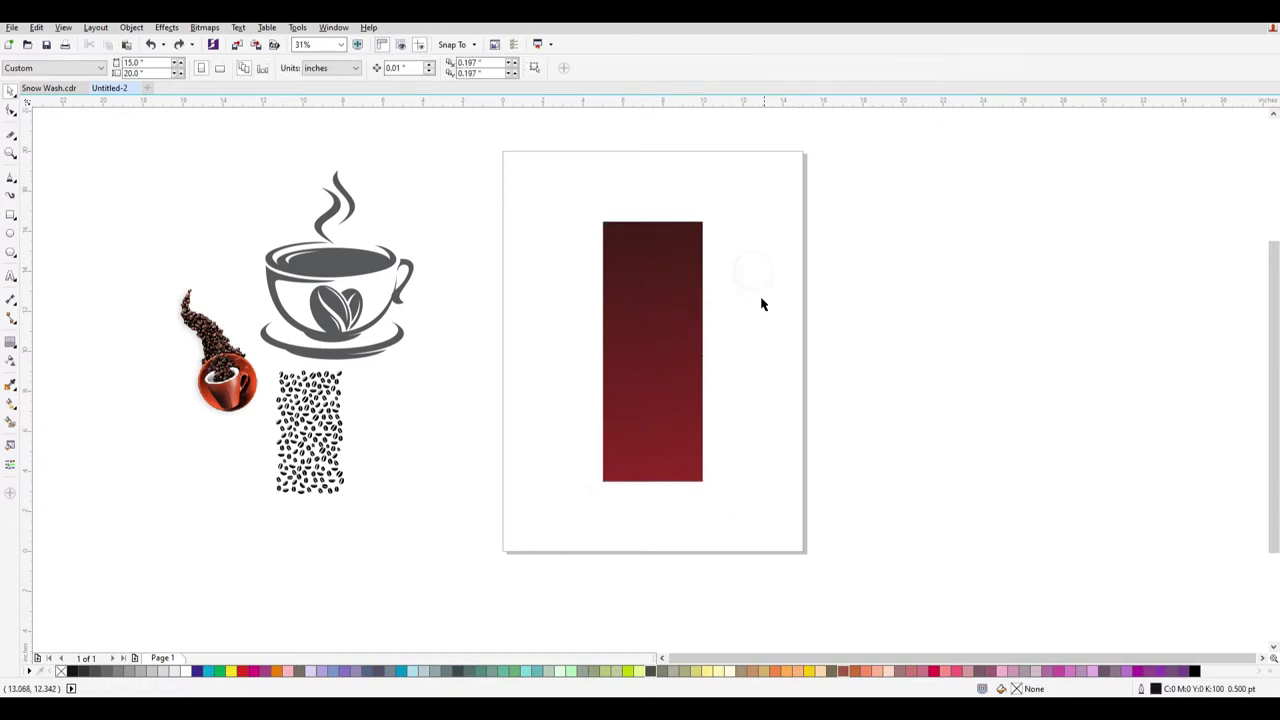
pyautogui.scroll(2, 693, 236)
pyautogui.scroll(-2, 693, 236)
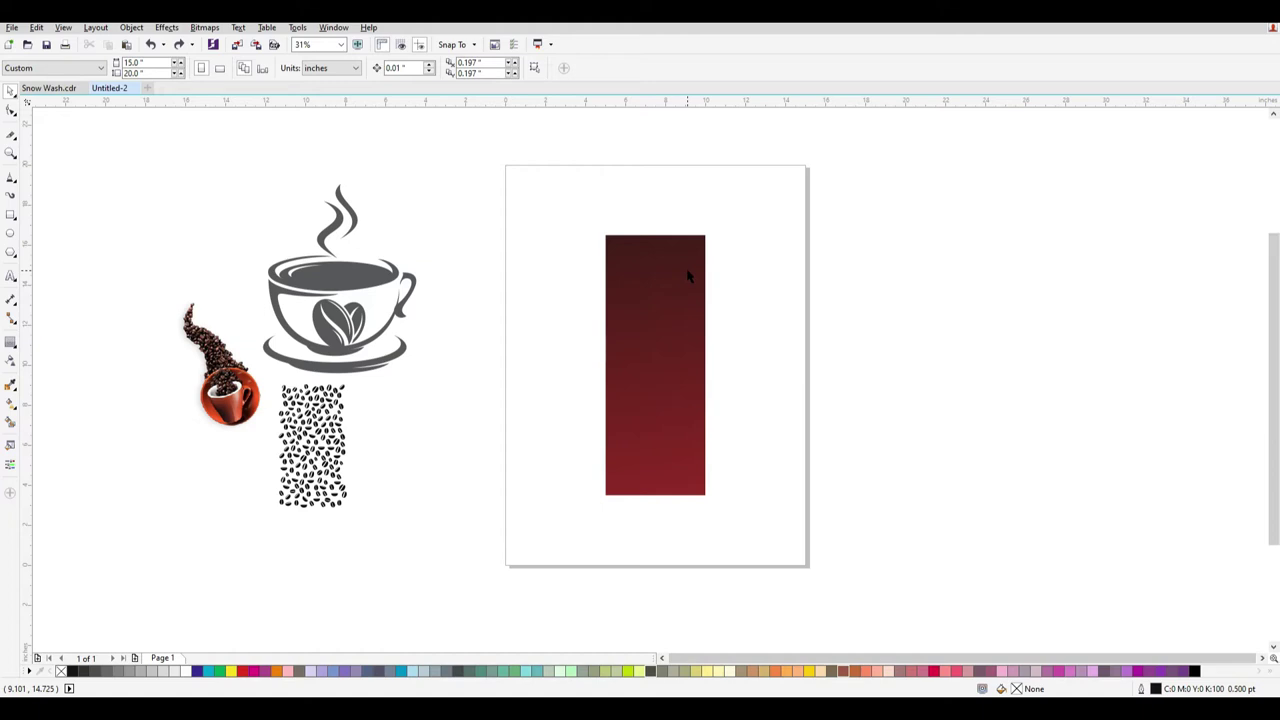
# Draw a rectangle about 3.03 by 1.23 inches on the upper part of the maroon panel and centre it horizontally.
pyautogui.click(11, 216)
pyautogui.moveTo(624, 267); pyautogui.dragTo(693, 296)
pyautogui.scroll(2, 691, 296)
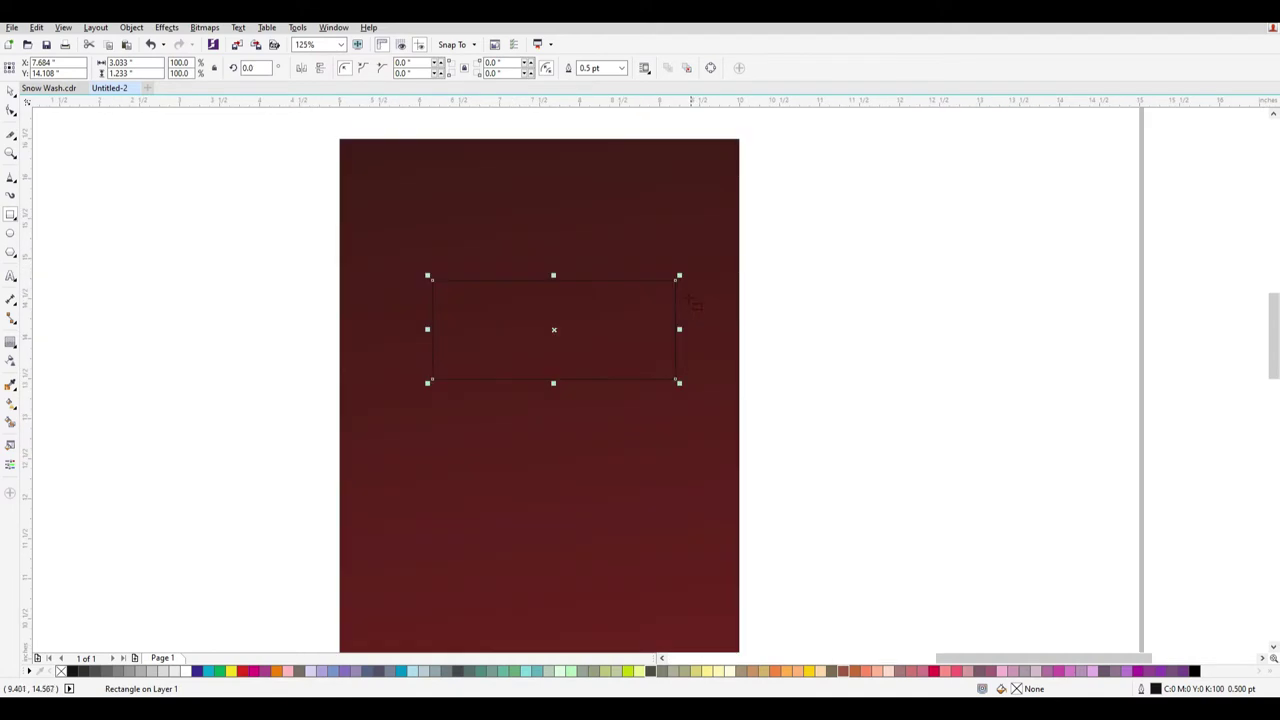
pyautogui.click(11, 90)
pyautogui.click(626, 209)
pyautogui.click(848, 430)
pyautogui.moveTo(848, 430); pyautogui.dragTo(314, 246)
# Remove the small rectangle's outline and fill it with white.
pyautogui.rightClick(61, 672)
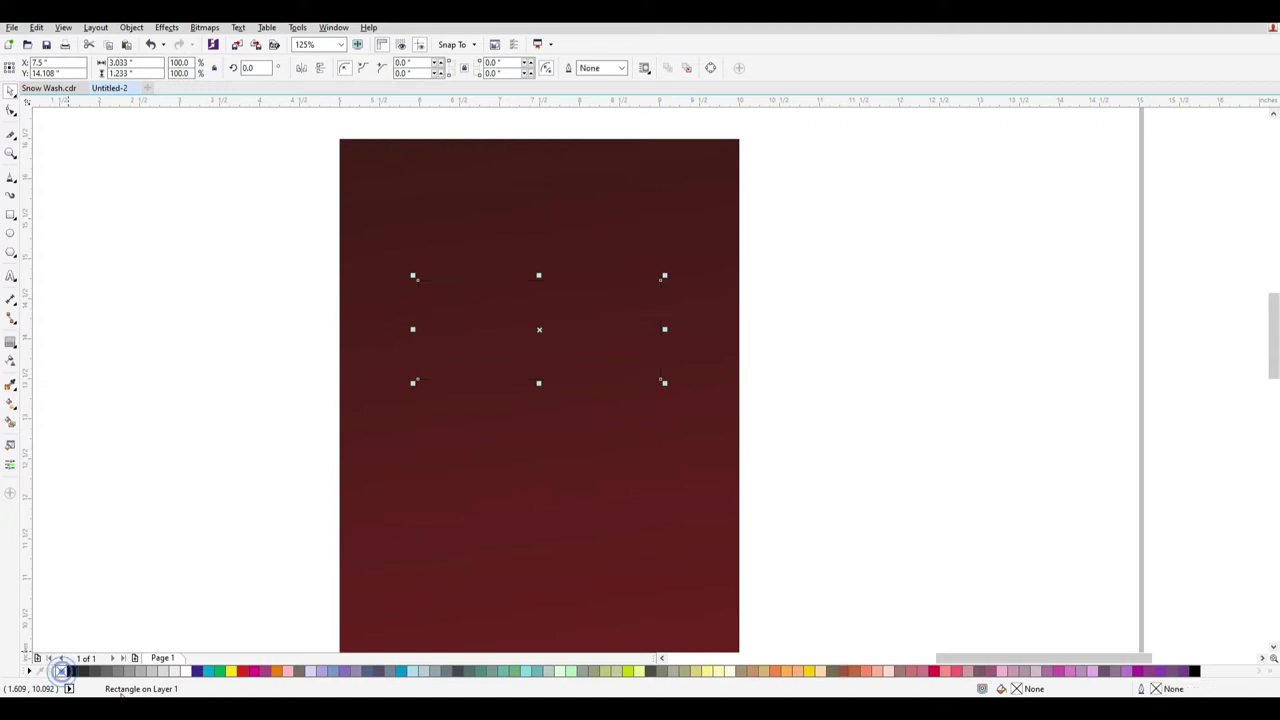
pyautogui.click(188, 671)
pyautogui.moveTo(574, 354); pyautogui.dragTo(576, 316)
pyautogui.hotkey('ctrl', 'z')
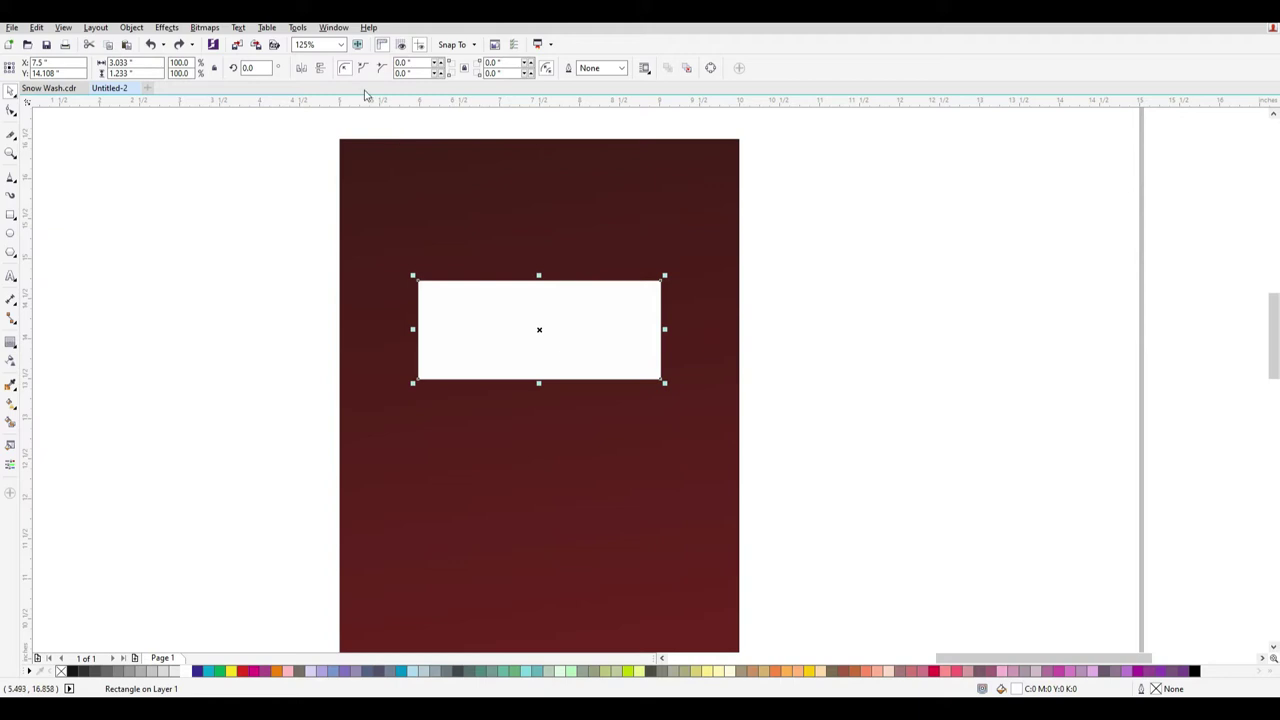
# Round all corners of the white rectangle with a radius of 0.18 inch.
pyautogui.click(423, 62)
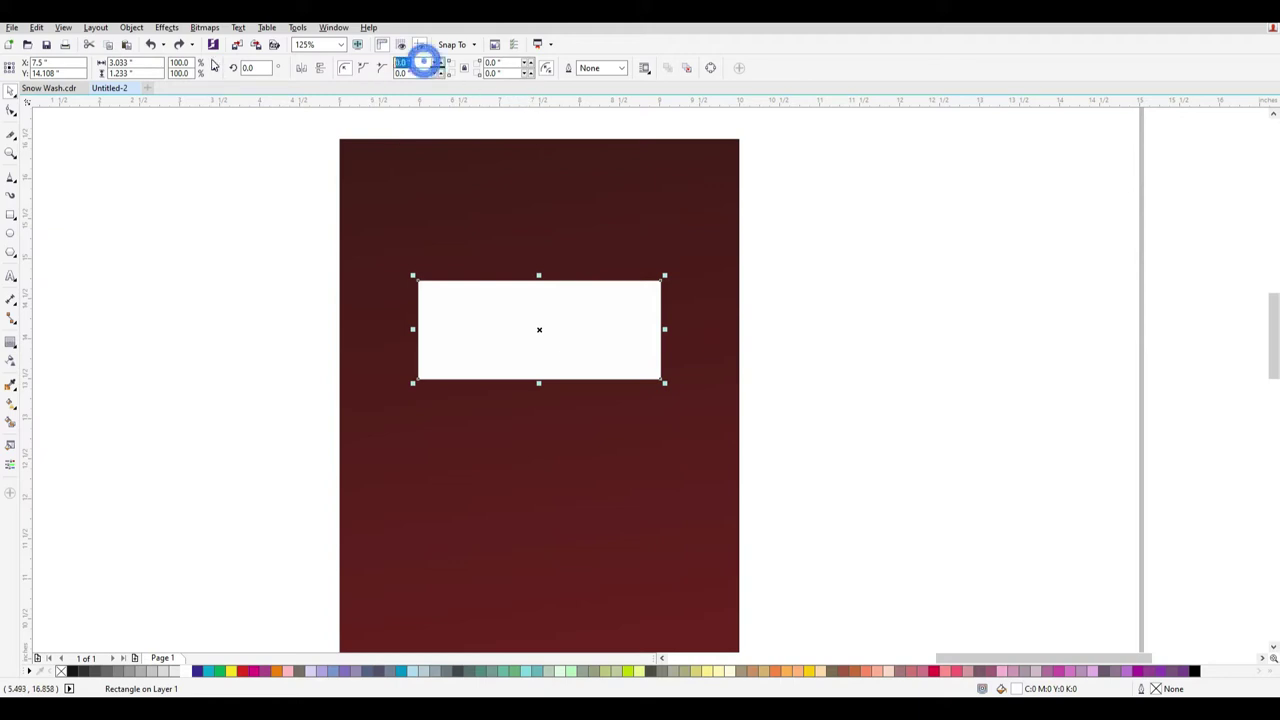
pyautogui.click(438, 62)
pyautogui.click(438, 62)
pyautogui.click(438, 62)
pyautogui.click(438, 62)
pyautogui.click(440, 62)
pyautogui.click(440, 62)
pyautogui.click(440, 62)
pyautogui.click(440, 62)
pyautogui.click(440, 62)
pyautogui.click(440, 62)
pyautogui.click(440, 62)
pyautogui.click(440, 62)
pyautogui.click(440, 62)
pyautogui.click(440, 62)
pyautogui.click(439, 72)
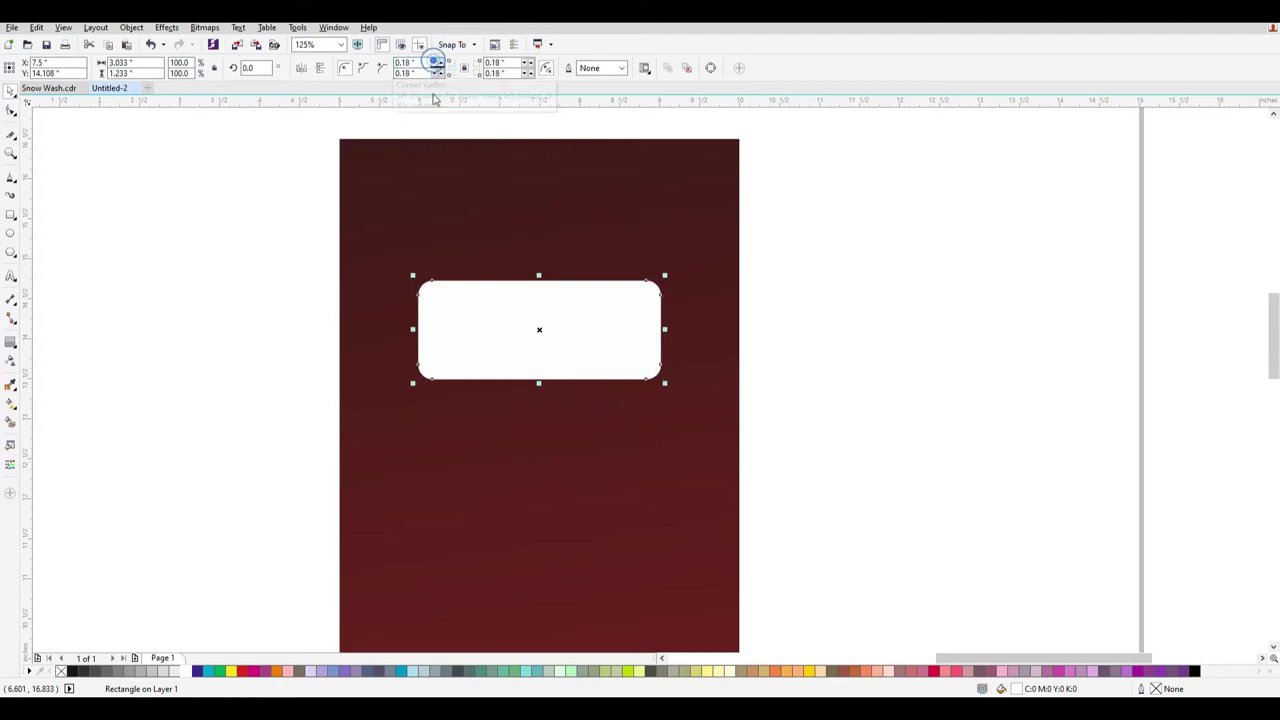
# Duplicate the white rounded rectangle directly above itself and scale the copy down proportionally.
pyautogui.click(274, 337)
pyautogui.click(563, 311)
pyautogui.moveTo(577, 356); pyautogui.dragTo(577, 304)
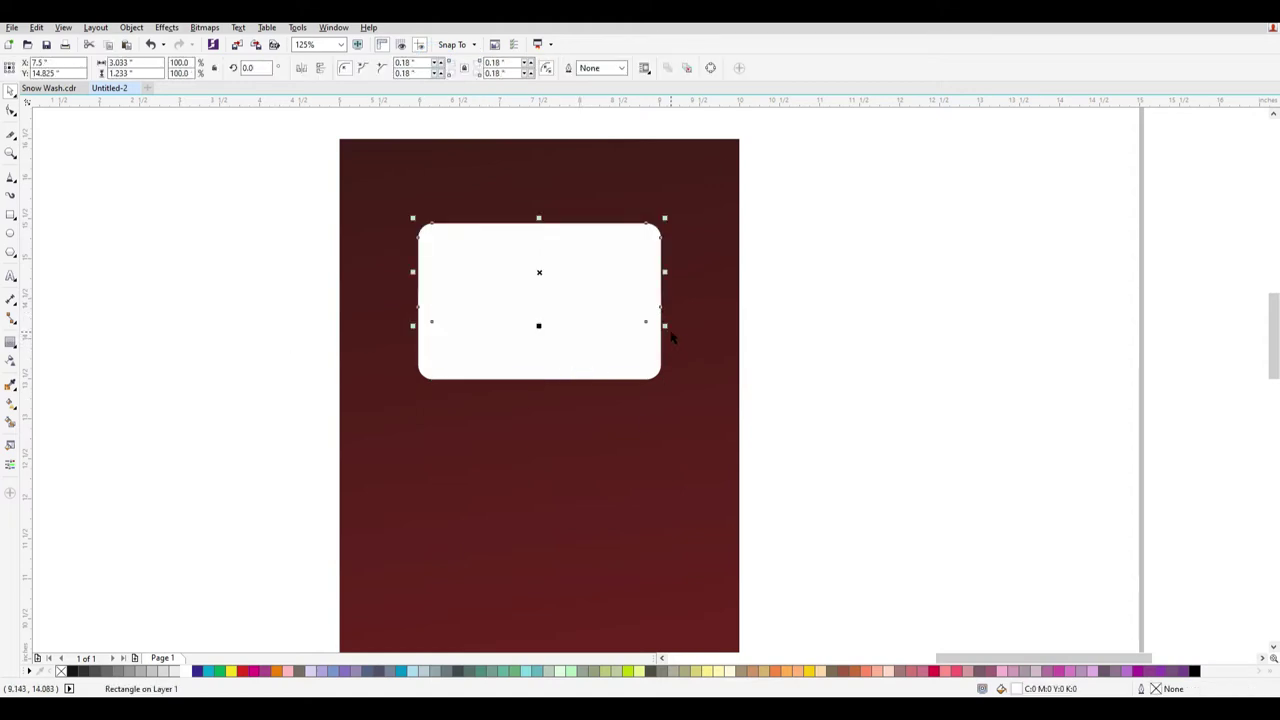
pyautogui.moveTo(664, 326); pyautogui.dragTo(622, 302)
# Place the smaller copy so it protrudes above the larger white rectangle's top edge, and align both on their vertical centre line.
pyautogui.moveTo(543, 263); pyautogui.dragTo(572, 294)
pyautogui.keyDown('shift'); pyautogui.click(580, 355); pyautogui.keyUp('shift')
pyautogui.press('c')
pyautogui.click(903, 397)
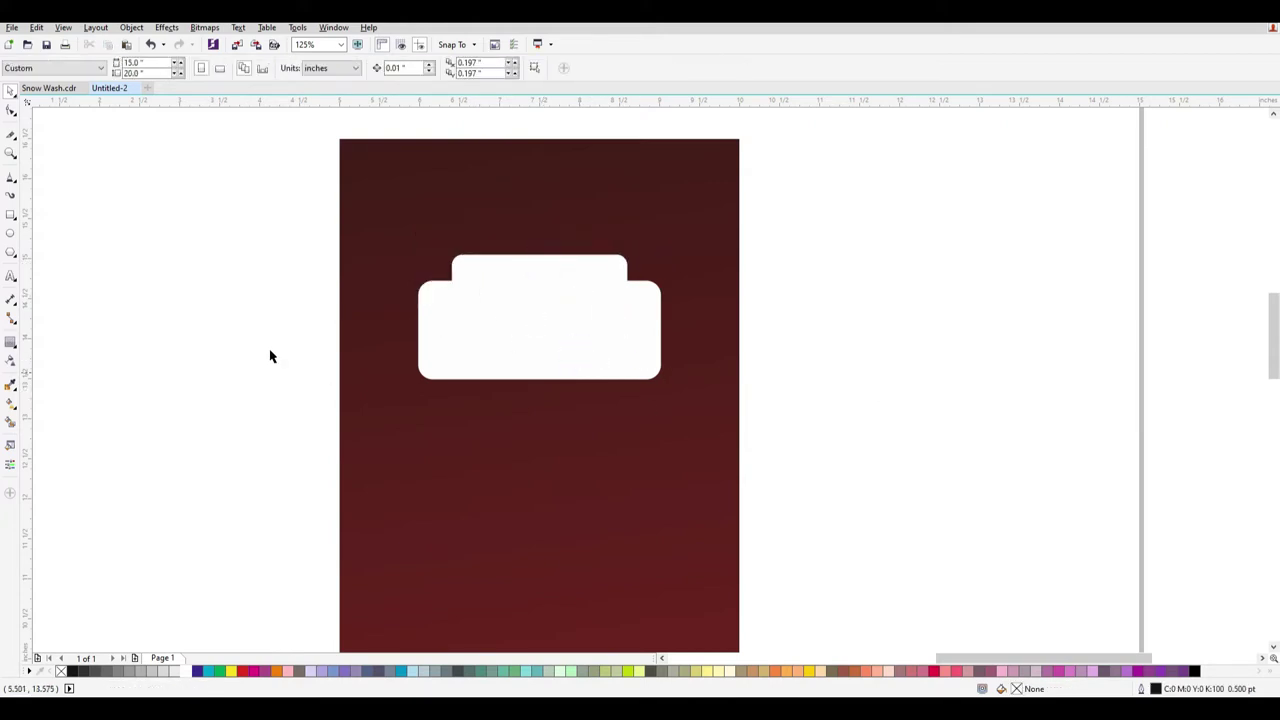
# Convert the larger white rounded rectangle to curves.
pyautogui.moveTo(183, 197); pyautogui.dragTo(885, 488)
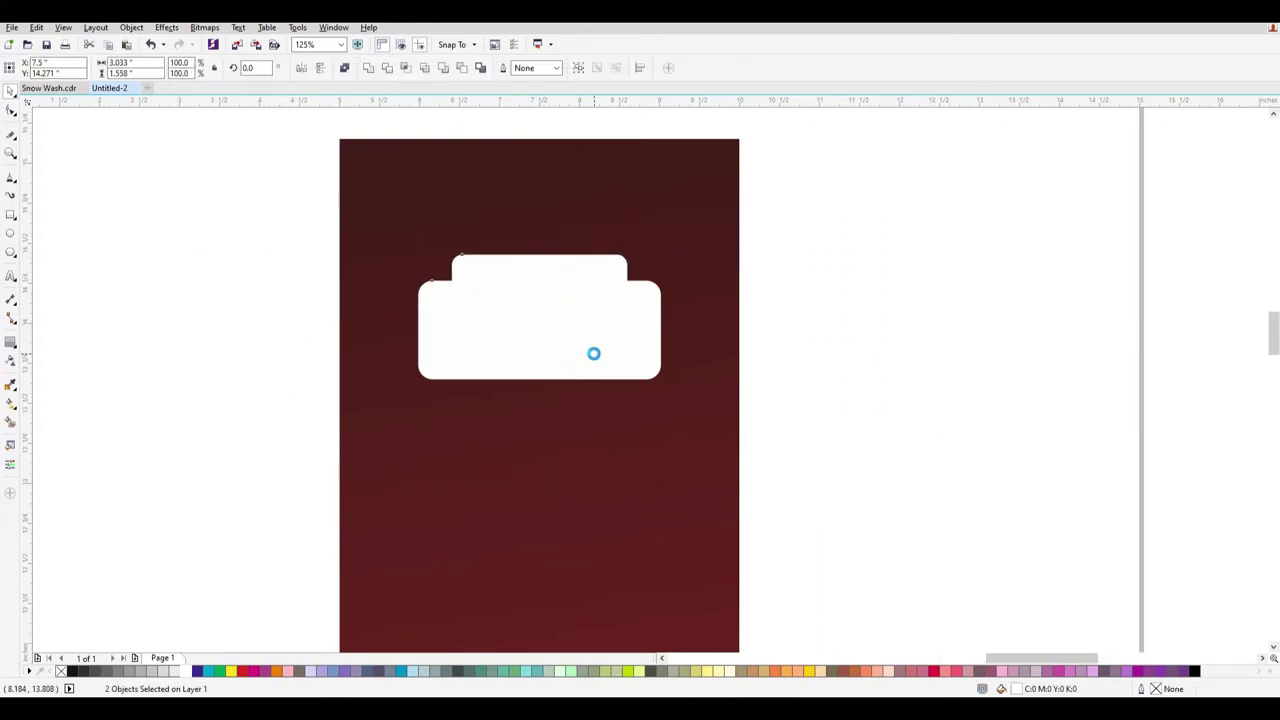
pyautogui.scroll(2, 594, 355)
pyautogui.click(949, 442)
pyautogui.click(711, 277)
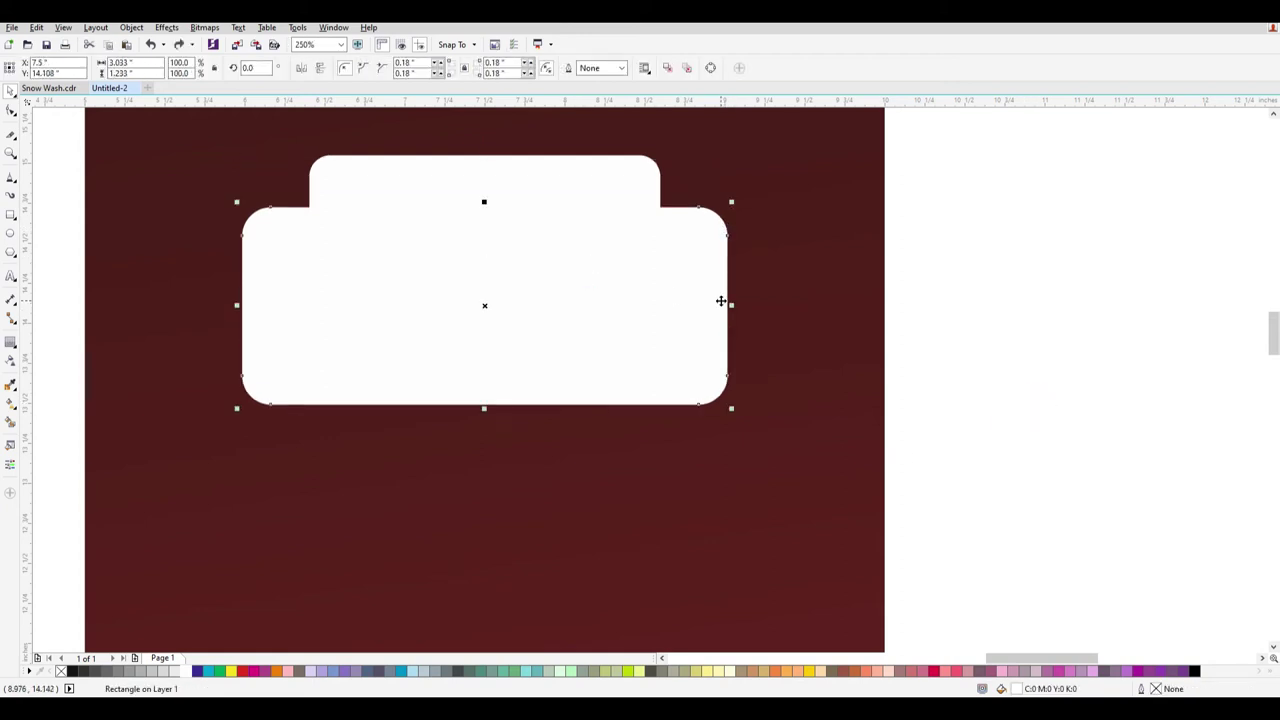
pyautogui.moveTo(289, 309); pyautogui.dragTo(301, 347)
pyautogui.hotkey('ctrl', 'z')
pyautogui.rightClick(276, 242)
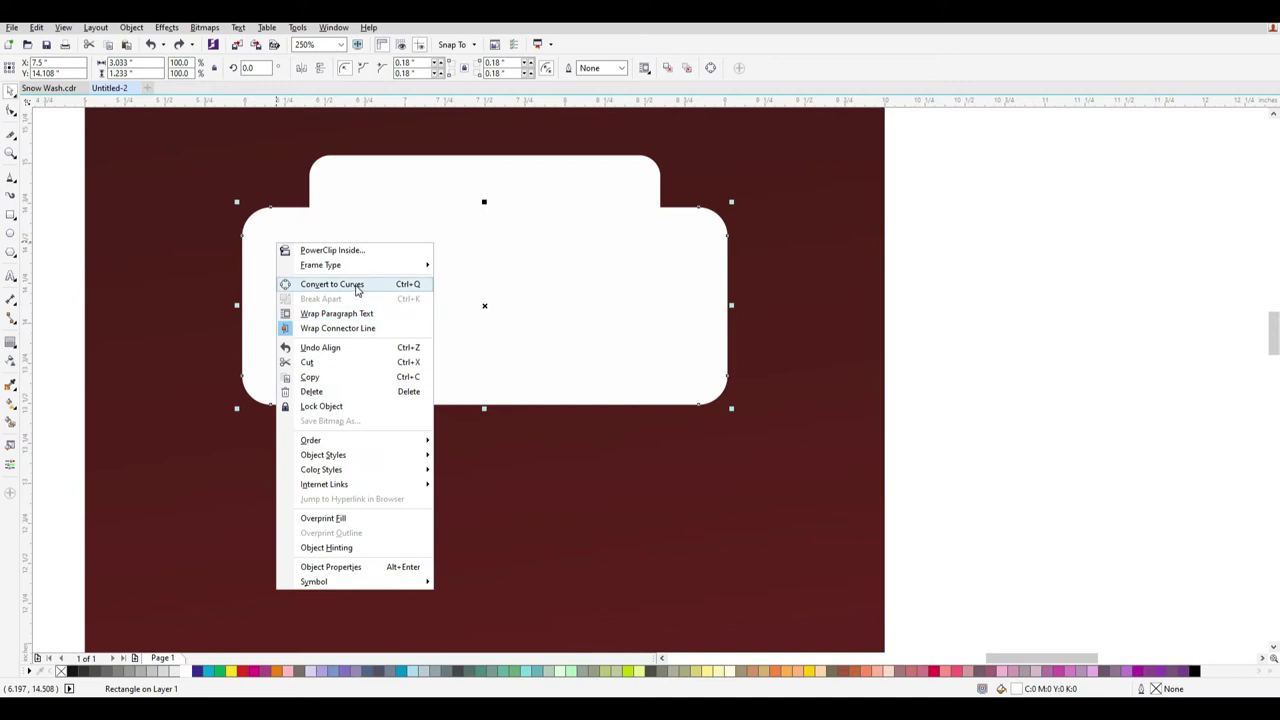
pyautogui.click(352, 284)
# Nudge the larger white shape's upper-left corner nodes outward about 0.2 inch to slant its left side.
pyautogui.click(11, 111)
pyautogui.moveTo(78, 172); pyautogui.dragTo(318, 296)
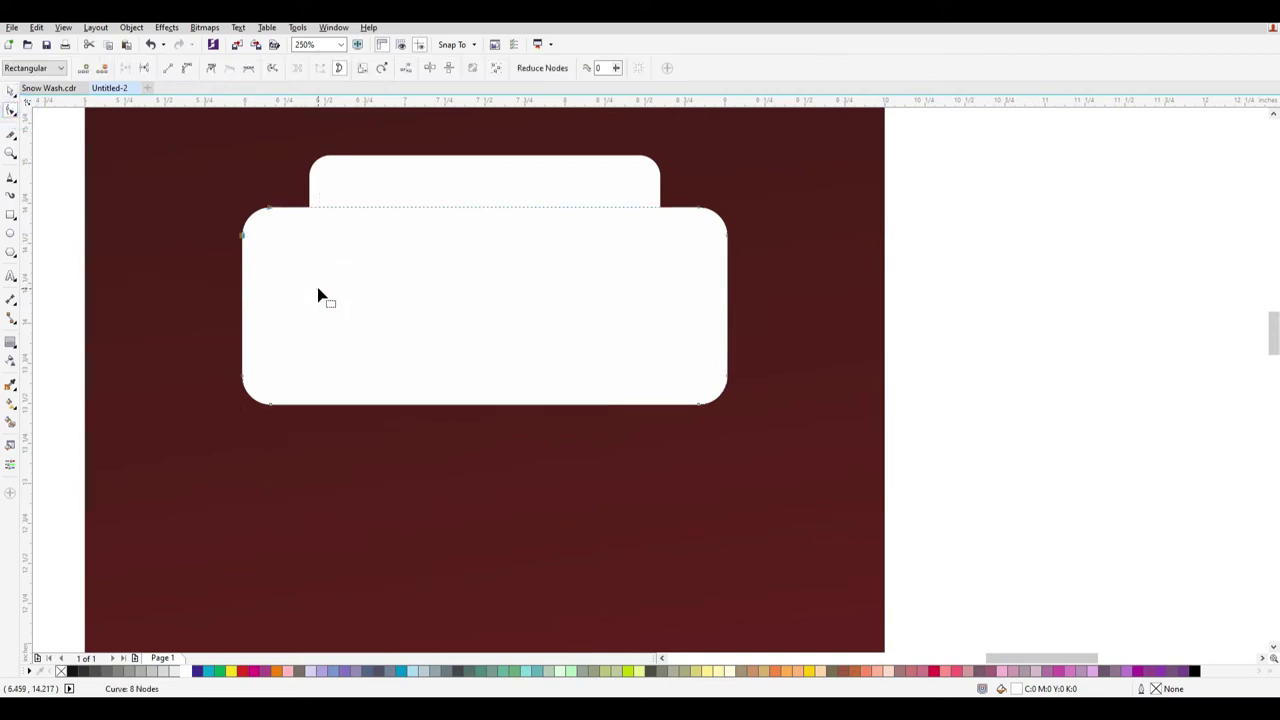
pyautogui.press('Left')
pyautogui.press('Left')
pyautogui.press('Left')
pyautogui.press('Left')
pyautogui.press('Left')
pyautogui.press('Left')
pyautogui.press('Left')
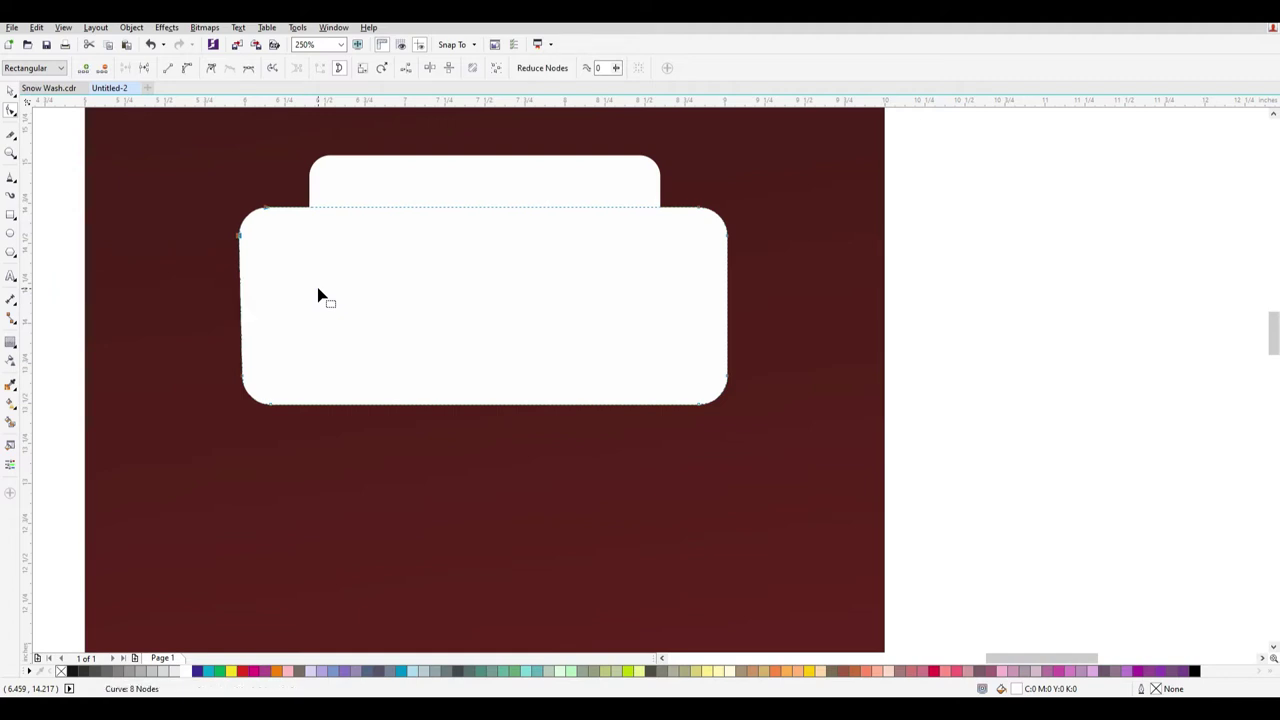
pyautogui.press('Left')
pyautogui.press('Left')
pyautogui.press('Left')
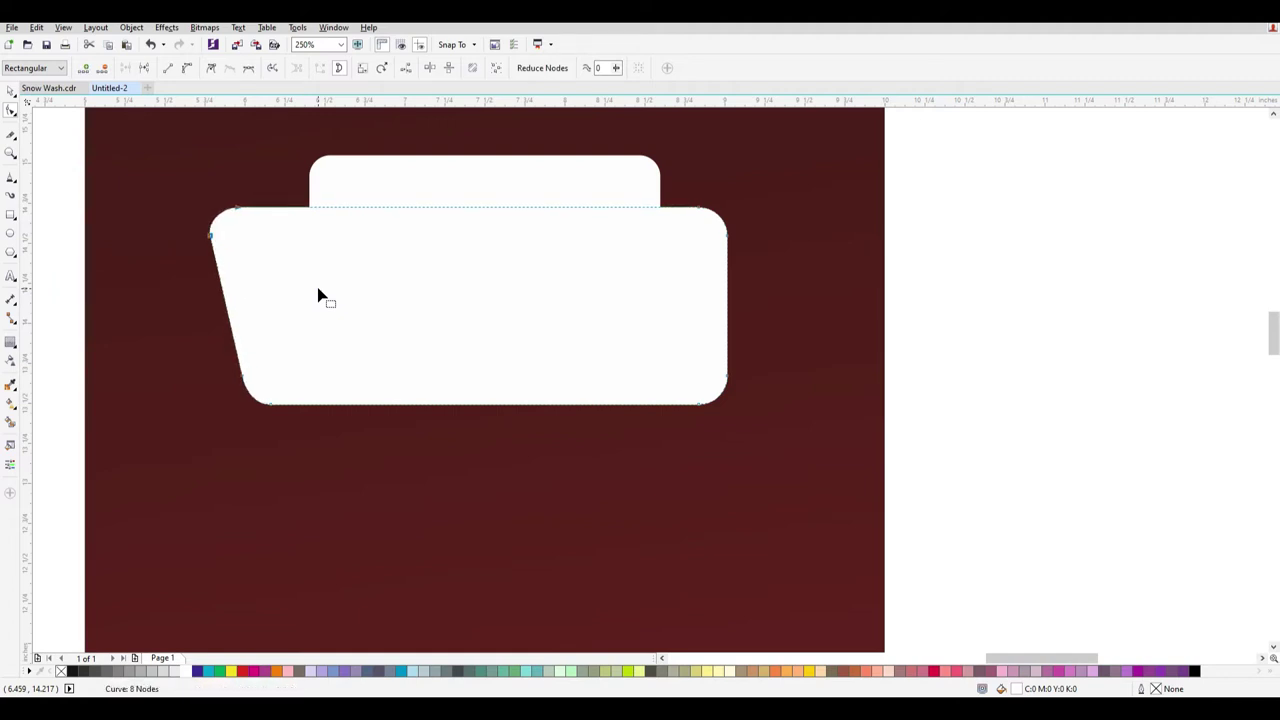
pyautogui.press('Right')
pyautogui.click(318, 288)
# Nudge the larger white shape's upper-right corner nodes outward about 0.24 inch to slant its right side to match.
pyautogui.moveTo(1010, 300); pyautogui.dragTo(635, 180)
pyautogui.press('Right')
pyautogui.press('Right')
pyautogui.press('Right')
pyautogui.press('Right')
pyautogui.press('Right')
pyautogui.press('Right')
pyautogui.press('Right')
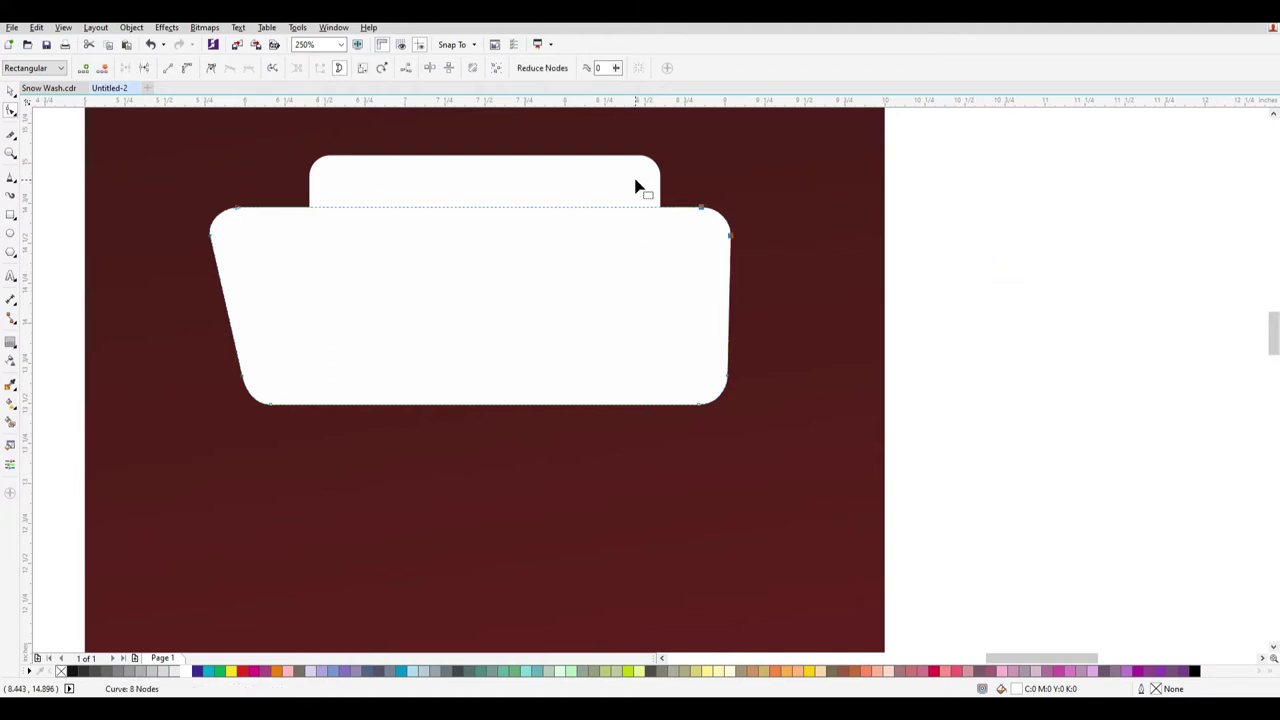
pyautogui.press('Right')
pyautogui.press('Right')
pyautogui.press('Right')
pyautogui.press('Right')
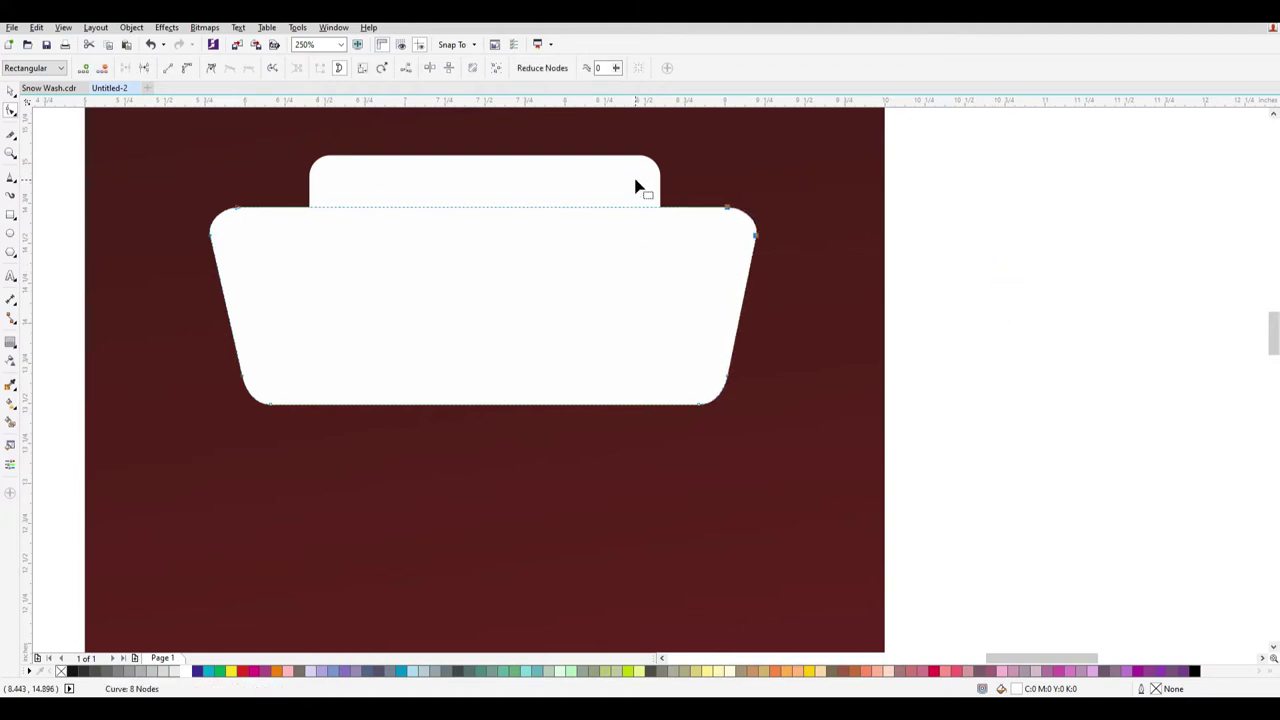
pyautogui.click(10, 100)
# Select both overlapping white shapes on the maroon panel and weld them into a single badge shape.
pyautogui.scroll(-2, 511, 349)
pyautogui.moveTo(820, 440); pyautogui.dragTo(286, 226)
pyautogui.moveTo(837, 449); pyautogui.dragTo(260, 249)
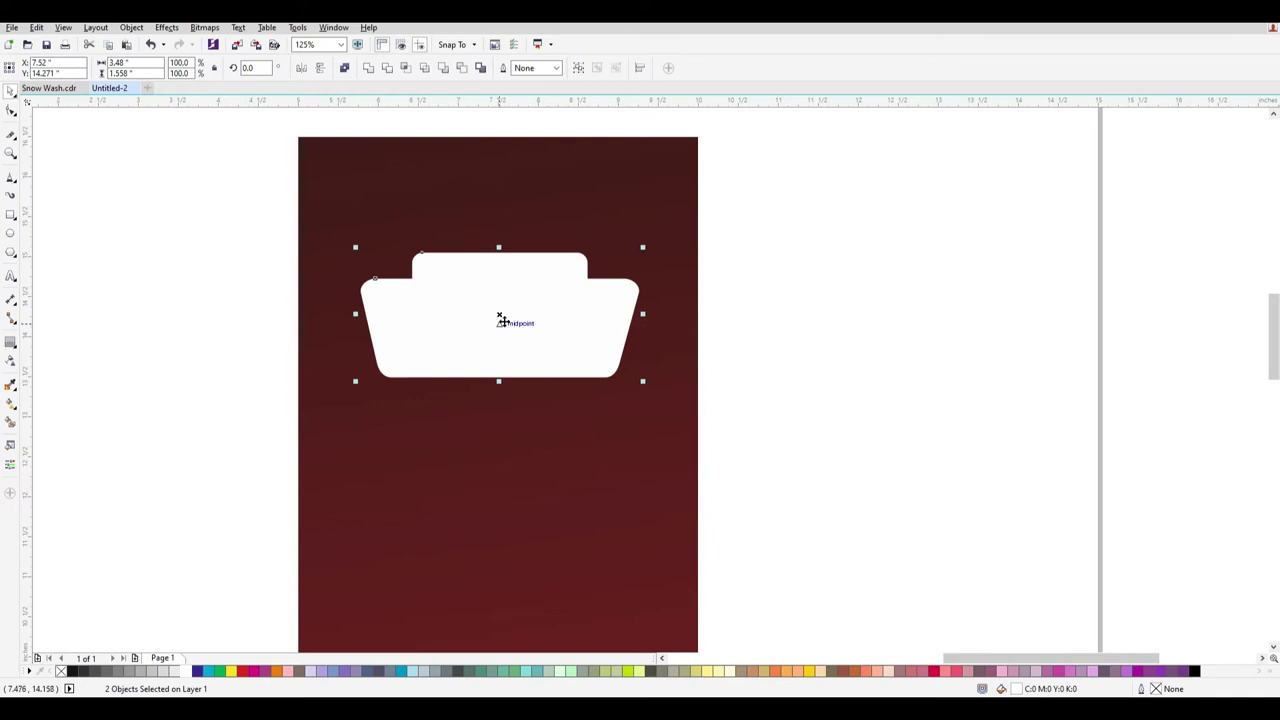
pyautogui.scroll(2, 490, 292)
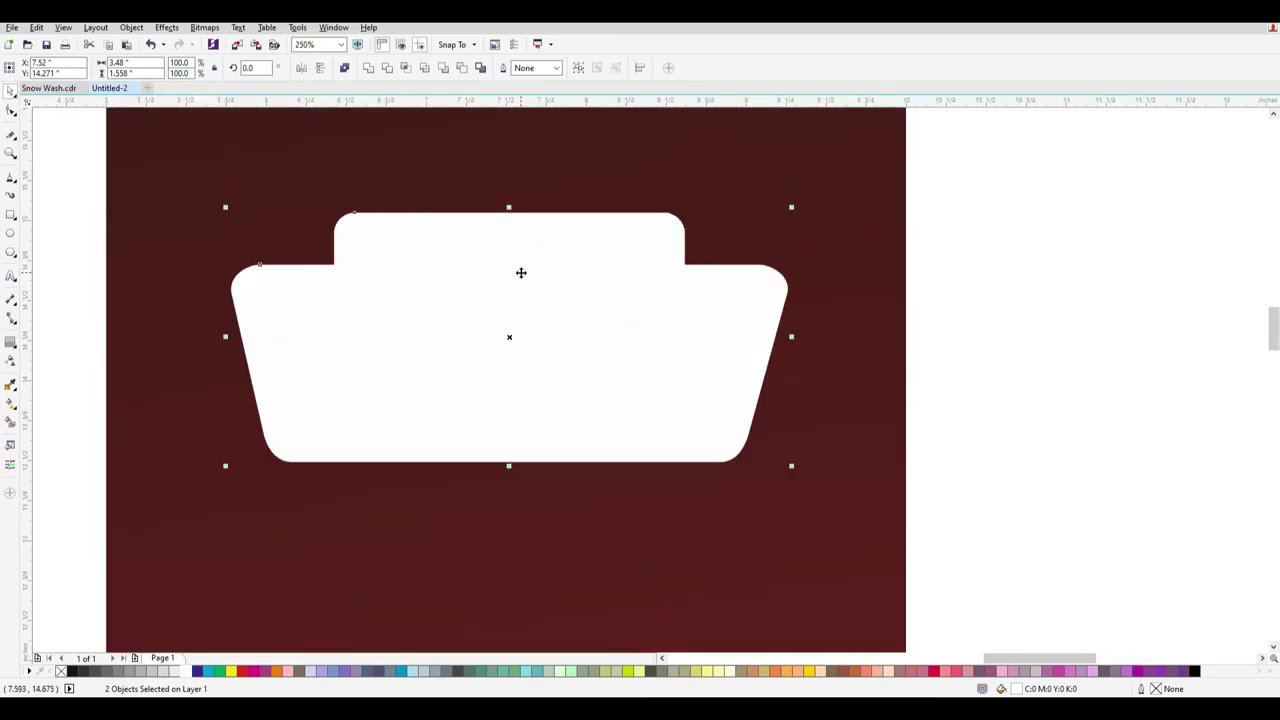
pyautogui.moveTo(541, 312); pyautogui.dragTo(537, 282)
pyautogui.hotkey('ctrl', 'z')
pyautogui.scroll(-1, 589, 323)
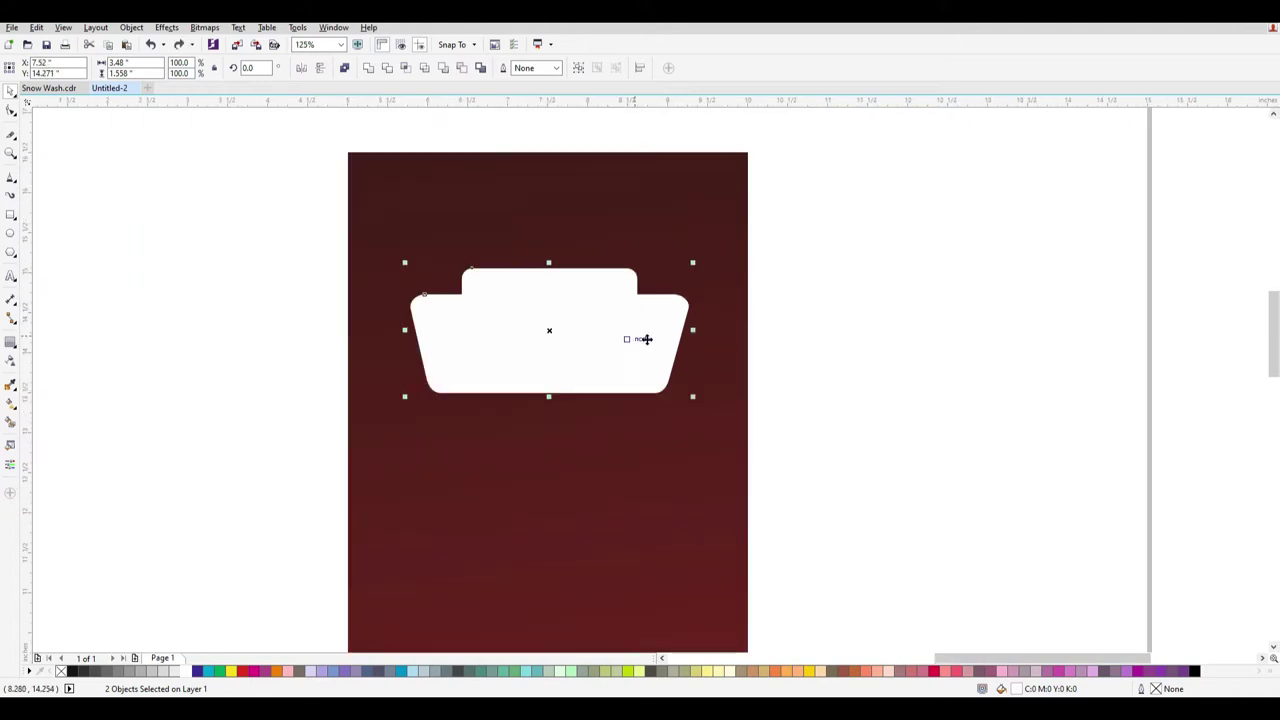
pyautogui.click(368, 68)
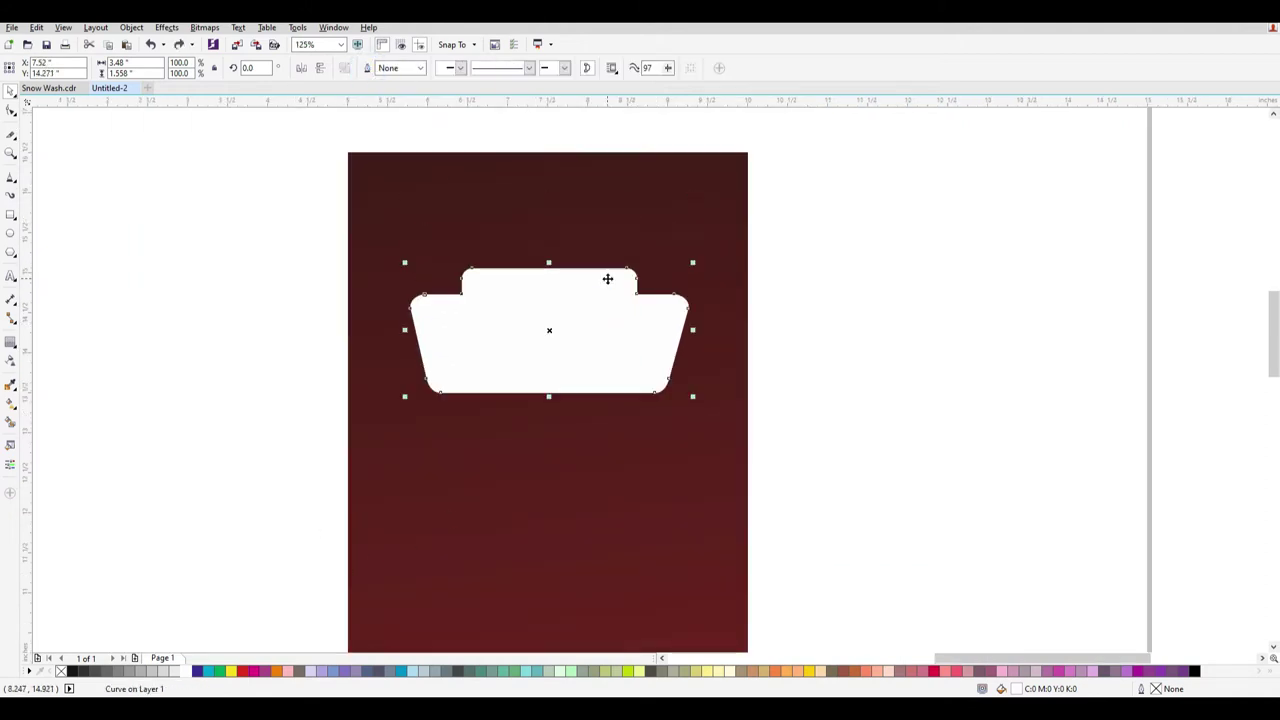
# Give the welded badge a 4.0 pt outline coloured C0 M100 Y100 K0.
pyautogui.press('F12')
pyautogui.click(553, 272)
pyautogui.click(520, 374)
pyautogui.click(575, 239)
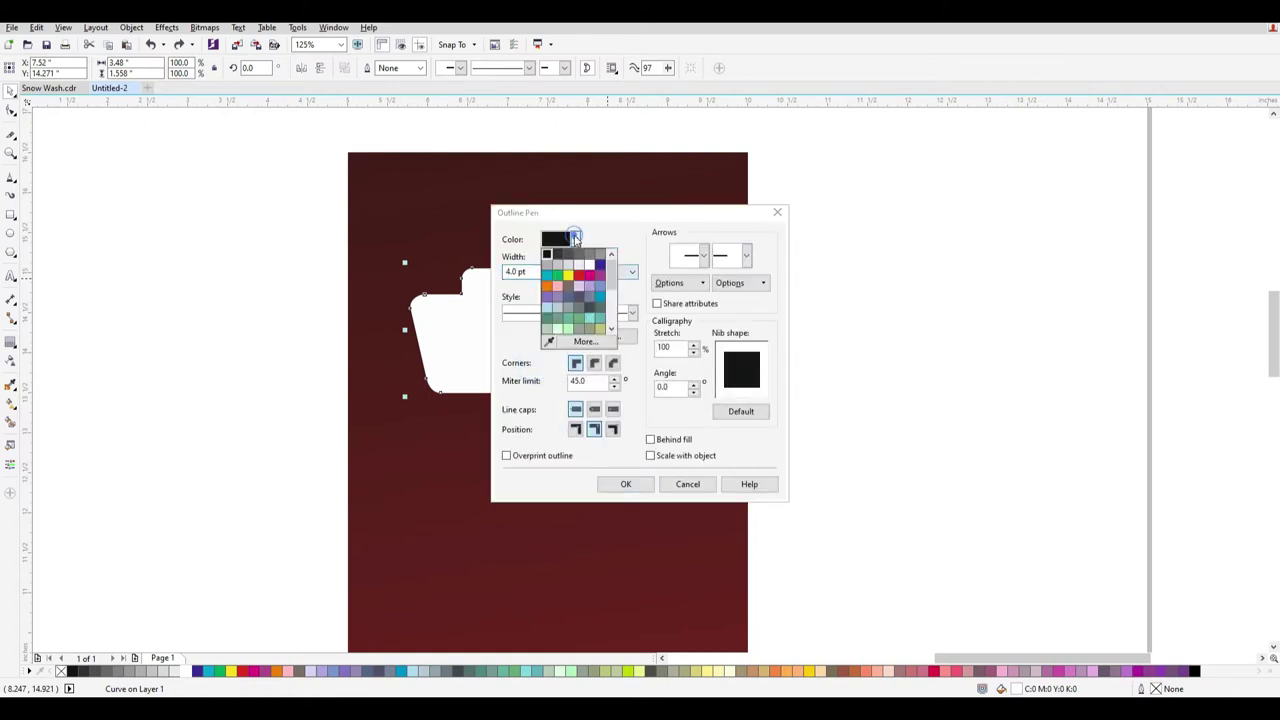
pyautogui.click(584, 342)
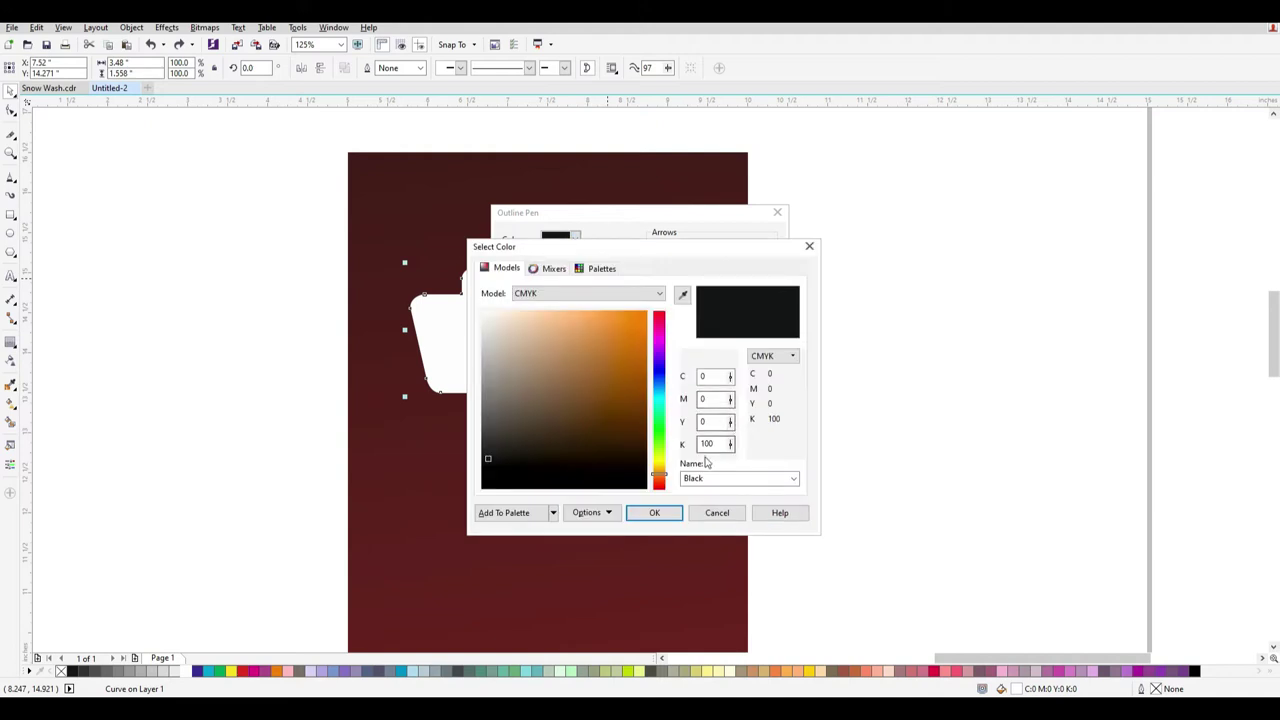
pyautogui.write('100')
pyautogui.press('Tab')
pyautogui.write('100')
pyautogui.press('Tab')
pyautogui.write('0')
pyautogui.press('Return')
pyautogui.click(617, 484)
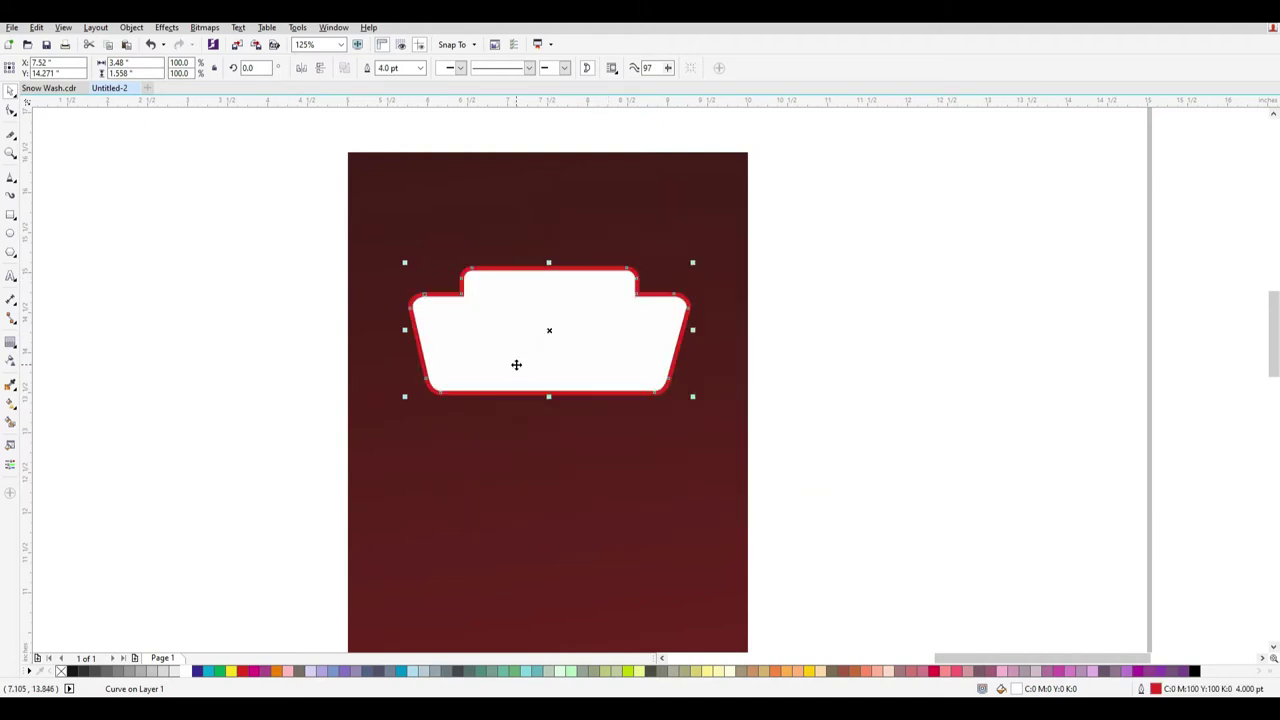
# Fill the badge with a dark red of C11 M100 Y100 K52.
pyautogui.scroll(1, 579, 364)
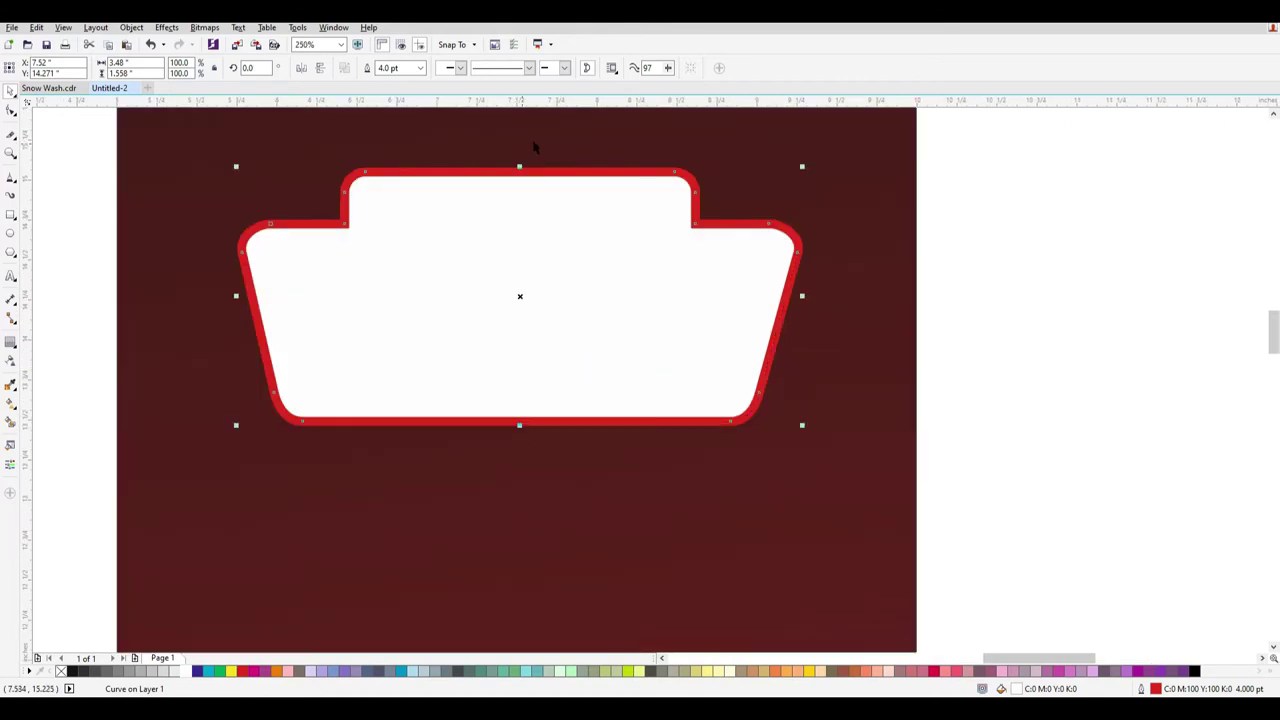
pyautogui.click(243, 671)
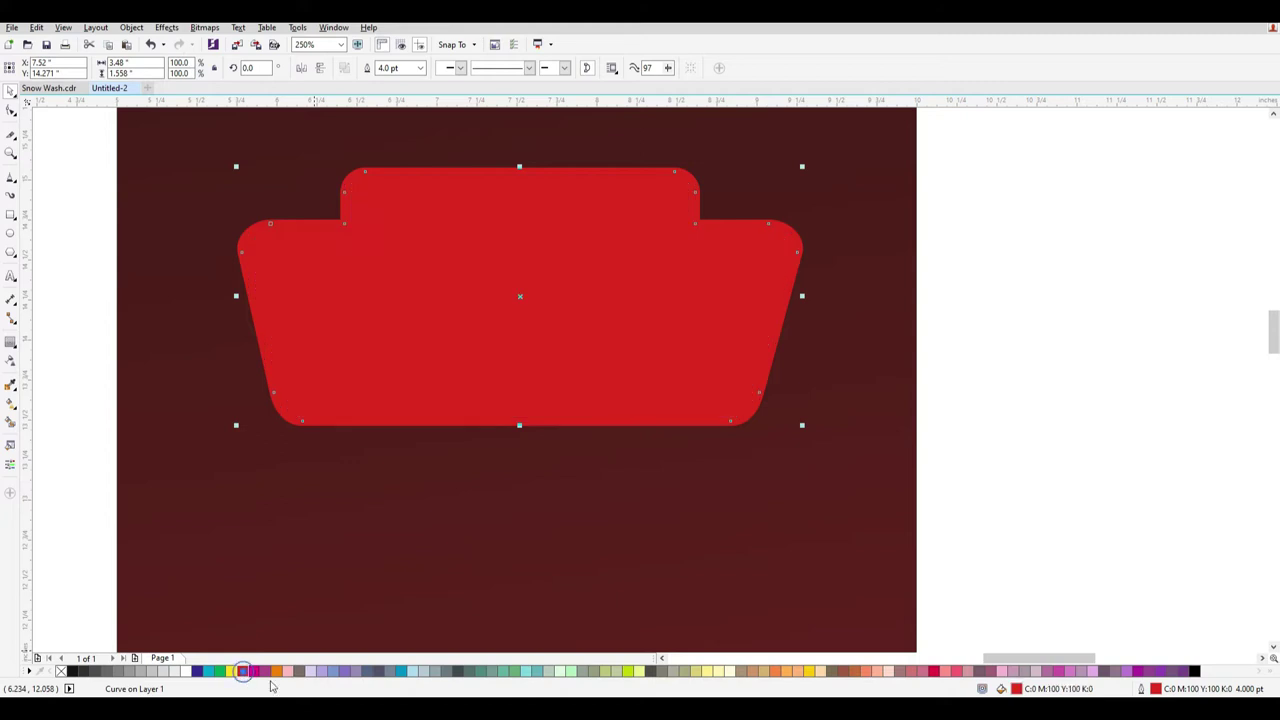
pyautogui.doubleClick(1015, 689)
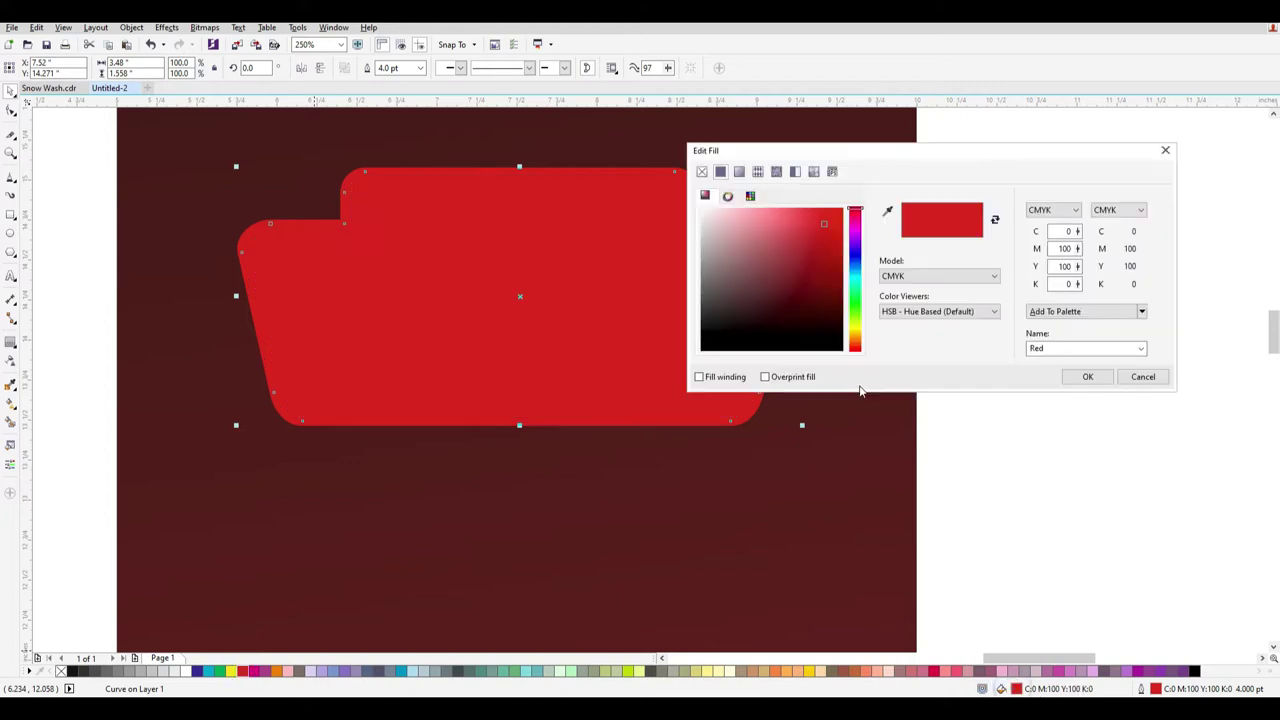
pyautogui.moveTo(828, 262); pyautogui.dragTo(832, 286)
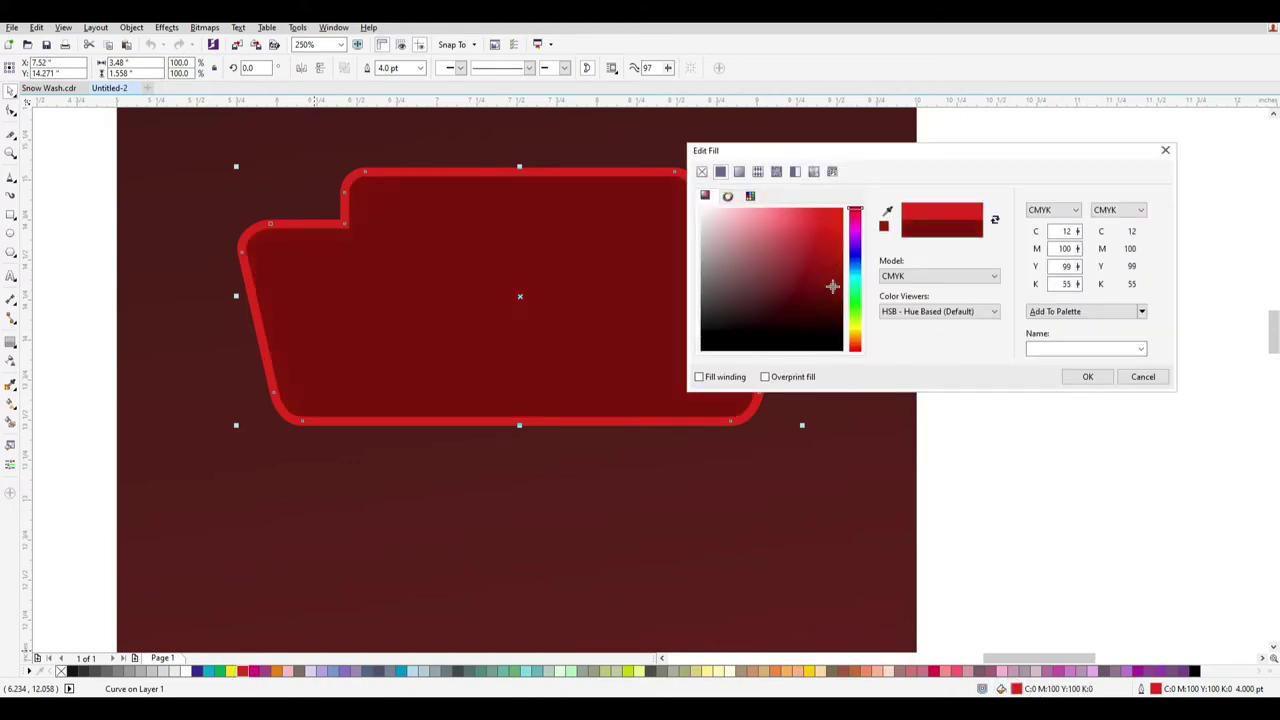
pyautogui.press('Return')
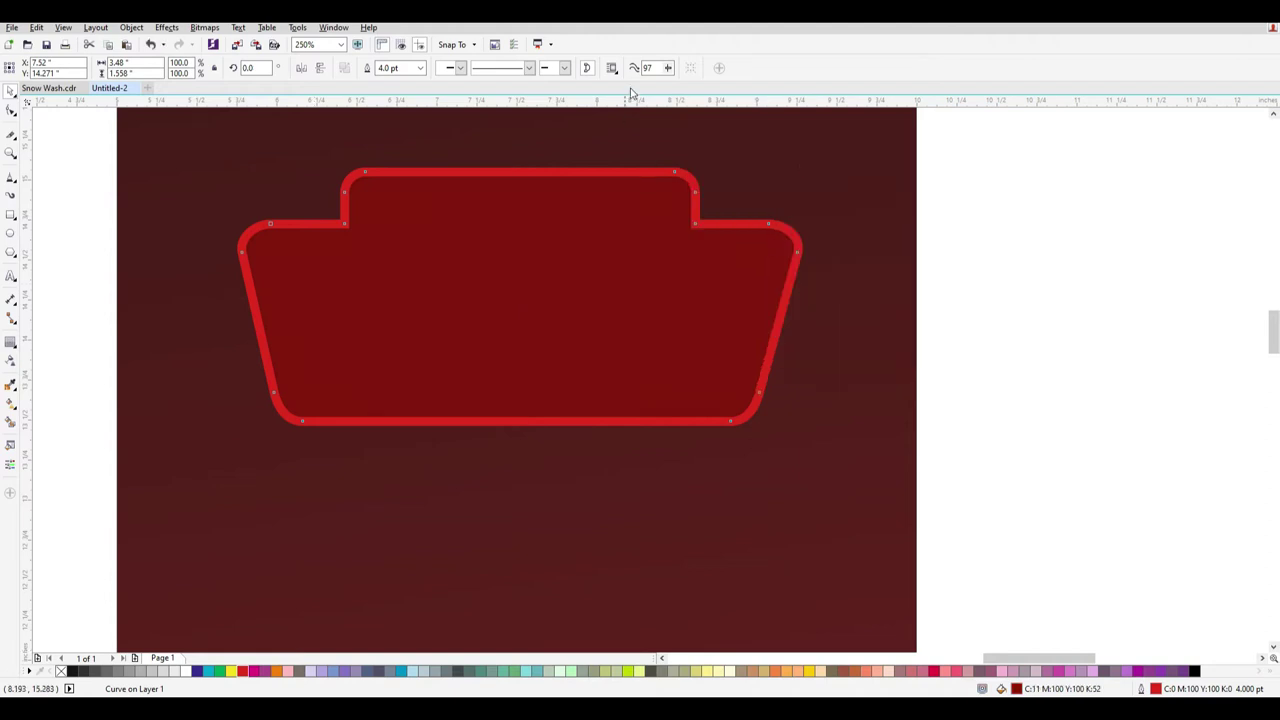
# Recolour the badge outline orange by setting its magenta value to 80.
pyautogui.press('F12')
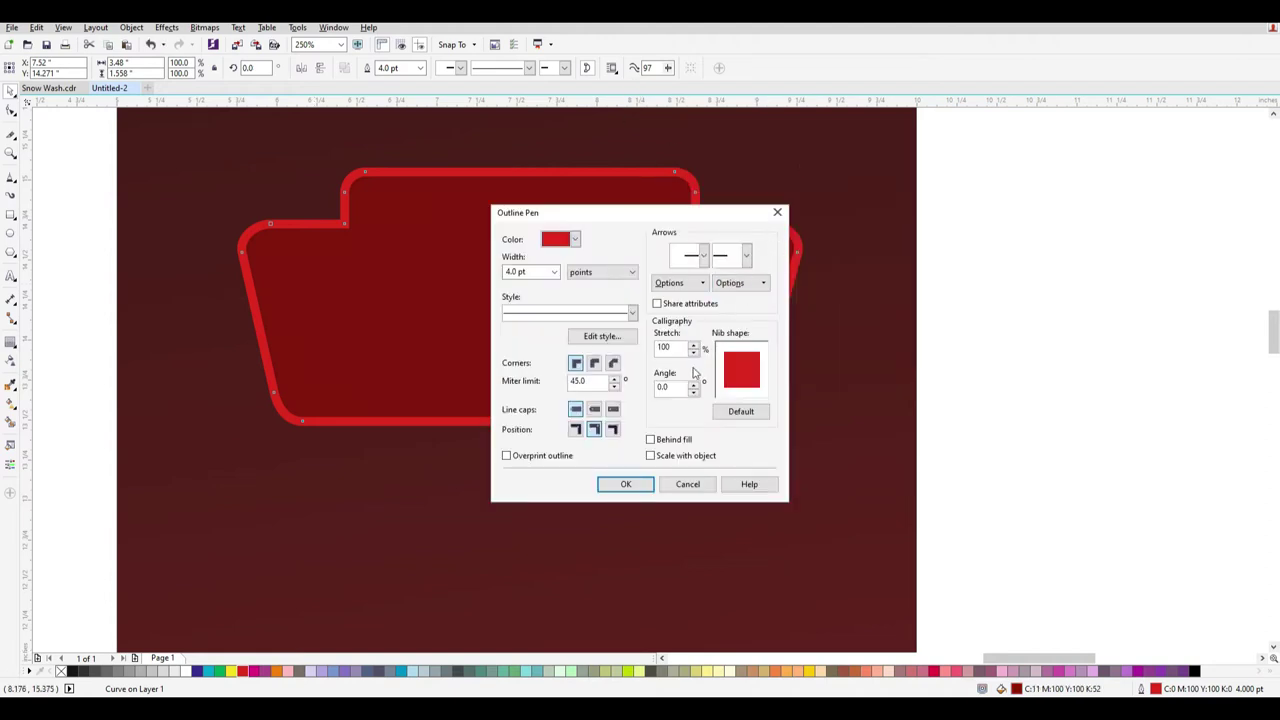
pyautogui.click(575, 239)
pyautogui.click(572, 338)
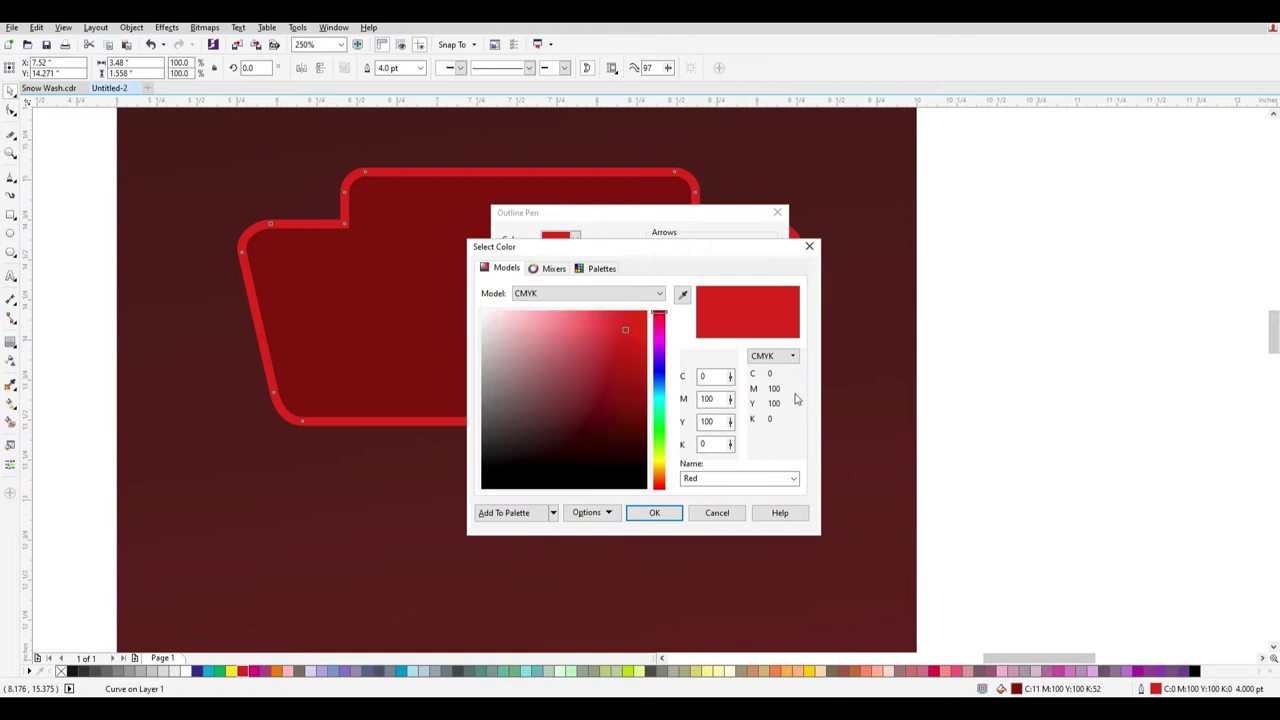
pyautogui.moveTo(724, 398); pyautogui.dragTo(596, 399)
pyautogui.write('80')
pyautogui.press('Return')
pyautogui.press('Return')
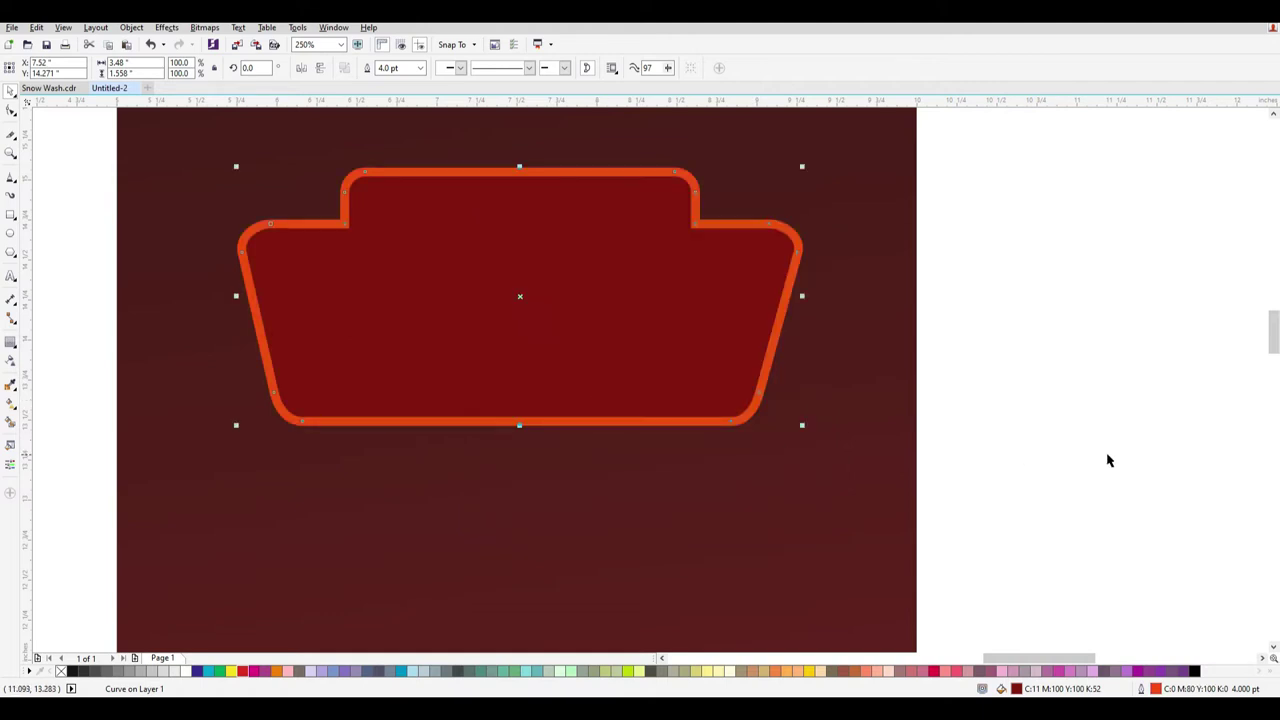
# Centre the badge horizontally on the maroon gradient panel.
pyautogui.click(1085, 397)
pyautogui.scroll(-2, 1013, 467)
pyautogui.click(867, 422)
pyautogui.keyDown('shift'); pyautogui.click(940, 374); pyautogui.keyUp('shift')
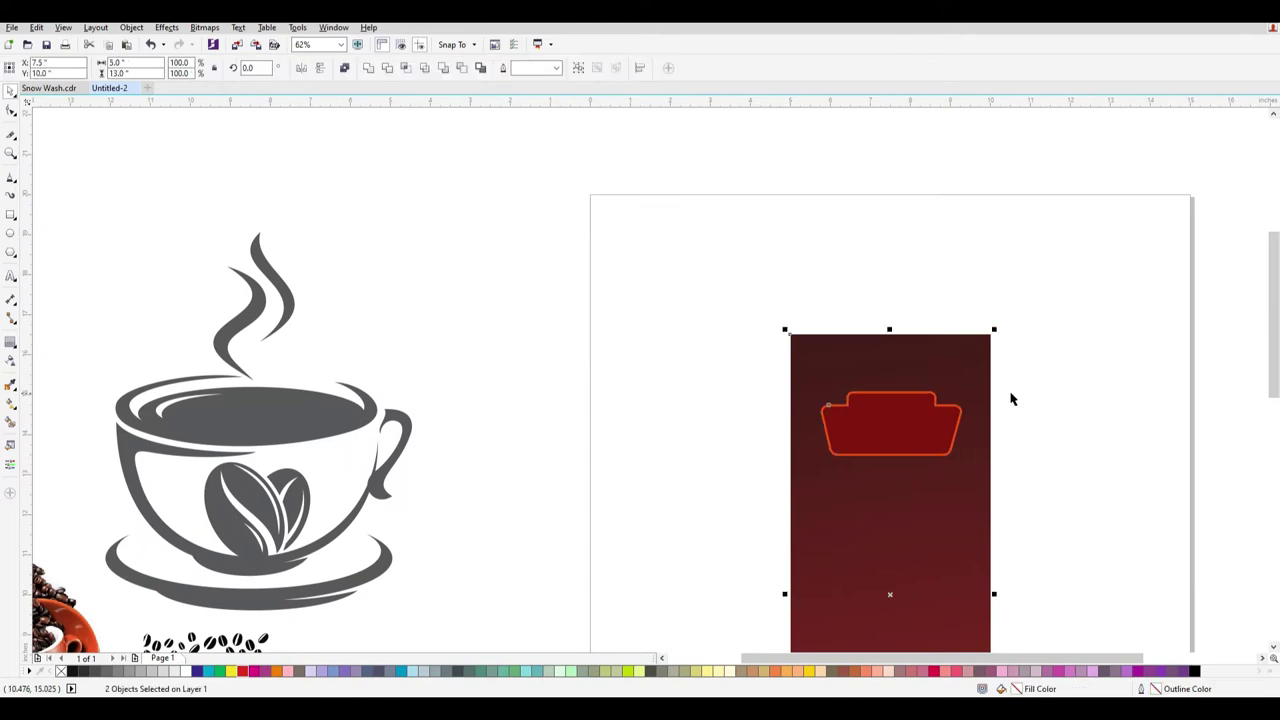
pyautogui.click(1096, 495)
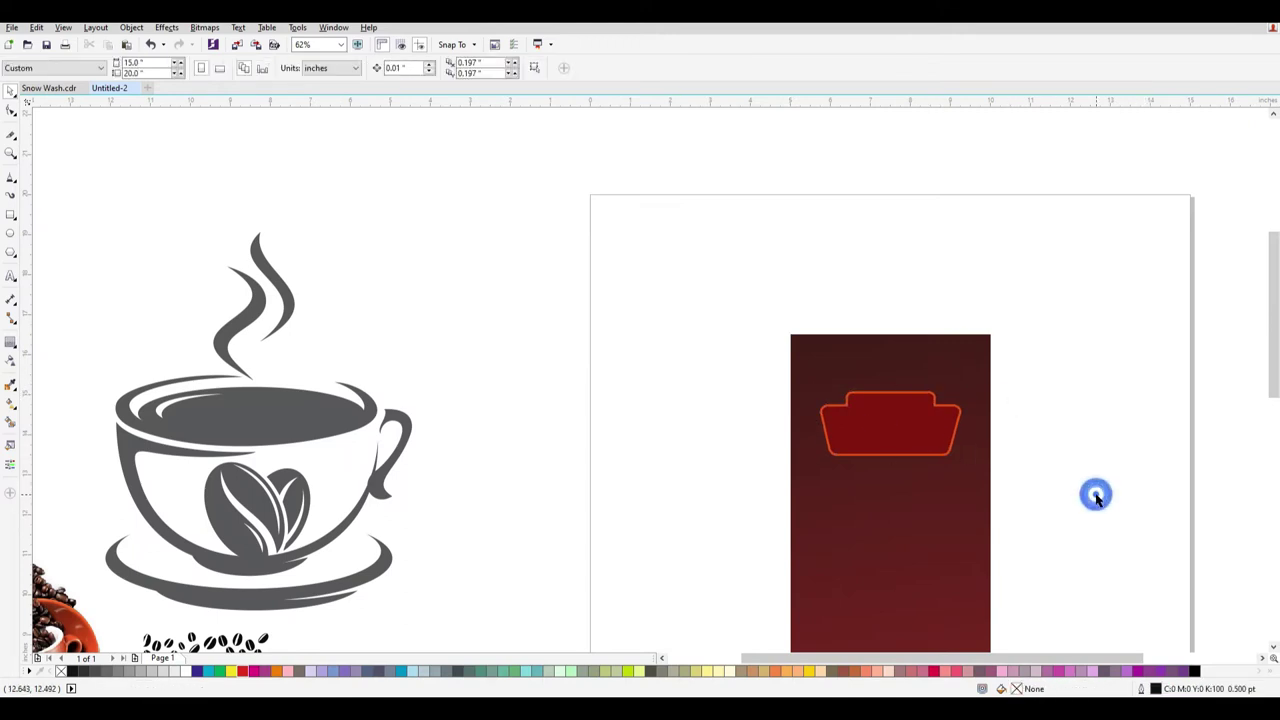
pyautogui.scroll(1, 1047, 504)
pyautogui.click(774, 342)
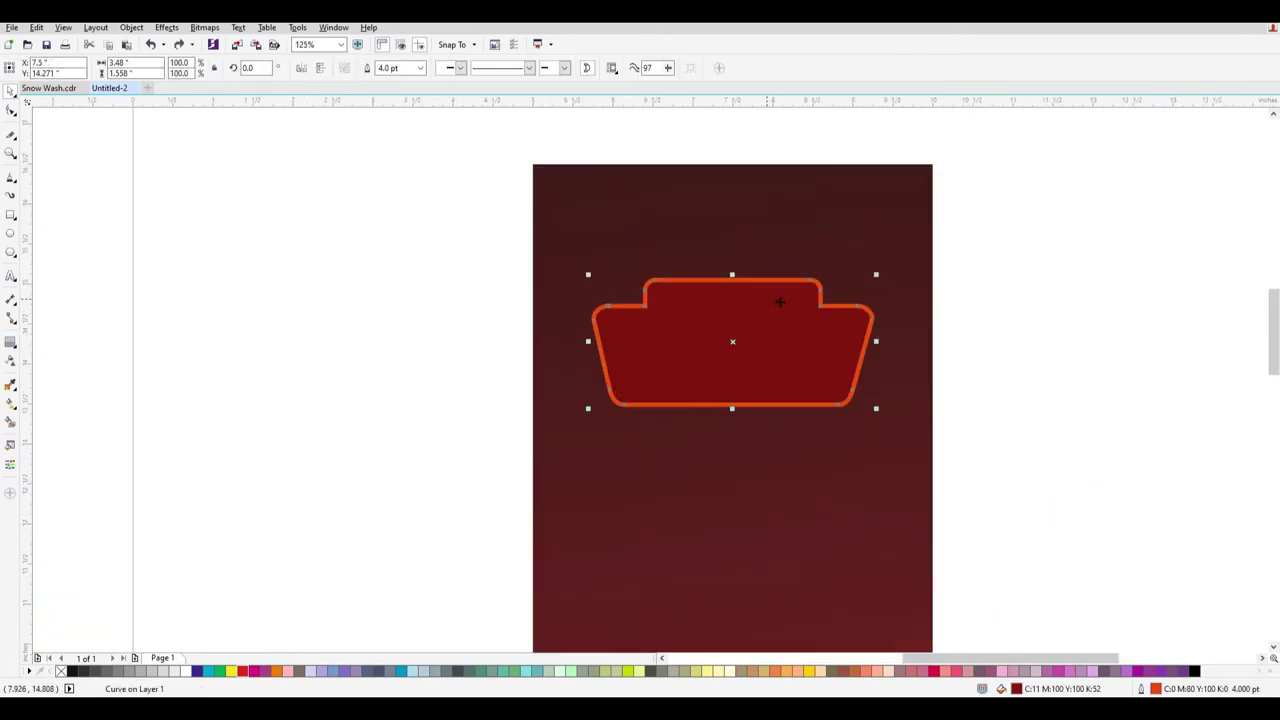
pyautogui.scroll(1, 904, 321)
pyautogui.scroll(-1, 845, 402)
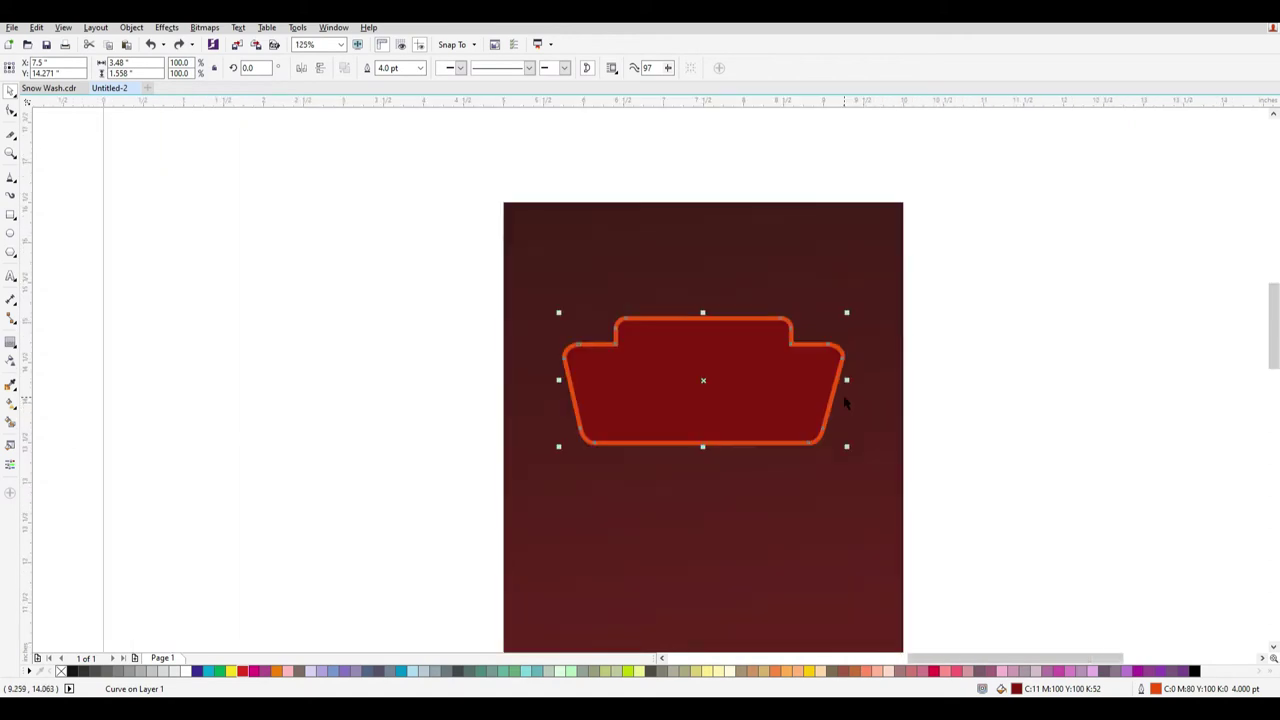
pyautogui.scroll(-2, 843, 394)
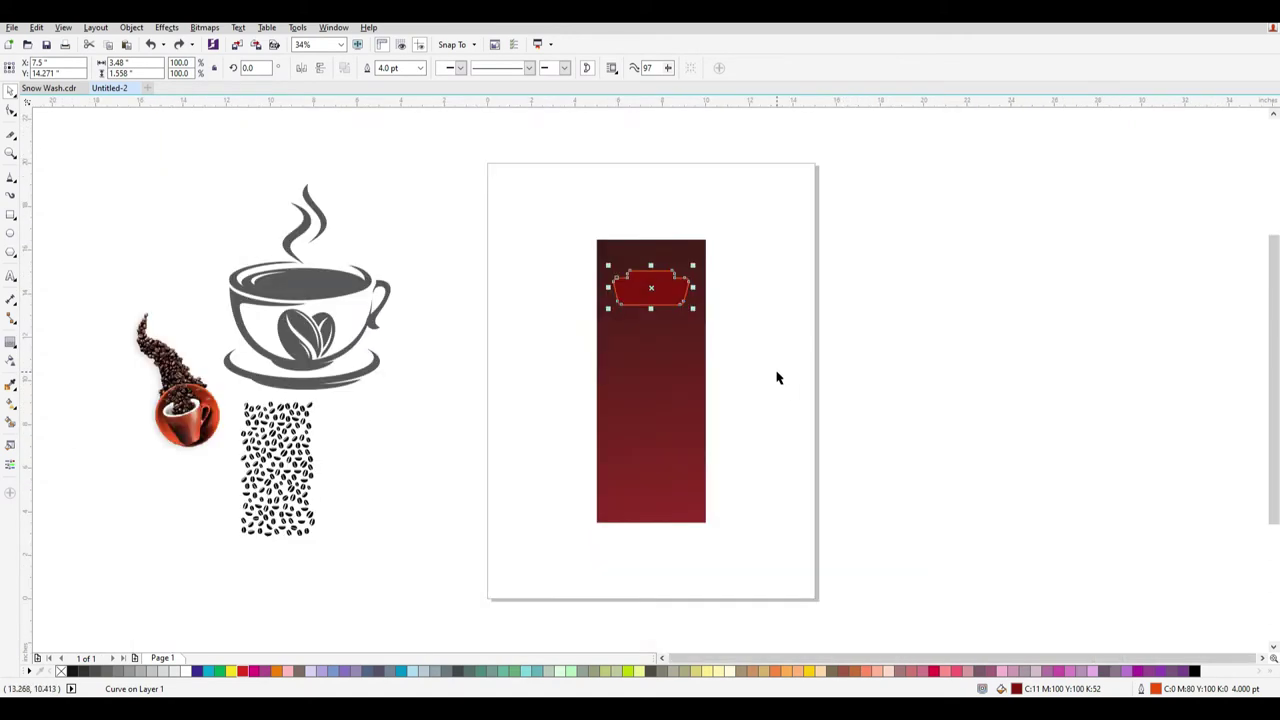
# Add the artistic text "Real Coffee" in the empty page area beside the panel.
pyautogui.hotkey('shift', 'F2')
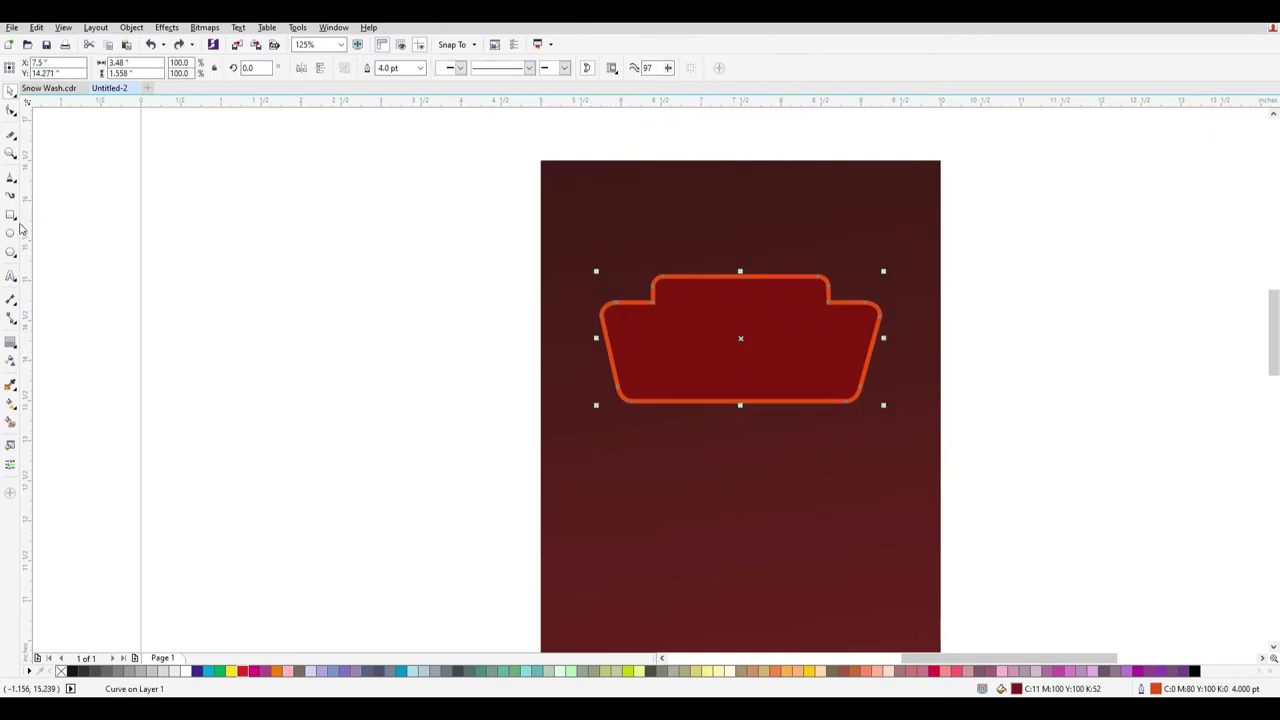
pyautogui.click(12, 277)
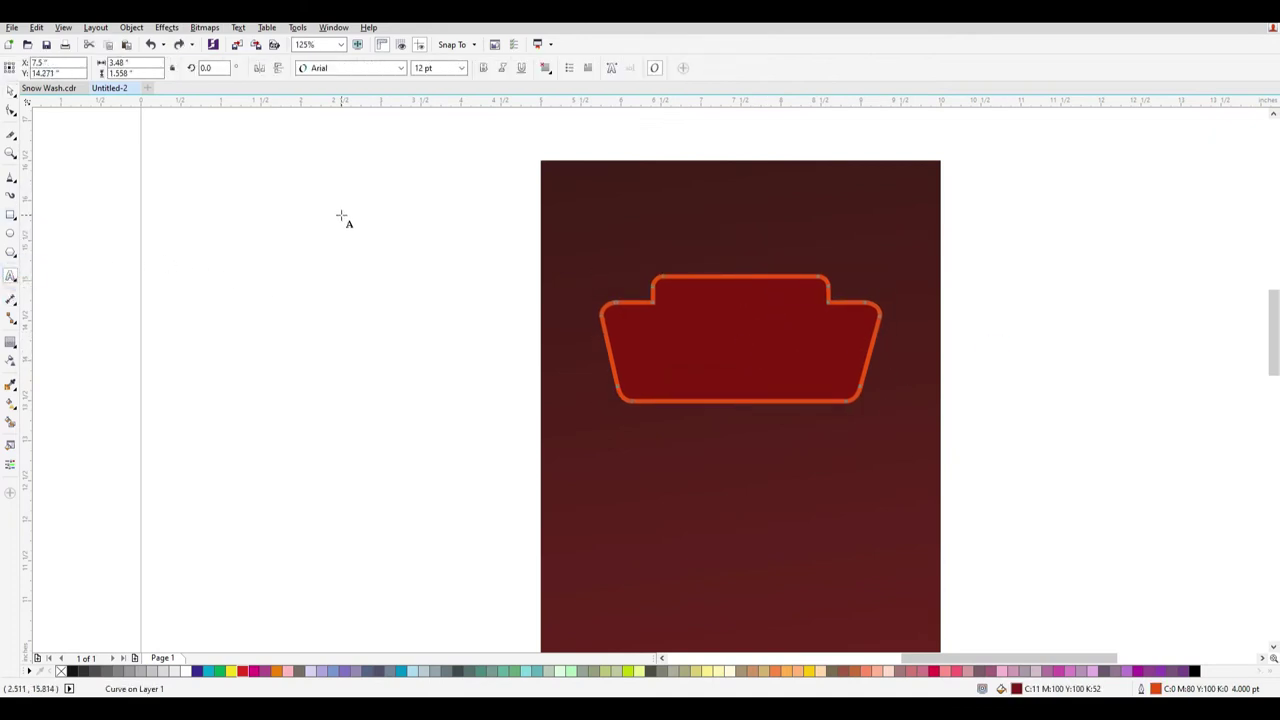
pyautogui.click(340, 280)
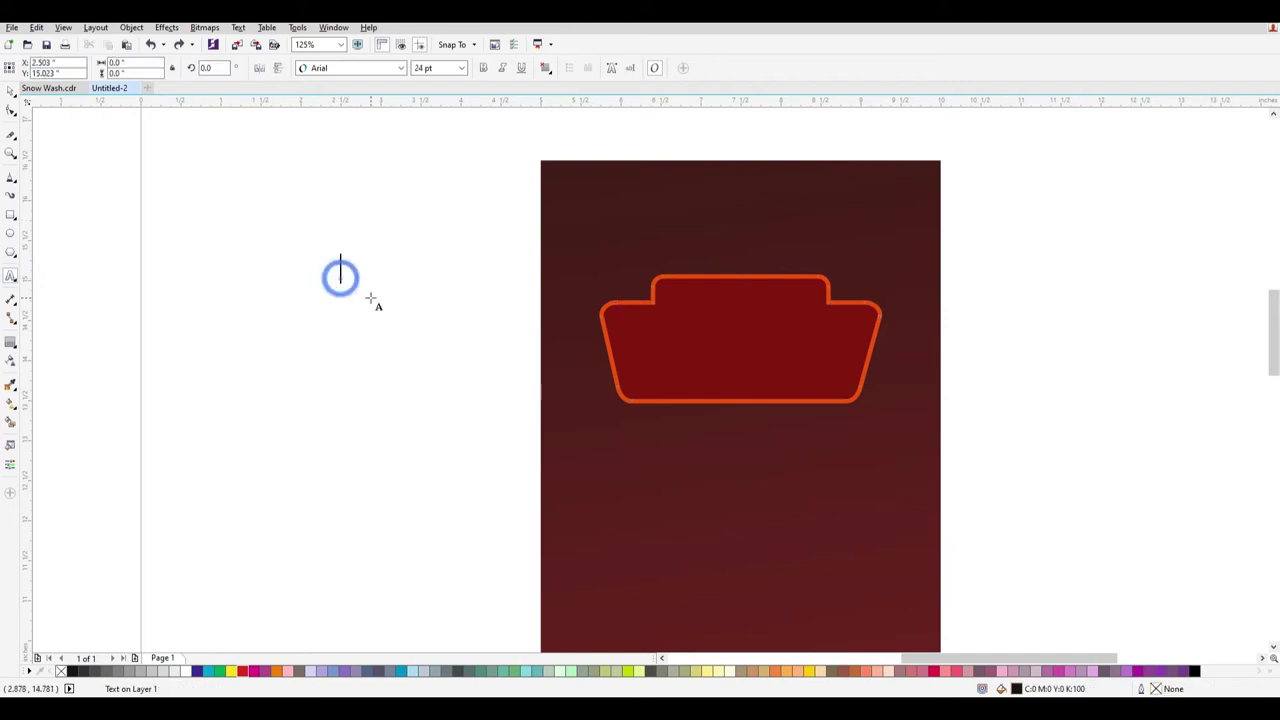
pyautogui.write('Rwe')
pyautogui.press('BackSpace')
pyautogui.press('BackSpace')
pyautogui.write('ea')
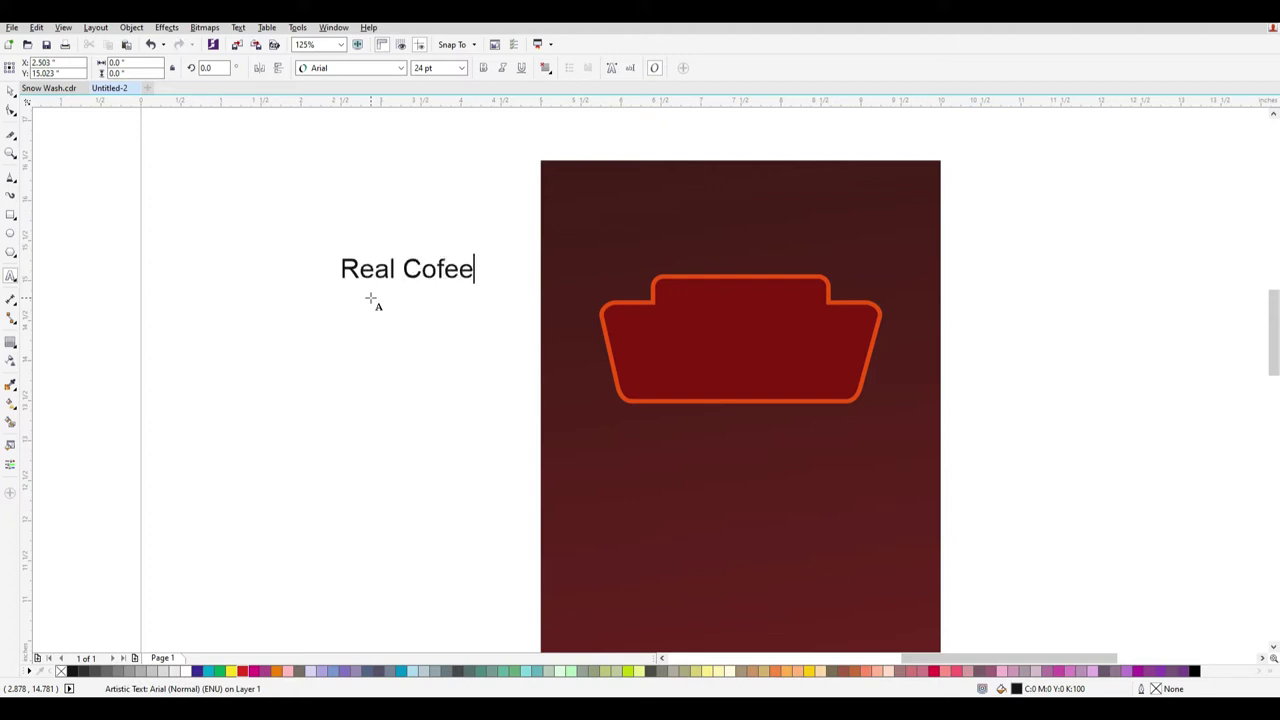
pyautogui.write('l Coffee')
# Place the "Real Coffee" text on the badge at about 31.6 pt and align it to the badge's vertical middle.
pyautogui.click(11, 91)
pyautogui.moveTo(485, 283); pyautogui.dragTo(764, 335)
pyautogui.keyDown('shift'); pyautogui.click(798, 292); pyautogui.keyUp('shift')
pyautogui.press('e')
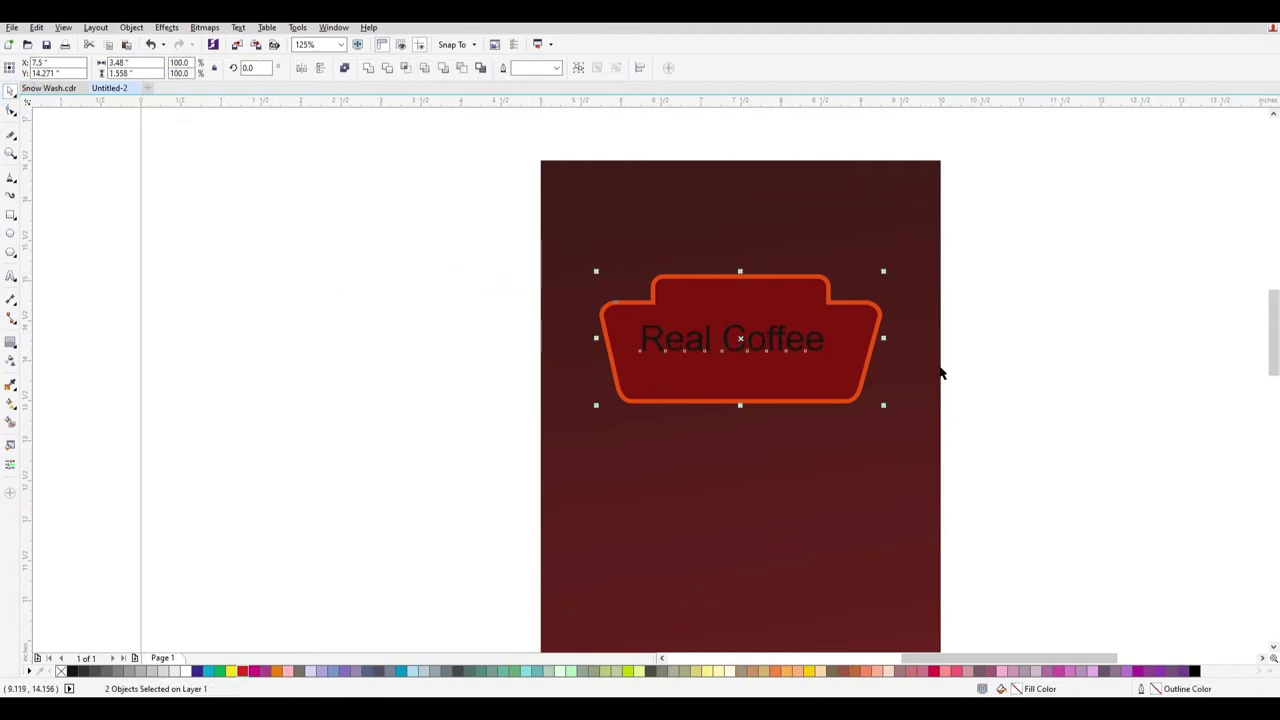
pyautogui.click(1052, 366)
# Set the "Real Coffee" text in the Nadilla font and scale it to about 27 pt to fit inside the badge.
pyautogui.scroll(1, 835, 344)
pyautogui.click(735, 345)
pyautogui.click(591, 342)
pyautogui.click(509, 346)
pyautogui.click(479, 345)
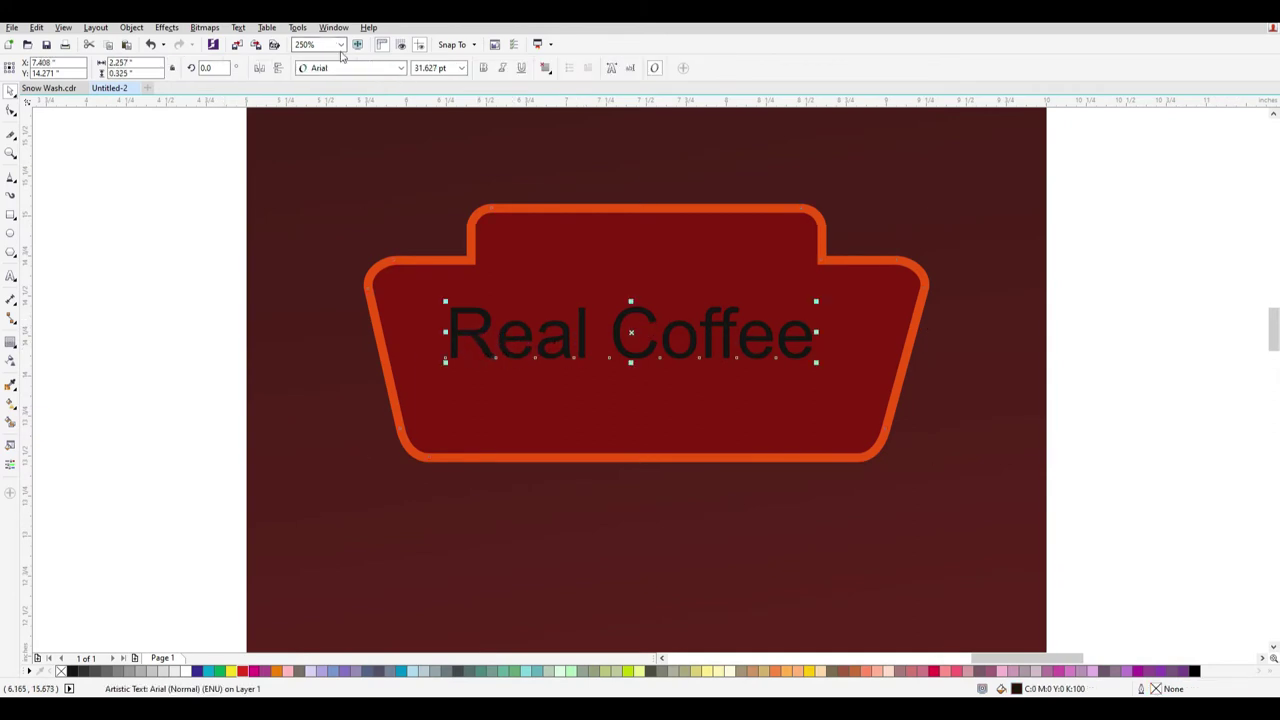
pyautogui.click(401, 68)
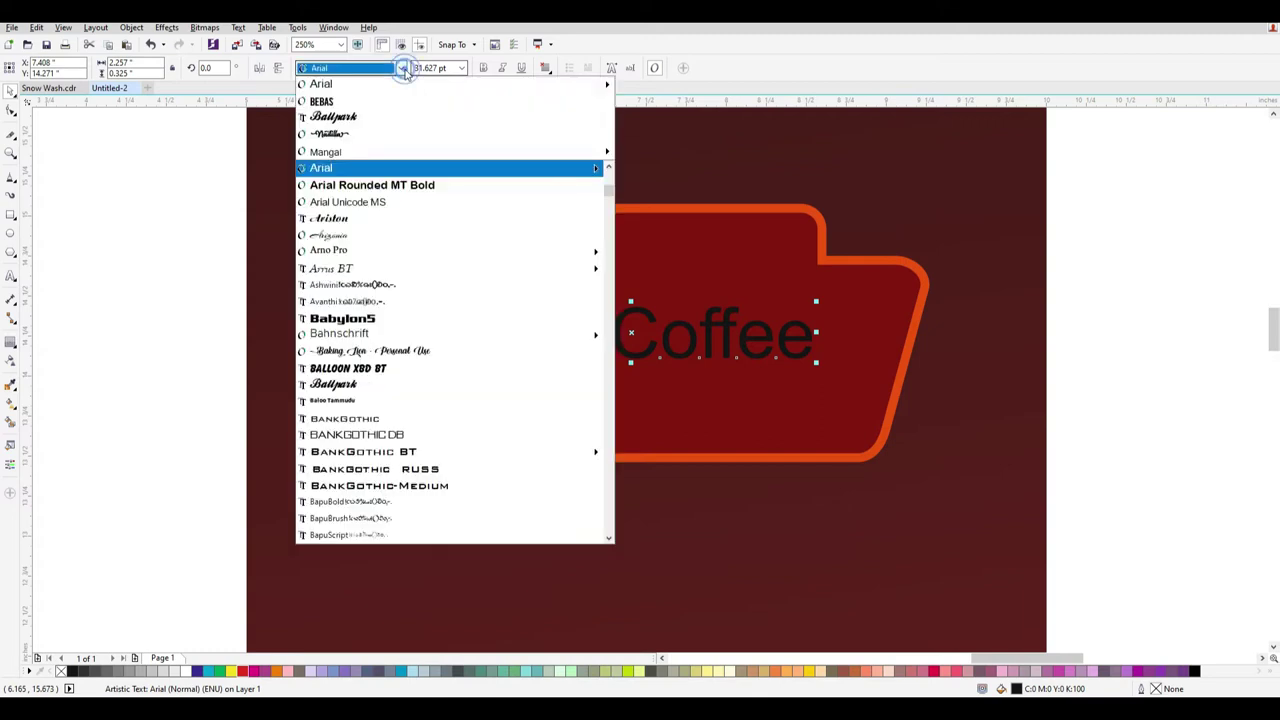
pyautogui.click(374, 130)
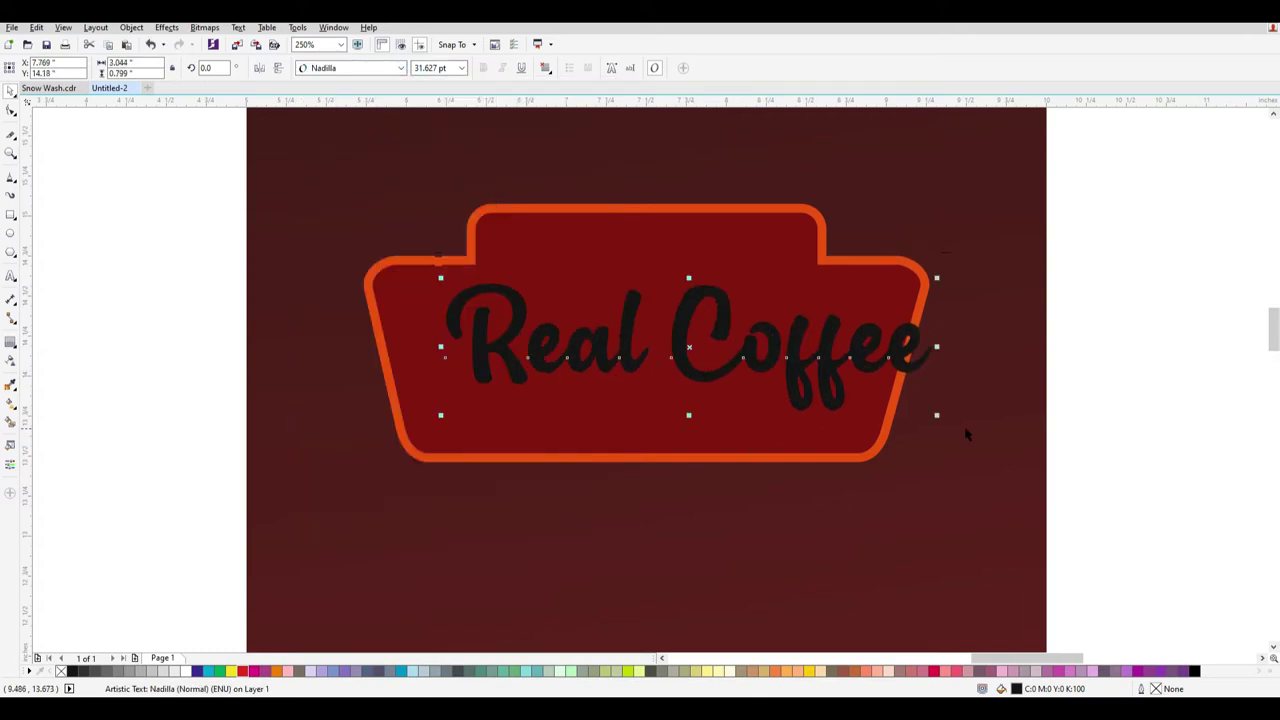
pyautogui.moveTo(931, 417); pyautogui.dragTo(877, 400)
pyautogui.moveTo(716, 364); pyautogui.dragTo(709, 373)
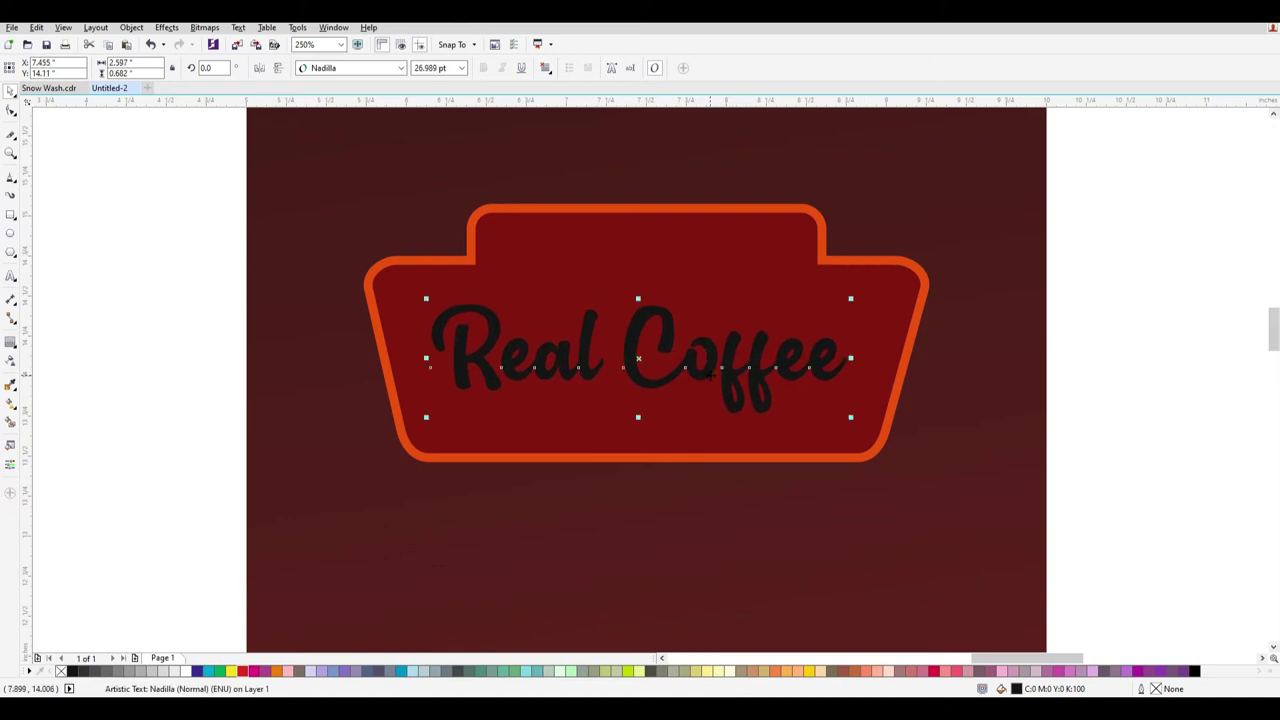
# Duplicate the "Real Coffee" text below the badge and shorten the copy to "Coffee".
pyautogui.moveTo(694, 421); pyautogui.dragTo(625, 595)
pyautogui.hotkey('ctrl', 'z')
pyautogui.moveTo(677, 377); pyautogui.dragTo(634, 566)
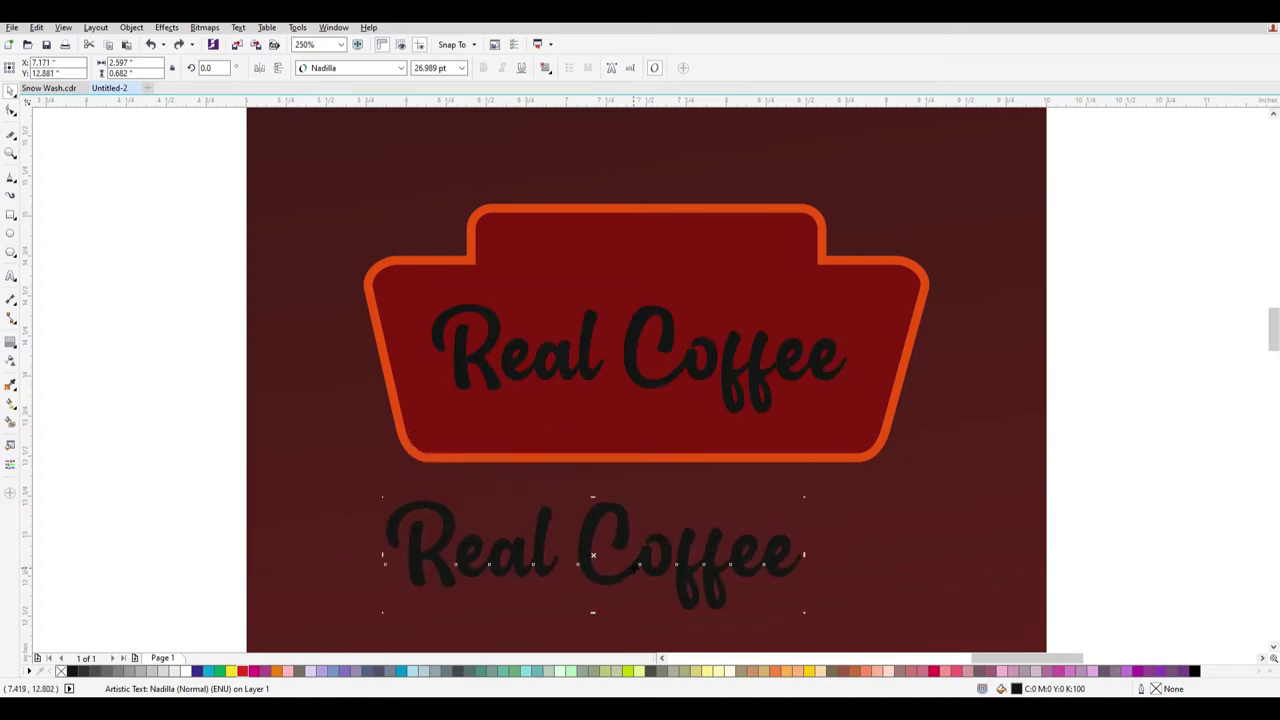
pyautogui.click(11, 276)
pyautogui.click(578, 550)
pyautogui.press('BackSpace')
pyautogui.press('BackSpace')
pyautogui.press('BackSpace')
pyautogui.press('BackSpace')
pyautogui.press('BackSpace')
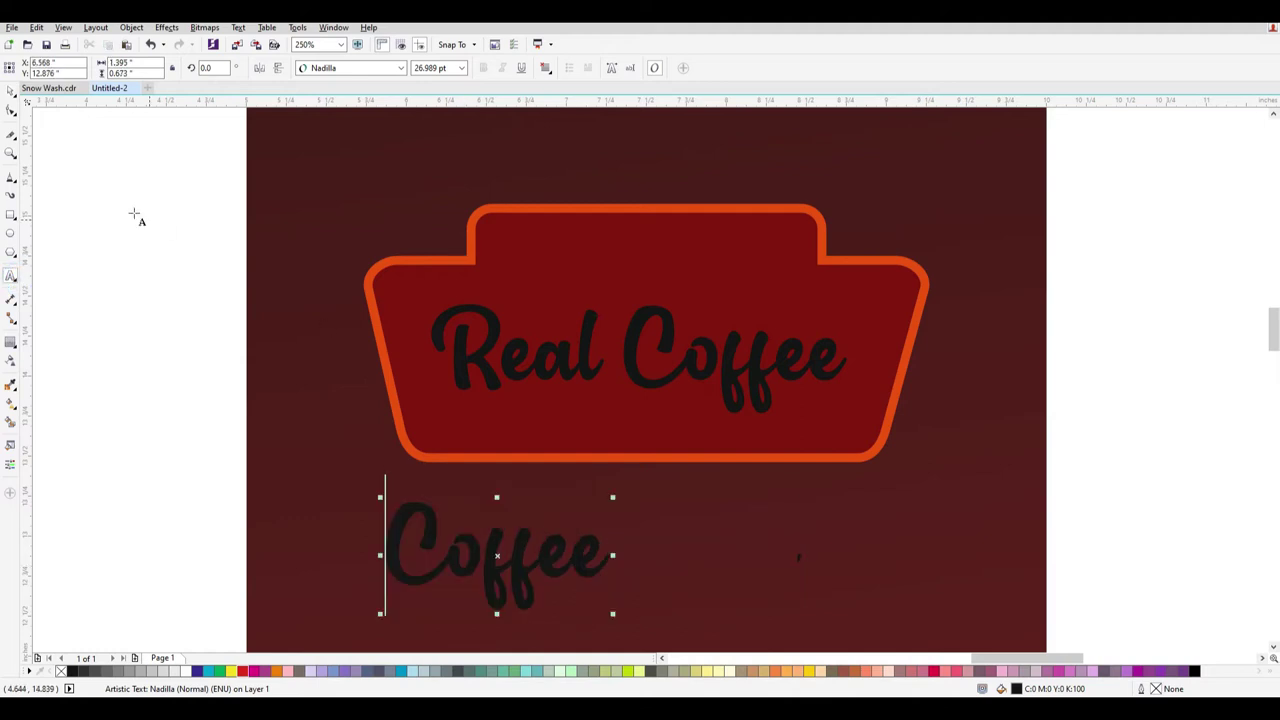
# Delete "Coffee" from the text on the badge and shift the remaining "Real" toward the badge's left side.
pyautogui.click(10, 92)
pyautogui.click(685, 357)
pyautogui.doubleClick(637, 348)
pyautogui.press('Left')
pyautogui.hotkey('shift', 'End')
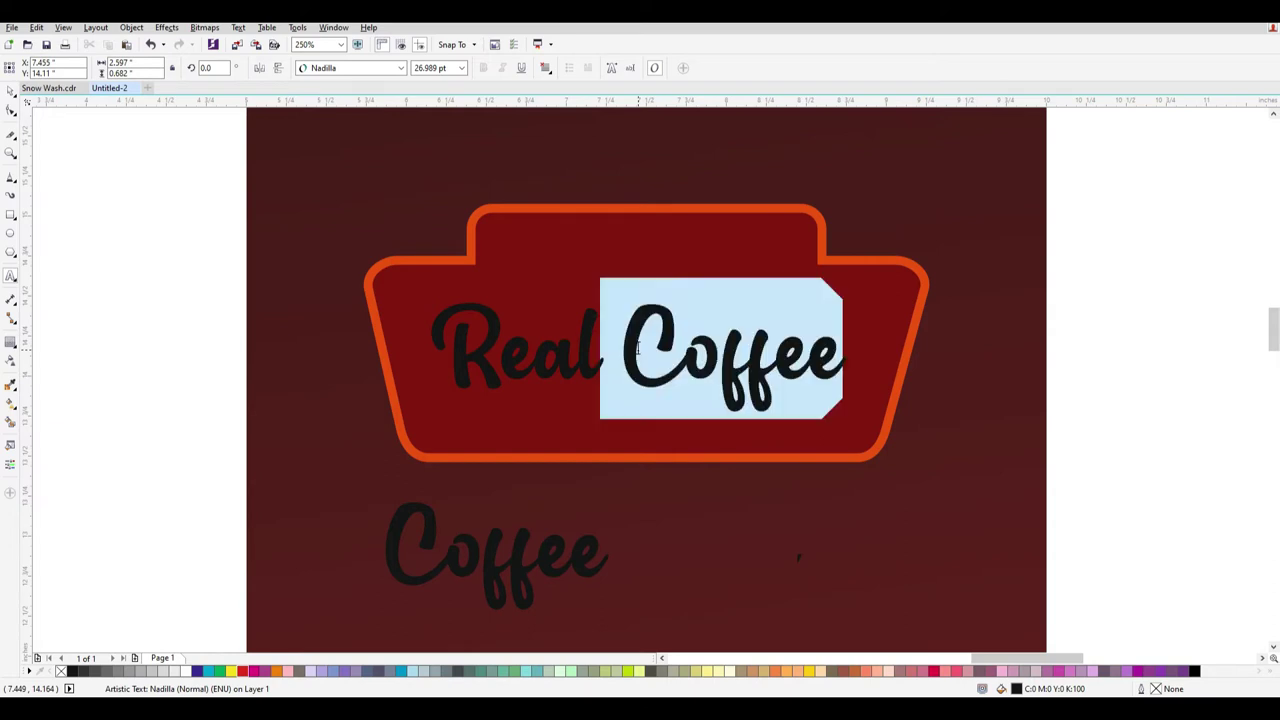
pyautogui.press('Delete')
pyautogui.hotkey('ctrl', 'space')
pyautogui.click(10, 93)
pyautogui.click(65, 219)
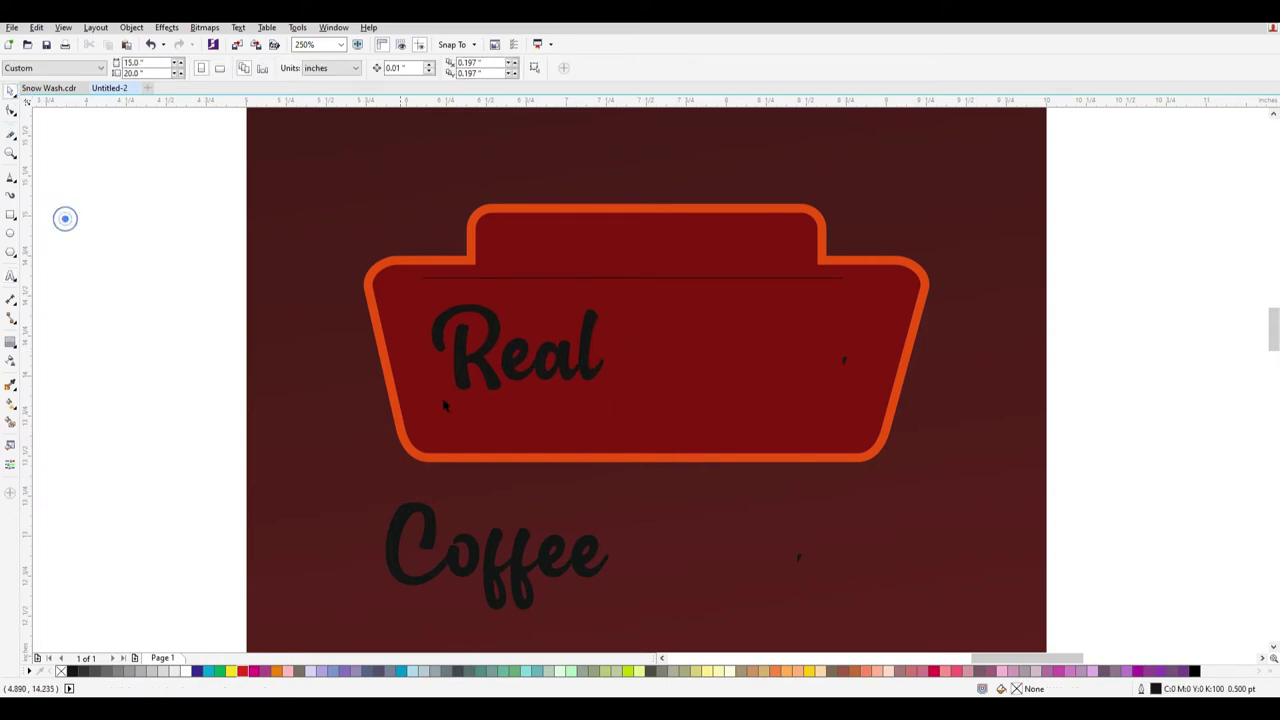
pyautogui.moveTo(564, 368)
pyautogui.mouseDown()
pyautogui.moveTo(545, 391)
pyautogui.moveTo(550, 368)
pyautogui.mouseUp()
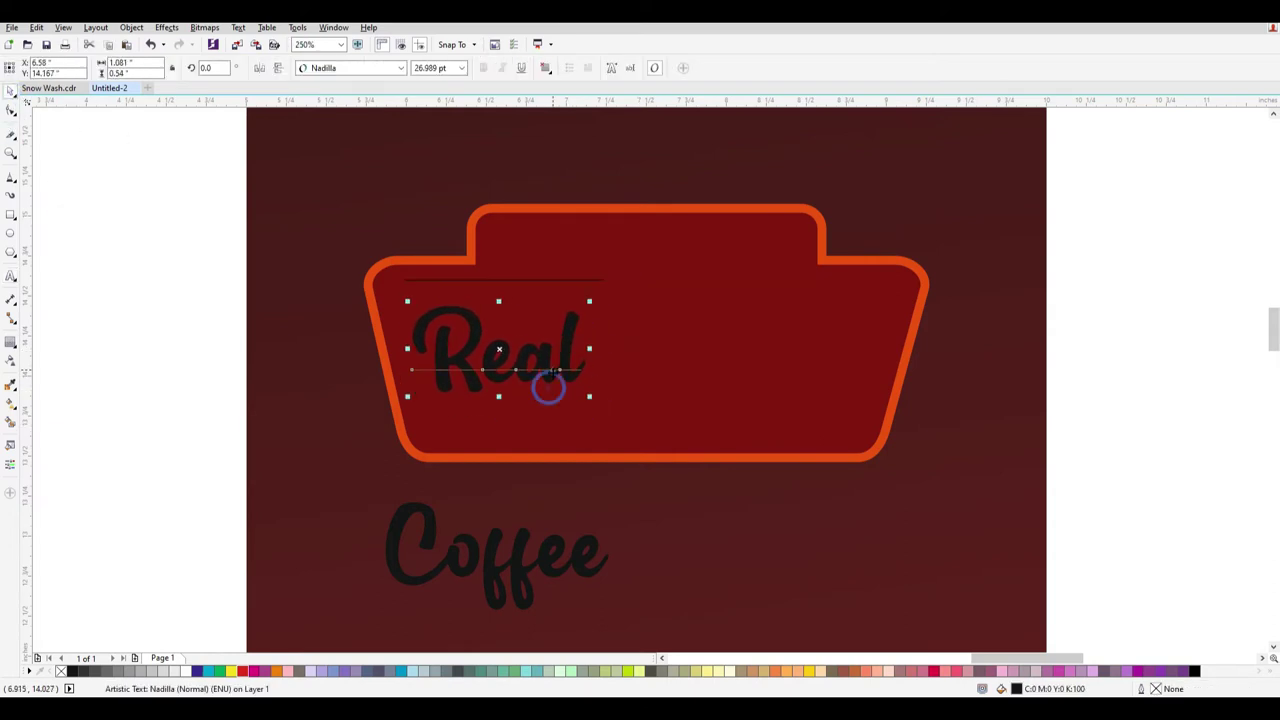
# Move the coffee cup artwork onto the badge beside "Real" and scale it down to about 0.86 × 1.06 in.
pyautogui.scroll(-2, 556, 384)
pyautogui.click(195, 409)
pyautogui.moveTo(62, 361); pyautogui.dragTo(517, 294)
pyautogui.moveTo(323, 396); pyautogui.dragTo(476, 356)
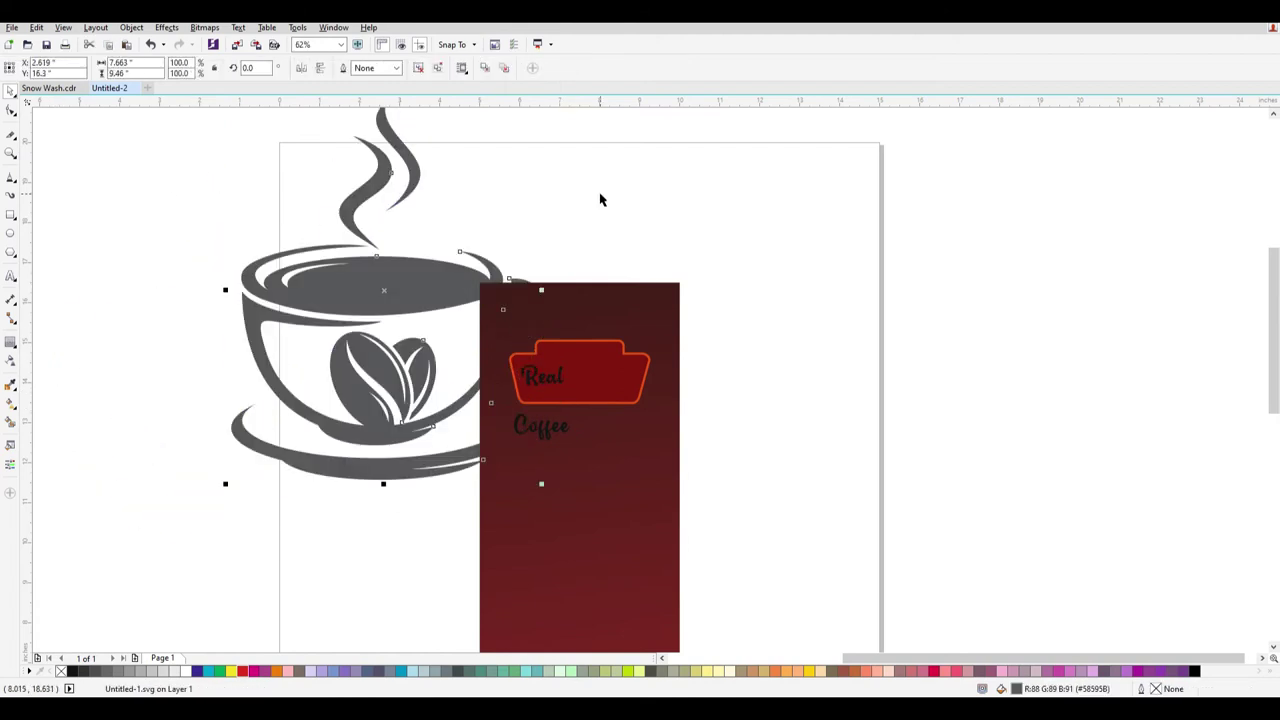
pyautogui.moveTo(541, 484); pyautogui.dragTo(585, 370)
pyautogui.scroll(2, 580, 388)
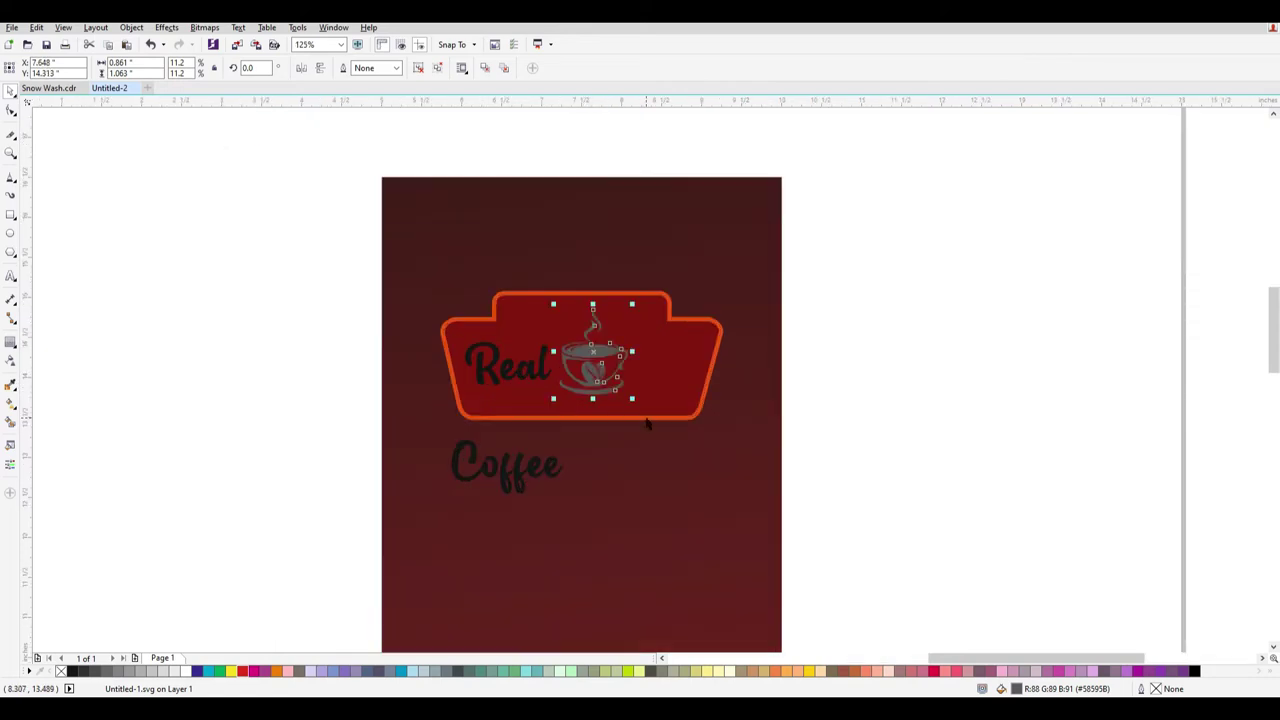
# Fill the coffee cup white, shrink it to about 0.56 × 0.69 in and centre it on the badge.
pyautogui.click(186, 673)
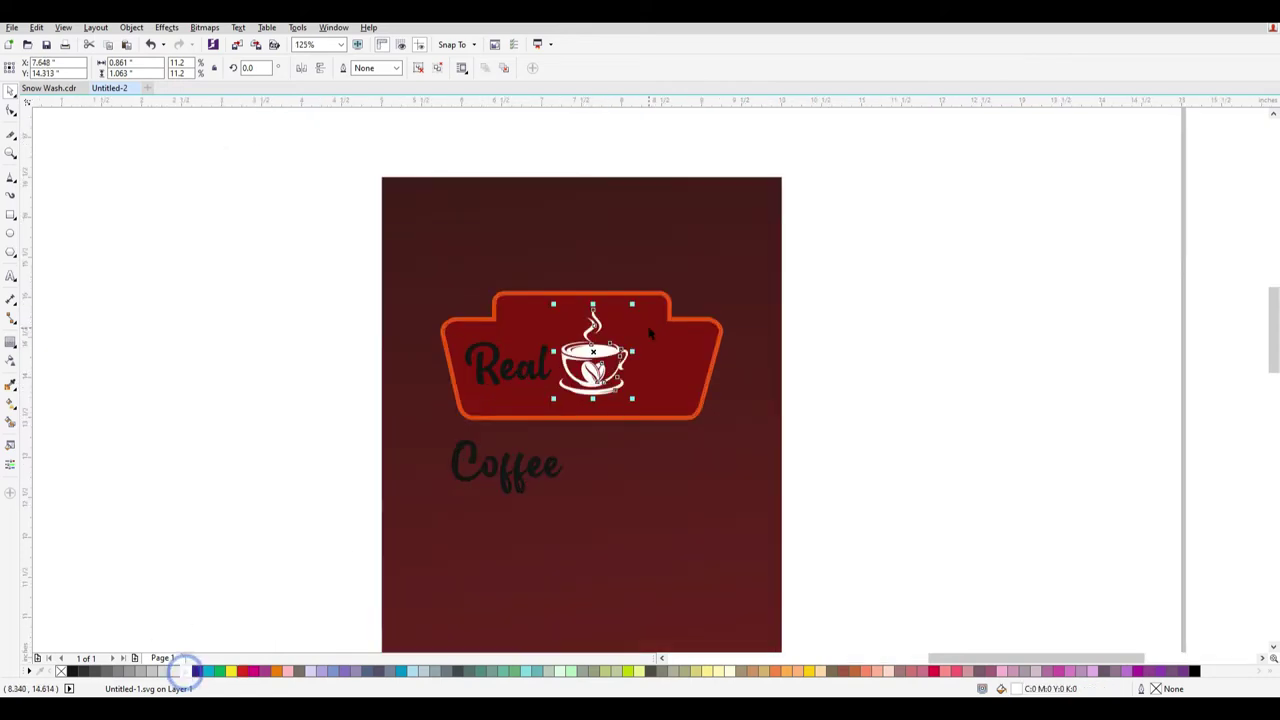
pyautogui.moveTo(632, 399); pyautogui.dragTo(604, 384)
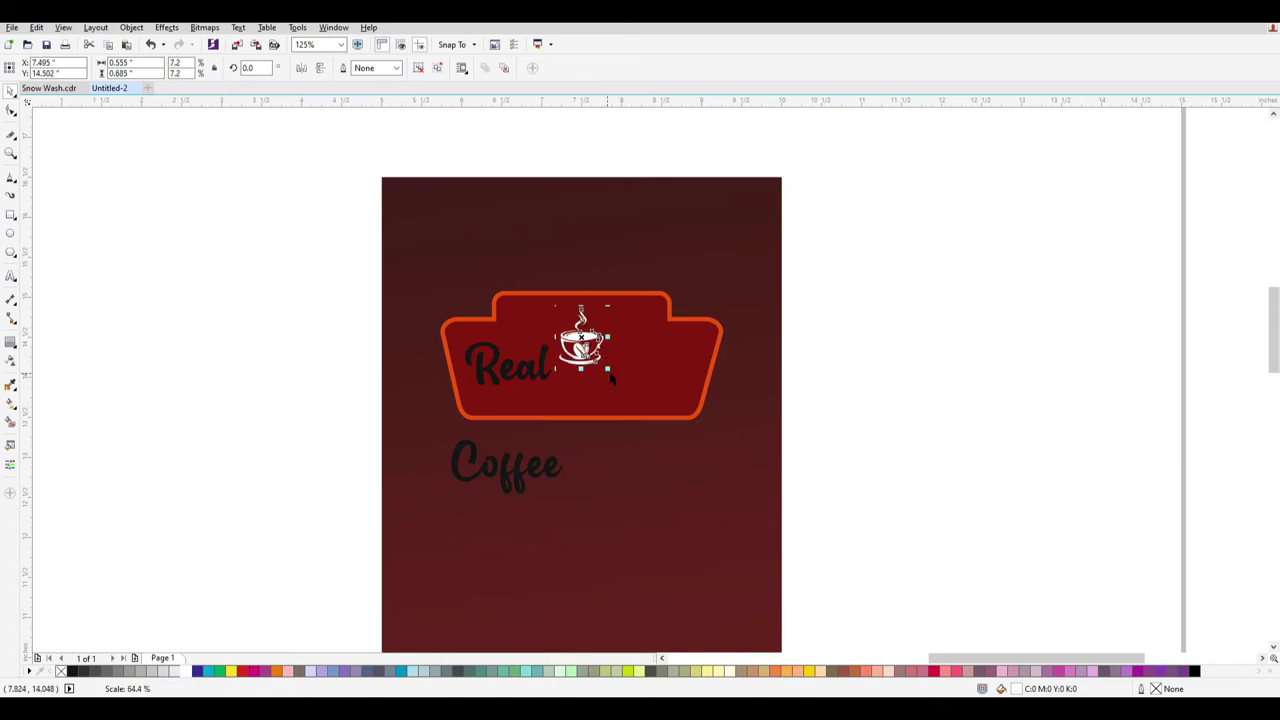
pyautogui.keyDown('shift'); pyautogui.click(671, 354); pyautogui.keyUp('shift')
pyautogui.click(918, 430)
pyautogui.scroll(4, 586, 400)
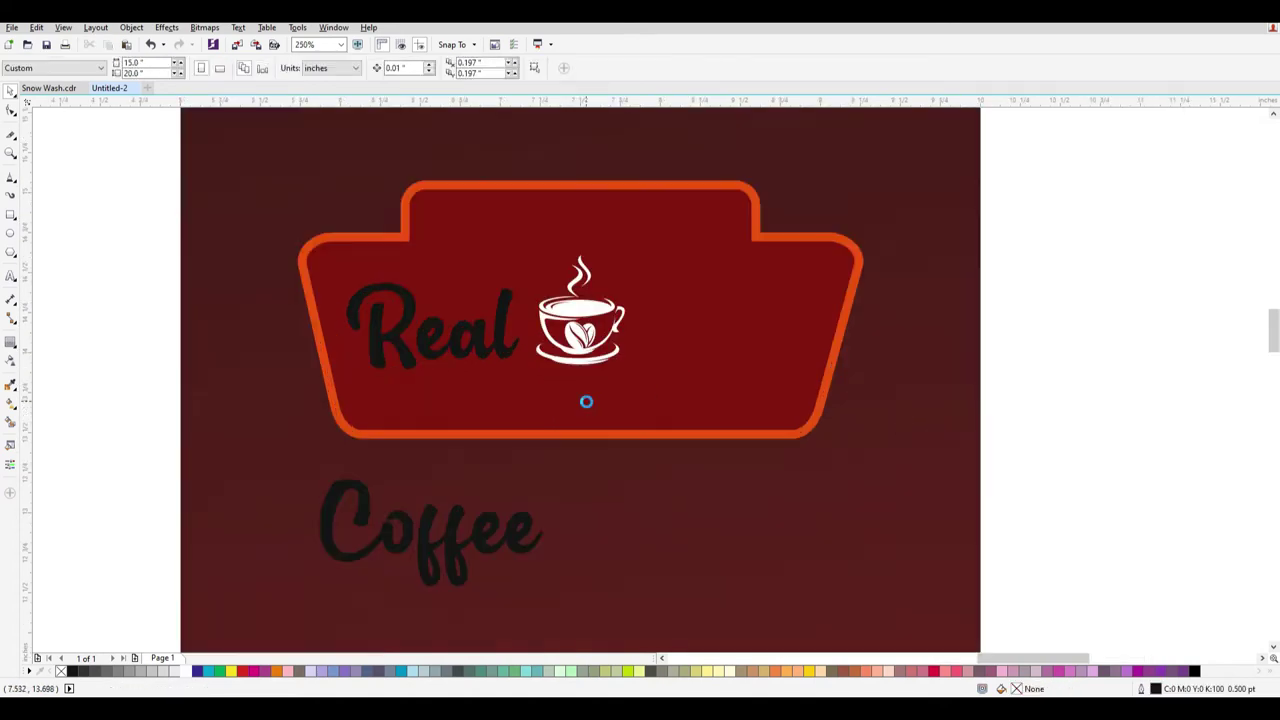
# Move the "Coffee" text onto the badge at the right of the cup, level with "Real".
pyautogui.scroll(-2, 449, 333)
pyautogui.click(428, 292)
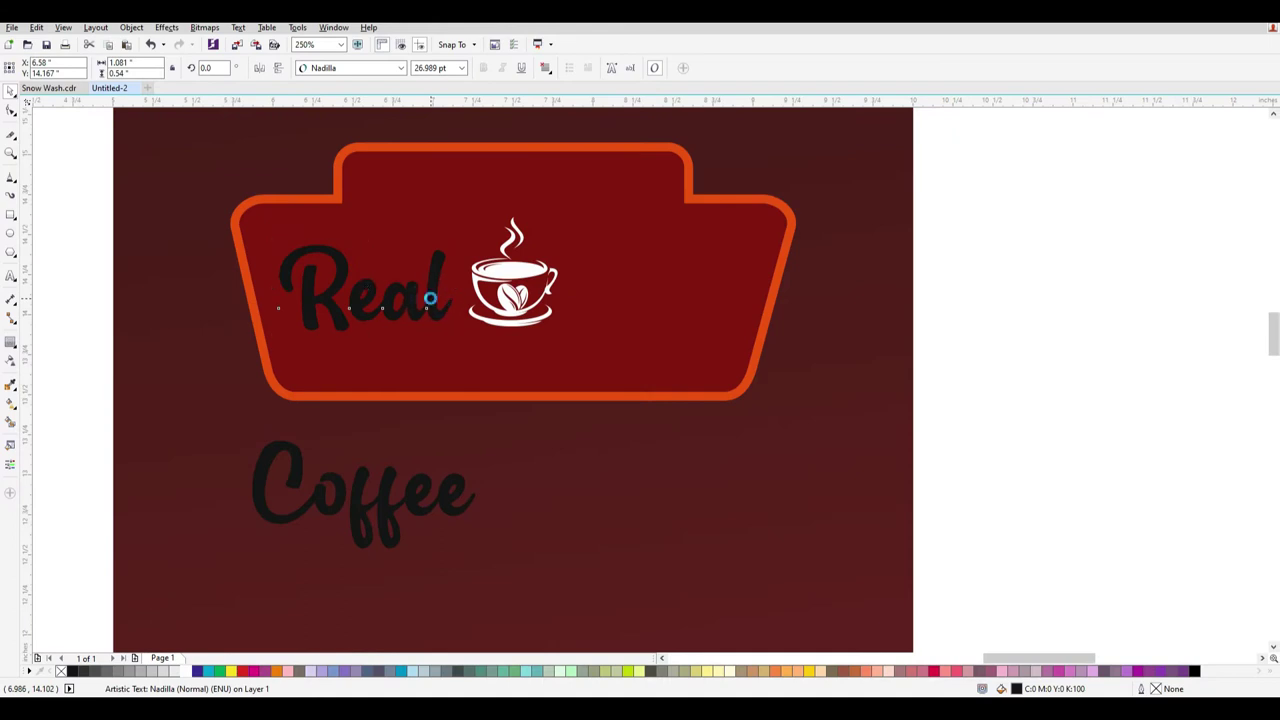
pyautogui.moveTo(396, 493); pyautogui.dragTo(705, 300)
pyautogui.click(391, 288)
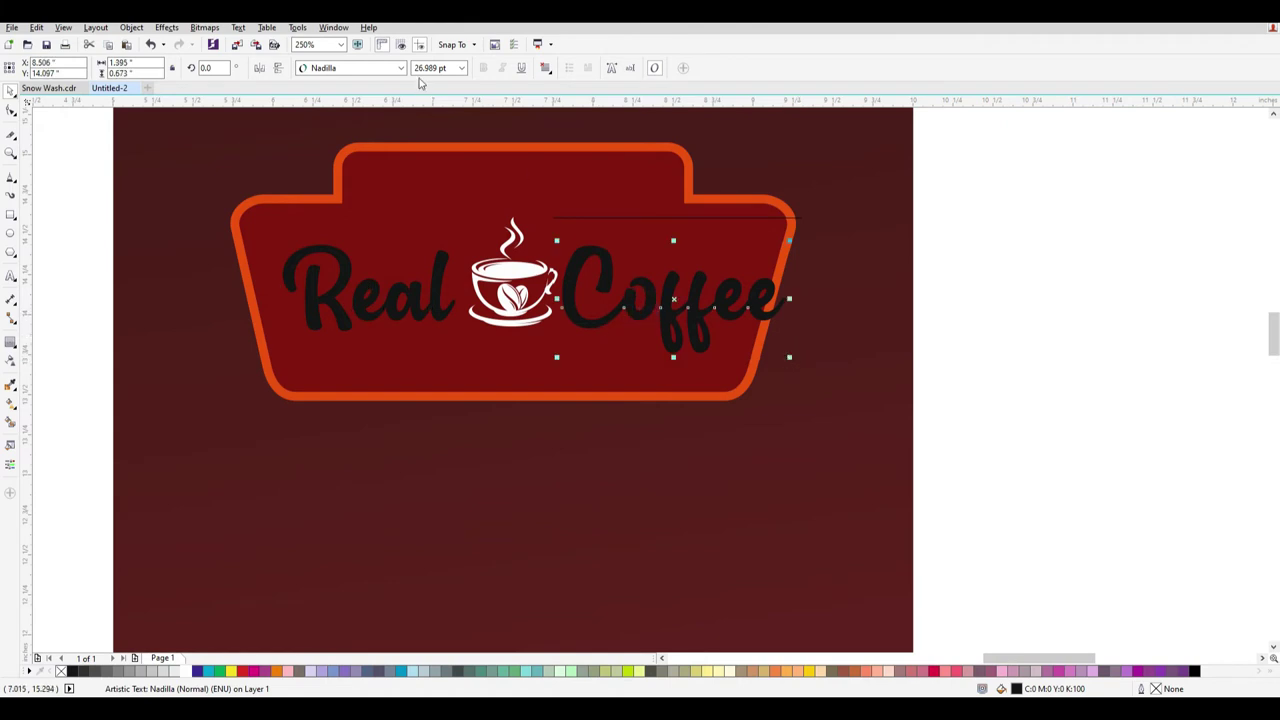
# Set the font size of both "Coffee" and "Real" to 25 pt.
pyautogui.write('25')
pyautogui.press('Return')
pyautogui.click(393, 314)
pyautogui.click(440, 68)
pyautogui.write('25')
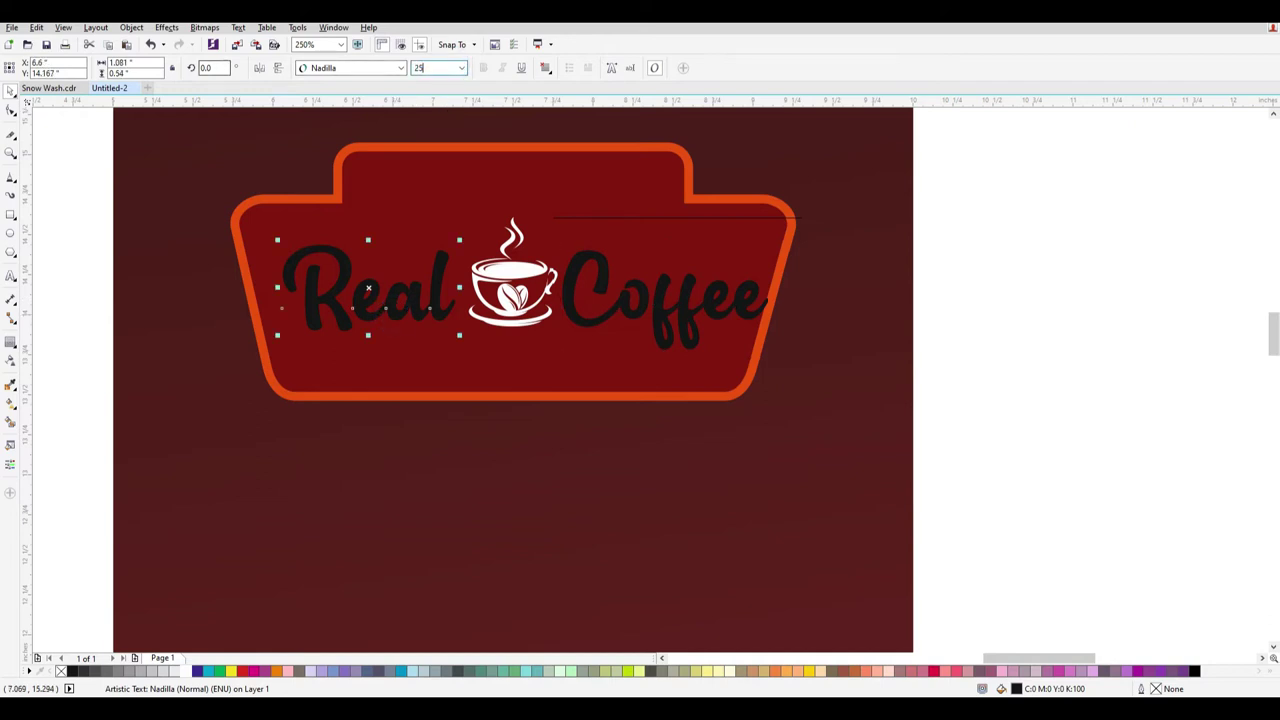
pyautogui.press('Return')
# Nudge the coffee cup about 0.04 in to the left to even out its spacing between "Real" and "Coffee".
pyautogui.click(512, 269)
pyautogui.press('Left')
pyautogui.press('Left')
pyautogui.press('Left')
pyautogui.press('Left')
pyautogui.press('Left')
pyautogui.press('Left')
pyautogui.press('Right')
pyautogui.press('Right')
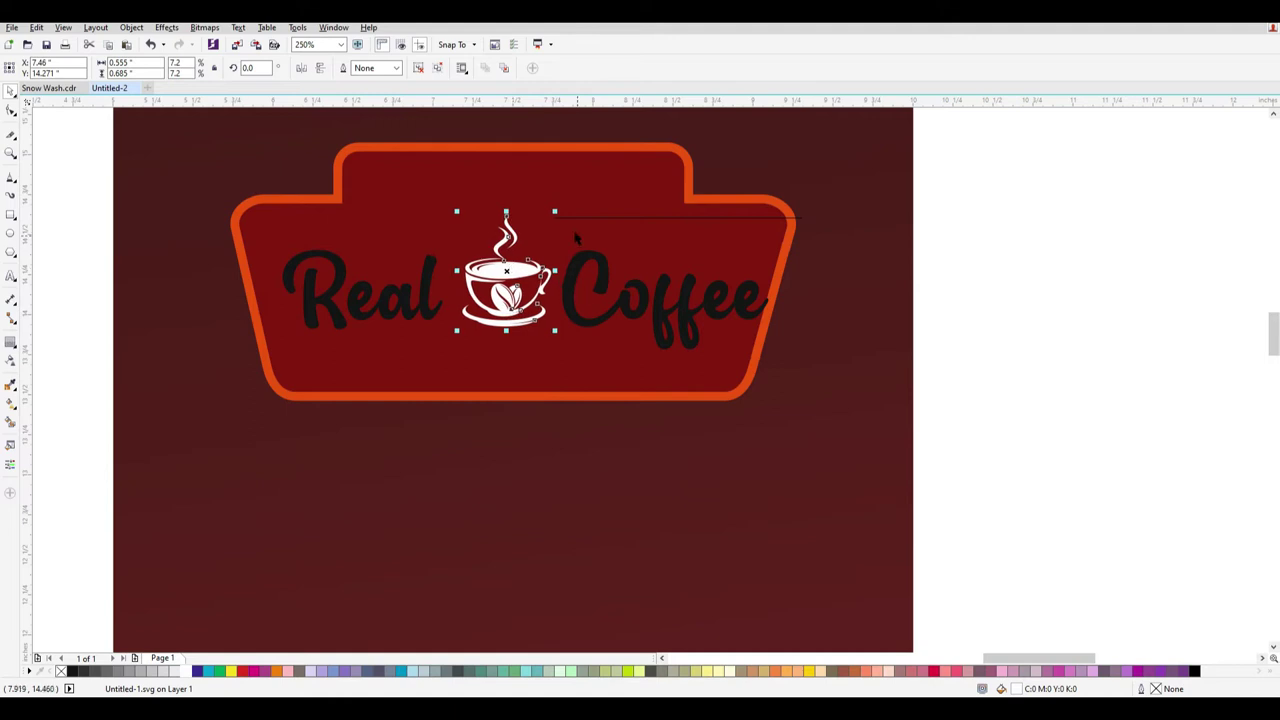
# Fill the "Coffee" and "Real" texts on the badge with white.
pyautogui.click(590, 270)
pyautogui.click(183, 671)
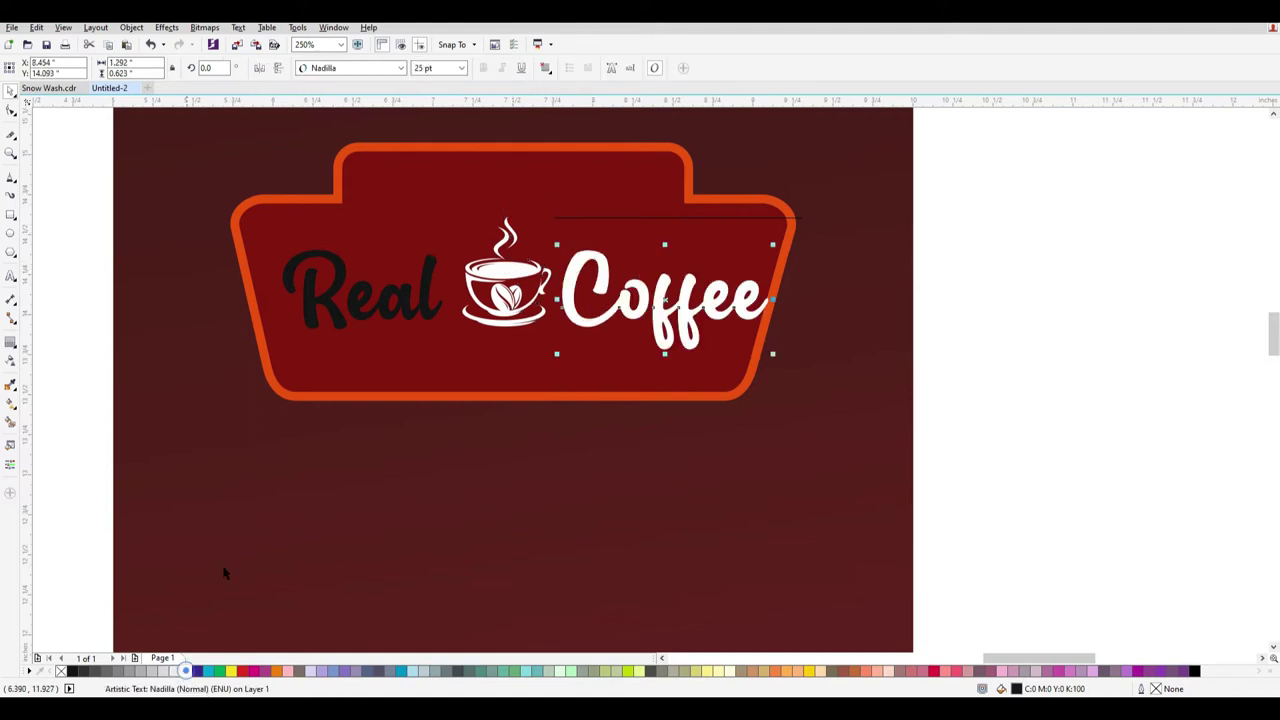
pyautogui.click(393, 322)
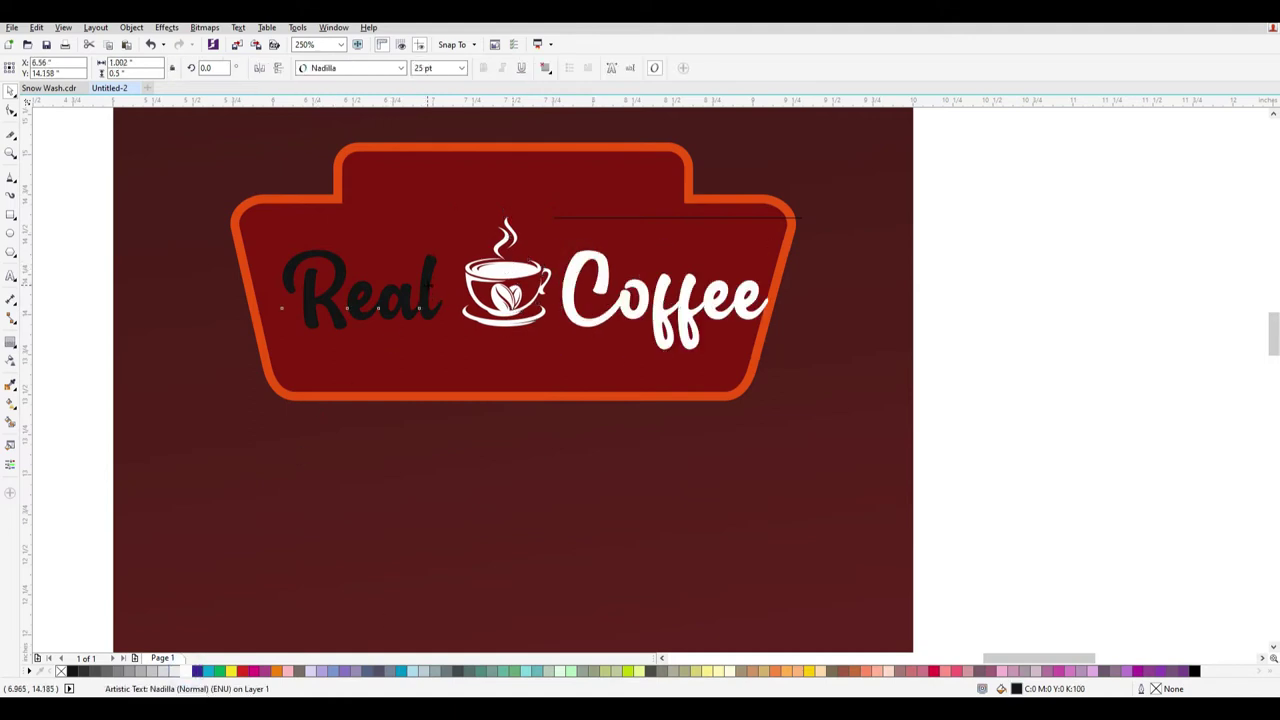
pyautogui.click(187, 672)
pyautogui.moveTo(1113, 360); pyautogui.dragTo(140, 212)
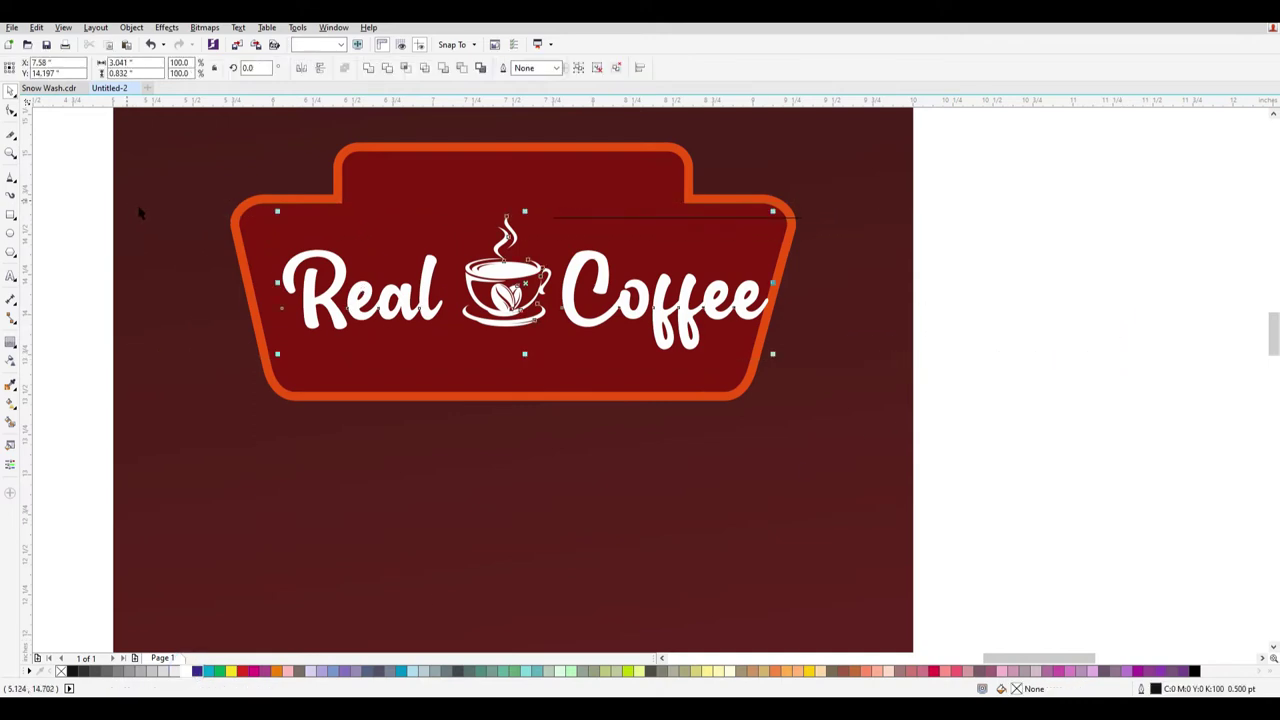
pyautogui.click(1106, 414)
# Check the baseline of "Real" and "Coffee" against a temporary horizontal guide at 13.973 in and delete the guide.
pyautogui.moveTo(606, 104); pyautogui.dragTo(616, 318)
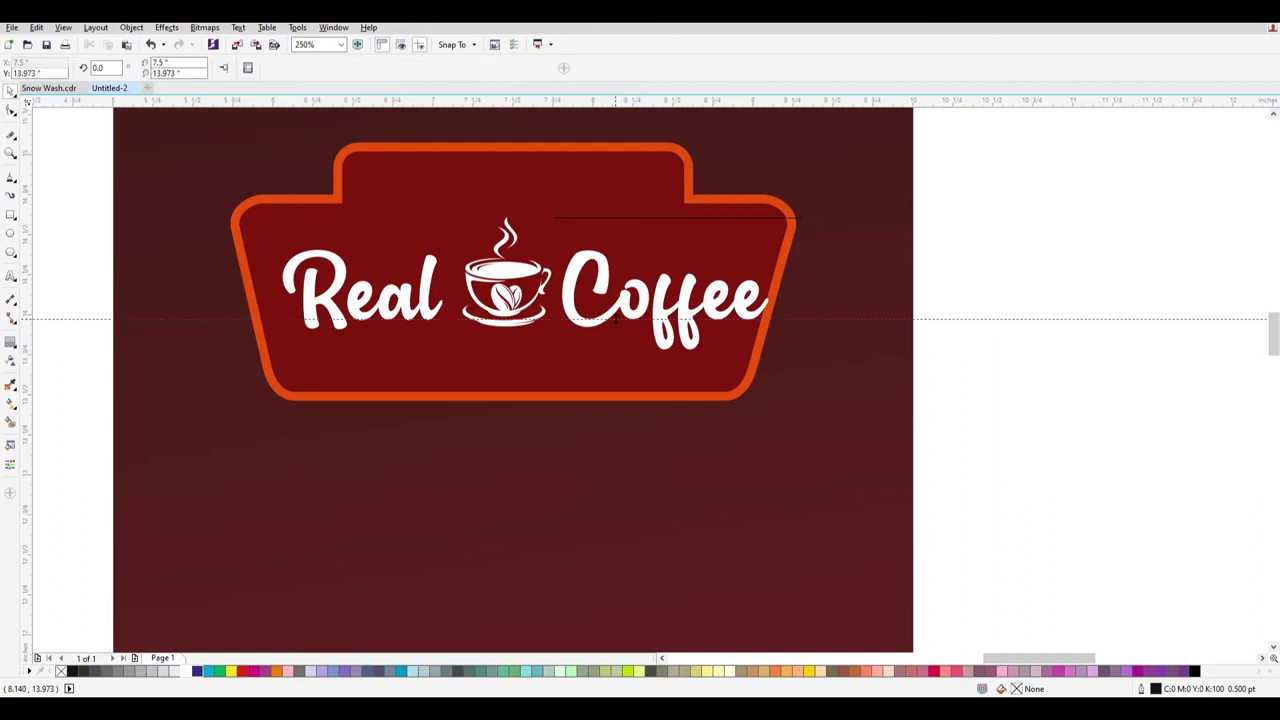
pyautogui.click(664, 304)
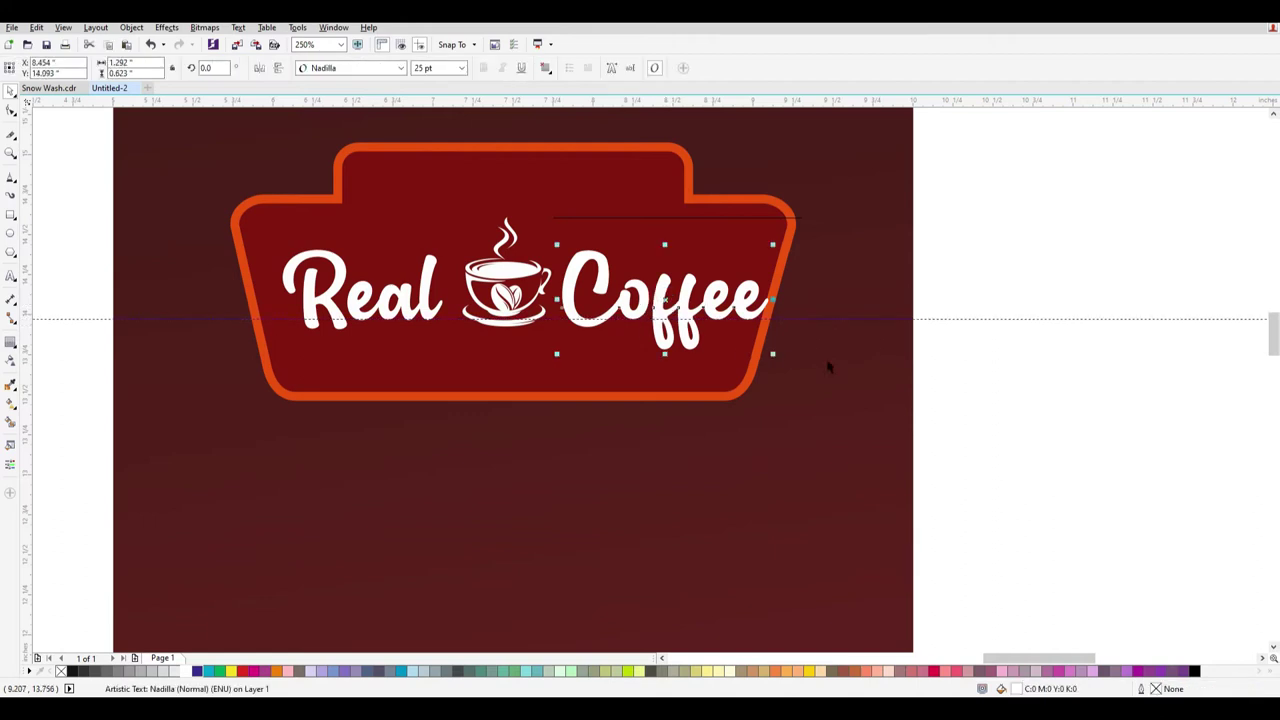
pyautogui.click(1048, 362)
pyautogui.click(1066, 320)
pyautogui.click(1073, 318)
pyautogui.press('Delete')
# Group "Real", the cup and "Coffee", and centre the group horizontally on the badge.
pyautogui.moveTo(1070, 465); pyautogui.dragTo(191, 214)
pyautogui.hotkey('ctrl', 'g')
pyautogui.keyDown('shift'); pyautogui.click(589, 202); pyautogui.keyUp('shift')
pyautogui.press('c')
pyautogui.click(1062, 393)
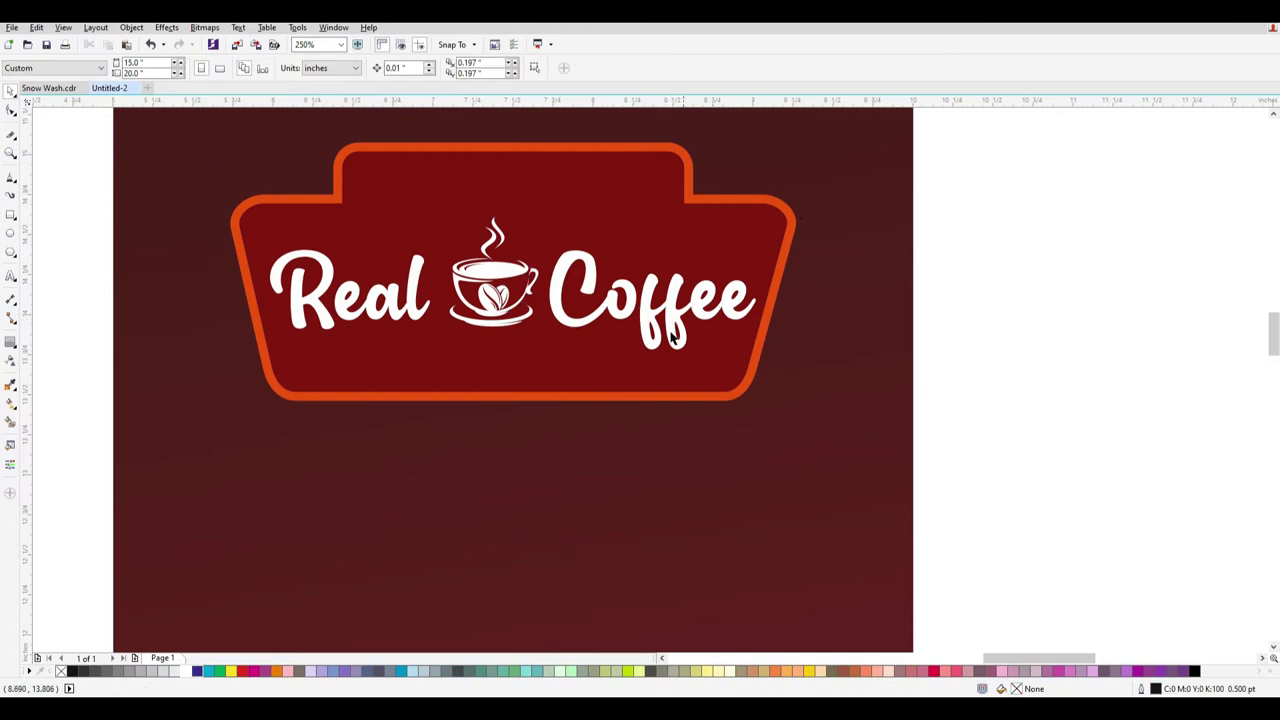
# Nudge the "Real Coffee" logo group up on the badge to a Y position of 14.357 in.
pyautogui.click(489, 272)
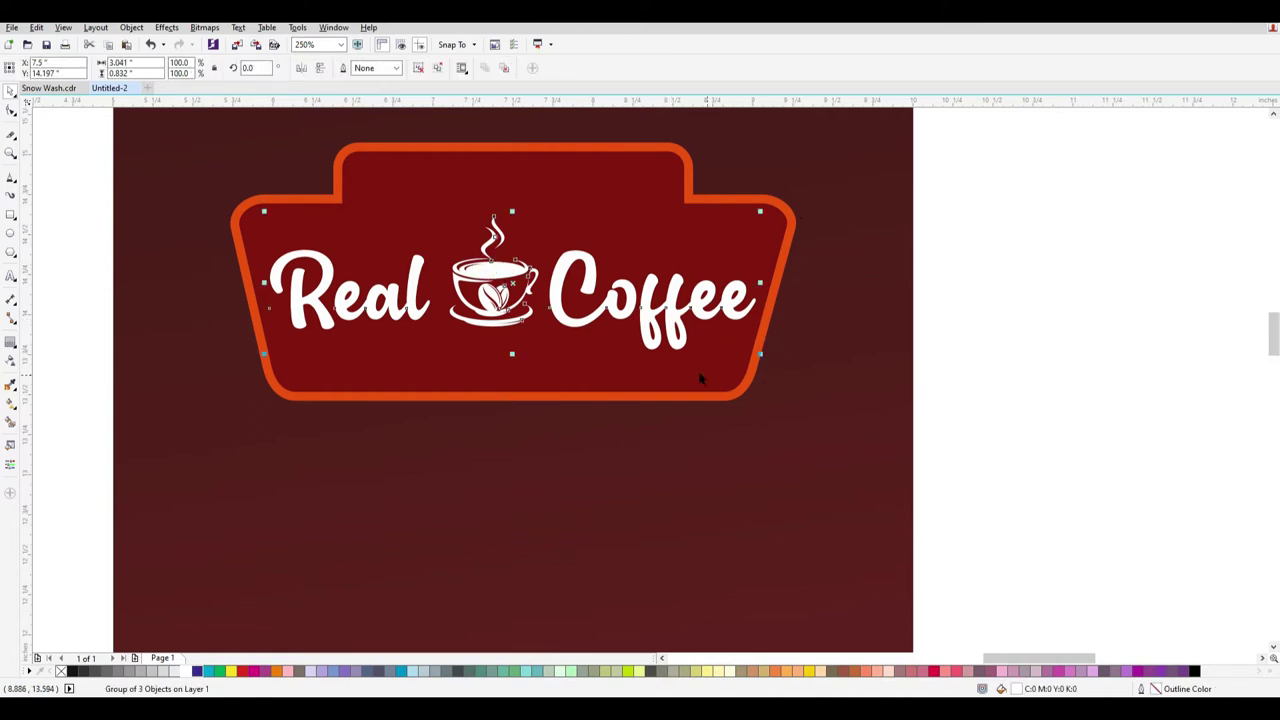
pyautogui.press('Up')
pyautogui.press('Up')
pyautogui.press('Up')
pyautogui.press('Up')
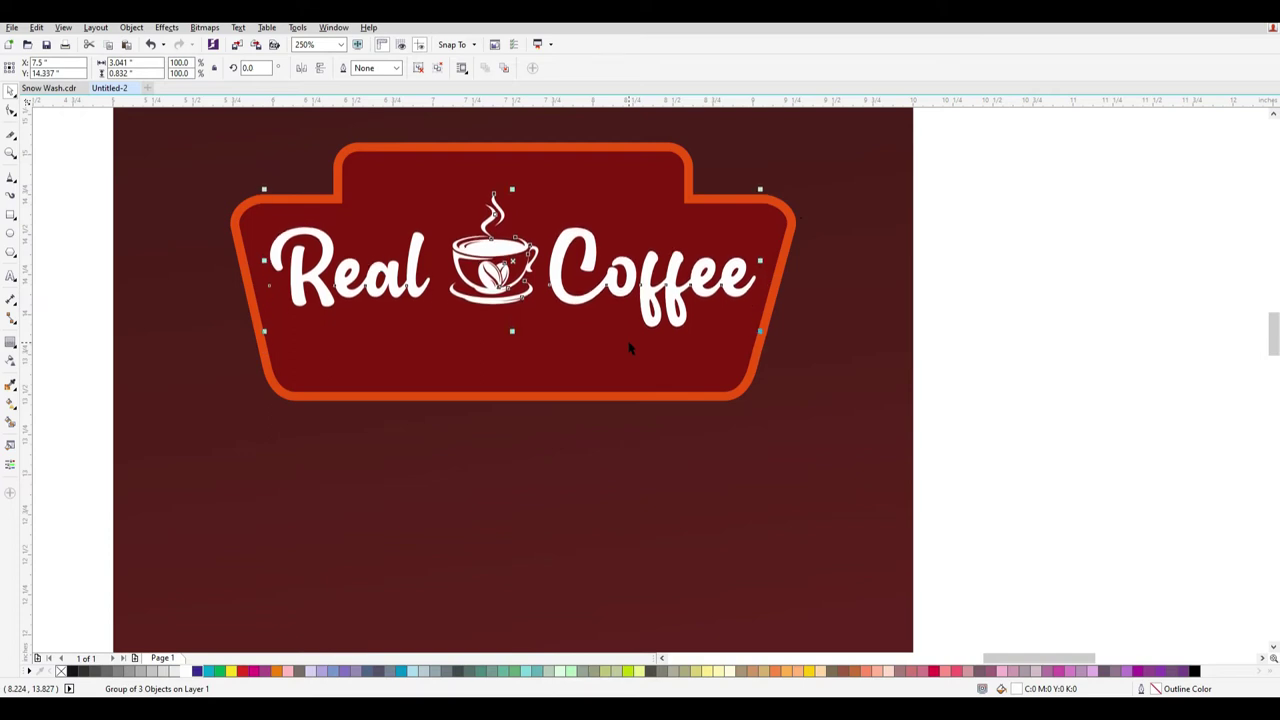
pyautogui.click(629, 347)
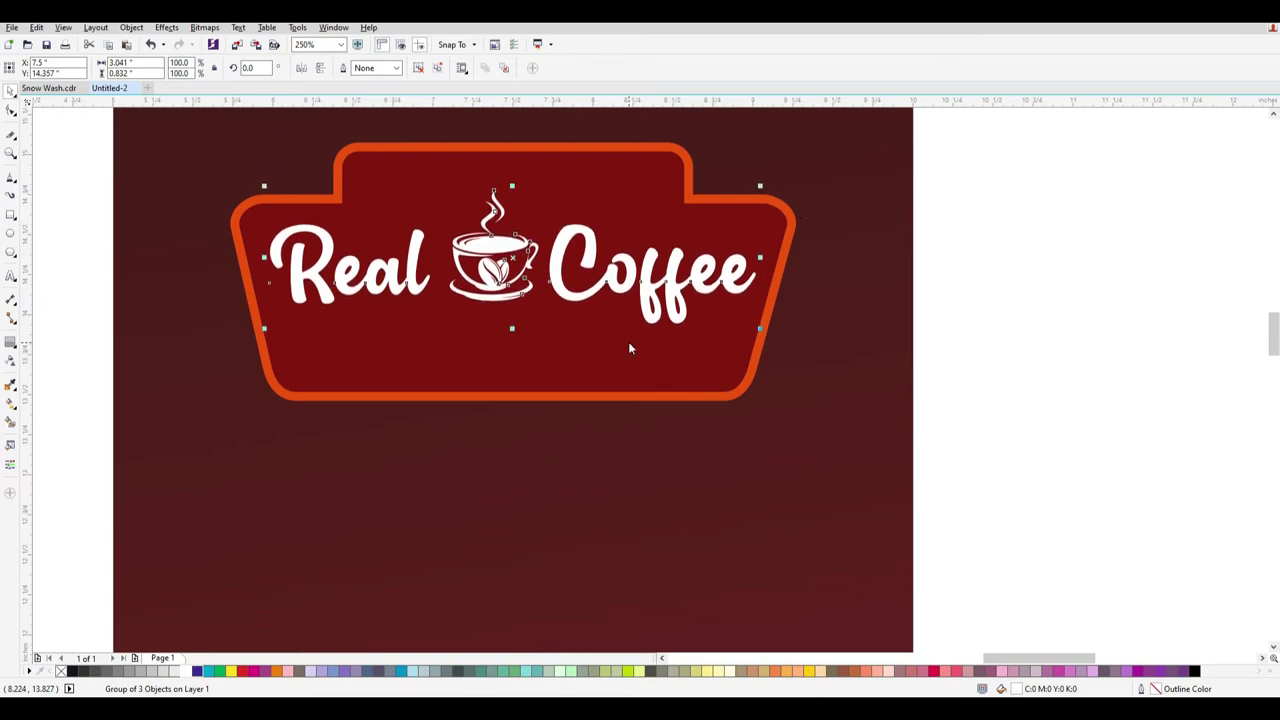
pyautogui.click(1051, 320)
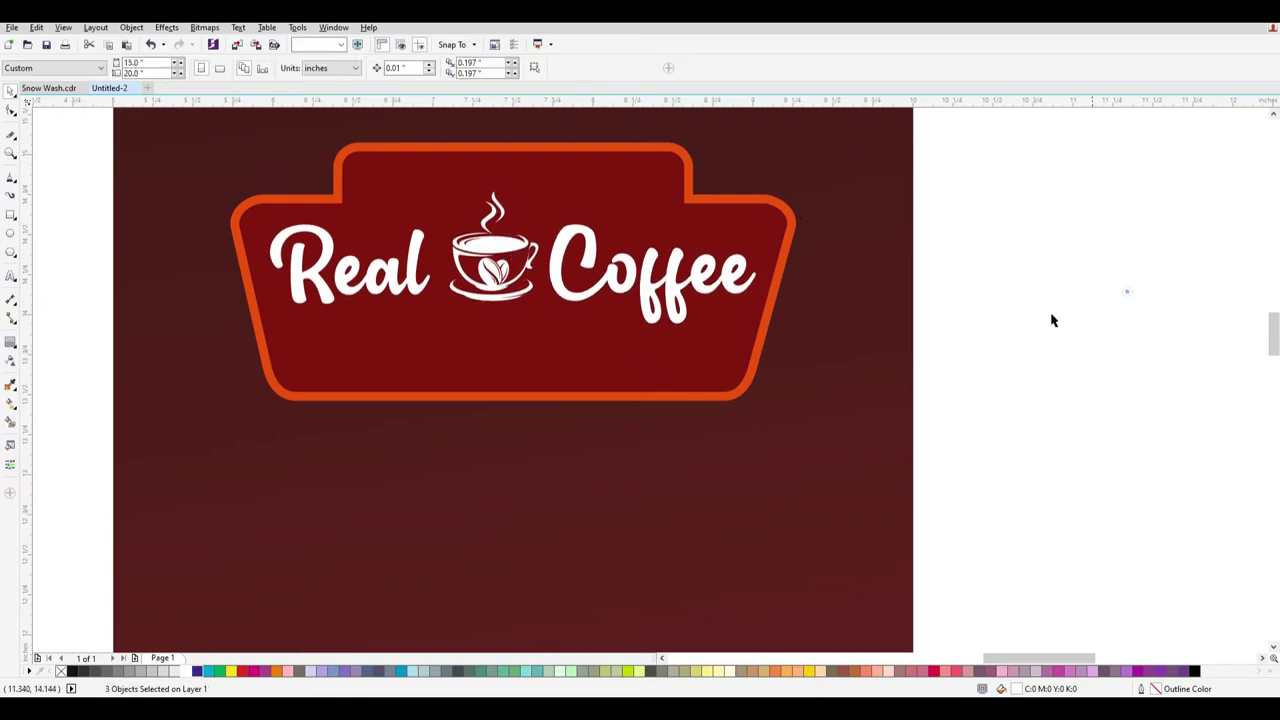
# Add the text "Feel Difference" in 24 pt Arial below the logo and centre it horizontally on the badge.
pyautogui.click(11, 277)
pyautogui.click(428, 357)
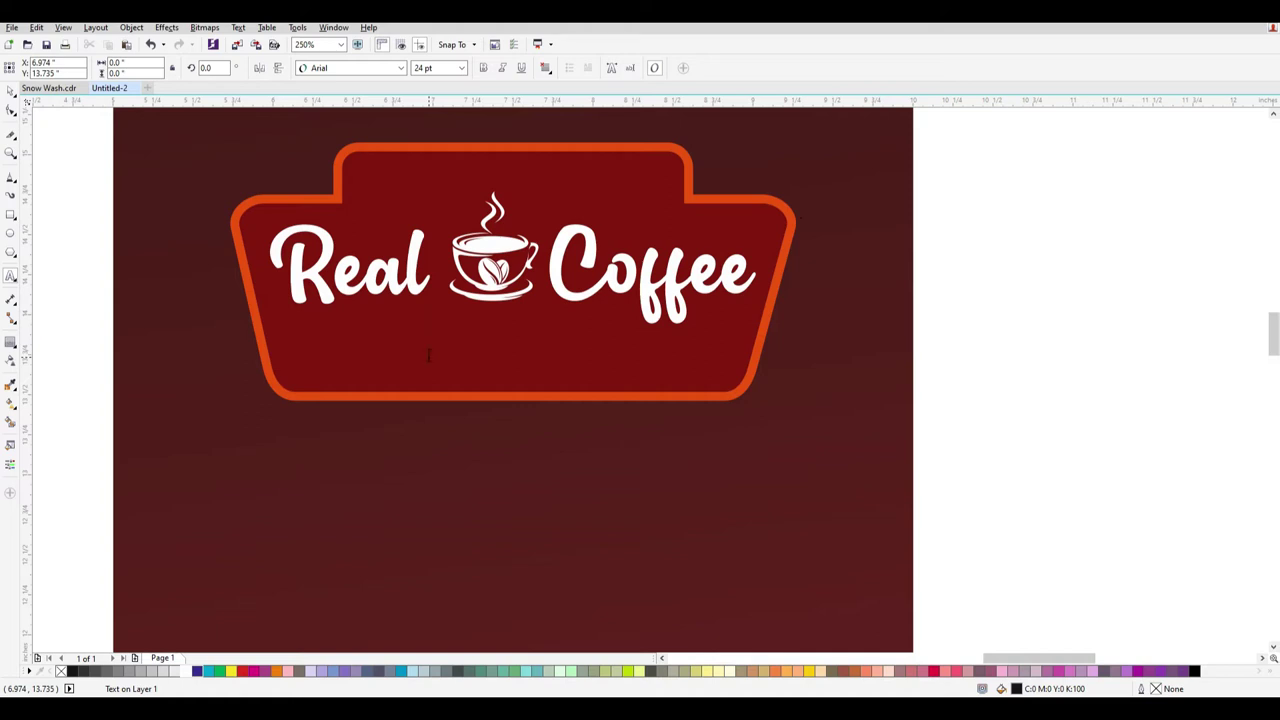
pyautogui.write('Feel Difference')
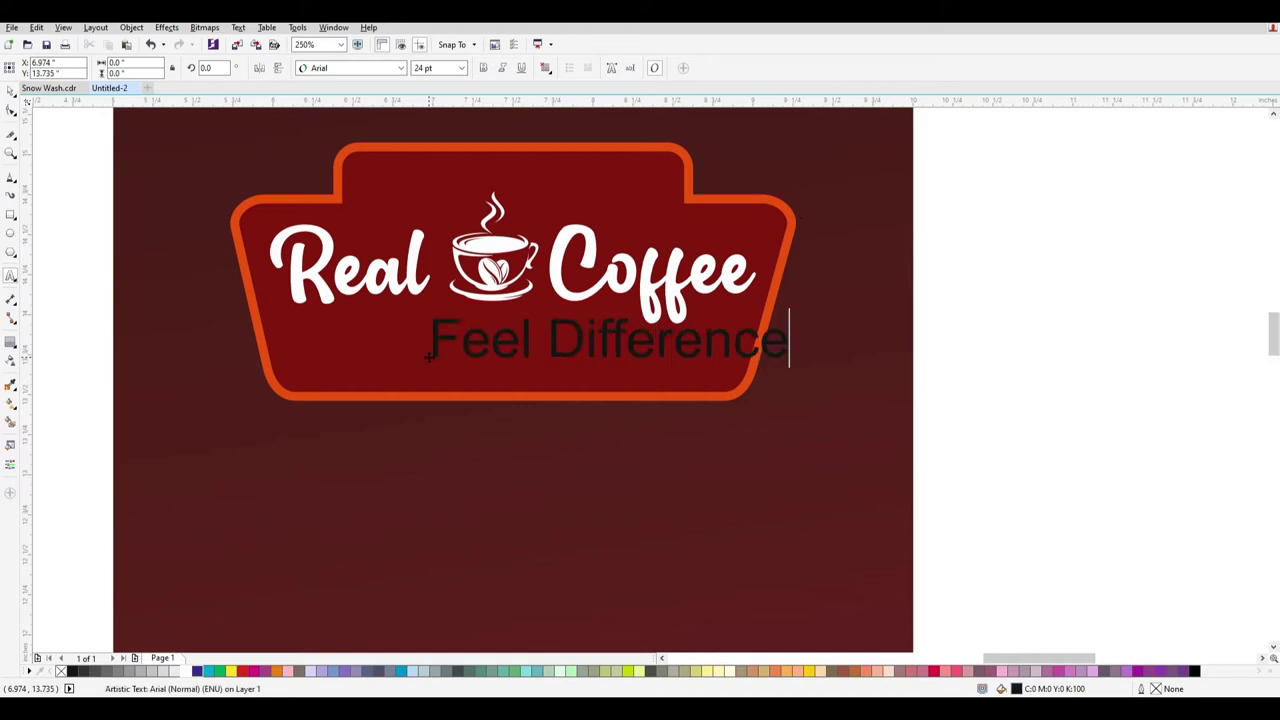
pyautogui.hotkey('ctrl', 'a')
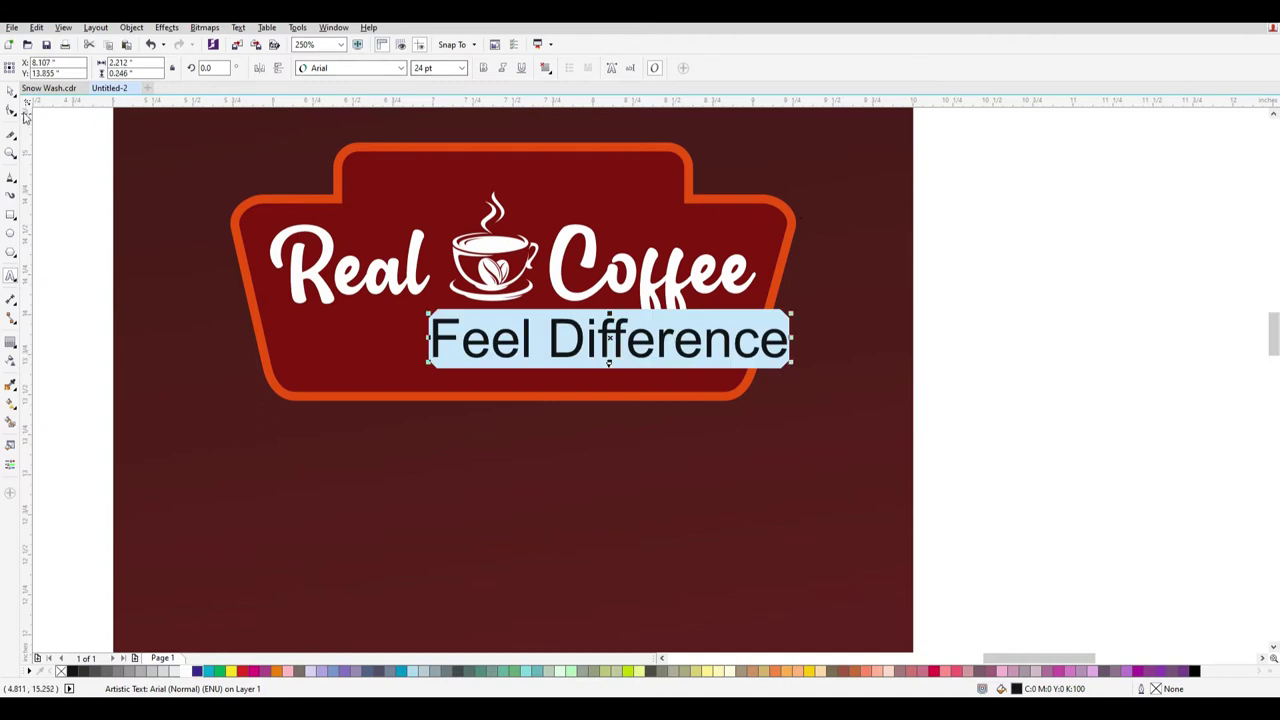
pyautogui.click(12, 92)
pyautogui.keyDown('shift'); pyautogui.click(380, 363); pyautogui.keyUp('shift')
pyautogui.press('c')
pyautogui.click(1007, 398)
# Scale the "Feel Difference" text down to about 14.7 pt and fill it with 10% black.
pyautogui.click(600, 337)
pyautogui.moveTo(694, 361); pyautogui.dragTo(557, 347)
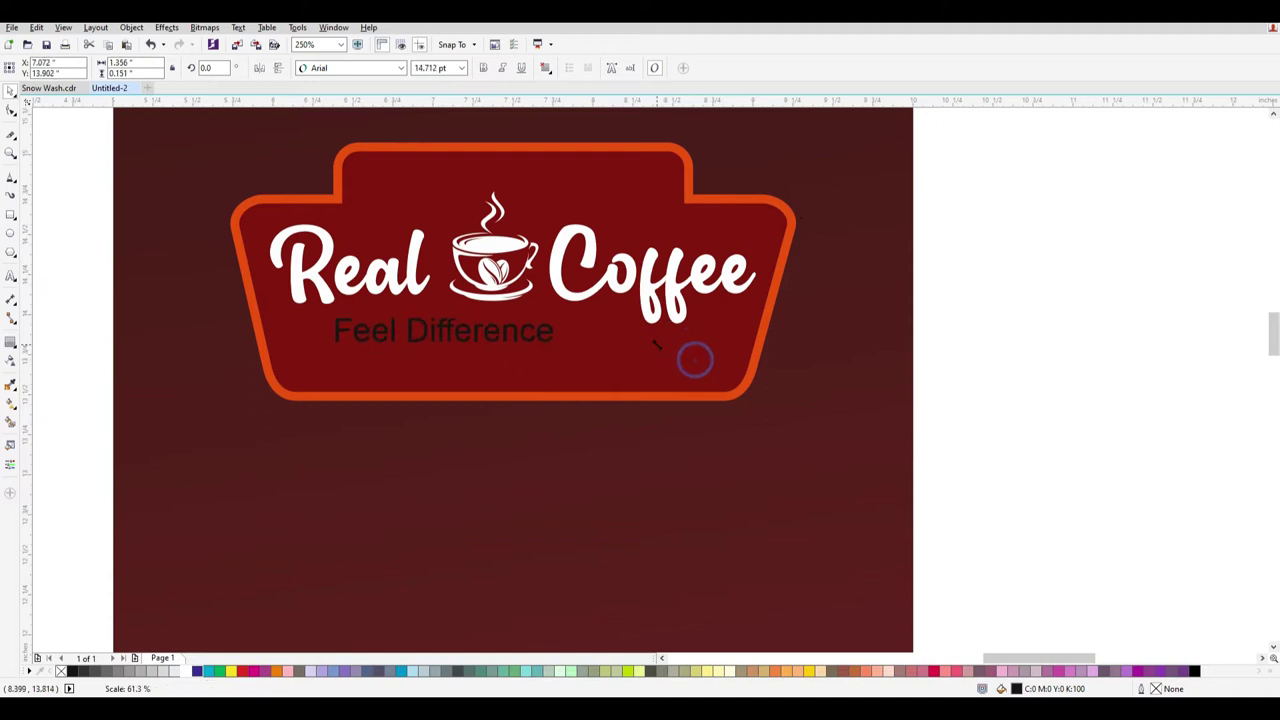
pyautogui.click(200, 672)
# Recentre "Feel Difference" horizontally on the badge and nudge it 0.03 in down.
pyautogui.keyDown('shift'); pyautogui.click(634, 366); pyautogui.keyUp('shift')
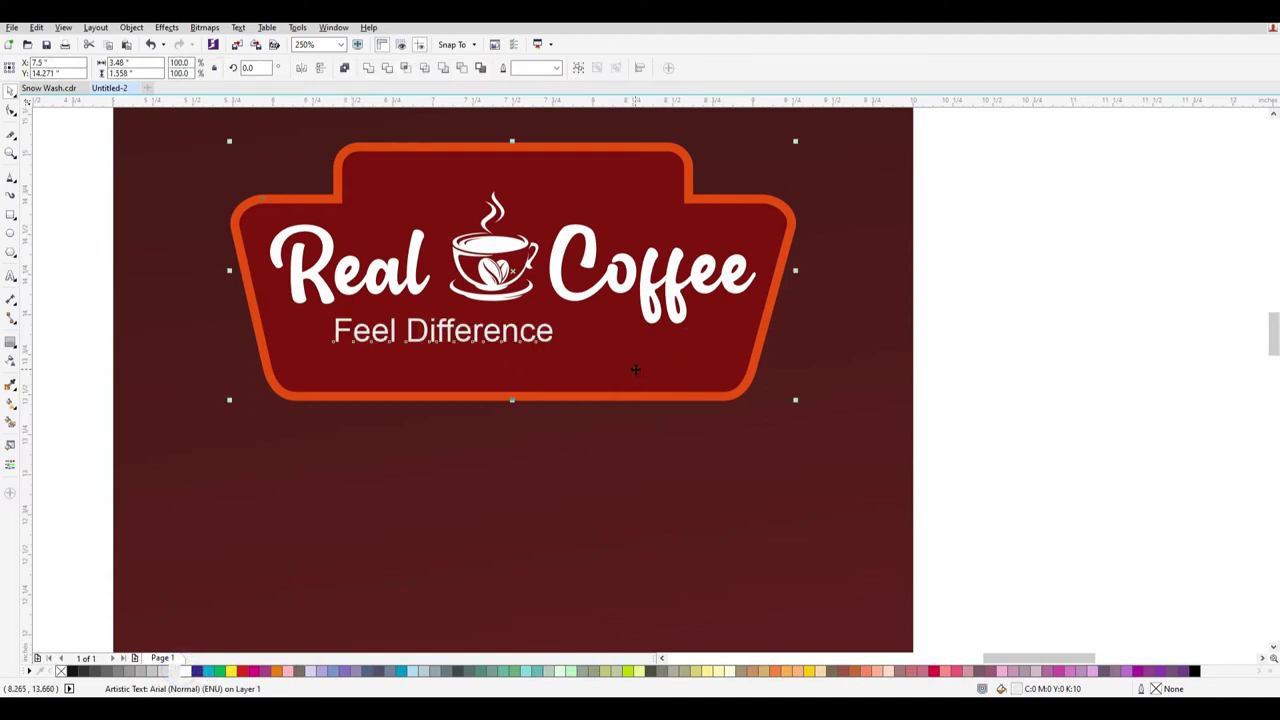
pyautogui.press('c')
pyautogui.click(1033, 412)
pyautogui.click(587, 338)
pyautogui.press('Down')
pyautogui.press('Down')
pyautogui.press('Down')
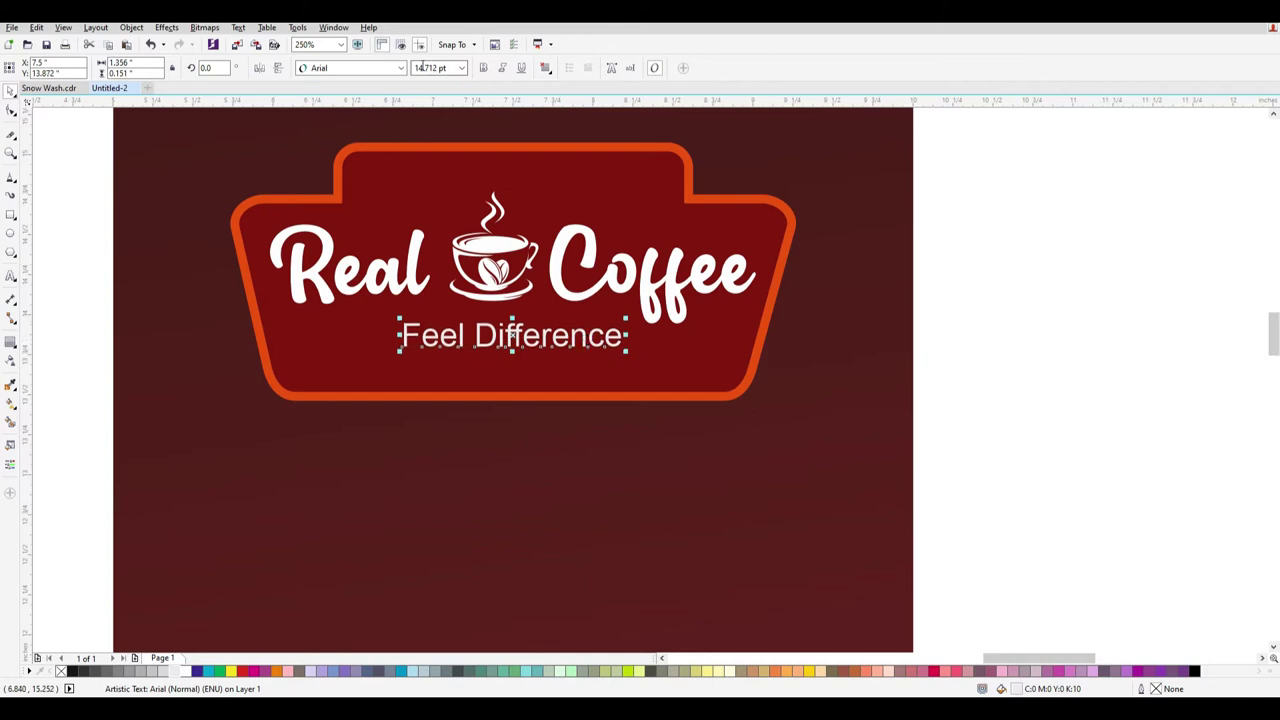
# Try the Ariston and Baking Lion fonts on the "Feel Difference" text.
pyautogui.click(401, 67)
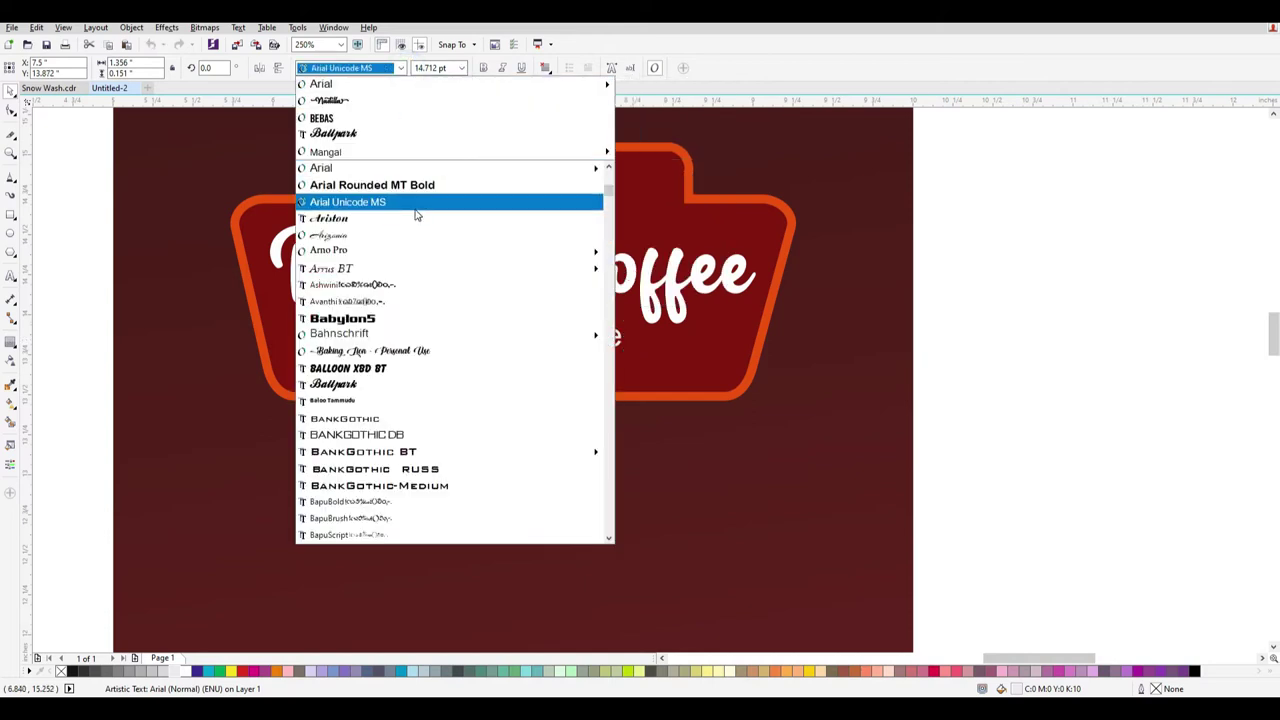
pyautogui.click(416, 218)
pyautogui.click(398, 68)
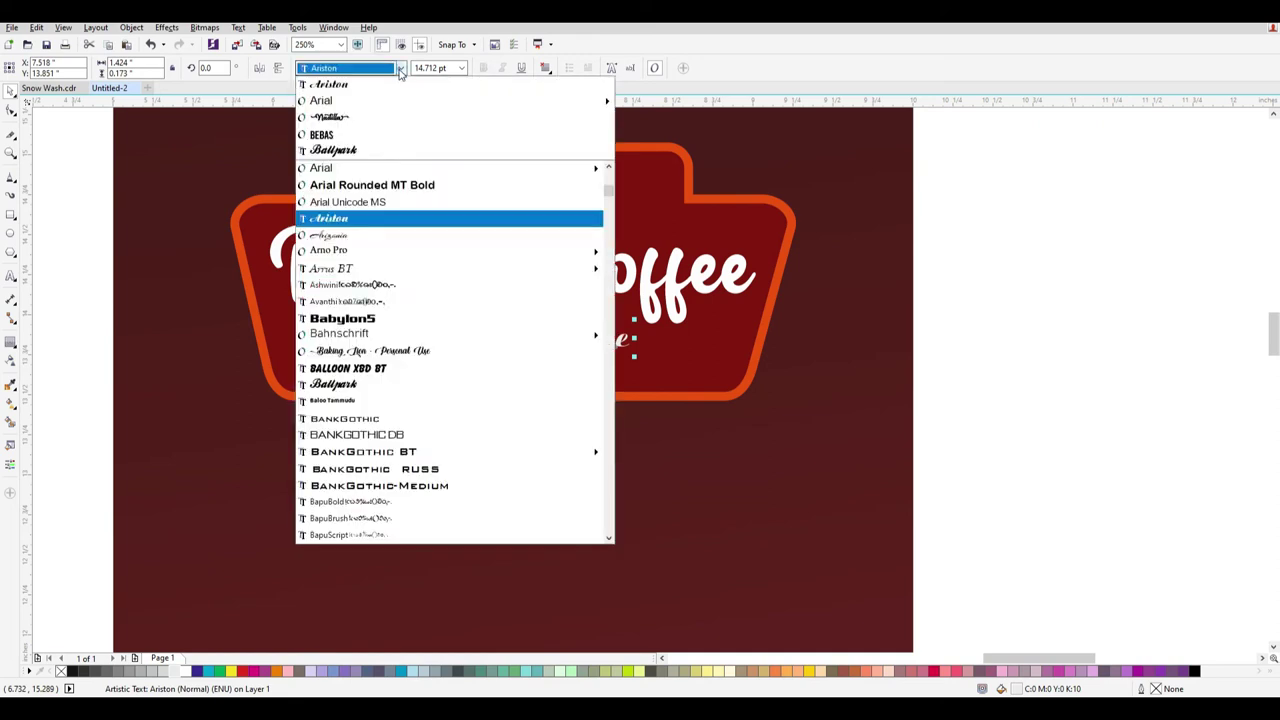
pyautogui.click(401, 349)
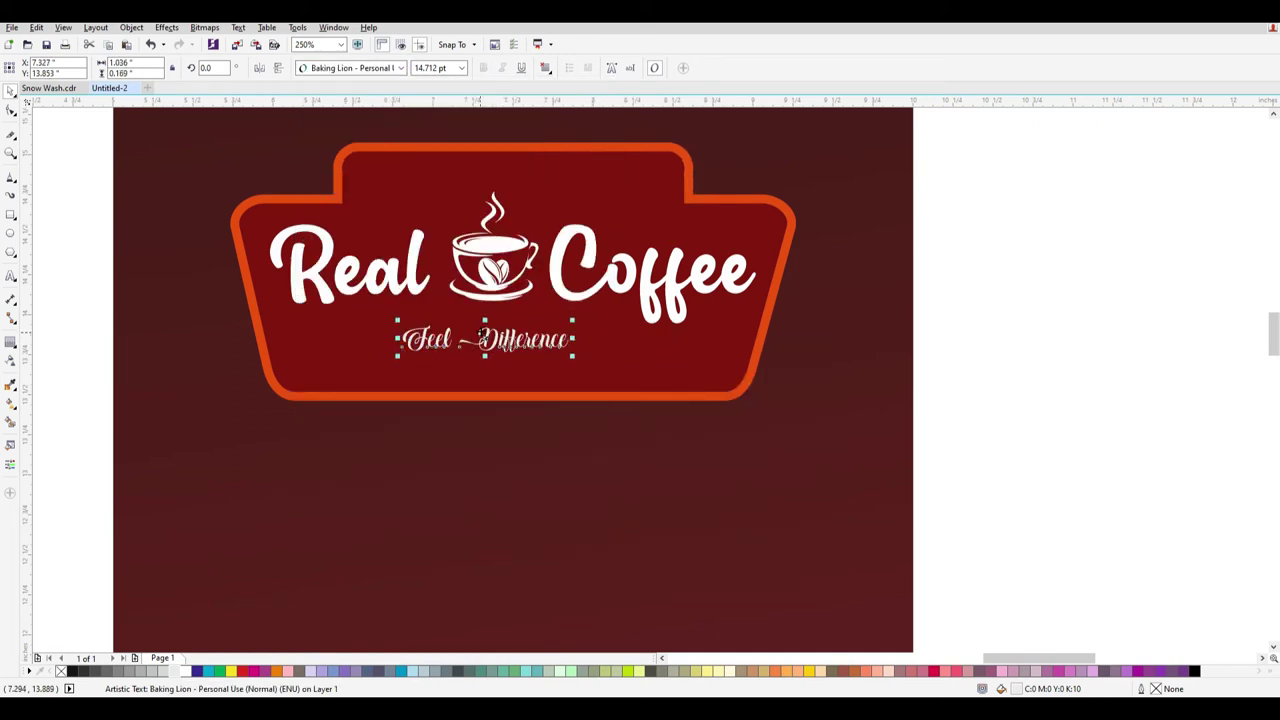
# Set "Feel Difference" in the Baloo Tammudu font and centre it horizontally on the badge again.
pyautogui.click(400, 68)
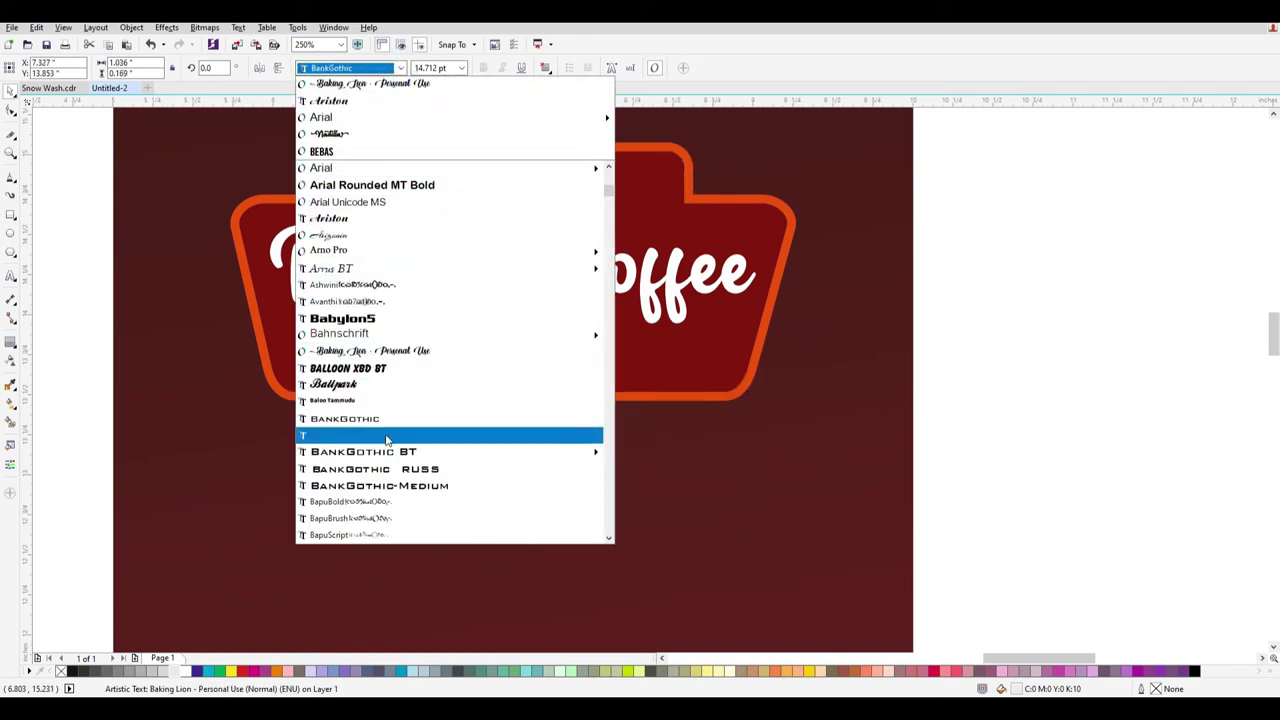
pyautogui.click(365, 400)
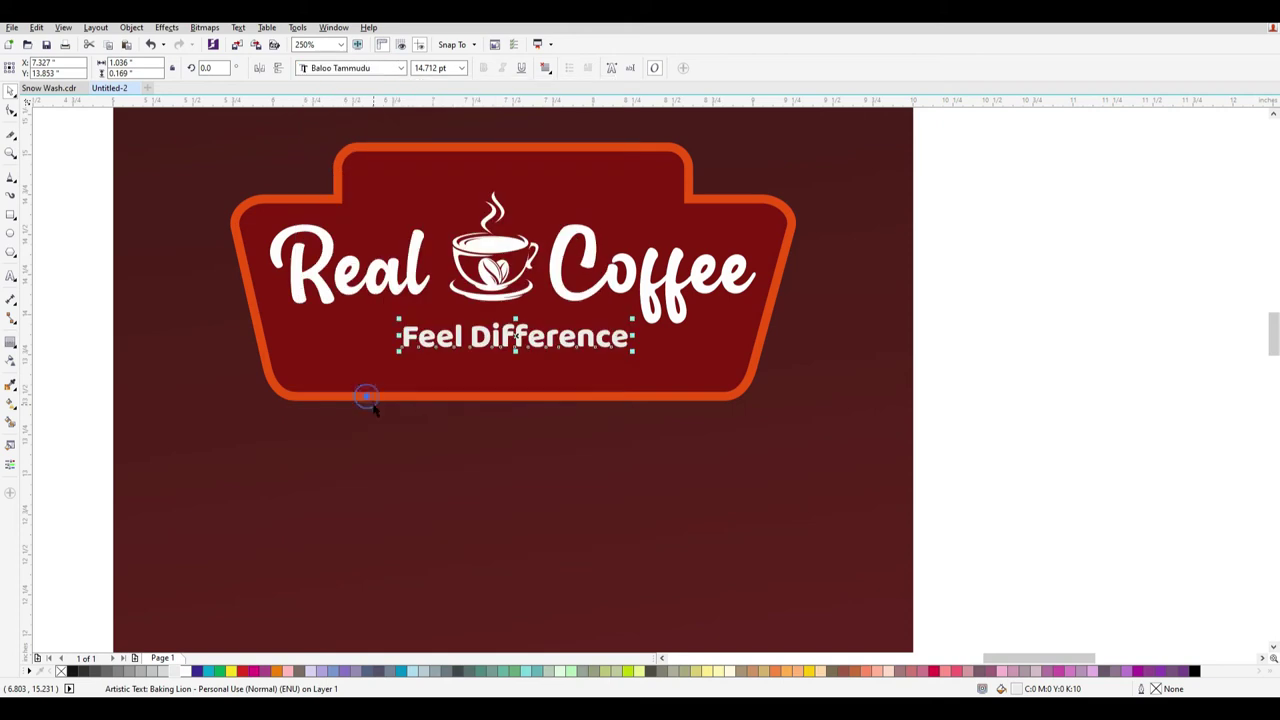
pyautogui.keyDown('shift'); pyautogui.click(640, 358); pyautogui.keyUp('shift')
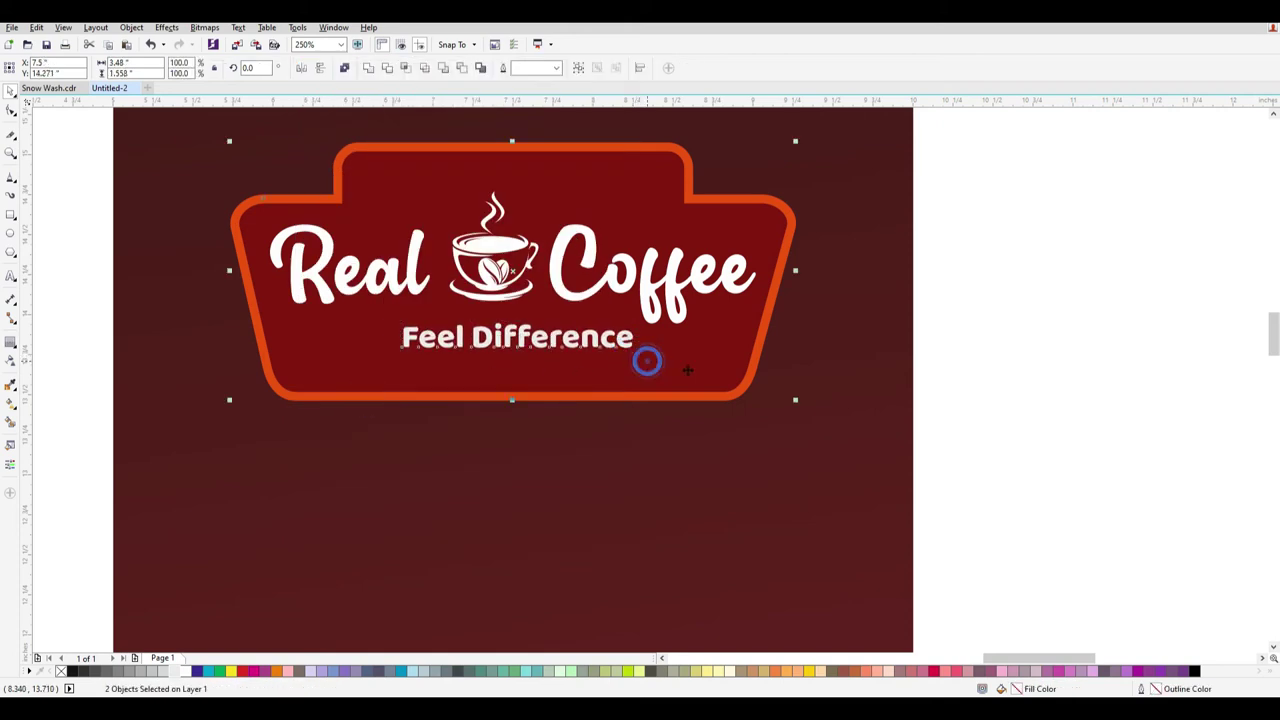
pyautogui.click(992, 420)
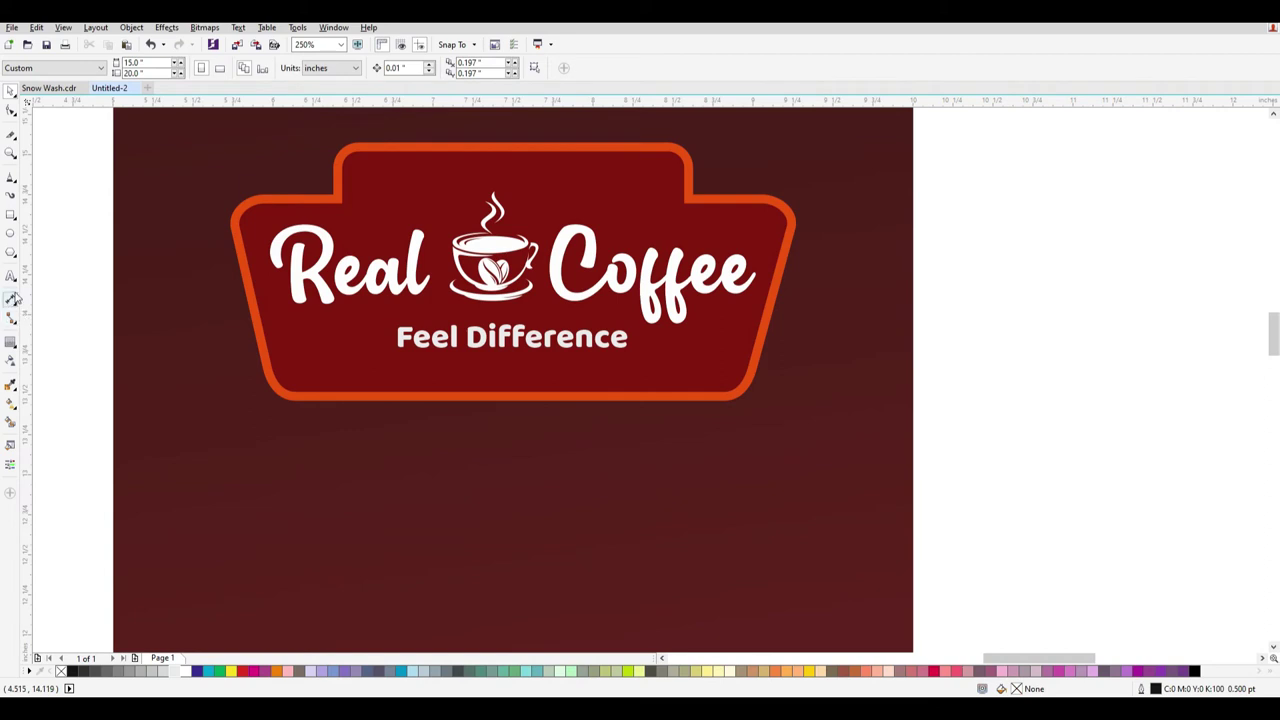
# Draw a horizontal straight line about 0.44 in long to the right of "Feel Difference".
pyautogui.click(18, 182)
pyautogui.click(12, 215)
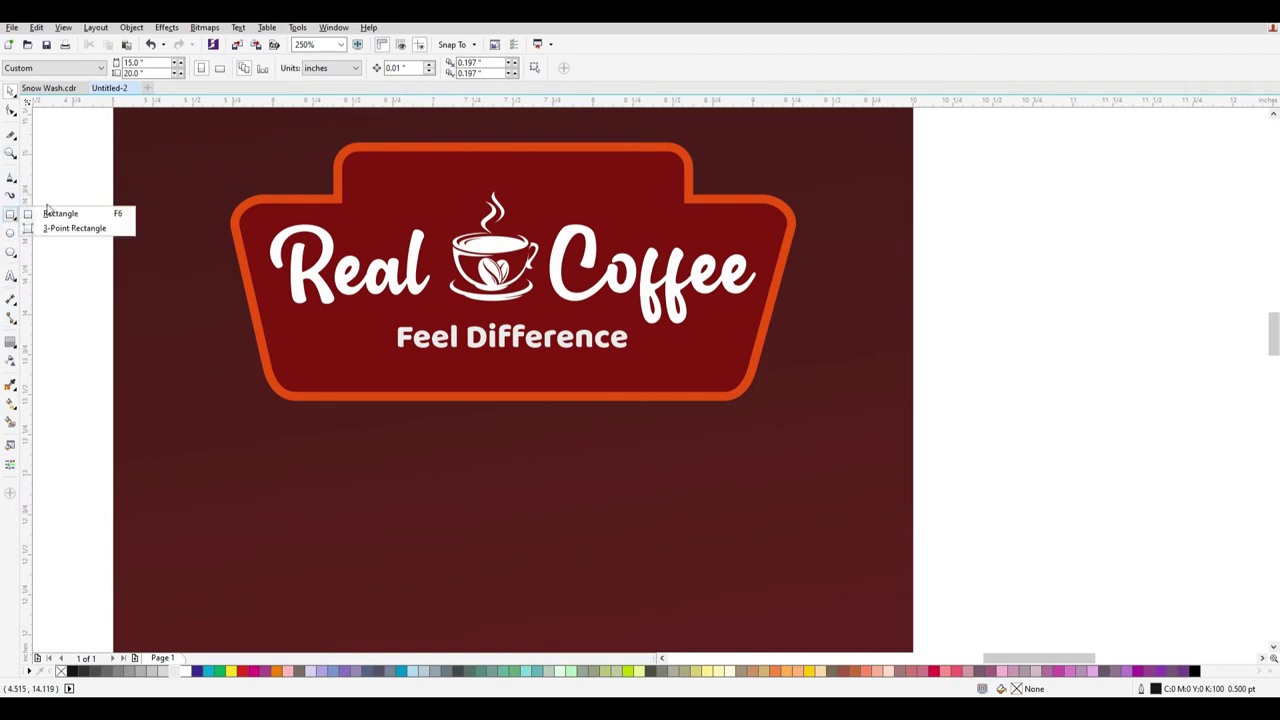
pyautogui.click(19, 185)
pyautogui.click(19, 181)
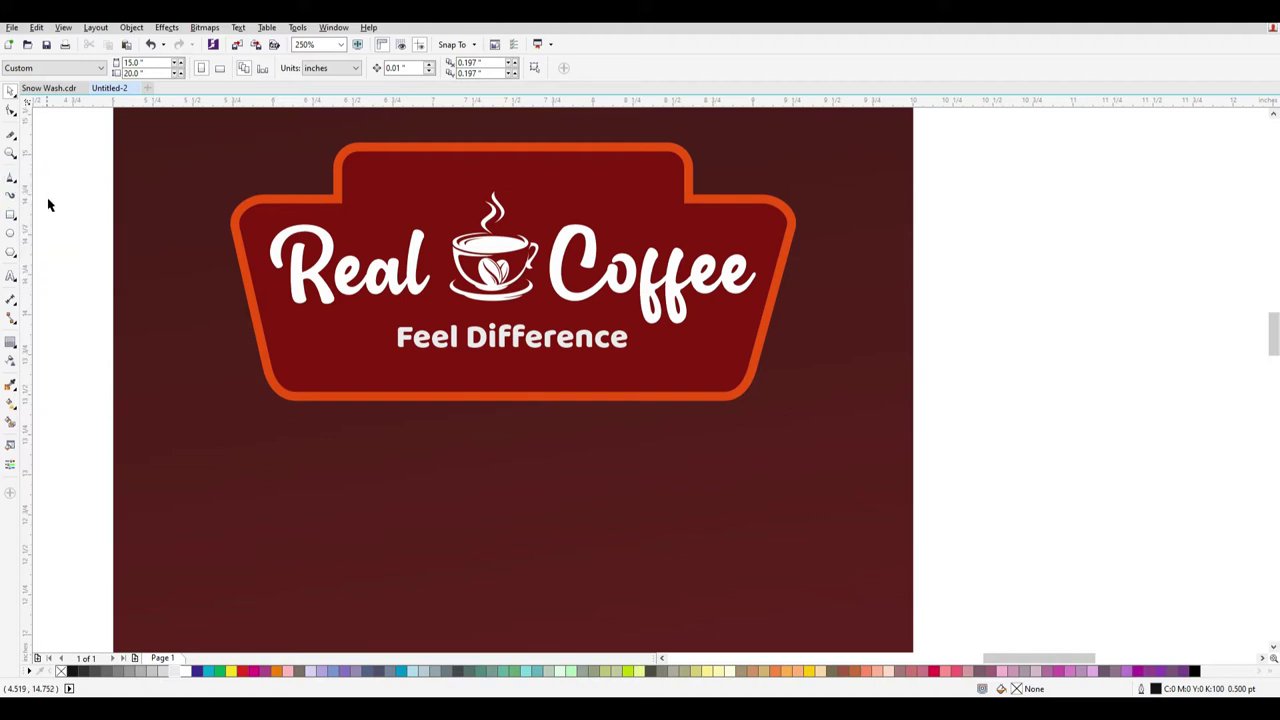
pyautogui.click(16, 186)
pyautogui.click(58, 189)
pyautogui.moveTo(646, 347); pyautogui.dragTo(717, 342)
pyautogui.scroll(1, 680, 345)
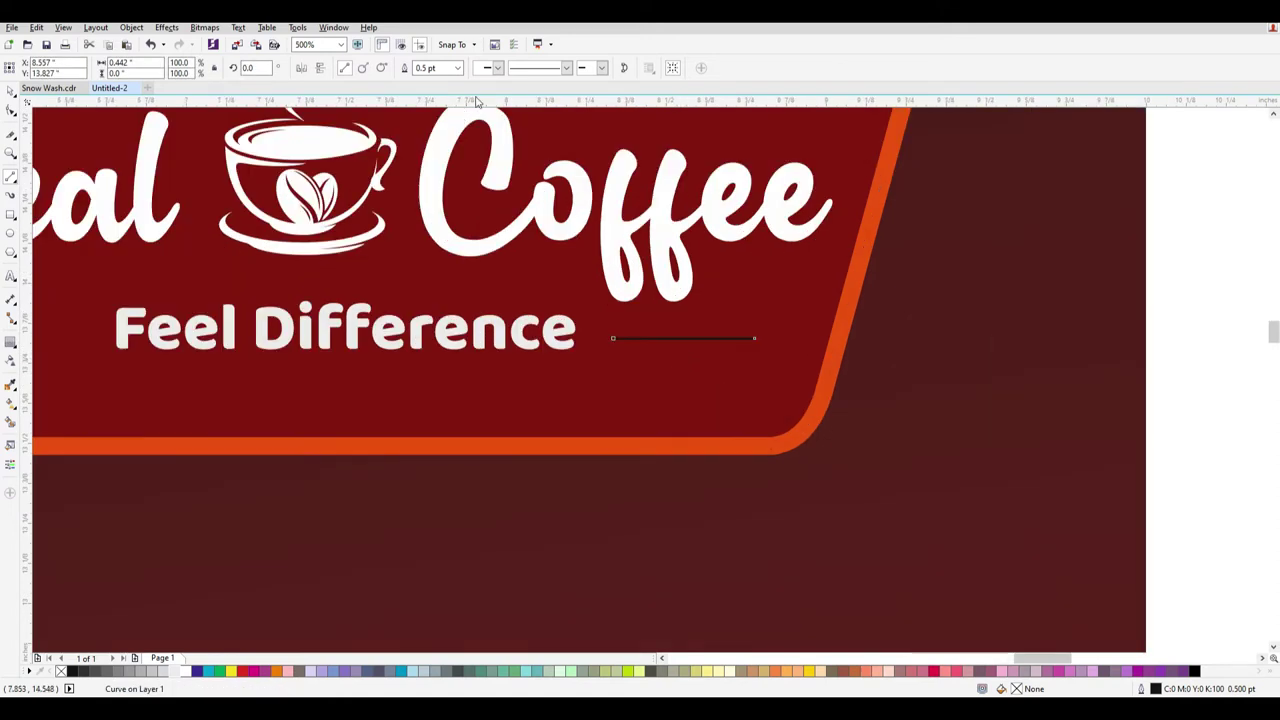
# Give the line beside "Feel Difference" a white outline with a width of 1.0 pt.
pyautogui.rightClick(186, 672)
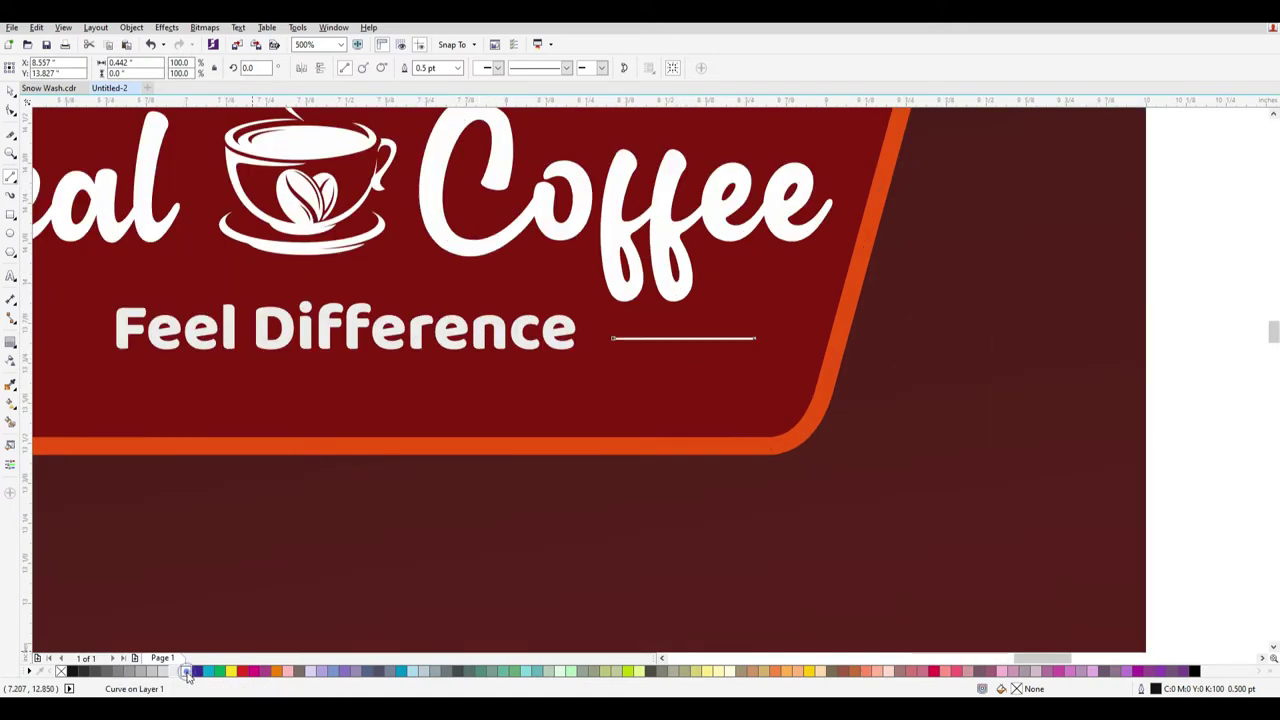
pyautogui.moveTo(444, 71); pyautogui.dragTo(236, 74)
pyautogui.write('1.')
pyautogui.press('Return')
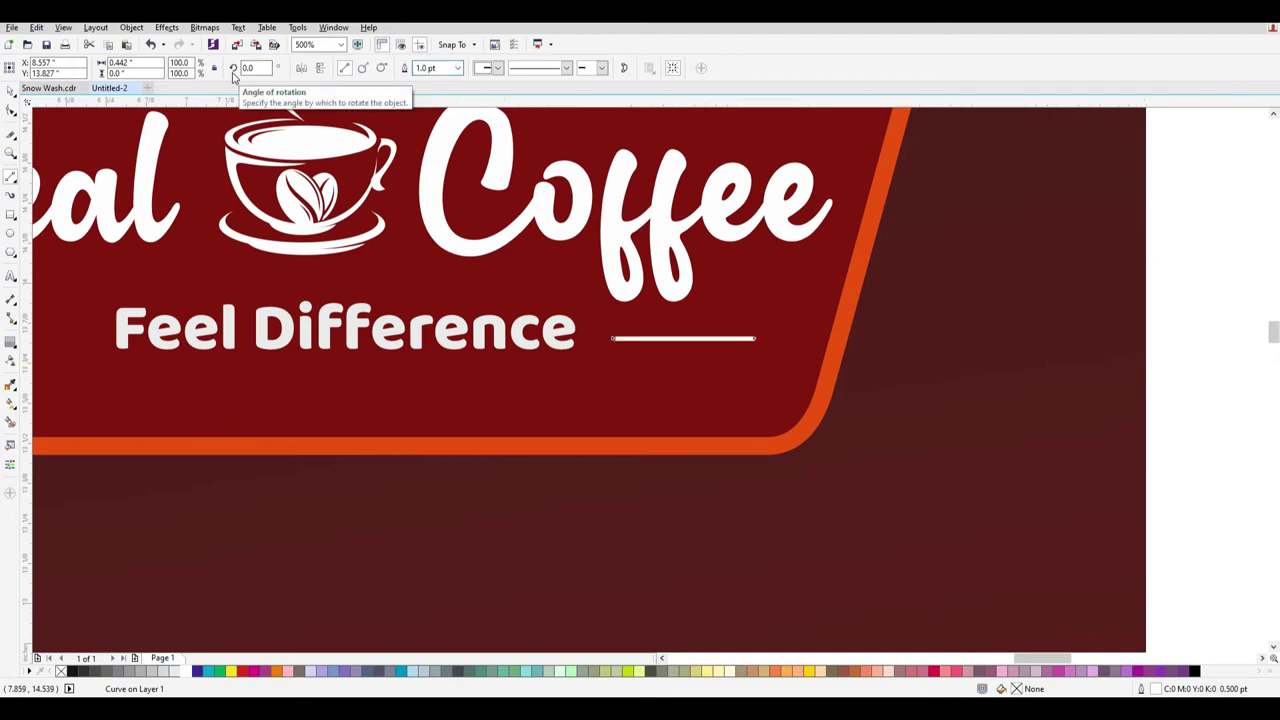
# Add a filled-circle arrowhead to the end of the line nearest "Feel Difference".
pyautogui.click(497, 68)
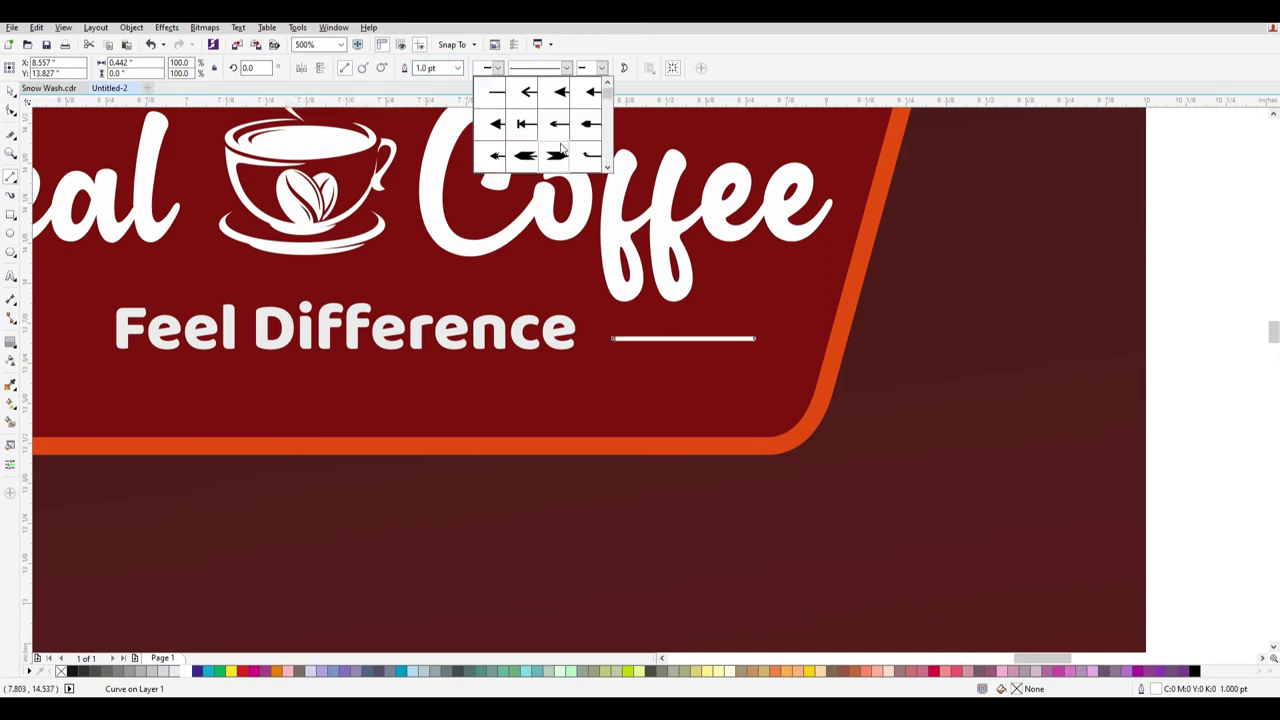
pyautogui.click(607, 166)
pyautogui.click(607, 166)
pyautogui.click(607, 166)
pyautogui.click(607, 166)
pyautogui.click(606, 163)
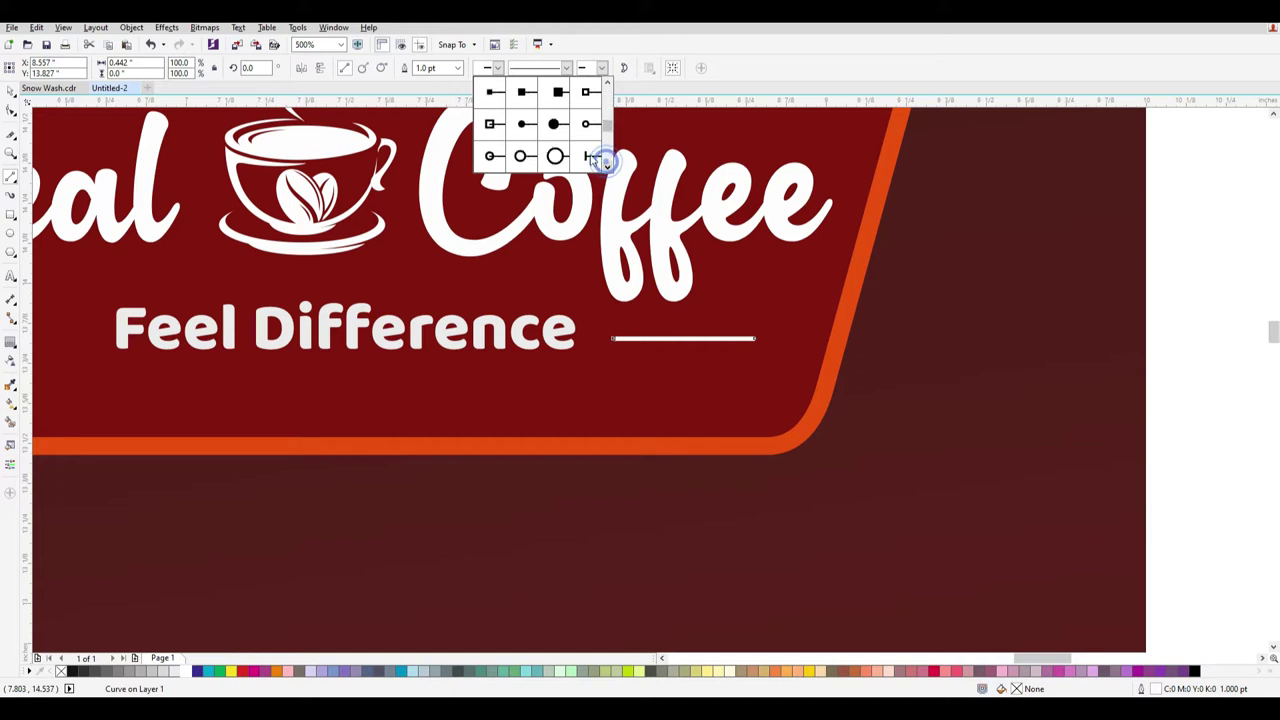
pyautogui.doubleClick(523, 124)
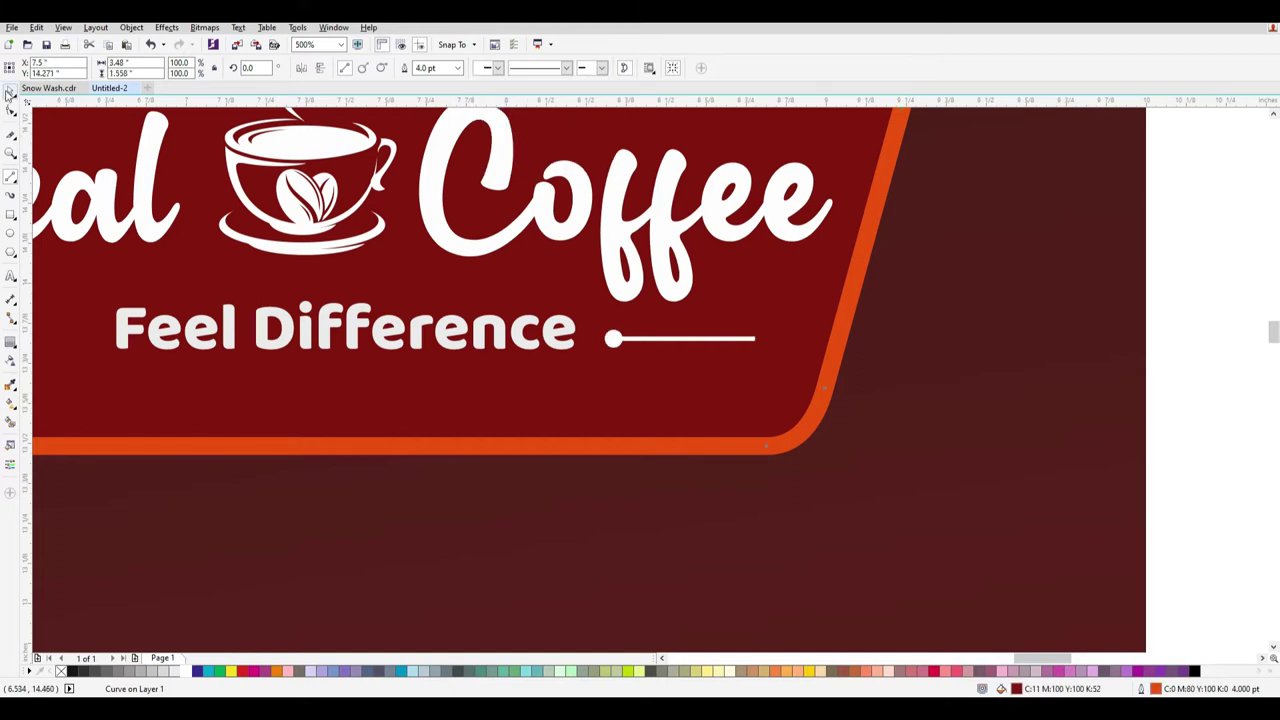
# Create a horizontally mirrored copy of the dot-ended line and place it to the left of "Feel Difference".
pyautogui.click(8, 93)
pyautogui.scroll(-2, 278, 354)
pyautogui.scroll(1, 140, 370)
pyautogui.click(1146, 400)
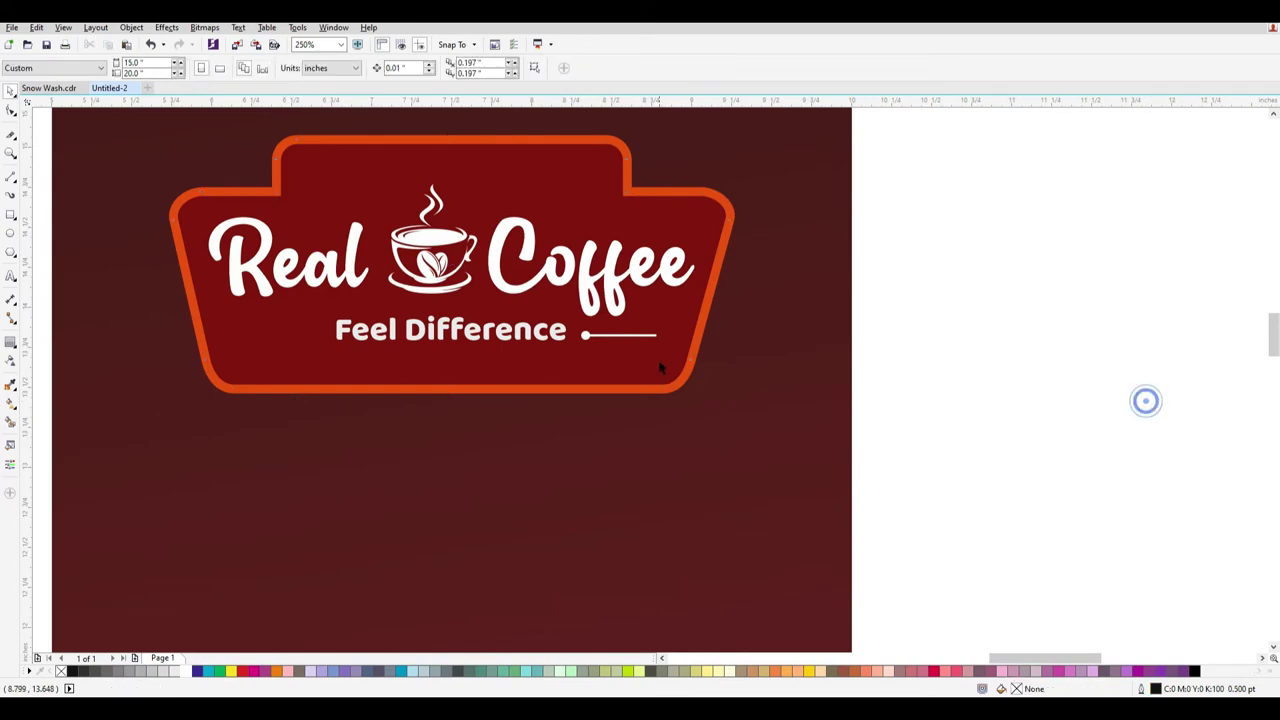
pyautogui.click(622, 336)
pyautogui.moveTo(660, 336); pyautogui.dragTo(527, 358)
pyautogui.press('Left')
pyautogui.press('Left')
pyautogui.press('Left')
pyautogui.press('Left')
pyautogui.press('Left')
pyautogui.press('Left')
pyautogui.press('Left')
pyautogui.press('Left')
pyautogui.press('Left')
pyautogui.press('Left')
pyautogui.press('Left')
pyautogui.press('Left')
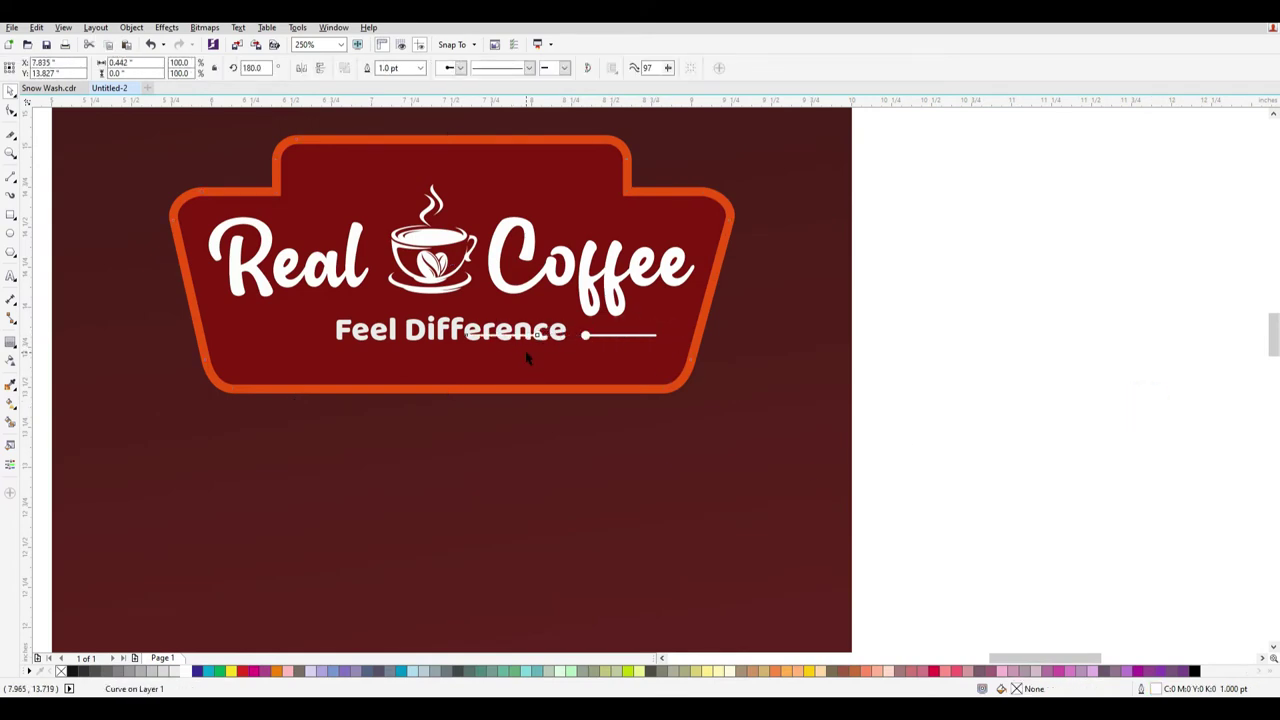
pyautogui.press('Left')
pyautogui.press('Left')
pyautogui.press('Left')
pyautogui.press('Left')
pyautogui.press('Left')
pyautogui.press('Left')
pyautogui.press('Left')
pyautogui.press('Left')
pyautogui.press('Left')
pyautogui.press('Left')
# Nudge "Feel Difference" down level with the two lines and move the right-hand line slightly closer to the text.
pyautogui.click(516, 337)
pyautogui.press('Down')
pyautogui.press('Down')
pyautogui.press('Down')
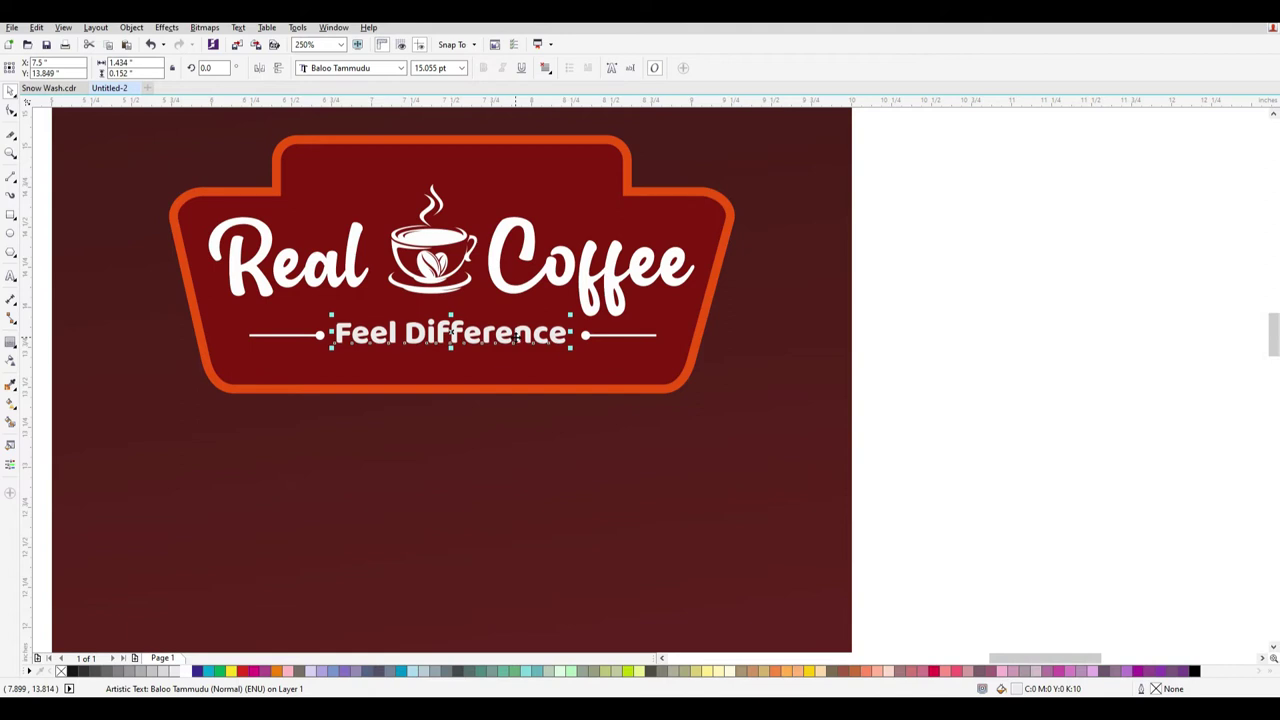
pyautogui.click(575, 391)
pyautogui.click(967, 411)
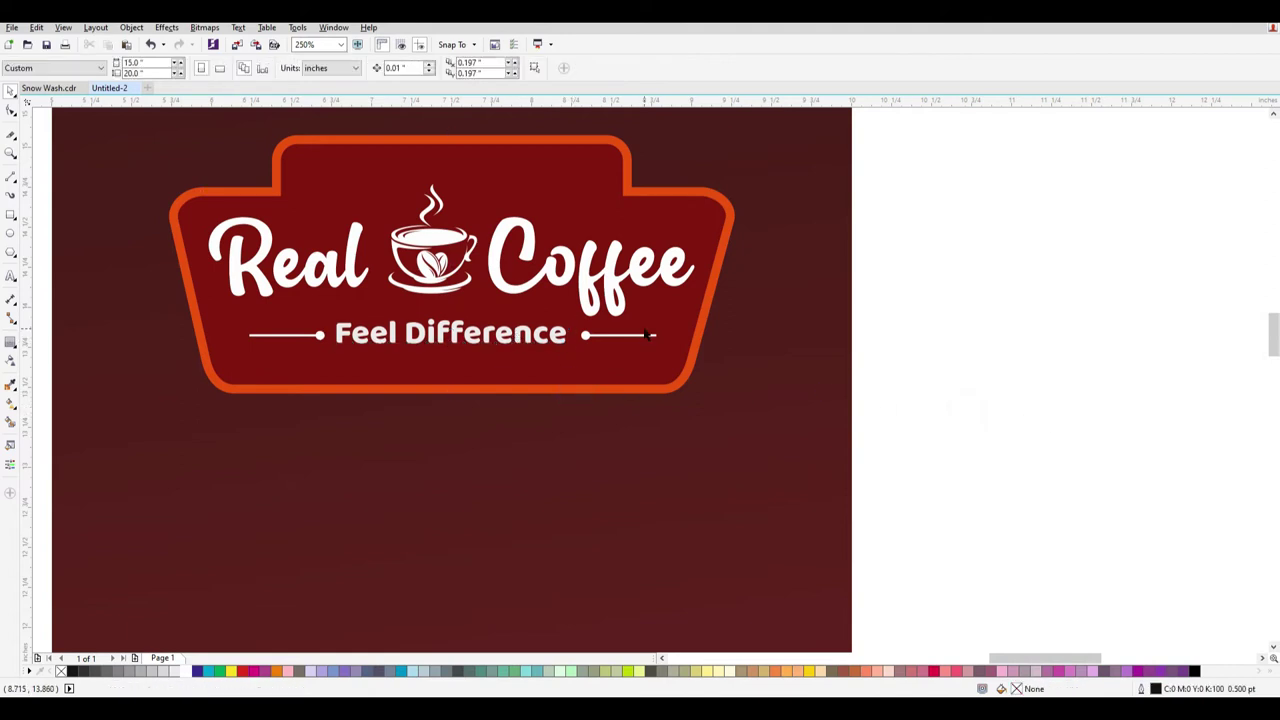
pyautogui.click(610, 335)
pyautogui.press('Left')
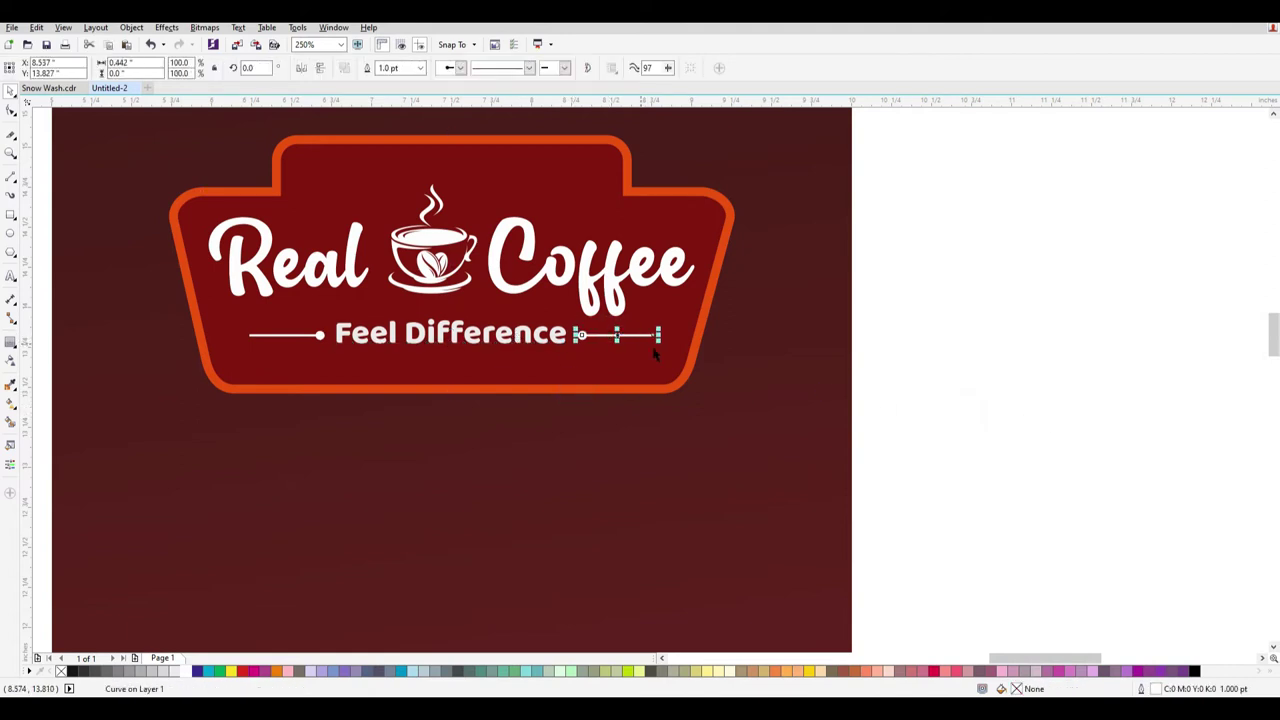
# Group the badge, "Real Coffee" logo, tagline and both decorative lines into one object.
pyautogui.click(851, 423)
pyautogui.moveTo(1098, 498); pyautogui.dragTo(584, 350)
pyautogui.scroll(-2, 822, 466)
pyautogui.hotkey('ctrl', 'g')
pyautogui.moveTo(790, 423); pyautogui.dragTo(795, 385)
pyautogui.hotkey('ctrl', 'z')
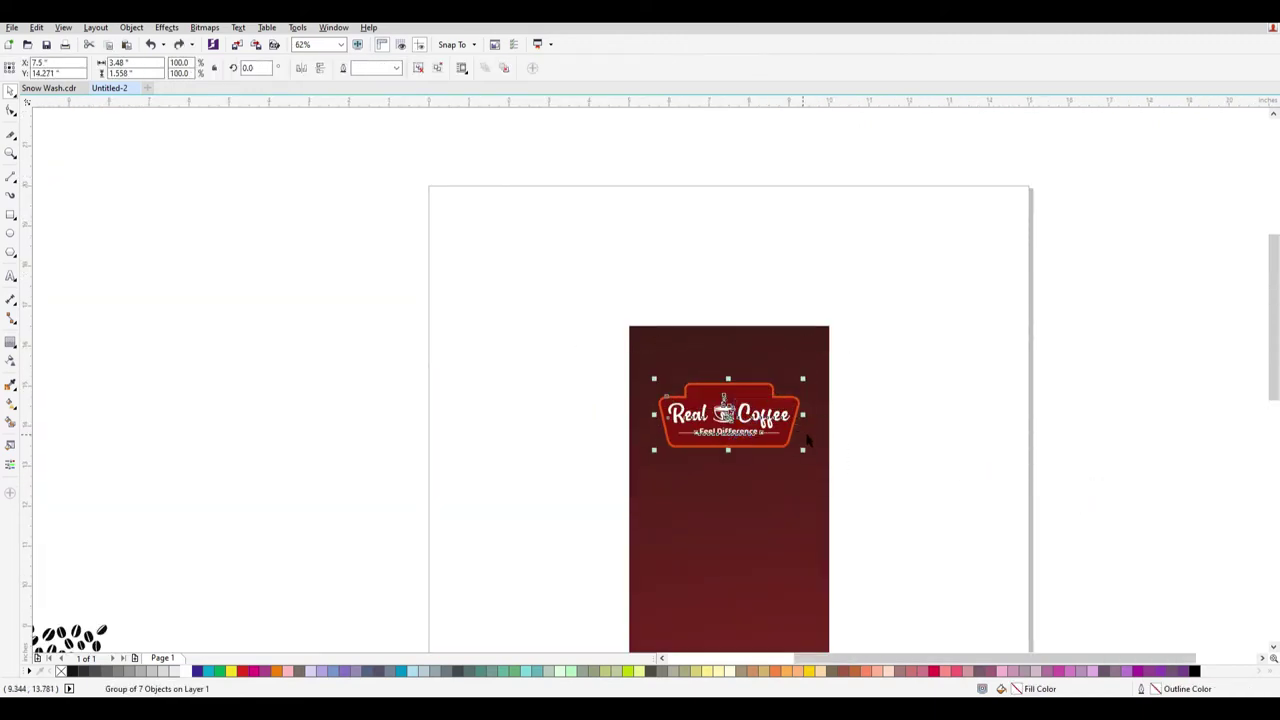
pyautogui.click(894, 417)
# Move the black coffee bean pattern next to the maroon panel and PowerClip it inside the panel.
pyautogui.scroll(-2, 876, 440)
pyautogui.scroll(1, 851, 528)
pyautogui.moveTo(481, 484); pyautogui.dragTo(726, 397)
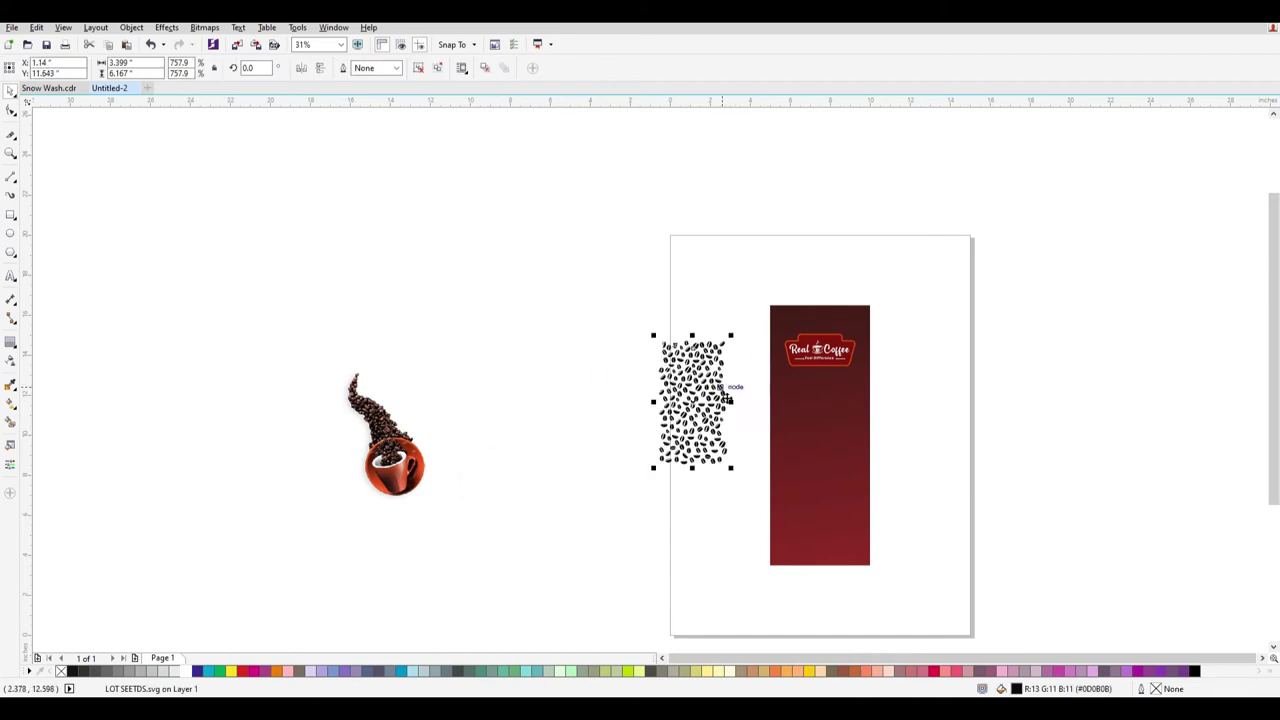
pyautogui.rightClick(703, 383)
pyautogui.click(800, 57)
pyautogui.click(817, 398)
pyautogui.scroll(2, 919, 392)
# Open the maroon panel's PowerClip contents for editing.
pyautogui.click(866, 451)
pyautogui.click(762, 404)
pyautogui.doubleClick(756, 396)
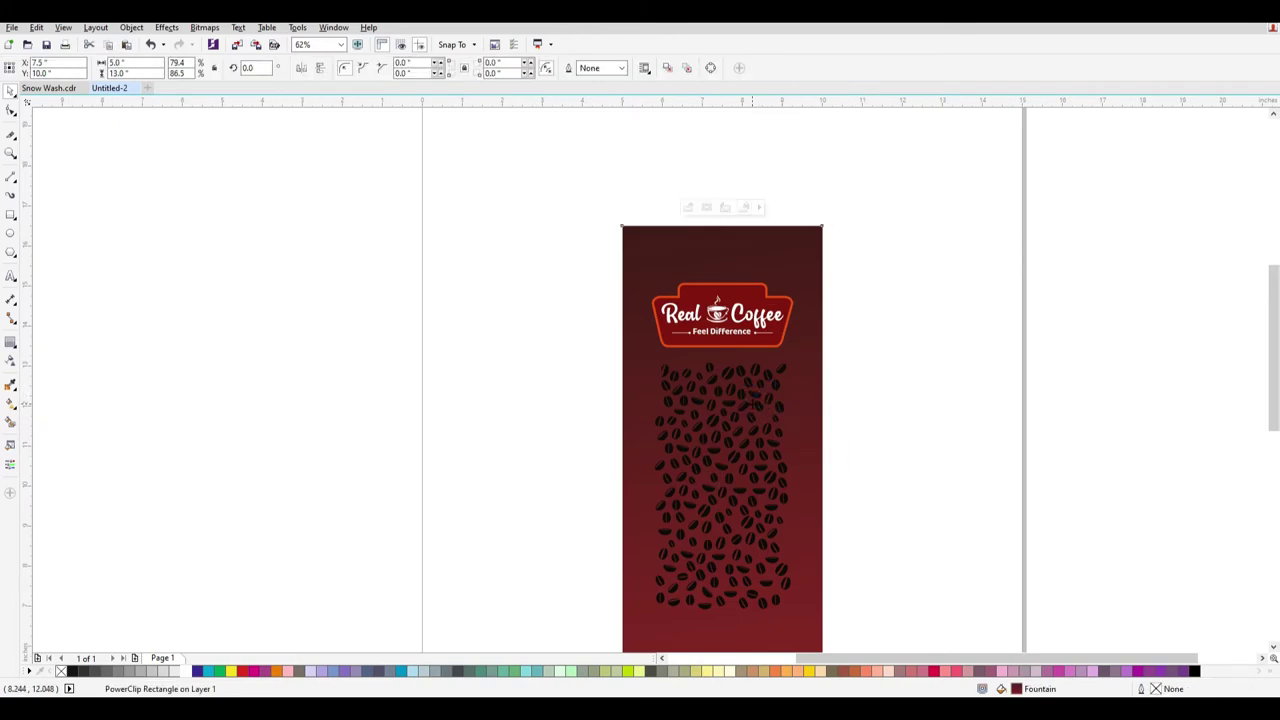
pyautogui.rightClick(752, 400)
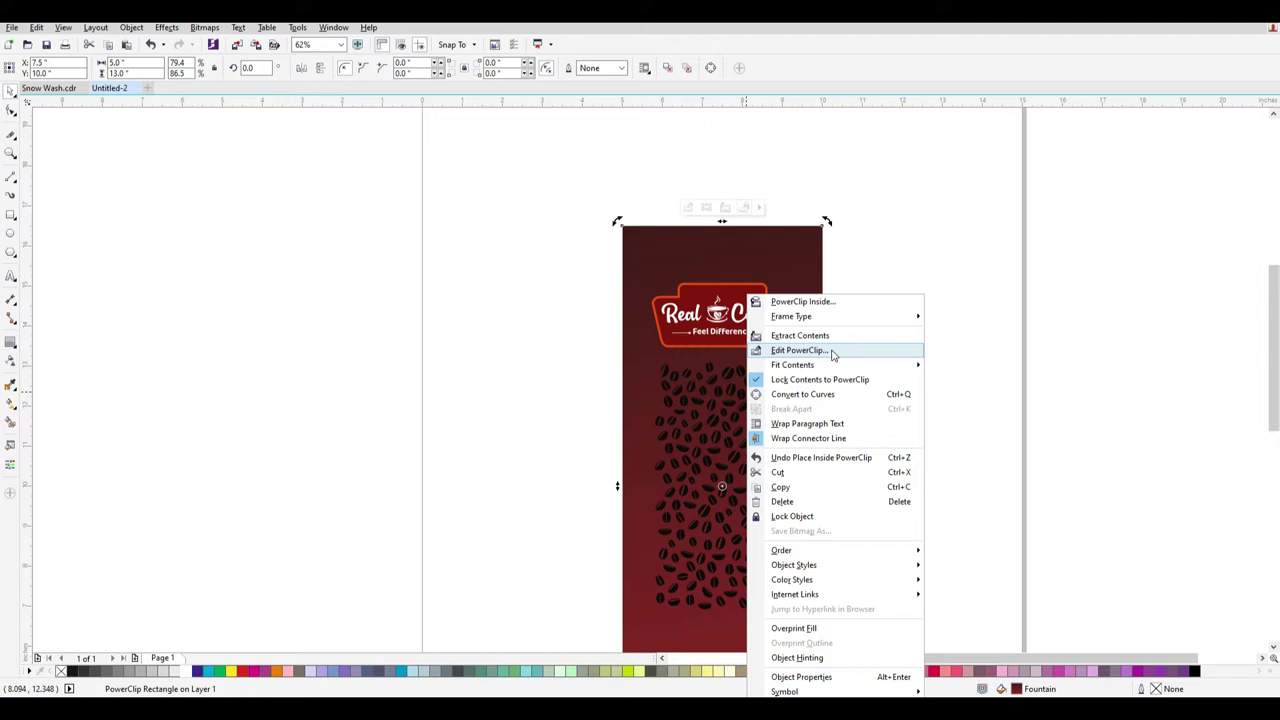
pyautogui.click(1009, 399)
pyautogui.click(845, 453)
pyautogui.click(778, 416)
pyautogui.doubleClick(751, 414)
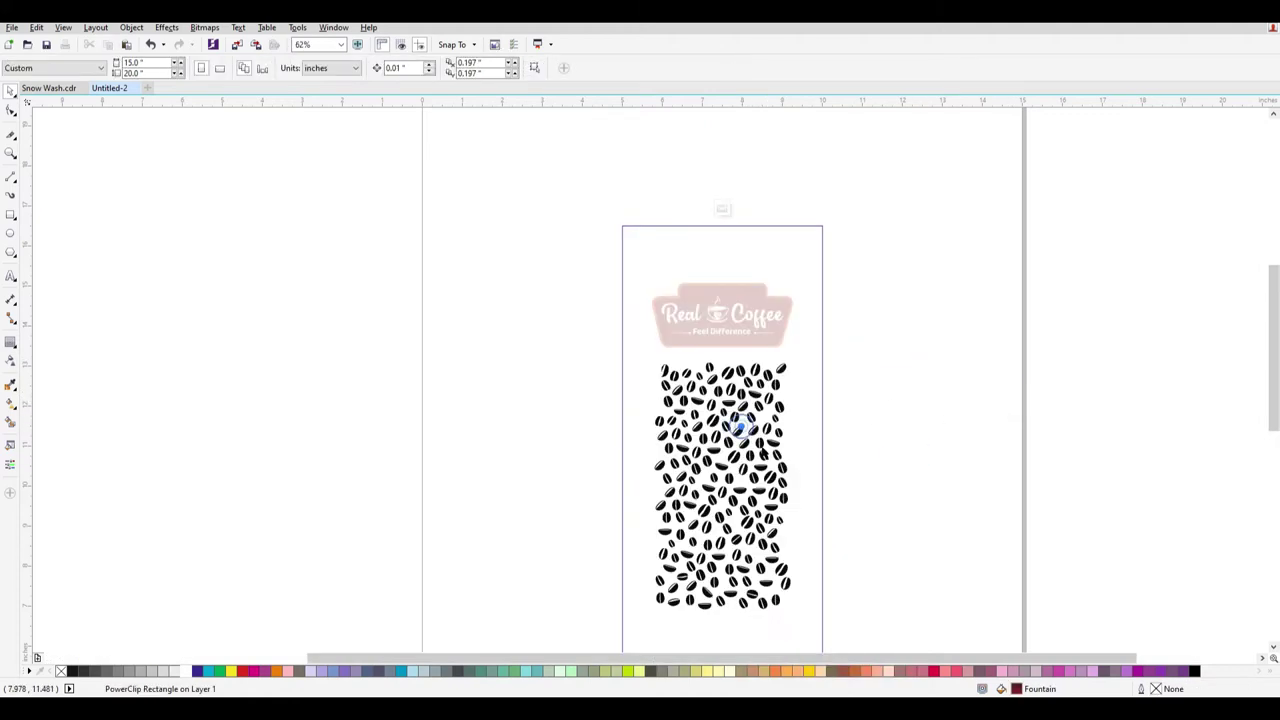
# Enlarge the bean pattern to about 5.49 by 9.96 in, position it over the panel's upper part and fill it white.
pyautogui.moveTo(748, 528); pyautogui.dragTo(753, 371)
pyautogui.moveTo(798, 458); pyautogui.dragTo(883, 608)
pyautogui.moveTo(780, 393); pyautogui.dragTo(741, 361)
pyautogui.click(186, 671)
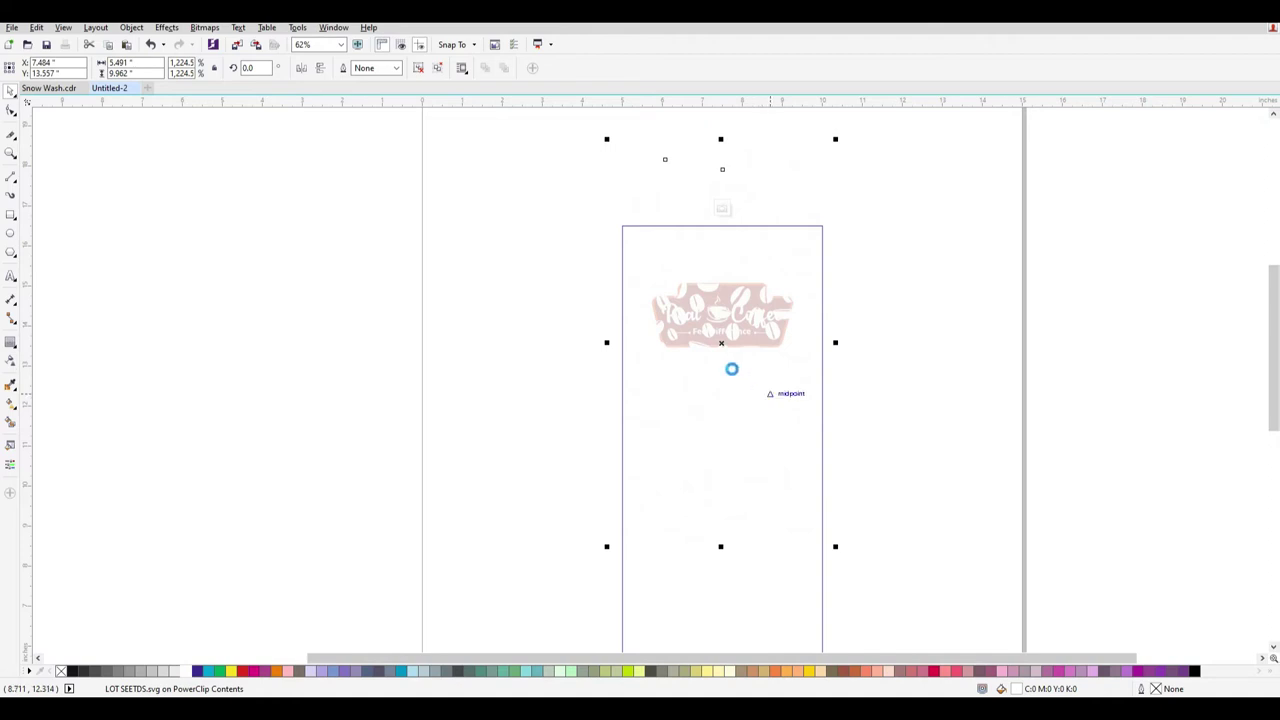
# Cut the white bean pattern out of the PowerClip contents and finish editing the clip.
pyautogui.press('Delete')
pyautogui.rightClick(748, 320)
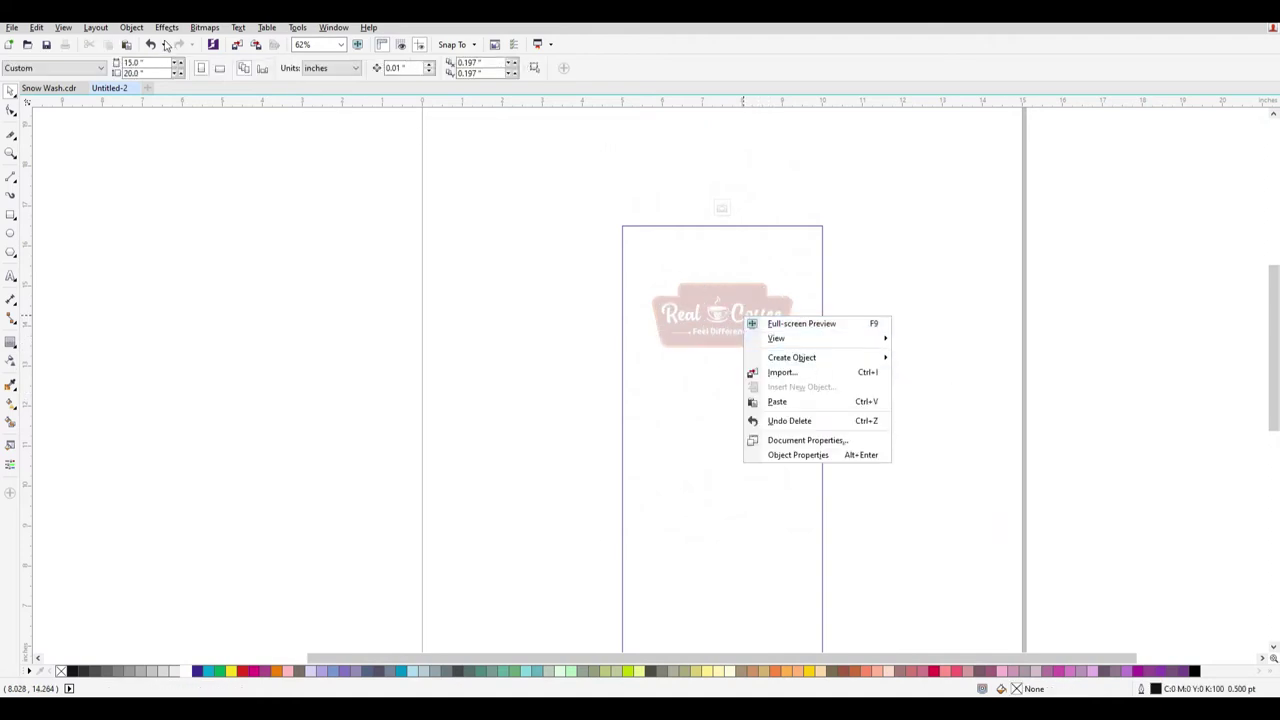
pyautogui.click(131, 27)
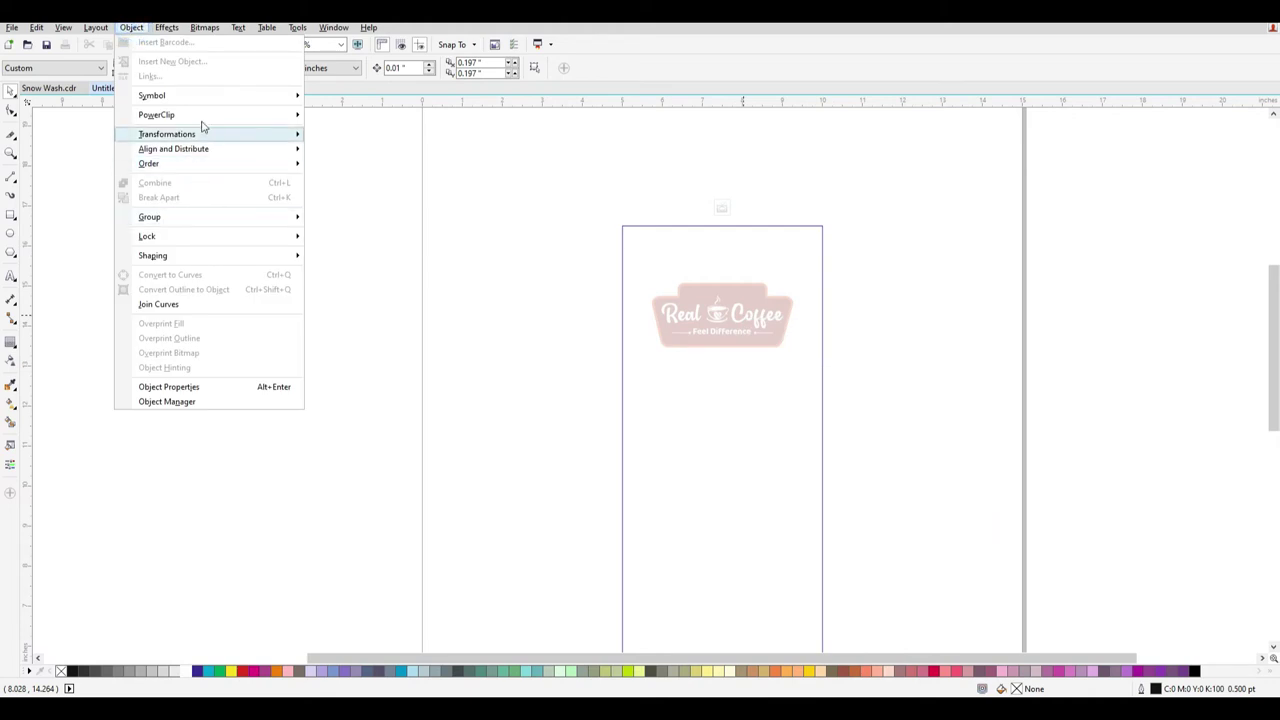
pyautogui.moveTo(194, 113)
pyautogui.click(357, 162)
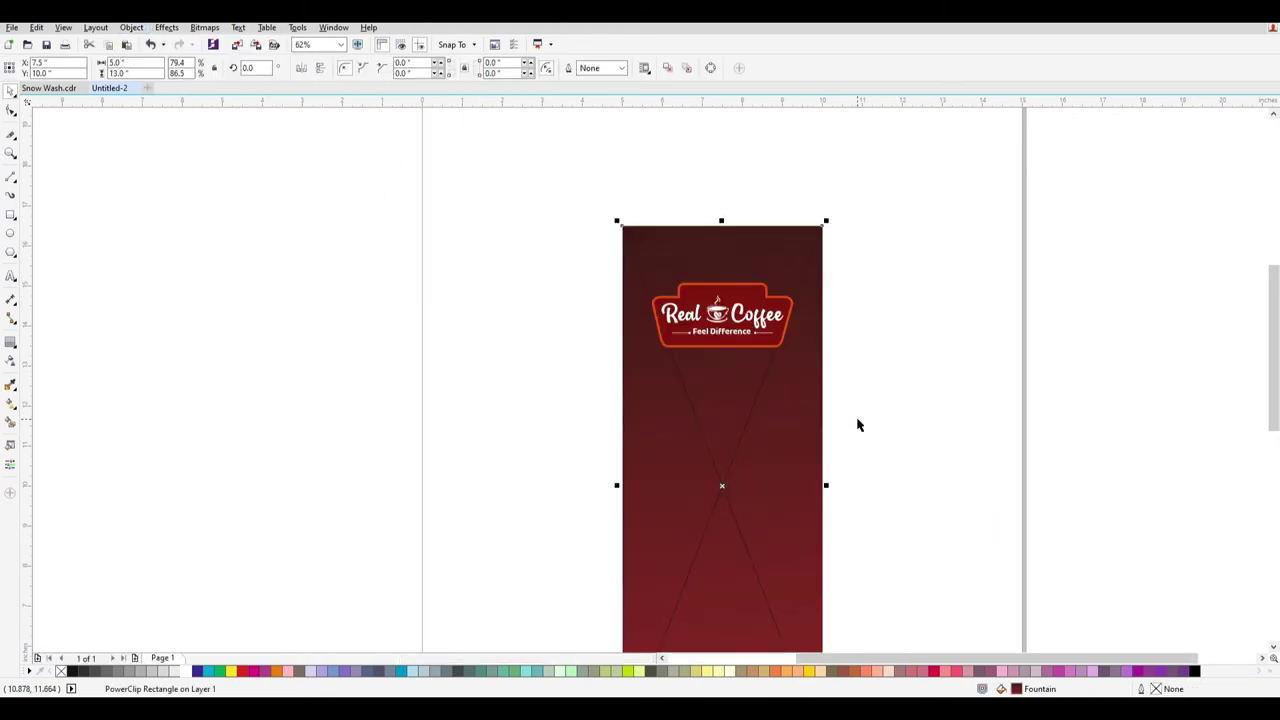
# Set the panel's frame type to None and paste the white bean pattern onto the page.
pyautogui.rightClick(780, 292)
pyautogui.moveTo(880, 316)
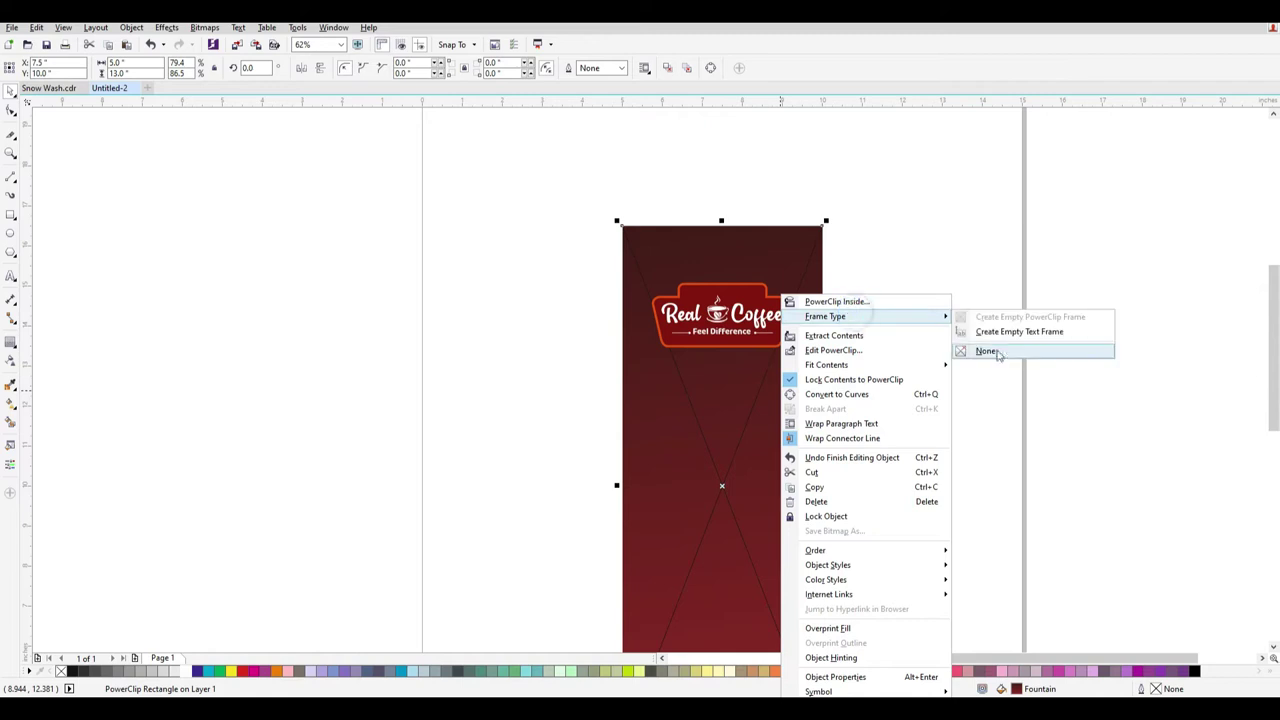
pyautogui.click(997, 352)
pyautogui.click(943, 409)
pyautogui.hotkey('ctrl', 'v')
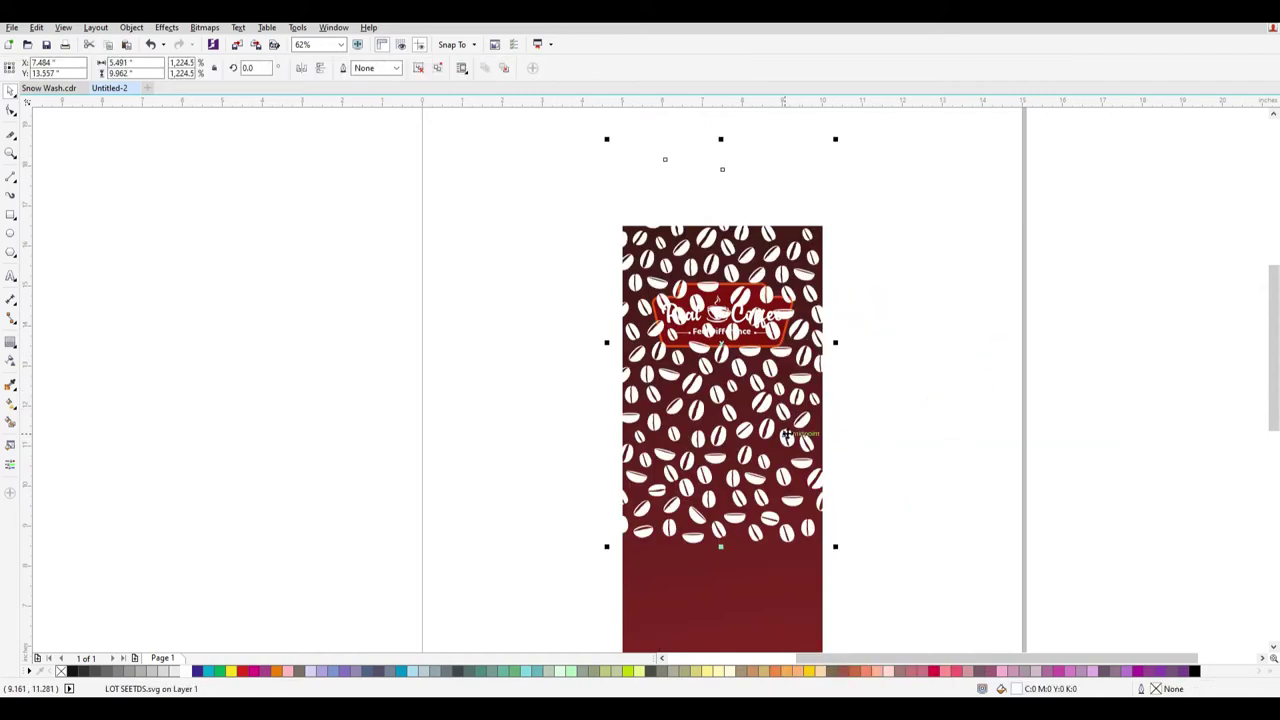
# Reposition the white bean pattern so that it covers the upper part of the maroon panel.
pyautogui.click(12, 363)
pyautogui.click(688, 382)
pyautogui.moveTo(730, 248); pyautogui.dragTo(729, 265)
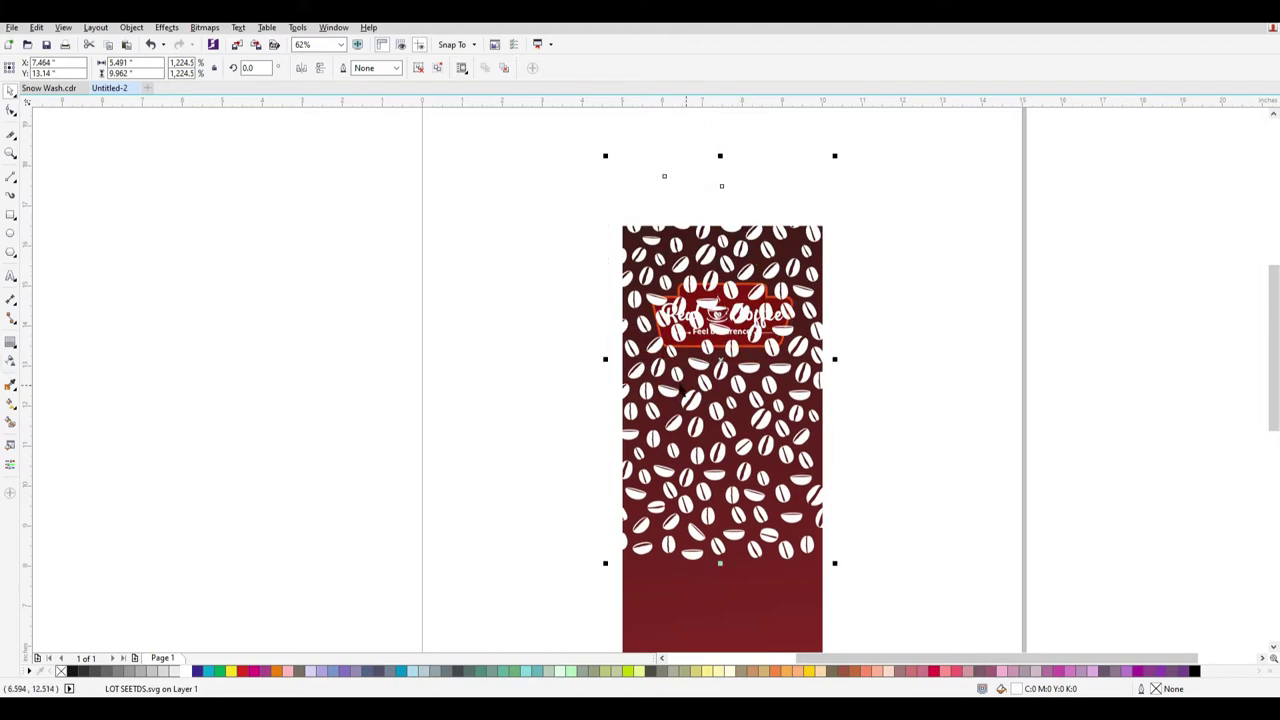
pyautogui.click(205, 28)
pyautogui.click(835, 294)
pyautogui.moveTo(761, 330); pyautogui.dragTo(797, 410)
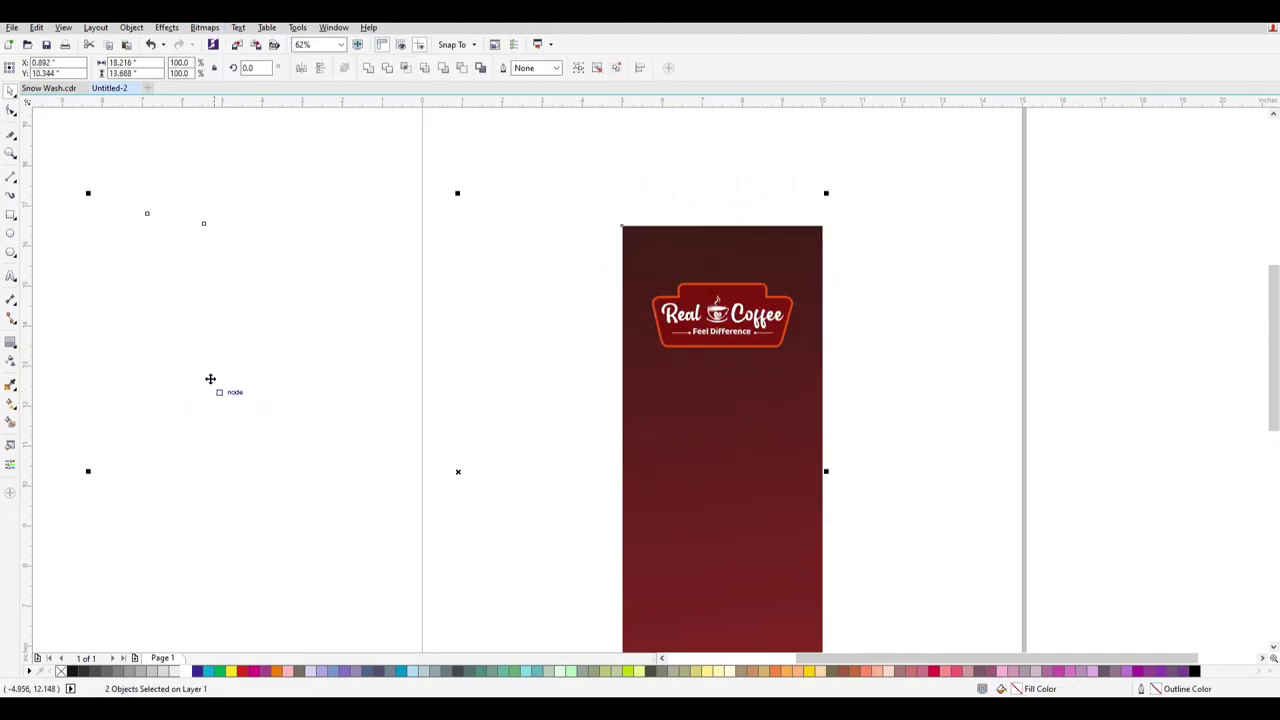
pyautogui.click(177, 180)
pyautogui.moveTo(133, 151); pyautogui.dragTo(376, 564)
pyautogui.moveTo(64, 140); pyautogui.dragTo(523, 624)
pyautogui.moveTo(204, 400); pyautogui.dragTo(725, 402)
# Convert the white bean pattern to a CMYK bitmap at 500 dpi.
pyautogui.click(204, 27)
pyautogui.click(230, 42)
pyautogui.press('Return')
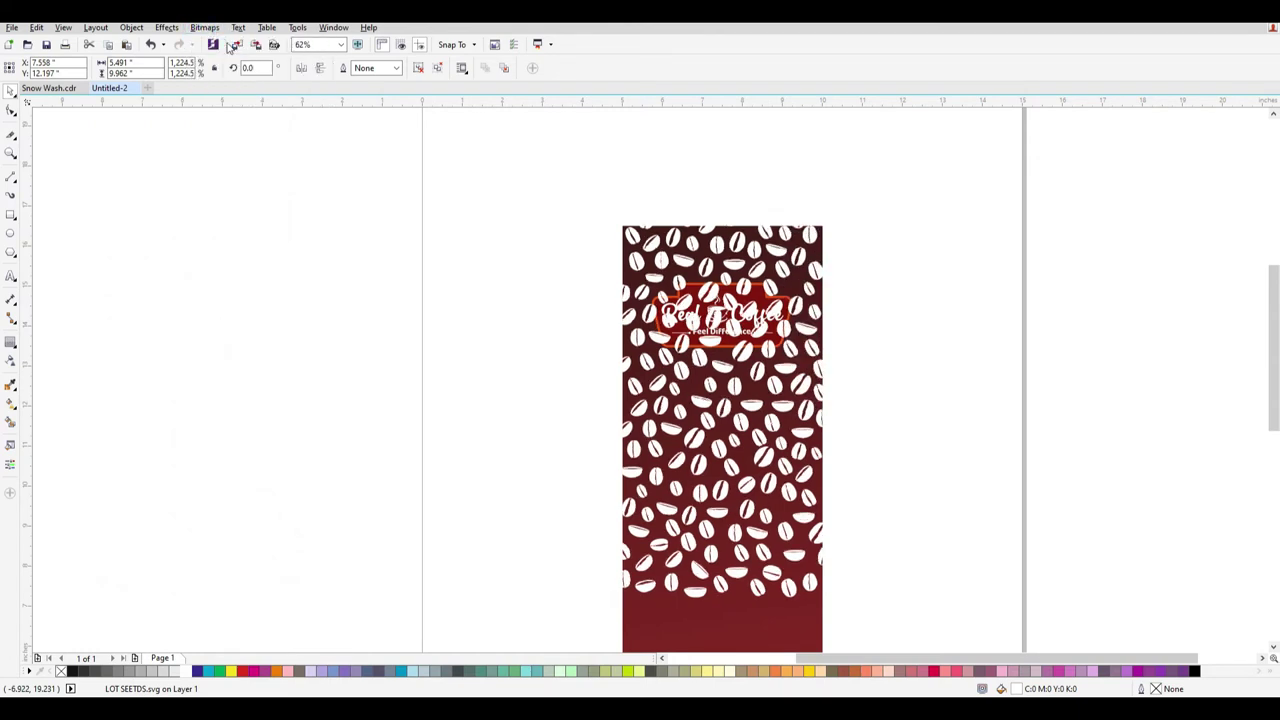
# Try a uniform transparency of 70 on the bean pattern bitmap.
pyautogui.click(11, 364)
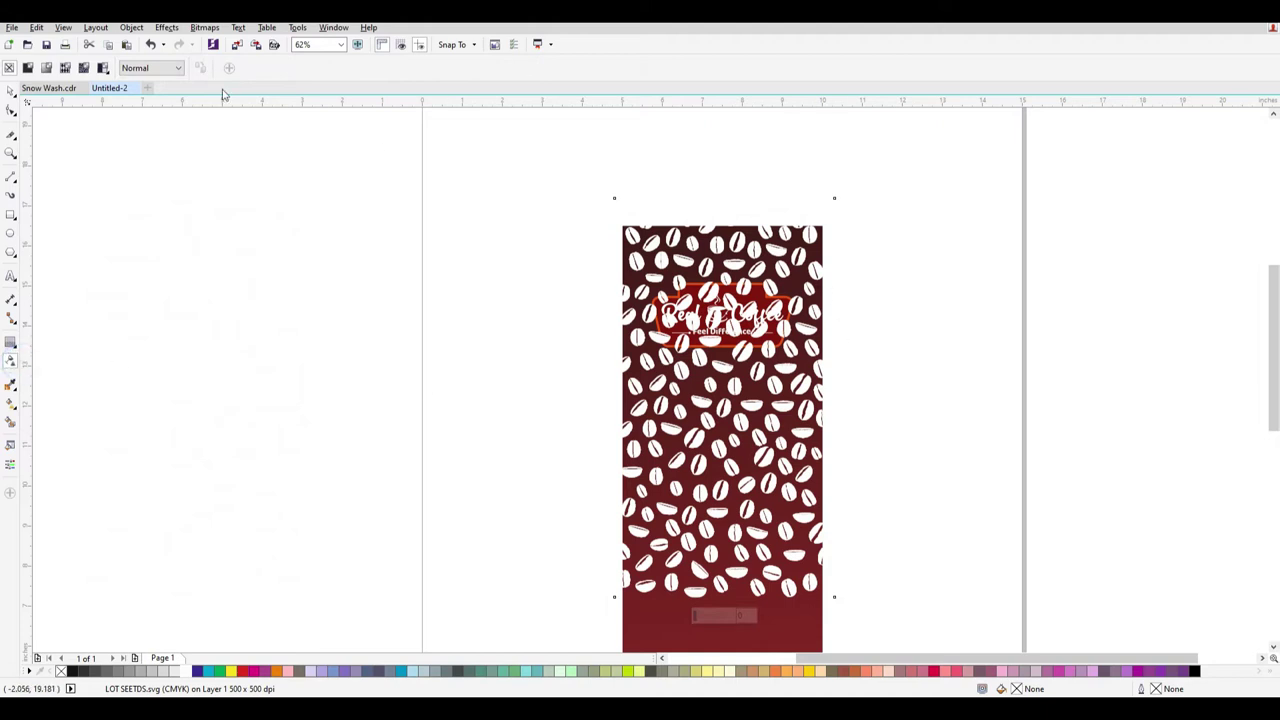
pyautogui.click(28, 68)
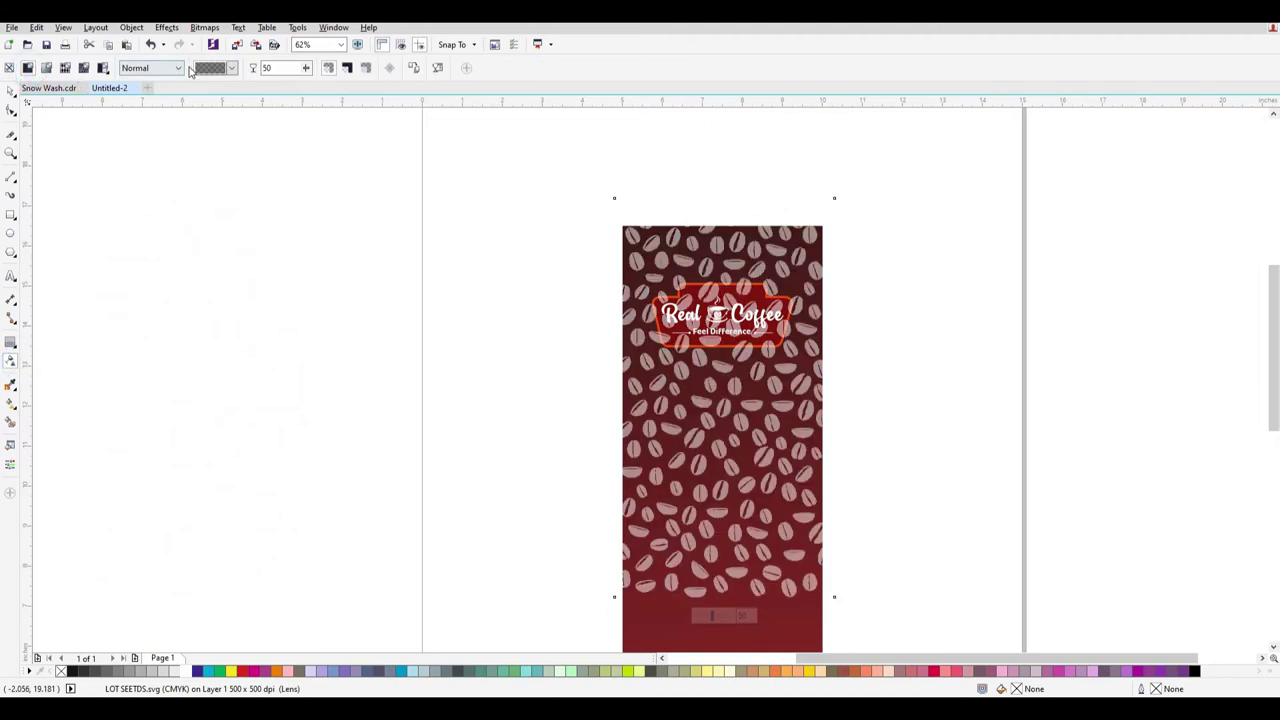
pyautogui.doubleClick(280, 68)
pyautogui.write('70')
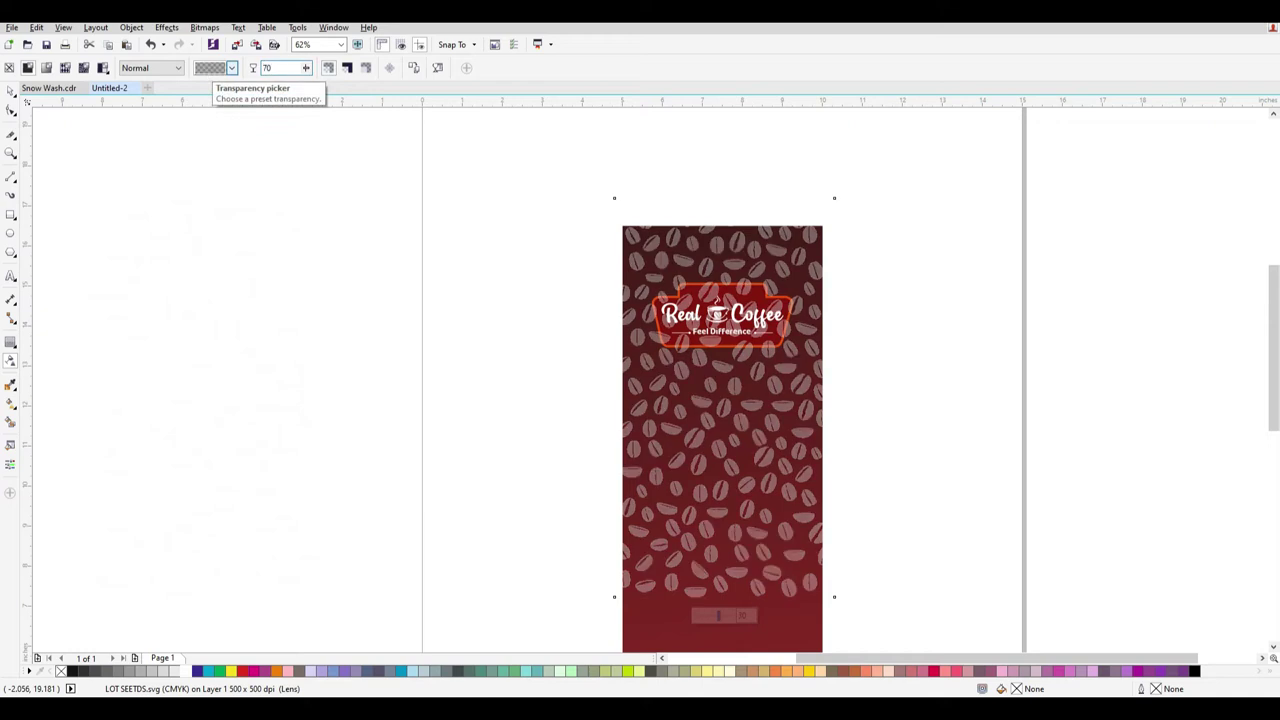
pyautogui.rightClick(727, 369)
pyautogui.click(695, 445)
# Apply a linear fountain transparency to the bean pattern, fading it out from the panel's top edge towards its middle.
pyautogui.moveTo(716, 432); pyautogui.dragTo(718, 610)
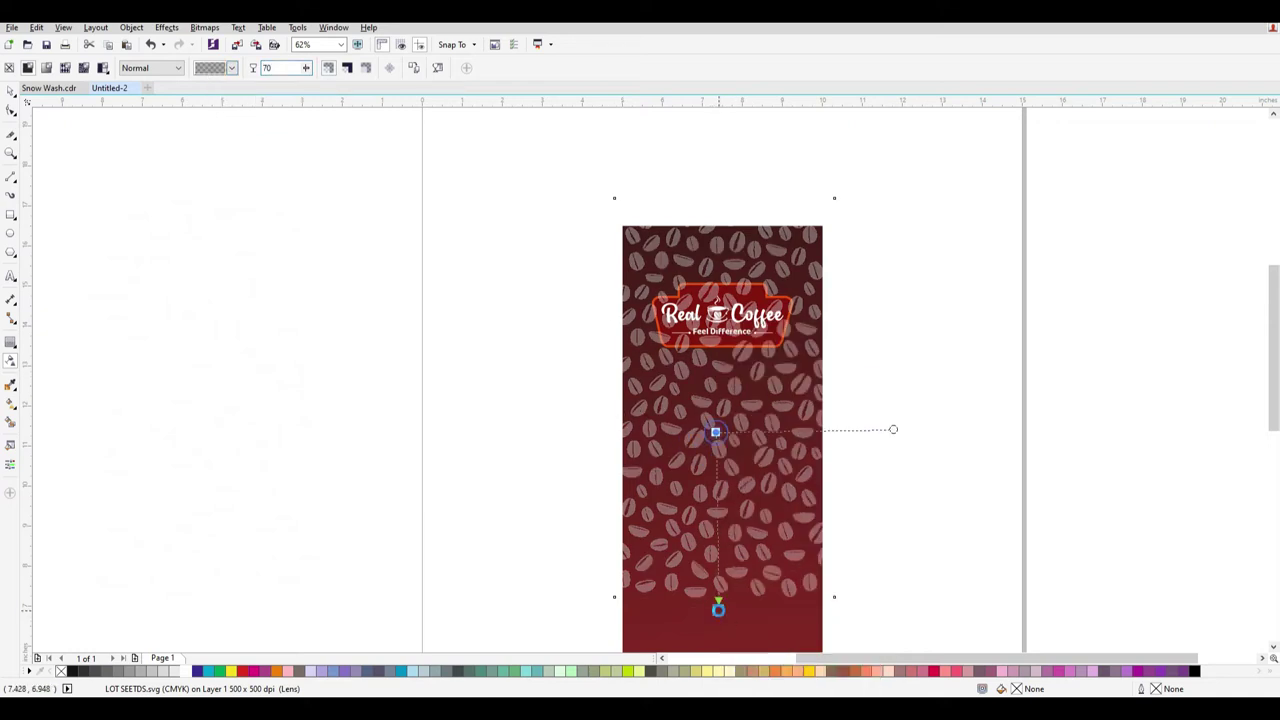
pyautogui.moveTo(716, 432); pyautogui.dragTo(725, 586)
pyautogui.moveTo(708, 258); pyautogui.dragTo(742, 499)
pyautogui.moveTo(735, 220); pyautogui.dragTo(748, 462)
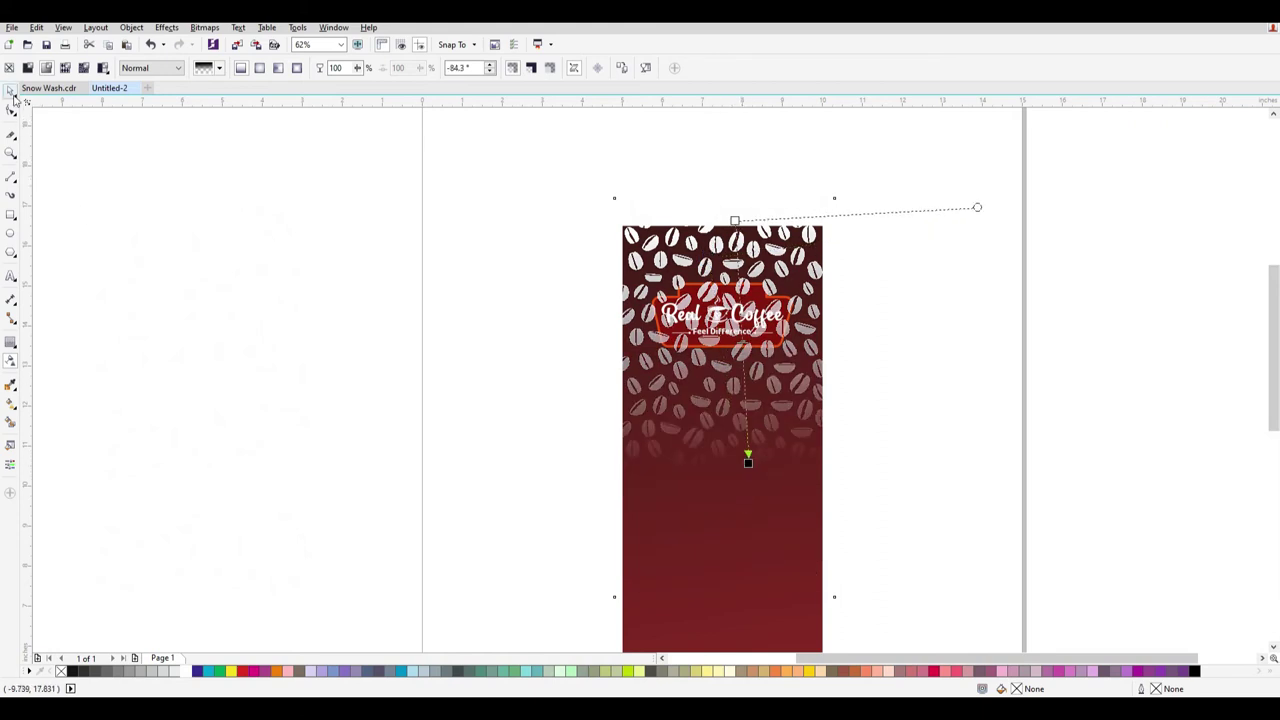
pyautogui.click(11, 92)
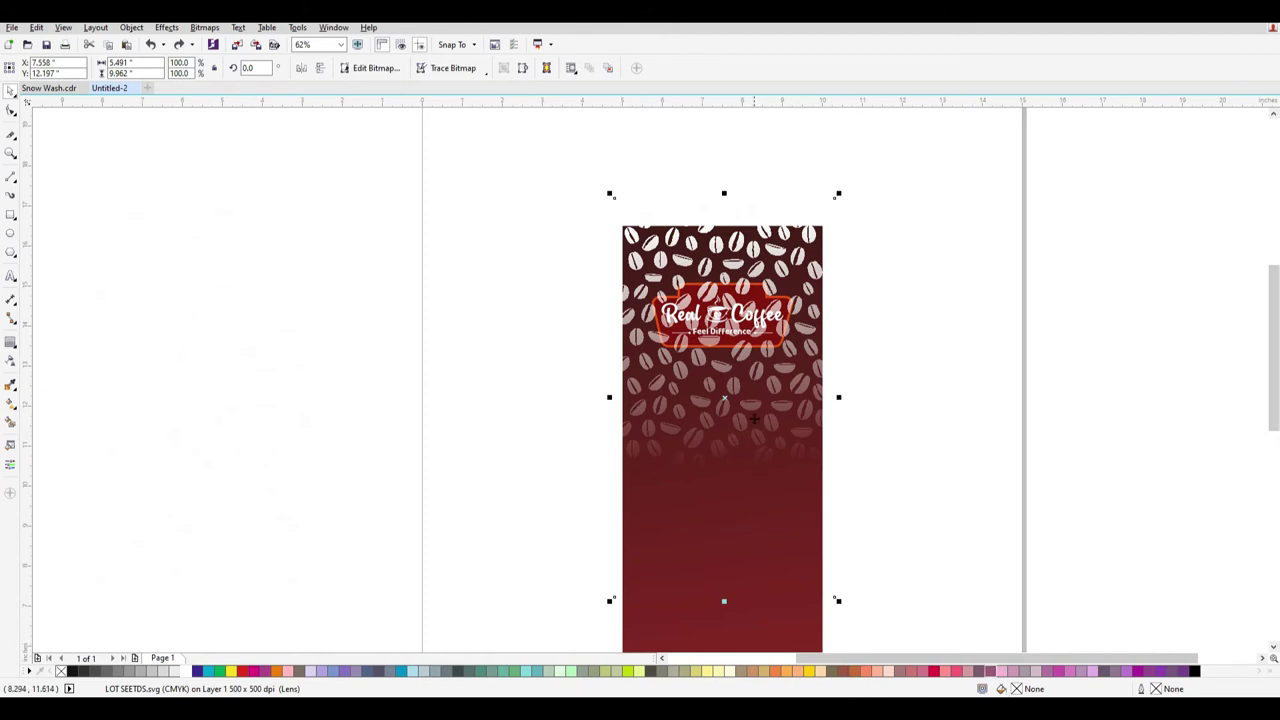
# Send the faded bean pattern behind the "Real Coffee" badge while keeping it above the maroon panel.
pyautogui.press('Delete')
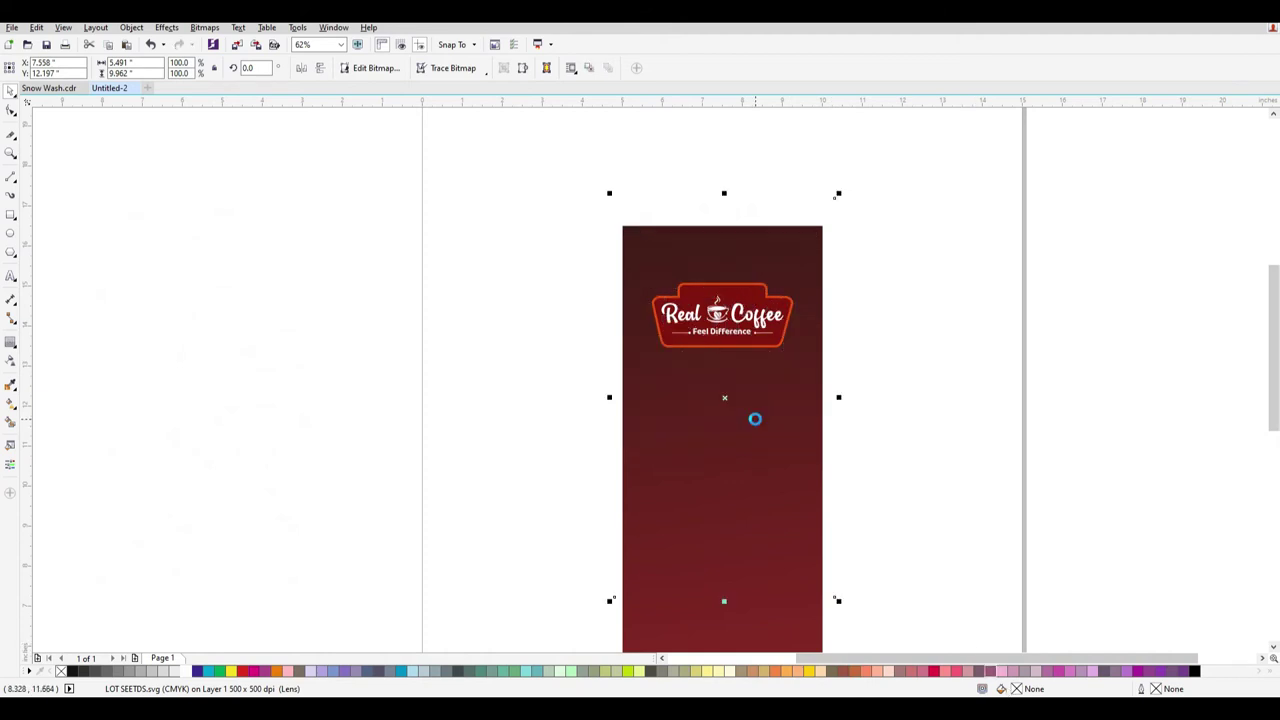
pyautogui.scroll(3, 829, 400)
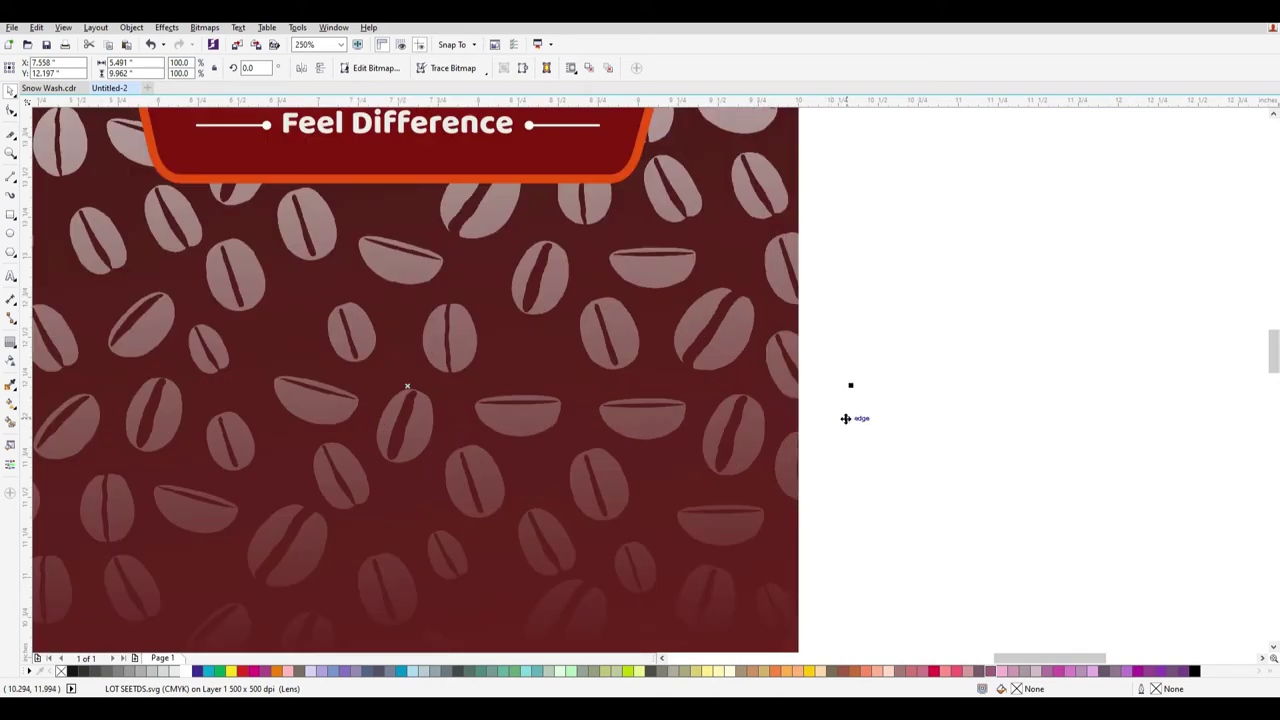
pyautogui.scroll(-3, 846, 417)
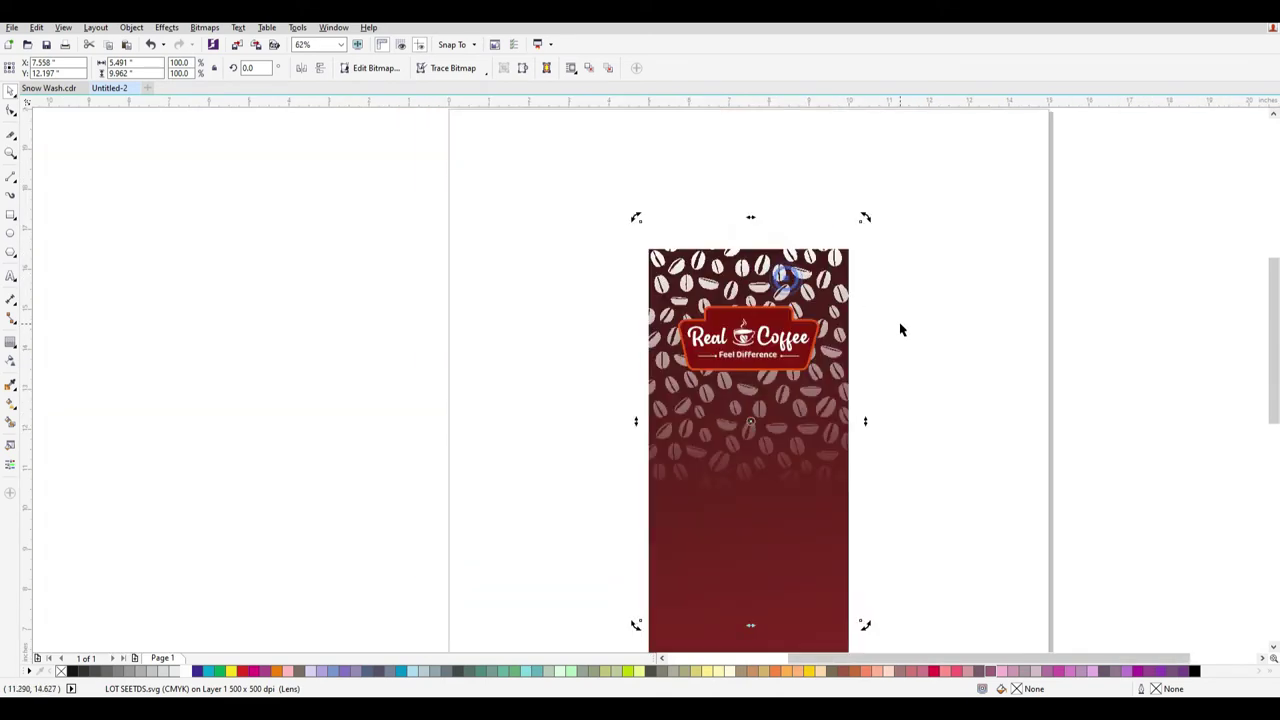
pyautogui.scroll(3, 905, 340)
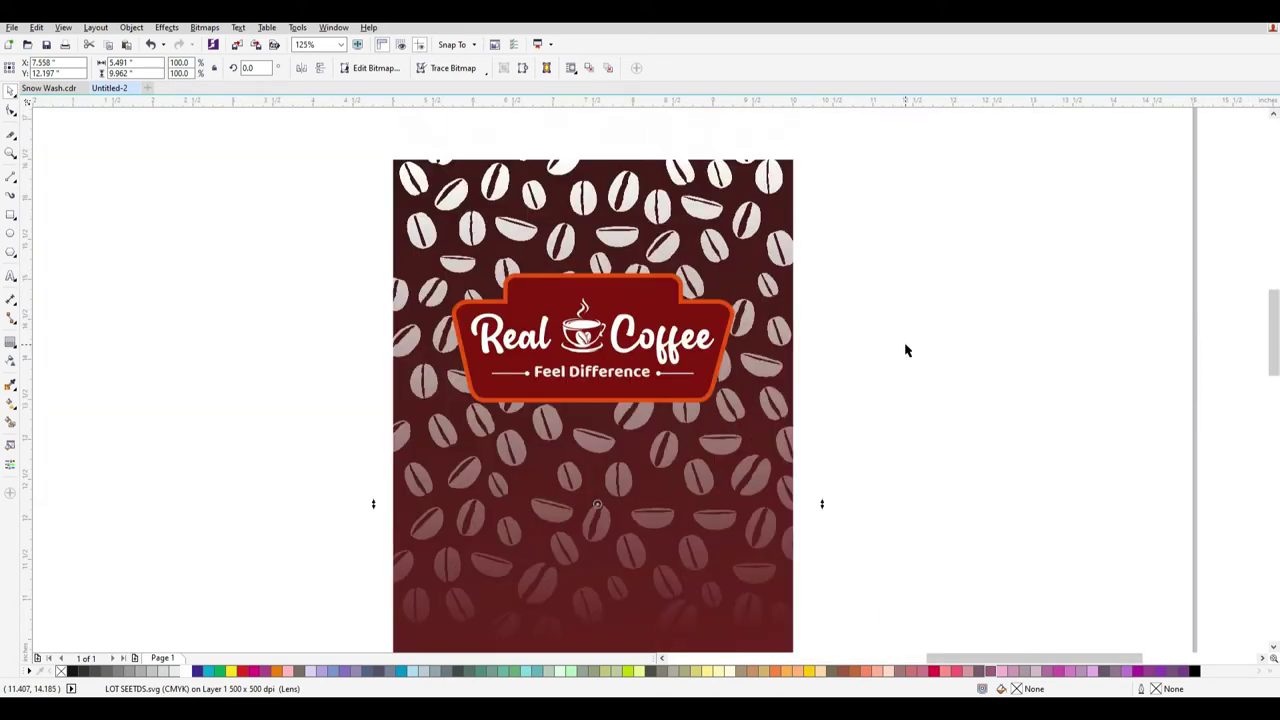
# Replace the bean pattern's fountain transparency with a uniform transparency of 80.
pyautogui.click(11, 361)
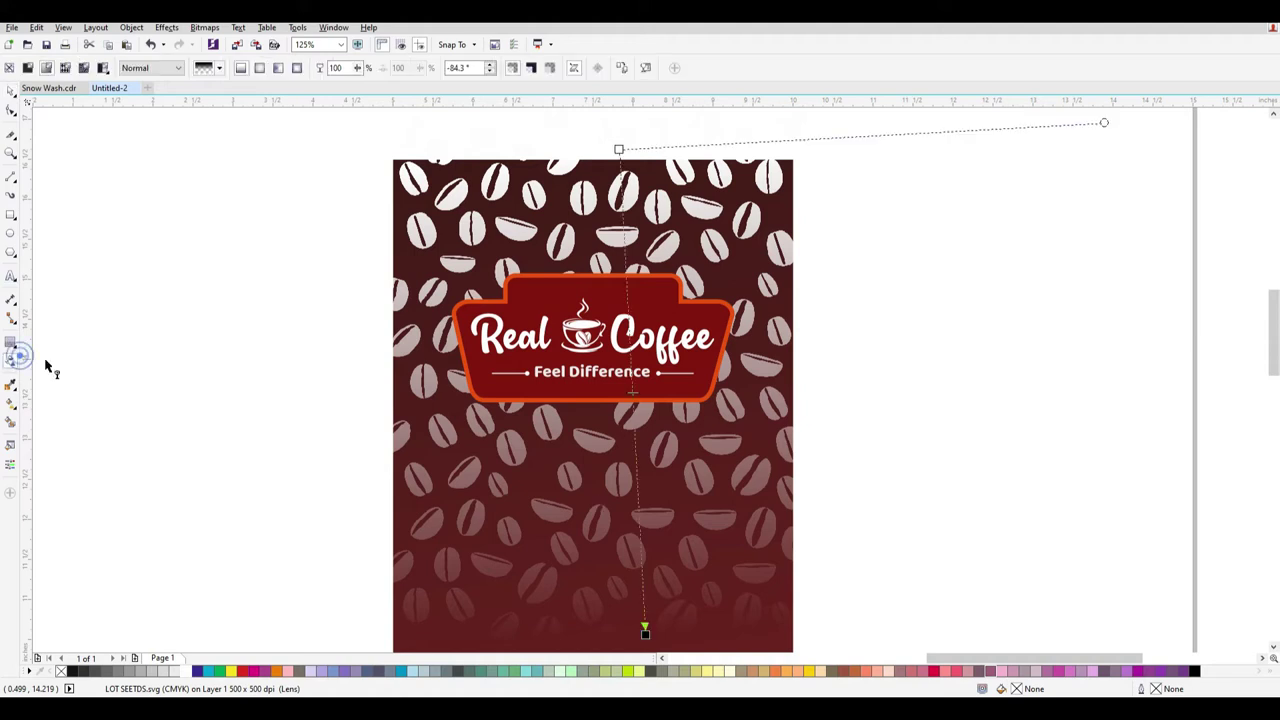
pyautogui.click(220, 69)
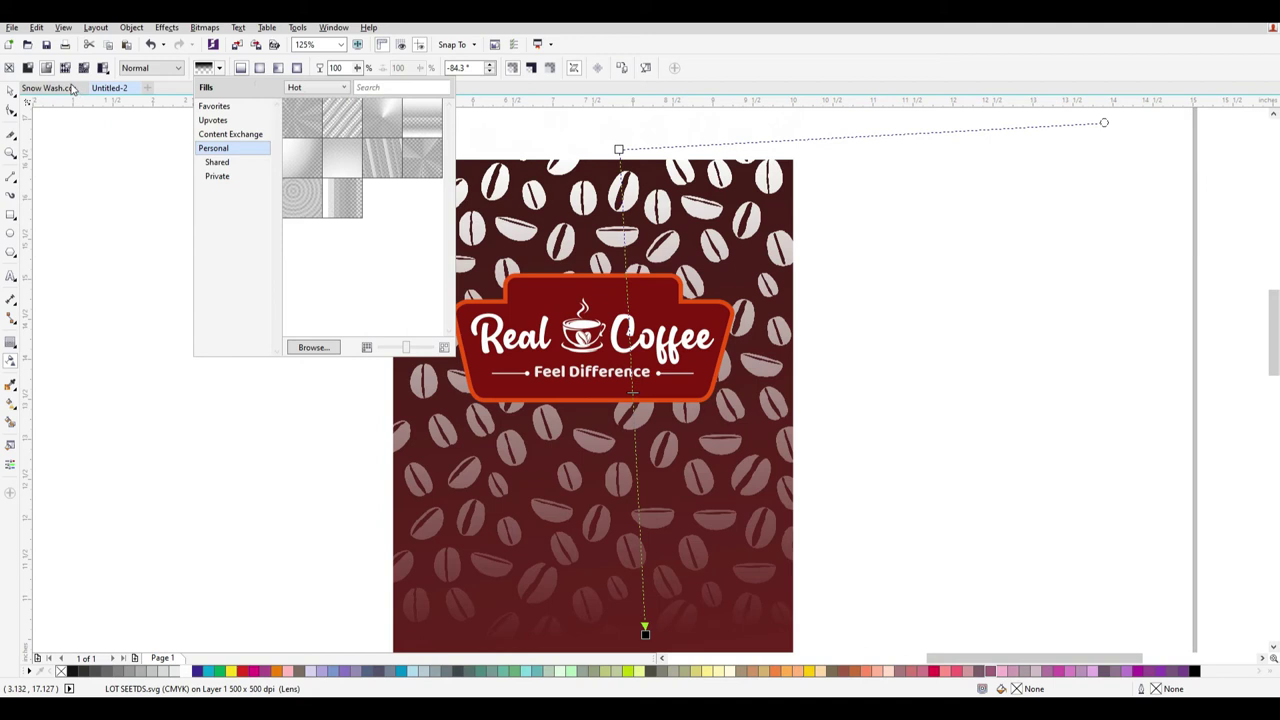
pyautogui.click(69, 145)
pyautogui.click(25, 67)
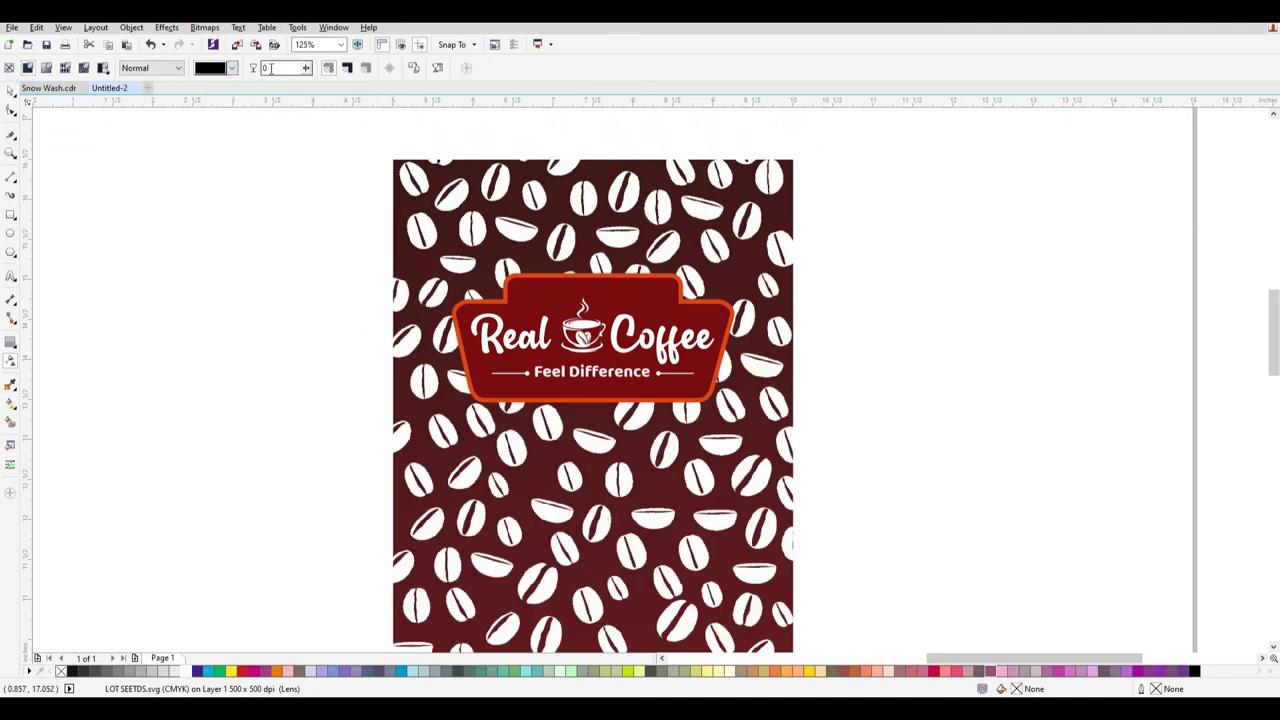
pyautogui.moveTo(296, 65); pyautogui.dragTo(231, 74)
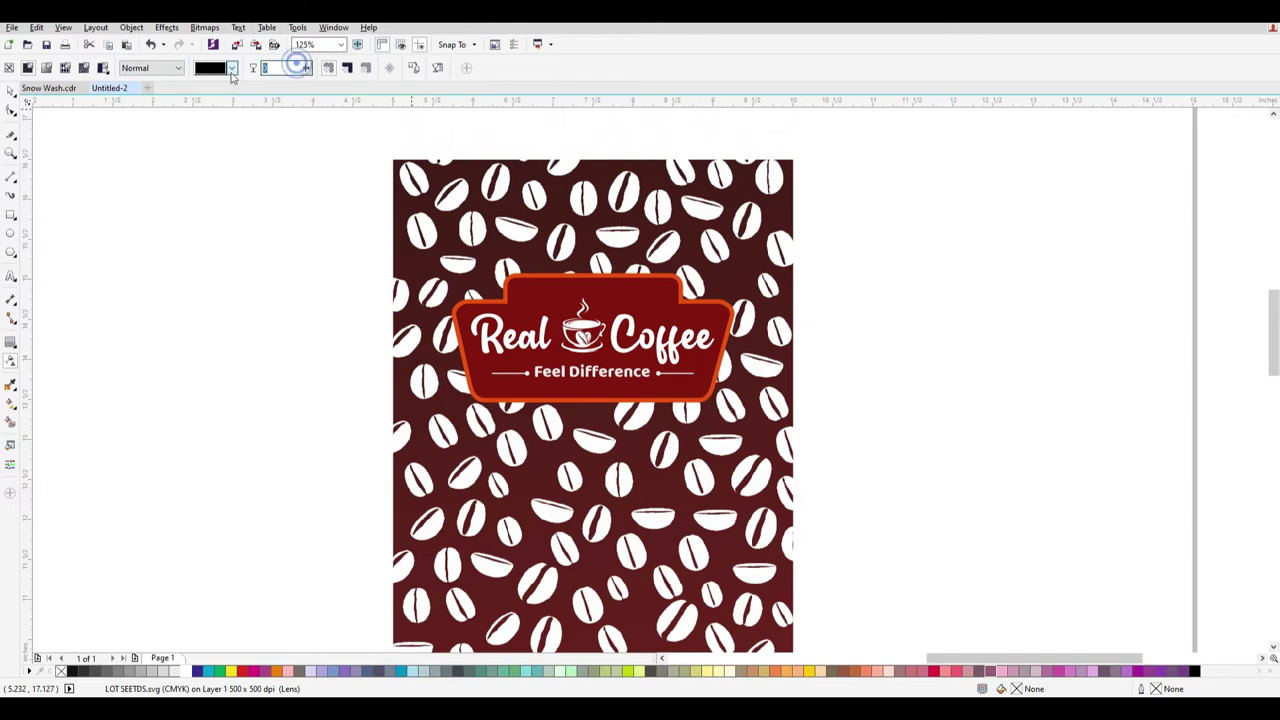
pyautogui.write('80')
pyautogui.press('Return')
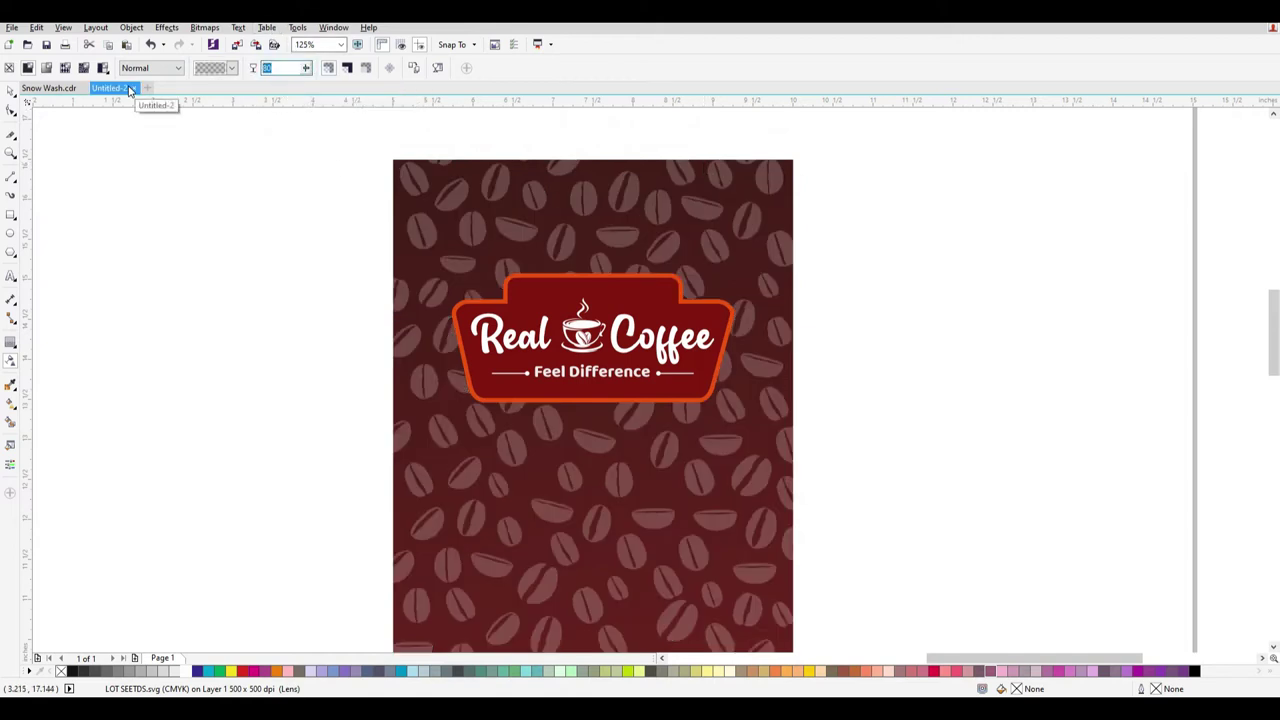
# Try transparencies of 90 and 89 on the bean pattern and settle on a uniform transparency of 95.
pyautogui.write('90')
pyautogui.press('Return')
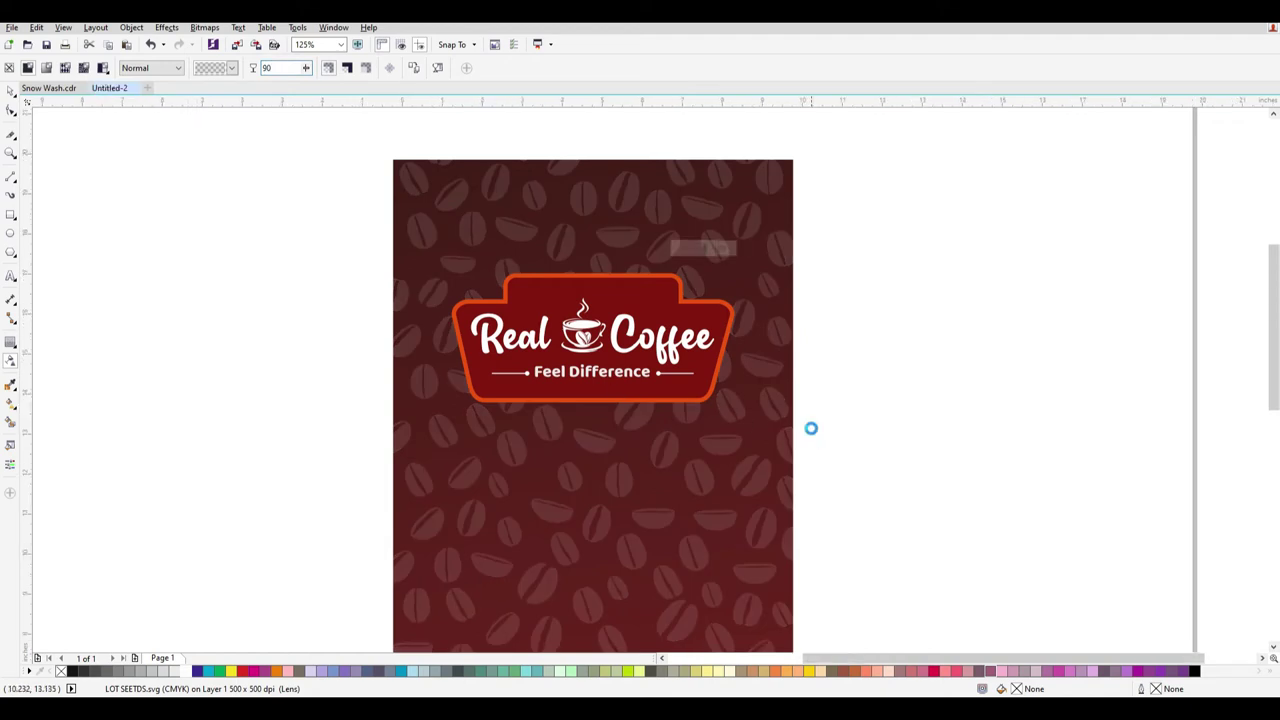
pyautogui.scroll(-4, 820, 530)
pyautogui.scroll(2, 835, 541)
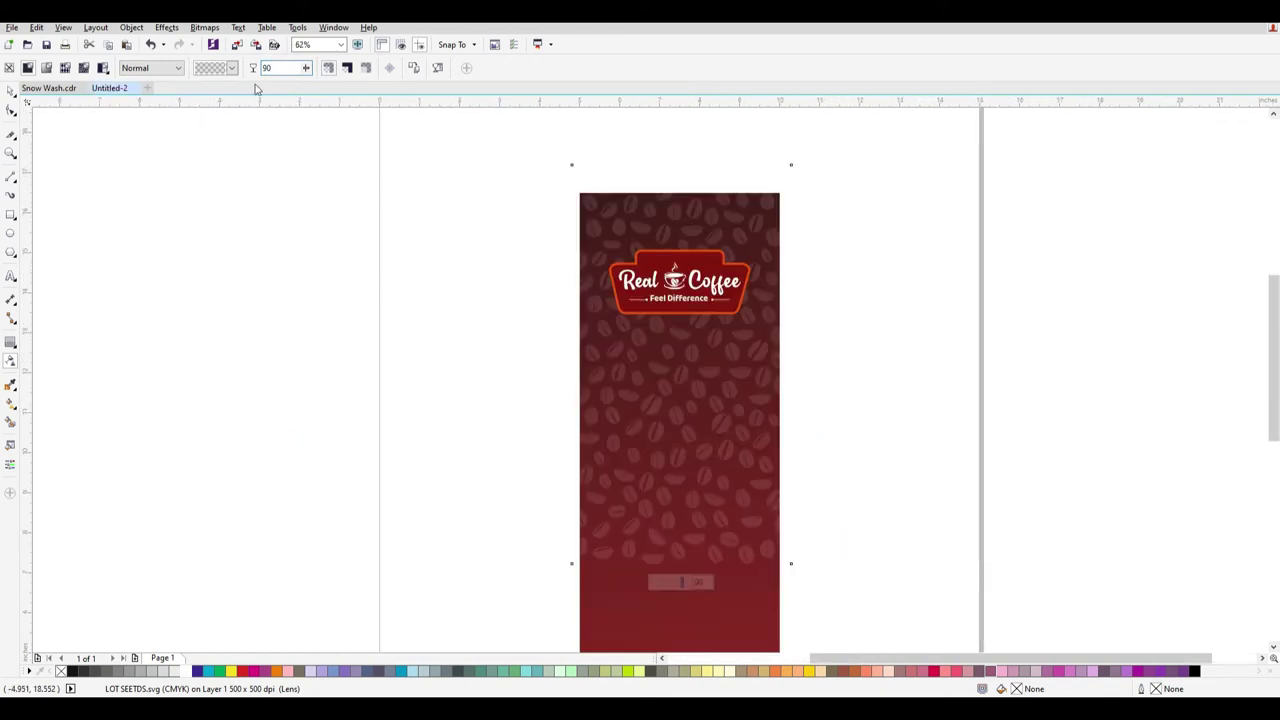
pyautogui.write('89')
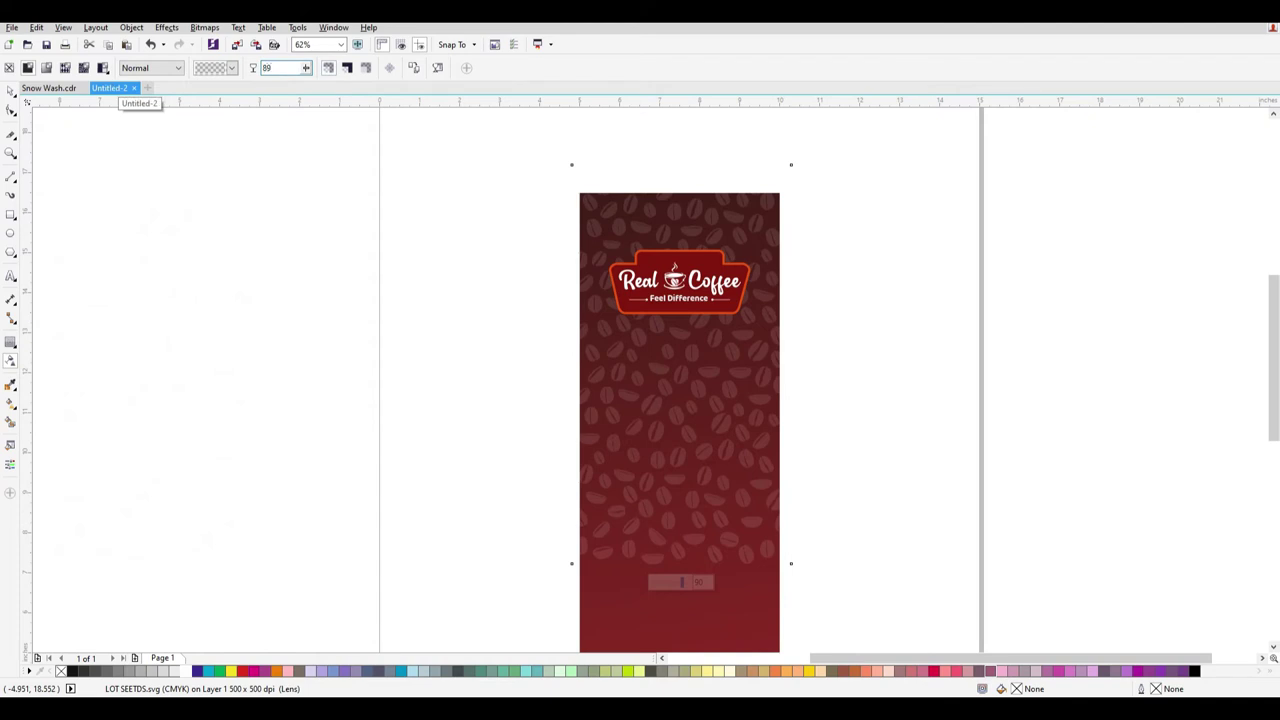
pyautogui.write('95')
pyautogui.press('Return')
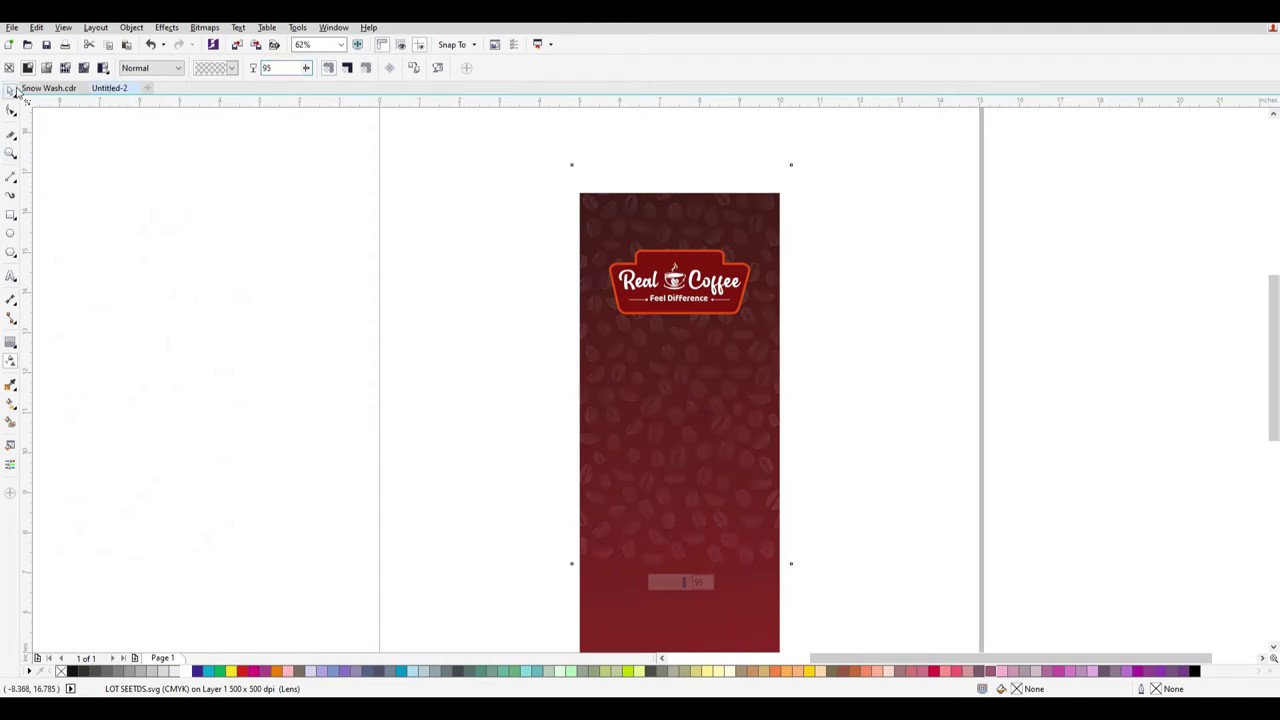
pyautogui.press('space')
pyautogui.hotkey('ctrl', 'z')
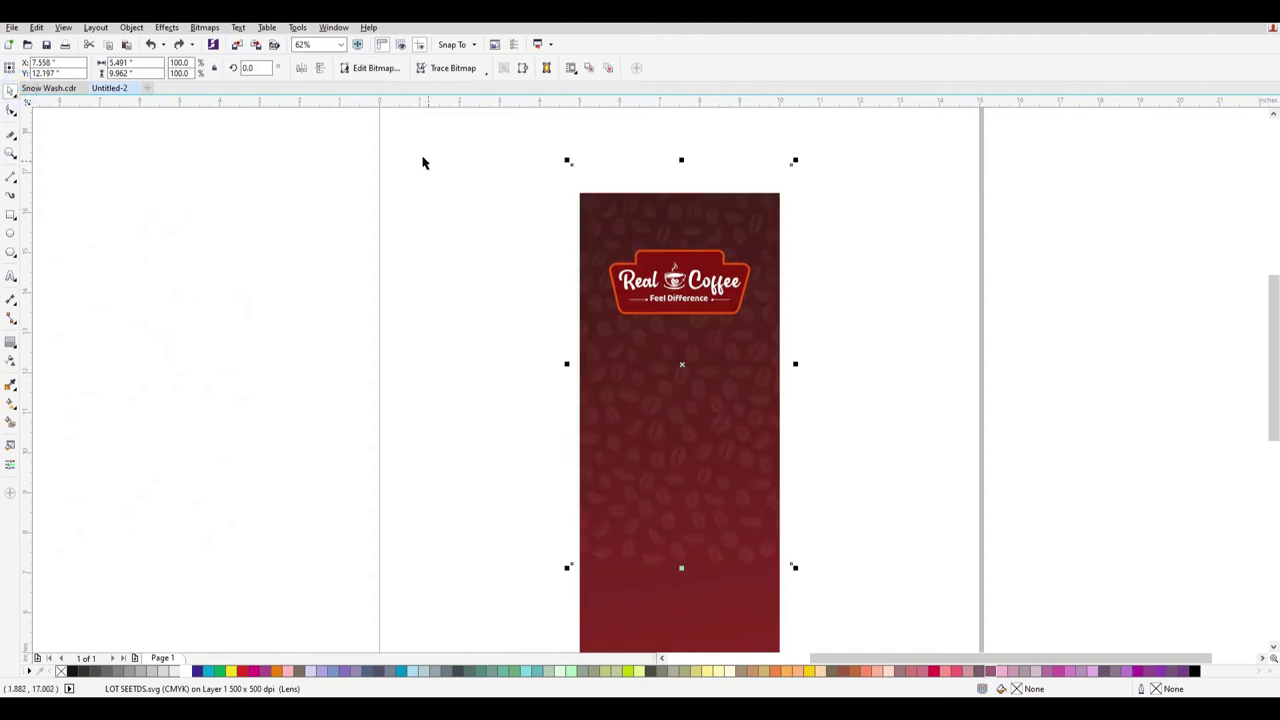
# Convert the faint bean pattern to a bitmap again with the current conversion settings.
pyautogui.click(205, 28)
pyautogui.click(224, 42)
pyautogui.press('Return')
# Apply a linear fountain transparency to the bean bitmap, fading it out from near the panel's top to around its middle.
pyautogui.click(10, 362)
pyautogui.moveTo(676, 309); pyautogui.dragTo(702, 465)
pyautogui.moveTo(676, 259); pyautogui.dragTo(702, 482)
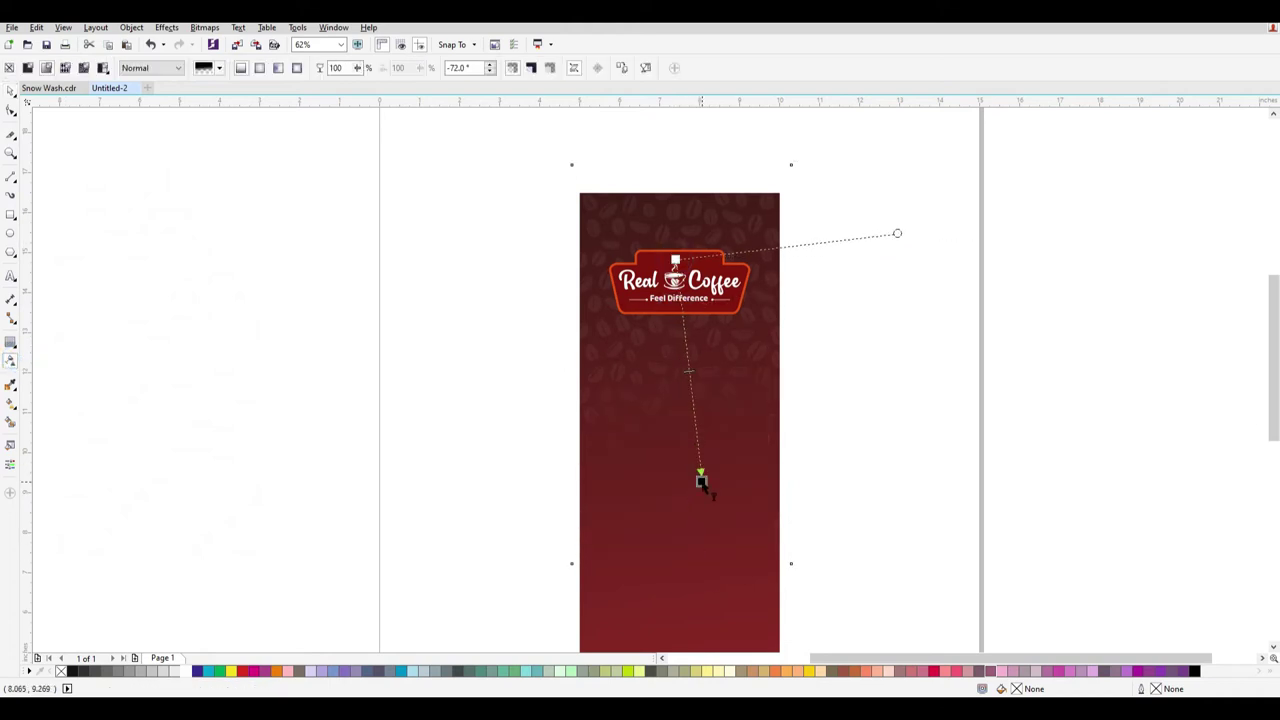
pyautogui.moveTo(636, 216); pyautogui.dragTo(680, 493)
pyautogui.click(10, 89)
pyautogui.click(331, 282)
# Centre the "Real Coffee" badge horizontally on the maroon panel.
pyautogui.moveTo(432, 140); pyautogui.dragTo(900, 495)
pyautogui.keyDown('shift'); pyautogui.click(730, 216); pyautogui.keyUp('shift')
pyautogui.press('c')
pyautogui.moveTo(904, 414); pyautogui.dragTo(446, 152)
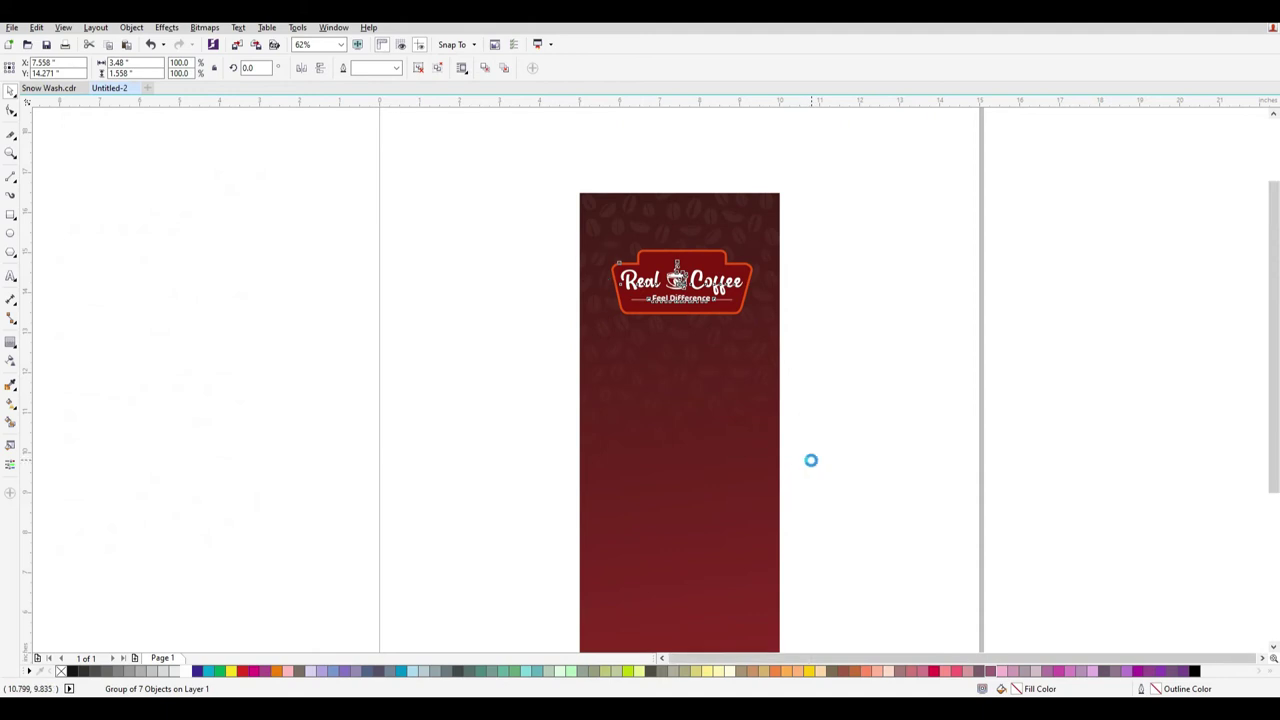
# Place the coffee cup and beans image on the panel's lower half, with the saucer overlapping the panel's right edge.
pyautogui.scroll(-2, 811, 460)
pyautogui.moveTo(310, 470); pyautogui.dragTo(751, 488)
pyautogui.moveTo(786, 542)
pyautogui.mouseDown()
pyautogui.moveTo(830, 592)
pyautogui.moveTo(765, 512)
pyautogui.moveTo(762, 532)
pyautogui.moveTo(778, 537)
pyautogui.mouseUp()
pyautogui.click(890, 524)
pyautogui.scroll(2, 806, 391)
pyautogui.moveTo(1270, 343); pyautogui.dragTo(1270, 411)
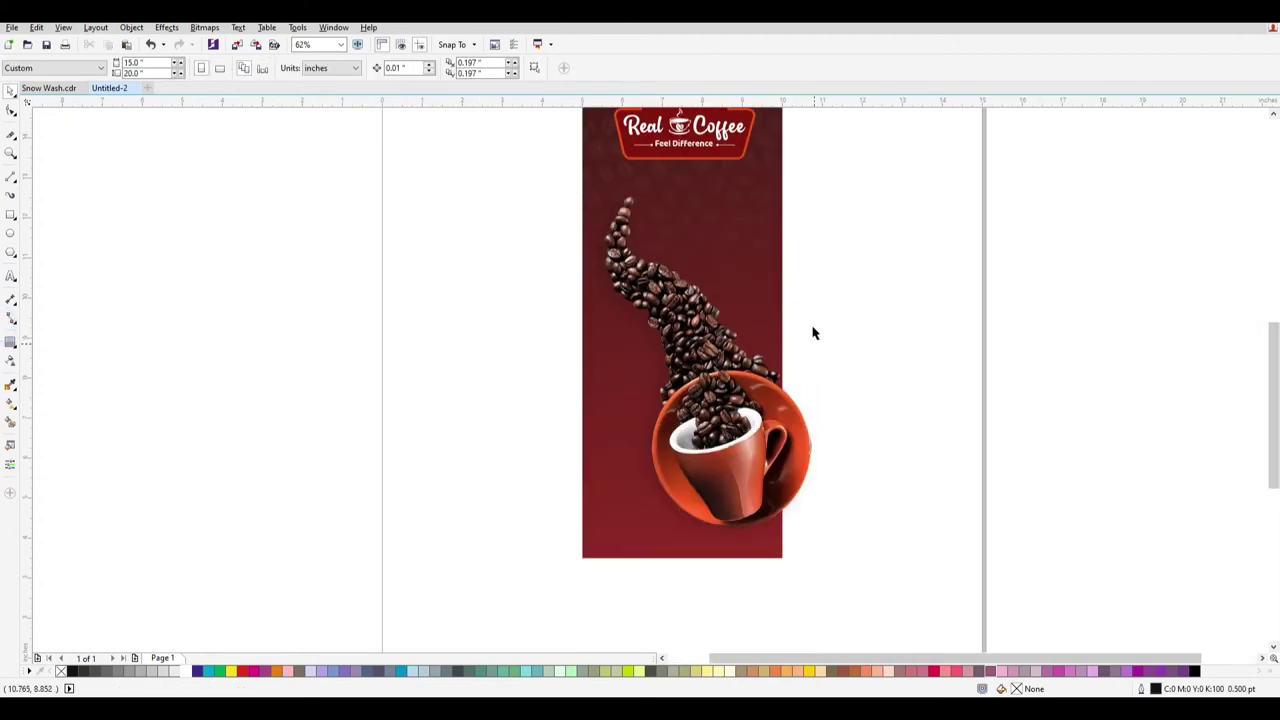
pyautogui.moveTo(1273, 450); pyautogui.dragTo(1273, 406)
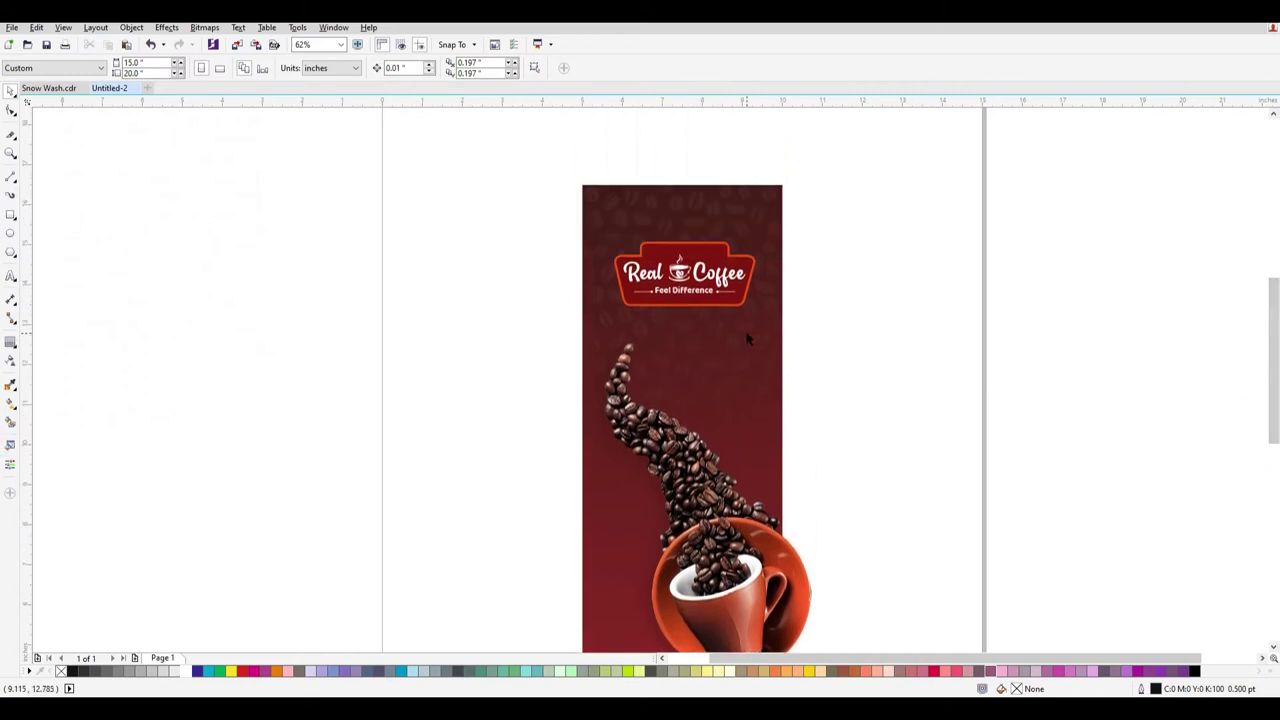
# Draw a rectangle about 2.53 by 0.53 inches below the badge, without outline and filled with peach C0 M20 Y40 K0.
pyautogui.scroll(2, 748, 340)
pyautogui.scroll(2, 606, 315)
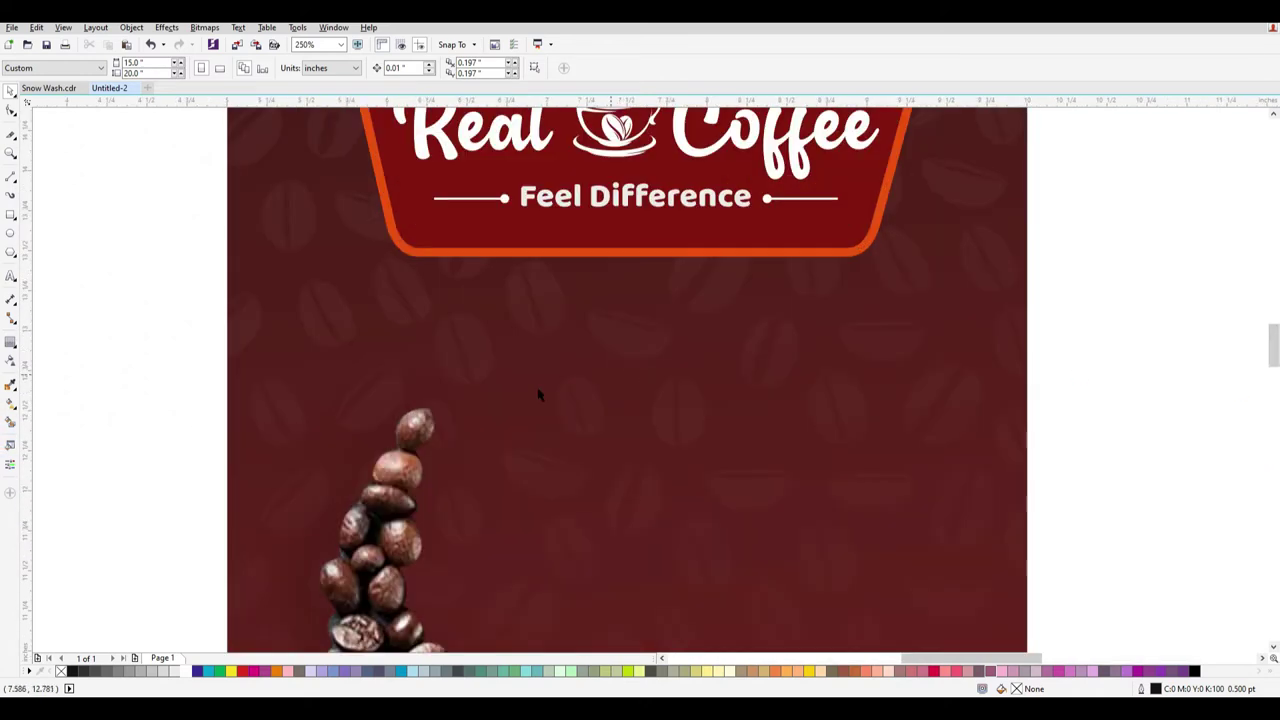
pyautogui.click(12, 216)
pyautogui.moveTo(478, 310)
pyautogui.mouseDown()
pyautogui.moveTo(794, 486)
pyautogui.moveTo(851, 409)
pyautogui.moveTo(883, 395)
pyautogui.mouseUp()
pyautogui.moveTo(824, 439); pyautogui.dragTo(826, 441)
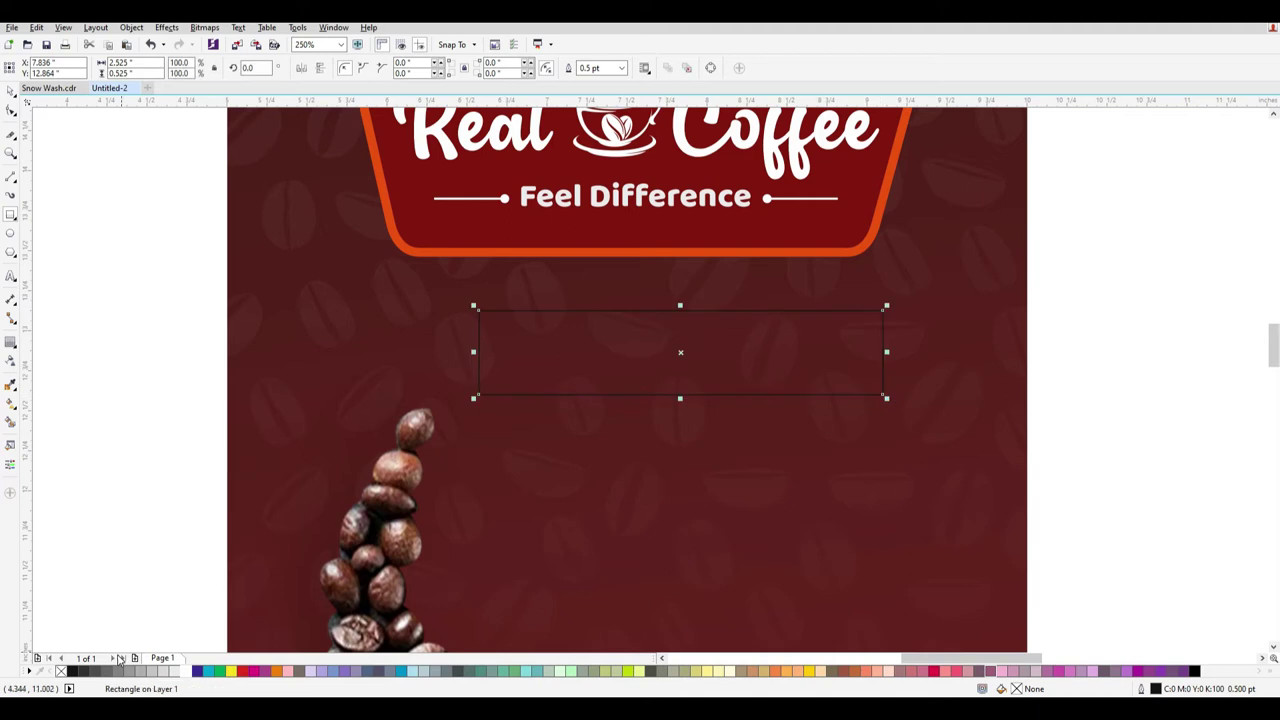
pyautogui.rightClick(62, 671)
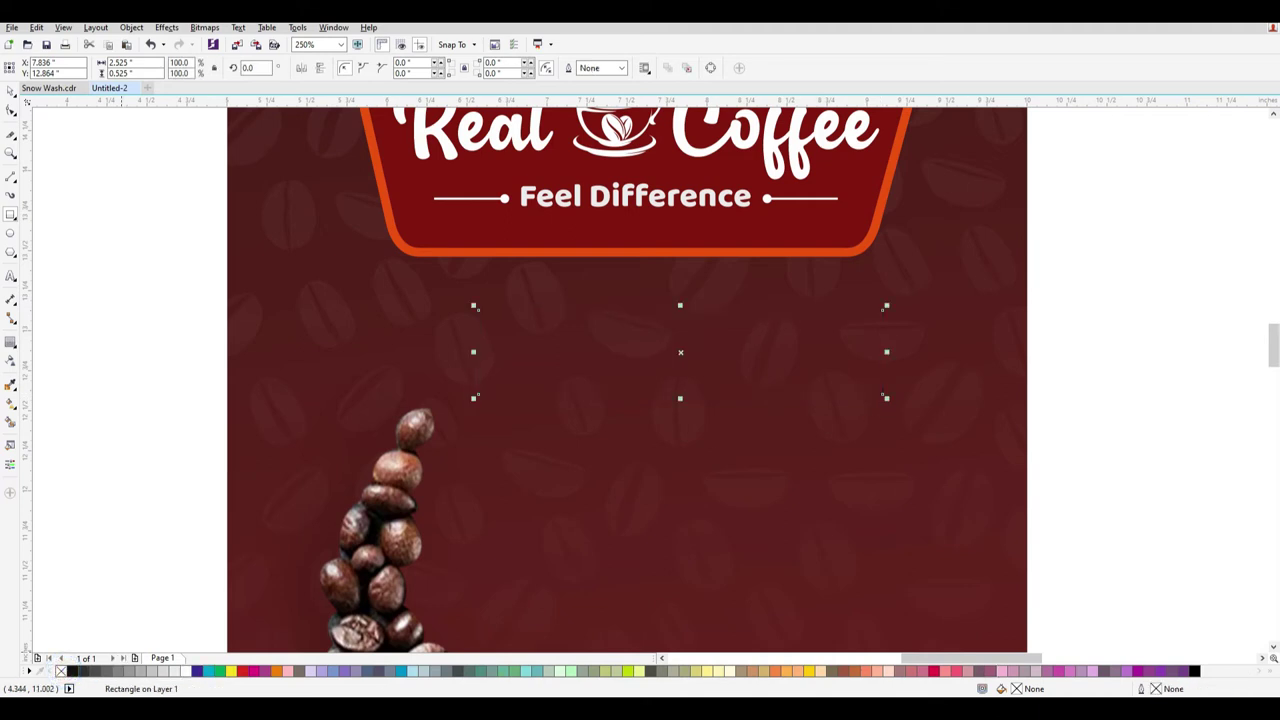
pyautogui.click(820, 672)
# Centre the peach rectangle horizontally on the panel.
pyautogui.click(9, 92)
pyautogui.click(771, 371)
pyautogui.keyDown('shift'); pyautogui.click(940, 330); pyautogui.keyUp('shift')
pyautogui.press('c')
pyautogui.click(1087, 449)
# Draw a horizontal 2-point line about 2.77 inches long just inside the peach rectangle's upper edge and give it a dashed style.
pyautogui.click(748, 369)
pyautogui.scroll(2, 679, 360)
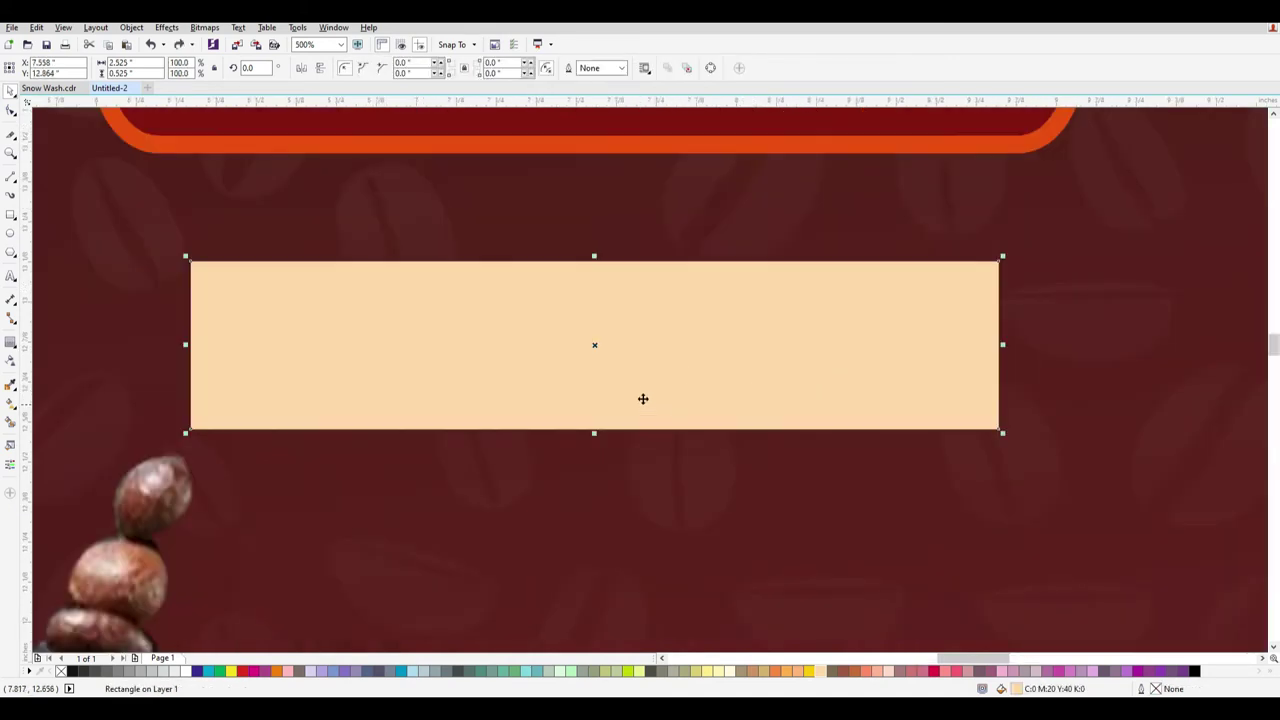
pyautogui.click(16, 186)
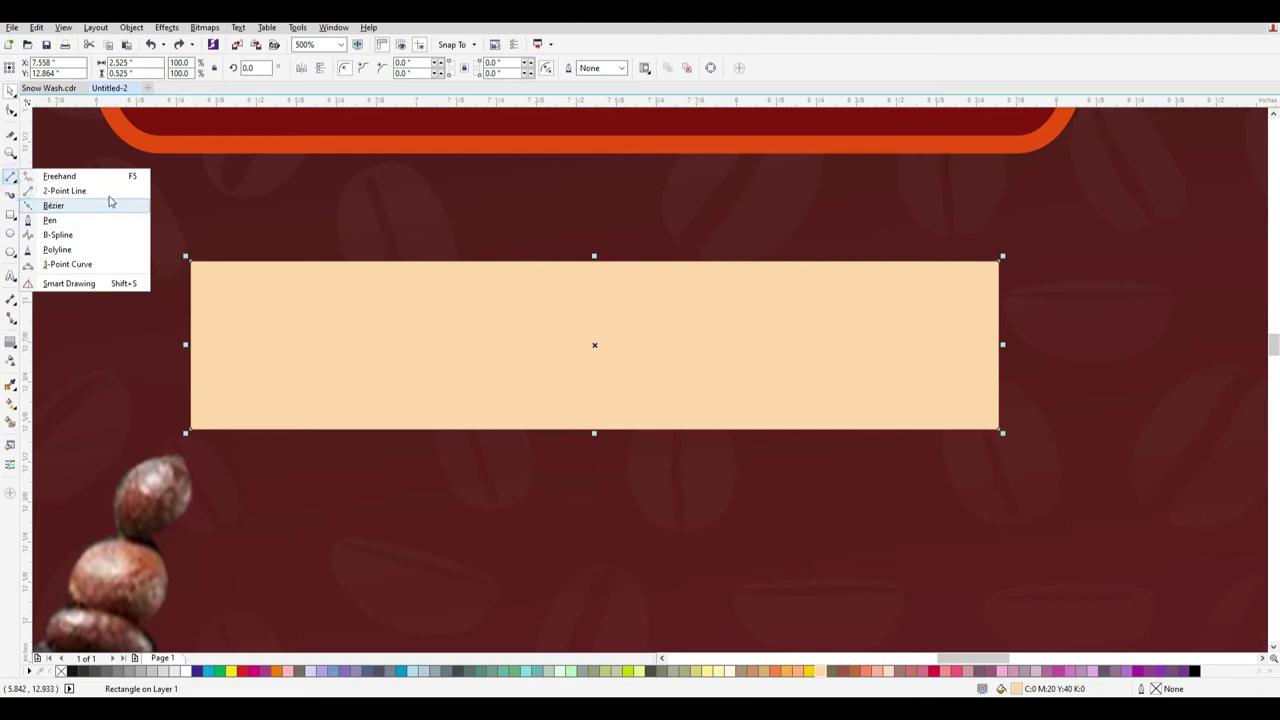
pyautogui.click(100, 193)
pyautogui.moveTo(156, 286); pyautogui.dragTo(1042, 295)
pyautogui.click(447, 68)
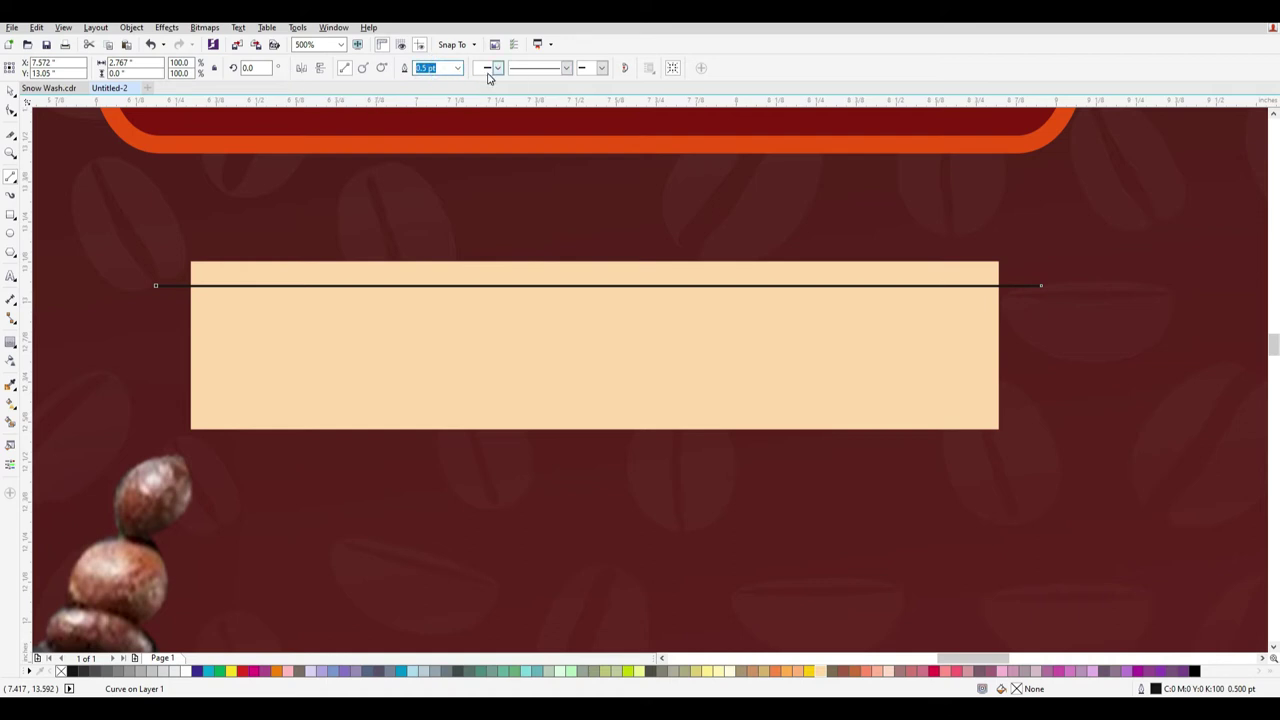
pyautogui.click(567, 70)
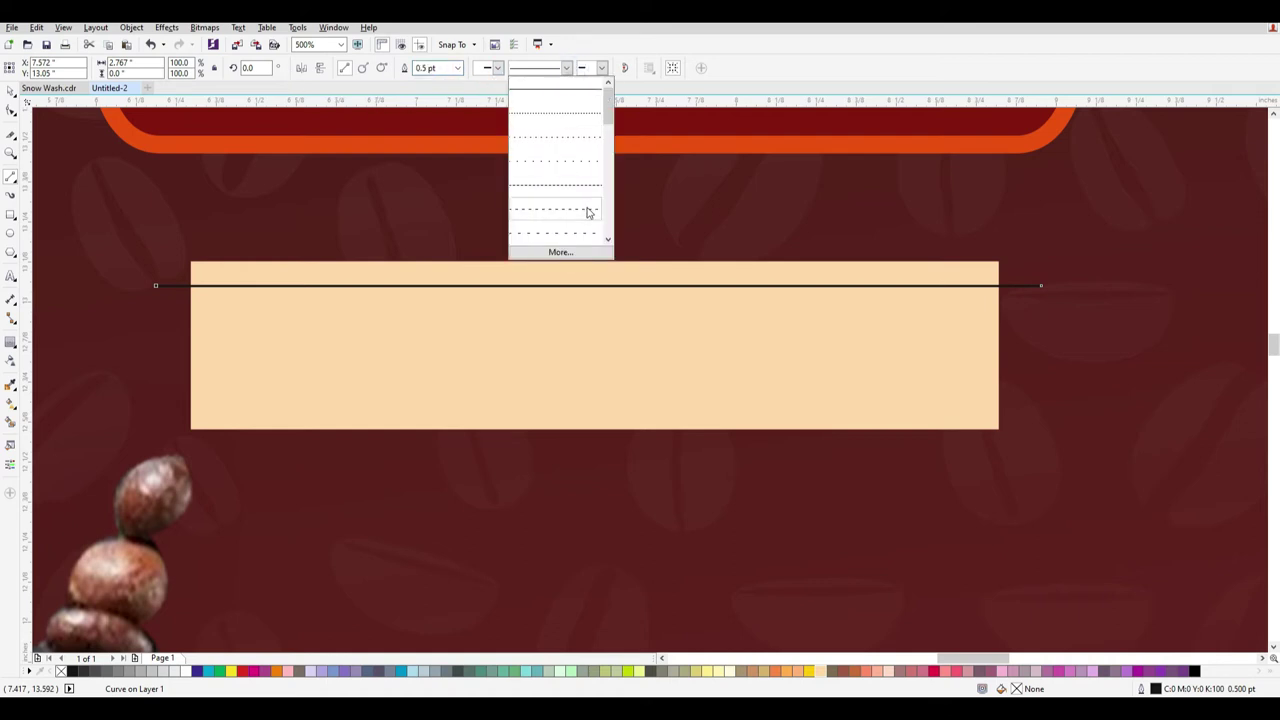
pyautogui.click(575, 188)
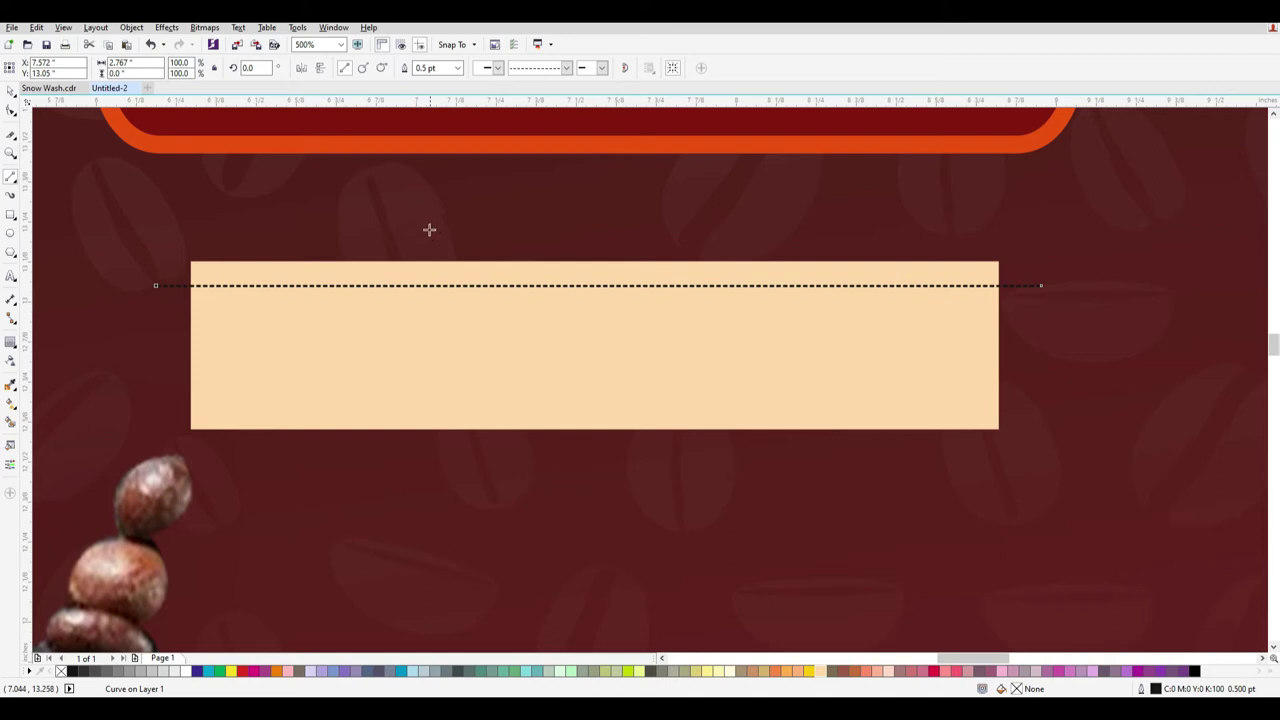
# Set the dashed line's width to 0.75 pt and copy it down to just inside the rectangle's lower edge.
pyautogui.write('1')
pyautogui.press('Return')
pyautogui.click(425, 68)
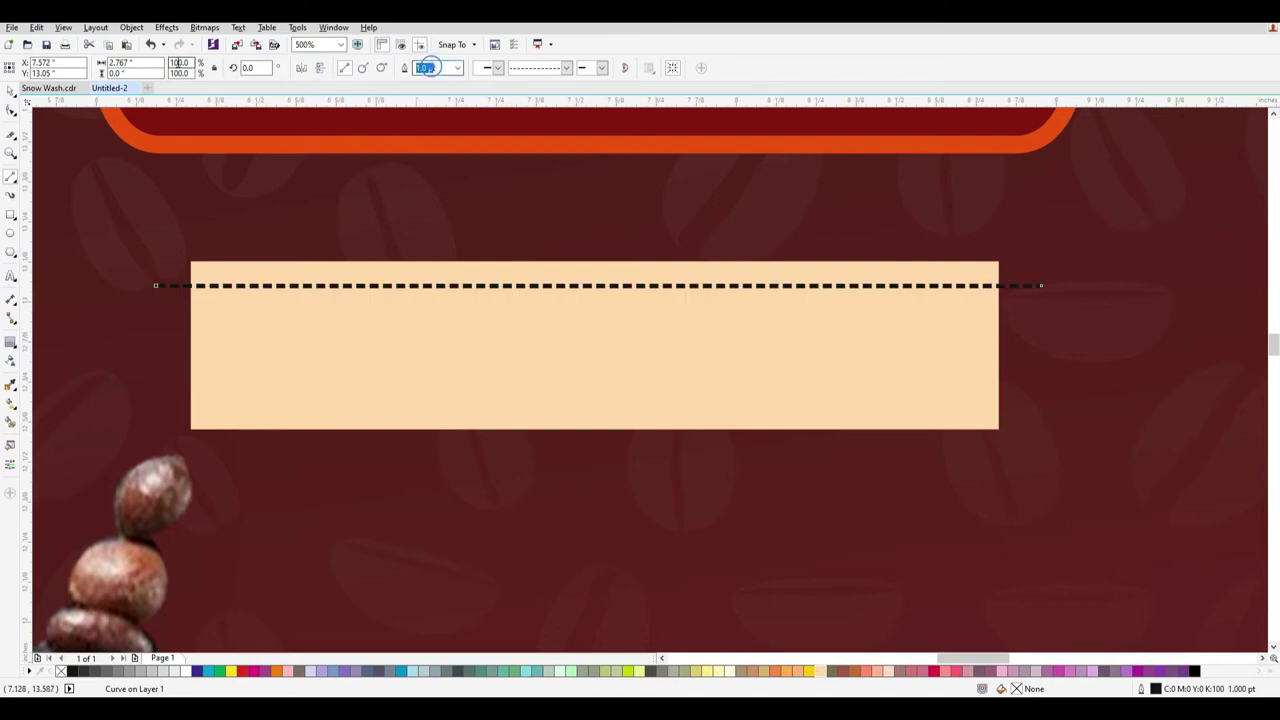
pyautogui.write('.75')
pyautogui.press('Return')
pyautogui.click(11, 90)
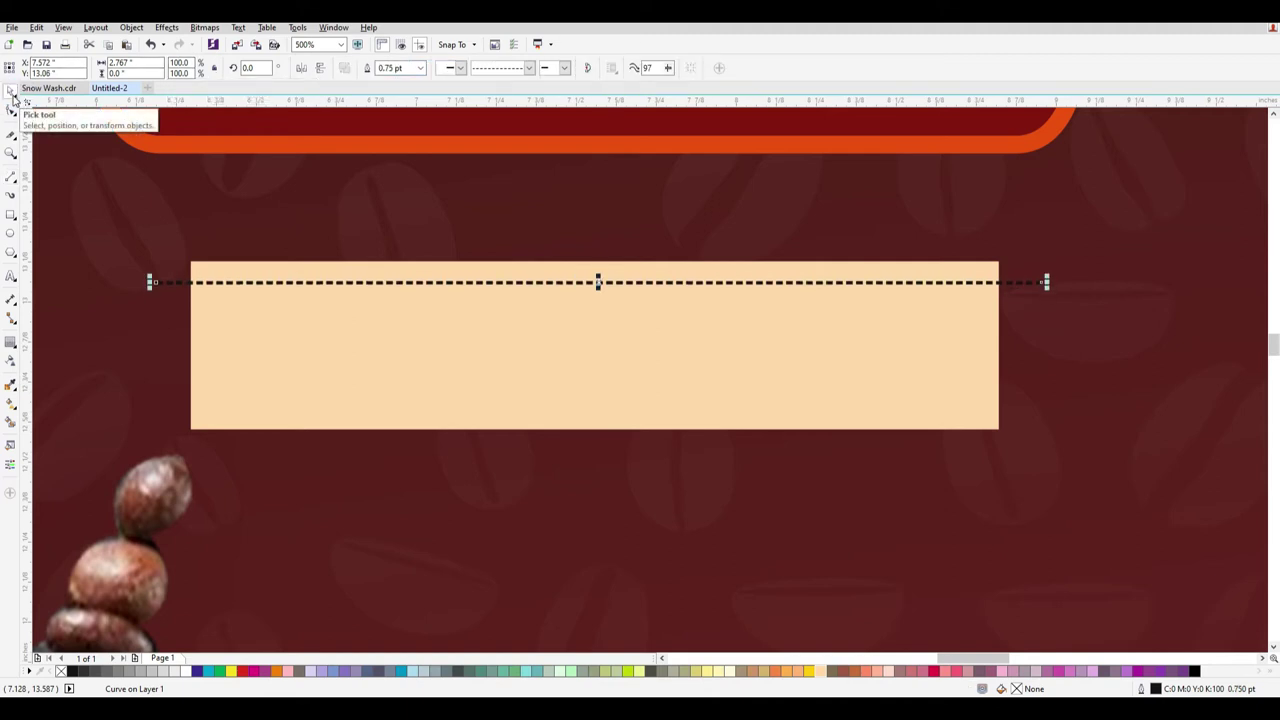
pyautogui.moveTo(599, 284); pyautogui.dragTo(598, 411)
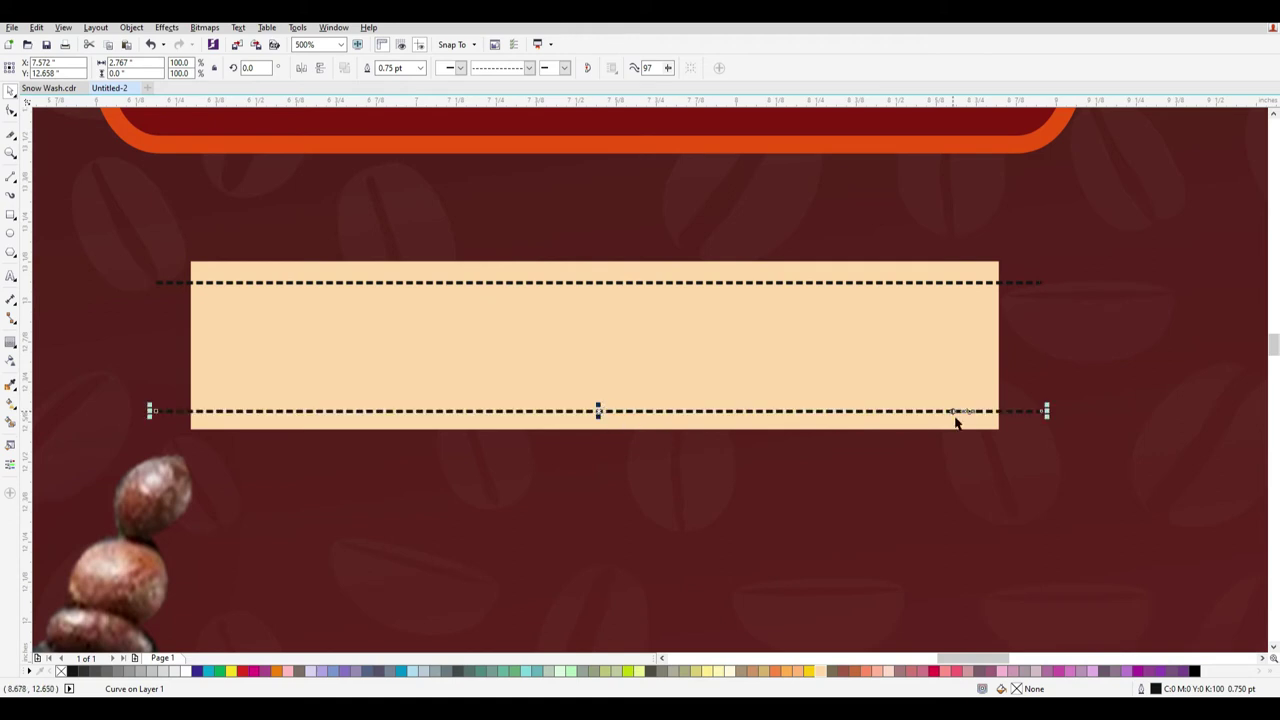
# Sample the badge's dark red and apply it to the outlines of both dashed lines.
pyautogui.scroll(-1, 256, 318)
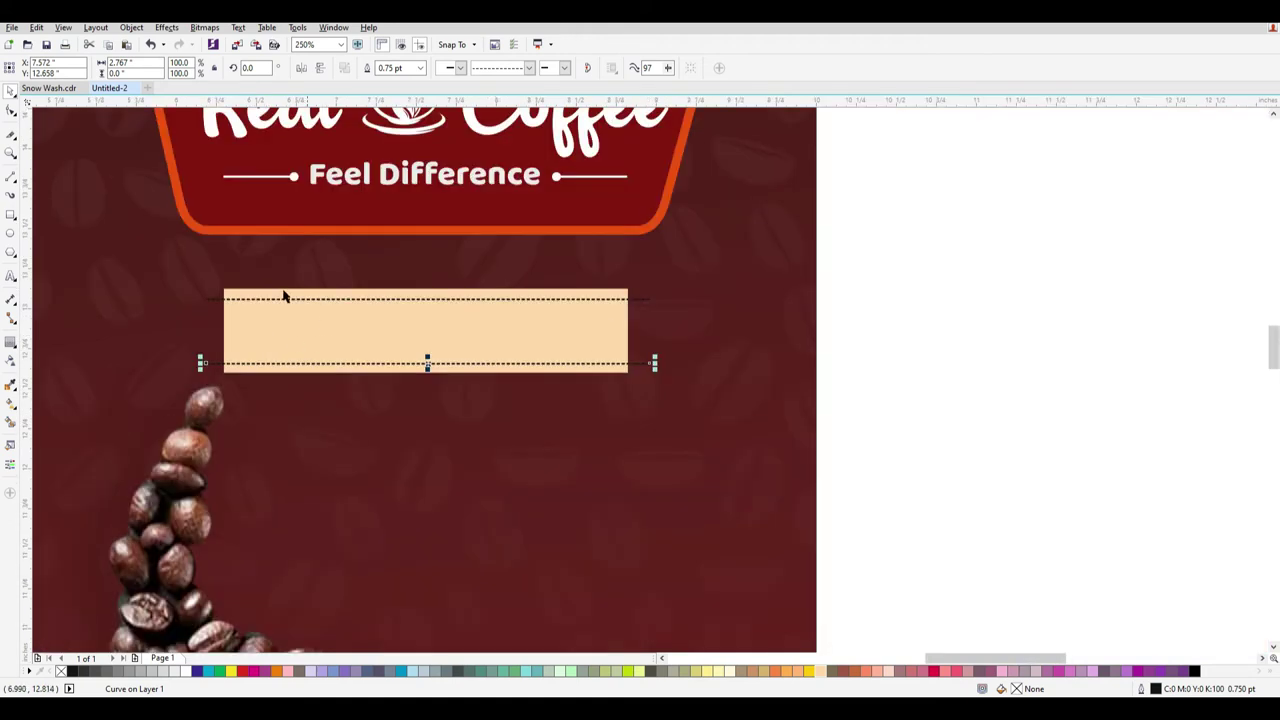
pyautogui.click(10, 386)
pyautogui.click(362, 208)
pyautogui.scroll(1, 473, 381)
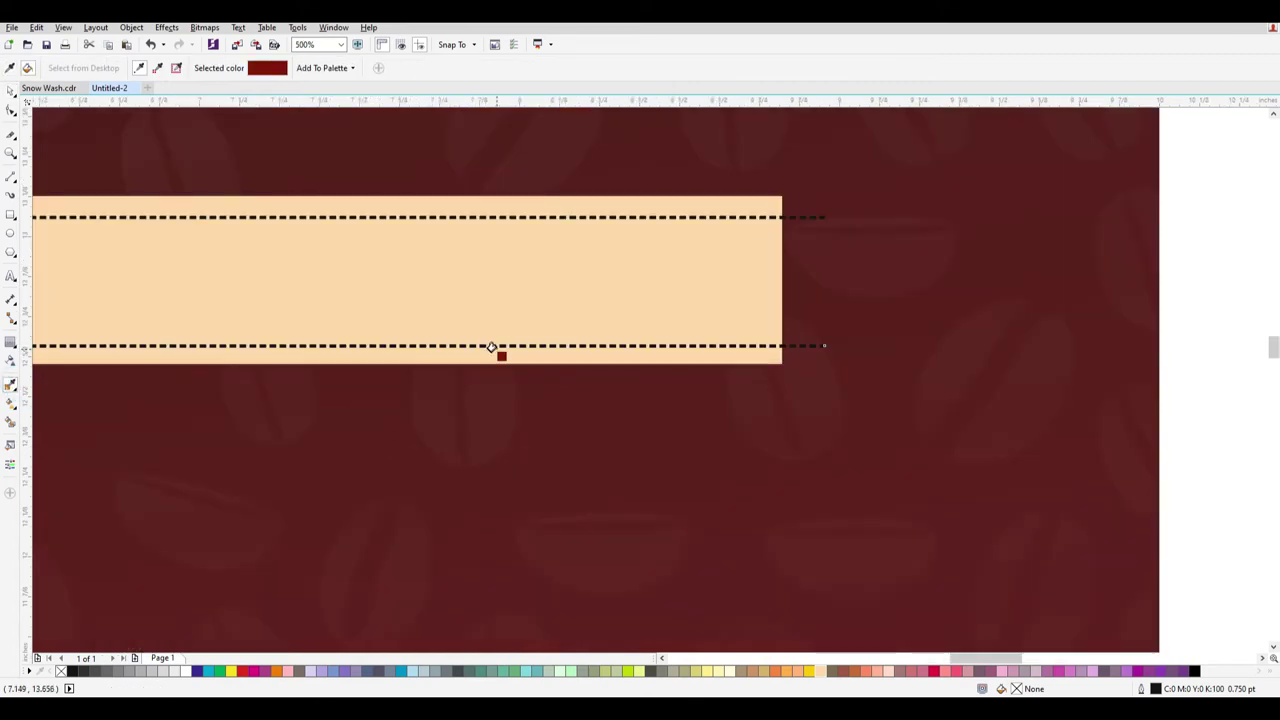
pyautogui.click(494, 344)
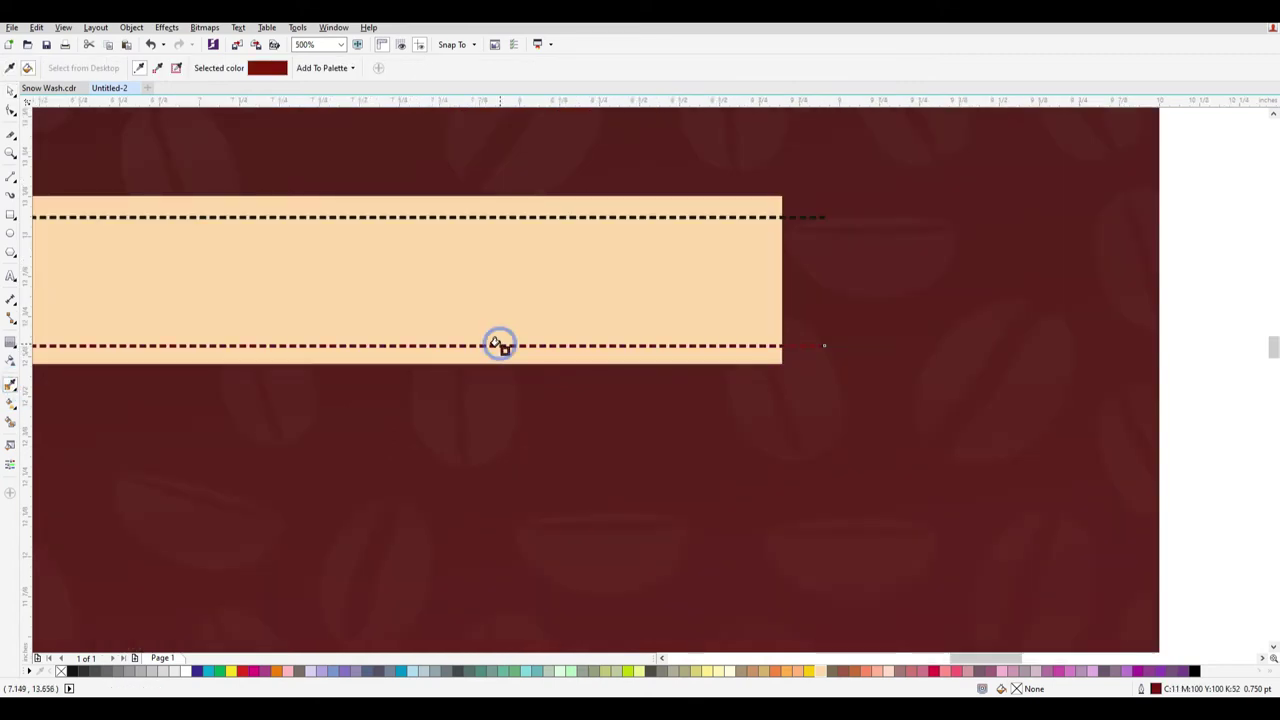
pyautogui.click(608, 217)
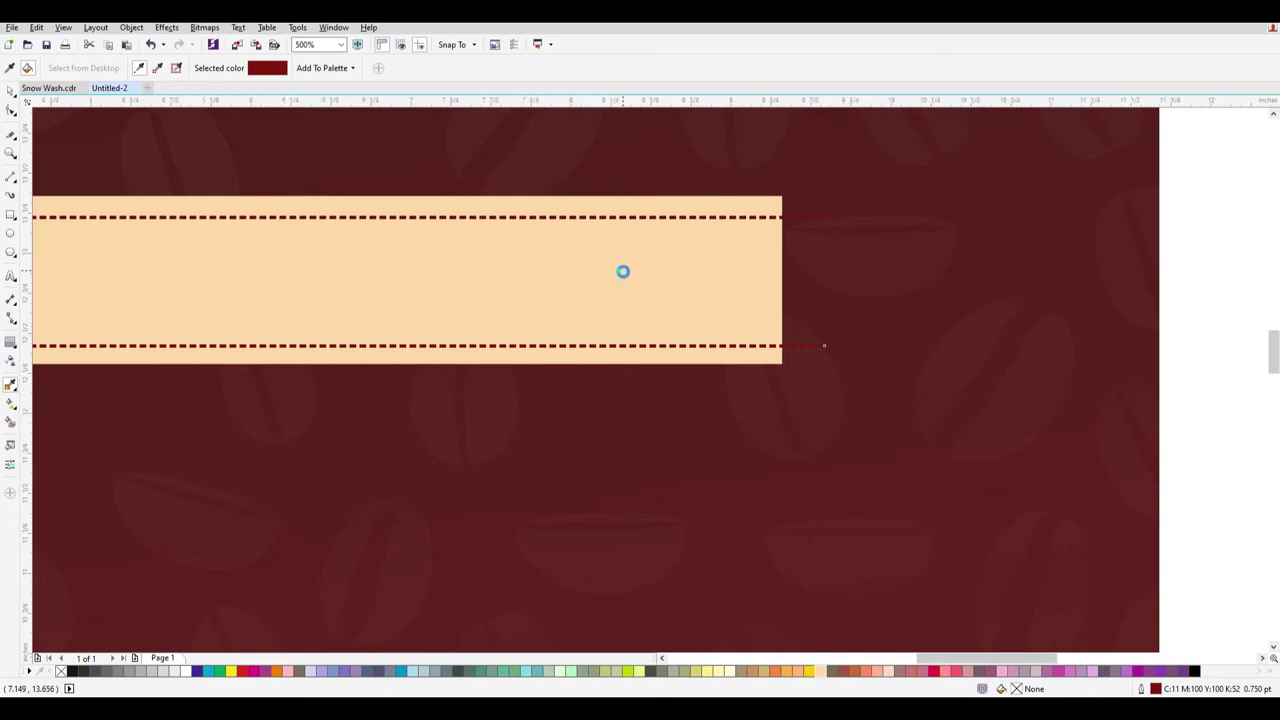
# Lock the coffee cup image in place so the dashed line ends can be selected.
pyautogui.scroll(-1, 623, 271)
pyautogui.click(15, 90)
pyautogui.doubleClick(1016, 376)
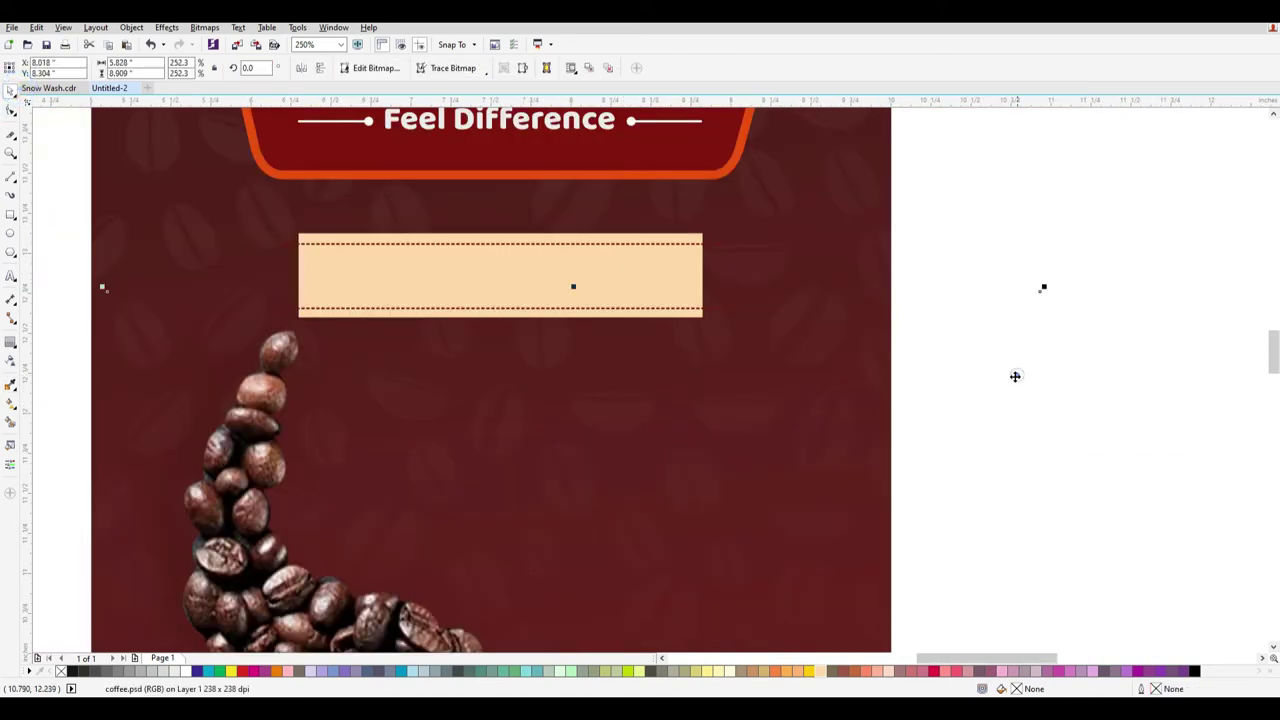
pyautogui.click(715, 310)
pyautogui.click(983, 374)
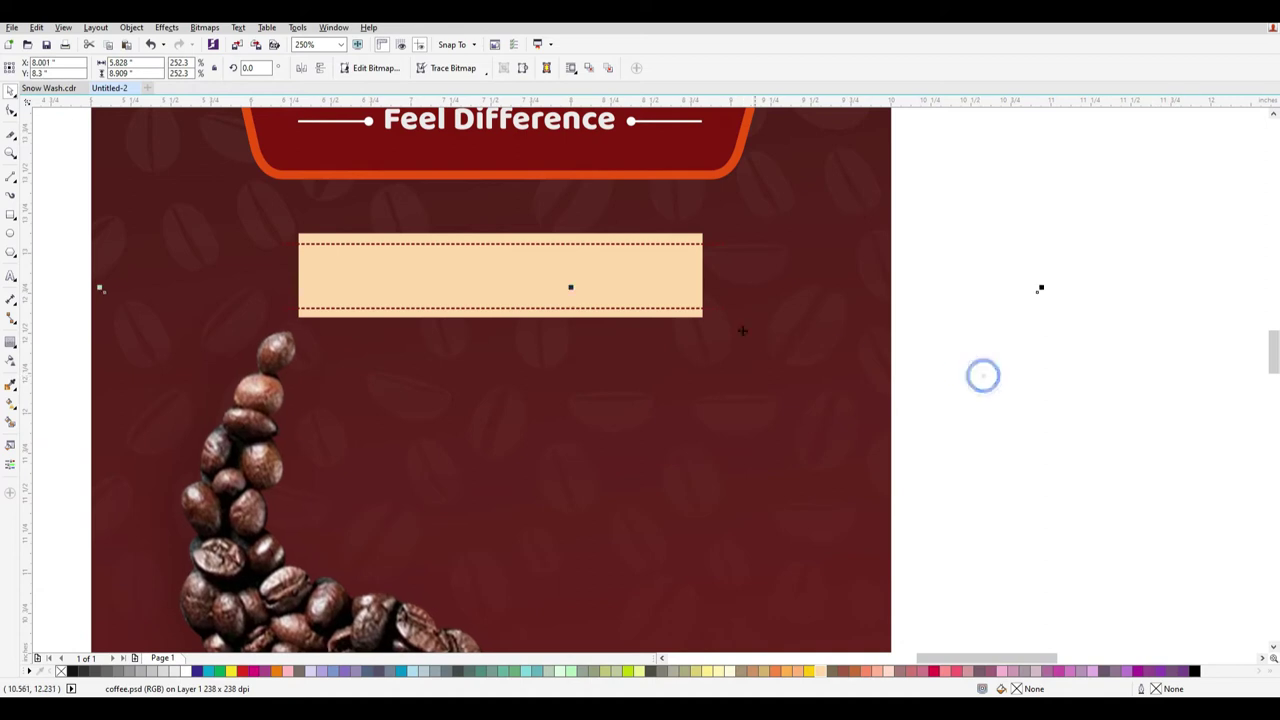
pyautogui.rightClick(262, 430)
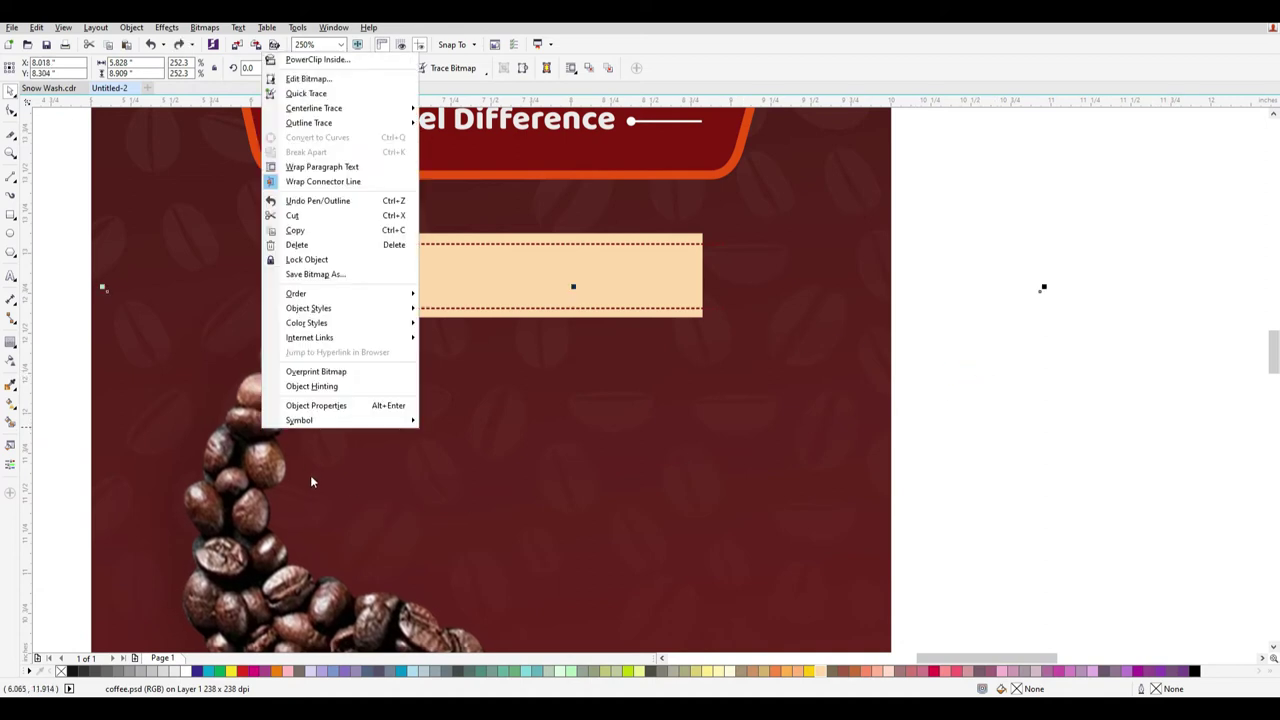
pyautogui.click(368, 263)
pyautogui.click(1126, 438)
# PowerClip the two dashed lines inside the peach rectangle.
pyautogui.click(718, 310)
pyautogui.rightClick(713, 243)
pyautogui.click(745, 250)
pyautogui.click(1036, 380)
pyautogui.click(630, 282)
pyautogui.moveTo(570, 280); pyautogui.dragTo(567, 241)
pyautogui.hotkey('ctrl', 'z')
pyautogui.click(997, 323)
pyautogui.click(517, 266)
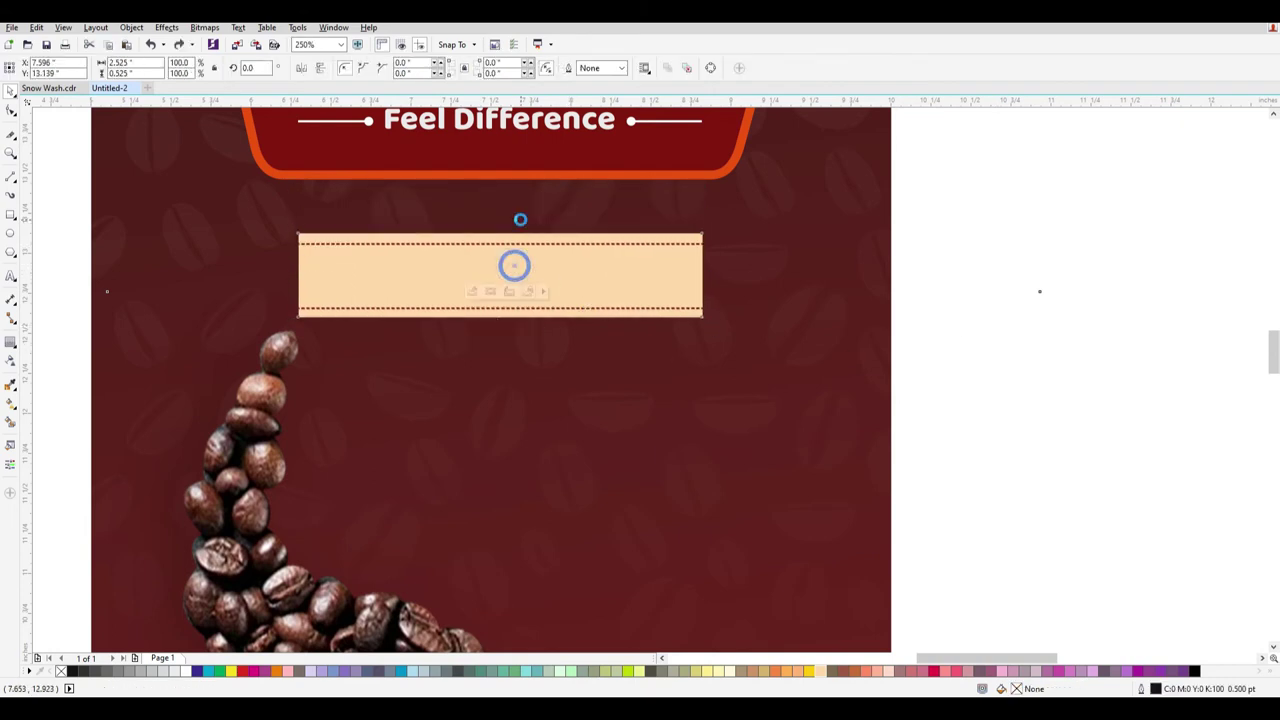
pyautogui.moveTo(556, 279); pyautogui.dragTo(563, 246)
pyautogui.hotkey('ctrl', 'z')
# Apply a linear fountain fill across the rectangle from peach at the left to golden C0 M42 Y100 K23 at the right.
pyautogui.press('g')
pyautogui.moveTo(336, 278); pyautogui.dragTo(656, 277)
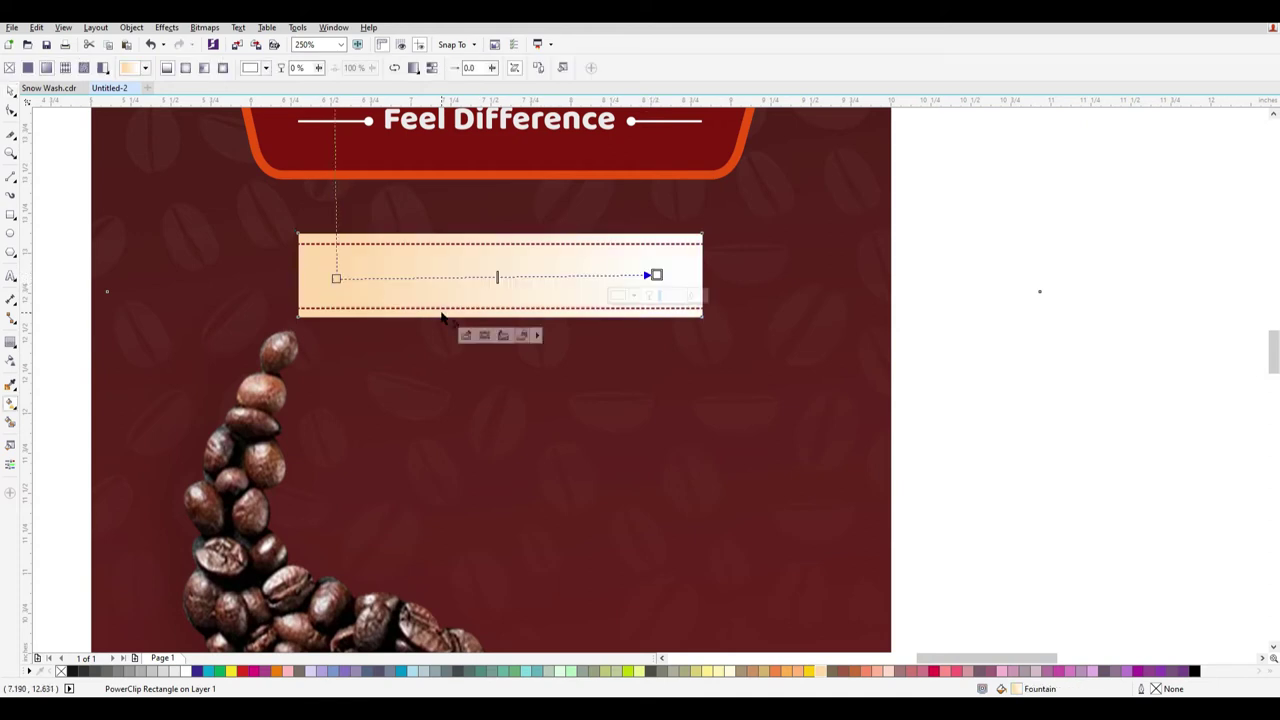
pyautogui.click(626, 295)
pyautogui.moveTo(680, 386); pyautogui.dragTo(650, 426)
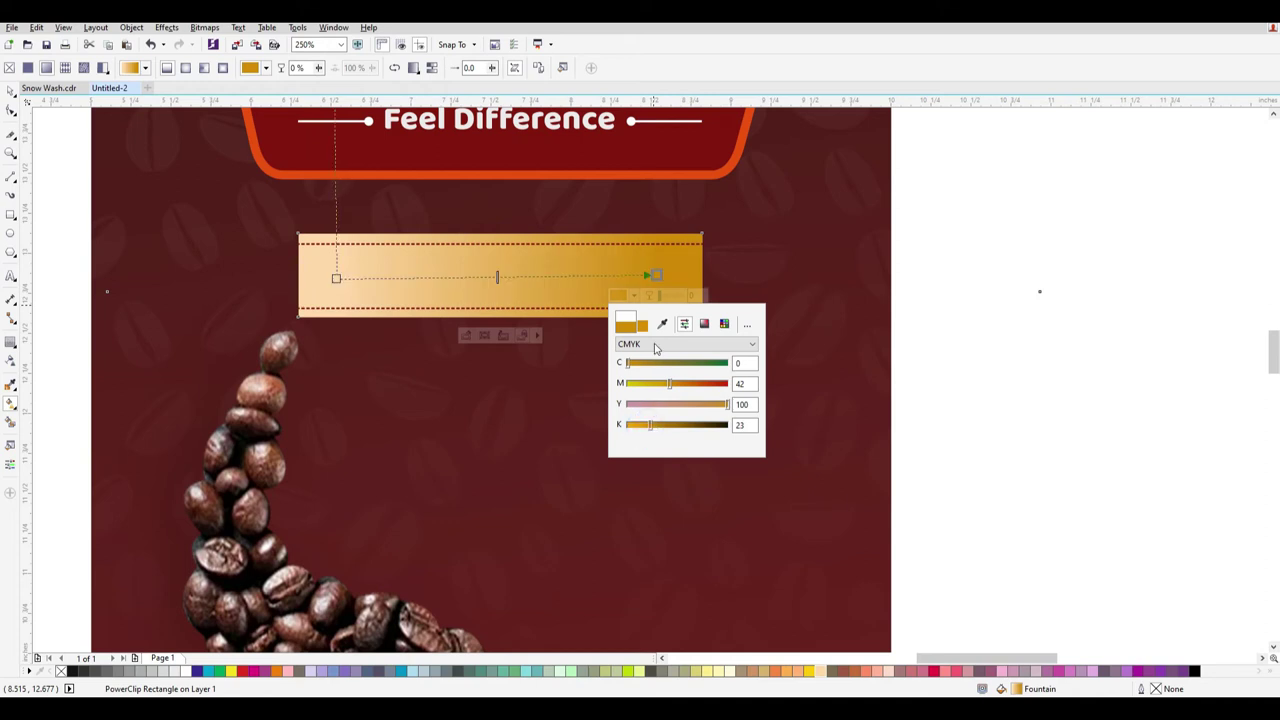
# Set the gold strip's fountain fill to Repeat and Mirror and shorten and tilt its gradient into repeating diagonal bands.
pyautogui.click(663, 240)
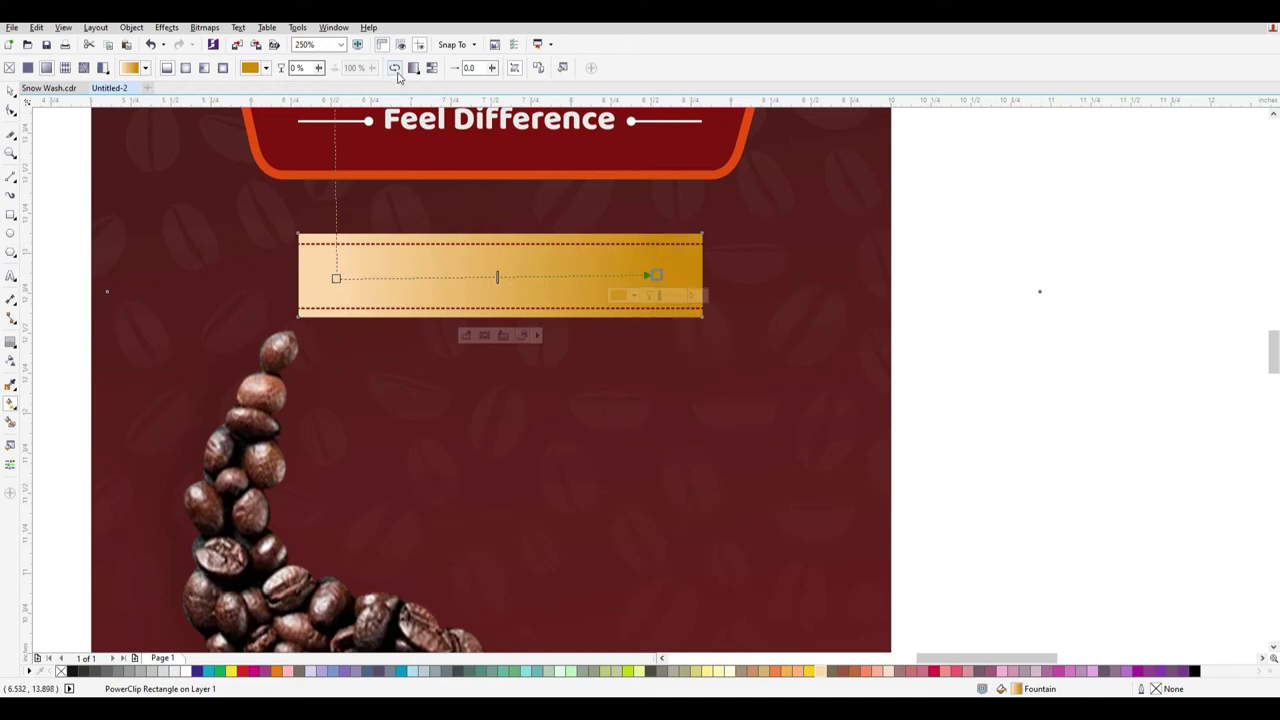
pyautogui.click(430, 68)
pyautogui.click(418, 68)
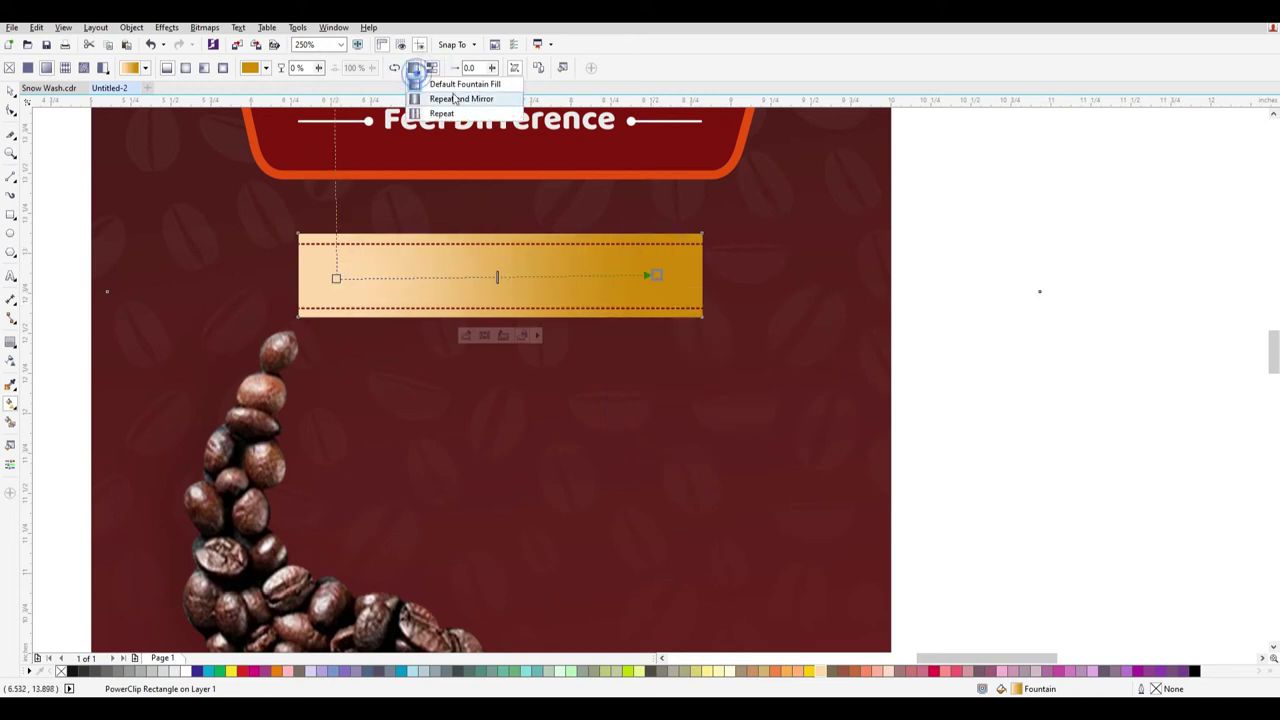
pyautogui.click(457, 100)
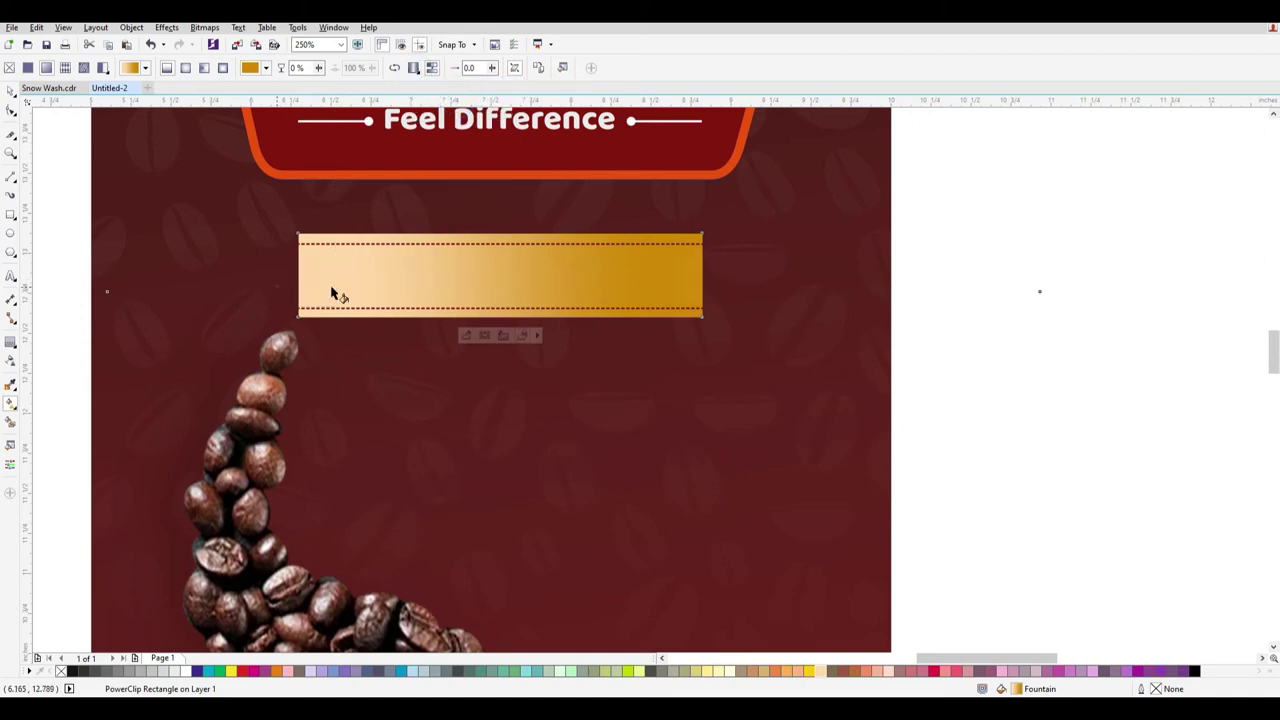
pyautogui.moveTo(276, 286); pyautogui.dragTo(375, 284)
pyautogui.moveTo(300, 262); pyautogui.dragTo(380, 276)
pyautogui.moveTo(308, 234); pyautogui.dragTo(374, 283)
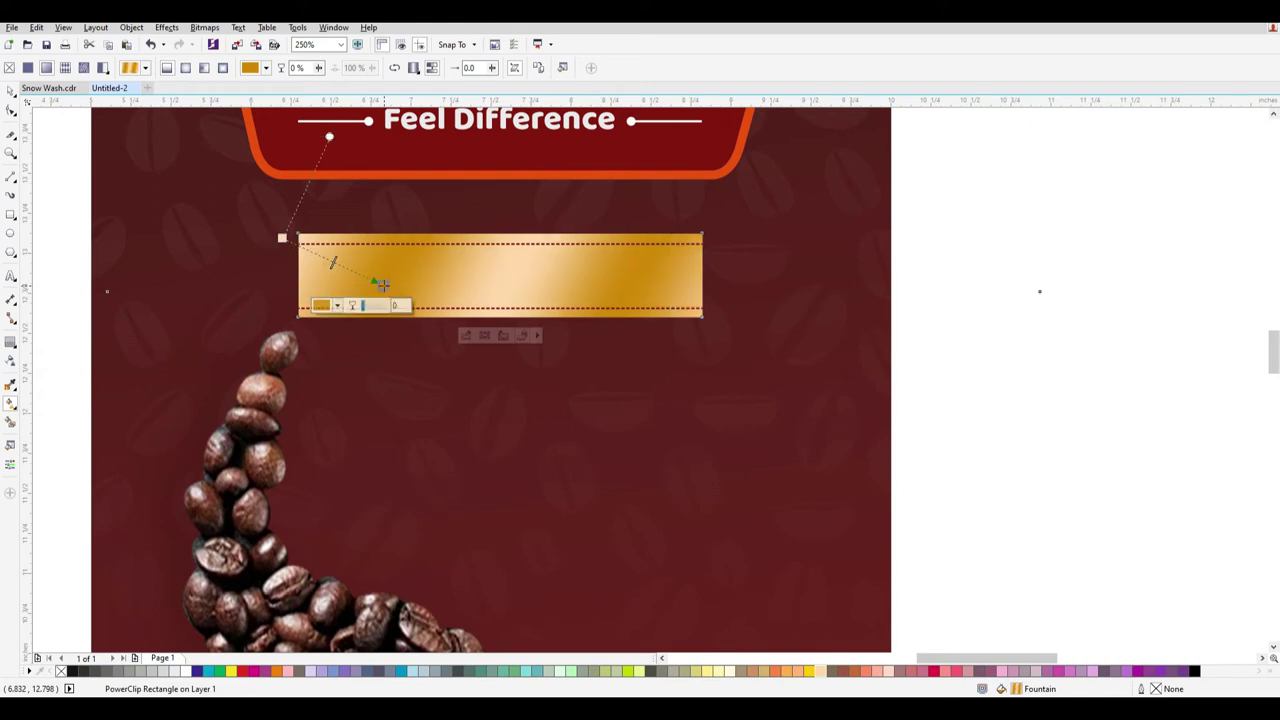
pyautogui.click(11, 90)
pyautogui.moveTo(579, 295); pyautogui.dragTo(631, 309)
pyautogui.hotkey('ctrl', 'z')
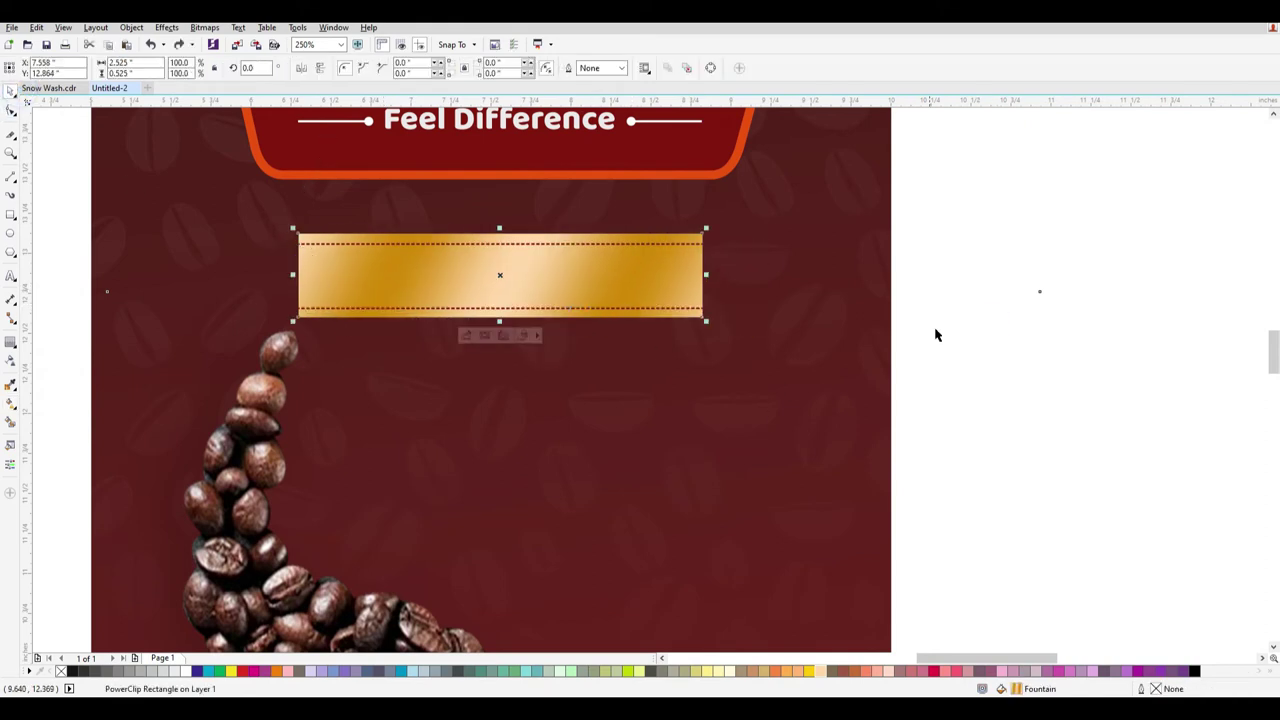
pyautogui.click(943, 393)
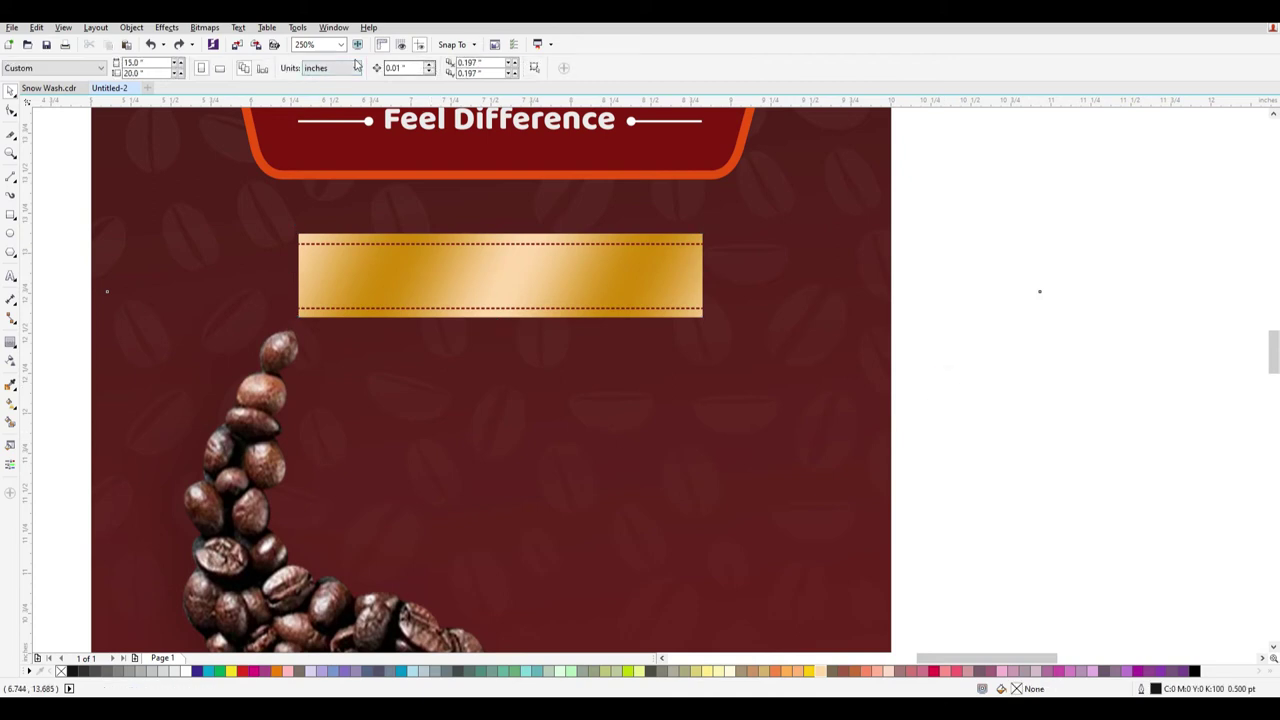
# Add the artistic text "Supreme Quality" on the maroon area below the gold strip.
pyautogui.click(12, 277)
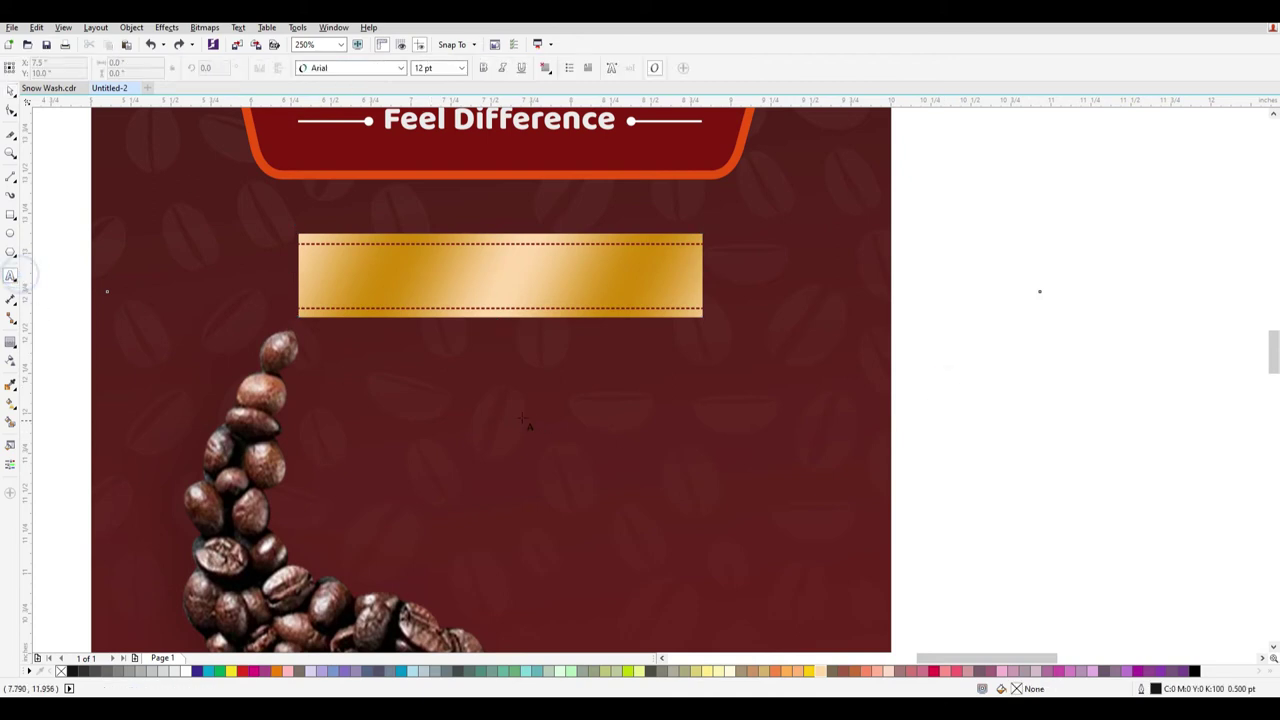
pyautogui.click(496, 408)
pyautogui.write('Supre')
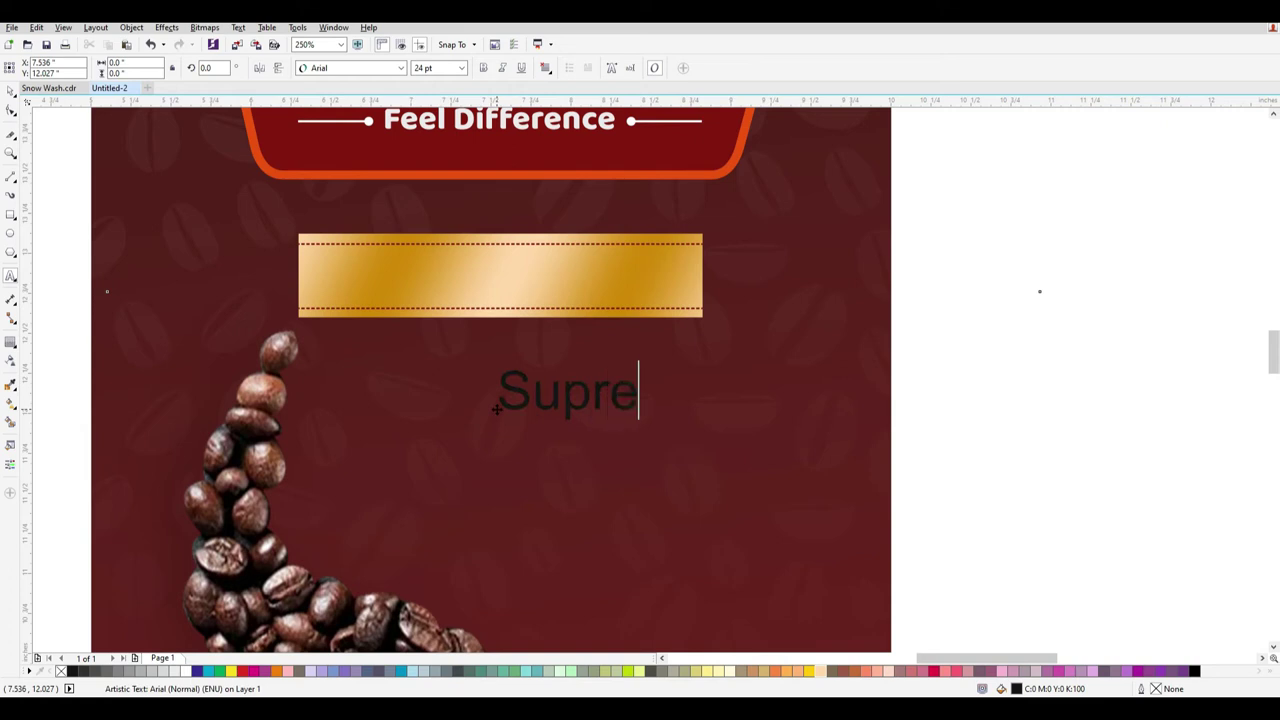
pyautogui.write('me Qualityy')
pyautogui.press('BackSpace')
pyautogui.press('BackSpace')
pyautogui.press('BackSpace')
pyautogui.write('ty')
pyautogui.hotkey('ctrl', 'a')
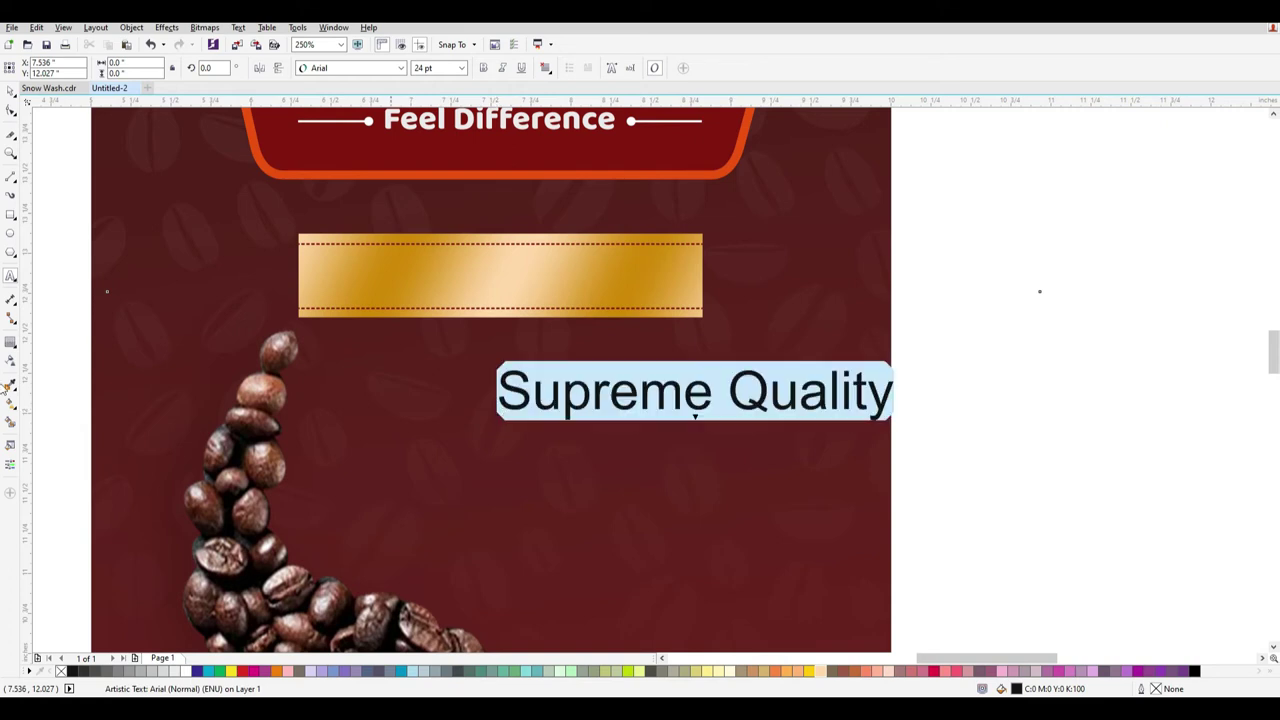
pyautogui.click(9, 91)
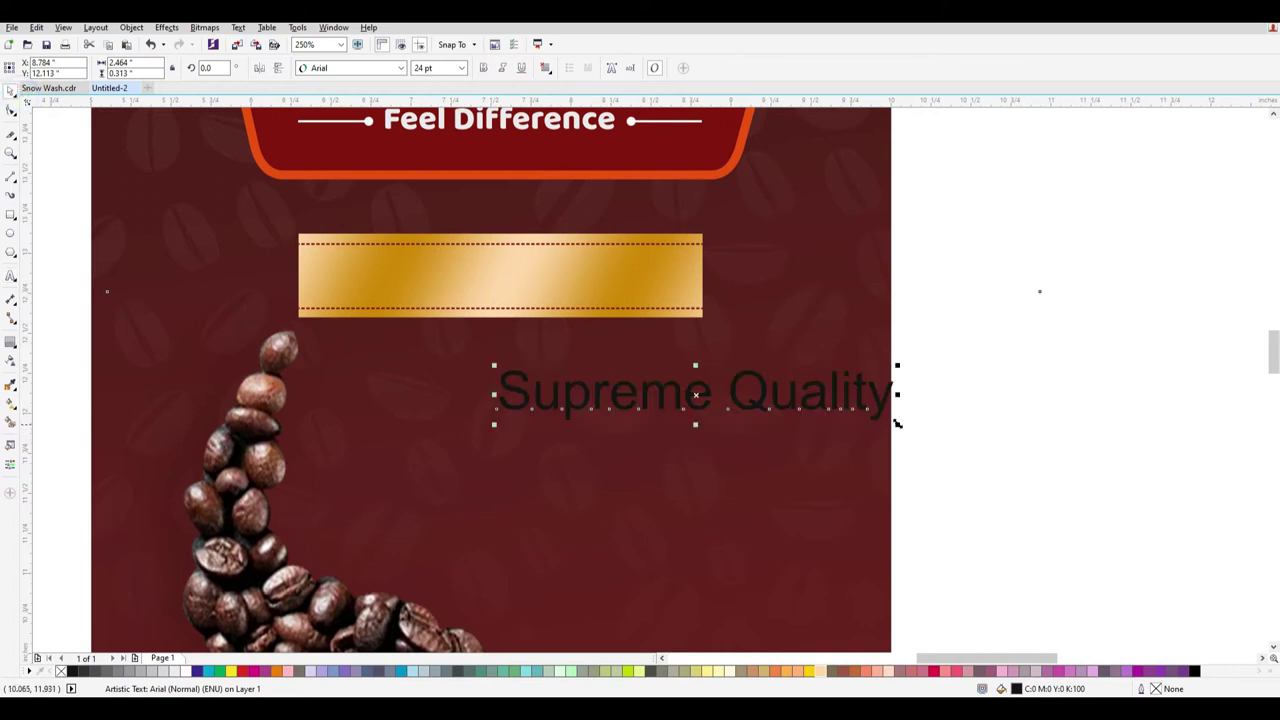
# Shrink the "Supreme Quality" text to about 10.6 pt and centre it on the gold strip.
pyautogui.moveTo(896, 424); pyautogui.dragTo(657, 305)
pyautogui.keyDown('shift'); pyautogui.click(628, 277); pyautogui.keyUp('shift')
pyautogui.press('e')
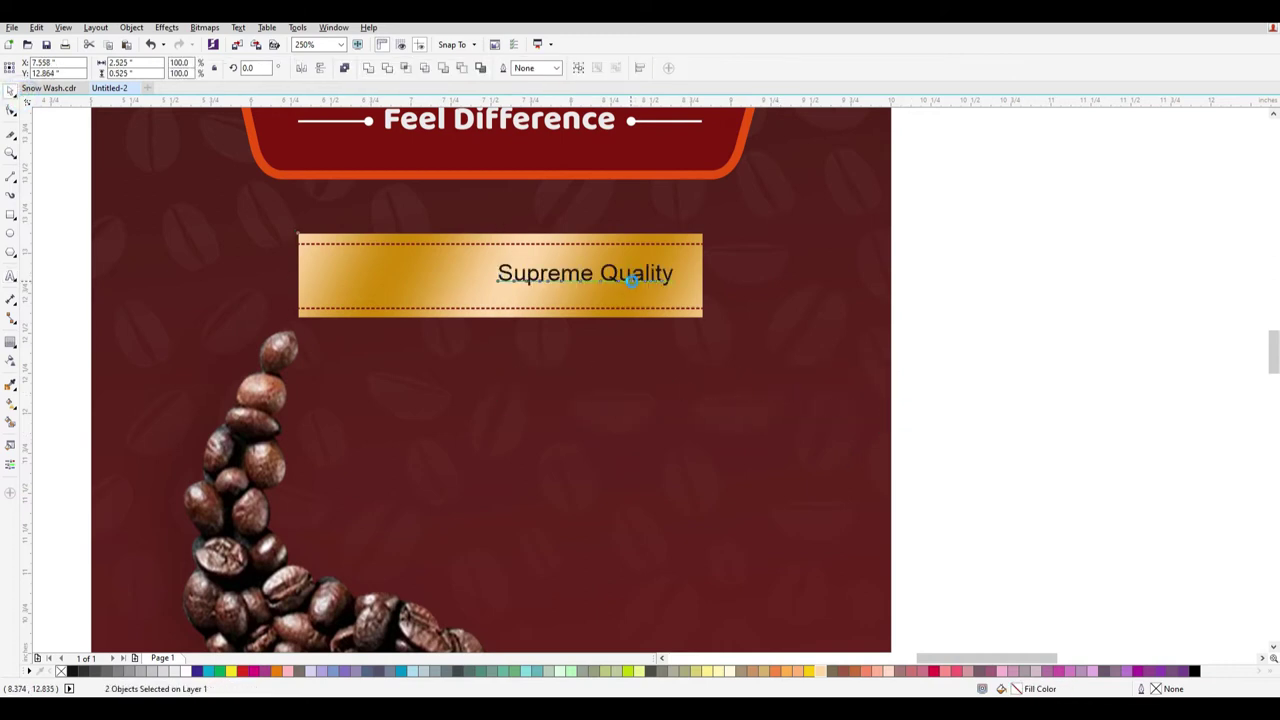
pyautogui.press('c')
pyautogui.click(986, 380)
# Enlarge the "Supreme Quality" text to about 12.1 pt and centre it on the strip again.
pyautogui.click(550, 275)
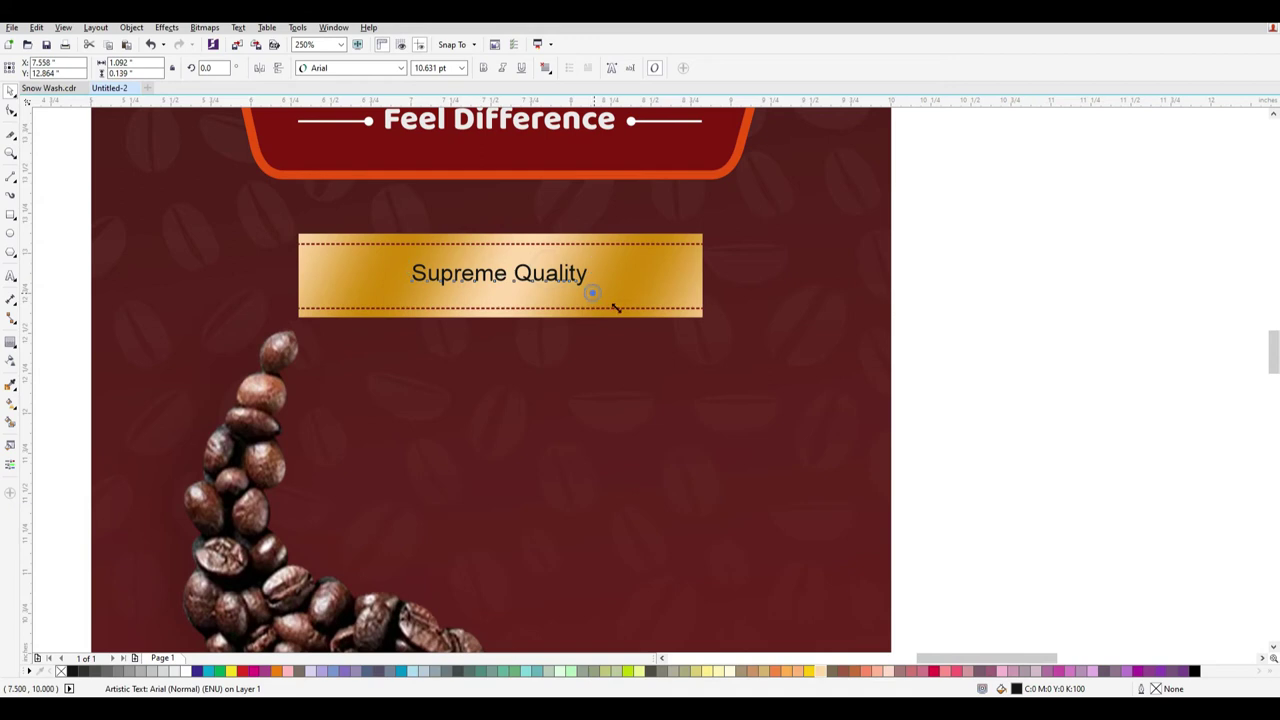
pyautogui.moveTo(592, 293); pyautogui.dragTo(616, 308)
pyautogui.keyDown('shift'); pyautogui.click(643, 275); pyautogui.keyUp('shift')
pyautogui.press('e')
pyautogui.press('c')
pyautogui.click(1020, 373)
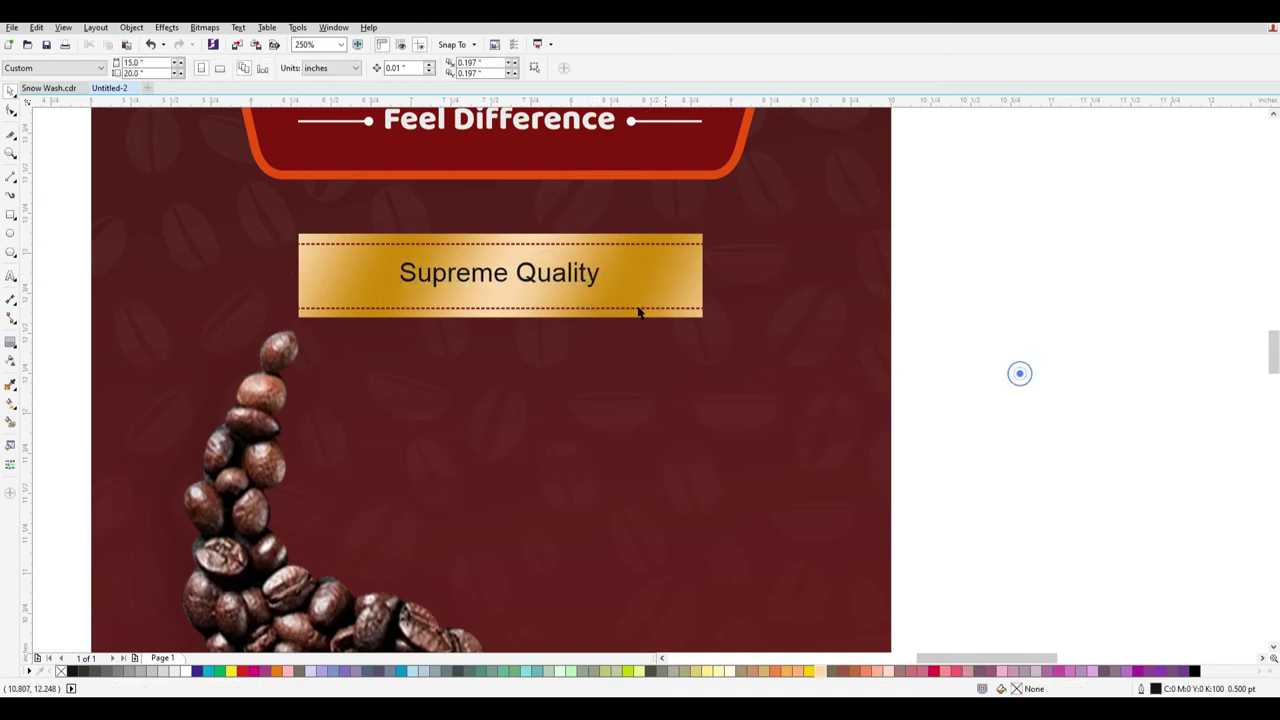
# Try the Ariston and Baking Lion - Personal Use fonts on the "Supreme Quality" text.
pyautogui.click(534, 270)
pyautogui.click(556, 282)
pyautogui.click(400, 67)
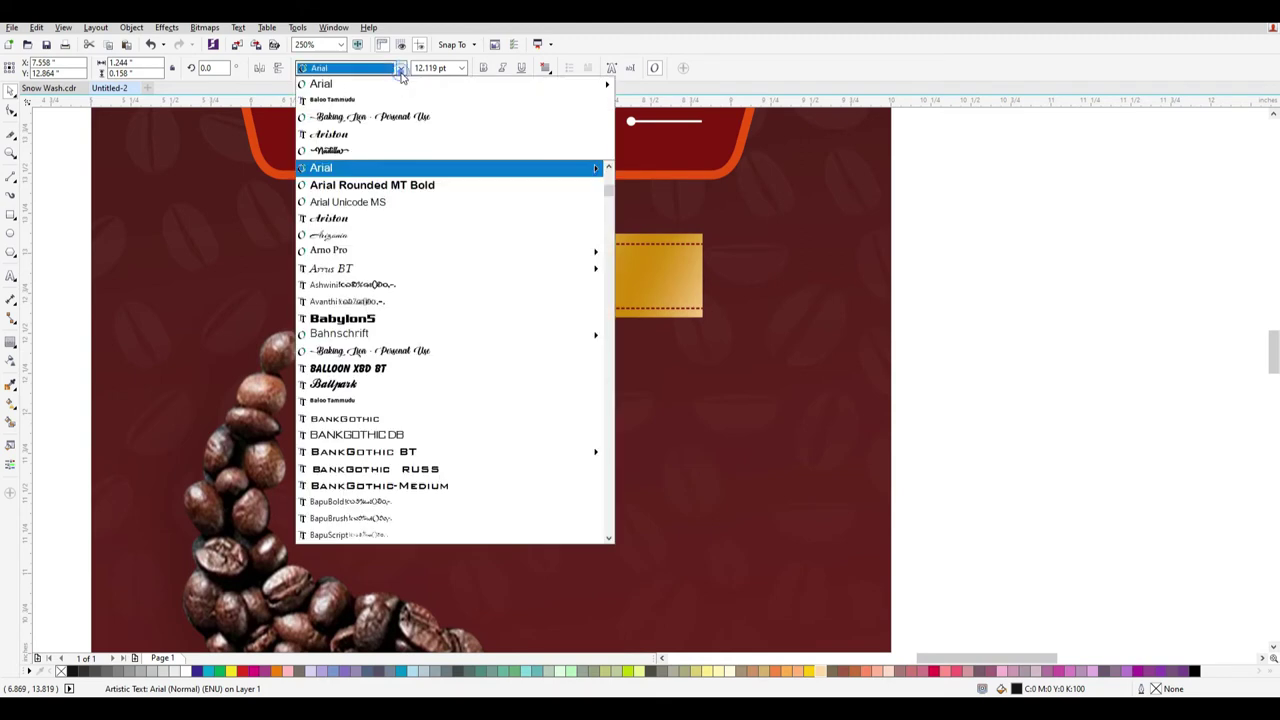
pyautogui.click(390, 134)
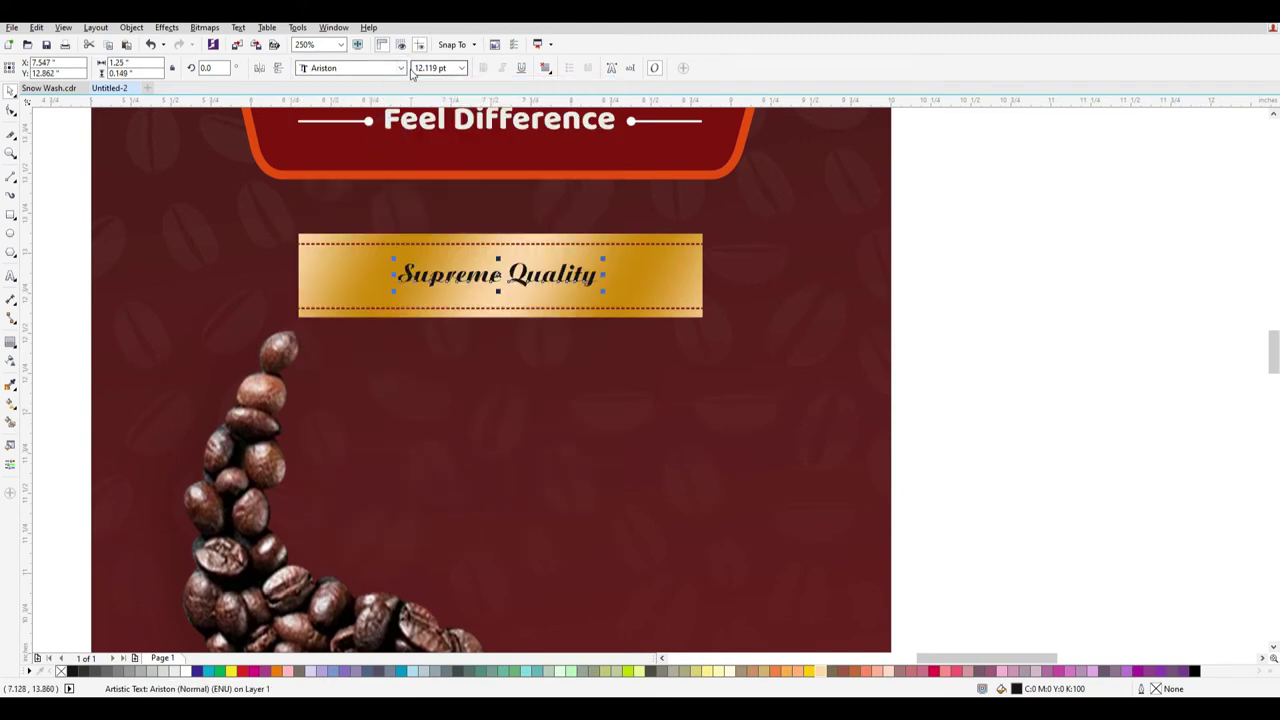
pyautogui.click(400, 67)
pyautogui.click(395, 132)
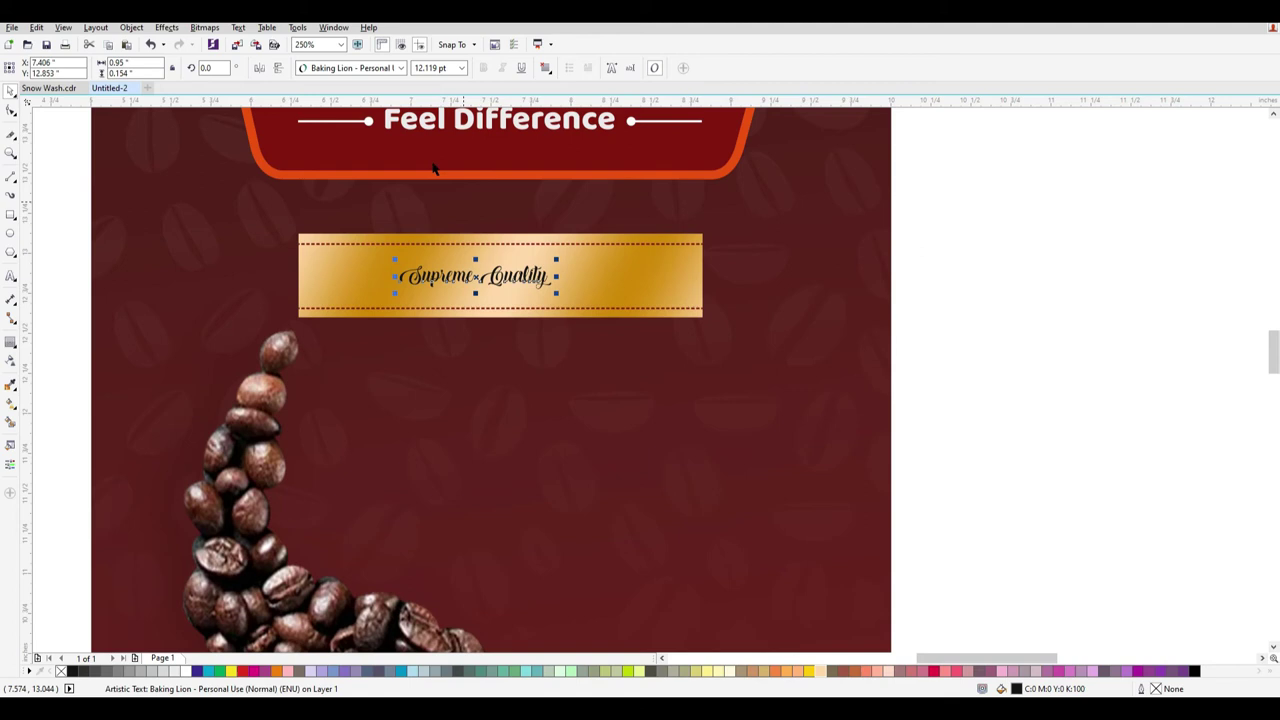
# Set the "Supreme Quality" font to Nadilla and centre the text horizontally on the gold strip.
pyautogui.click(400, 67)
pyautogui.click(380, 148)
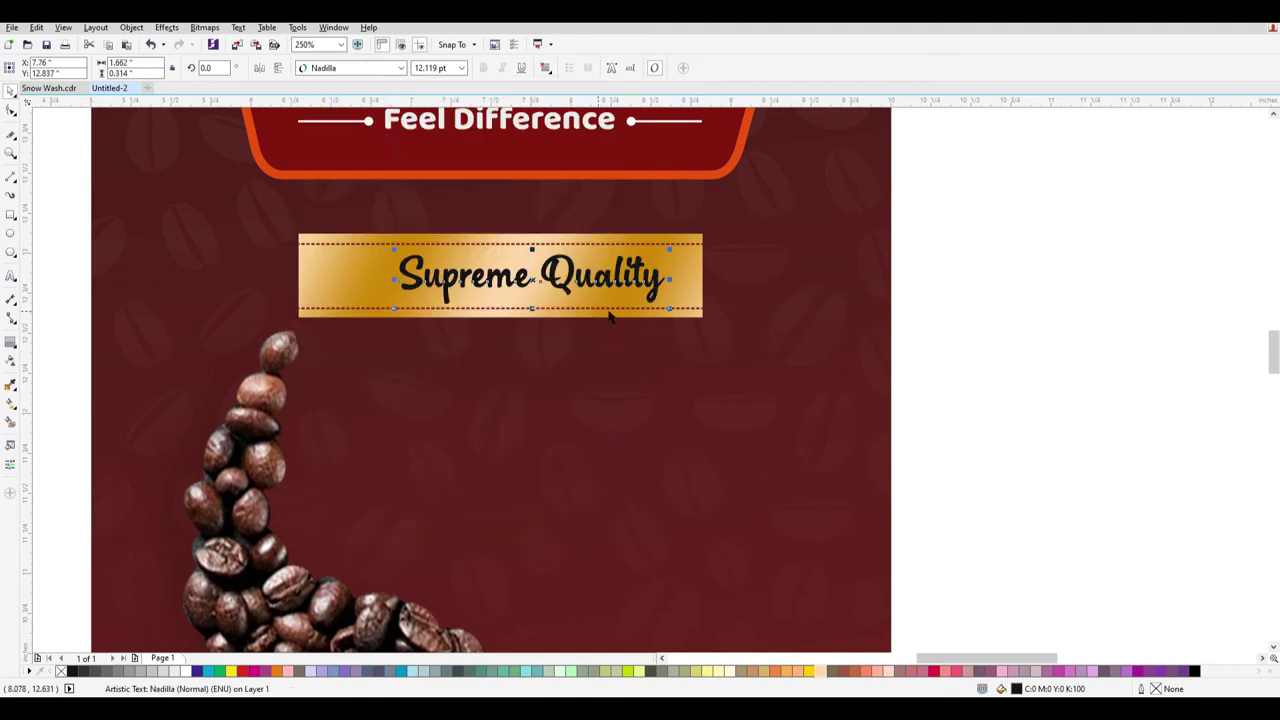
pyautogui.keyDown('shift'); pyautogui.click(686, 249); pyautogui.keyUp('shift')
pyautogui.press('e')
pyautogui.click(980, 416)
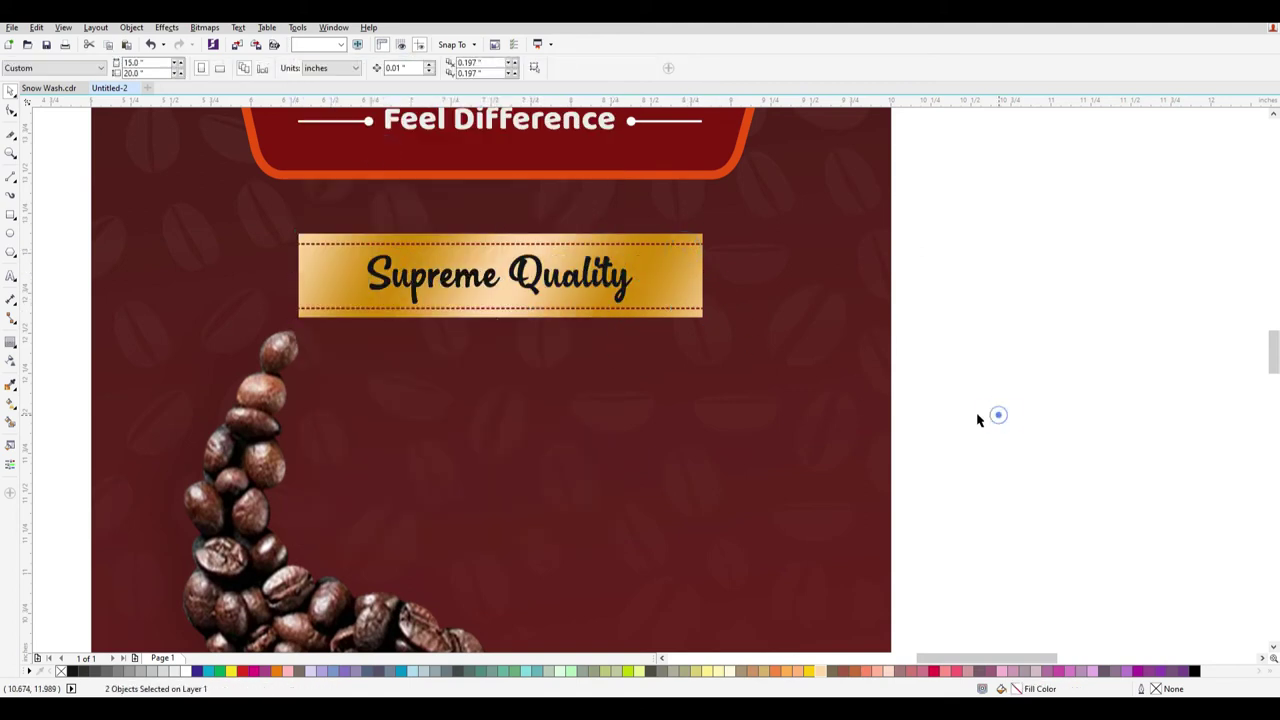
# Give the "Supreme Quality" text a white 1.0 pt outline placed behind the fill and scaling with the object.
pyautogui.click(577, 286)
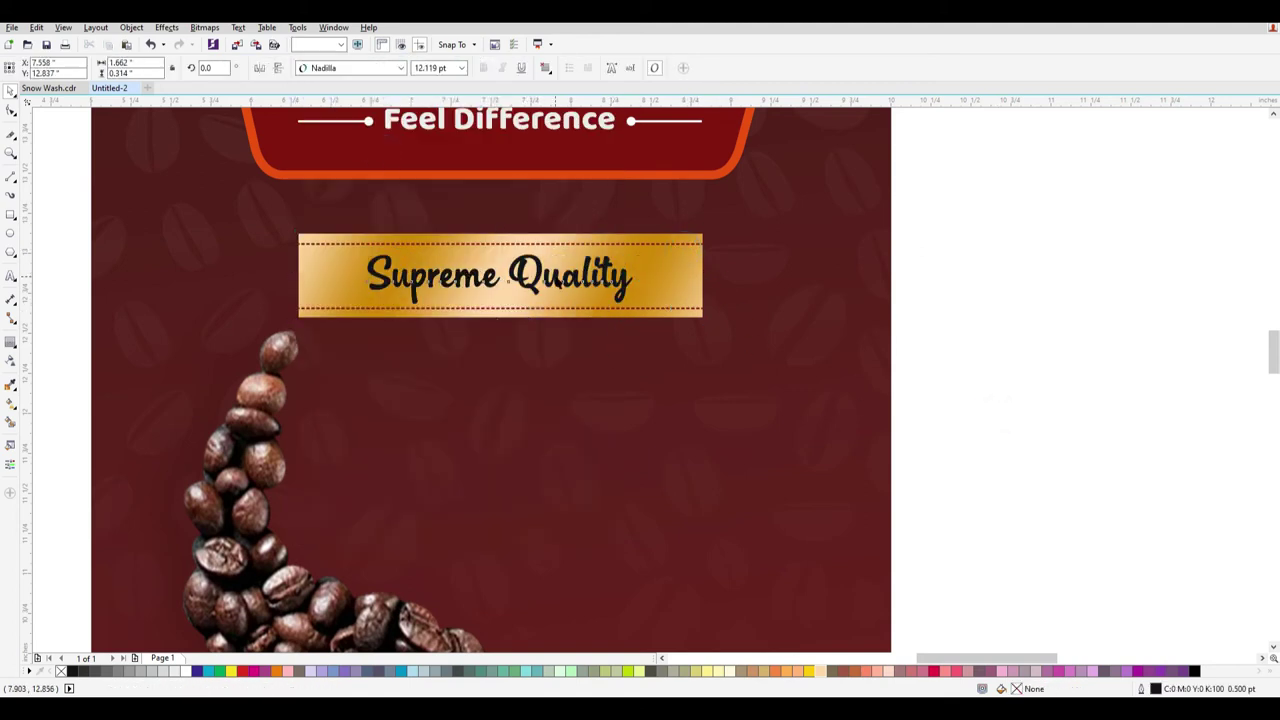
pyautogui.rightClick(188, 673)
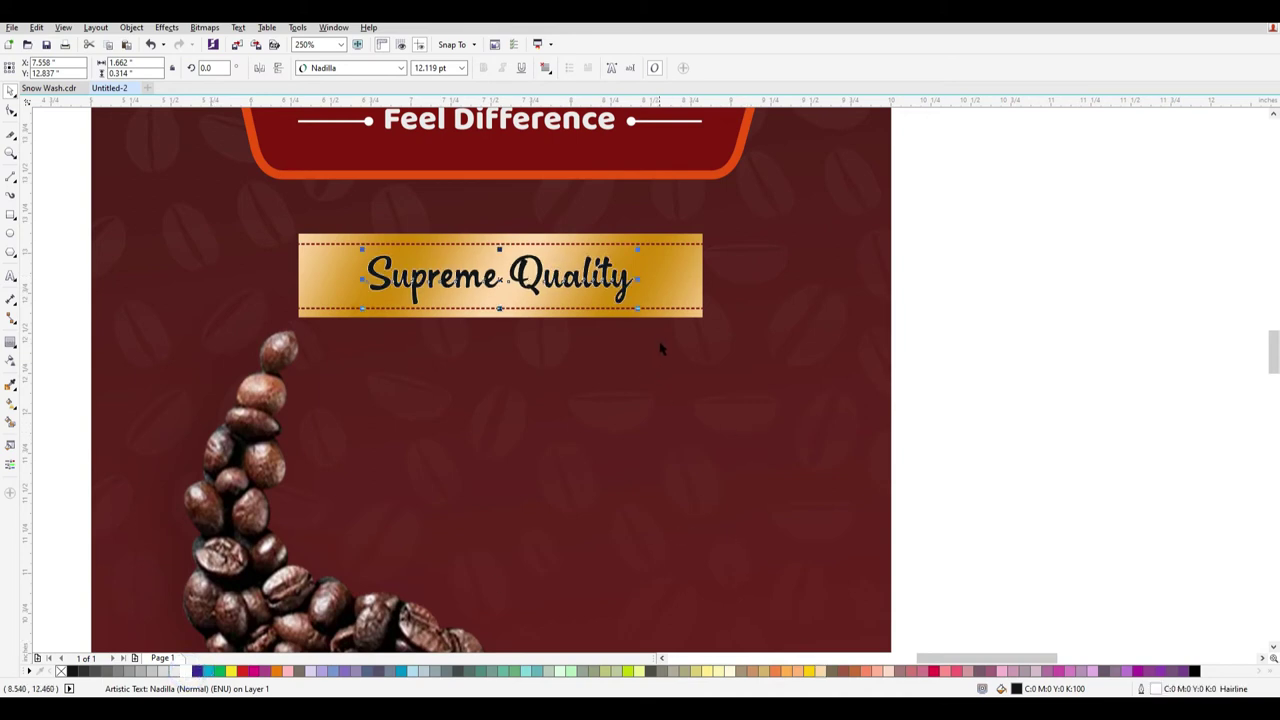
pyautogui.press('F12')
pyautogui.click(651, 439)
pyautogui.click(651, 455)
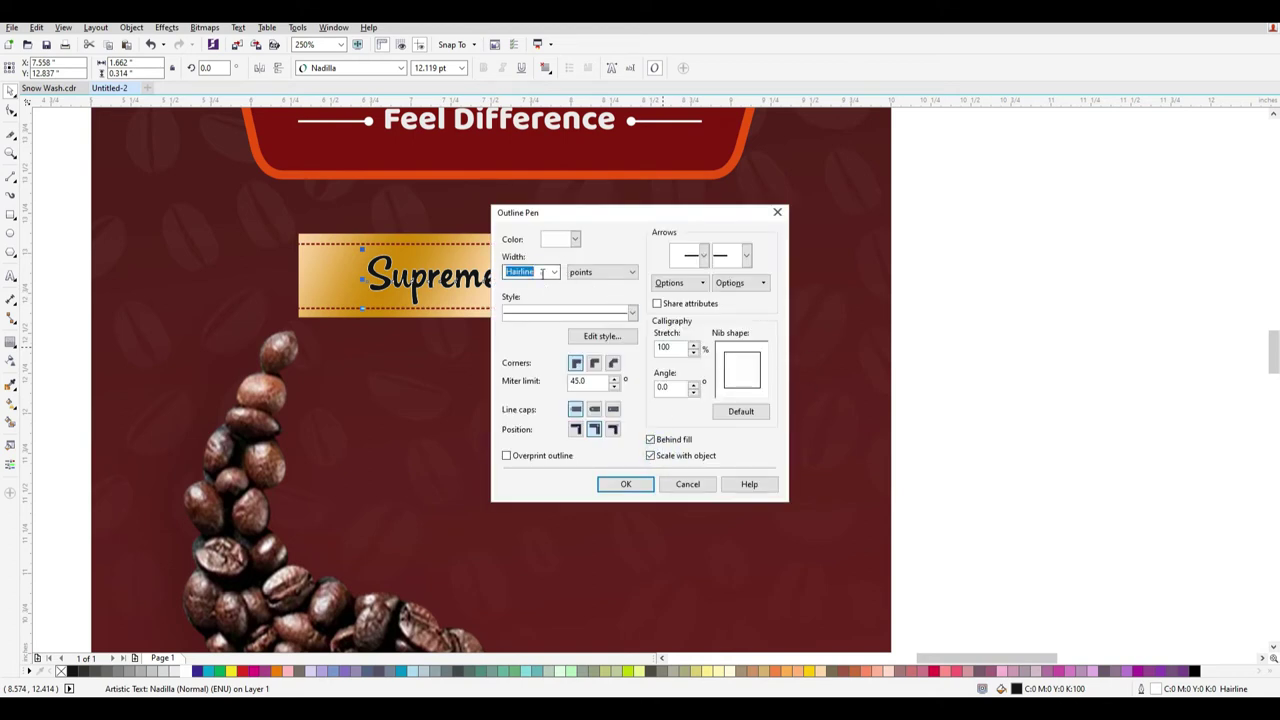
pyautogui.click(554, 272)
pyautogui.click(537, 326)
pyautogui.click(626, 484)
# Recolour the text outline with the dark red sampled from the strip's dashed line and set its width to 2 pt.
pyautogui.scroll(2, 545, 280)
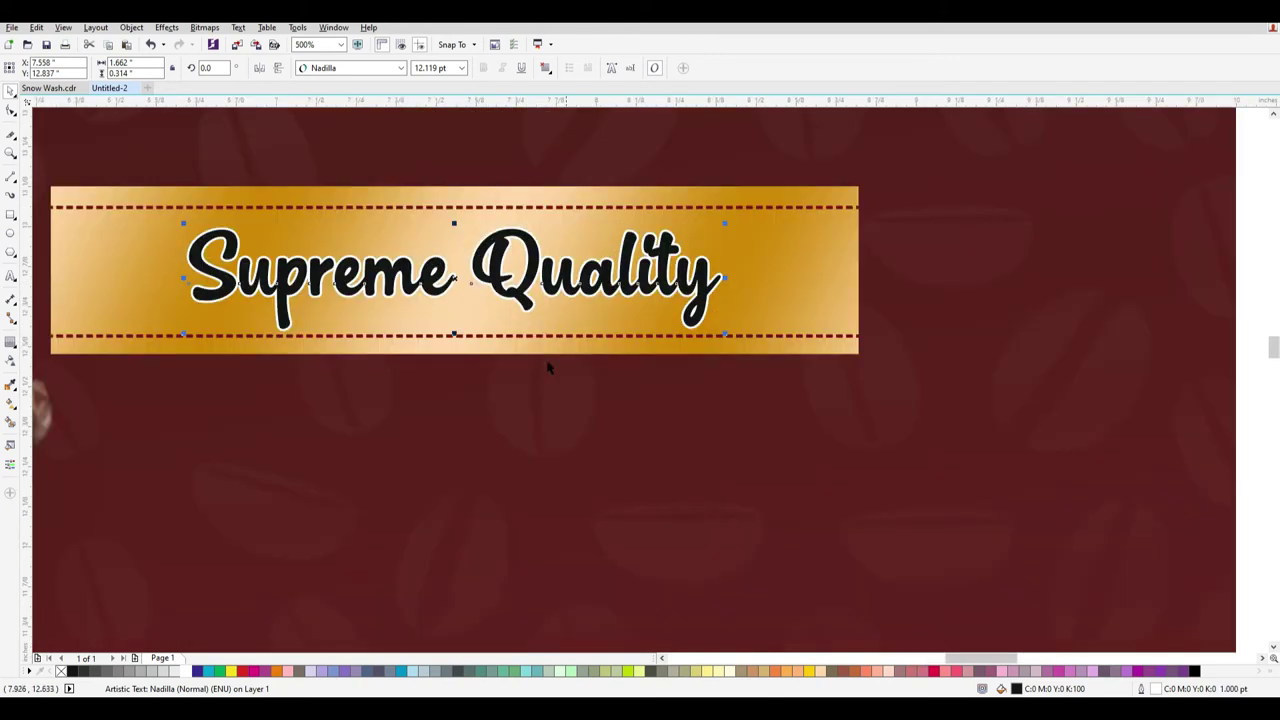
pyautogui.press('F12')
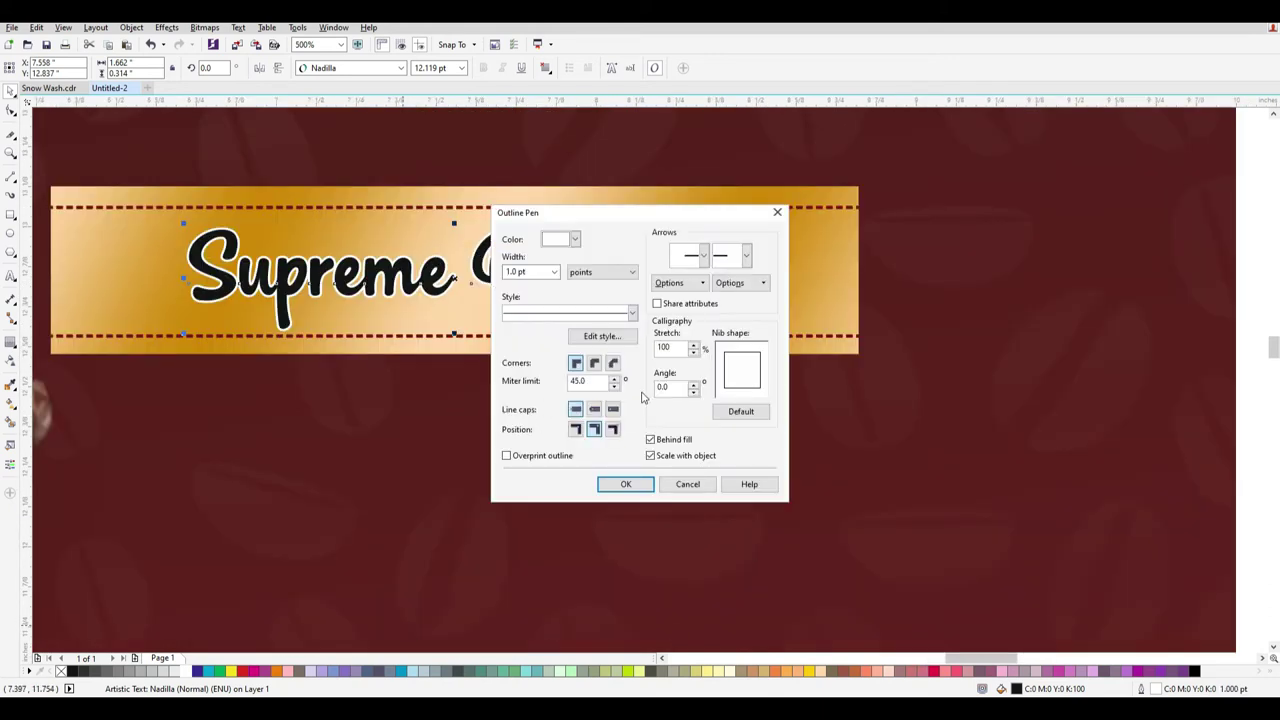
pyautogui.click(574, 239)
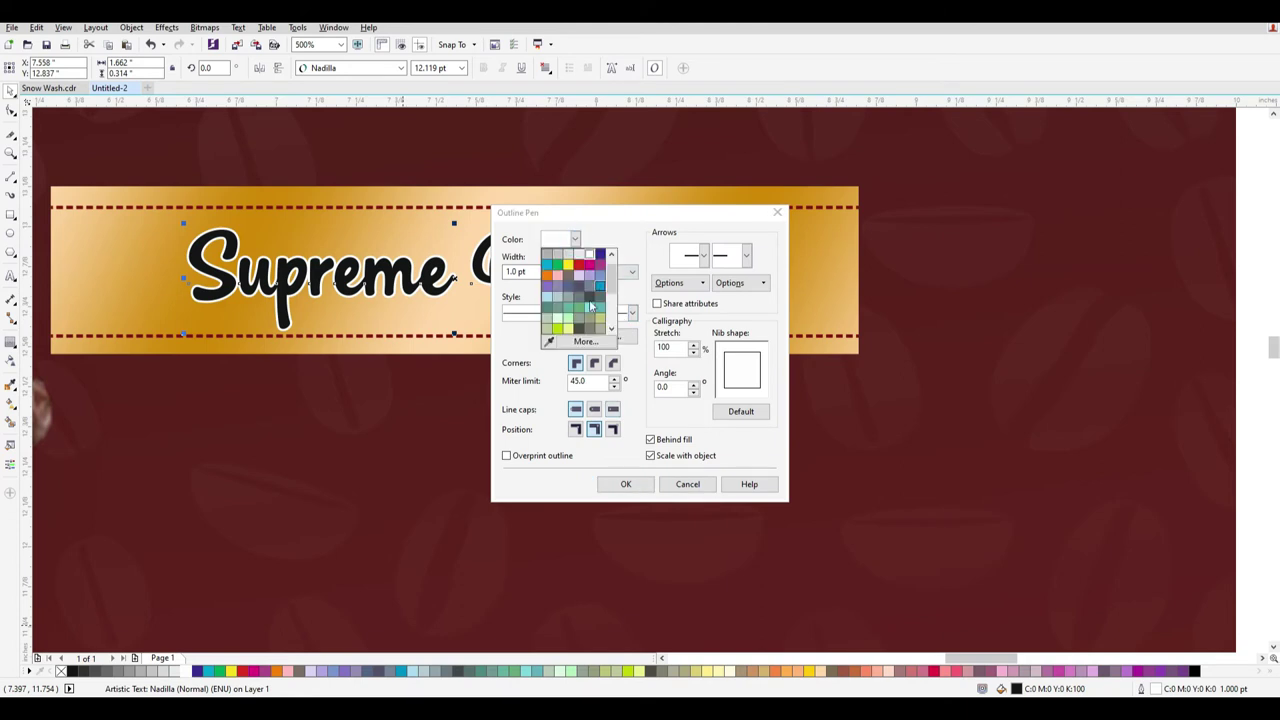
pyautogui.click(577, 343)
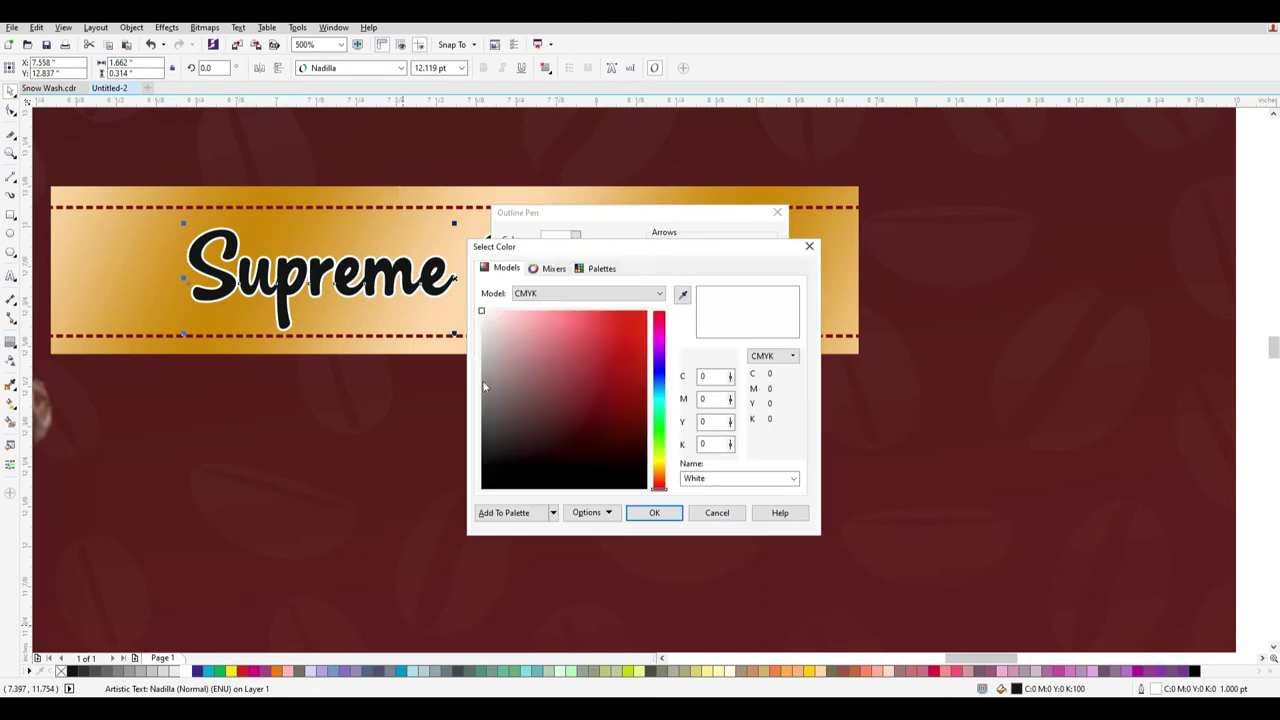
pyautogui.click(683, 296)
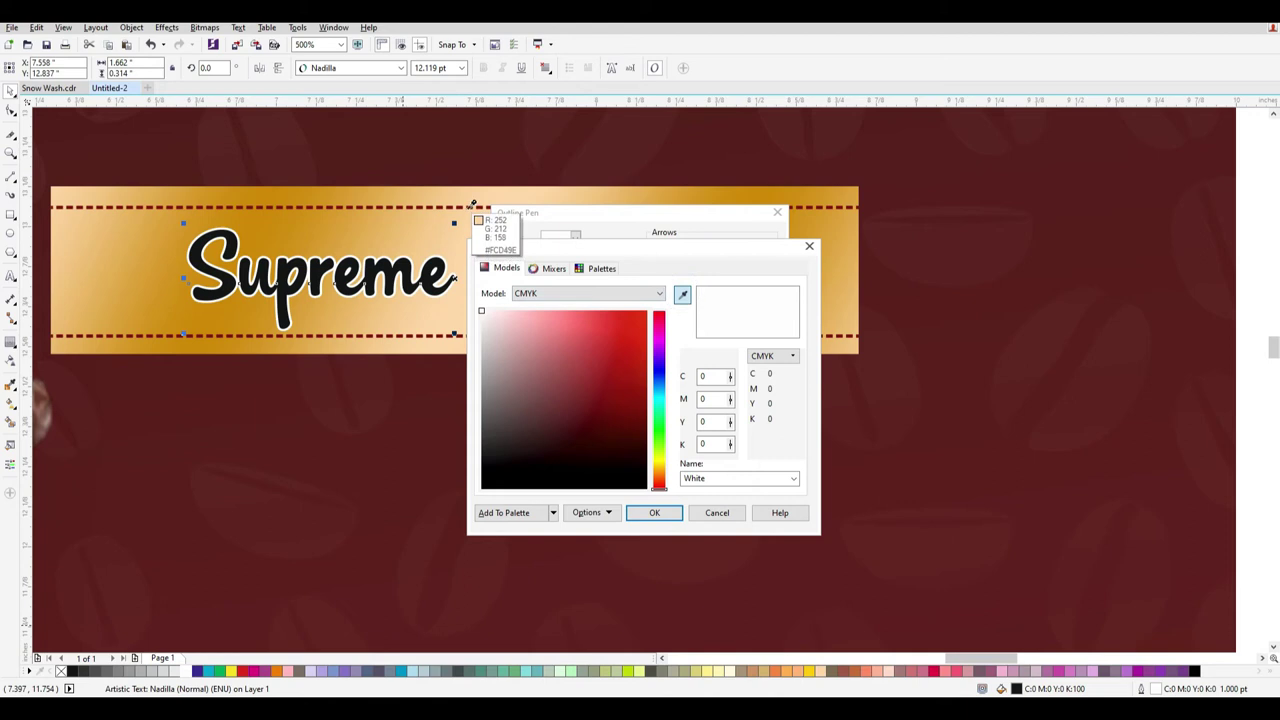
pyautogui.click(469, 206)
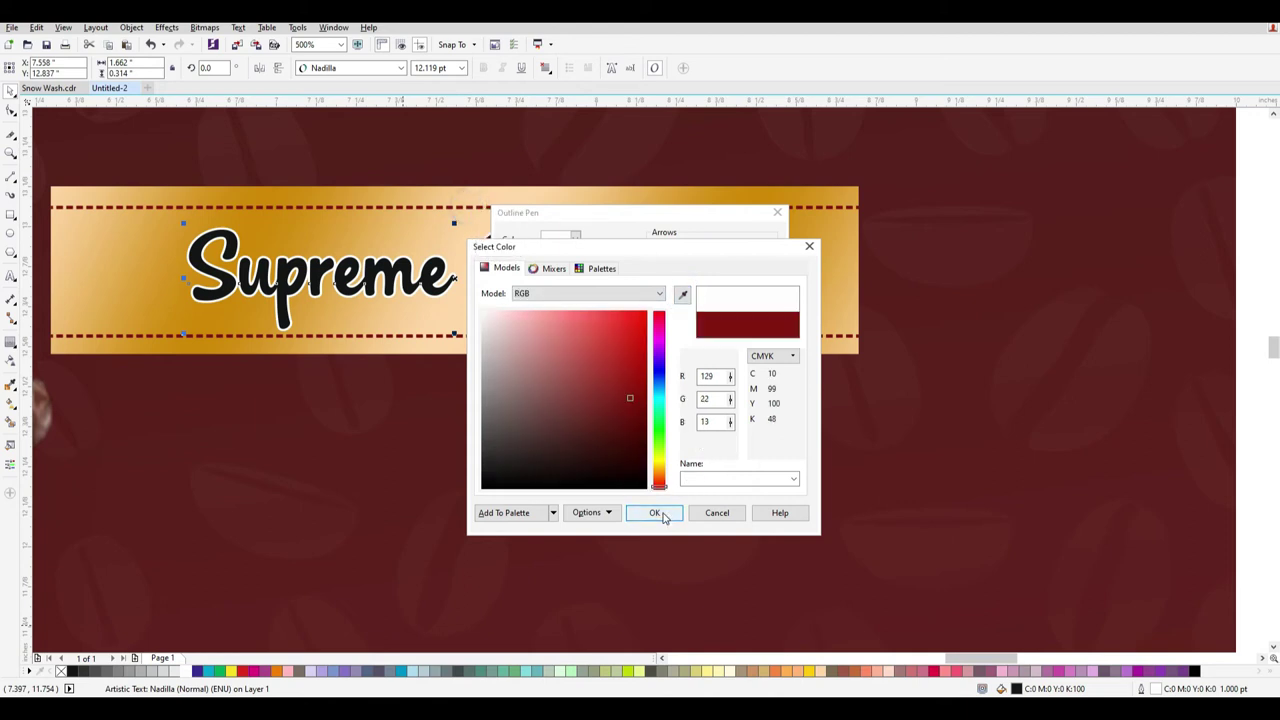
pyautogui.click(654, 512)
pyautogui.write('2')
pyautogui.press('Return')
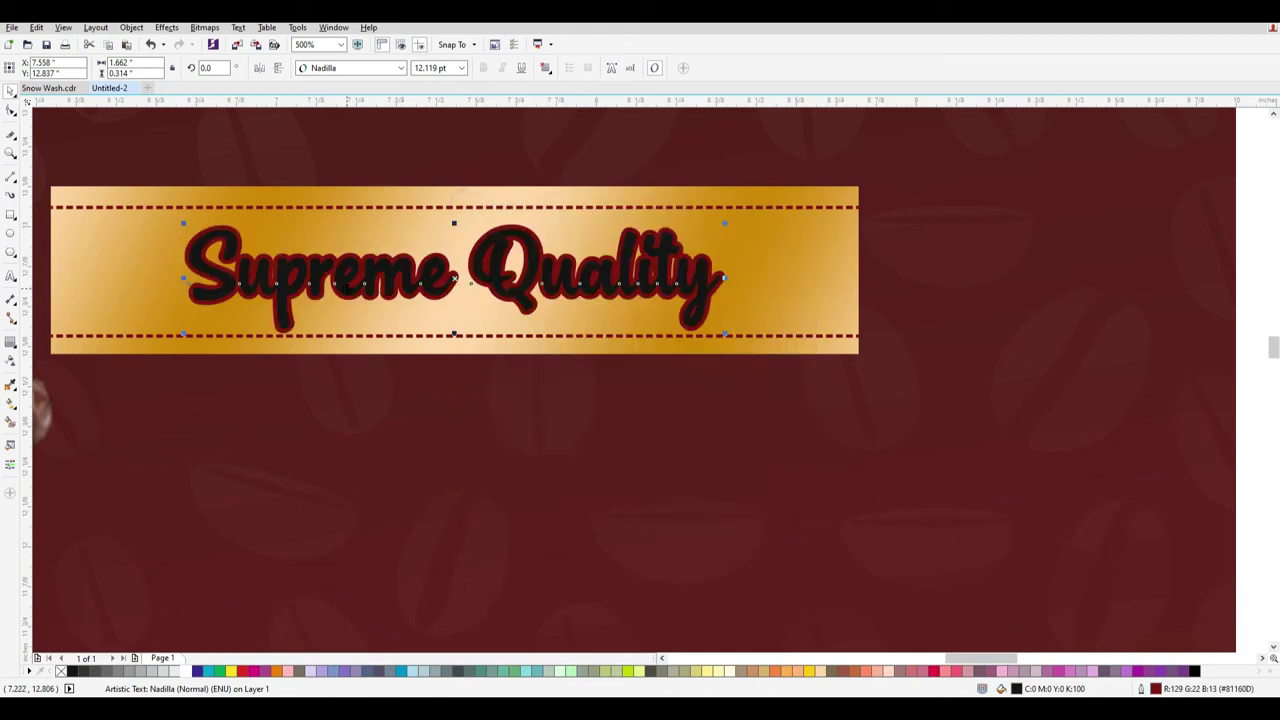
# Fill the "Supreme Quality" text with white and centre it vertically on the gold strip.
pyautogui.click(187, 673)
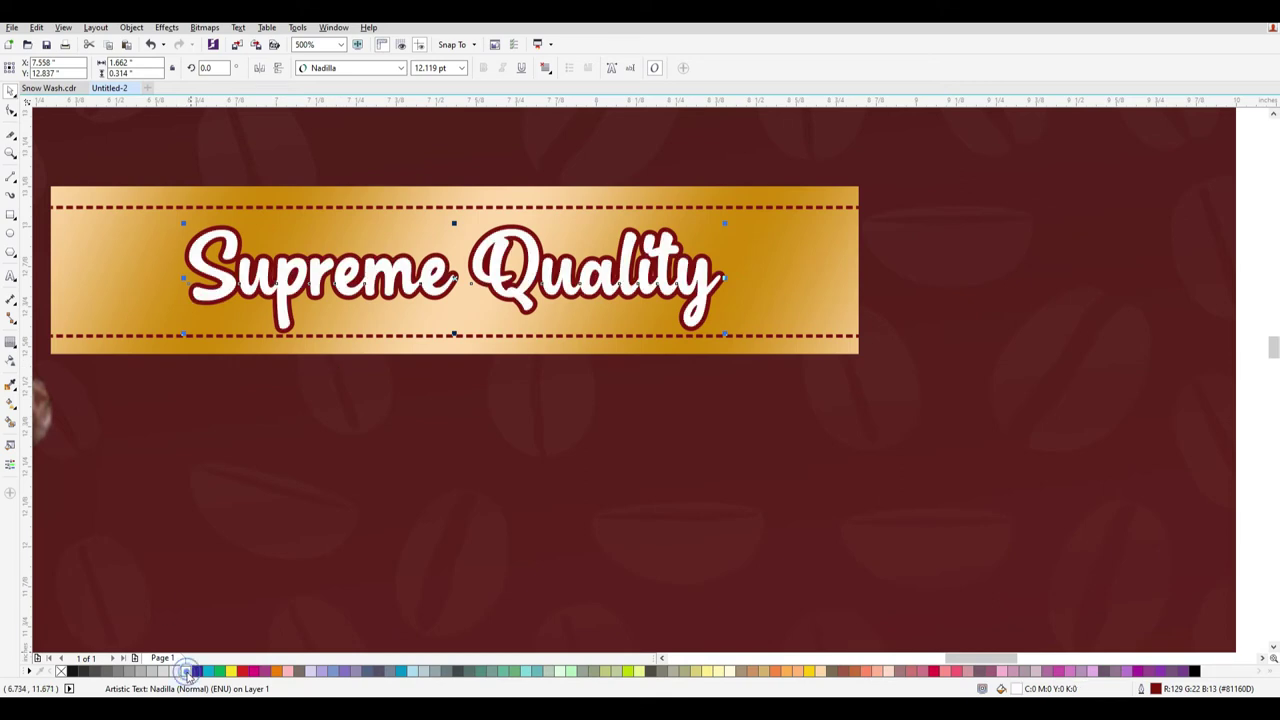
pyautogui.click(18, 90)
pyautogui.click(669, 511)
pyautogui.click(700, 275)
pyautogui.keyDown('shift'); pyautogui.click(755, 265); pyautogui.keyUp('shift')
pyautogui.press('e')
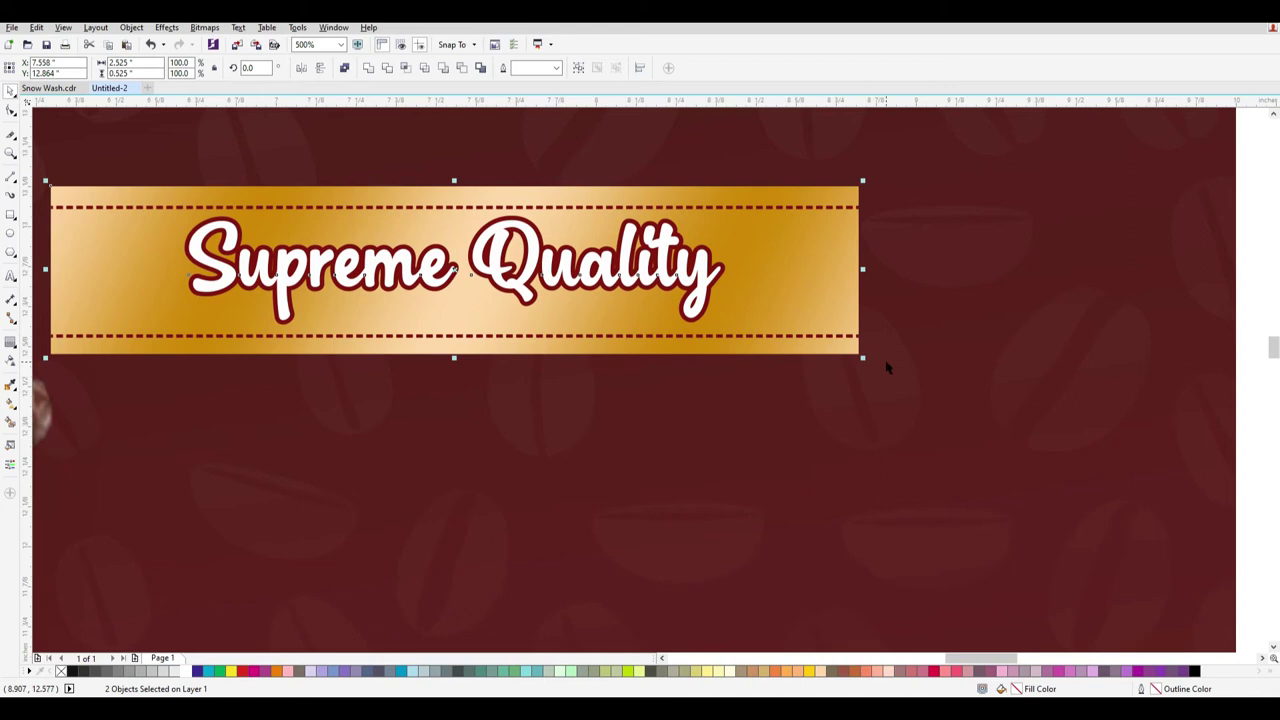
pyautogui.scroll(-2, 886, 368)
pyautogui.click(1134, 404)
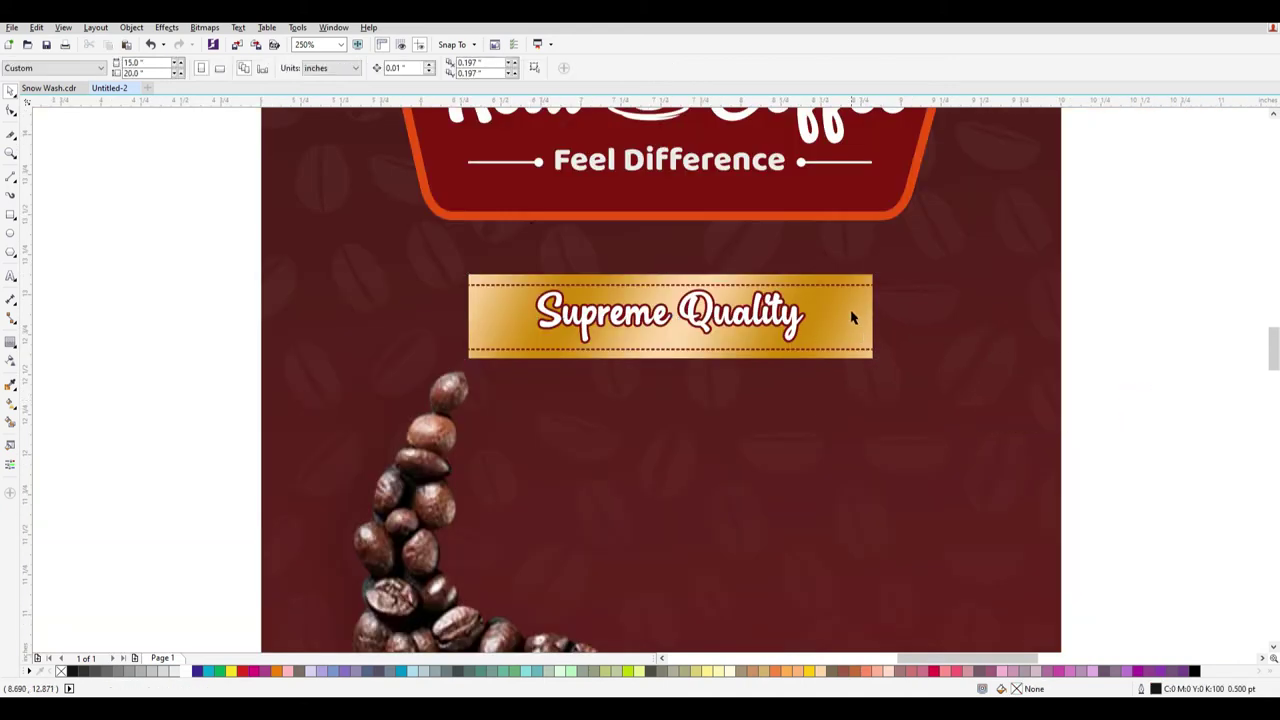
pyautogui.moveTo(823, 324); pyautogui.dragTo(844, 286)
pyautogui.hotkey('ctrl', 'z')
pyautogui.hotkey('ctrl', 'z')
pyautogui.hotkey('ctrl', 'shift', 'z')
pyautogui.hotkey('ctrl', 'z')
# Place a copy of the gold strip below its right end and narrow the copy to about 0.589 inches wide.
pyautogui.moveTo(823, 312); pyautogui.dragTo(867, 407)
pyautogui.moveTo(510, 416); pyautogui.dragTo(934, 397)
pyautogui.scroll(2, 905, 414)
pyautogui.hotkey('ctrl', 'z')
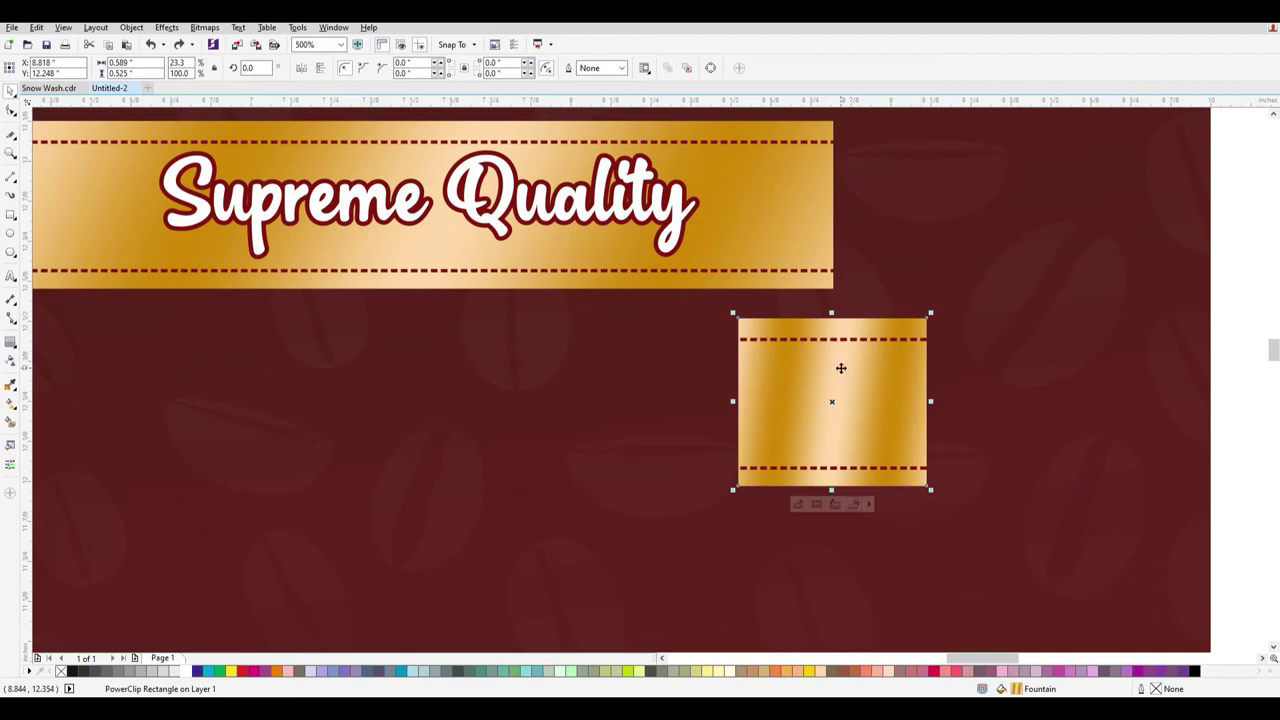
# Convert the narrow strip copy to curves and add a node at the middle of its right edge.
pyautogui.rightClick(841, 368)
pyautogui.click(907, 394)
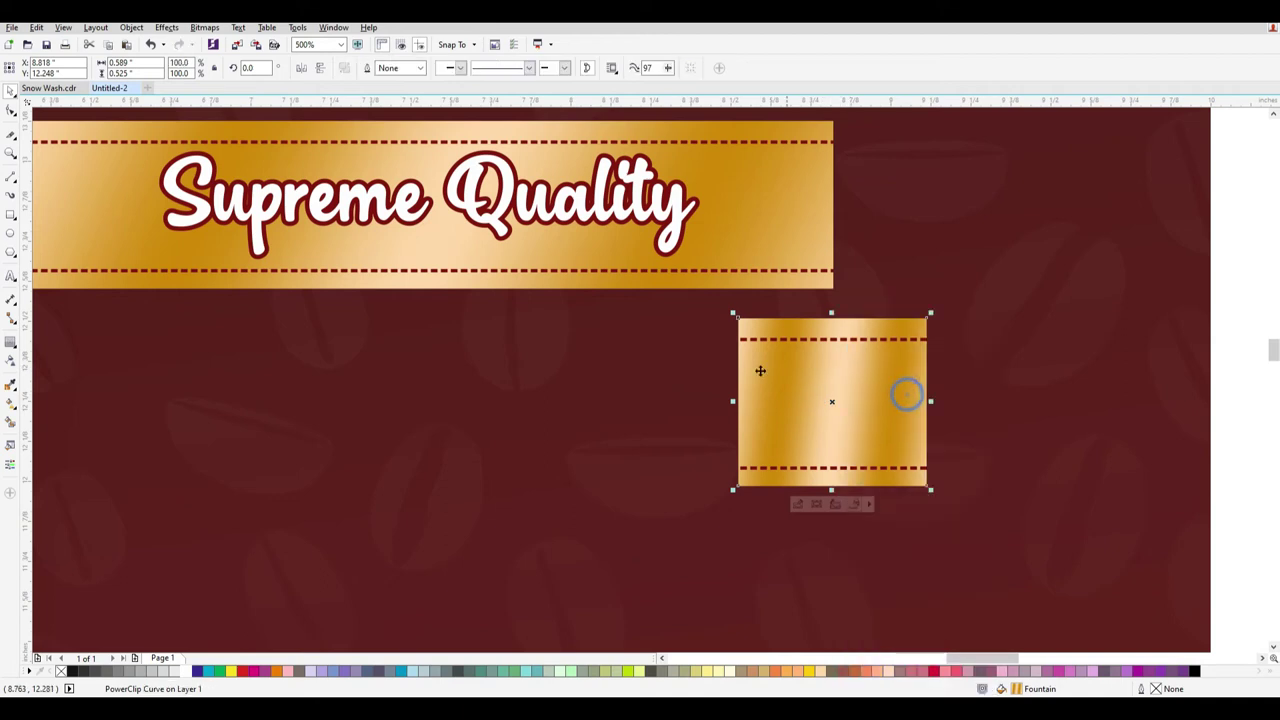
pyautogui.click(12, 111)
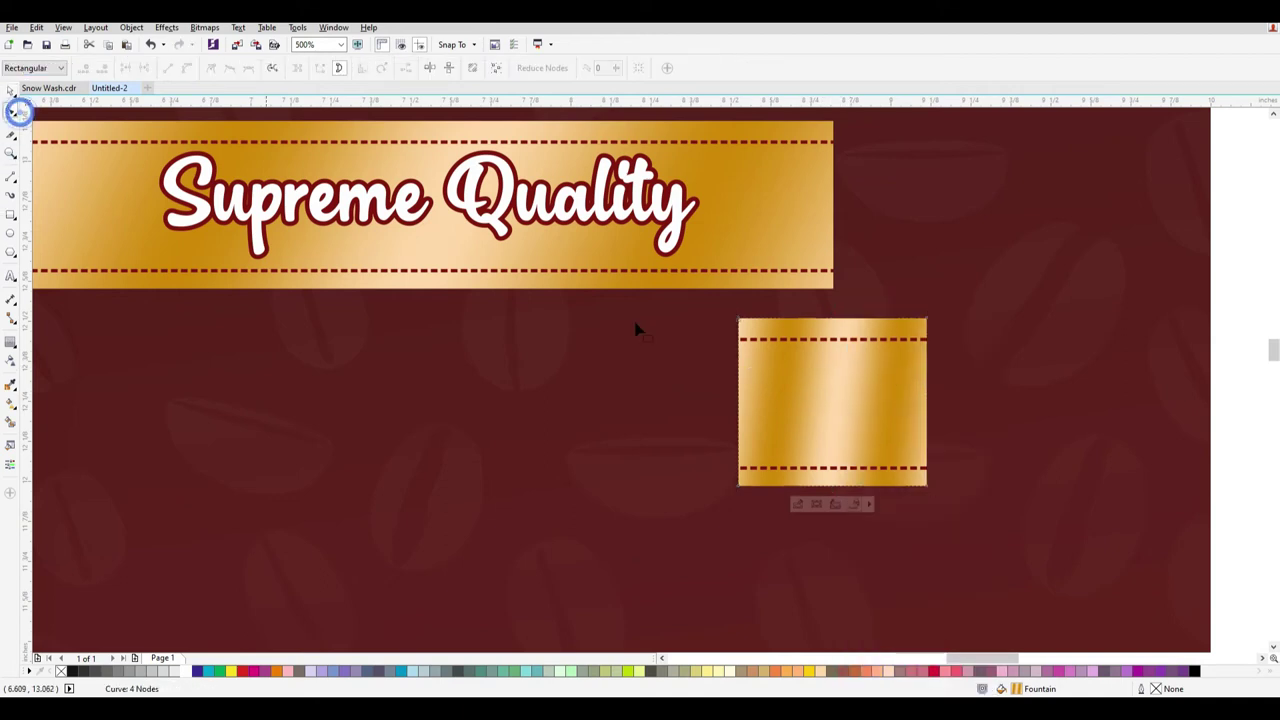
pyautogui.doubleClick(926, 404)
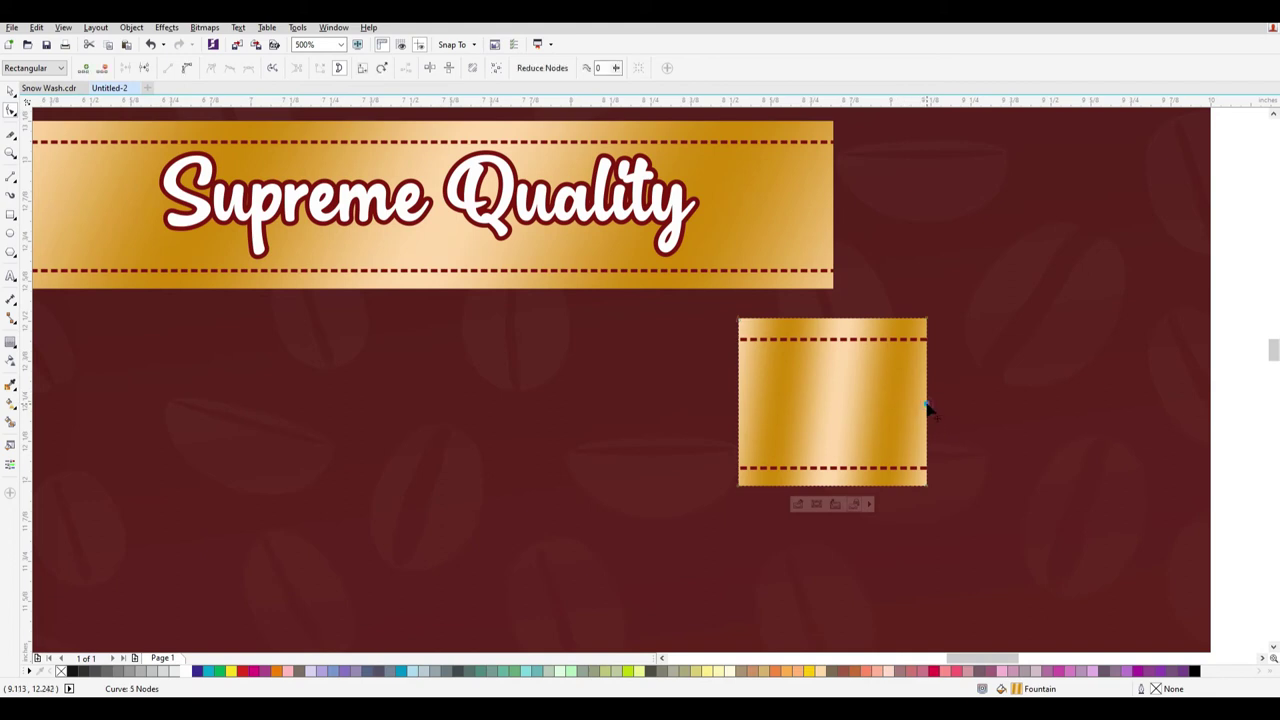
# Pull the new middle node inward to notch the narrow strip's right edge, and place this tail behind the main strip's lower right corner.
pyautogui.moveTo(927, 406); pyautogui.dragTo(869, 405)
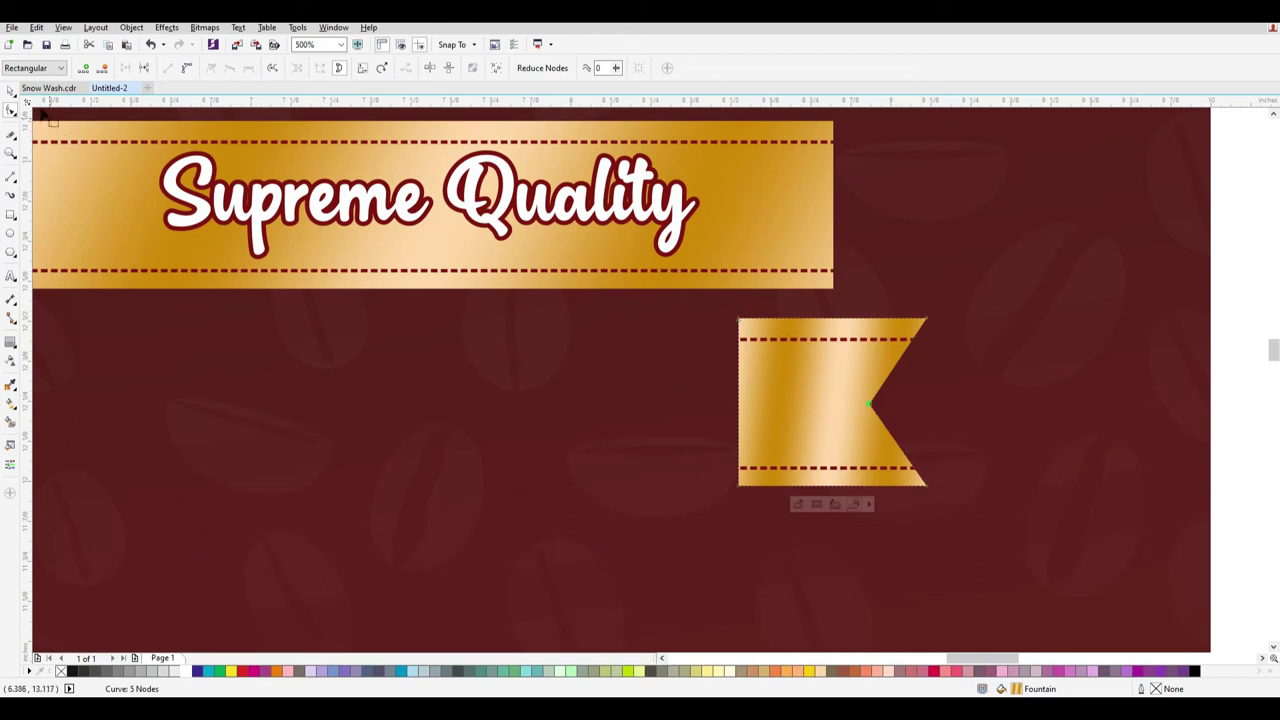
pyautogui.click(11, 90)
pyautogui.moveTo(784, 401); pyautogui.dragTo(826, 305)
pyautogui.click(825, 303)
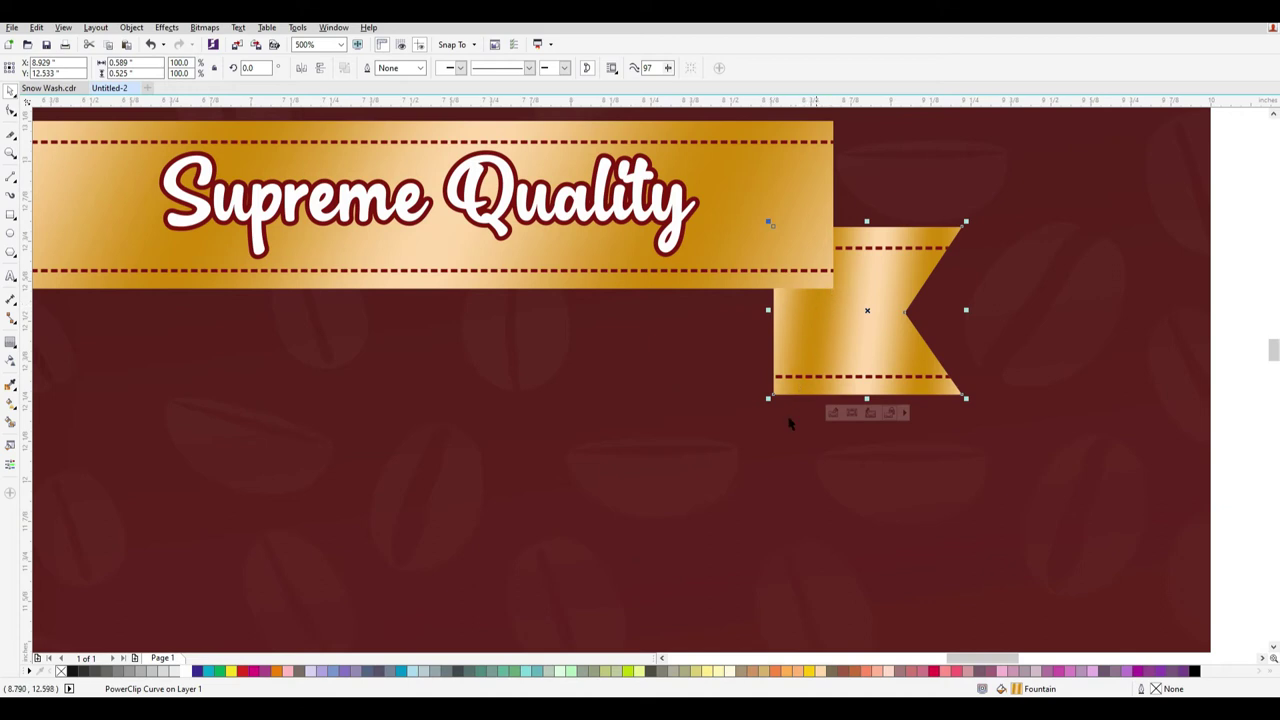
pyautogui.click(1058, 340)
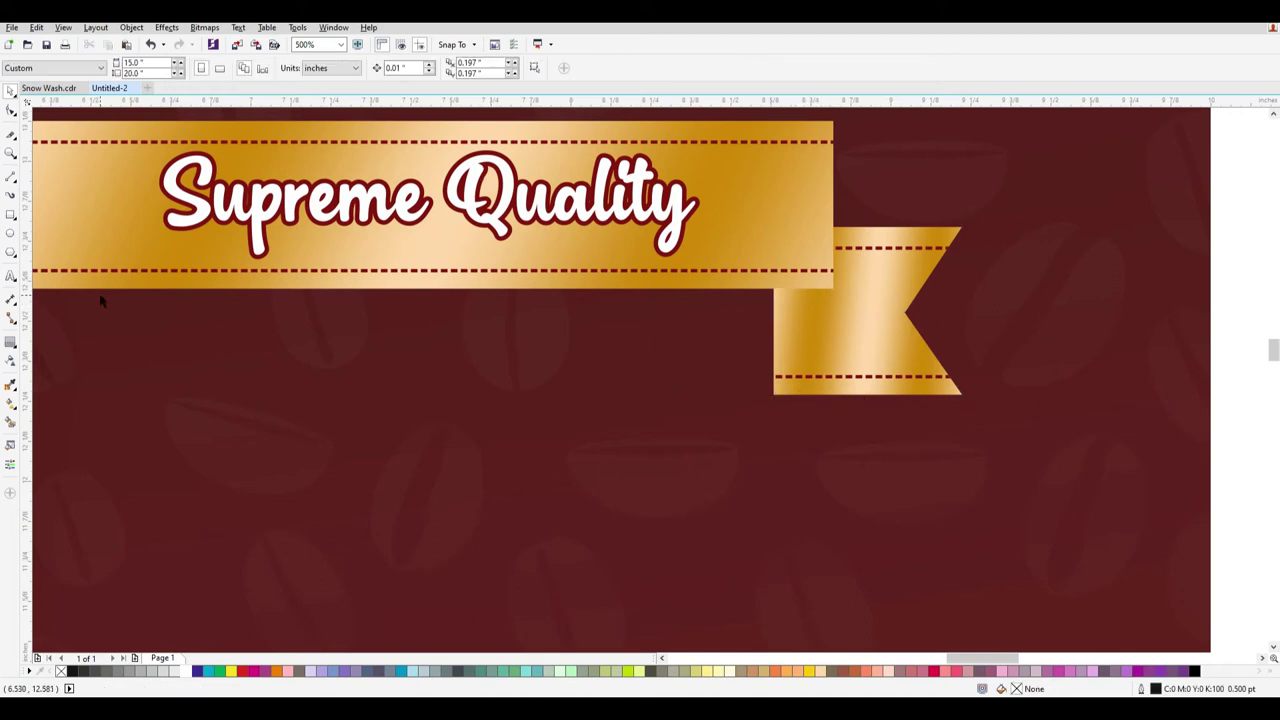
# Draw a triangular fold outline over the tail, from its left edge at the main strip down to its lower left corner and up to the strip's corner.
pyautogui.click(16, 186)
pyautogui.click(77, 206)
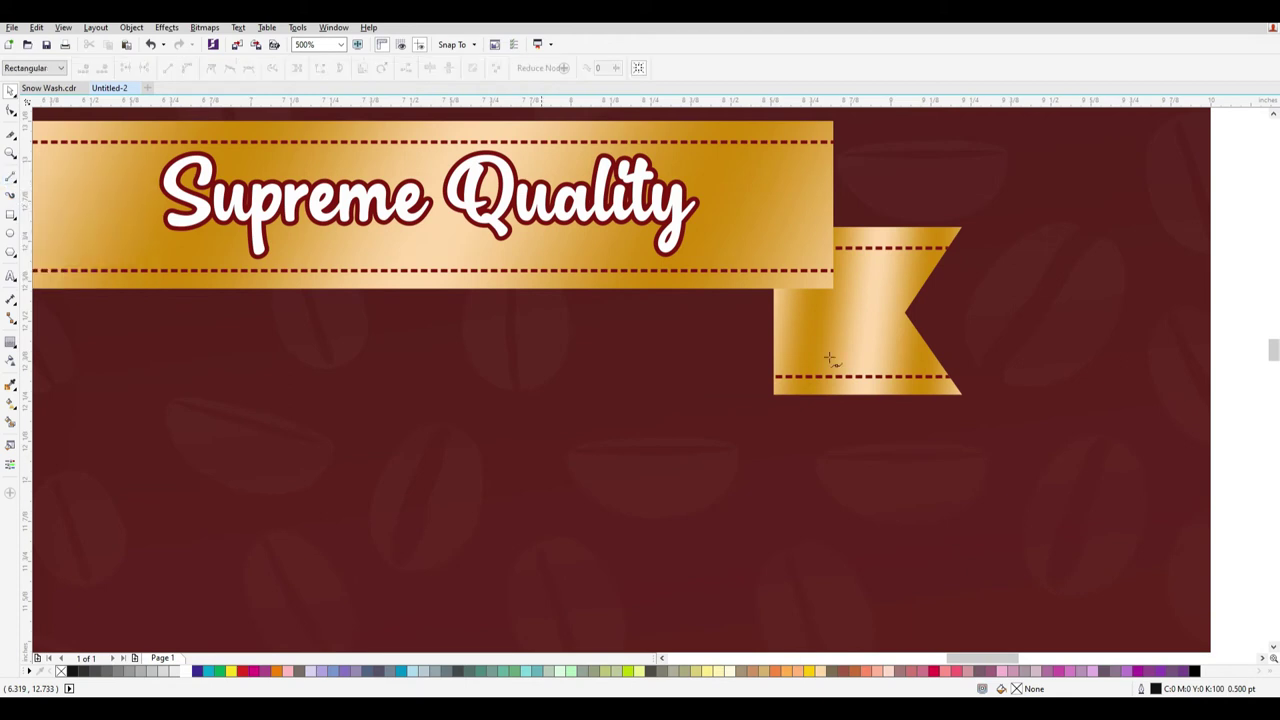
pyautogui.scroll(2, 849, 360)
pyautogui.scroll(2, 717, 289)
pyautogui.scroll(-2, 729, 297)
pyautogui.scroll(-4, 711, 254)
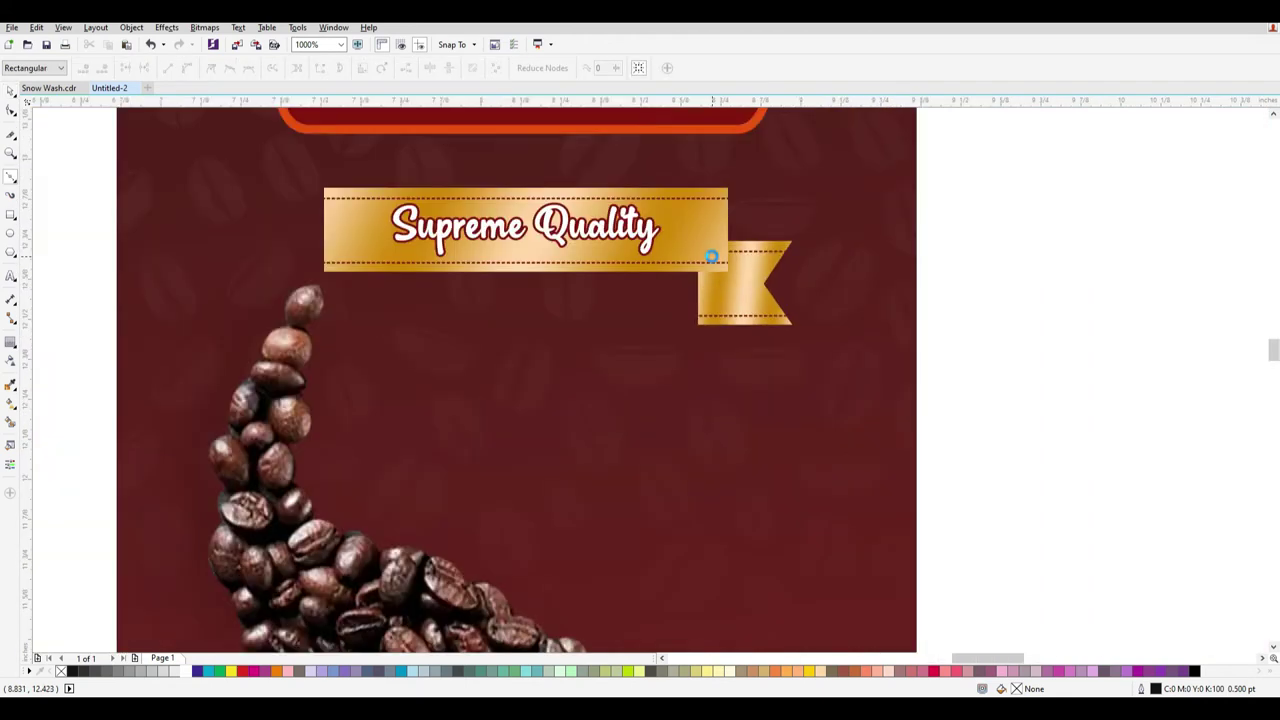
pyautogui.scroll(2, 706, 306)
pyautogui.click(684, 287)
pyautogui.click(684, 391)
pyautogui.click(743, 287)
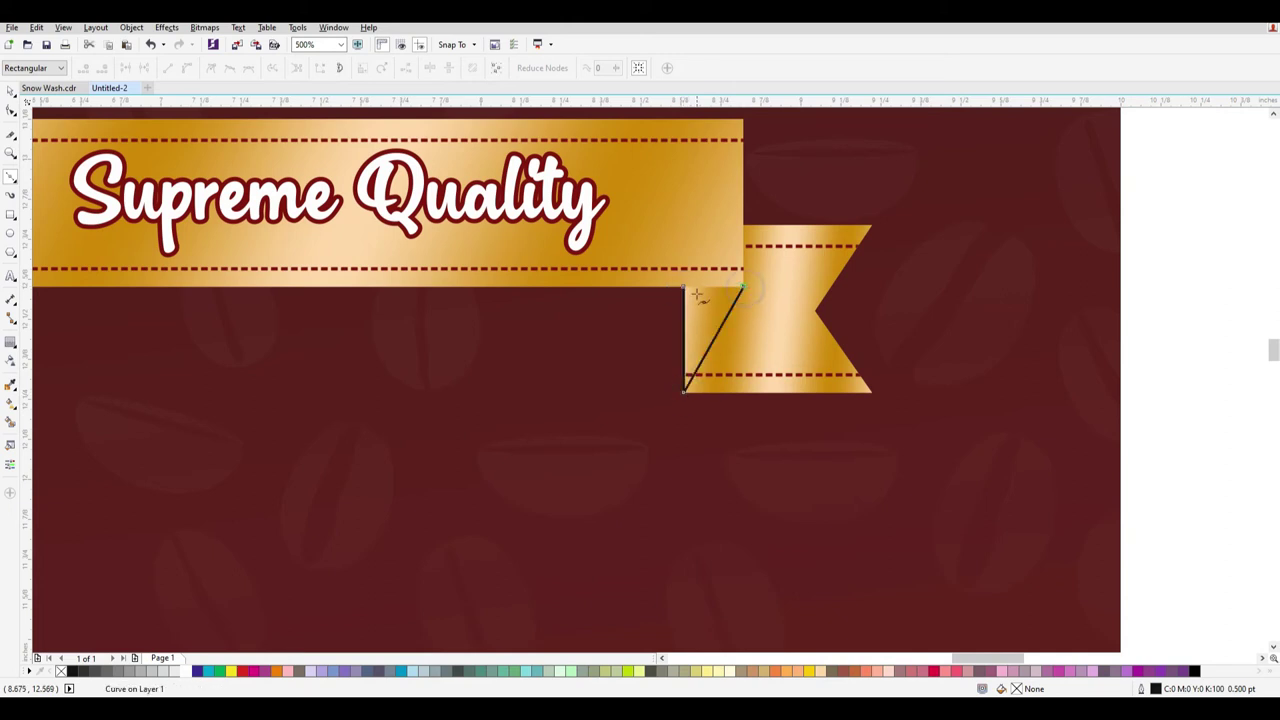
# Close the triangular fold shape under the main banner's right end, remove its outline and fill it red.
pyautogui.click(684, 287)
pyautogui.scroll(2, 757, 309)
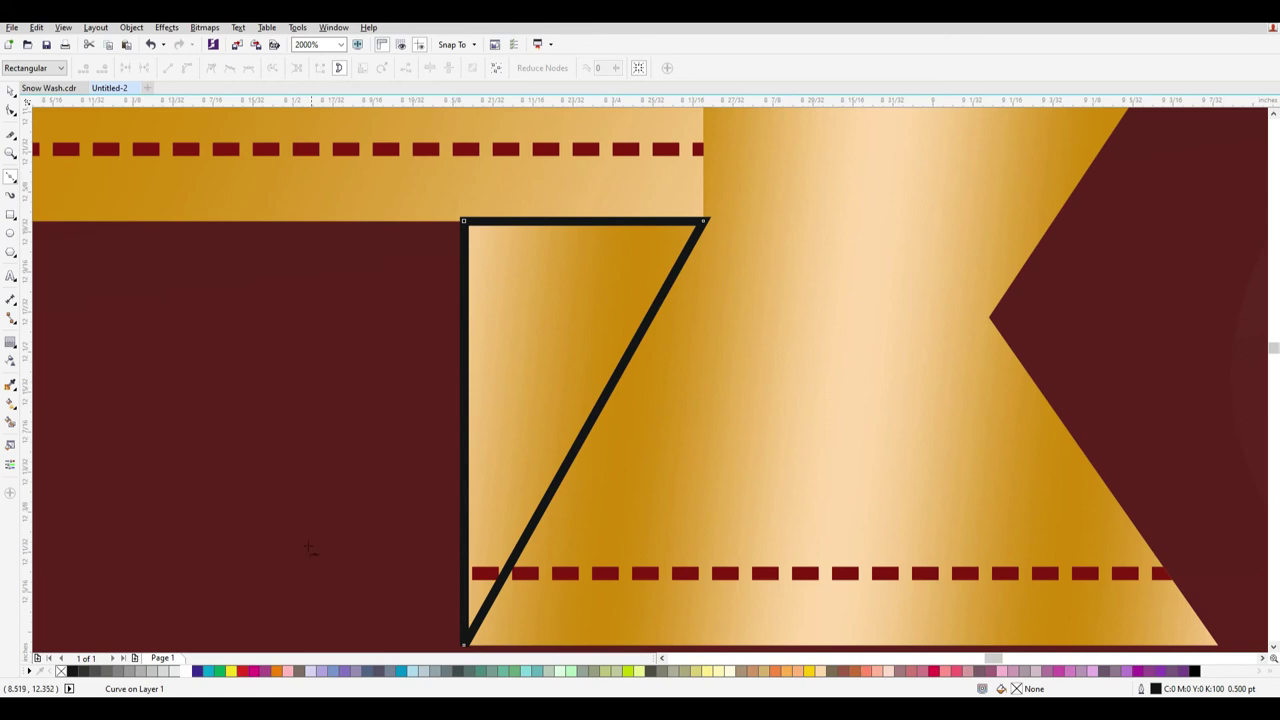
pyautogui.rightClick(61, 671)
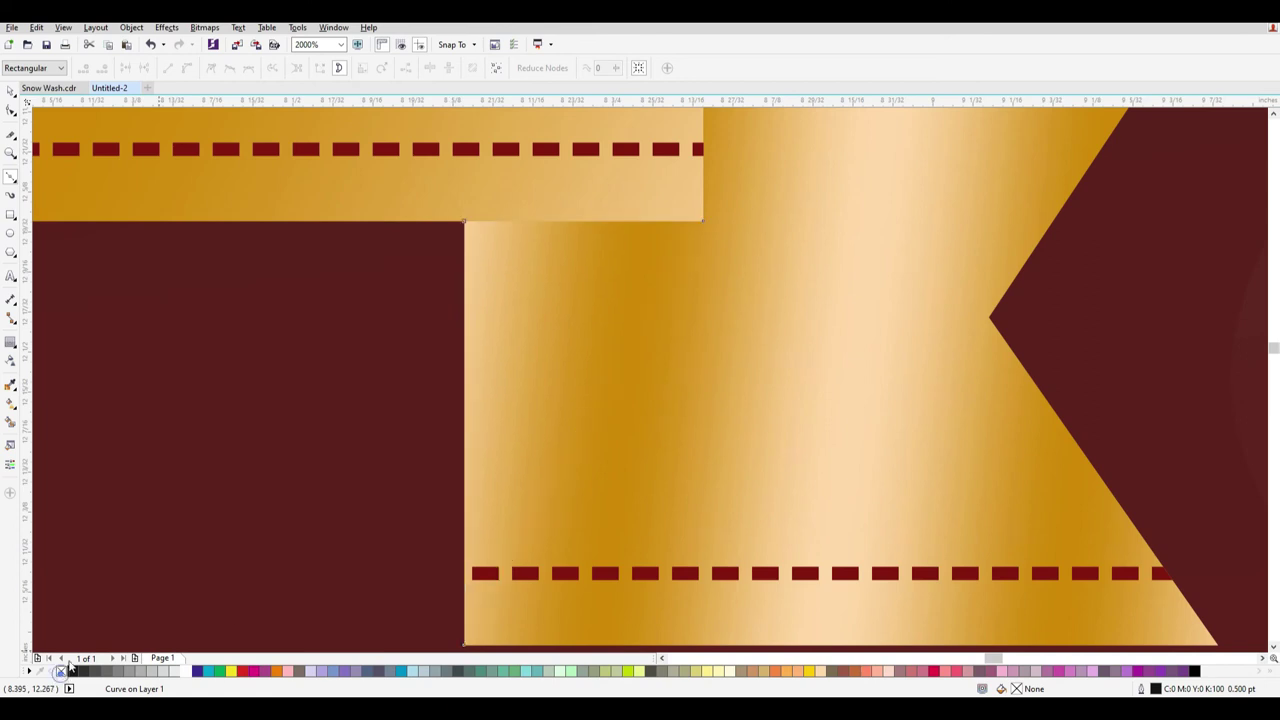
pyautogui.click(241, 674)
pyautogui.scroll(-1, 714, 322)
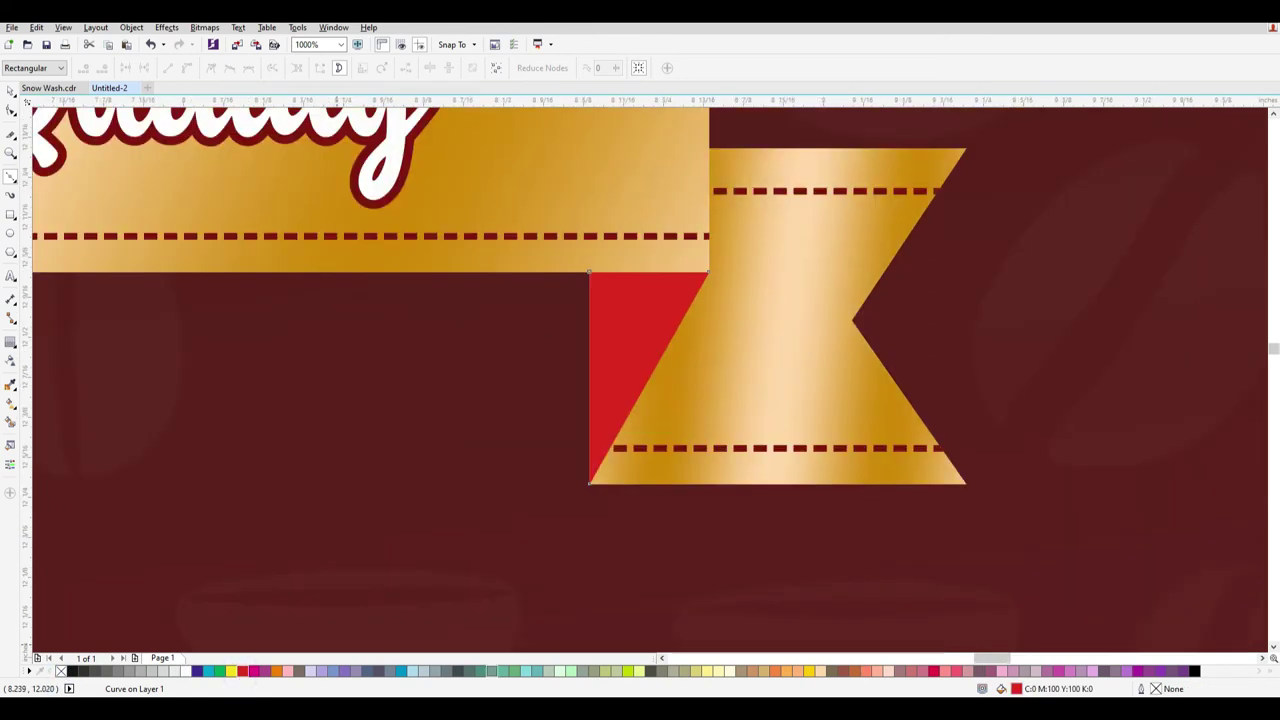
# Recolor the fold triangle with the dashed stitching's dark red, RGB 129, 22, 13.
pyautogui.click(887, 212)
pyautogui.click(609, 237)
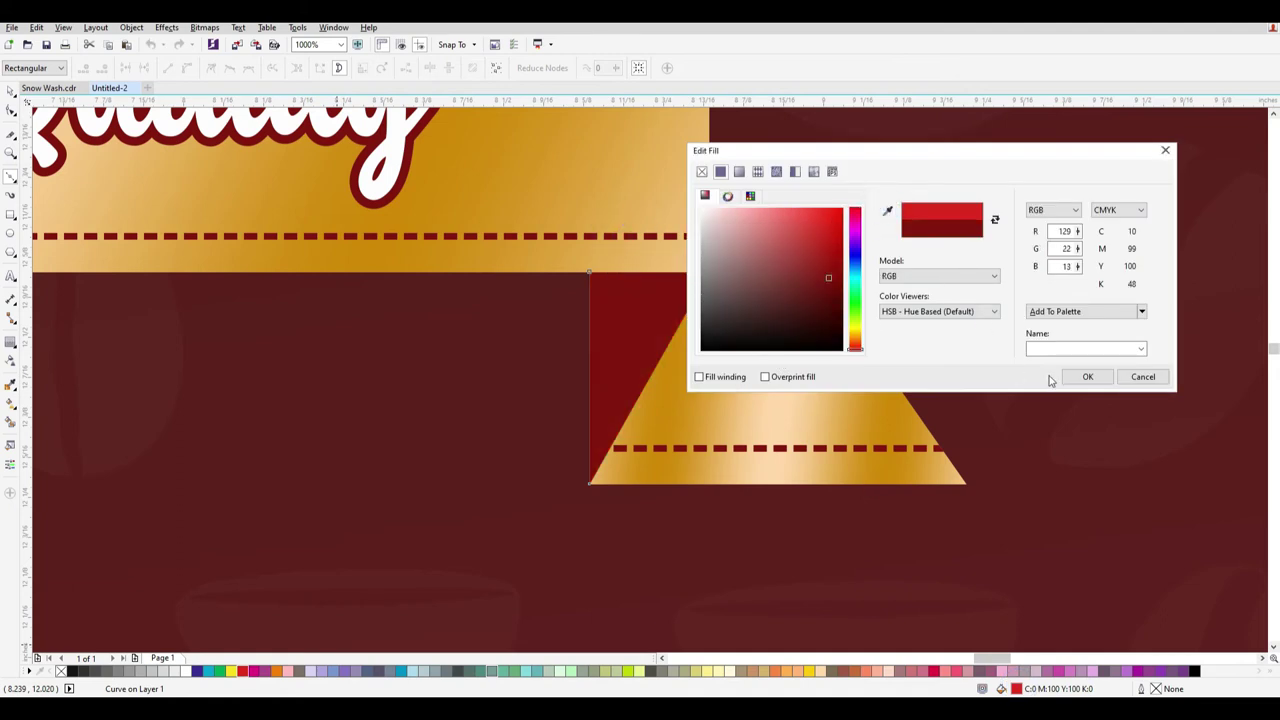
pyautogui.click(1087, 377)
# Select the right ribbon tail with its fold triangle and place a horizontally mirrored copy at the banner's left end.
pyautogui.click(10, 91)
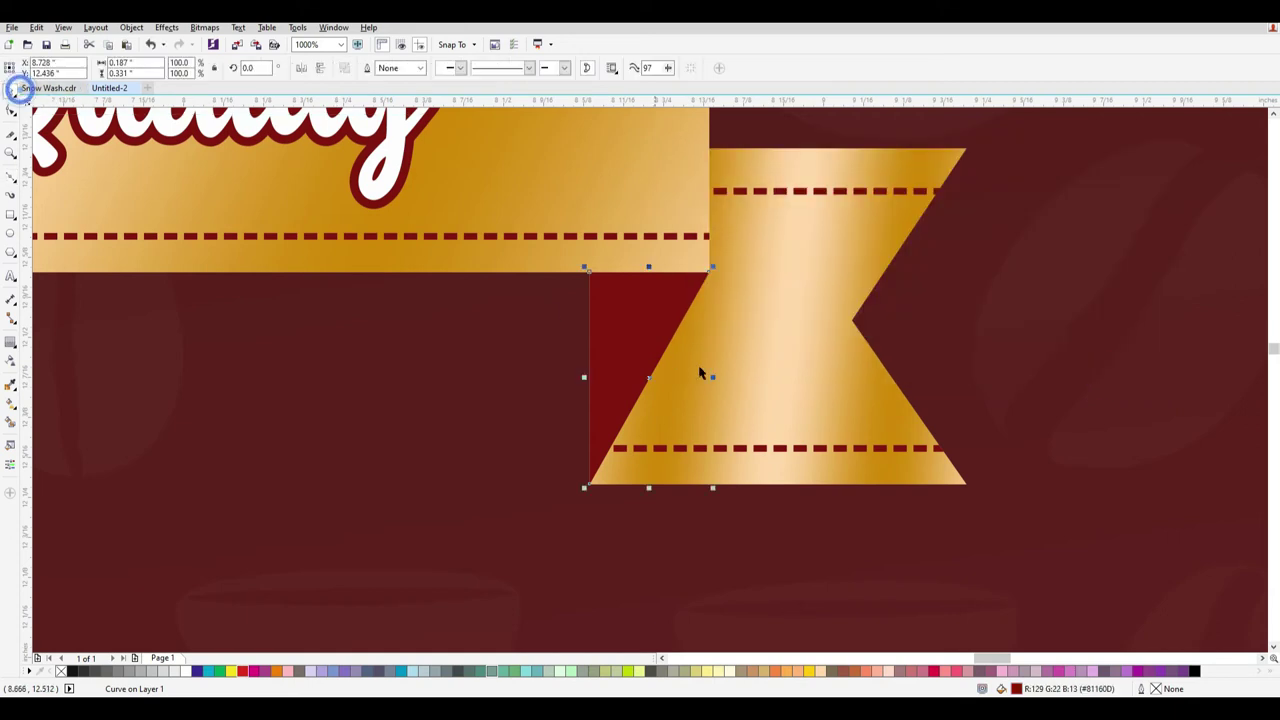
pyautogui.scroll(-3, 806, 386)
pyautogui.moveTo(1082, 488); pyautogui.dragTo(992, 473)
pyautogui.moveTo(909, 445); pyautogui.dragTo(831, 349)
pyautogui.scroll(2, 927, 436)
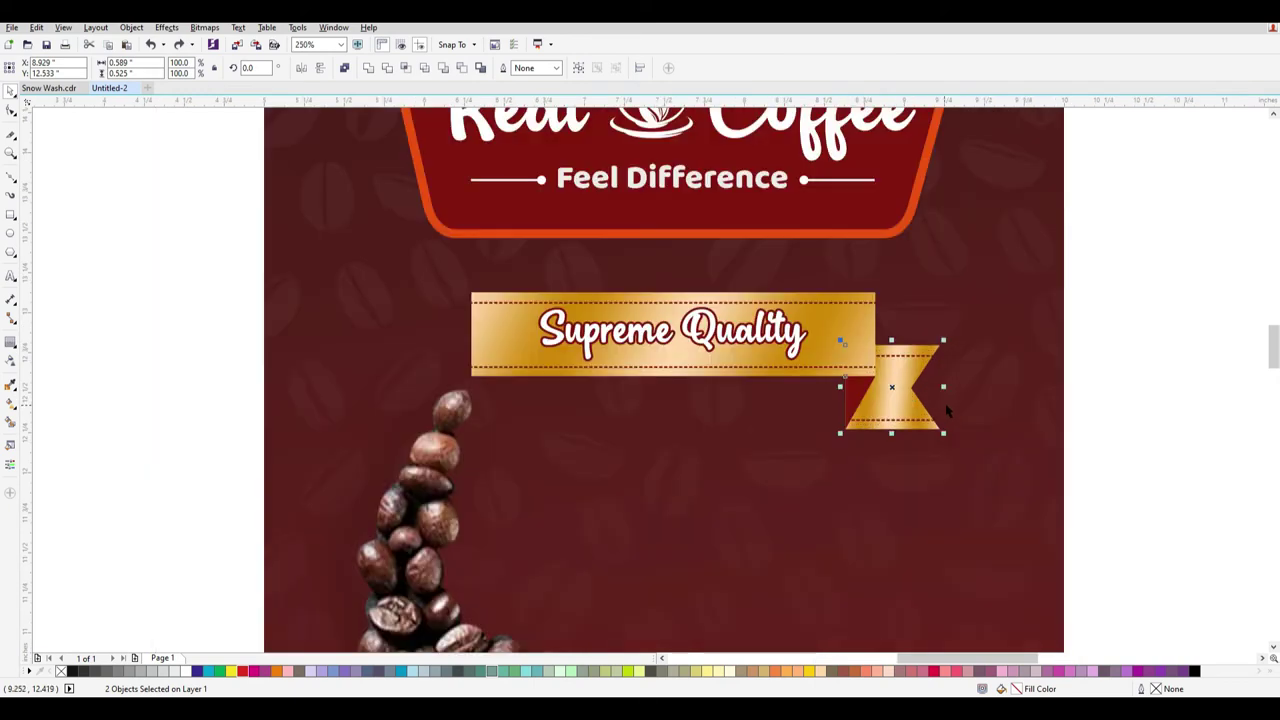
pyautogui.moveTo(942, 387); pyautogui.dragTo(487, 392)
pyautogui.rightClick(788, 405)
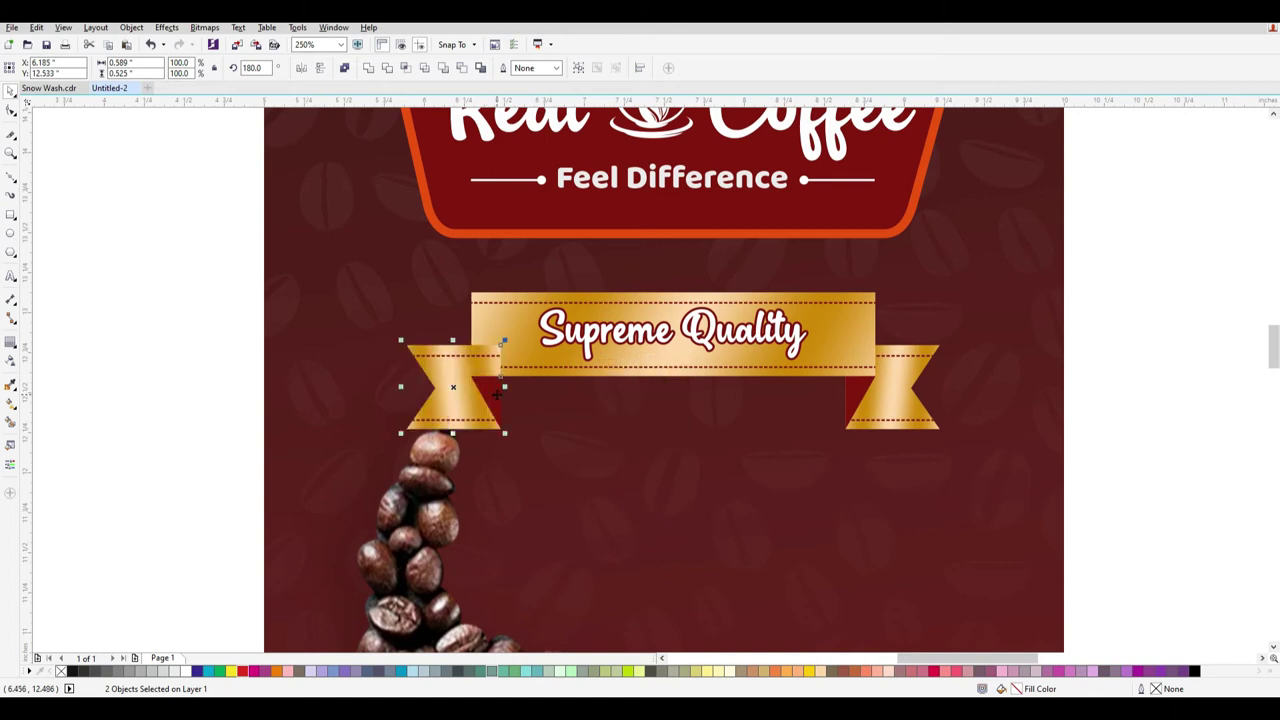
# Order the mirrored left tail and fold behind the main banner.
pyautogui.hotkey('ctrl', 'pagedown')
pyautogui.hotkey('ctrl', 'pagedown')
pyautogui.hotkey('ctrl', 'pageup')
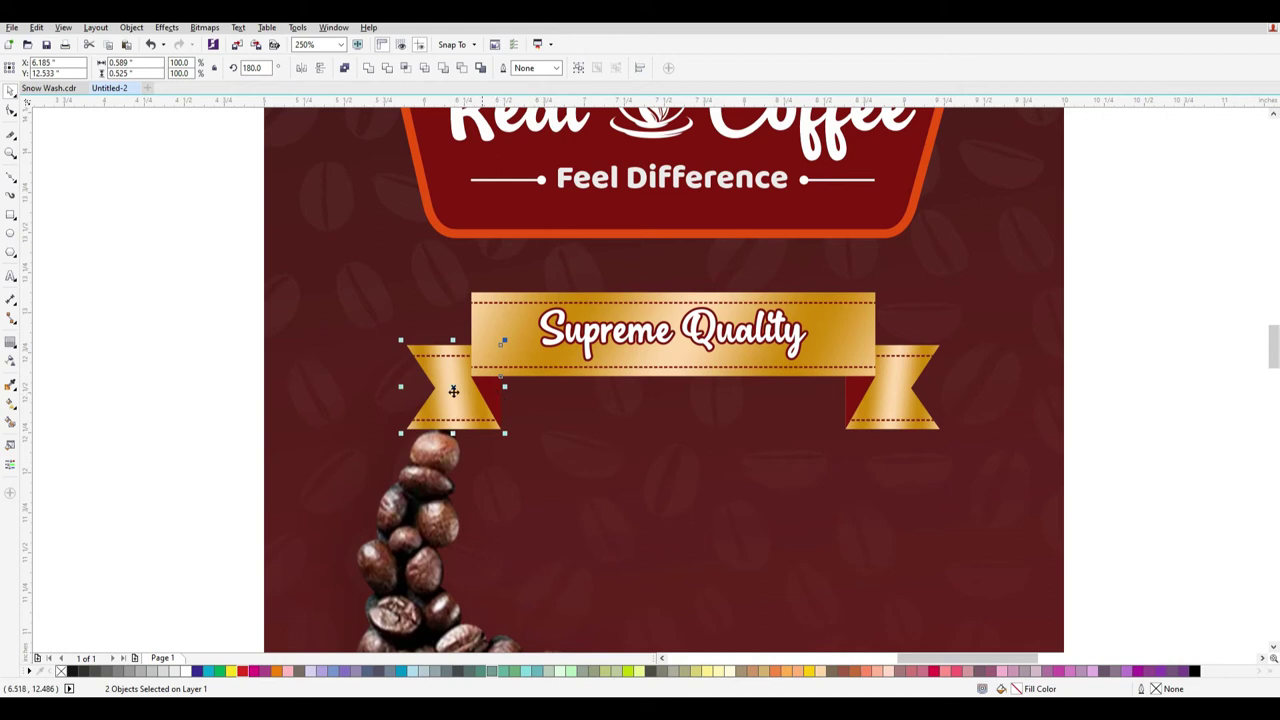
pyautogui.click(126, 254)
# Group all the ribbon parts, shrink the group to about 1.68 inches wide and position it just beneath the logo badge.
pyautogui.moveTo(89, 251); pyautogui.dragTo(1070, 500)
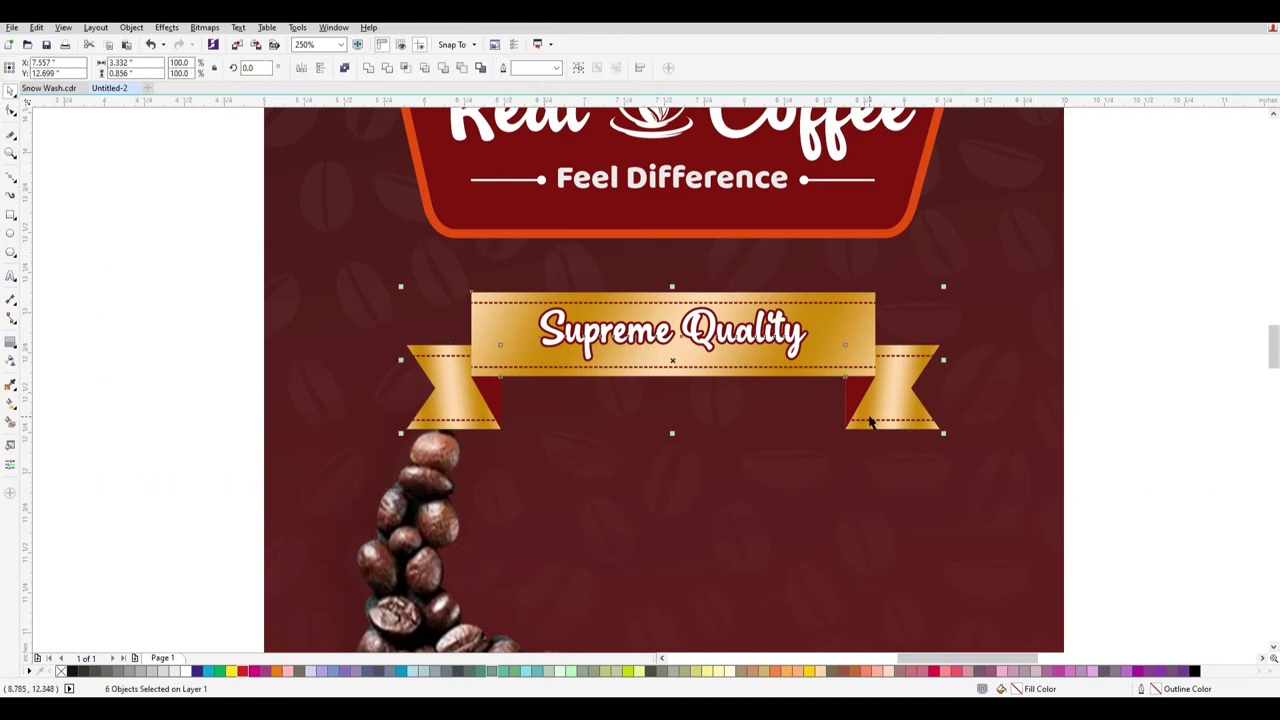
pyautogui.hotkey('ctrl', 'g')
pyautogui.moveTo(943, 433); pyautogui.dragTo(672, 372)
pyautogui.moveTo(440, 318); pyautogui.dragTo(581, 308)
pyautogui.moveTo(724, 292); pyautogui.dragTo(709, 280)
# Center the ribbon group horizontally on the coffee bean background pattern.
pyautogui.keyDown('shift'); pyautogui.click(865, 281); pyautogui.keyUp('shift')
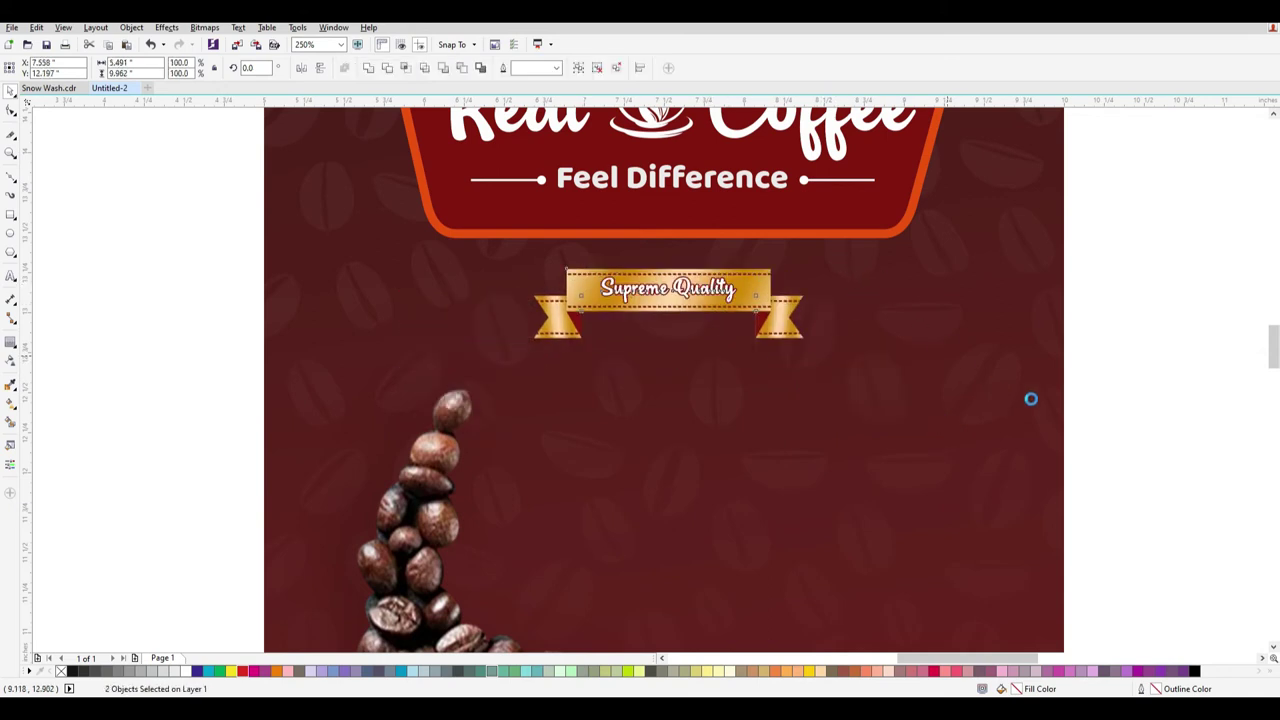
pyautogui.press('c')
pyautogui.scroll(1, 773, 288)
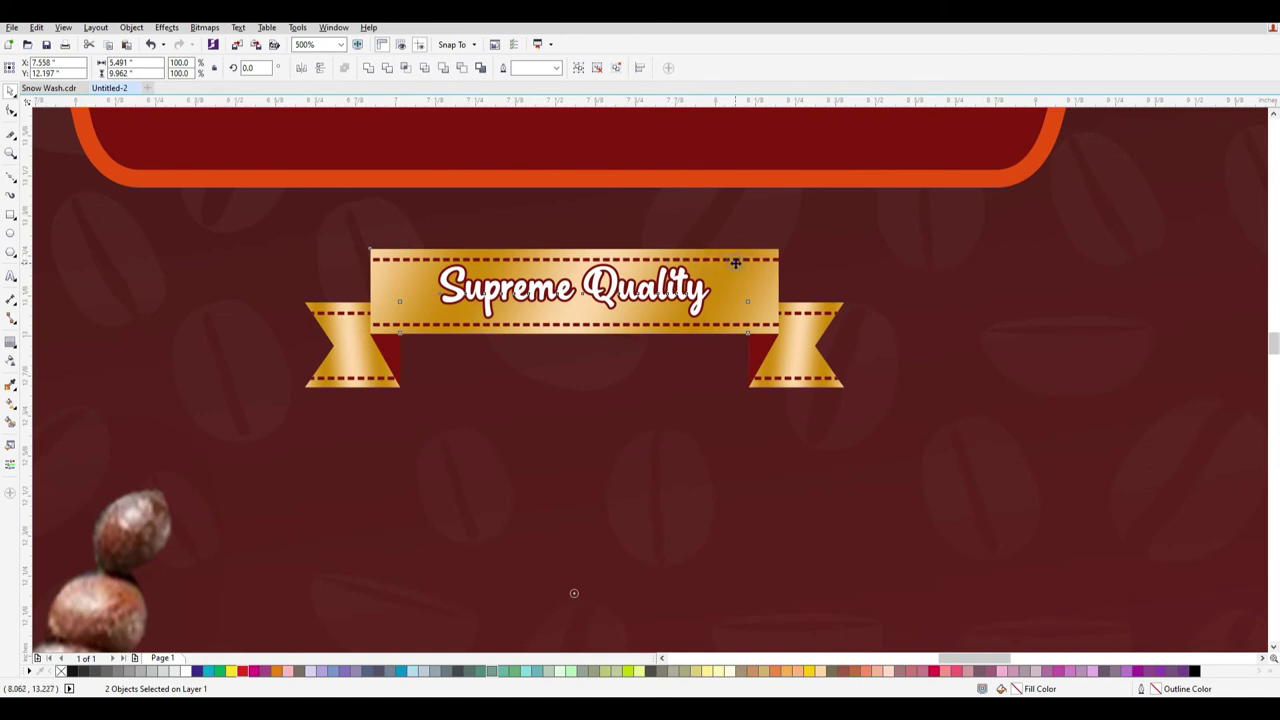
pyautogui.scroll(-2, 704, 289)
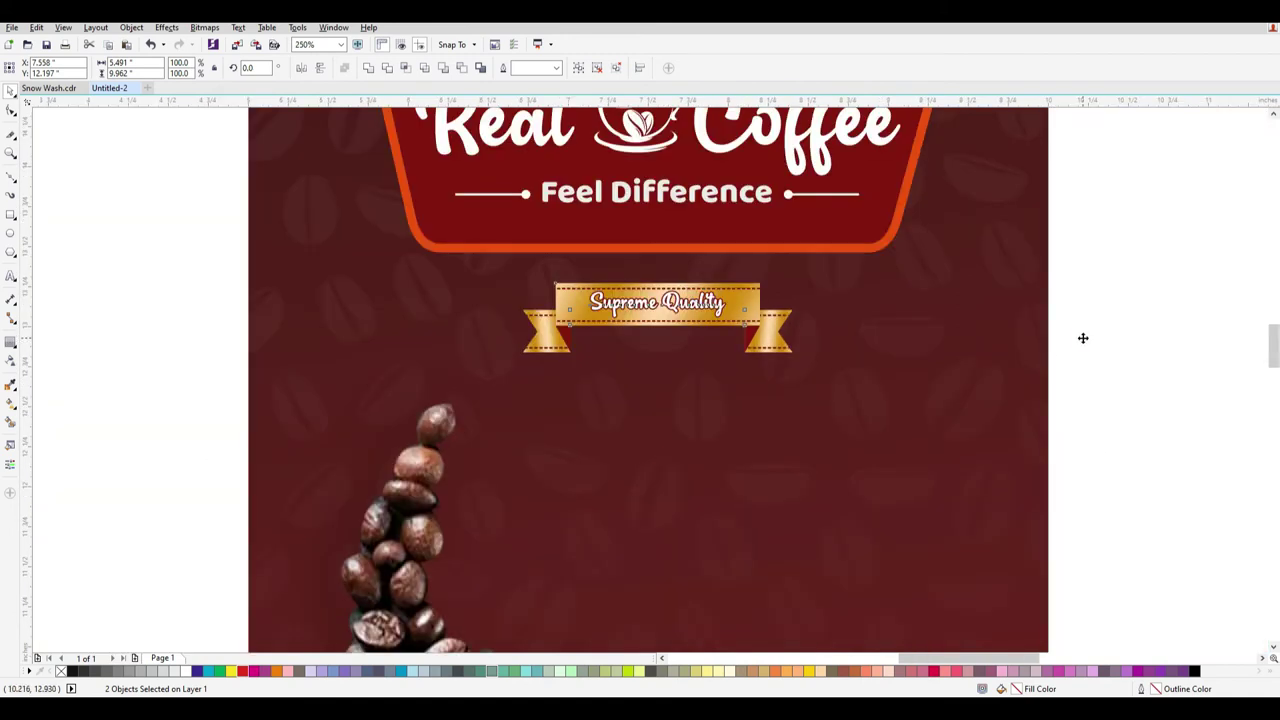
pyautogui.click(975, 334)
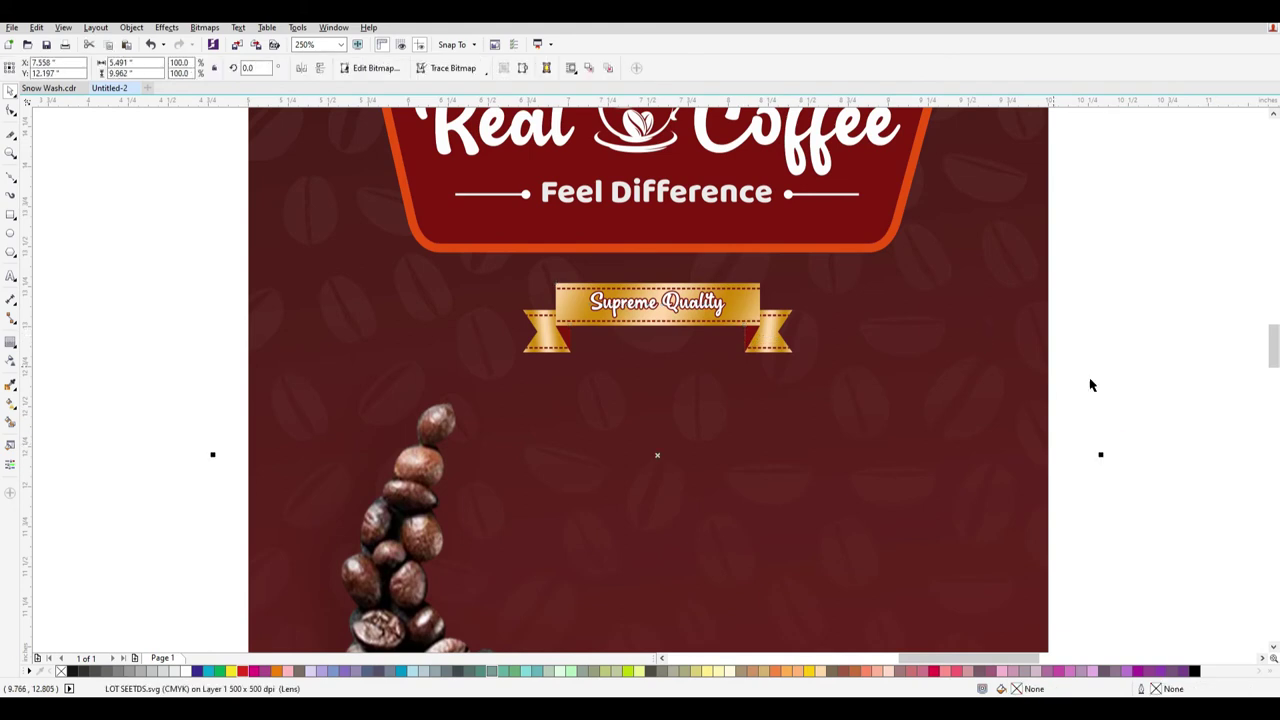
# Enlarge the Supreme Quality ribbon group proportionally to about 1.90 × 0.49 inches.
pyautogui.click(134, 281)
pyautogui.click(293, 267)
pyautogui.scroll(-4, 592, 445)
pyautogui.click(774, 437)
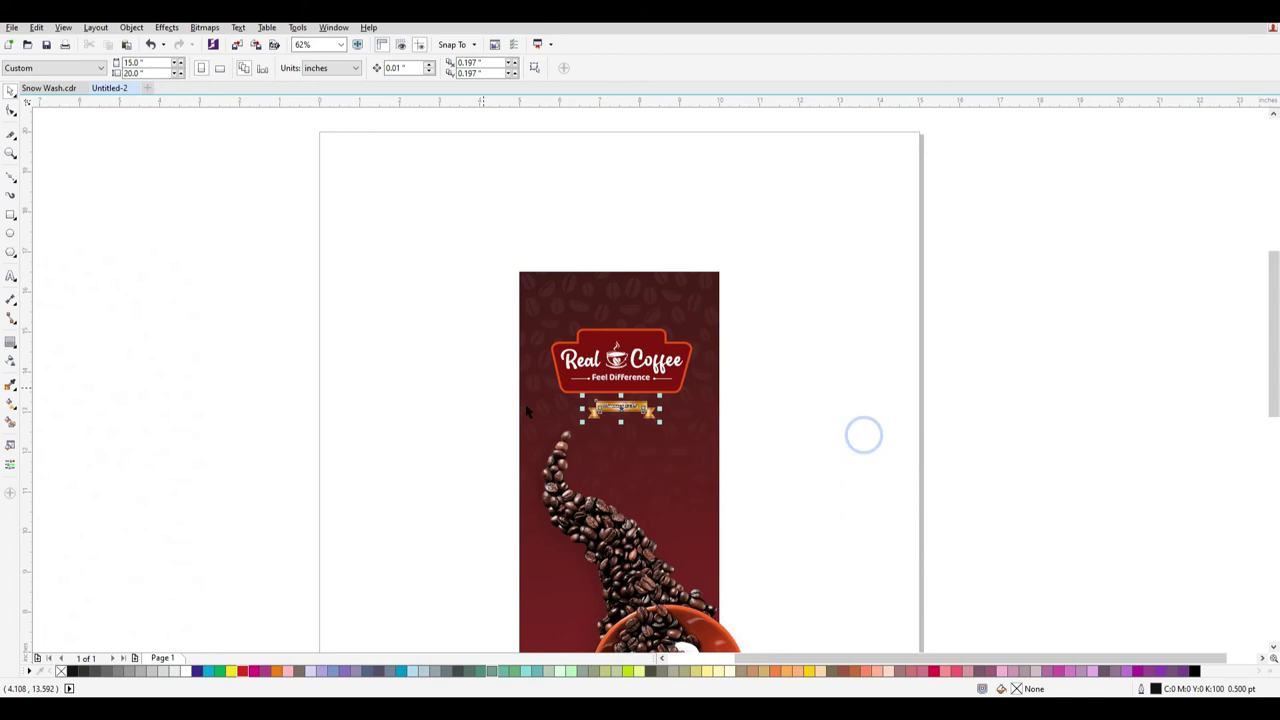
pyautogui.click(617, 424)
pyautogui.scroll(6, 617, 424)
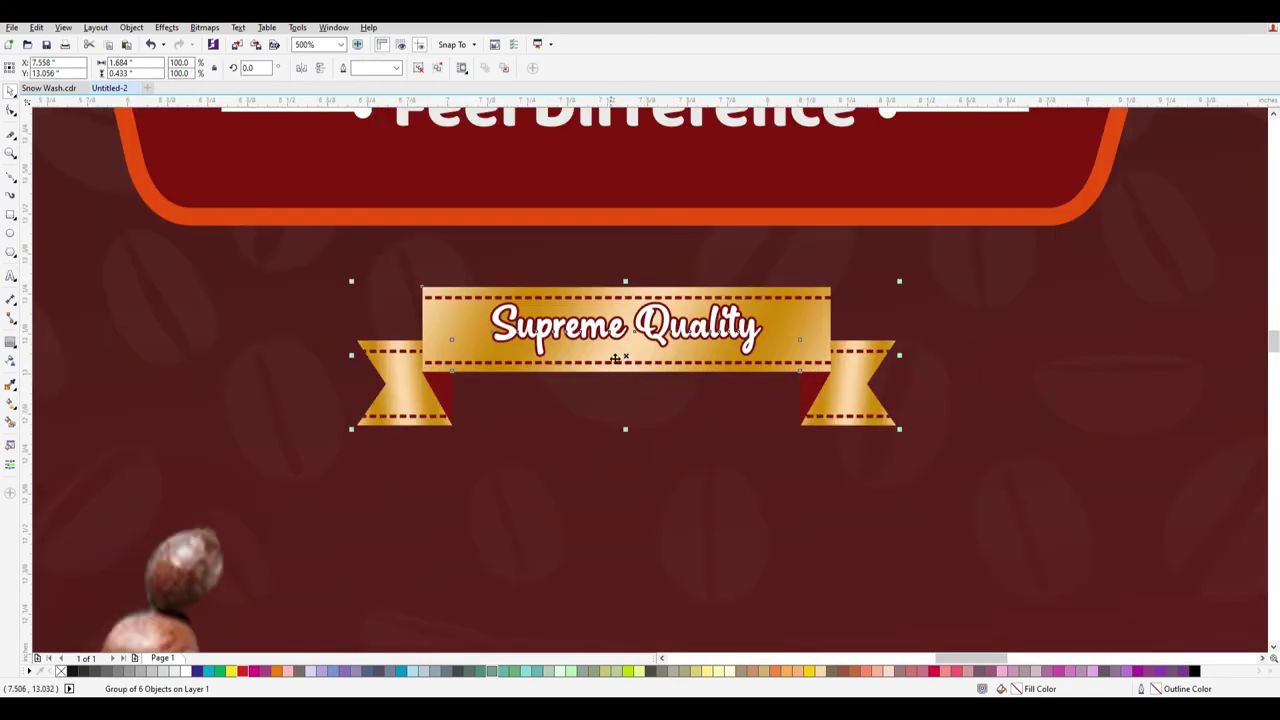
pyautogui.scroll(-2, 615, 358)
pyautogui.moveTo(760, 396); pyautogui.dragTo(795, 404)
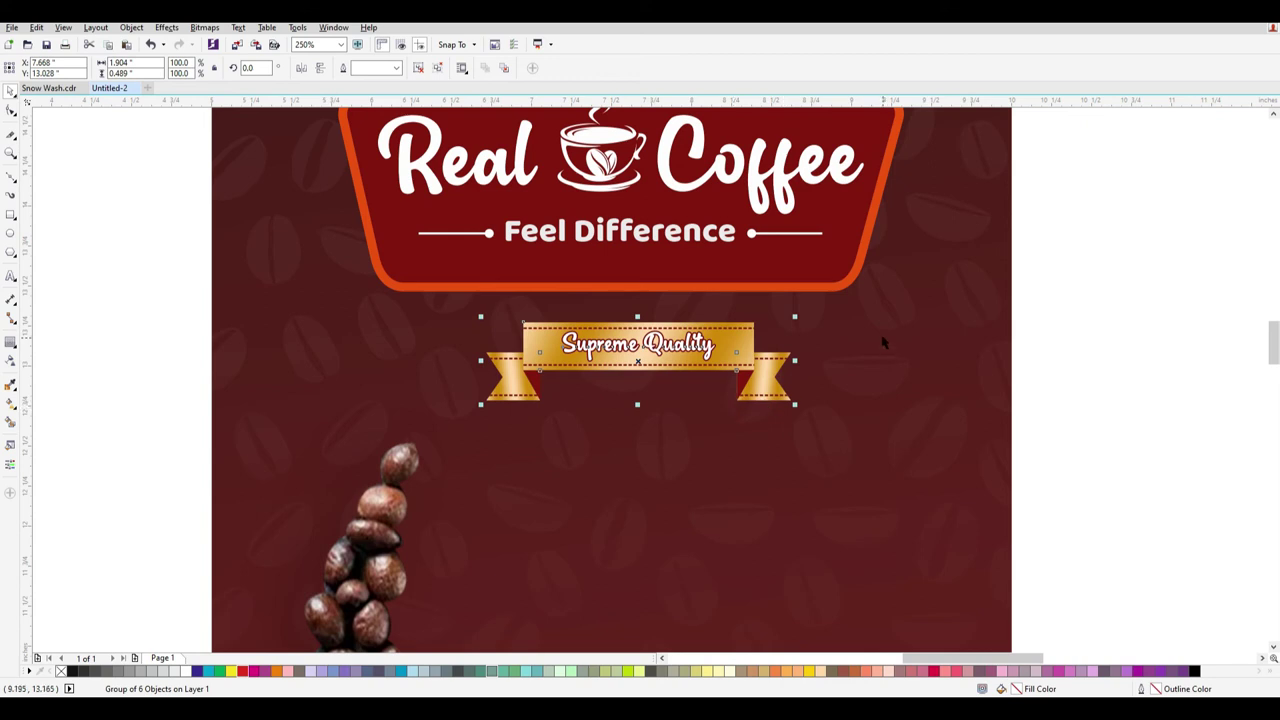
# Move the ribbon group onto the blank page area beside the pack design and ungroup it.
pyautogui.moveTo(490, 341); pyautogui.dragTo(34, 320)
pyautogui.scroll(-4, 205, 348)
pyautogui.moveTo(200, 345); pyautogui.dragTo(517, 220)
pyautogui.scroll(6, 520, 228)
pyautogui.scroll(-2, 494, 204)
pyautogui.moveTo(479, 206); pyautogui.dragTo(503, 298)
pyautogui.scroll(2, 488, 262)
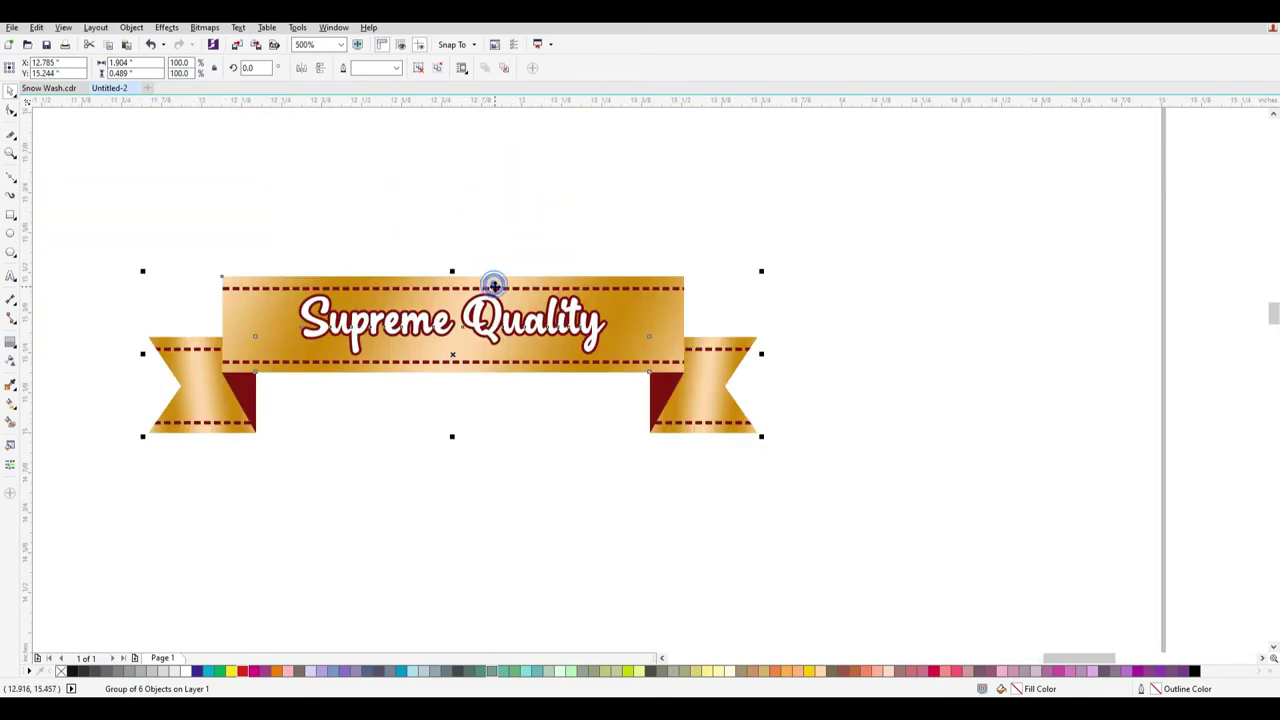
pyautogui.click(572, 241)
pyautogui.click(576, 293)
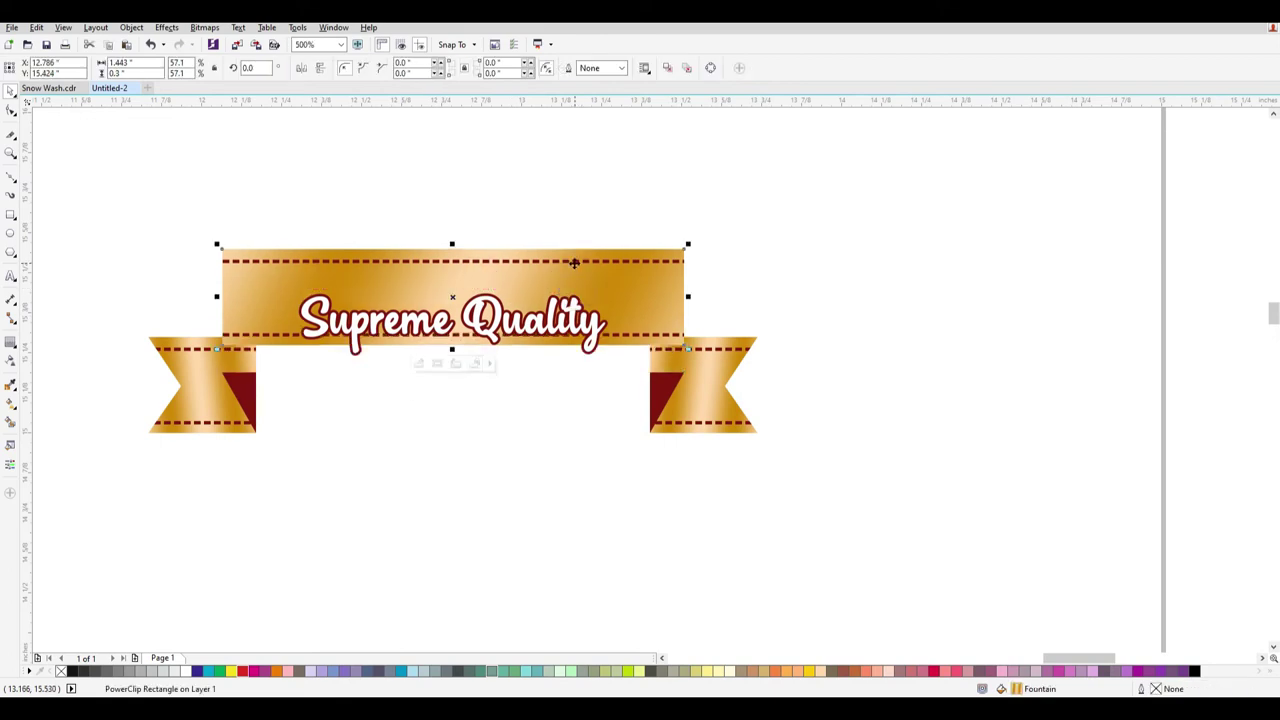
# Open the main banner's PowerClip contents for editing and set both dashed lines to a 0.5 pt outline.
pyautogui.rightClick(568, 286)
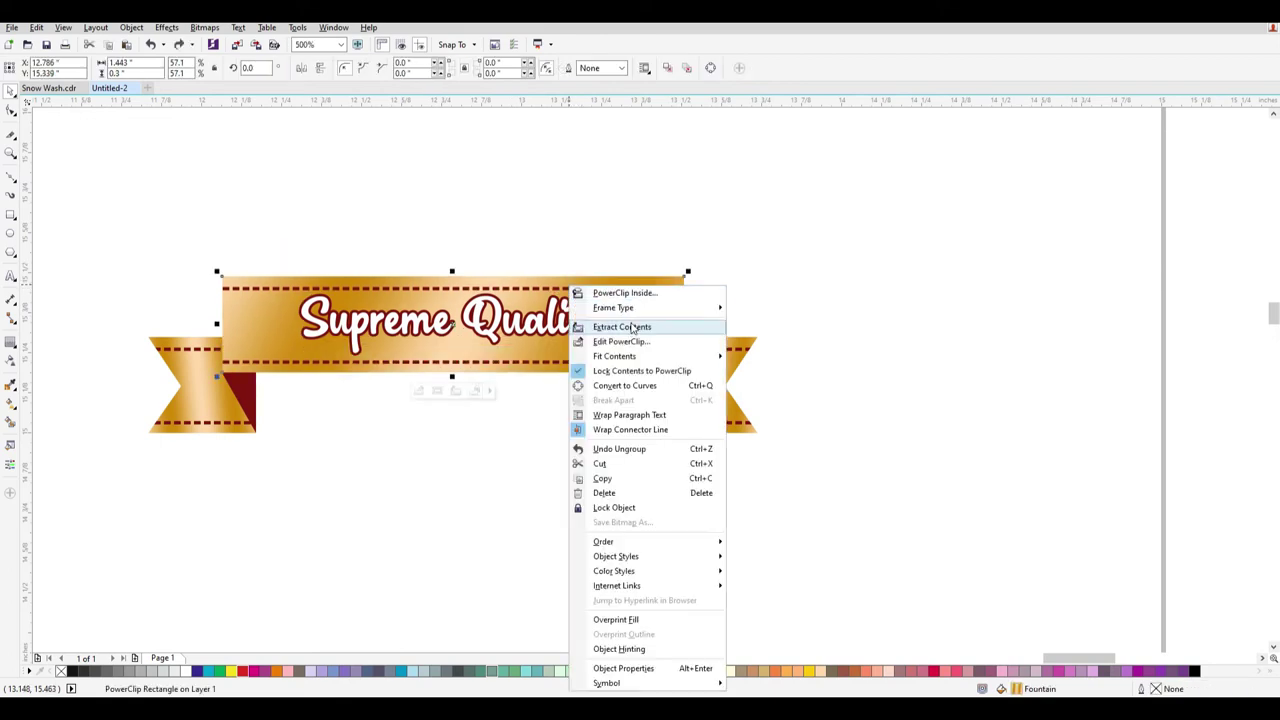
pyautogui.click(632, 343)
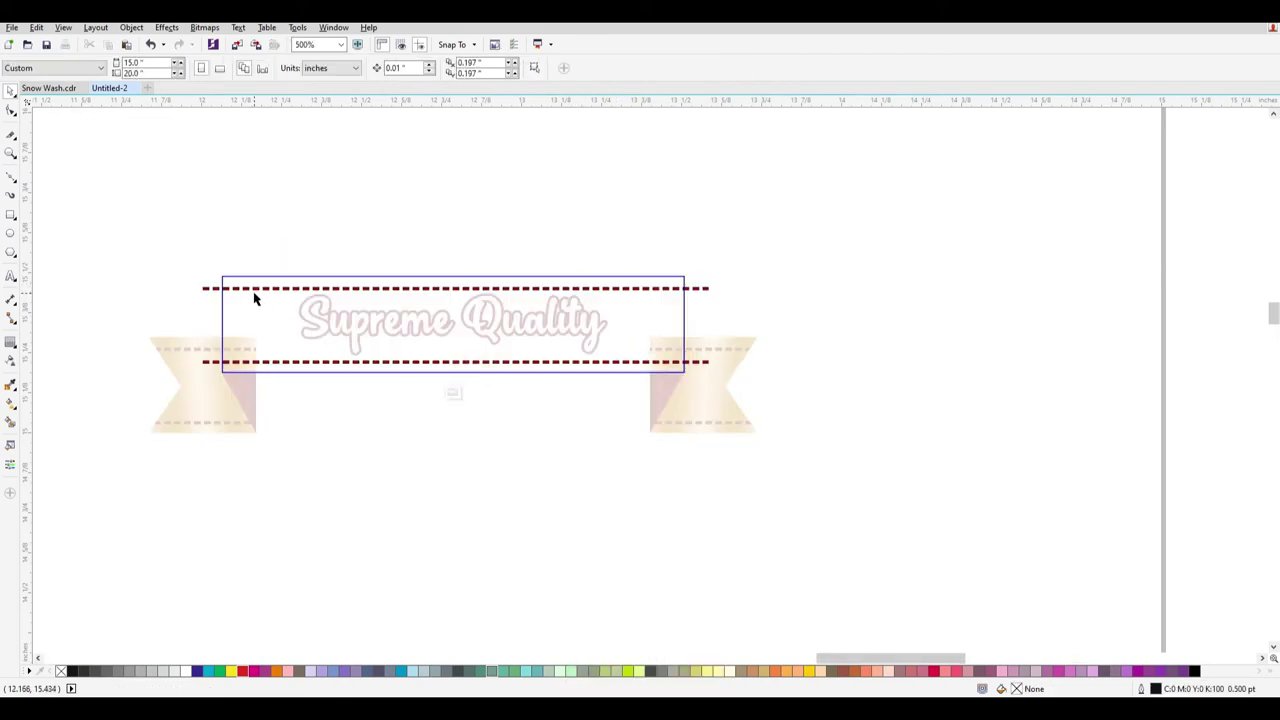
pyautogui.click(232, 289)
pyautogui.keyDown('shift'); pyautogui.click(256, 362); pyautogui.keyUp('shift')
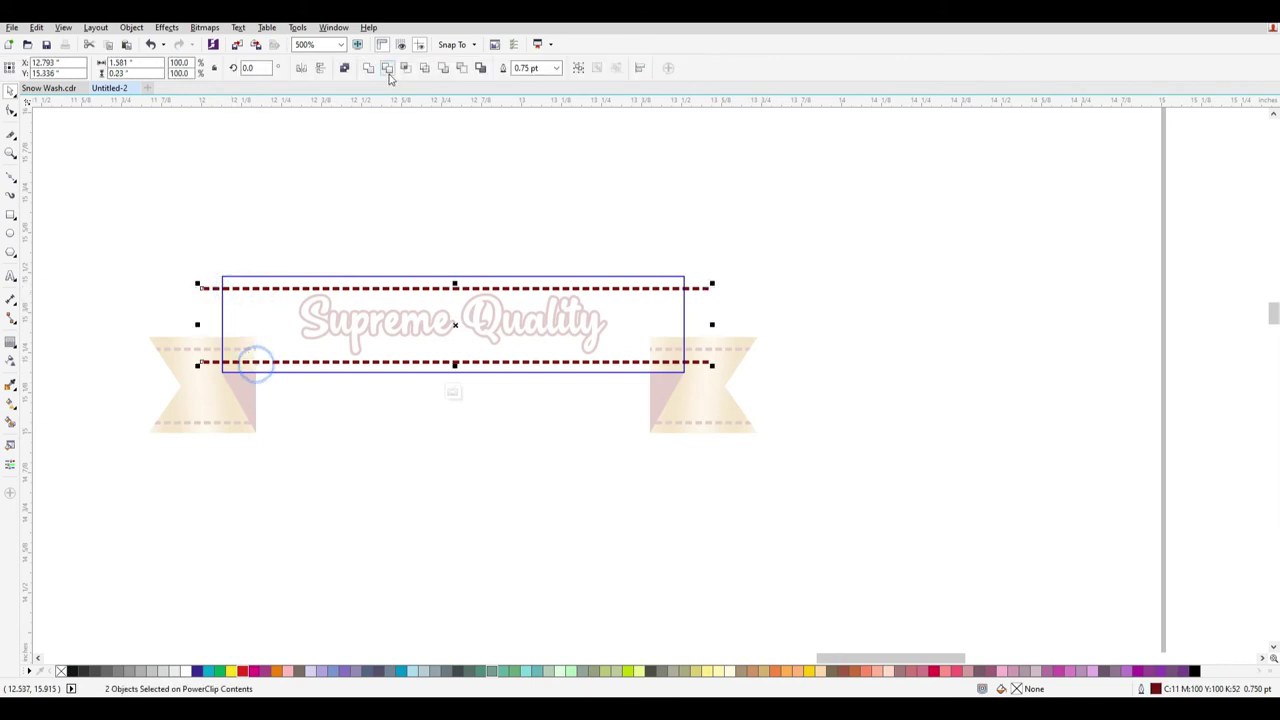
pyautogui.click(540, 68)
pyautogui.write('0.5')
pyautogui.press('Return')
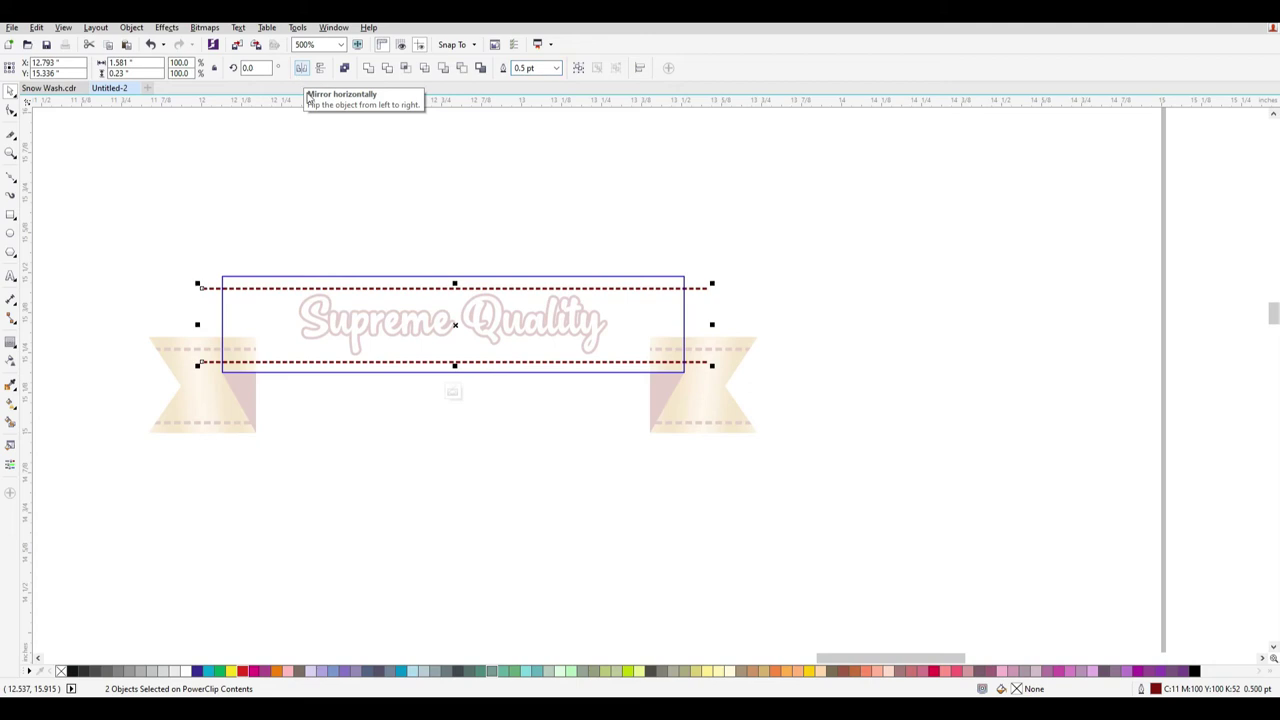
# Finish editing the main banner's PowerClip contents.
pyautogui.rightClick(414, 296)
pyautogui.click(450, 282)
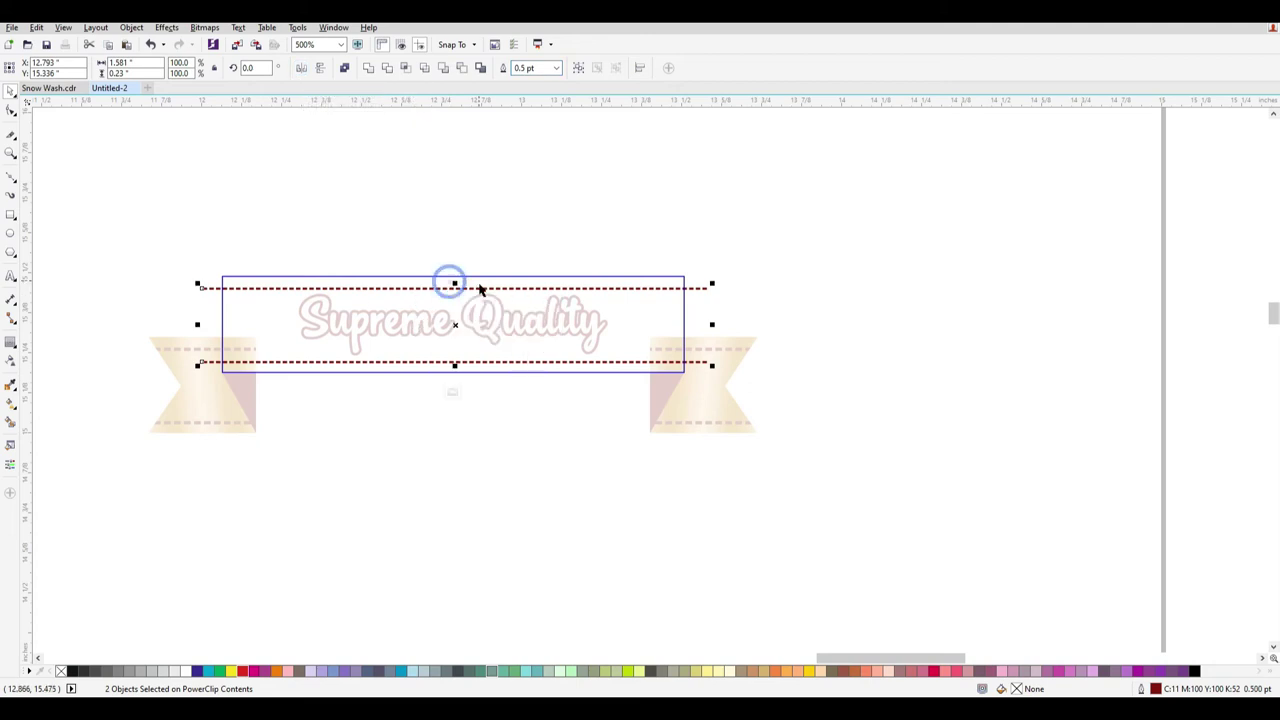
pyautogui.rightClick(480, 292)
pyautogui.click(567, 338)
pyautogui.click(511, 423)
# Open the left tail's PowerClip contents for editing and set both dashed lines to a 0.5 pt outline.
pyautogui.click(176, 352)
pyautogui.rightClick(176, 354)
pyautogui.click(243, 350)
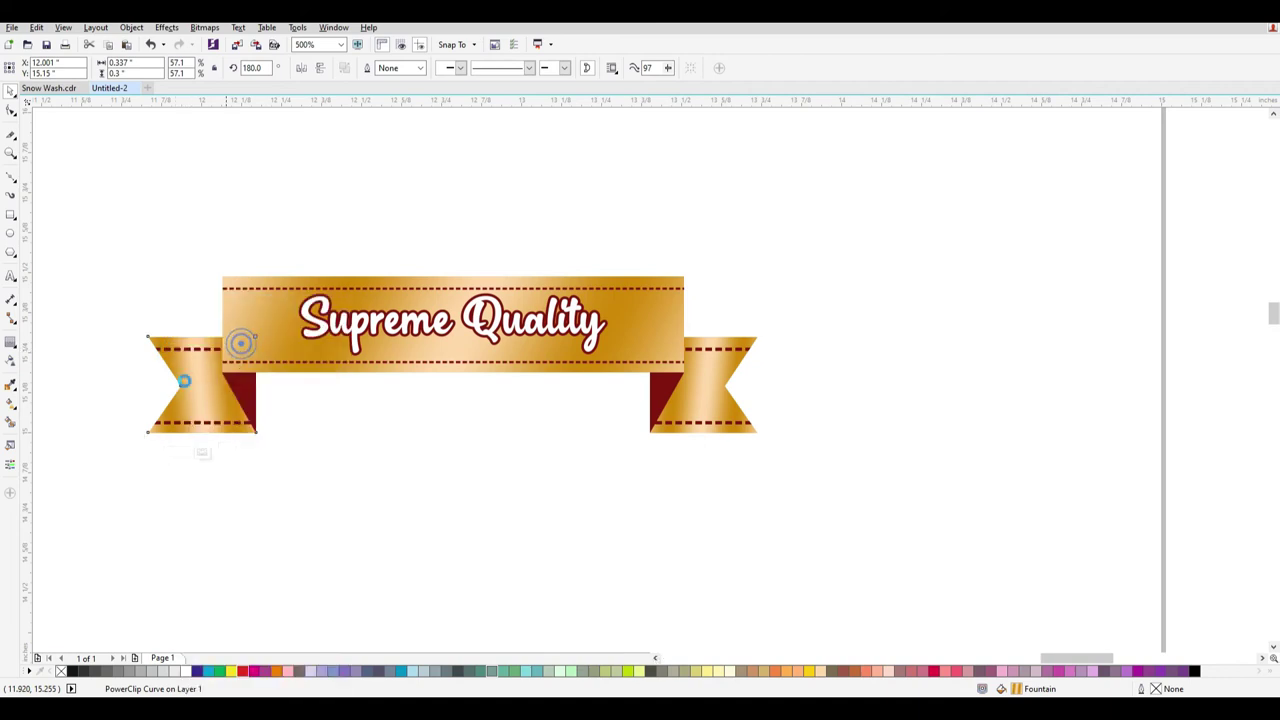
pyautogui.moveTo(95, 318); pyautogui.dragTo(271, 434)
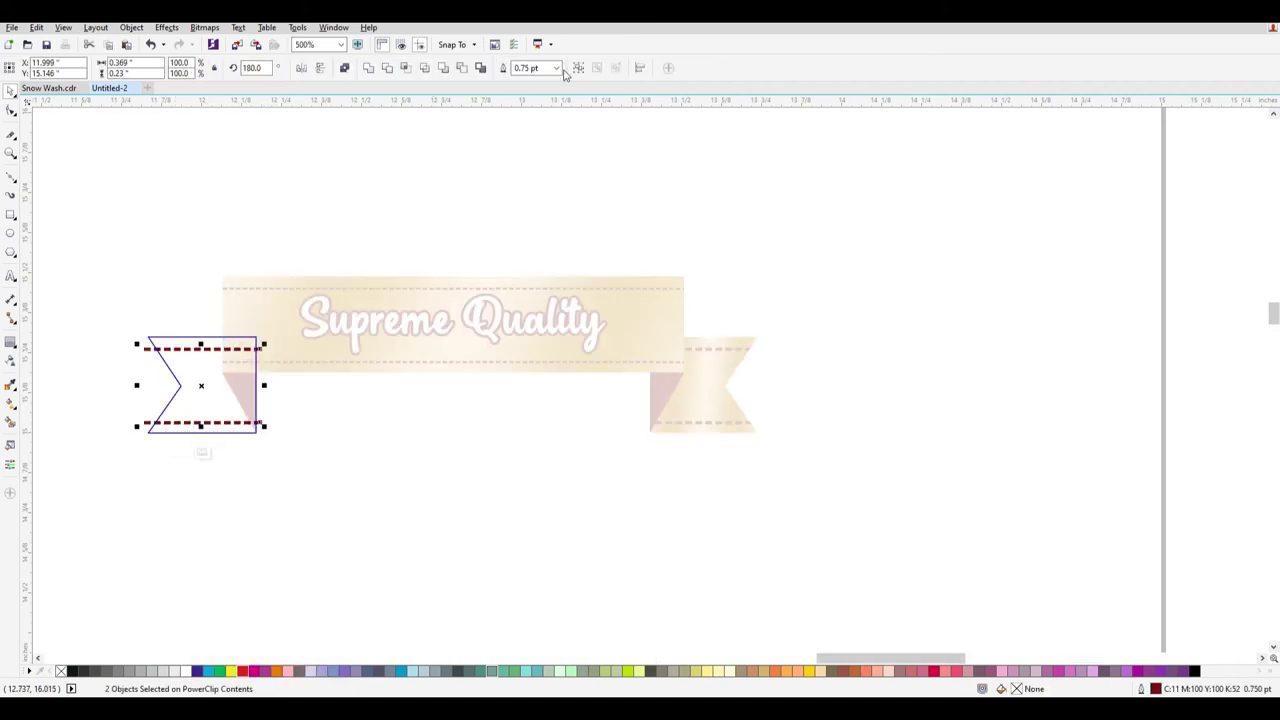
pyautogui.tripleClick(536, 68)
pyautogui.write('0.5')
pyautogui.press('Return')
# Finish editing the left tail's PowerClip contents.
pyautogui.rightClick(245, 357)
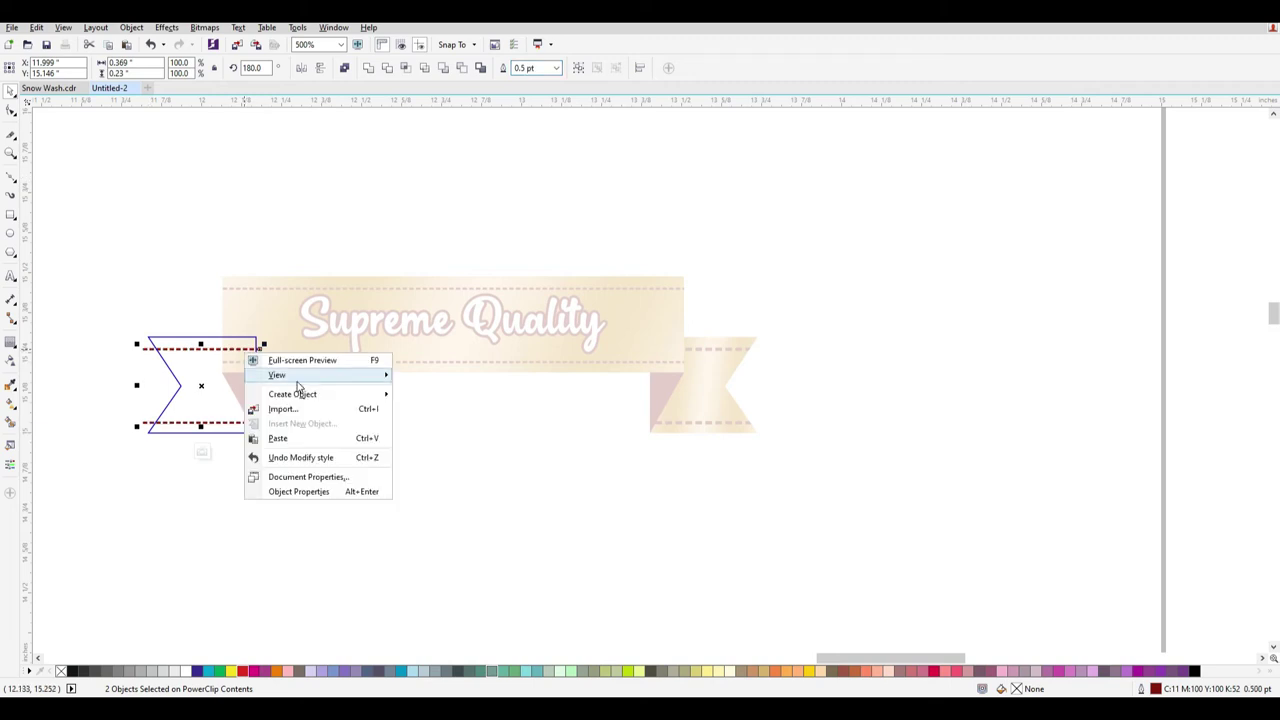
pyautogui.moveTo(330, 396)
pyautogui.click(330, 337)
pyautogui.click(249, 348)
pyautogui.click(249, 349)
pyautogui.click(327, 400)
pyautogui.rightClick(246, 348)
pyautogui.press('Escape')
pyautogui.click(243, 348)
pyautogui.rightClick(244, 347)
pyautogui.click(290, 375)
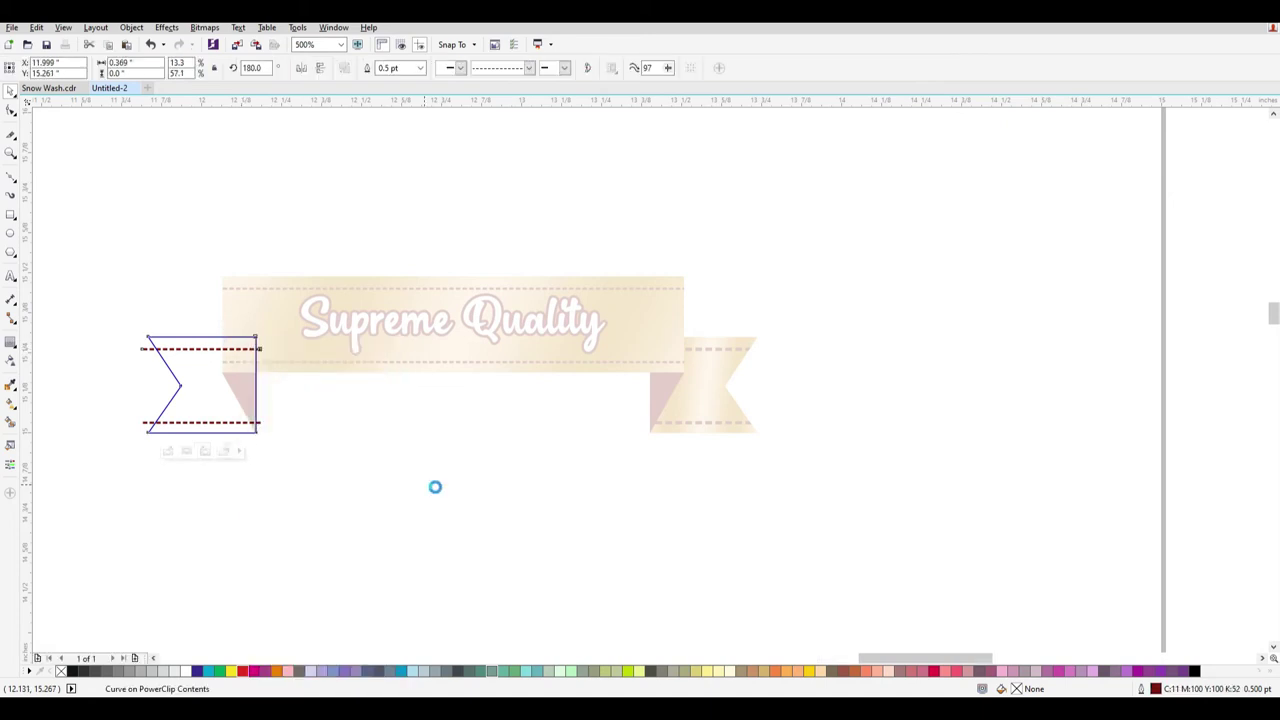
pyautogui.moveTo(829, 490); pyautogui.dragTo(643, 330)
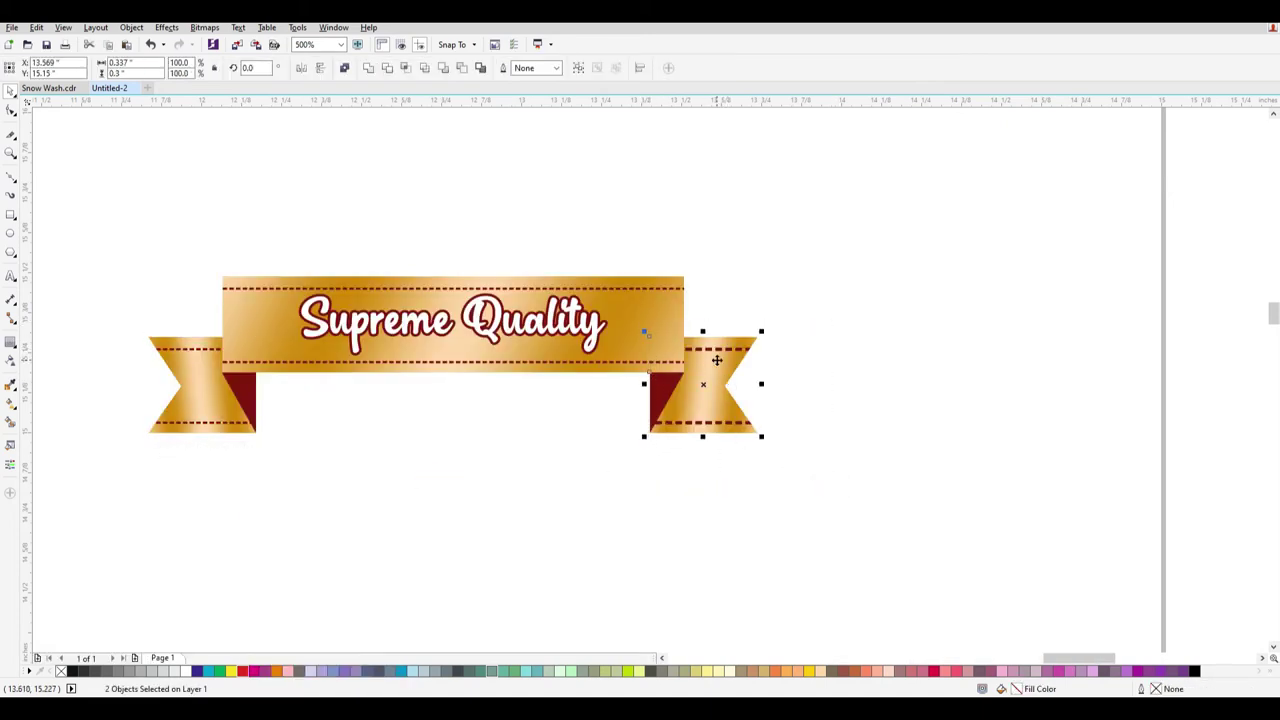
pyautogui.rightClick(717, 360)
pyautogui.click(851, 285)
pyautogui.moveTo(713, 368); pyautogui.dragTo(775, 386)
pyautogui.hotkey('ctrl', 'z')
pyautogui.click(860, 426)
pyautogui.doubleClick(709, 346)
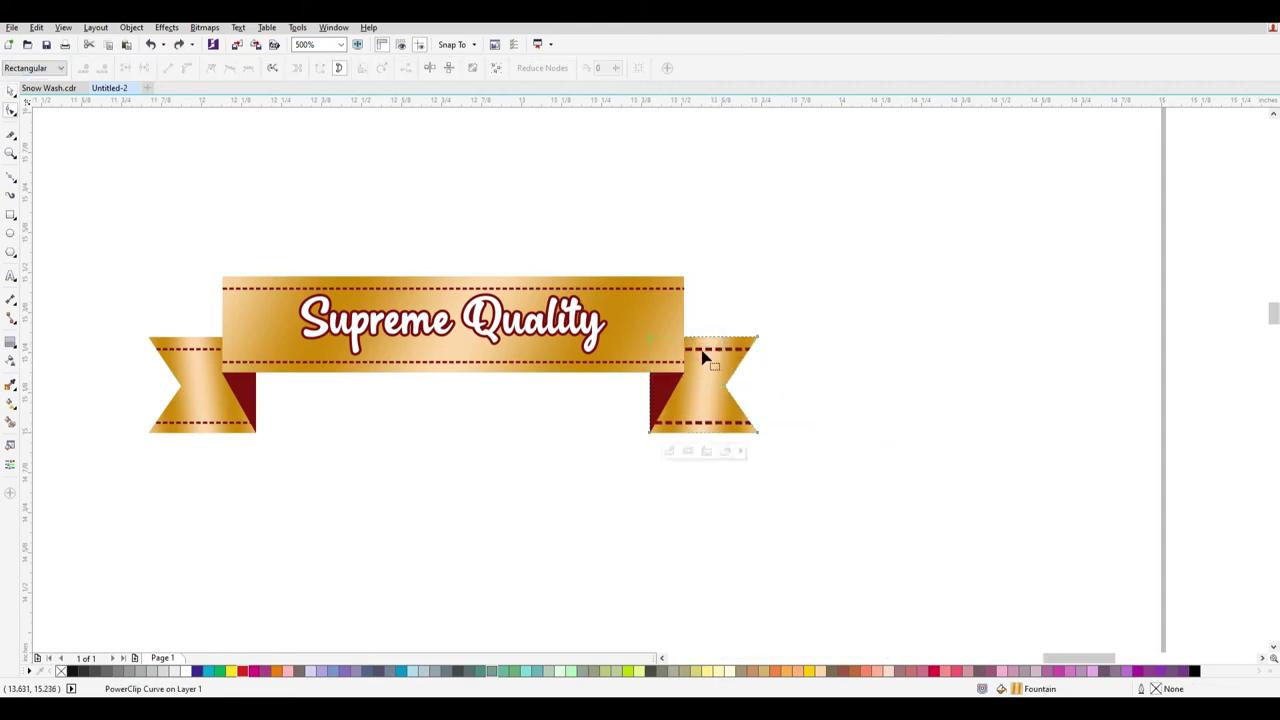
pyautogui.click(8, 91)
# Edit the right tail's PowerClip contents, set both dashed lines to a 0.5 pt outline and finish the editing.
pyautogui.rightClick(708, 356)
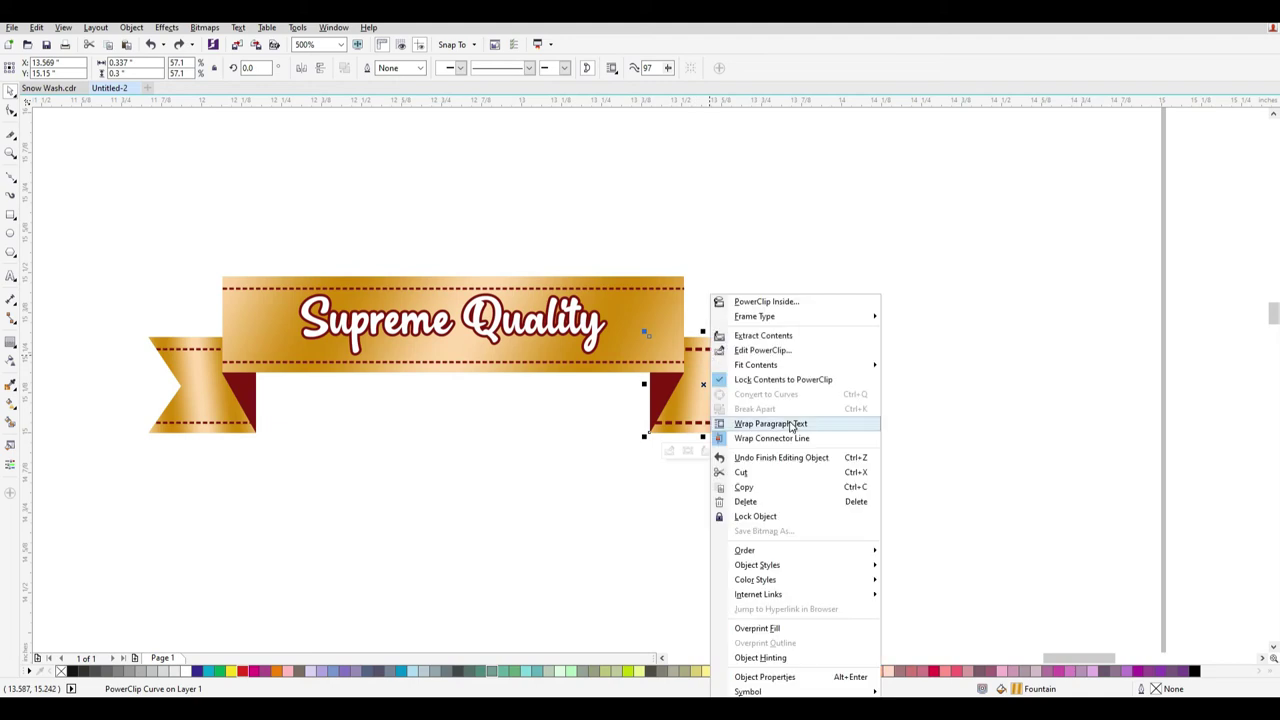
pyautogui.click(762, 350)
pyautogui.click(756, 425)
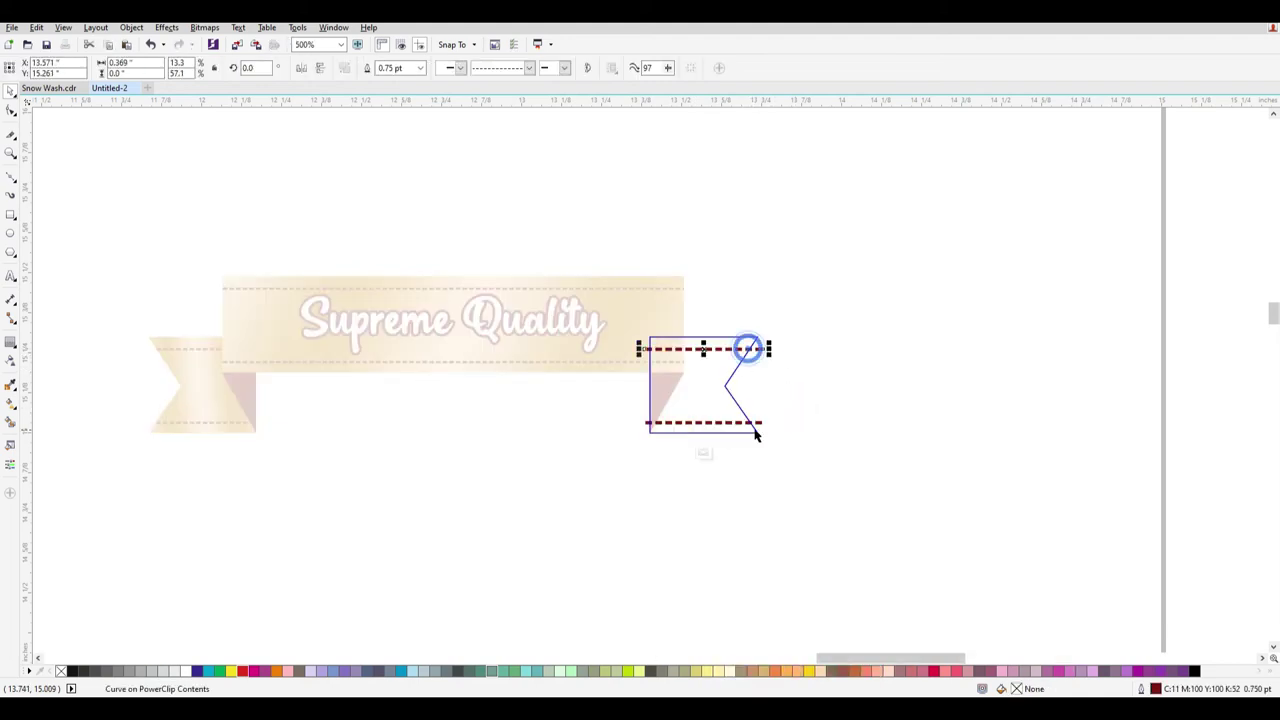
pyautogui.hotkey('ctrl', 'a')
pyautogui.click(530, 67)
pyautogui.write('0.5')
pyautogui.press('Return')
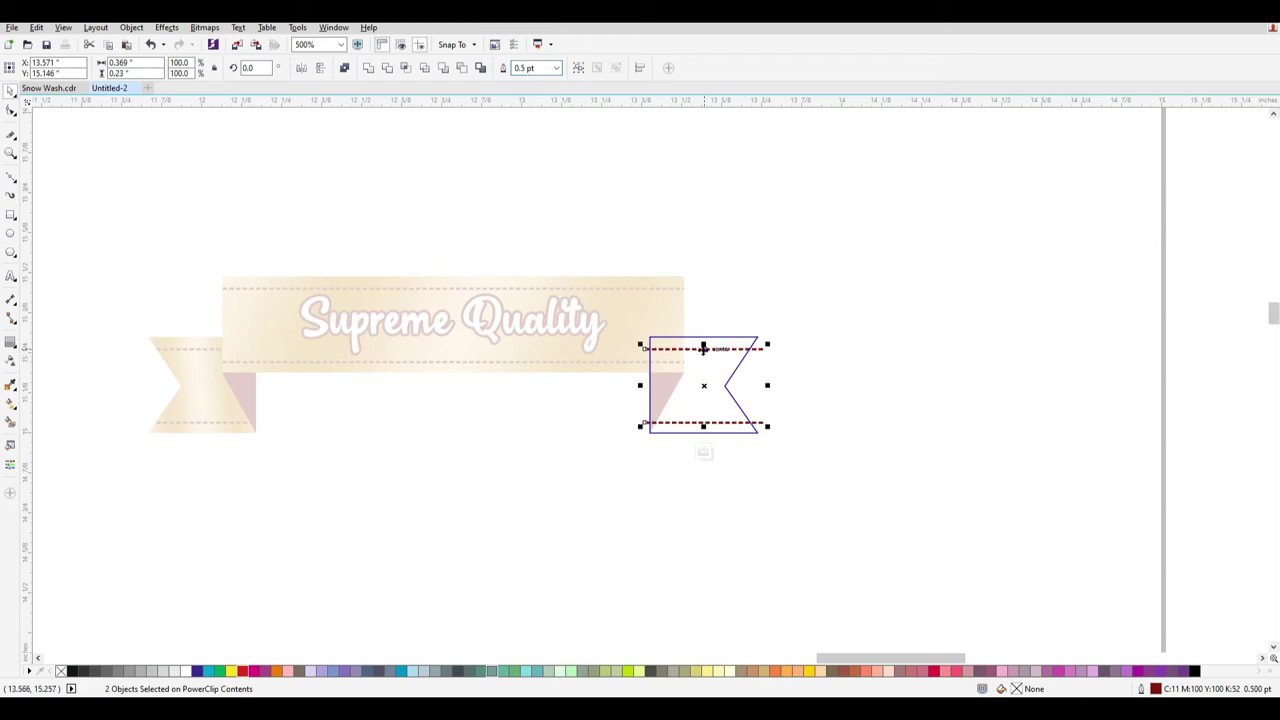
pyautogui.rightClick(703, 348)
pyautogui.click(775, 392)
# Select all the ribbon parts and move them back onto the pack design beneath the logo badge.
pyautogui.moveTo(932, 522); pyautogui.dragTo(40, 208)
pyautogui.scroll(-6, 560, 498)
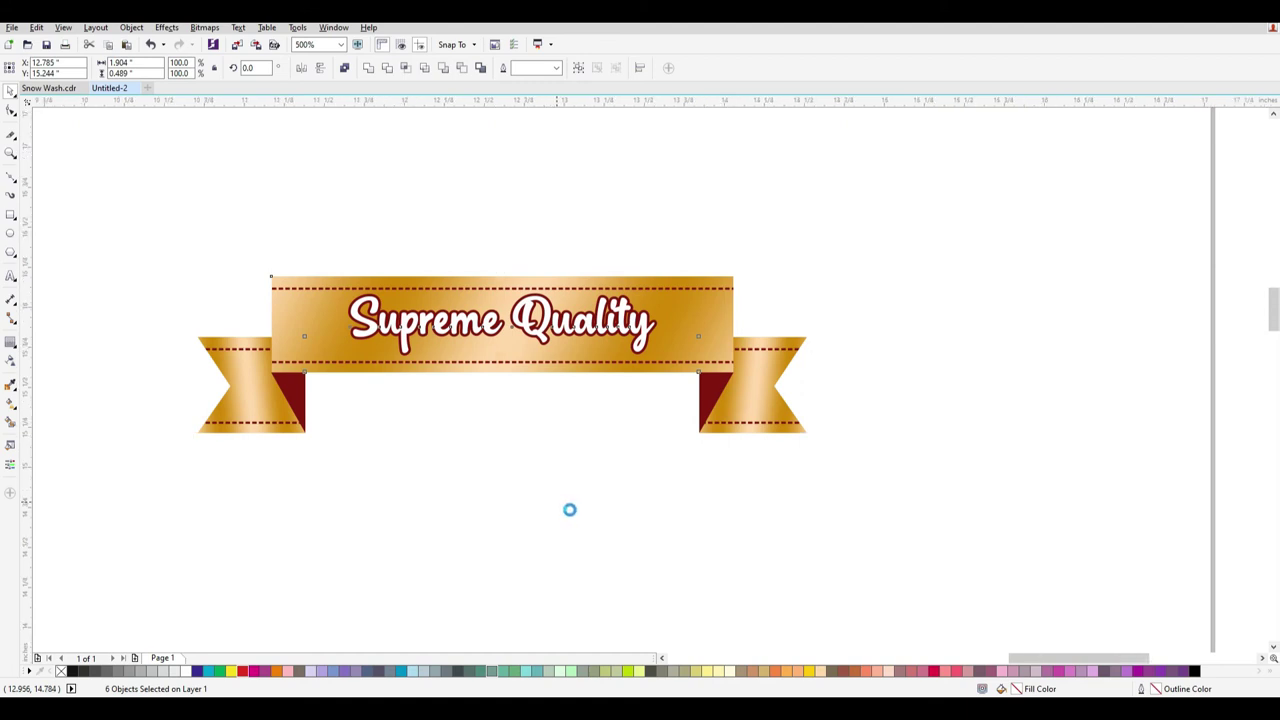
pyautogui.moveTo(614, 517); pyautogui.dragTo(398, 586)
# Try to center the ungrouped ribbon parts horizontally on the logo badge.
pyautogui.keyDown('shift'); pyautogui.click(390, 565); pyautogui.keyUp('shift')
pyautogui.press('c')
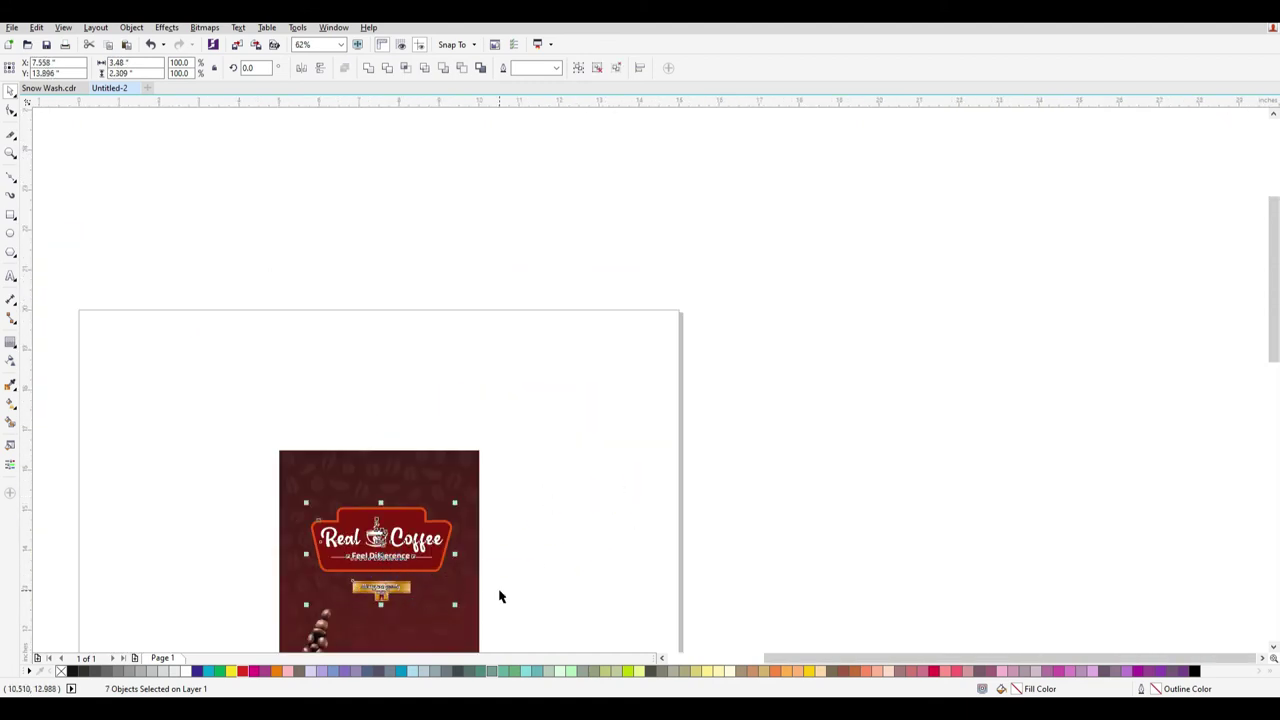
# Group all the ribbon parts and center the group horizontally on the logo badge.
pyautogui.moveTo(620, 614); pyautogui.dragTo(279, 579)
pyautogui.hotkey('ctrl', 'g')
pyautogui.keyDown('shift'); pyautogui.click(425, 548); pyautogui.keyUp('shift')
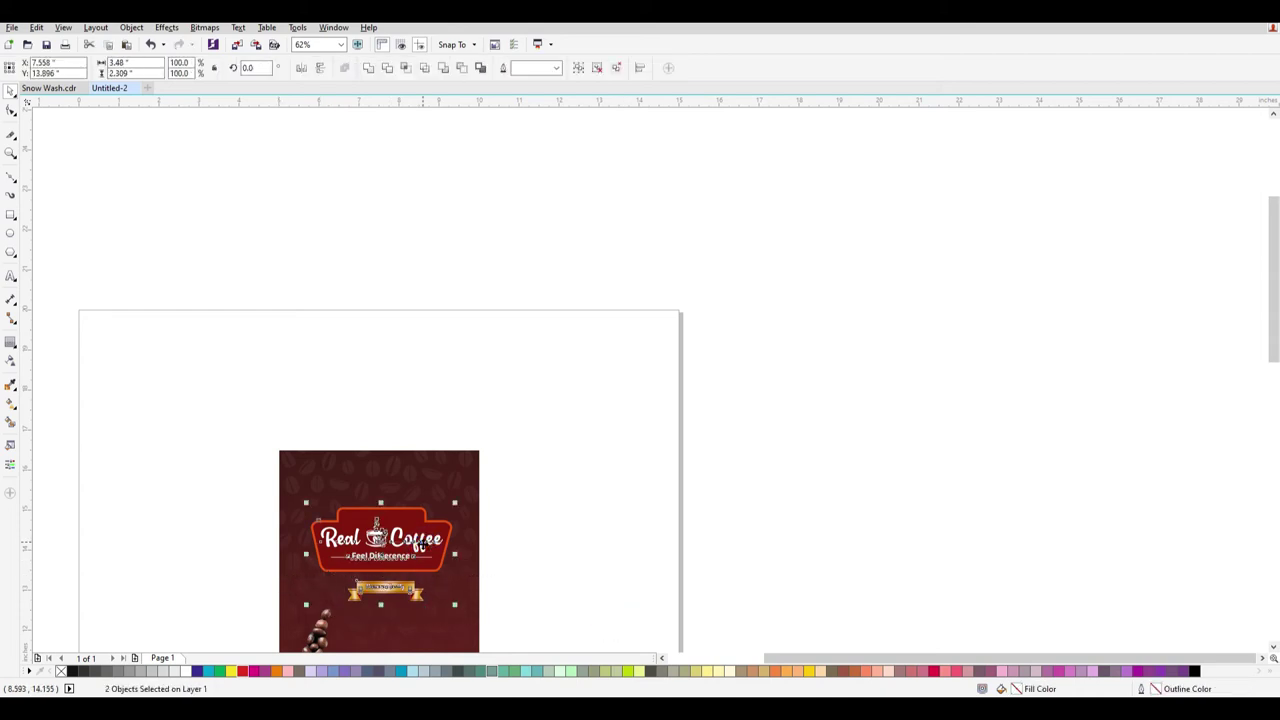
pyautogui.click(569, 551)
pyautogui.scroll(-4, 569, 551)
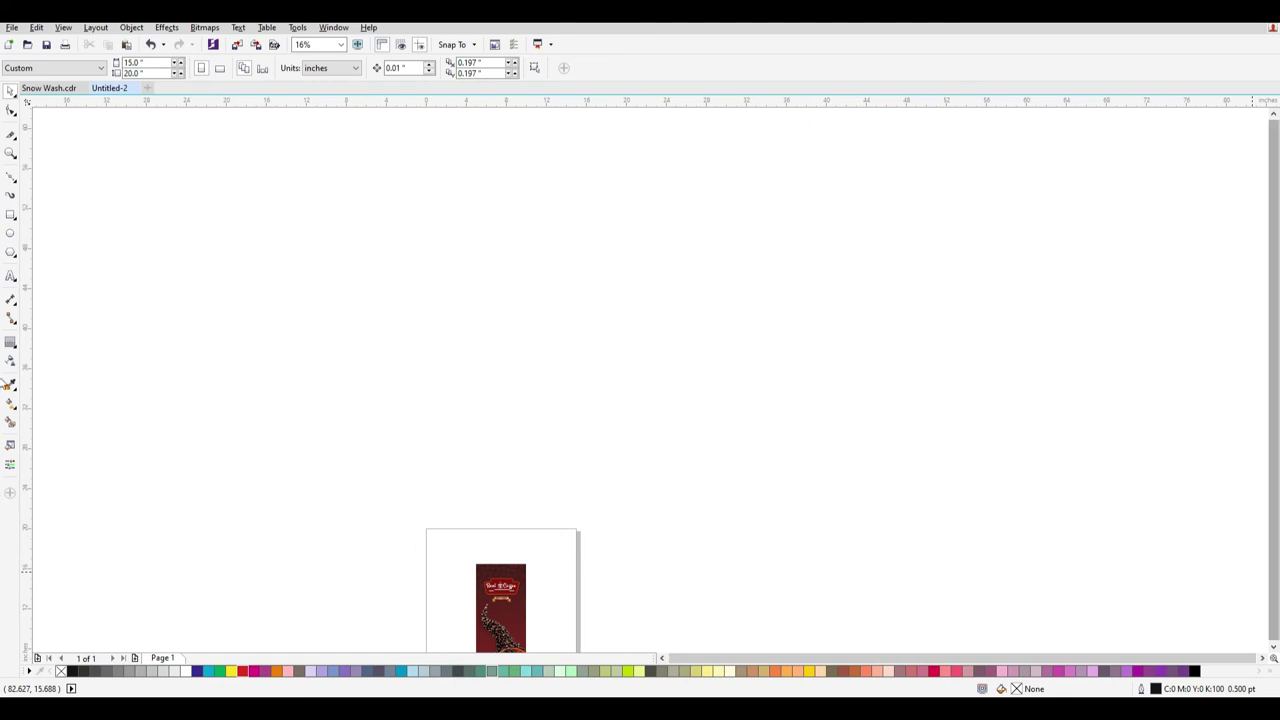
pyautogui.scroll(-2, 556, 618)
pyautogui.click(537, 638)
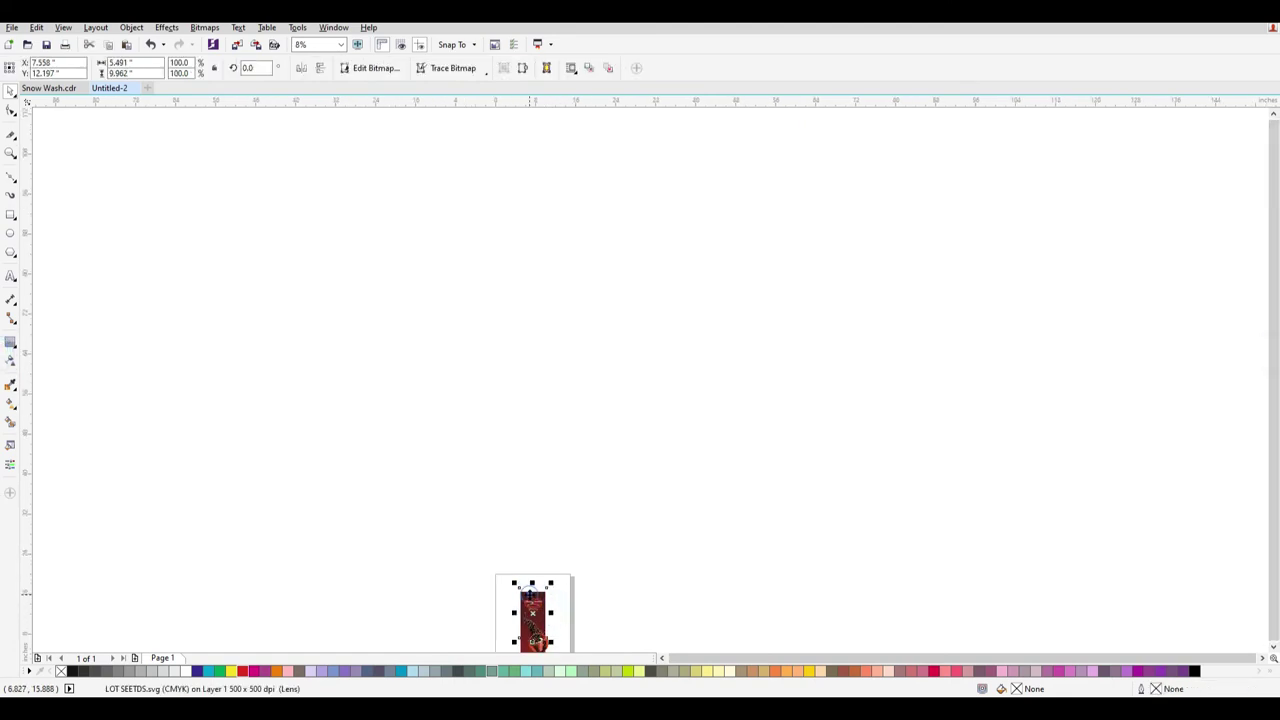
pyautogui.hotkey('shift', 'F4')
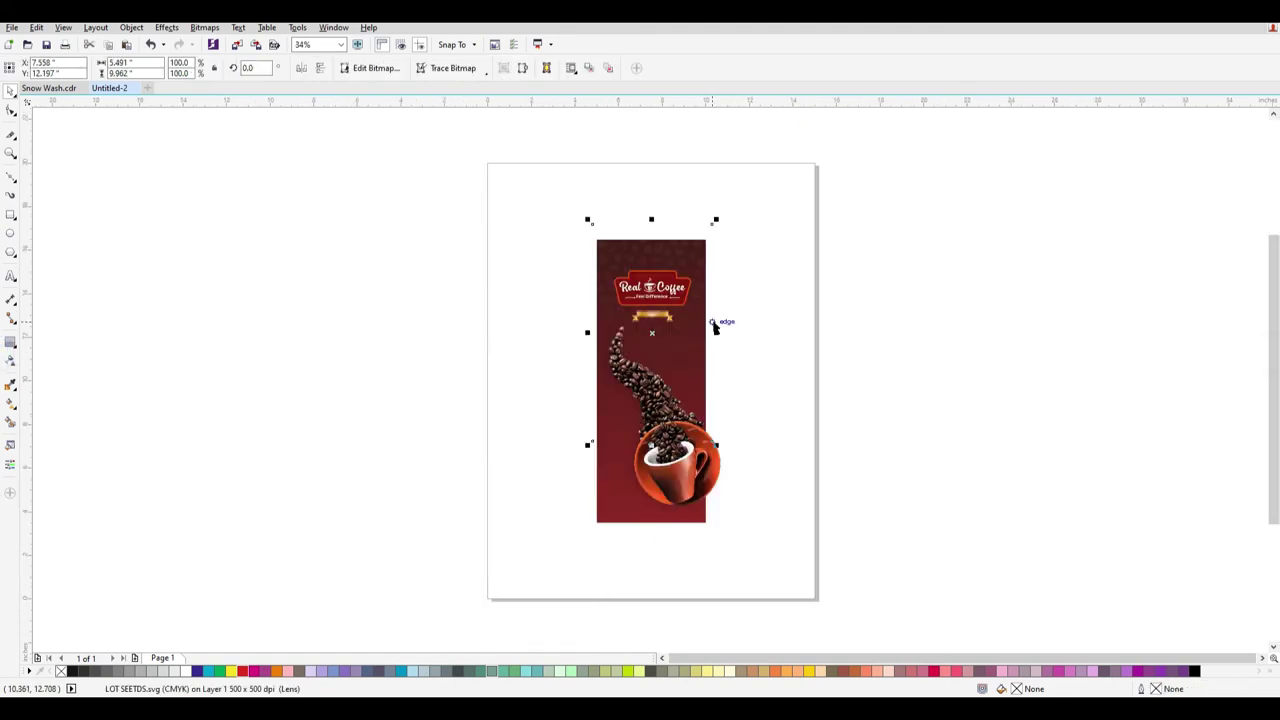
# Enlarge the ribbon group to about 2.37 inches wide and center it horizontally beneath the logo badge.
pyautogui.hotkey('shift', 'F2')
pyautogui.click(890, 290)
pyautogui.moveTo(920, 422); pyautogui.dragTo(500, 321)
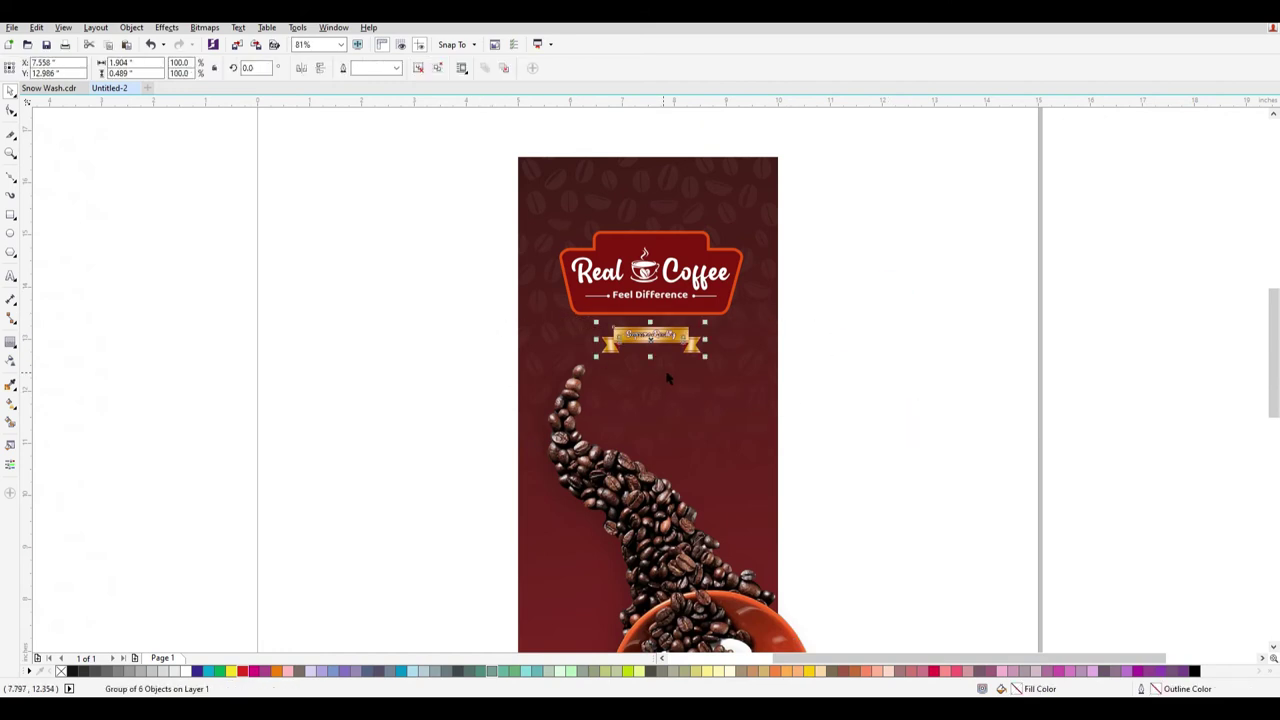
pyautogui.moveTo(730, 370); pyautogui.dragTo(729, 362)
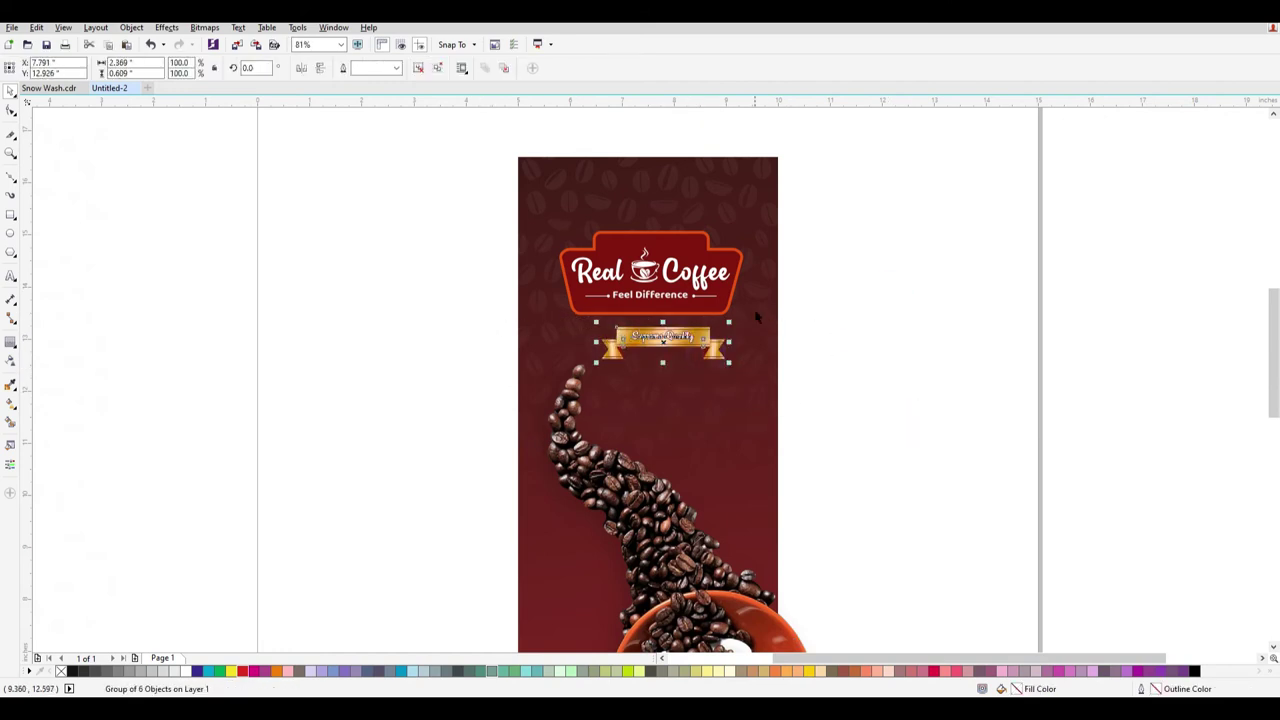
pyautogui.click(751, 214)
pyautogui.click(831, 386)
pyautogui.scroll(-3, 808, 409)
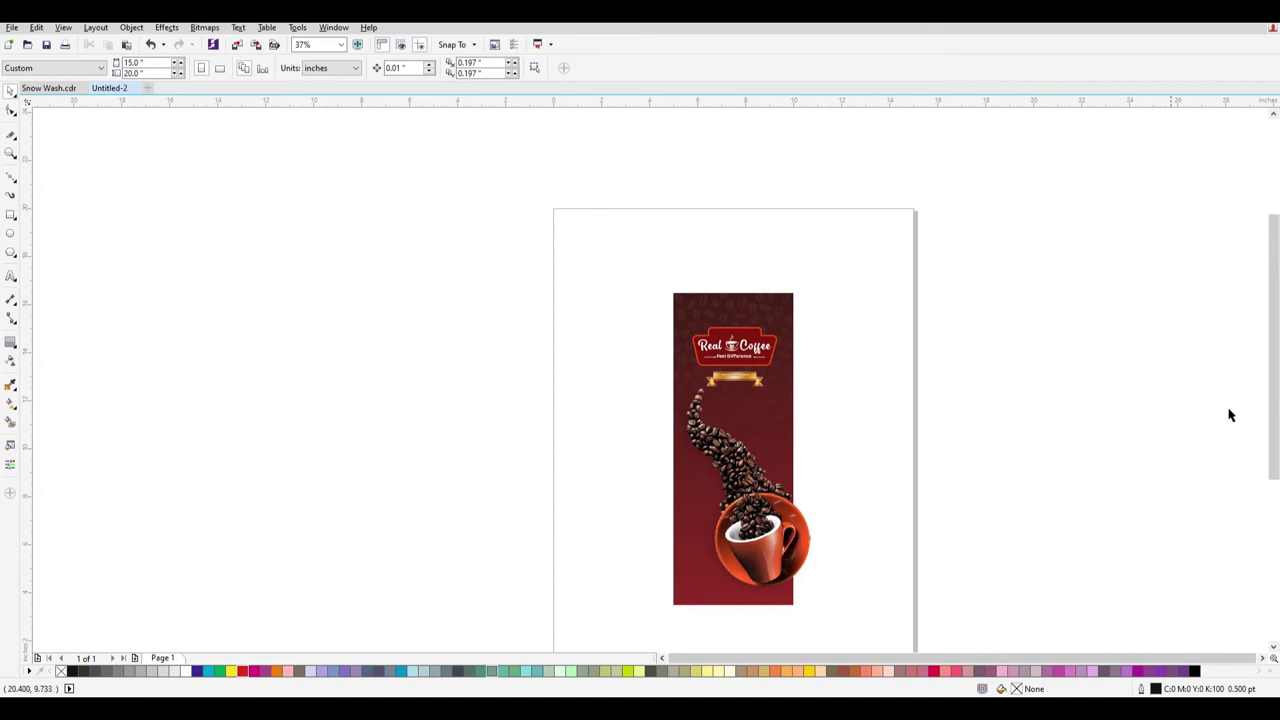
# Copy the Supreme Quality ribbon group to the pack's left edge, beside the stream of coffee beans.
pyautogui.scroll(2, 812, 342)
pyautogui.moveTo(920, 360); pyautogui.dragTo(511, 268)
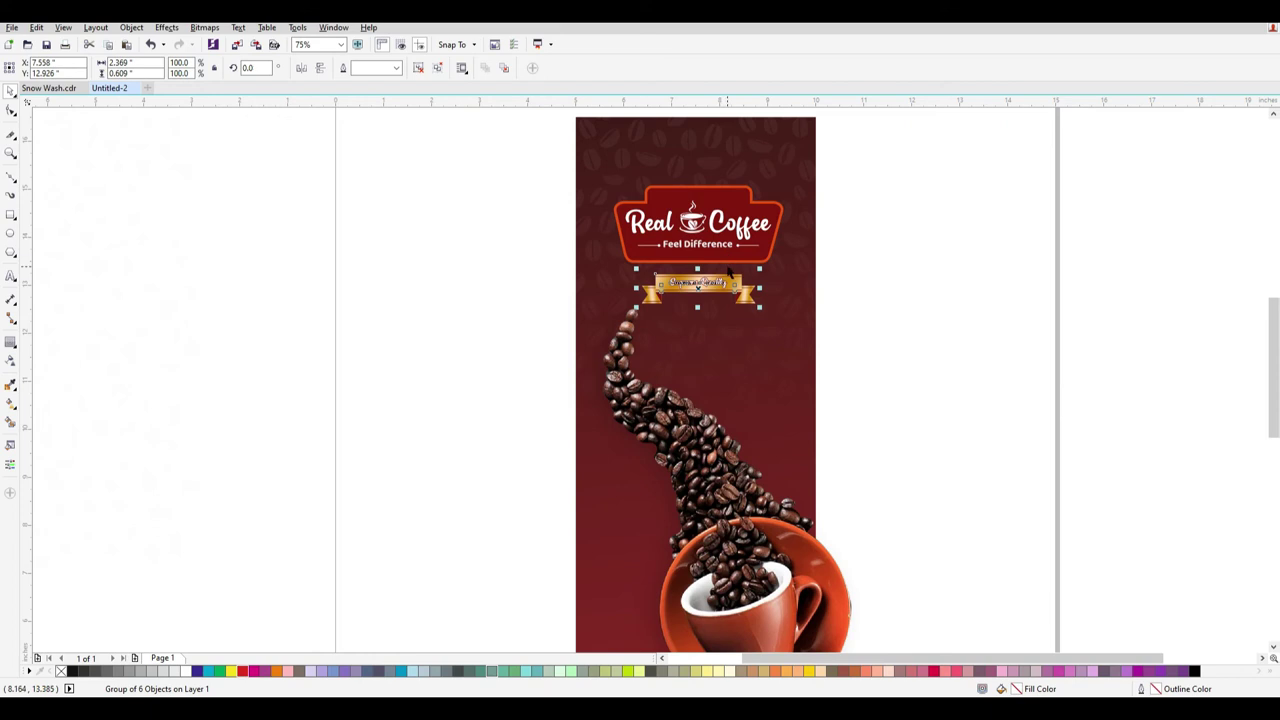
pyautogui.moveTo(726, 290); pyautogui.dragTo(636, 517)
pyautogui.scroll(2, 645, 560)
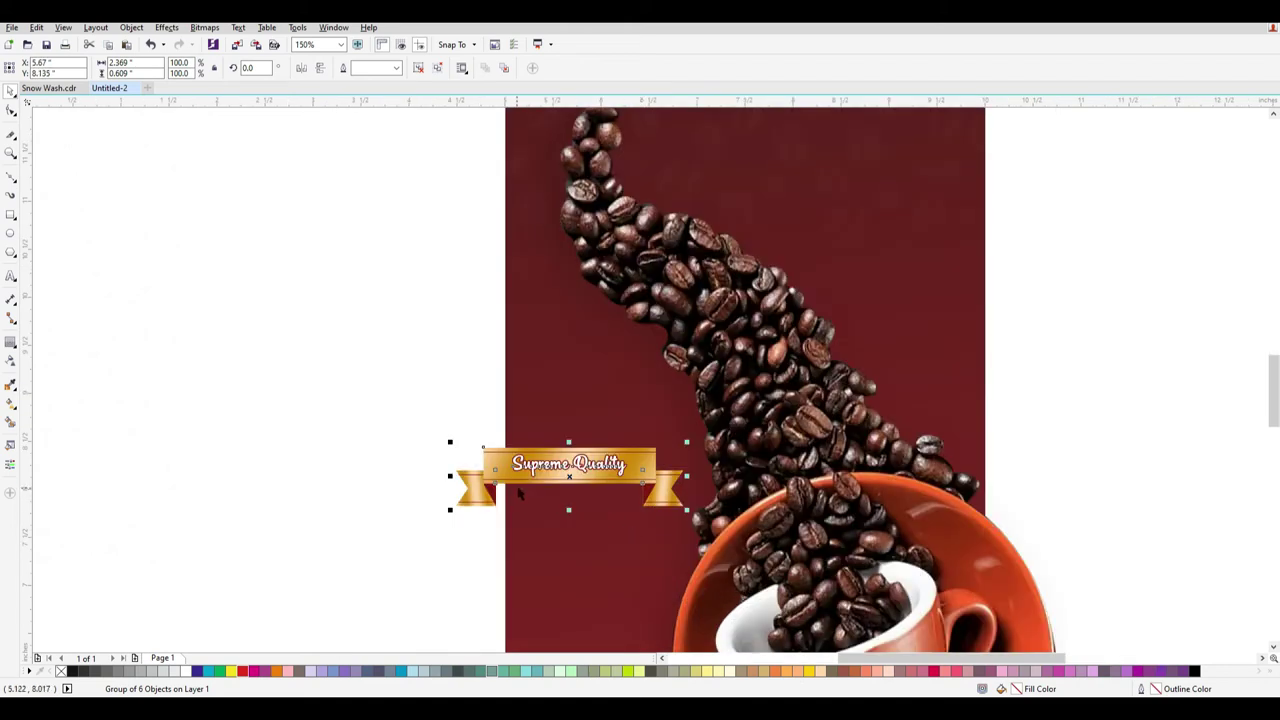
# Ungroup the copied ribbon and delete its left tail.
pyautogui.hotkey('ctrl', 'u')
pyautogui.click(403, 451)
pyautogui.moveTo(398, 441); pyautogui.dragTo(509, 557)
pyautogui.press('Delete')
# Skew the remaining ribbon parts vertically so that the ribbon slopes upward to the right at about 14°.
pyautogui.moveTo(423, 409); pyautogui.dragTo(375, 418)
pyautogui.click(400, 466)
pyautogui.click(641, 462)
pyautogui.moveTo(688, 478); pyautogui.dragTo(729, 424)
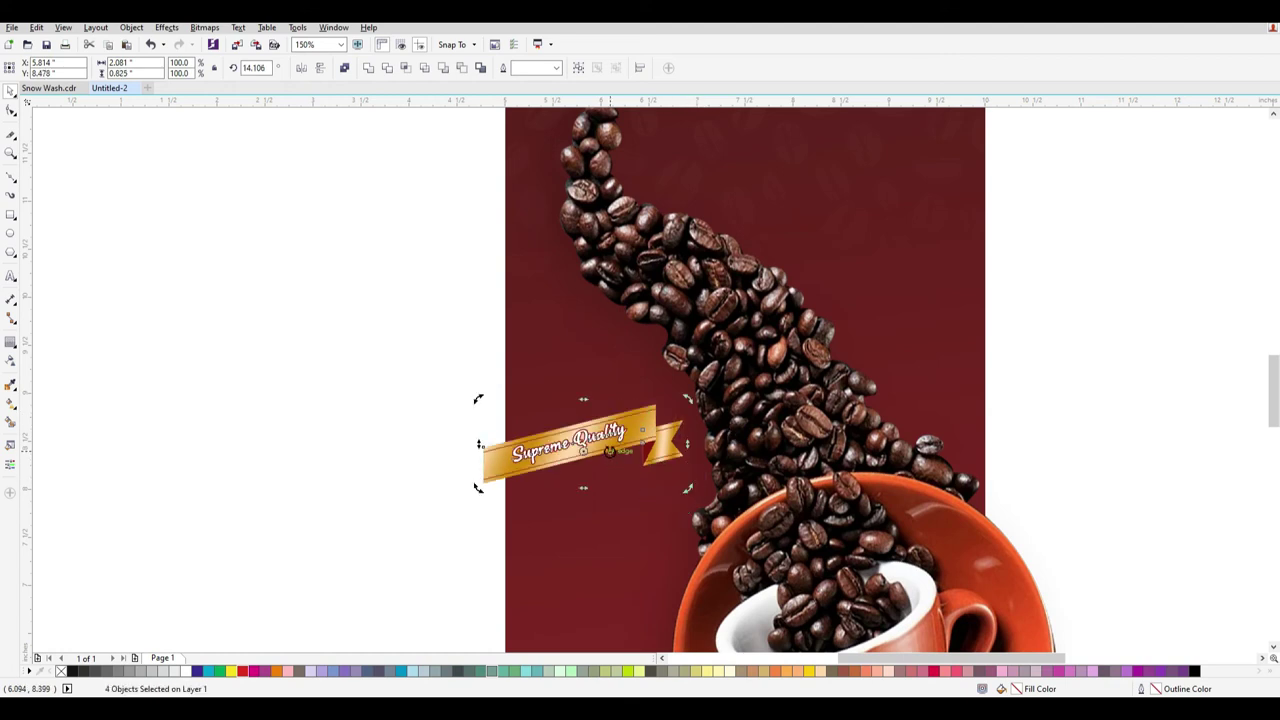
# Change the skewed ribbon's text to "Real Fresh", enlarge it to about 10.2 pt and center it on the band.
pyautogui.scroll(1, 613, 458)
pyautogui.doubleClick(543, 423)
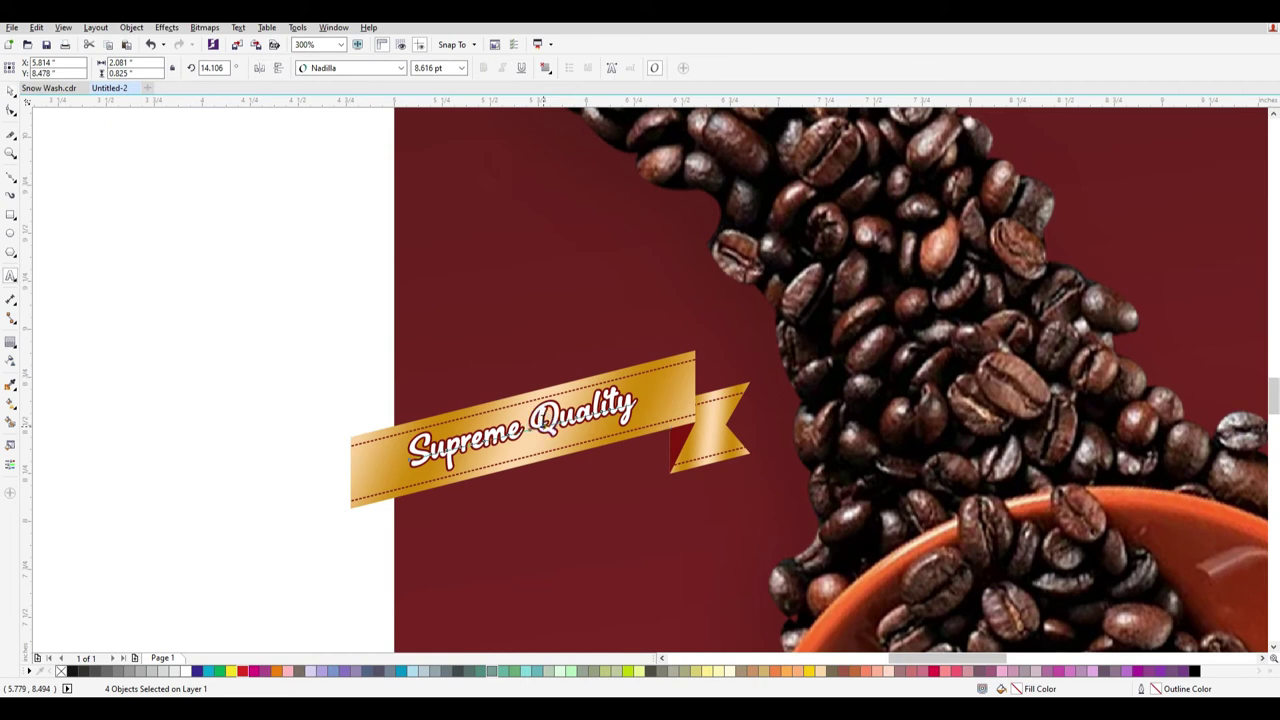
pyautogui.hotkey('ctrl', 'a')
pyautogui.write('Real Fres')
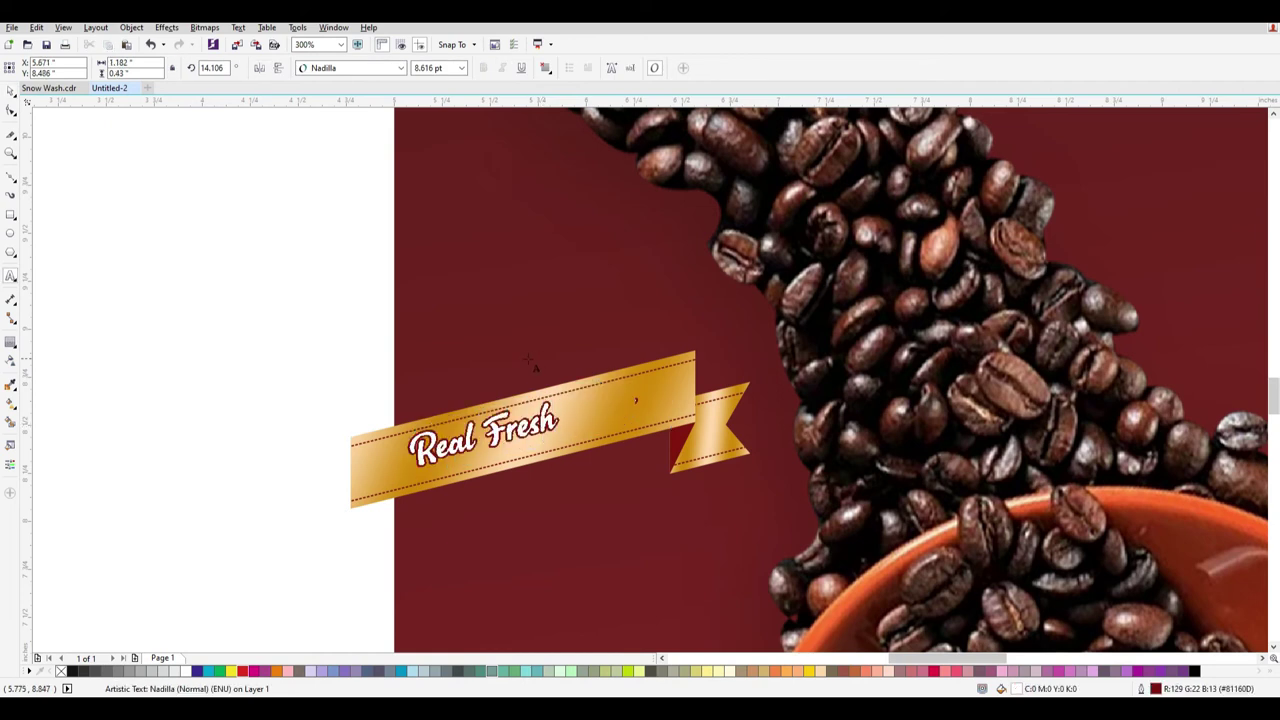
pyautogui.click(10, 88)
pyautogui.moveTo(561, 470); pyautogui.dragTo(587, 486)
pyautogui.moveTo(534, 434); pyautogui.dragTo(561, 423)
# Copy the Real Fresh ribbon directly below itself and change the copy's text to "Real Taste".
pyautogui.moveTo(189, 317); pyautogui.dragTo(770, 557)
pyautogui.moveTo(655, 393); pyautogui.dragTo(664, 523)
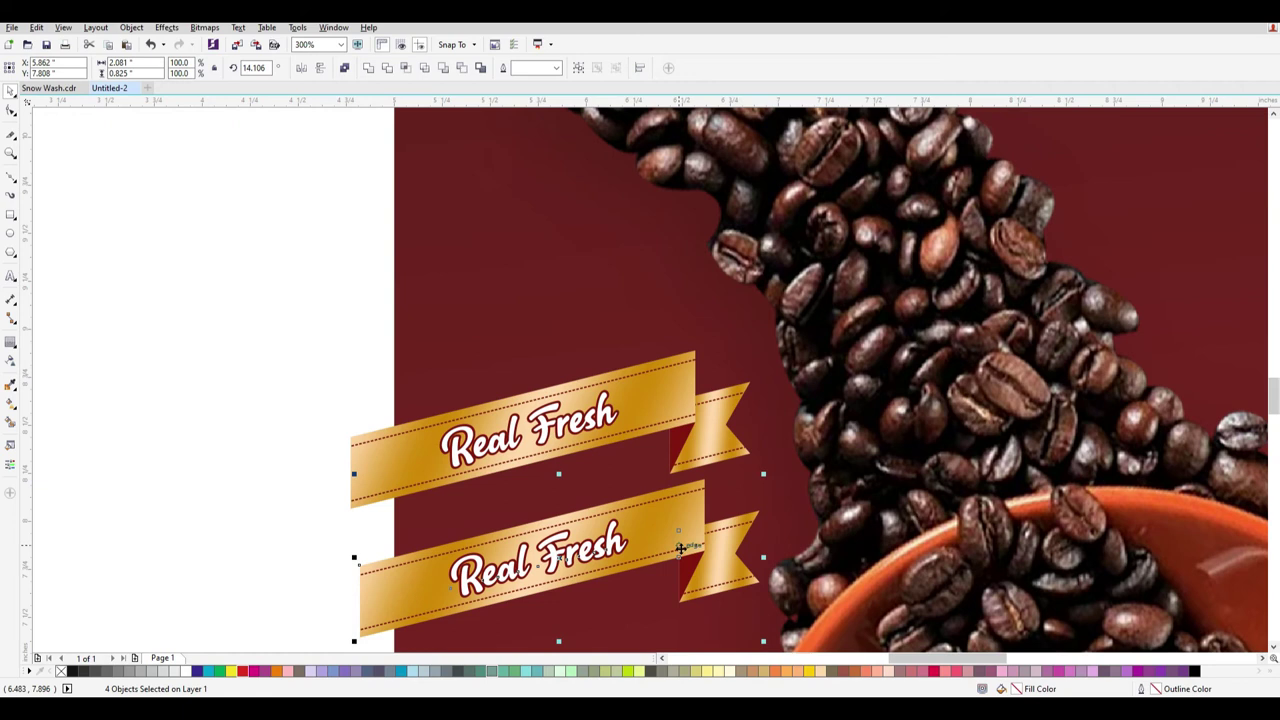
pyautogui.doubleClick(537, 587)
pyautogui.hotkey('ctrl', 'a')
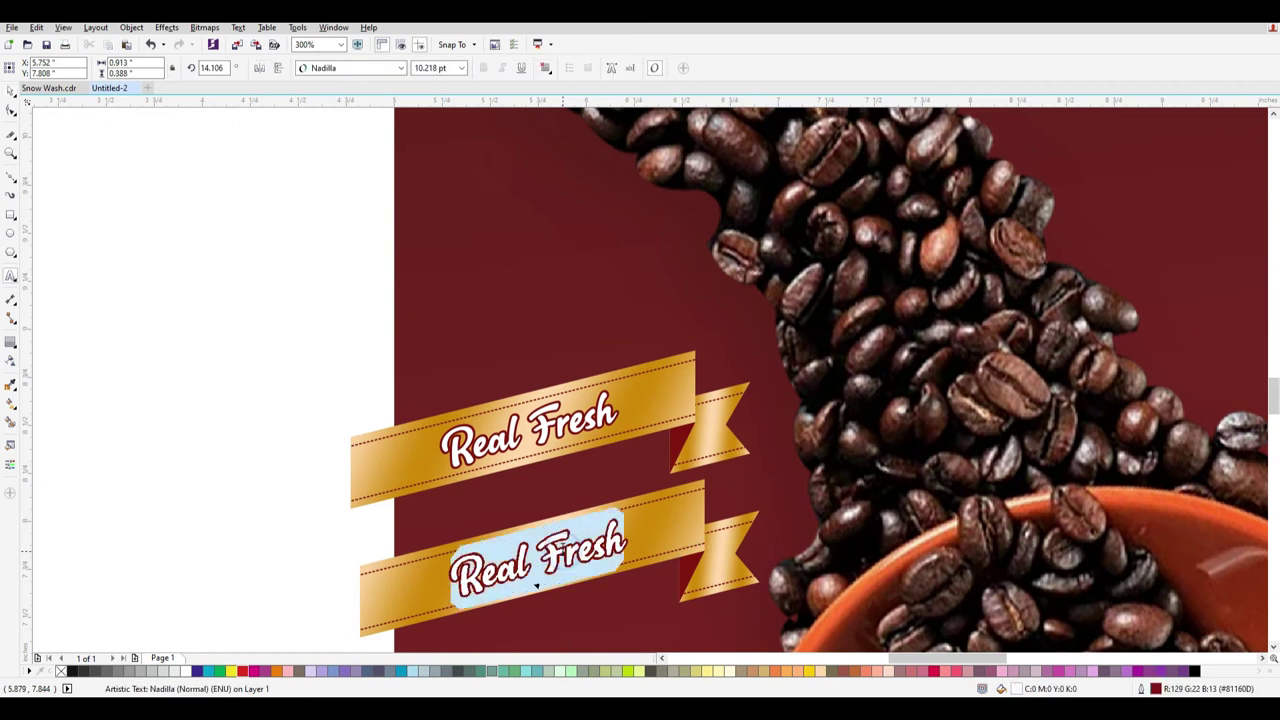
pyautogui.click(627, 541)
pyautogui.press('BackSpace')
pyautogui.press('BackSpace')
pyautogui.press('BackSpace')
pyautogui.press('BackSpace')
pyautogui.press('BackSpace')
pyautogui.write('Ta')
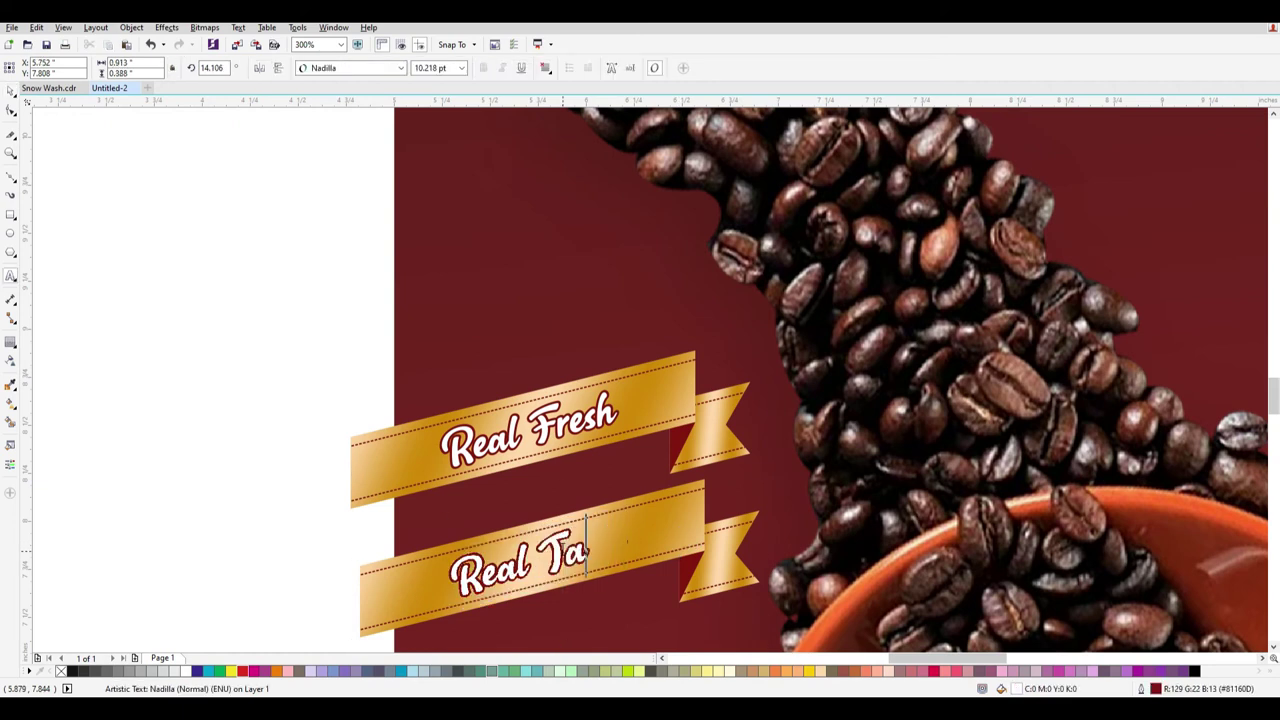
pyautogui.write('ste')
pyautogui.click(10, 91)
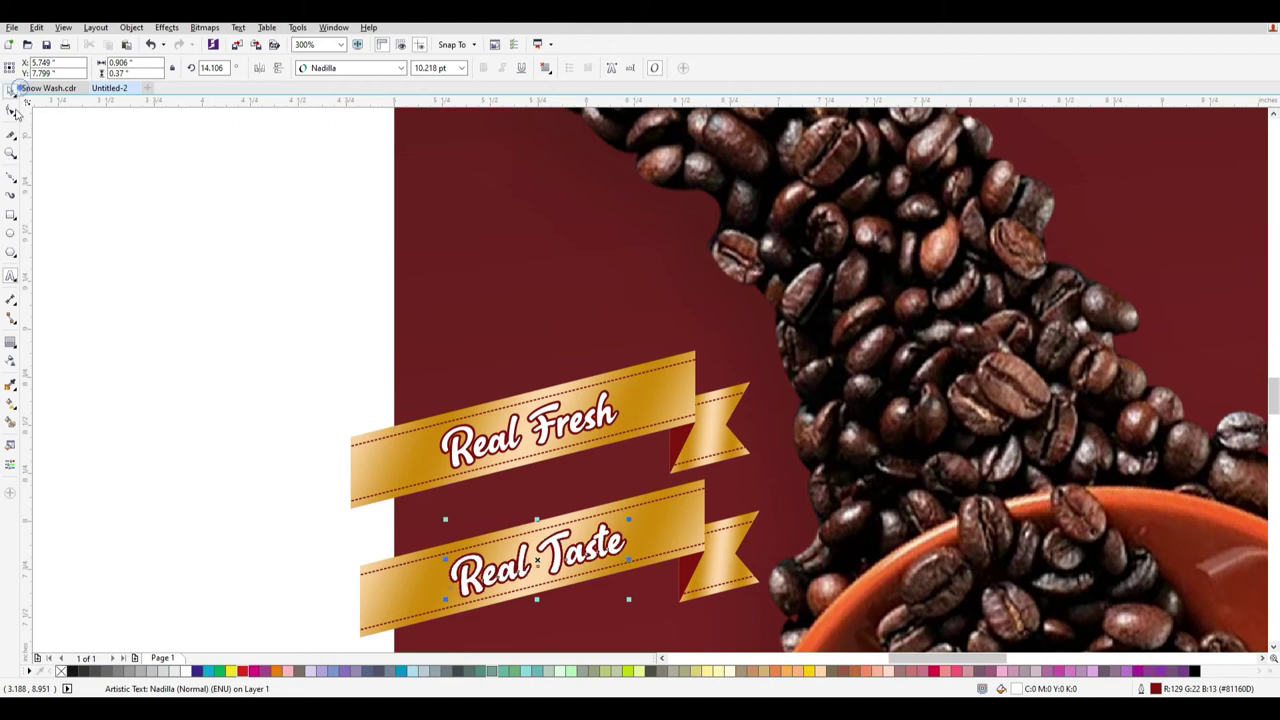
pyautogui.click(81, 177)
# Add the placeholder artistic text "dfsdf" on the pack's red background, to the left of the cup.
pyautogui.scroll(-2, 543, 404)
pyautogui.moveTo(1271, 426); pyautogui.dragTo(1271, 471)
pyautogui.scroll(1, 533, 255)
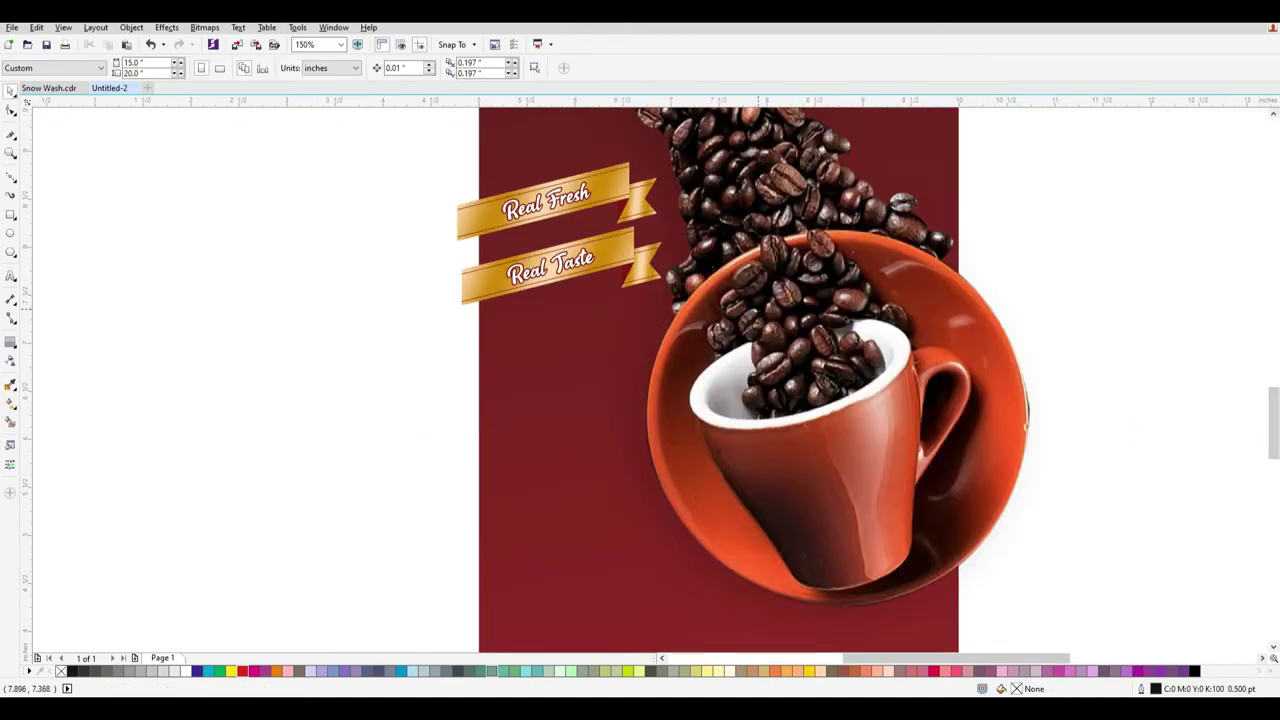
pyautogui.scroll(-2, 1271, 443)
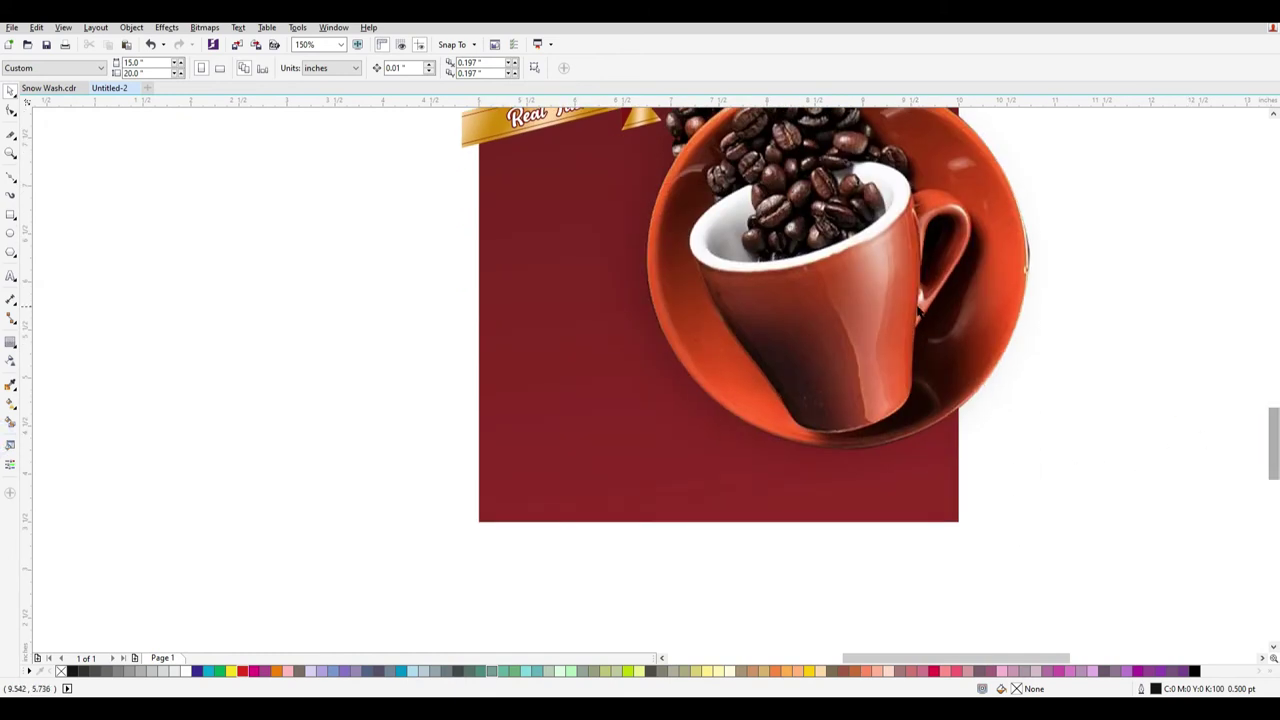
pyautogui.scroll(-1, 1012, 341)
pyautogui.moveTo(1272, 499); pyautogui.dragTo(1272, 478)
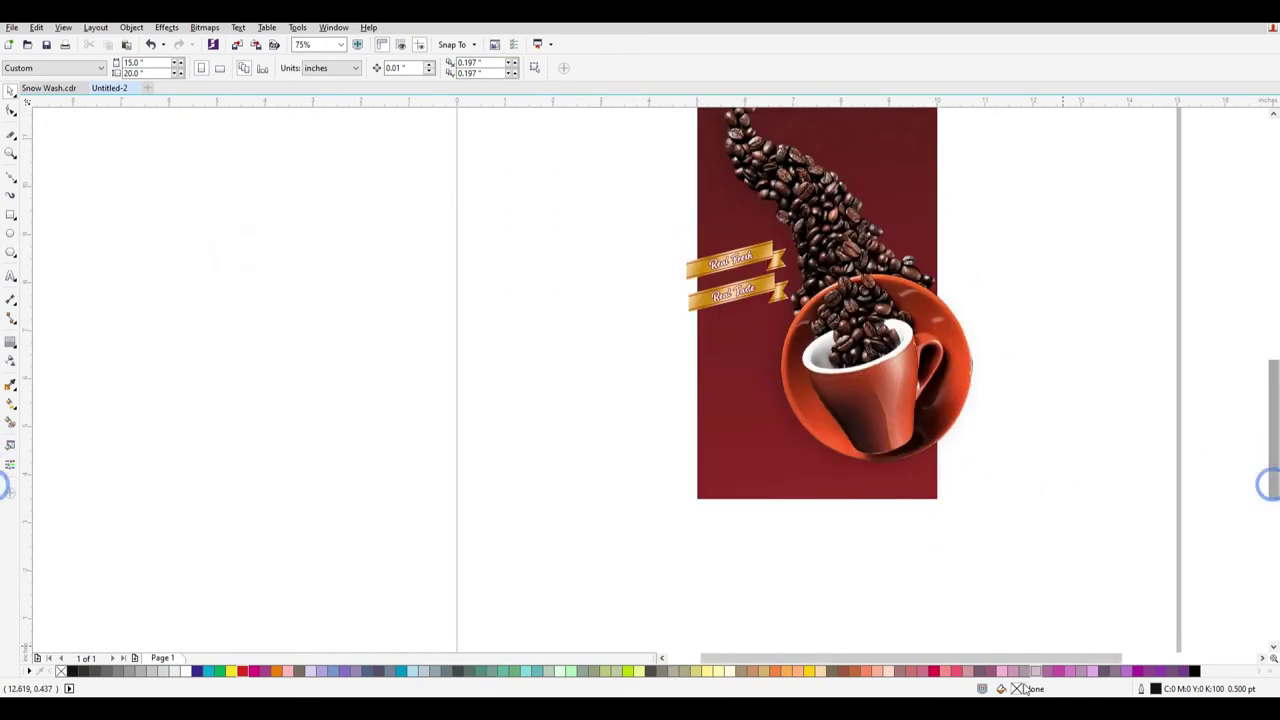
pyautogui.moveTo(1035, 659); pyautogui.dragTo(1065, 660)
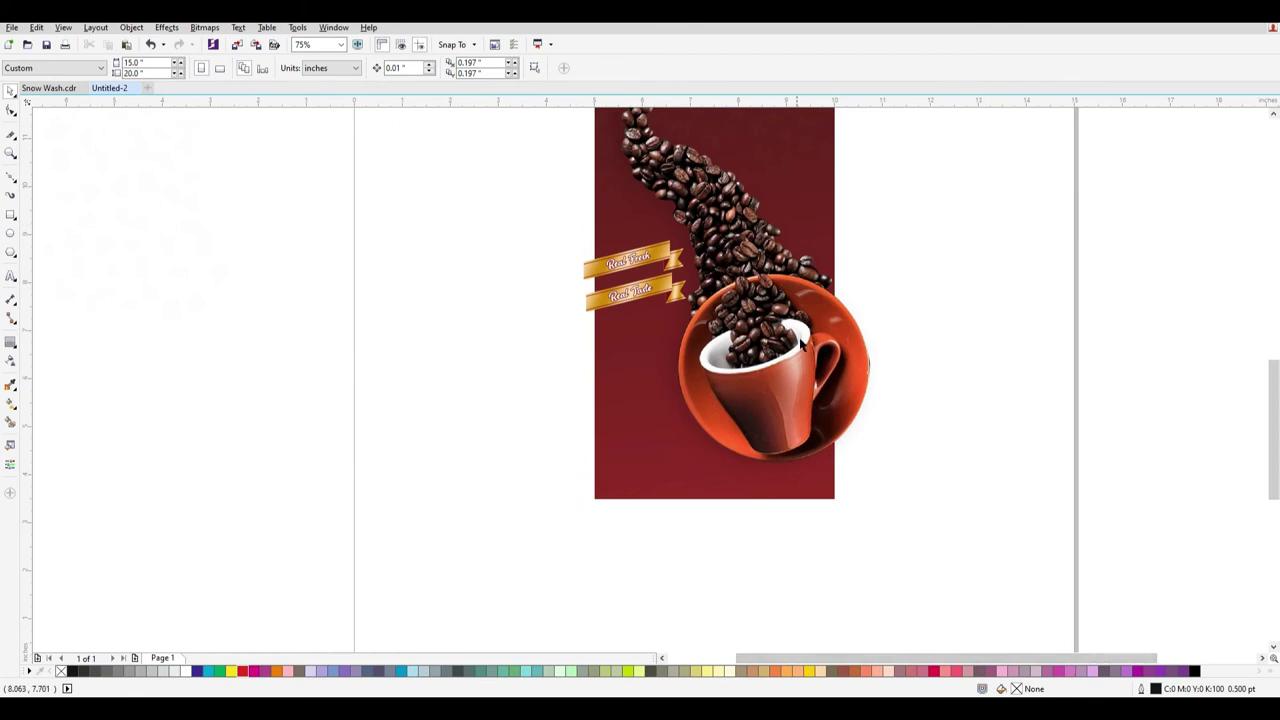
pyautogui.scroll(2, 797, 378)
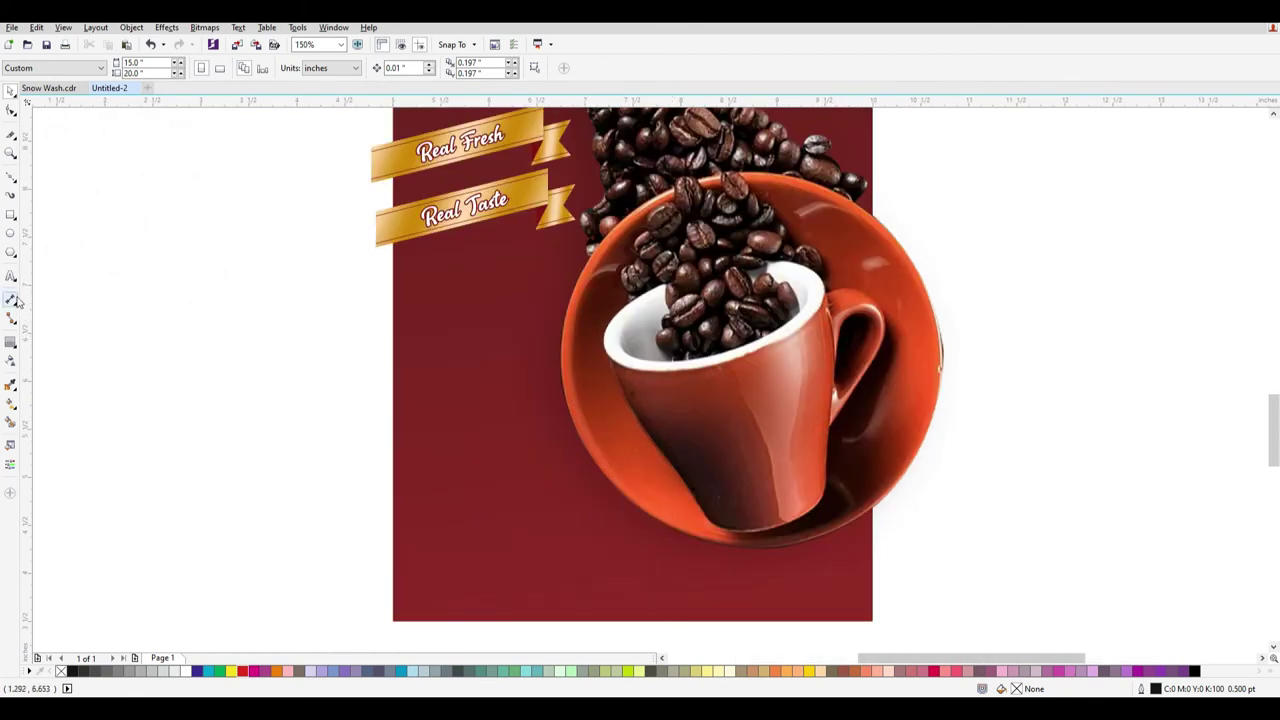
pyautogui.click(11, 276)
pyautogui.click(479, 402)
pyautogui.write('dfsdf')
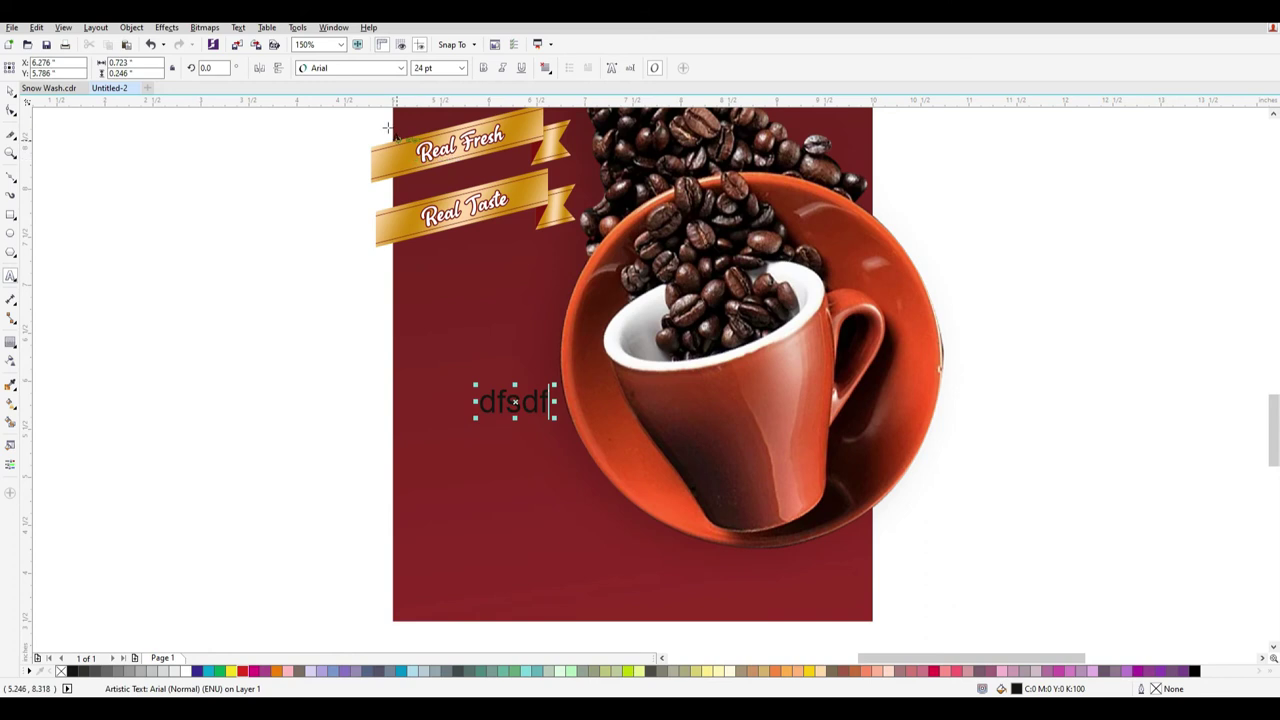
# Set the placeholder text's font to Bebas.
pyautogui.hotkey('ctrl', 'a')
pyautogui.click(393, 68)
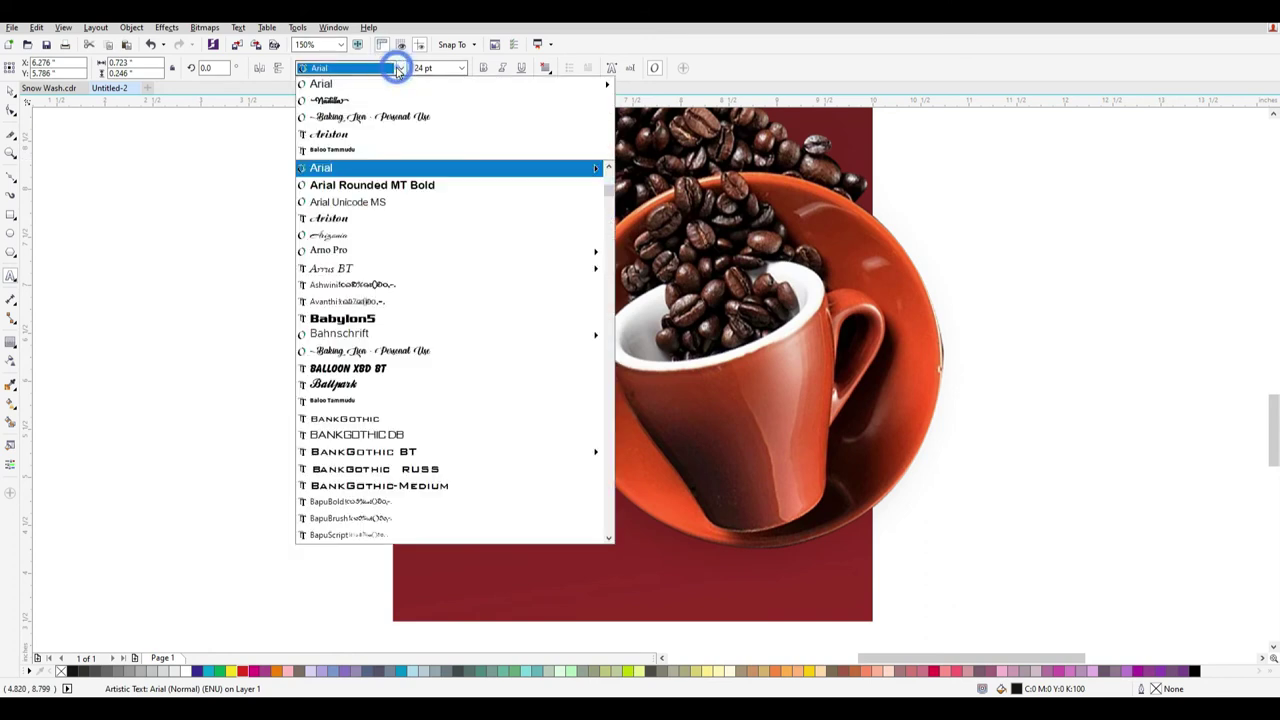
pyautogui.moveTo(402, 90)
pyautogui.click(365, 70)
pyautogui.click(365, 70)
pyautogui.write('BeBAS')
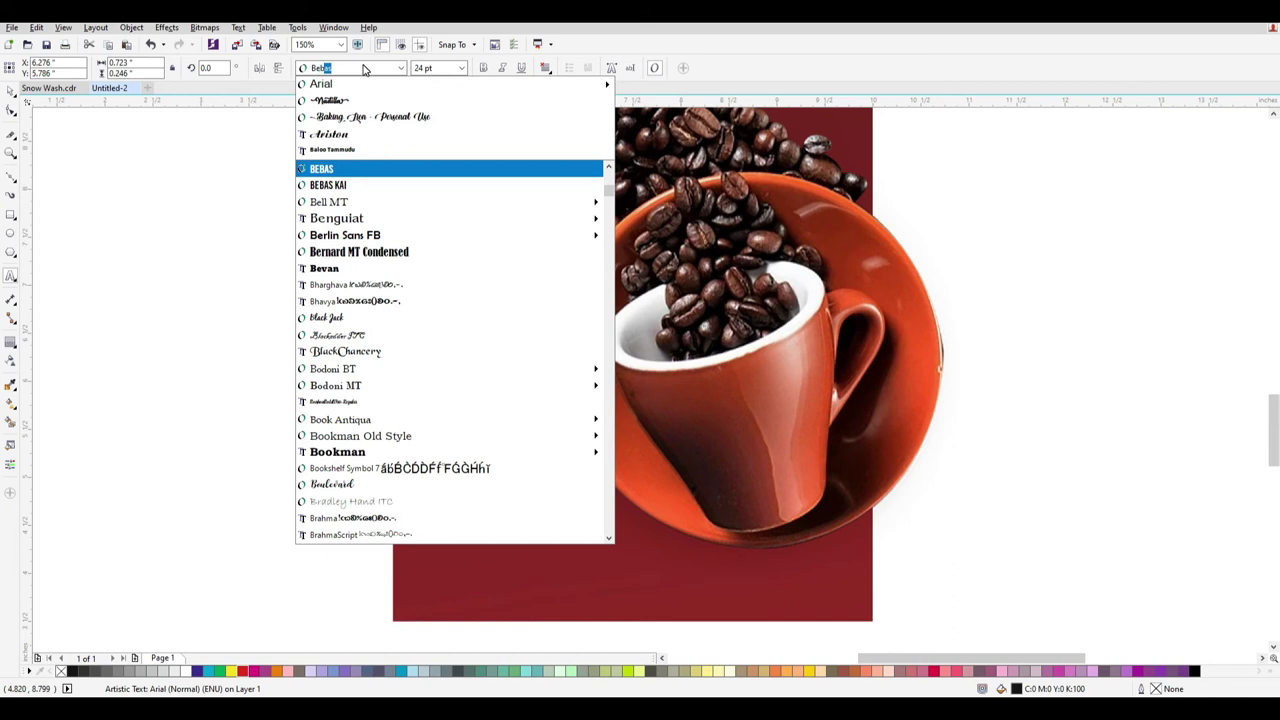
pyautogui.press('Return')
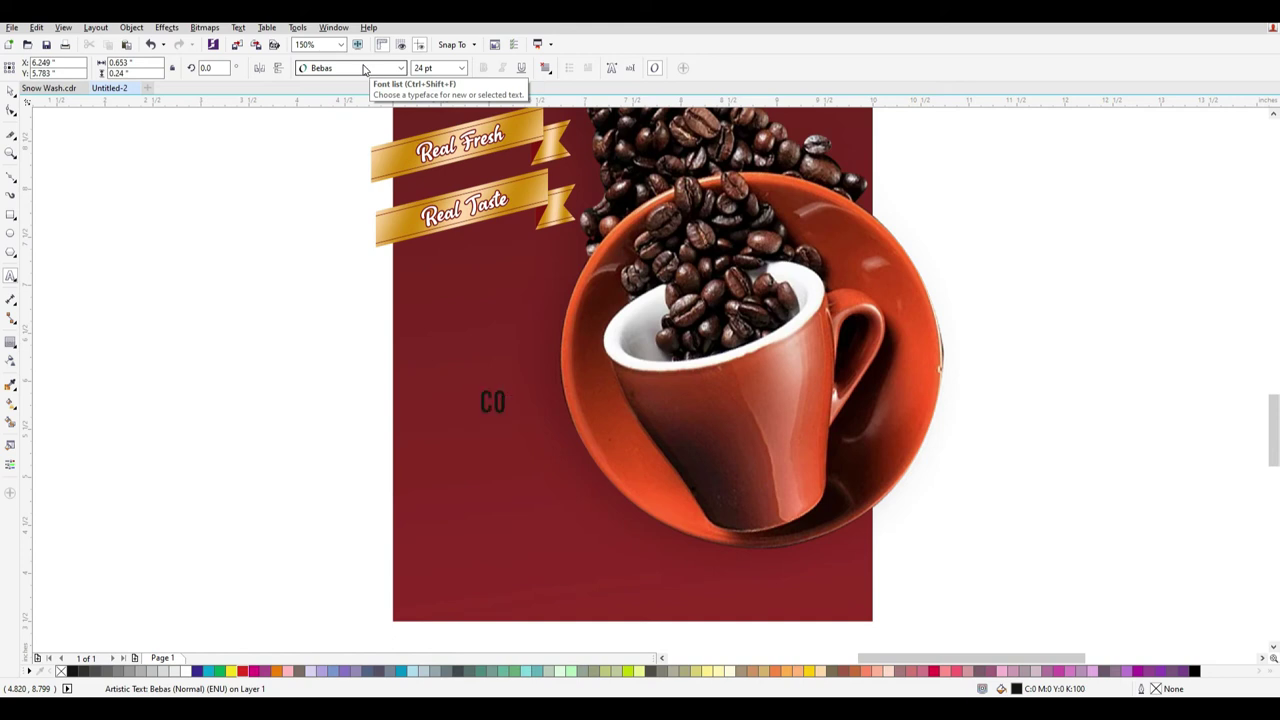
# Replace the placeholder with "COFFEE PRIME FOR VENDING MACHINES" on two lines, sized about 18.5 pt in the pack's lower-left area.
pyautogui.write('PRIME')
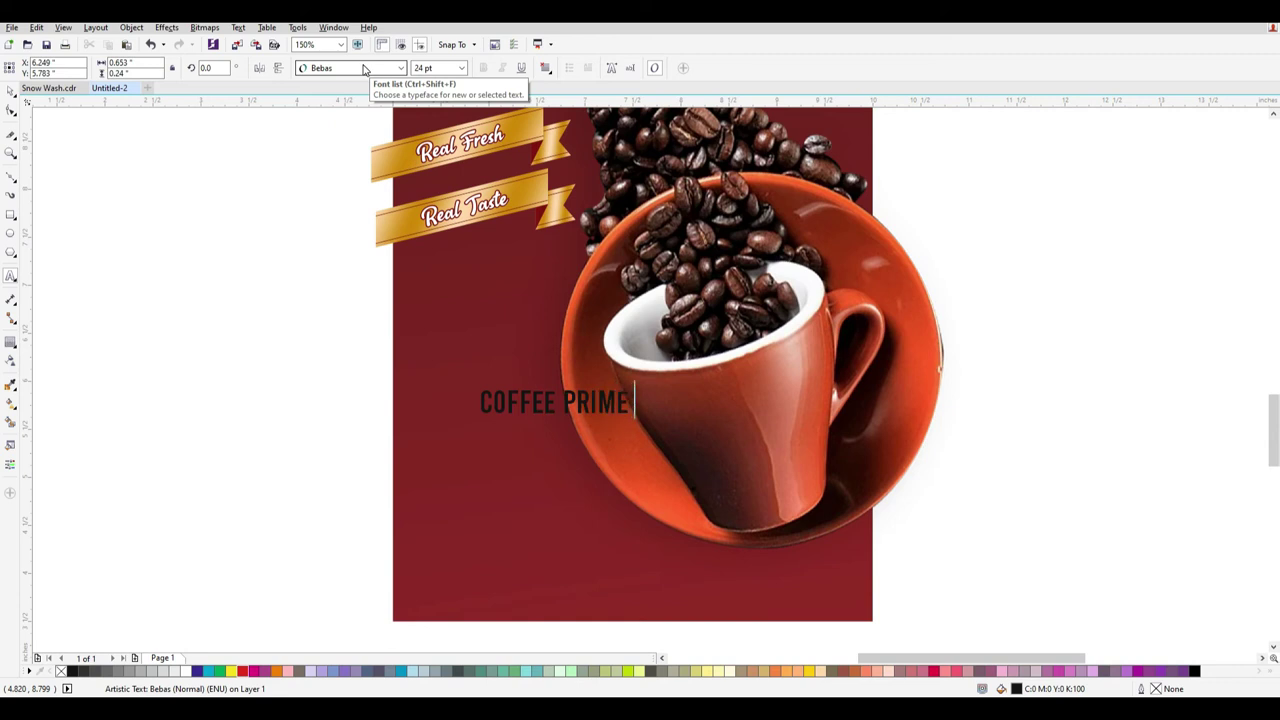
pyautogui.write('FOR VENDING MACHINES')
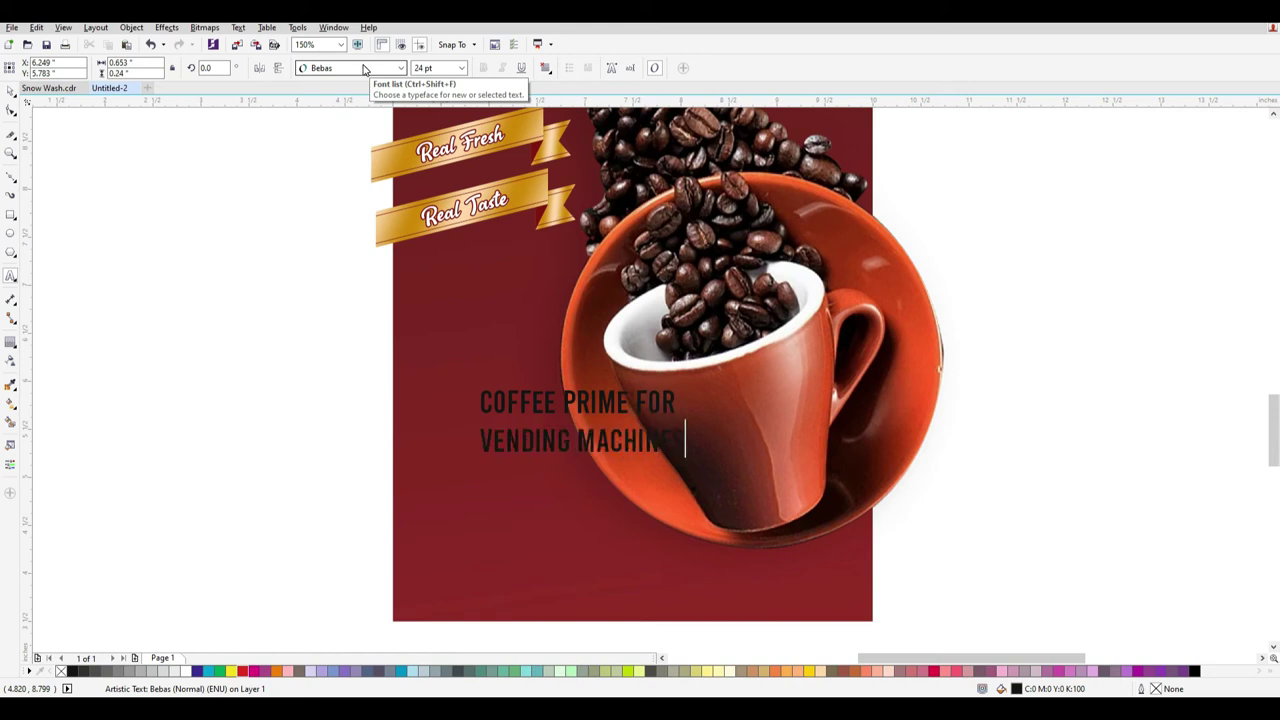
pyautogui.hotkey('ctrl', 'a')
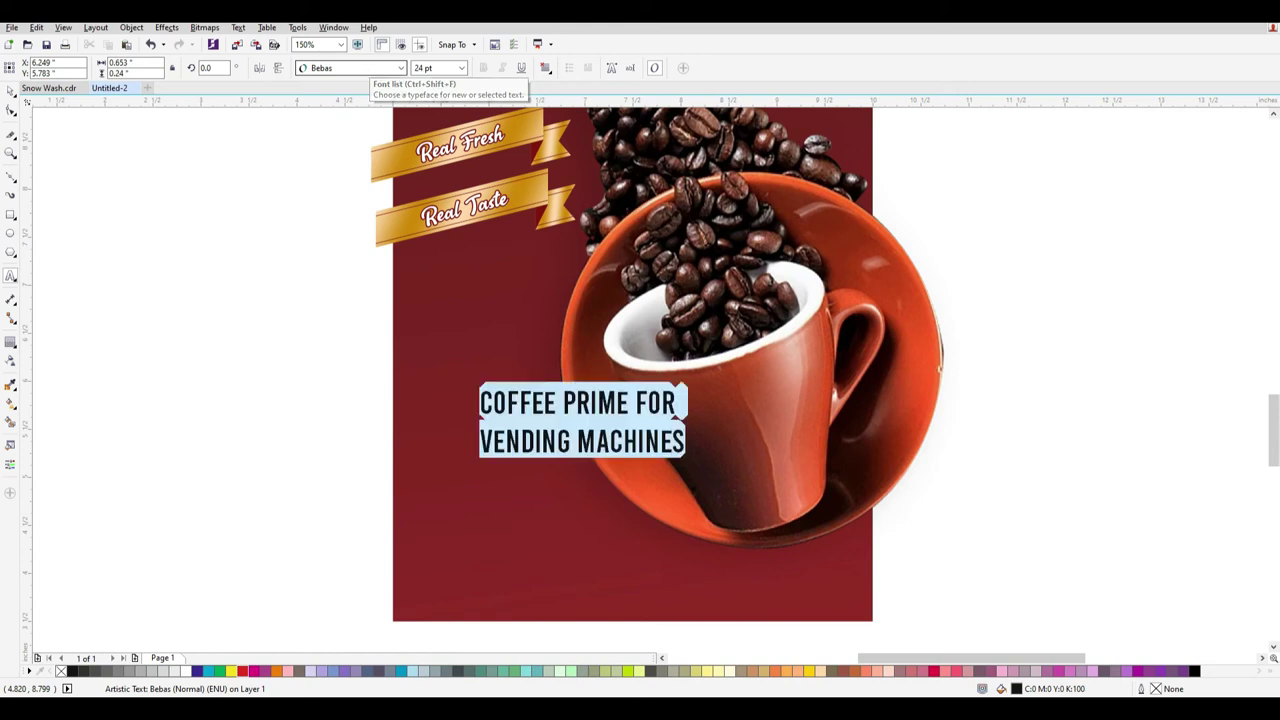
pyautogui.click(10, 90)
pyautogui.moveTo(688, 455); pyautogui.dragTo(555, 519)
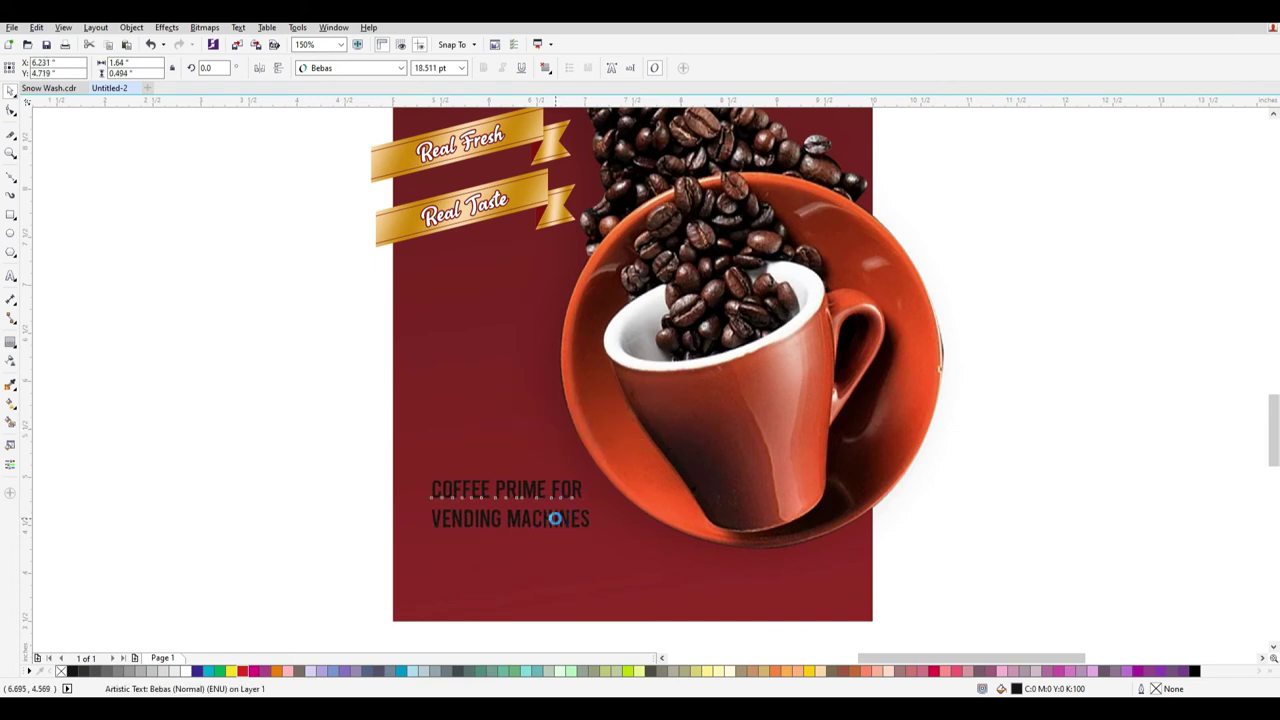
# Fill the vending machines text with Sand, then deepen the fill to a light orange of C3 M35 Y65 K0.
pyautogui.click(818, 676)
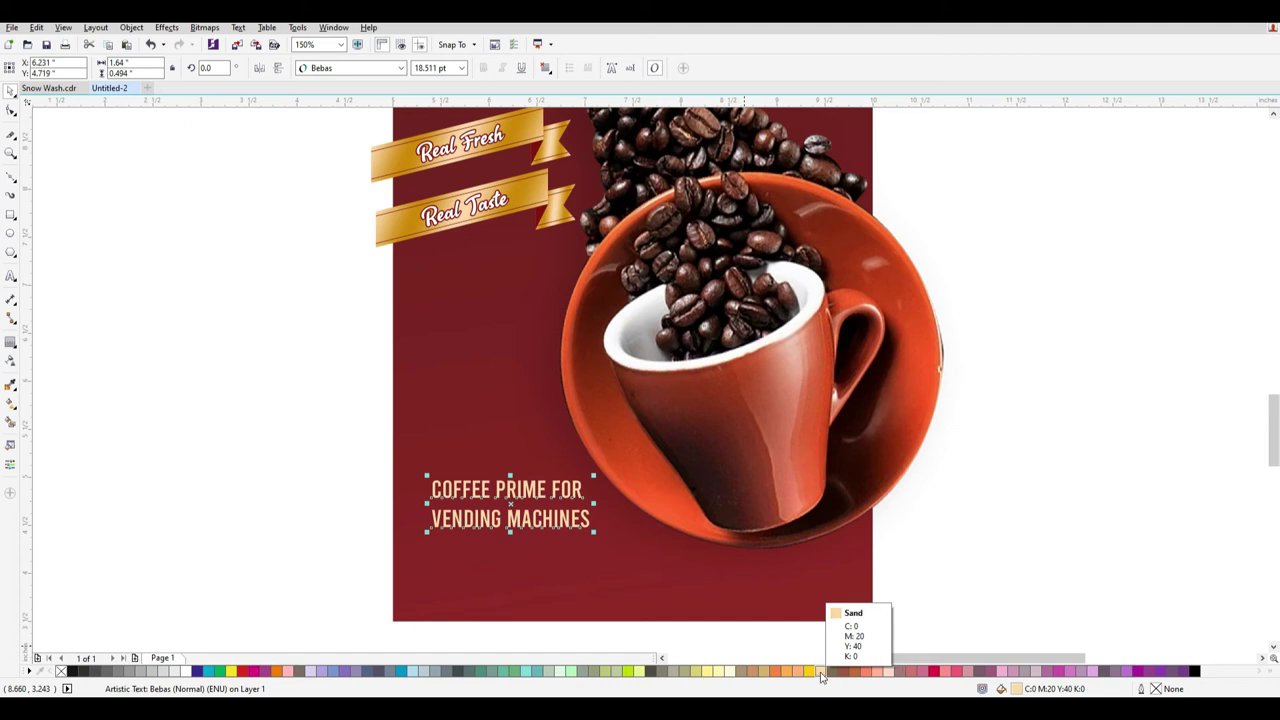
pyautogui.doubleClick(1010, 682)
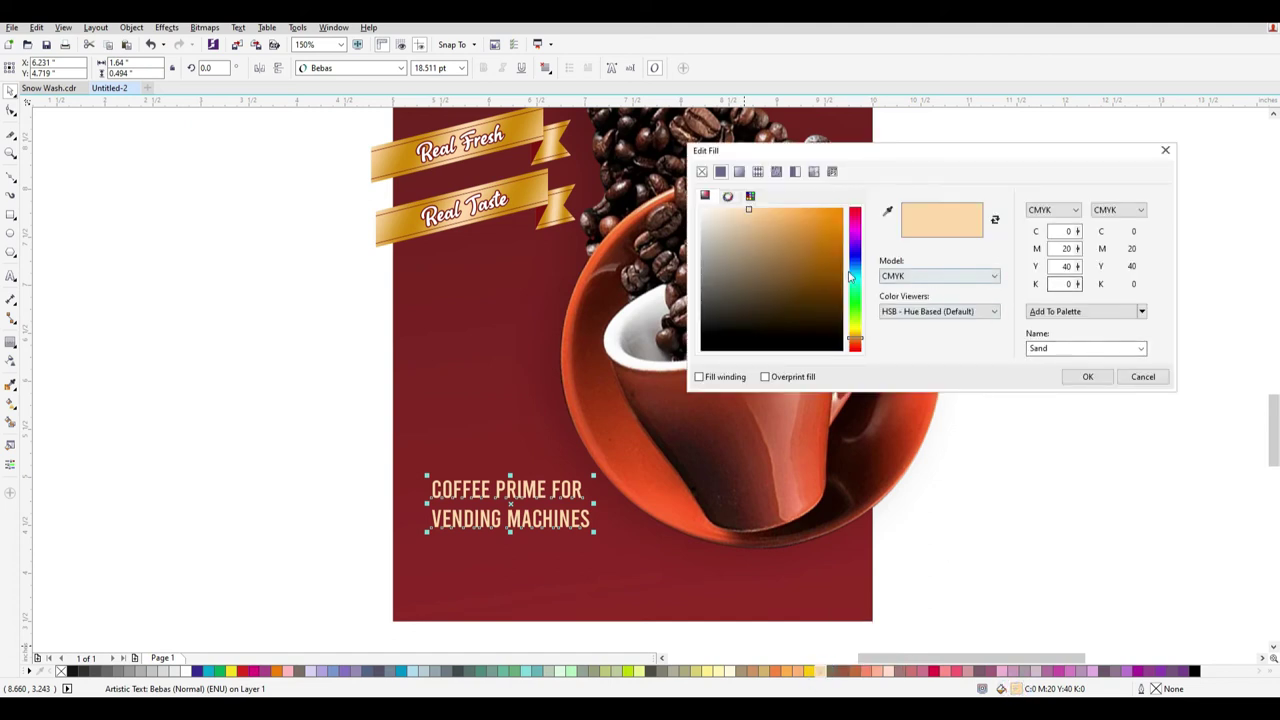
pyautogui.moveTo(783, 231)
pyautogui.mouseDown()
pyautogui.moveTo(771, 222)
pyautogui.moveTo(828, 211)
pyautogui.moveTo(779, 216)
pyautogui.mouseUp()
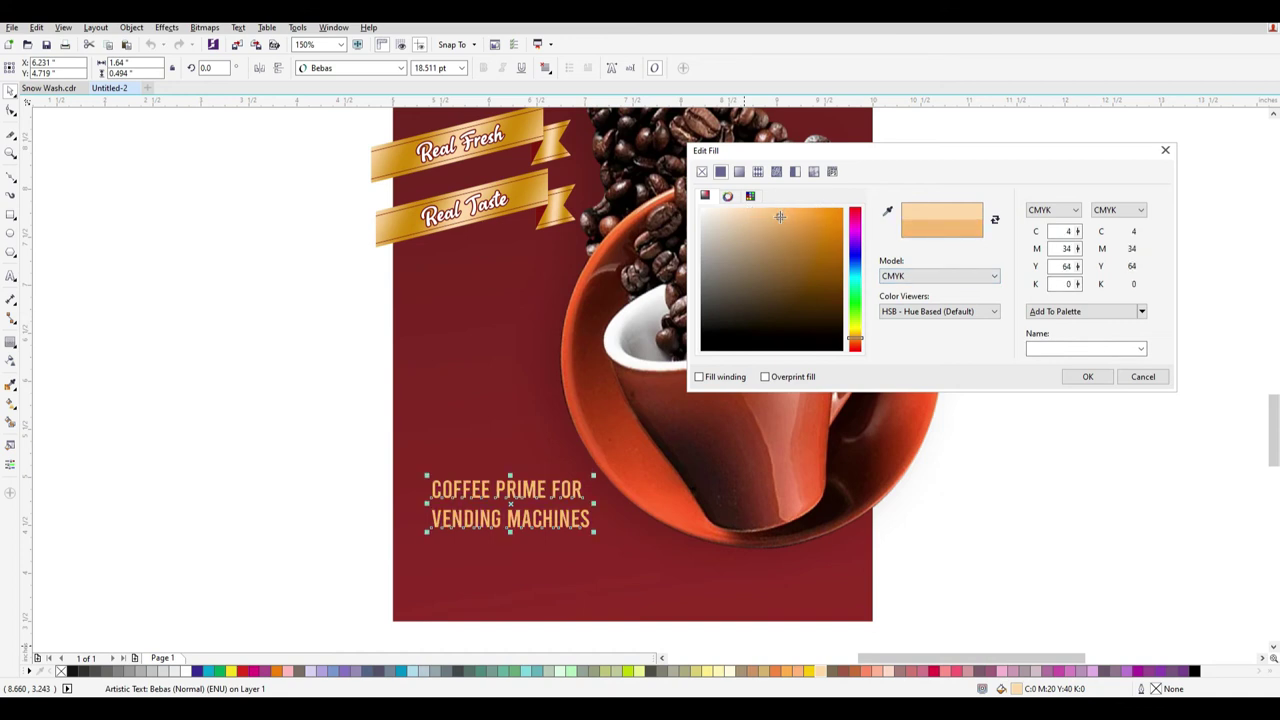
pyautogui.click(1084, 376)
pyautogui.click(994, 582)
# Tighten the line spacing of the two-line vending machines text with the Shape tool.
pyautogui.click(535, 518)
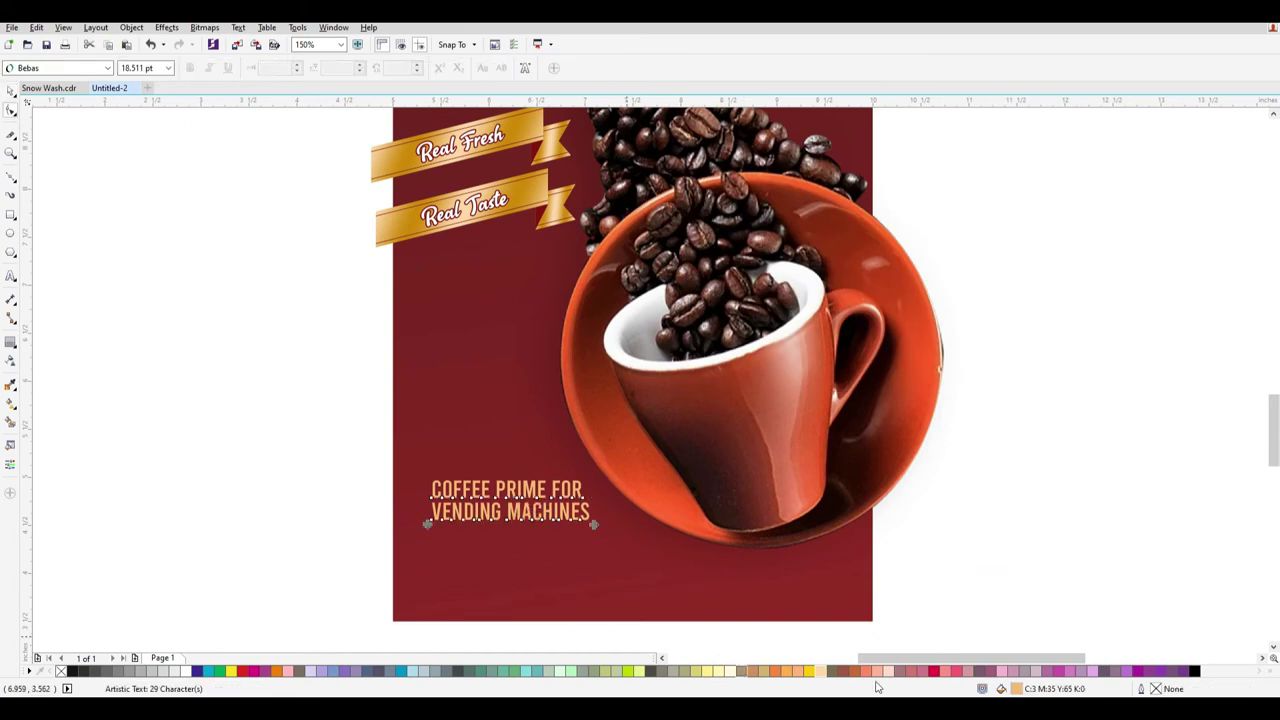
pyautogui.moveTo(427, 524); pyautogui.dragTo(436, 530)
pyautogui.click(10, 91)
pyautogui.click(46, 298)
# Duplicate the two-line vending machines text just below itself and replace the copy's wording with "NET WEIGHT : 1KG".
pyautogui.moveTo(375, 456); pyautogui.dragTo(676, 553)
pyautogui.moveTo(558, 518); pyautogui.dragTo(574, 562)
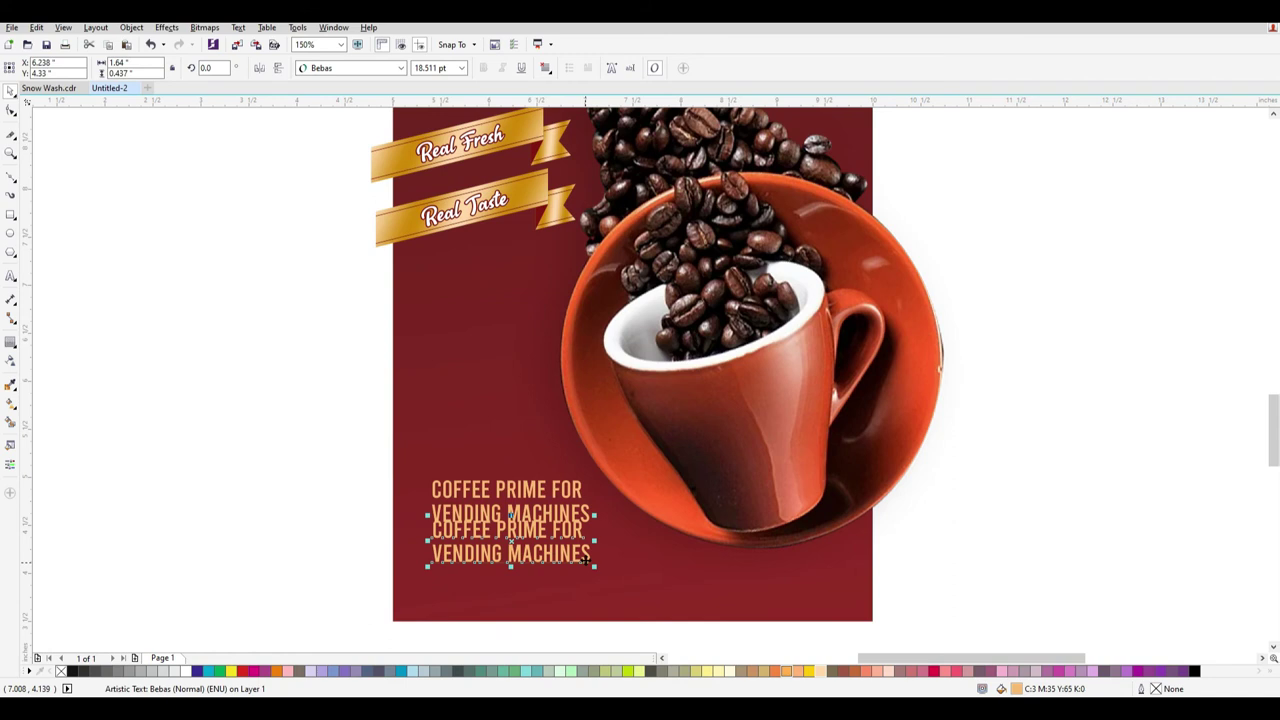
pyautogui.scroll(1, 585, 560)
pyautogui.moveTo(514, 434); pyautogui.dragTo(513, 382)
pyautogui.doubleClick(555, 514)
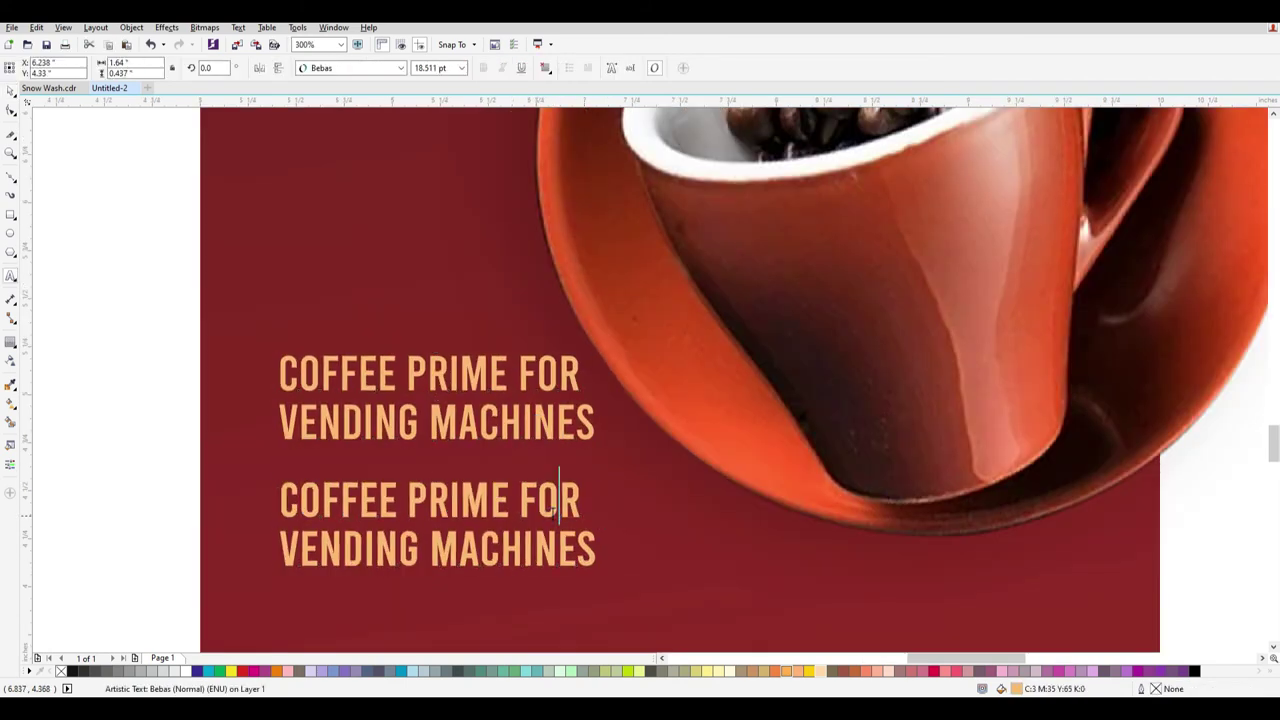
pyautogui.hotkey('ctrl', 'a')
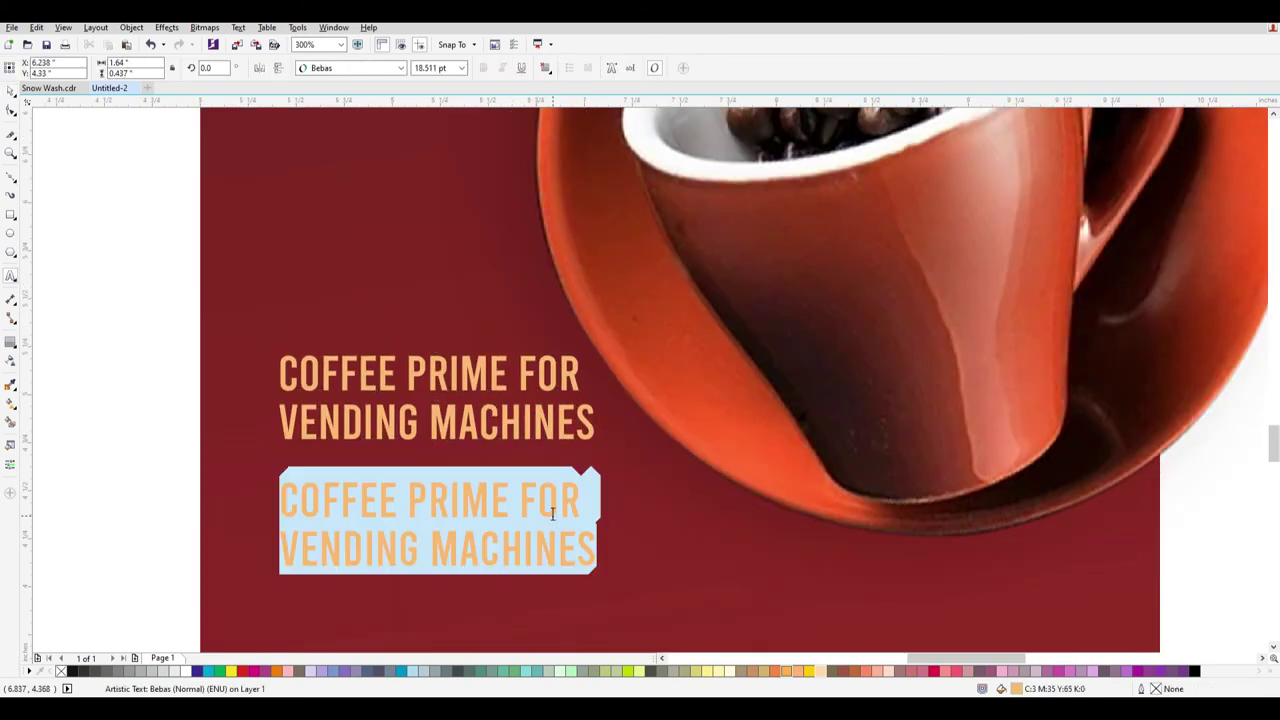
pyautogui.write('NET WEIGHT')
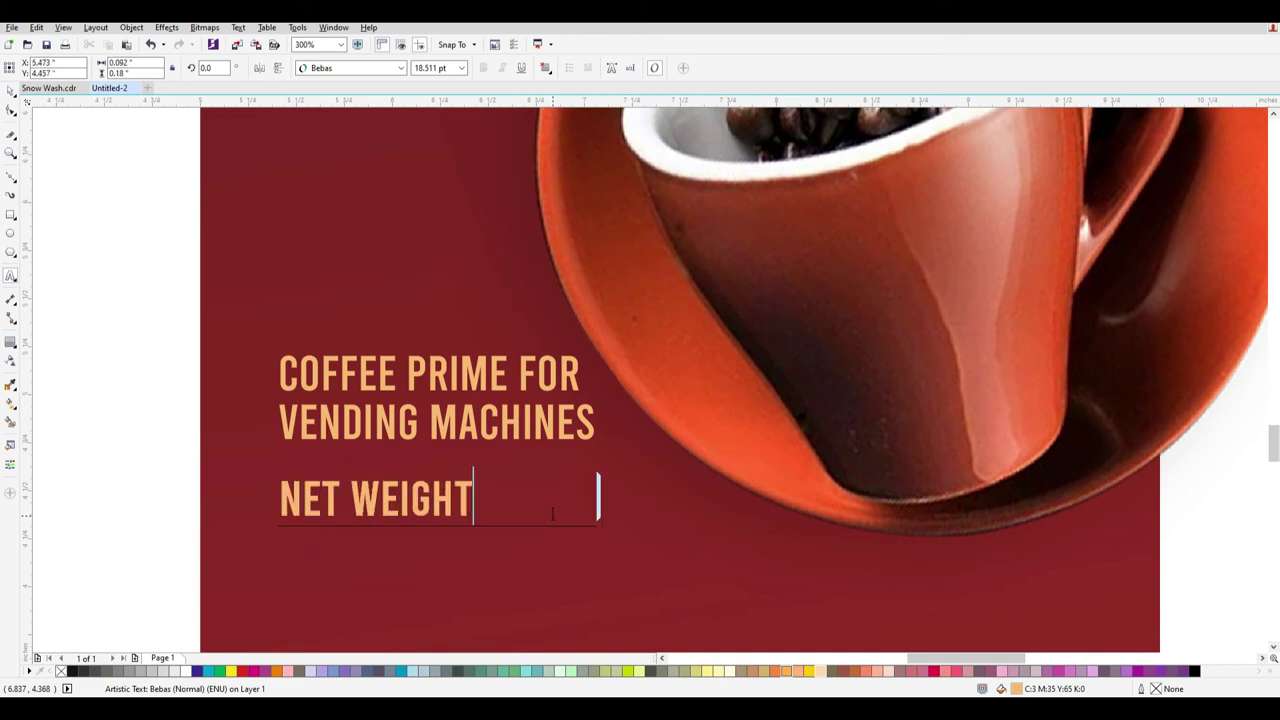
pyautogui.write(' : 1KG')
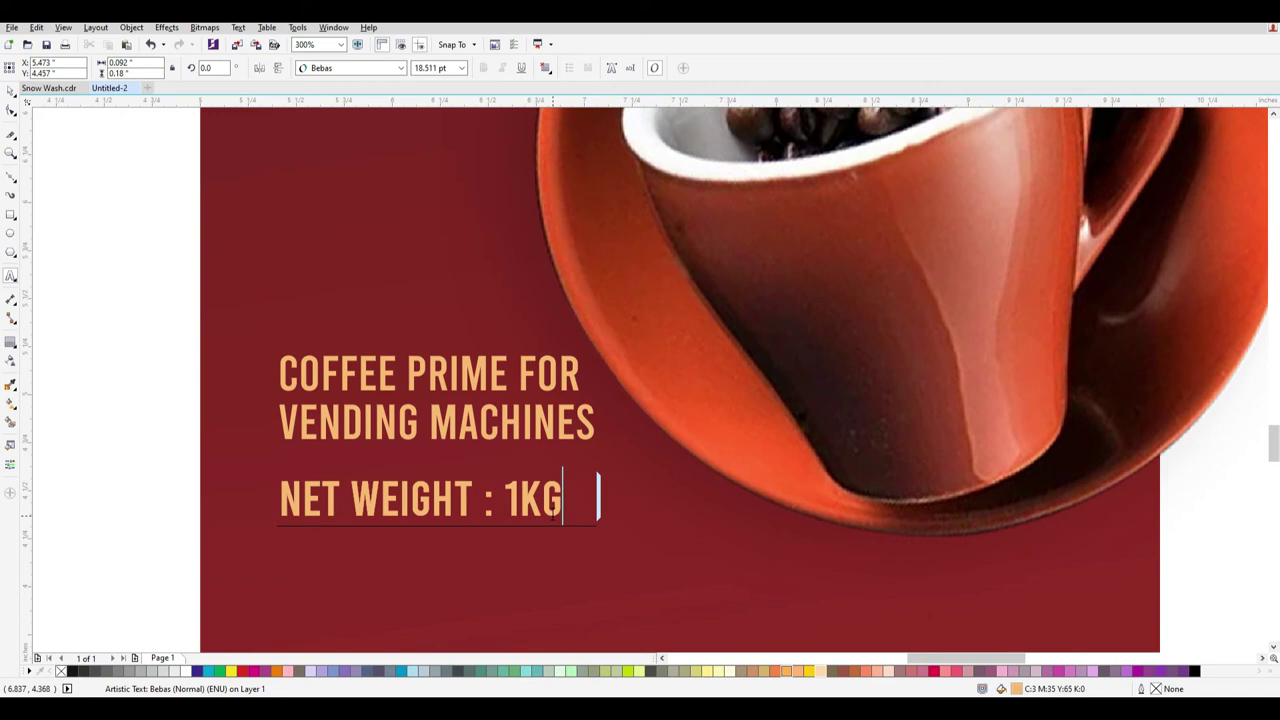
pyautogui.click(12, 90)
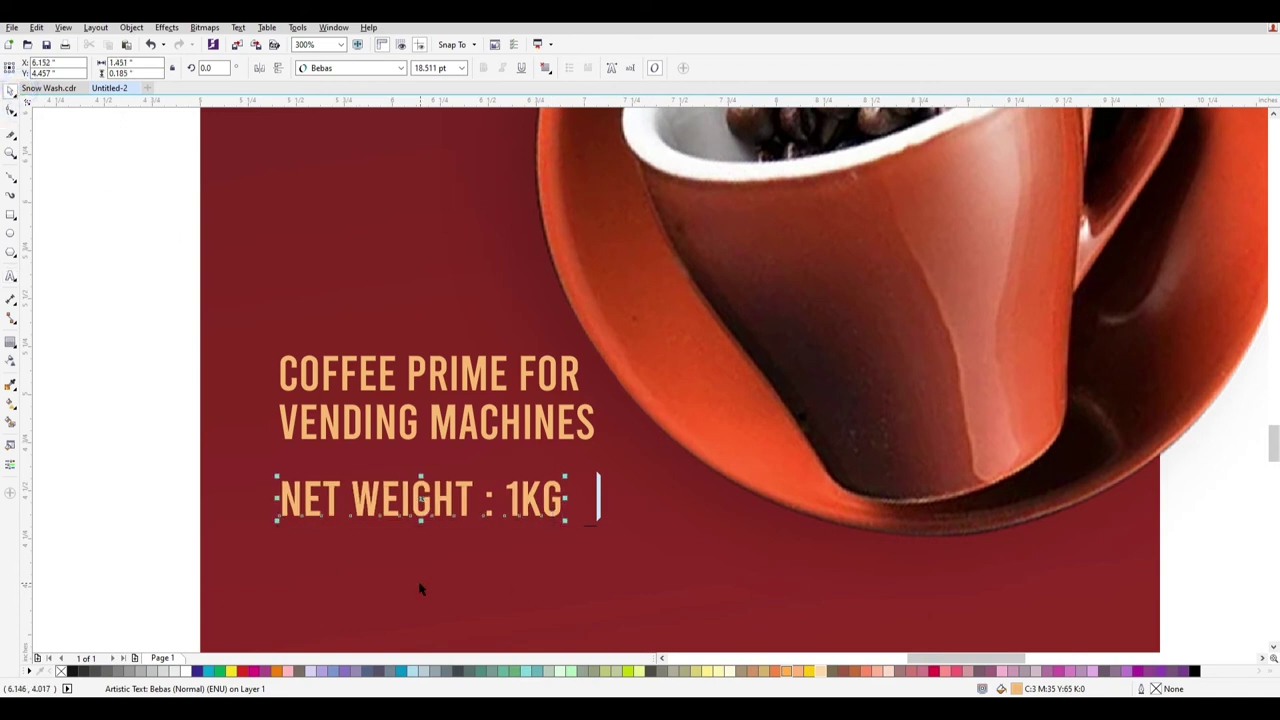
# Scale down the net weight text and align its right edge with the vending machines text.
pyautogui.click(277, 517)
pyautogui.click(455, 497)
pyautogui.keyDown('shift'); pyautogui.click(465, 437); pyautogui.keyUp('shift')
pyautogui.press('r')
pyautogui.click(71, 367)
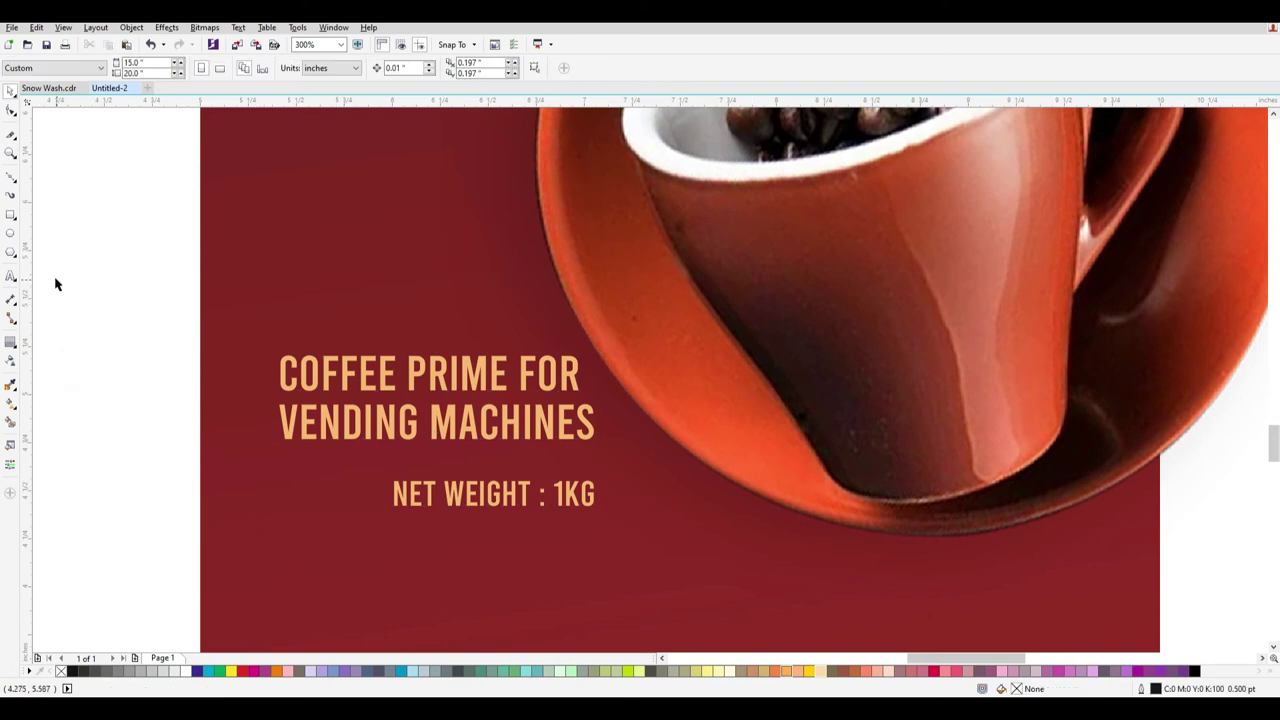
# Draw a slightly rising 2-point line about 2.1 inches long between the vending machines text and the net weight text.
pyautogui.click(14, 178)
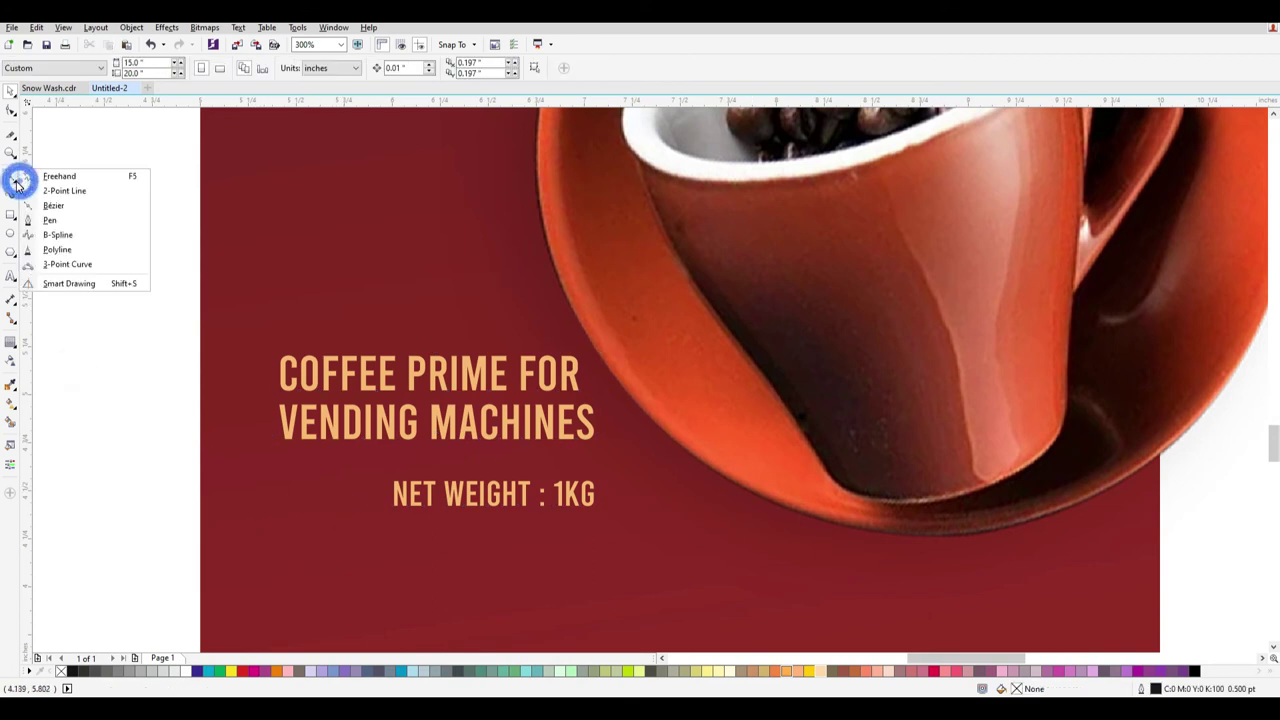
pyautogui.click(72, 191)
pyautogui.moveTo(251, 486); pyautogui.dragTo(658, 459)
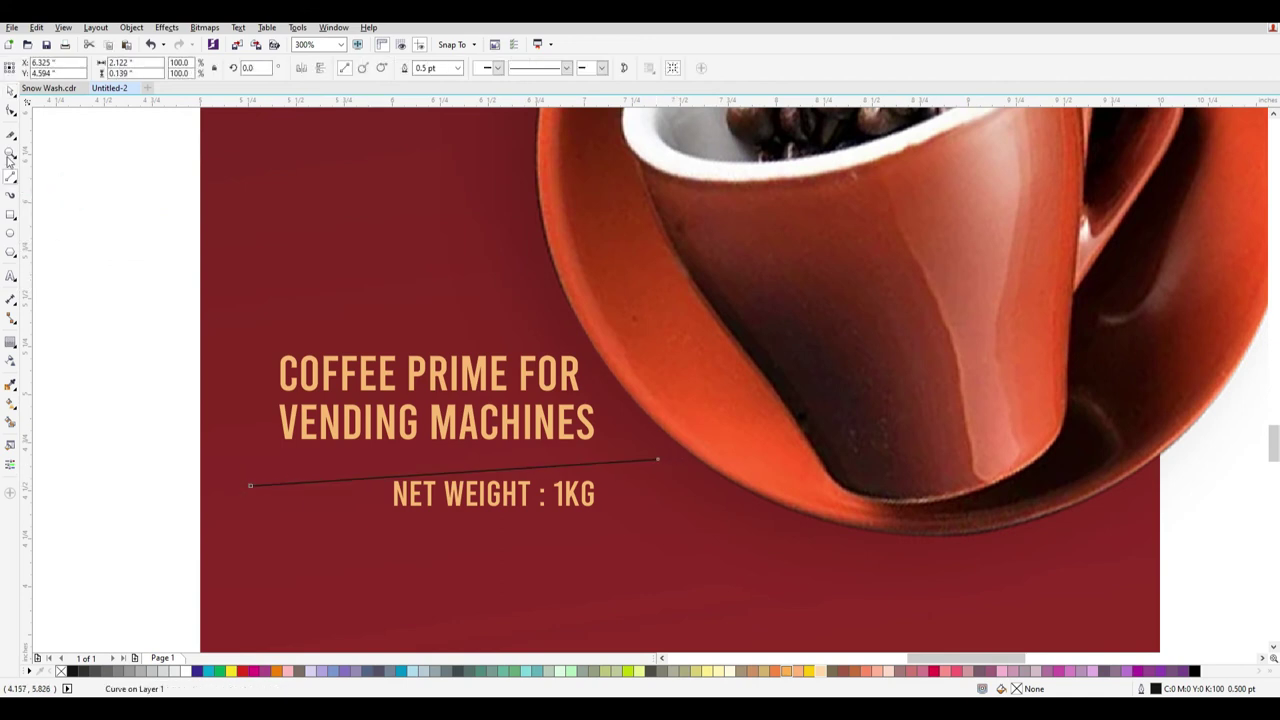
# Steepen the line by moving both end nodes, then bend it into a gentle S-shaped wave with the Shape tool.
pyautogui.click(11, 112)
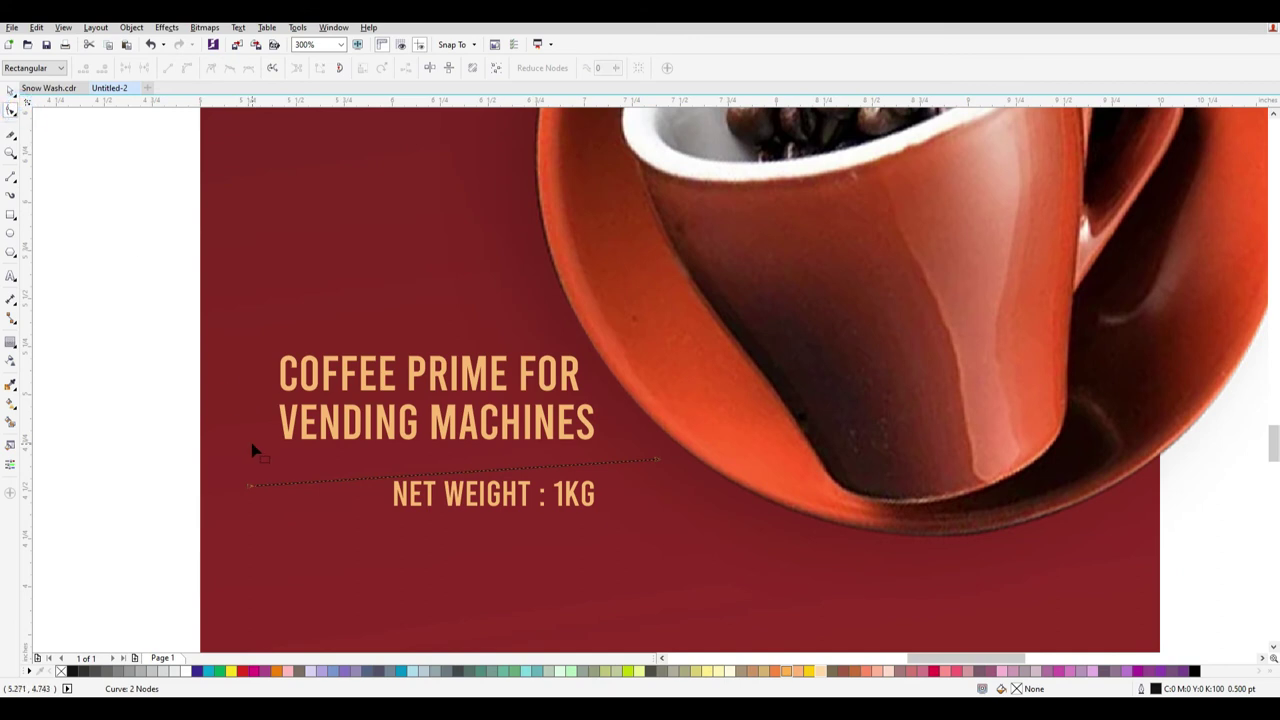
pyautogui.moveTo(250, 488); pyautogui.dragTo(249, 508)
pyautogui.moveTo(658, 461); pyautogui.dragTo(641, 435)
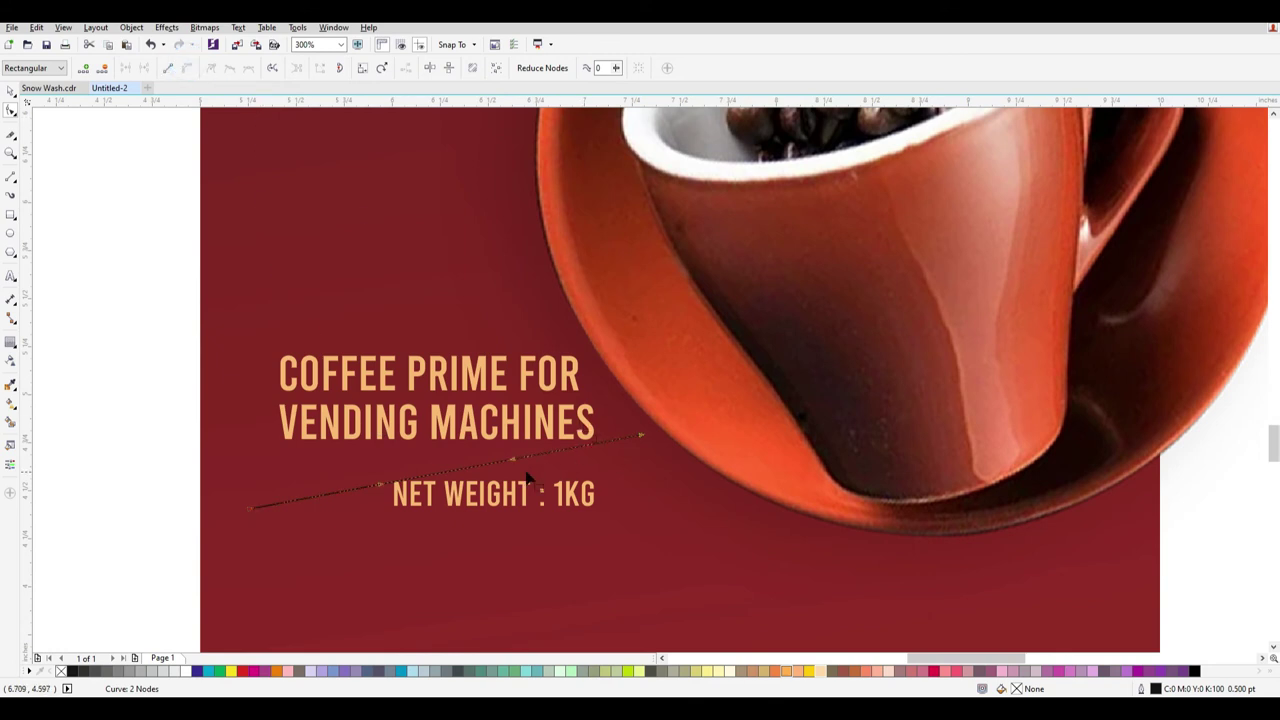
pyautogui.moveTo(512, 462); pyautogui.dragTo(366, 385)
pyautogui.moveTo(473, 354); pyautogui.dragTo(532, 531)
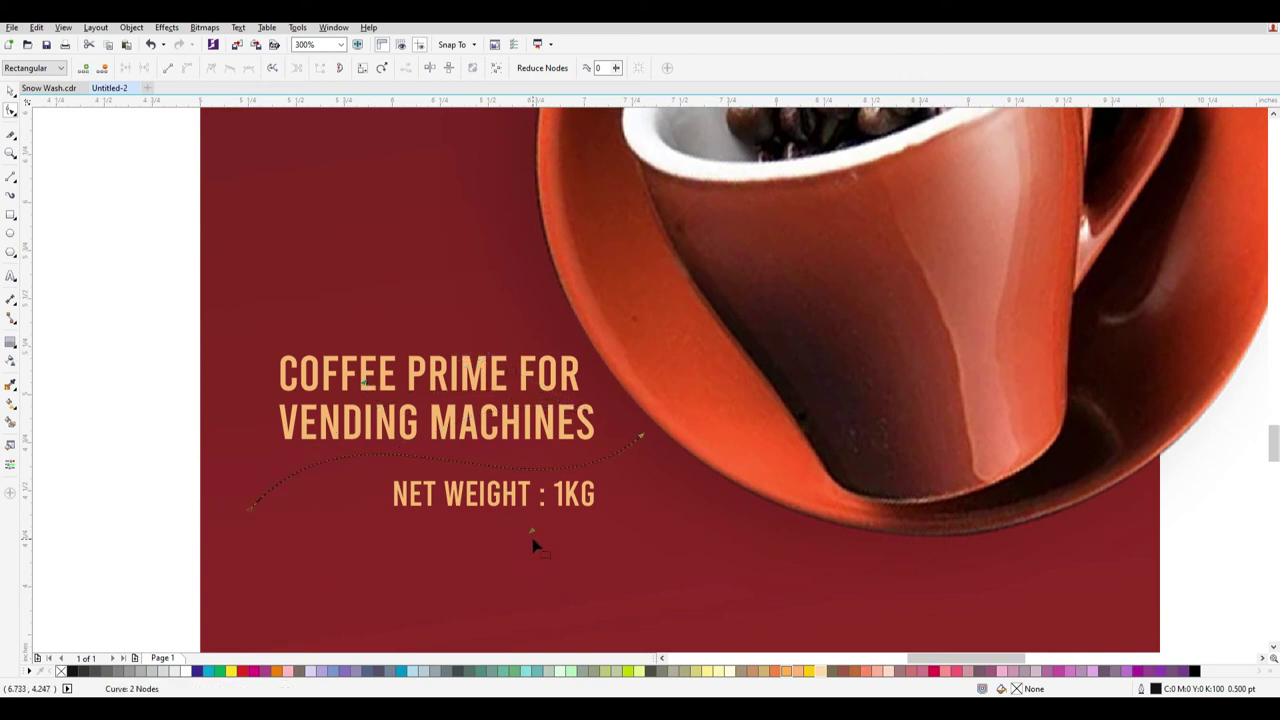
# Narrow the wavy curve to about 1.67 inches wide and position it under the vending machines text.
pyautogui.click(10, 90)
pyautogui.moveTo(646, 471); pyautogui.dragTo(565, 497)
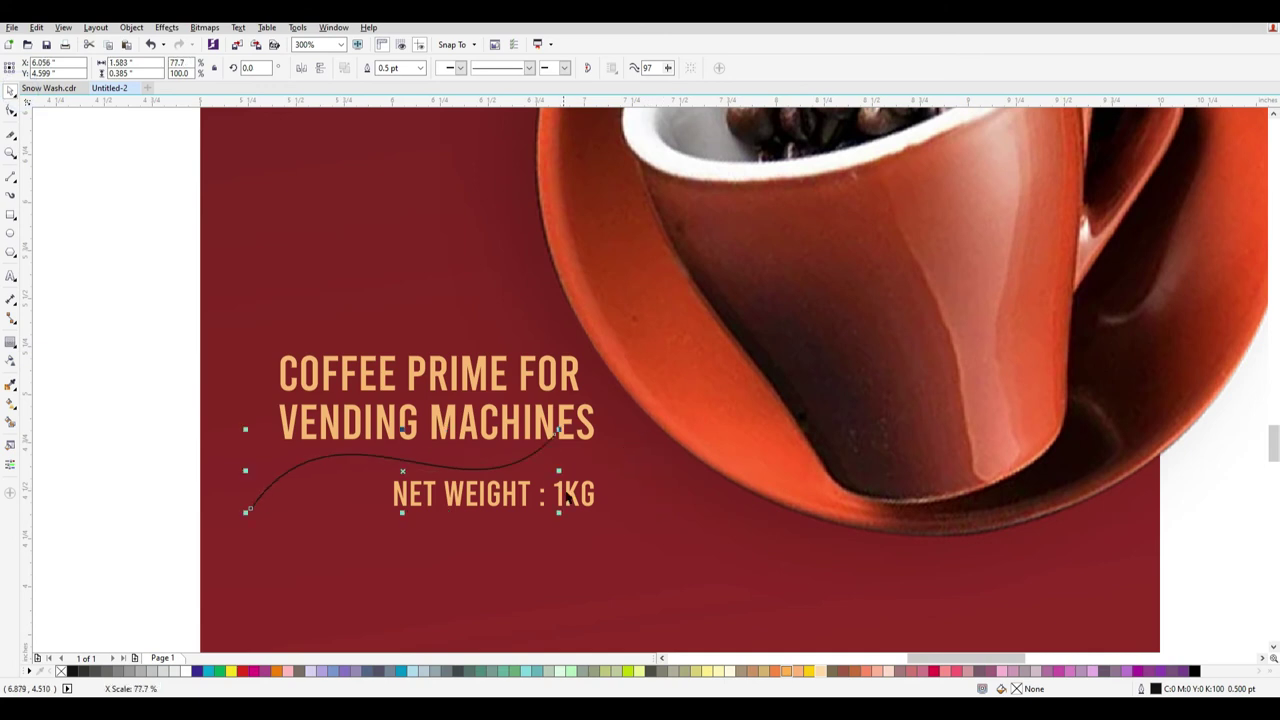
pyautogui.moveTo(495, 468); pyautogui.dragTo(541, 467)
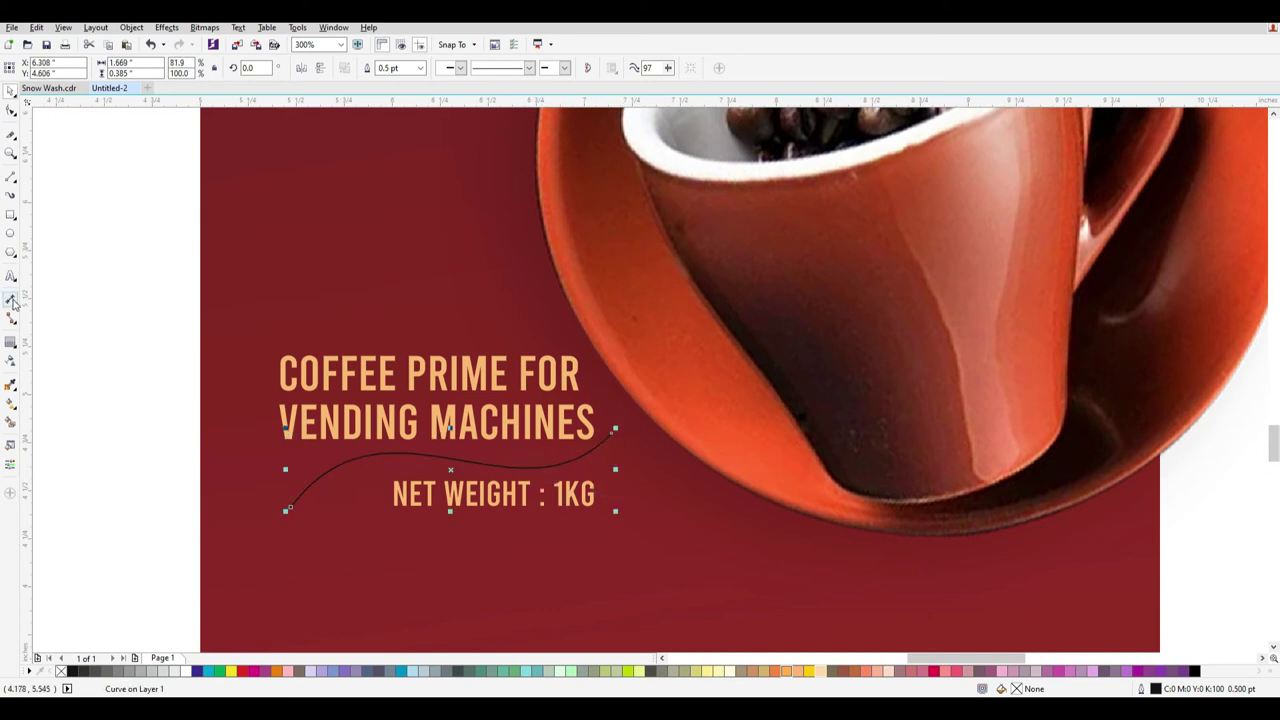
pyautogui.click(11, 198)
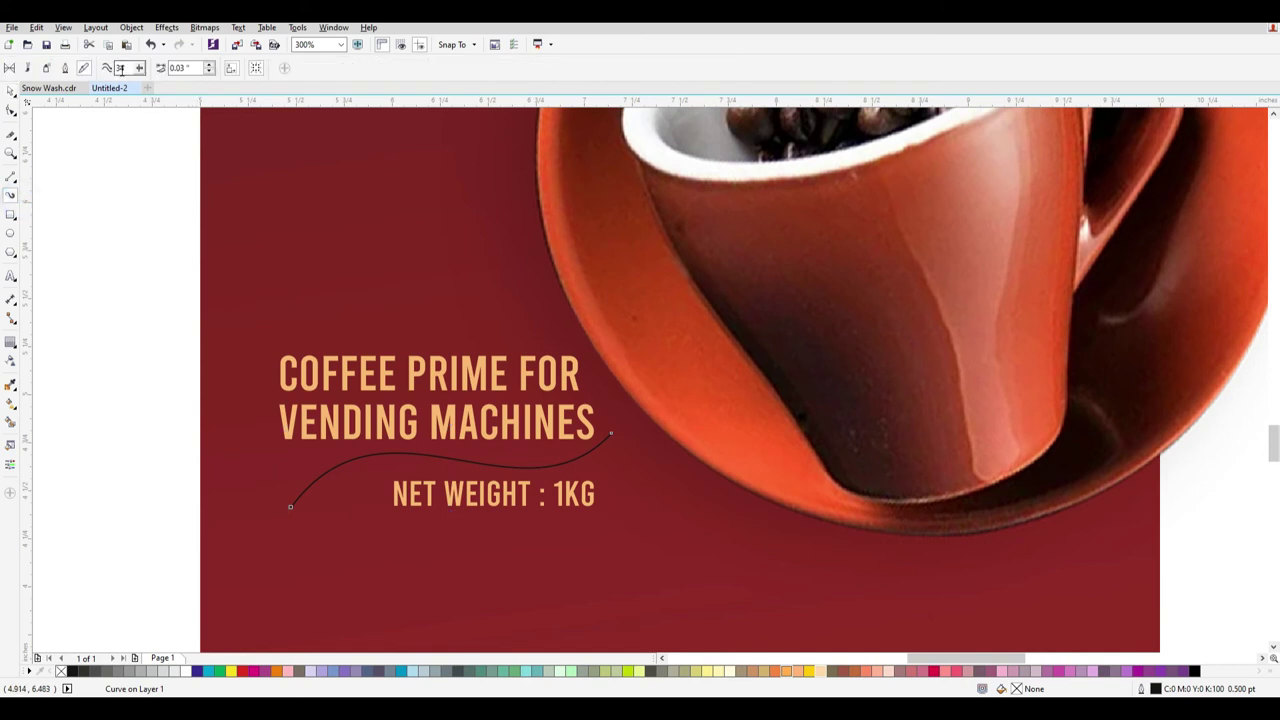
pyautogui.moveTo(291, 508)
pyautogui.mouseDown()
pyautogui.moveTo(340, 458)
pyautogui.moveTo(422, 455)
pyautogui.mouseUp()
pyautogui.hotkey('ctrl', 'z')
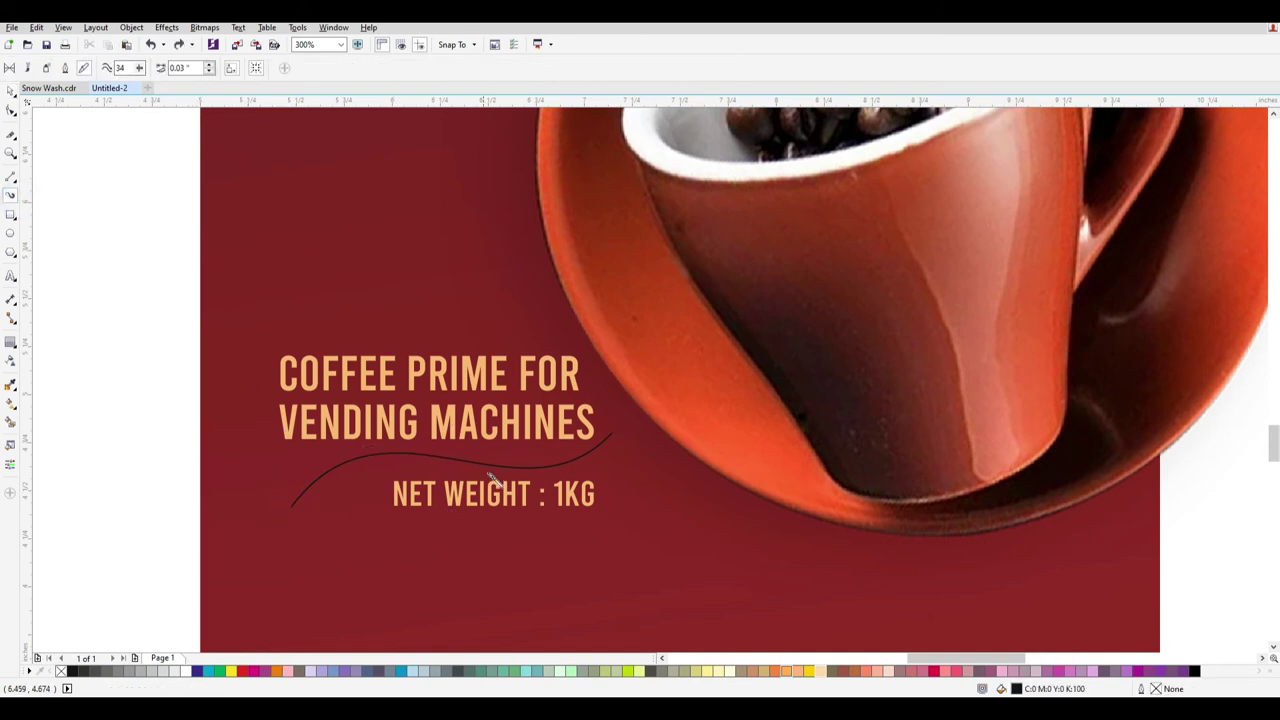
# Apply an Artistic Media stroke 0.03 inch wide to the wavy curve.
pyautogui.click(10, 91)
pyautogui.doubleClick(439, 458)
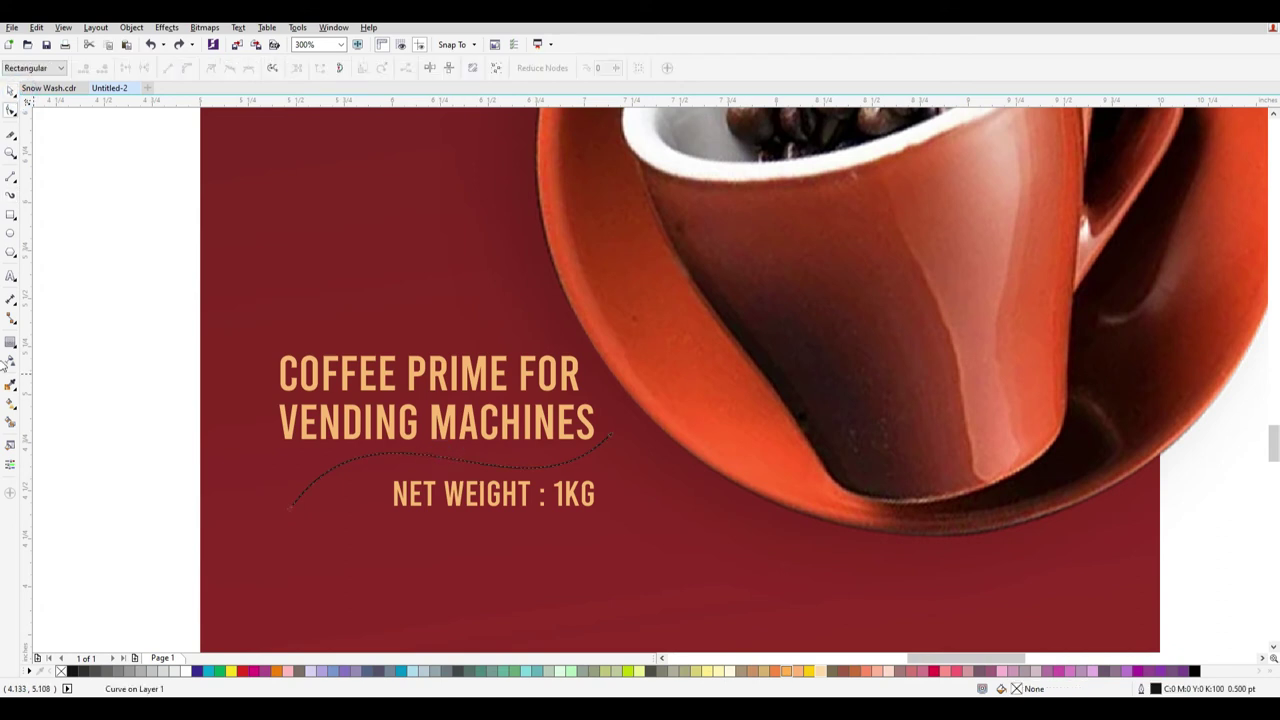
pyautogui.click(14, 200)
pyautogui.click(209, 64)
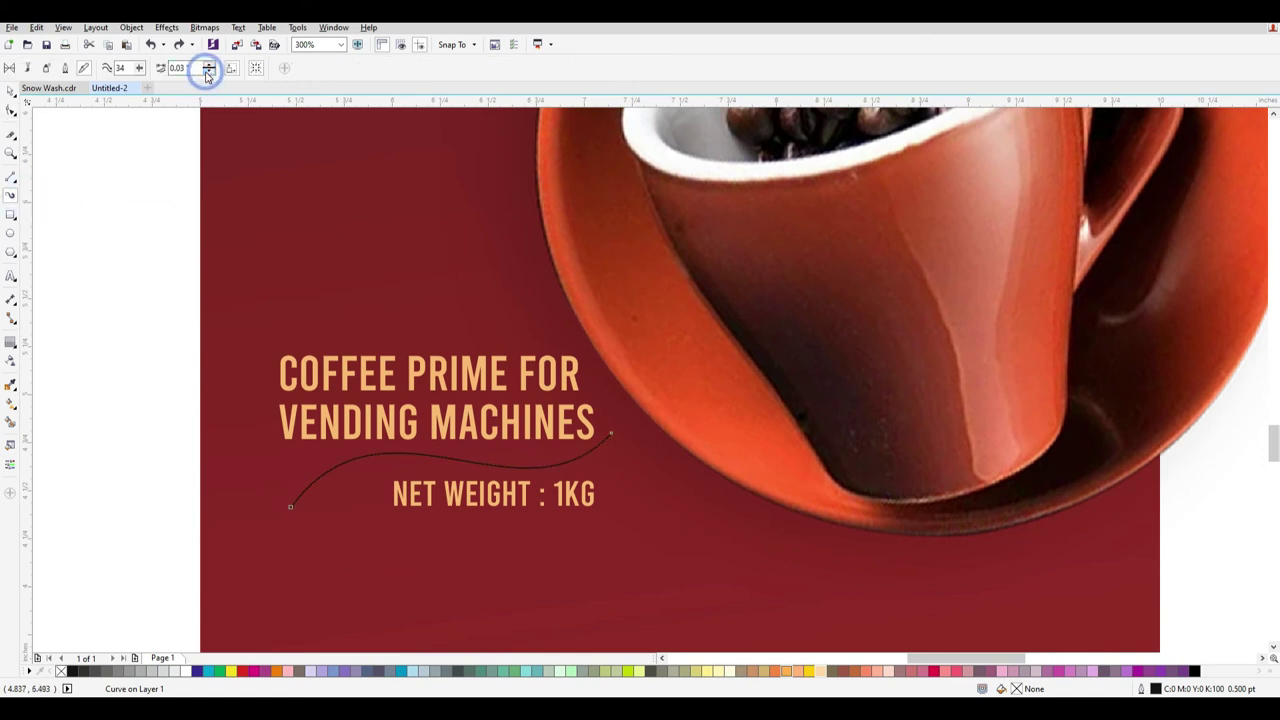
pyautogui.click(209, 71)
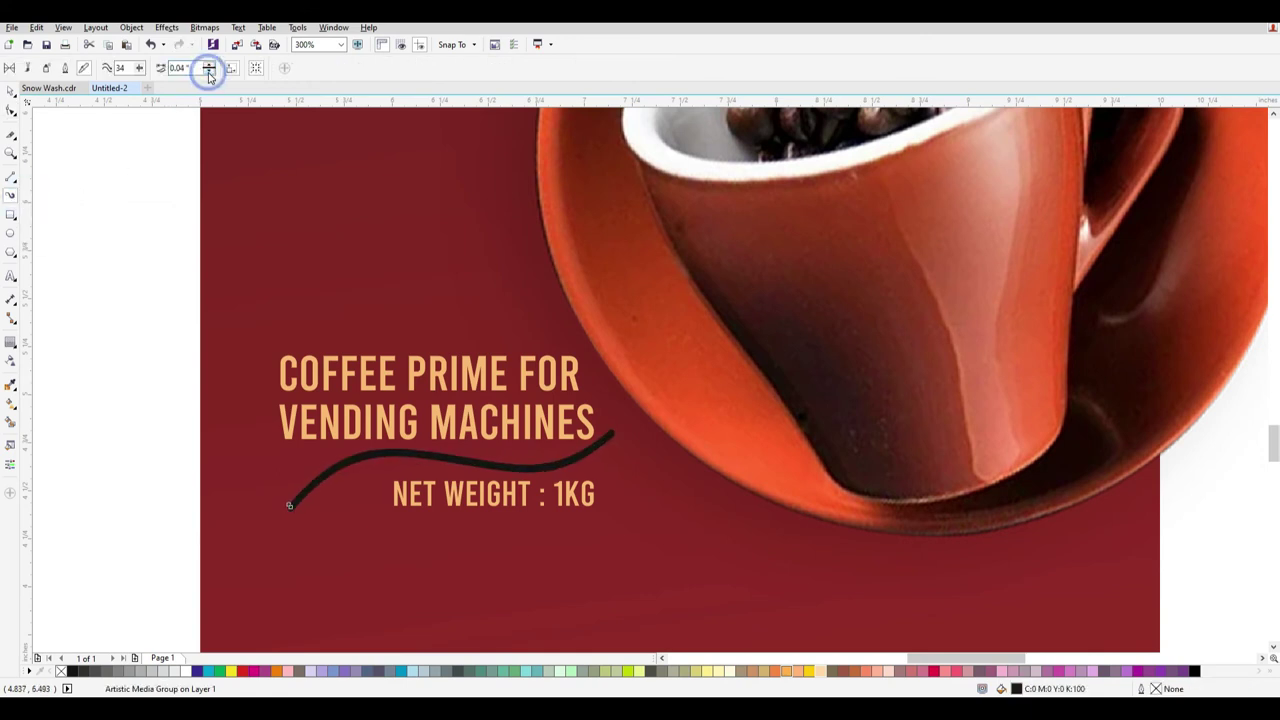
pyautogui.click(209, 71)
# Set the wavy stroke's freehand smoothing to 69 and its stroke width to 0.04 inch.
pyautogui.click(139, 68)
pyautogui.moveTo(139, 83); pyautogui.dragTo(161, 86)
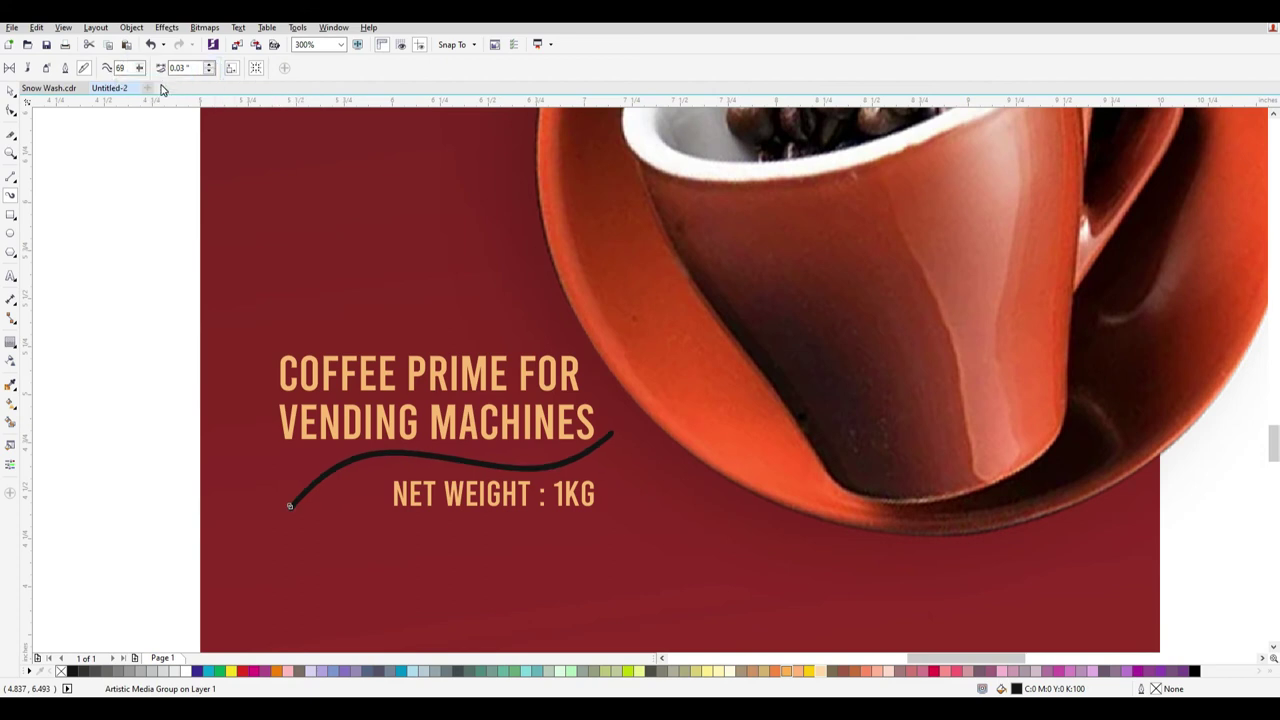
pyautogui.click(208, 64)
pyautogui.click(208, 64)
pyautogui.click(209, 71)
pyautogui.click(12, 91)
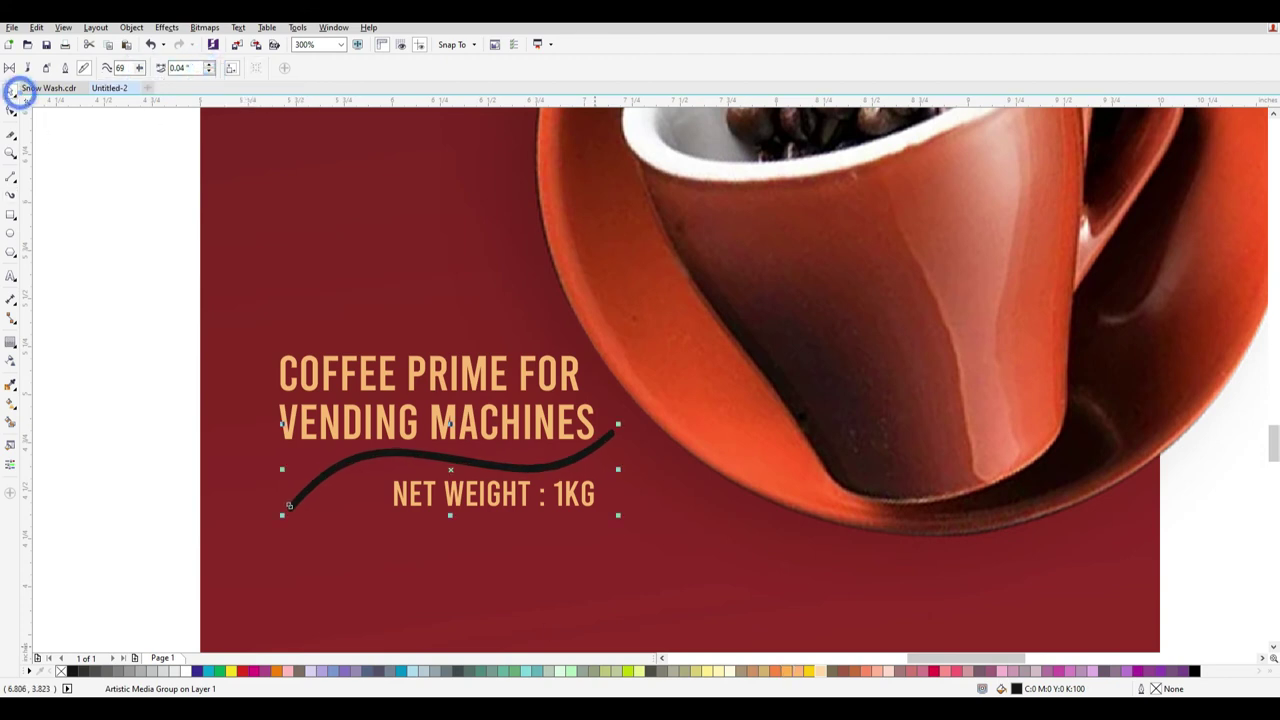
# Fill the wavy stroke with Pale Yellow.
pyautogui.click(722, 671)
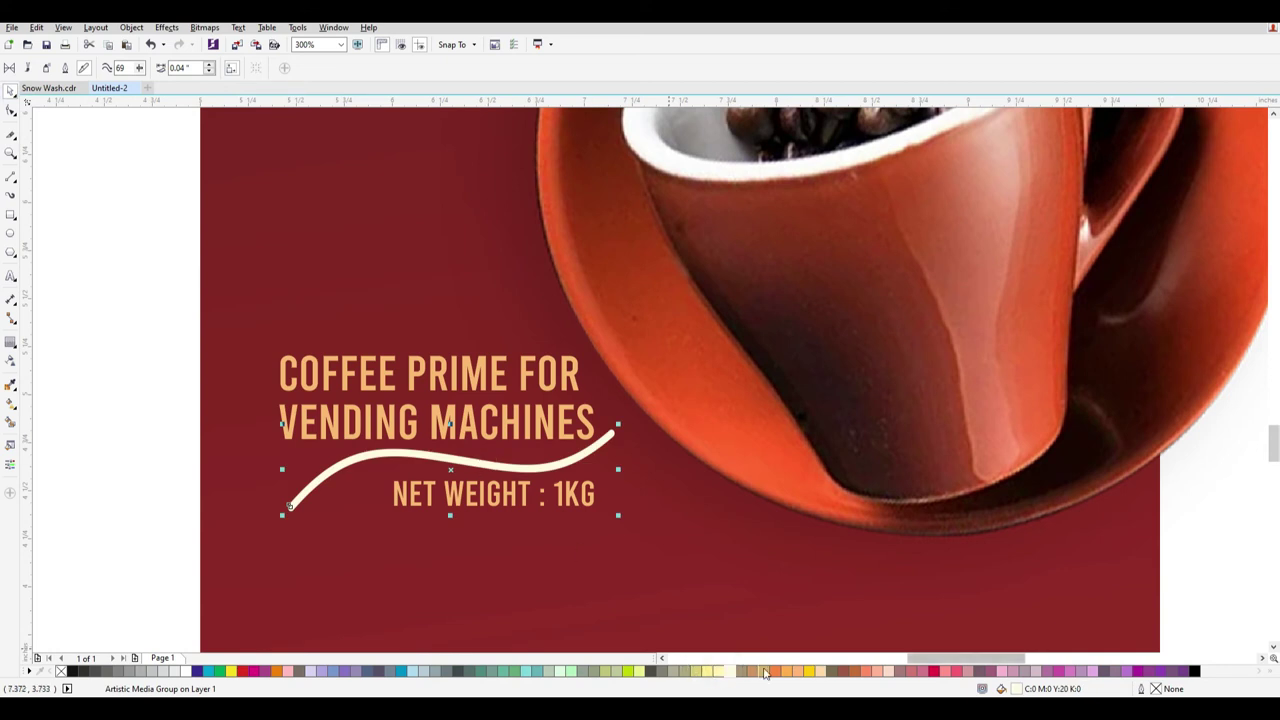
pyautogui.click(174, 419)
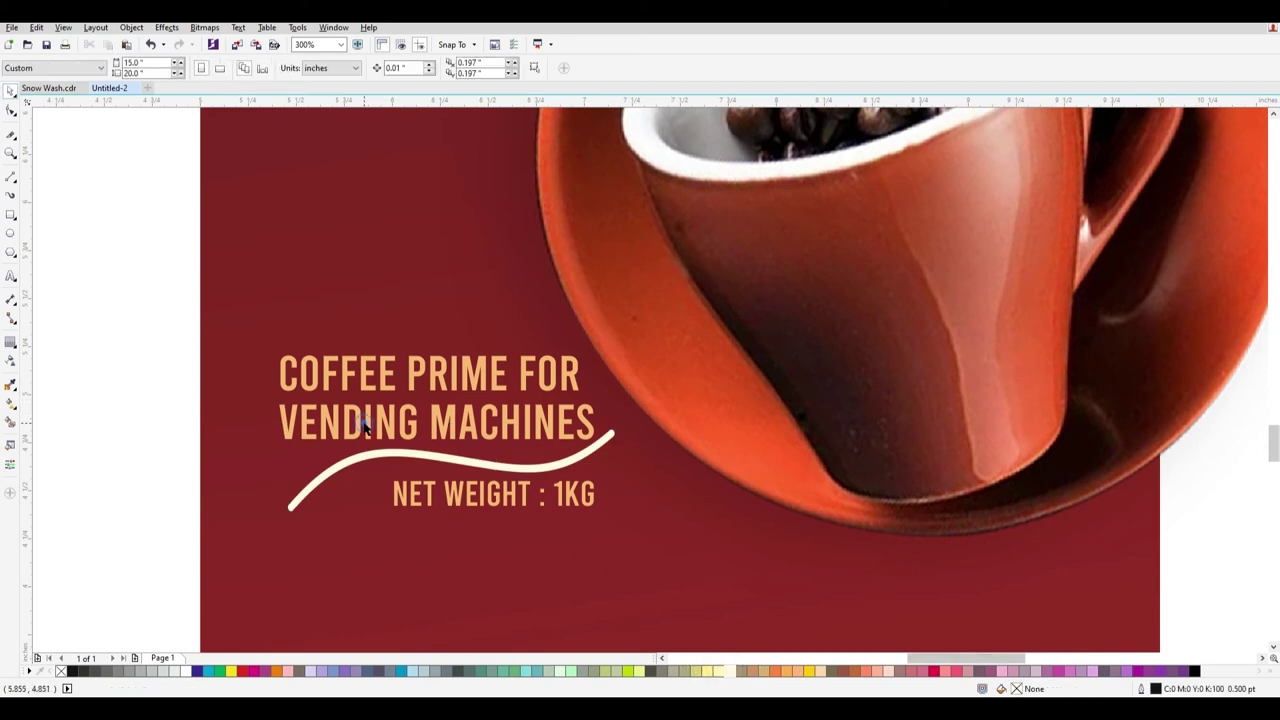
pyautogui.click(397, 458)
pyautogui.click(222, 428)
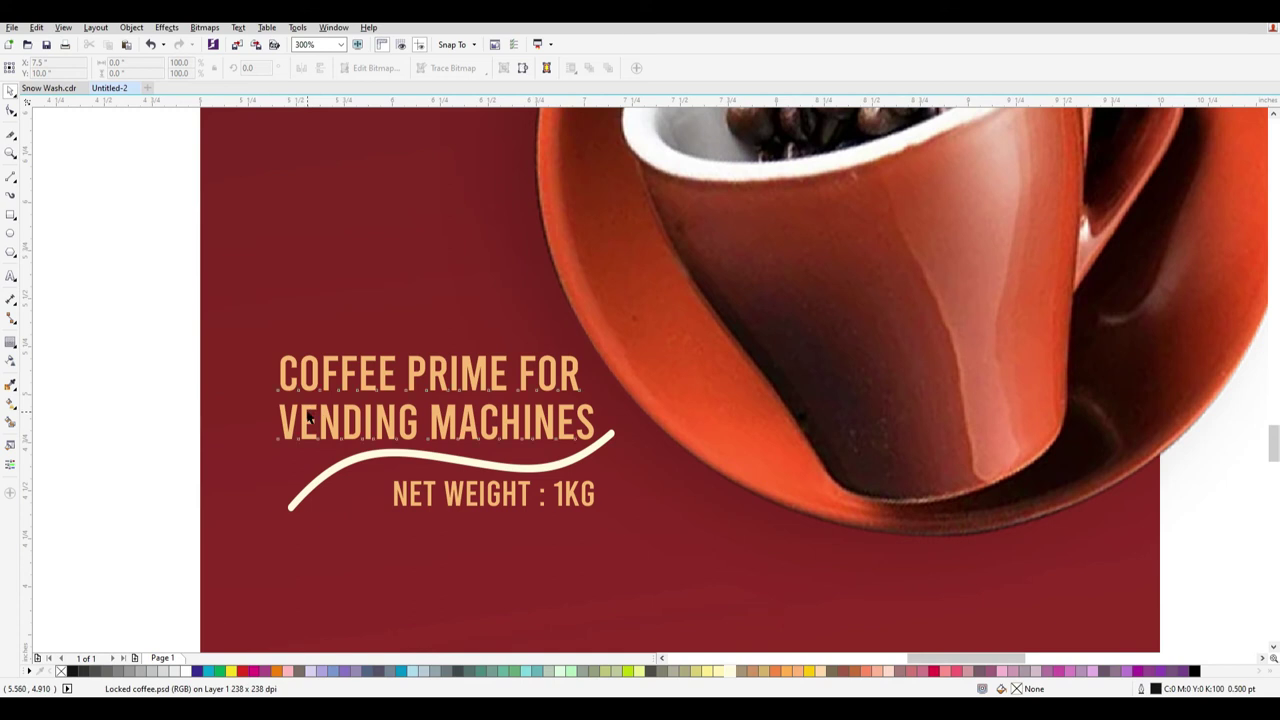
pyautogui.click(307, 424)
pyautogui.click(220, 428)
pyautogui.click(131, 428)
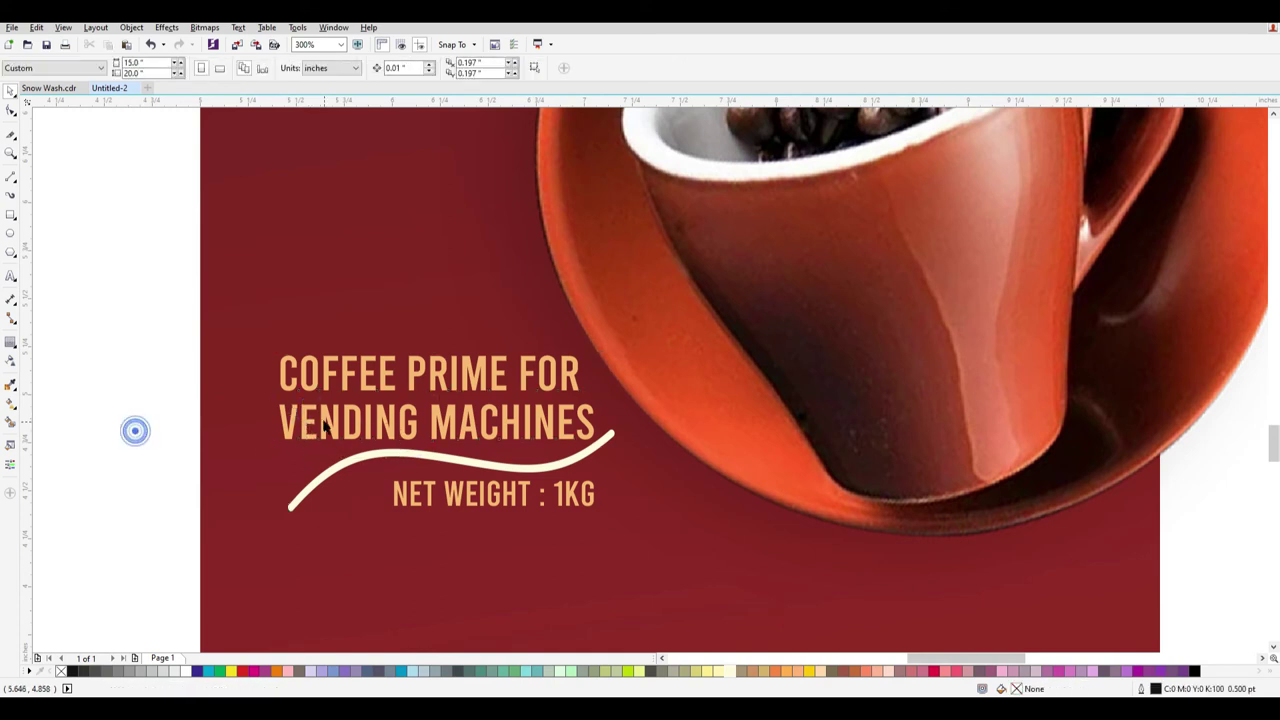
pyautogui.click(318, 417)
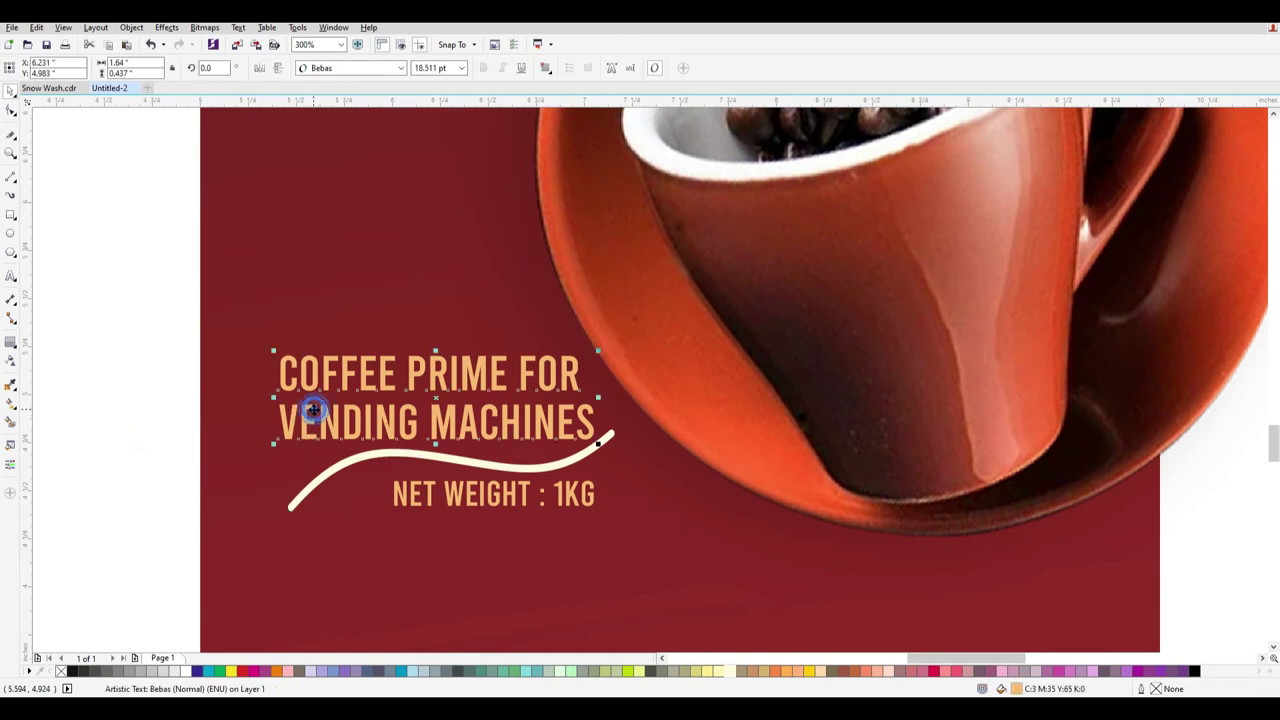
pyautogui.keyDown('shift'); pyautogui.click(386, 458); pyautogui.keyUp('shift')
pyautogui.rightClick(386, 458)
pyautogui.click(150, 427)
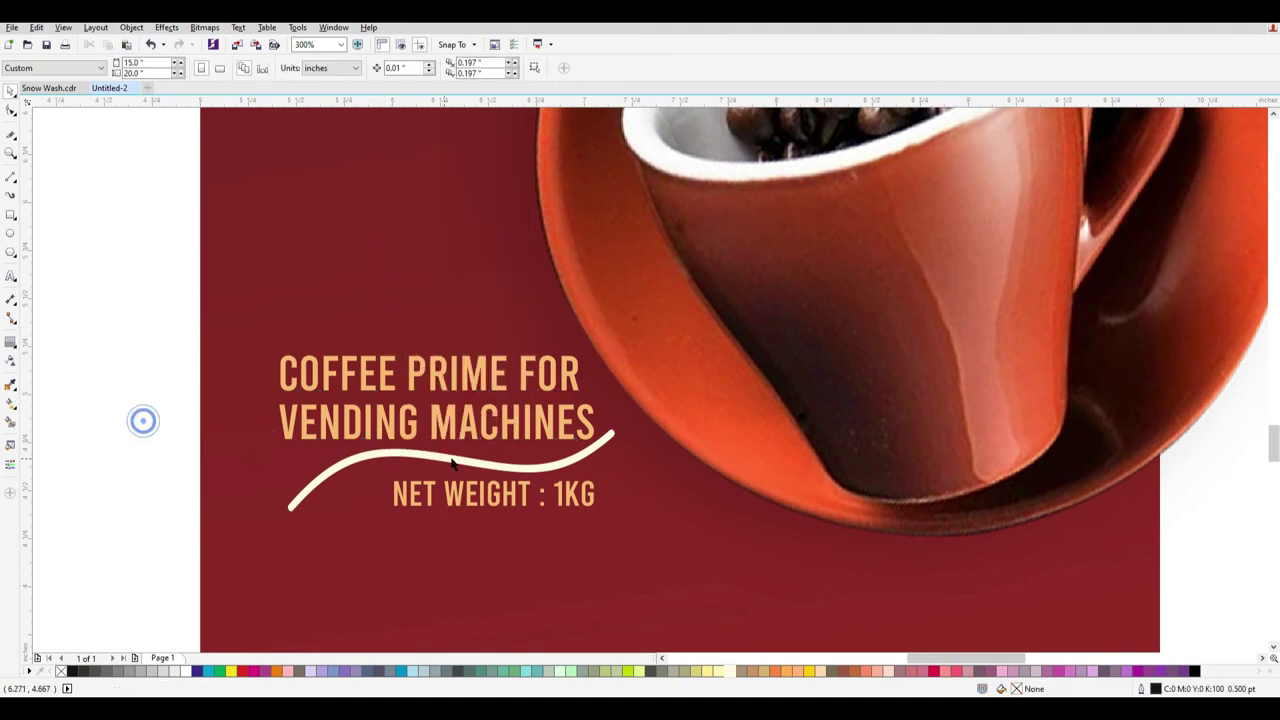
pyautogui.rightClick(400, 442)
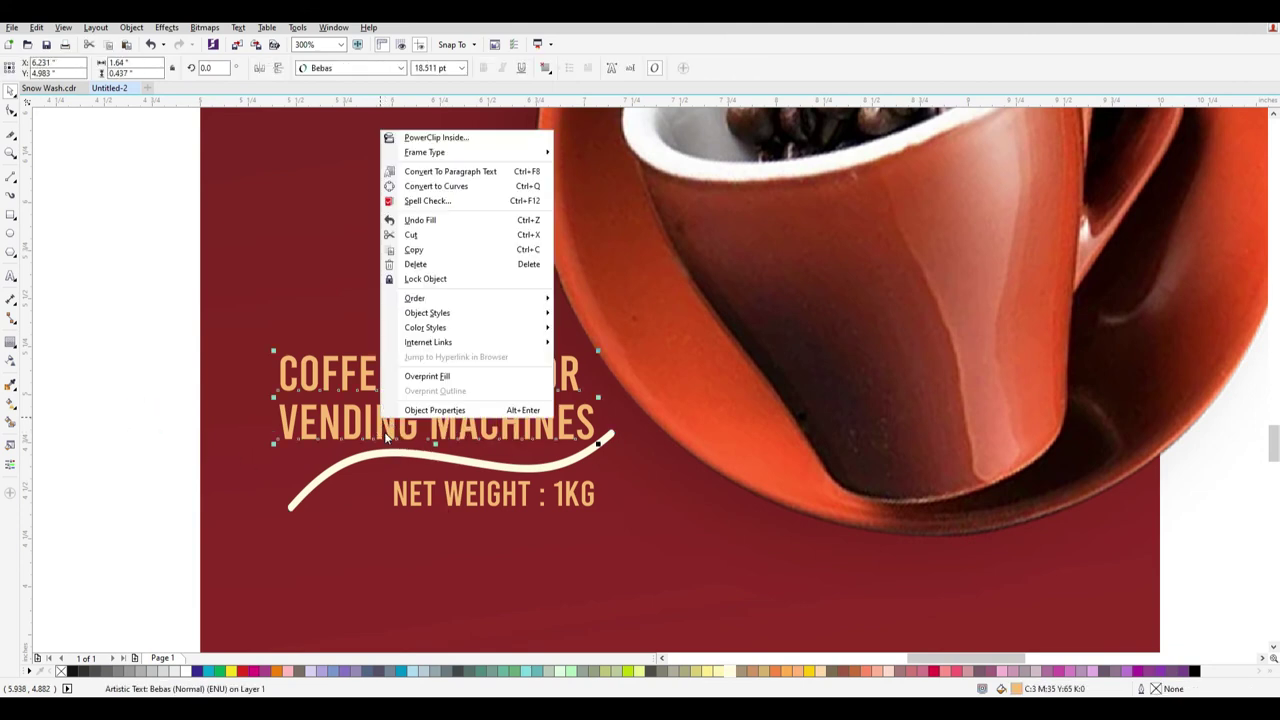
pyautogui.click(173, 423)
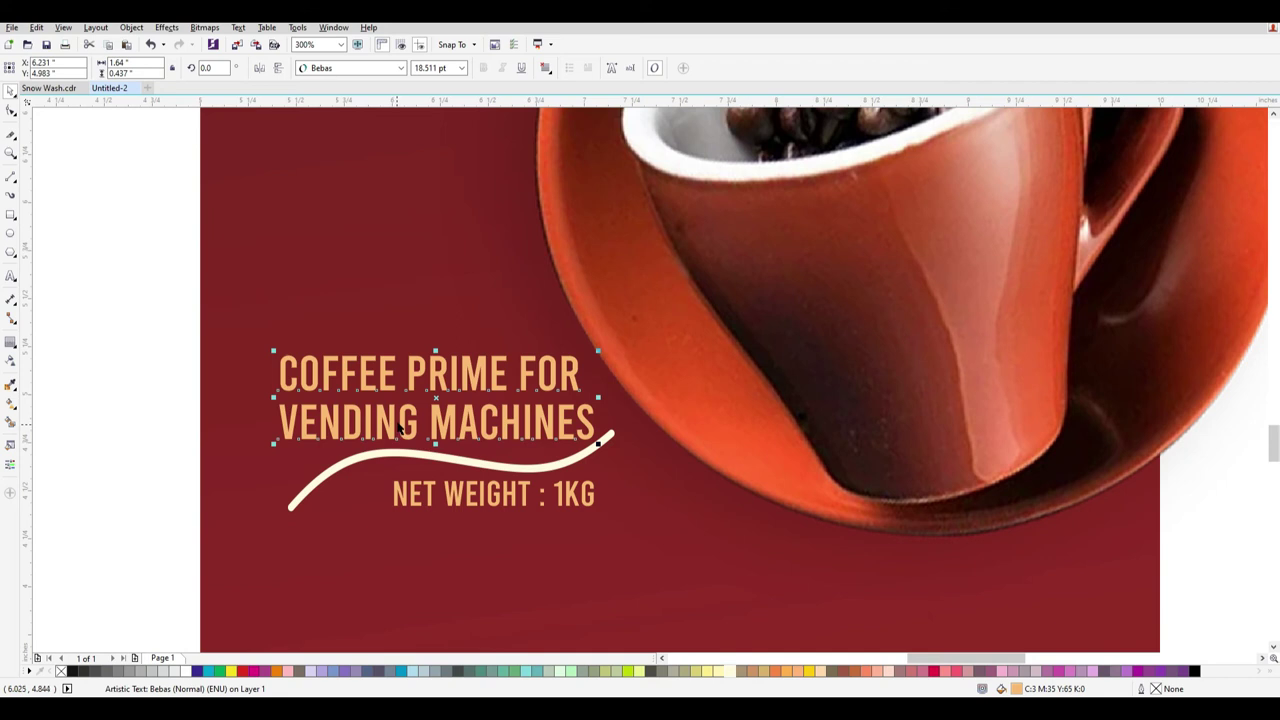
pyautogui.moveTo(403, 420); pyautogui.dragTo(383, 400)
pyautogui.press('F12')
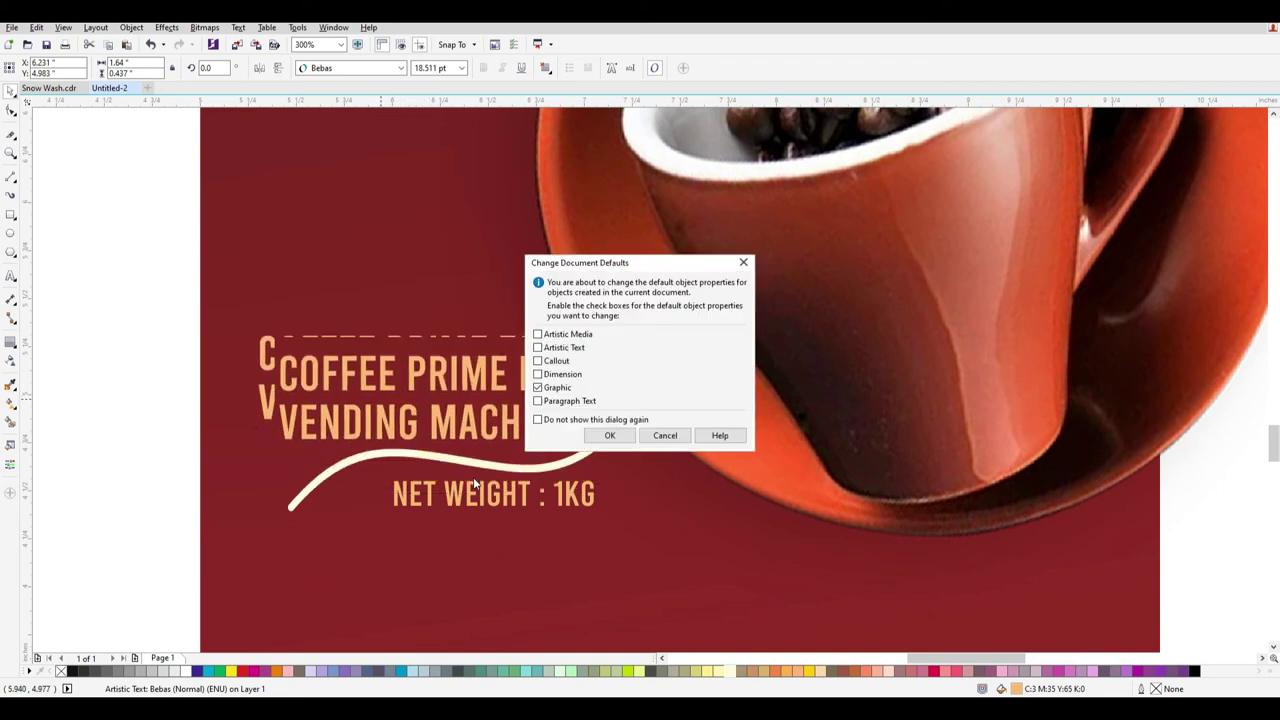
pyautogui.press('Escape')
# Fill the wavy stroke with the light orange sampled from the vending machines text using the Edit Fill eyedropper.
pyautogui.click(521, 465)
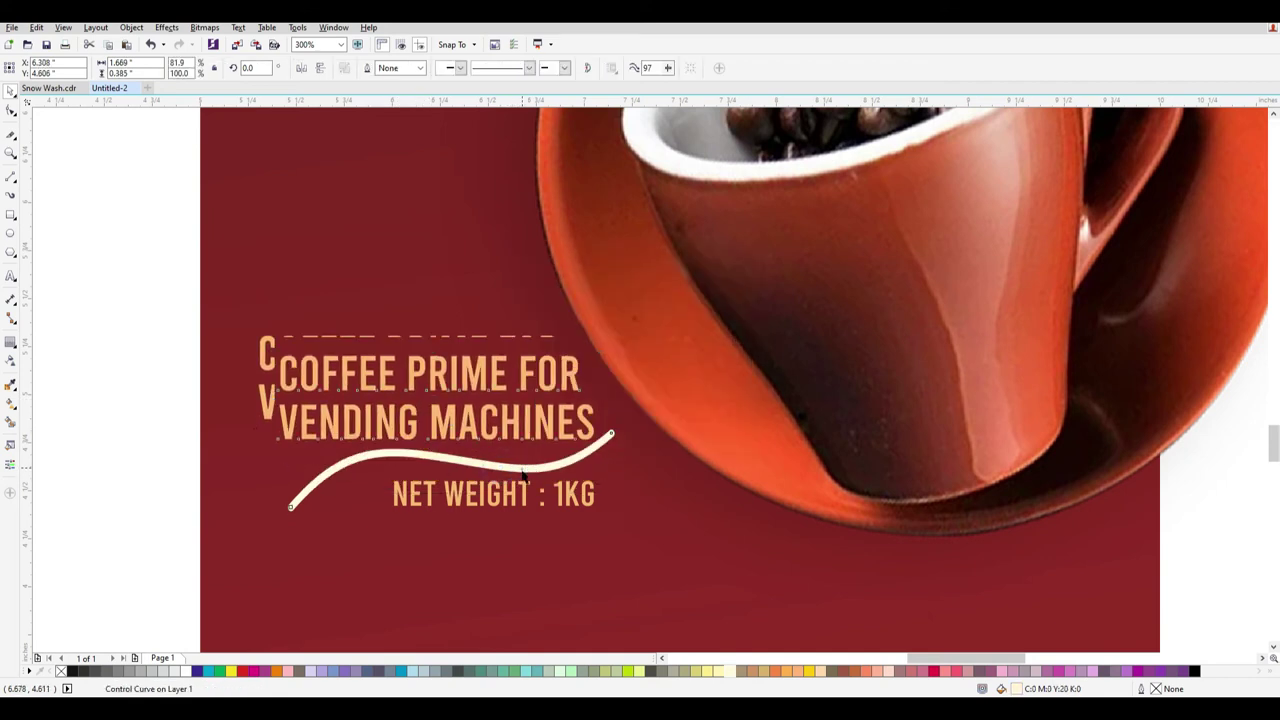
pyautogui.click(510, 468)
pyautogui.doubleClick(1018, 690)
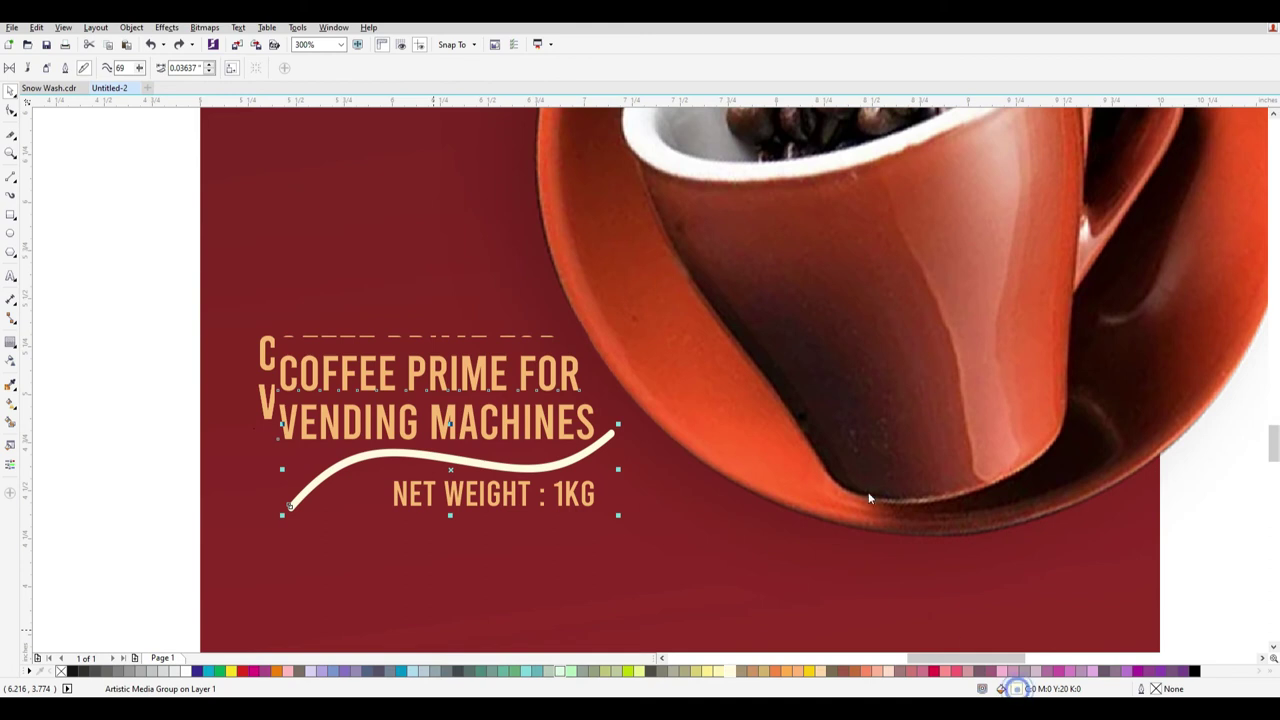
pyautogui.click(888, 214)
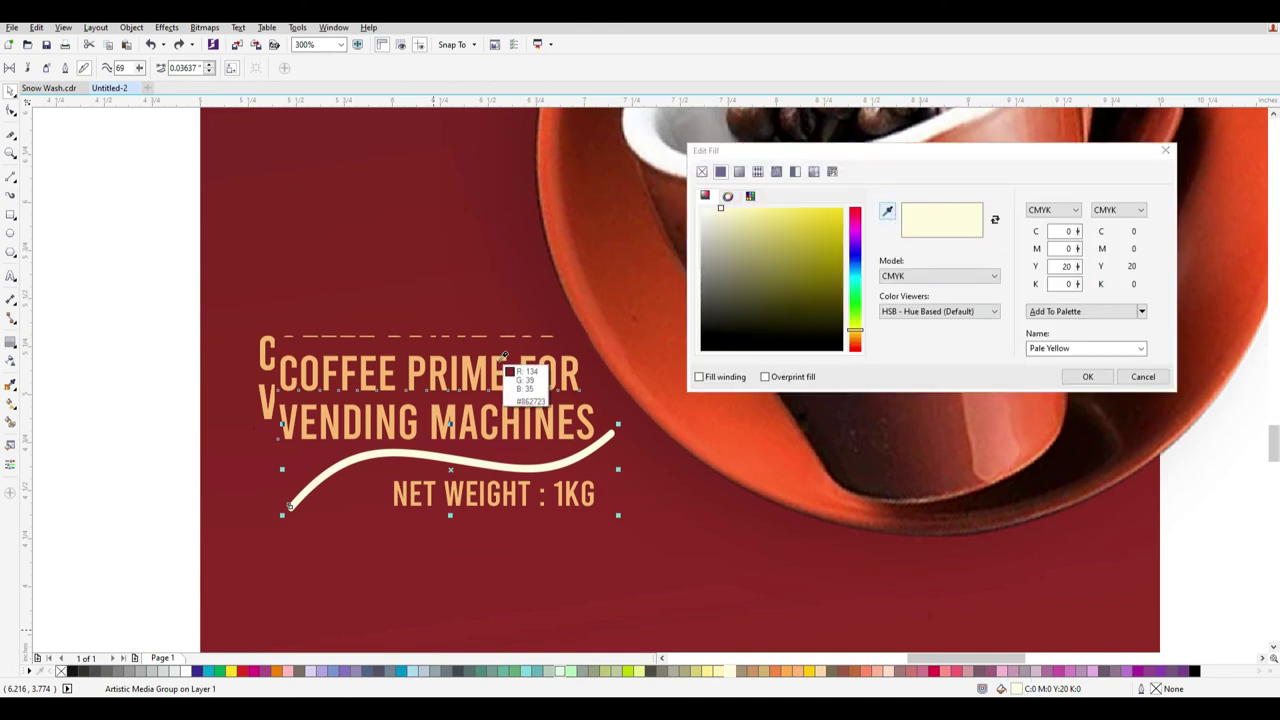
pyautogui.click(497, 368)
pyautogui.press('Return')
pyautogui.click(10, 90)
pyautogui.click(144, 334)
pyautogui.moveTo(106, 280); pyautogui.dragTo(634, 524)
pyautogui.scroll(-1, 634, 524)
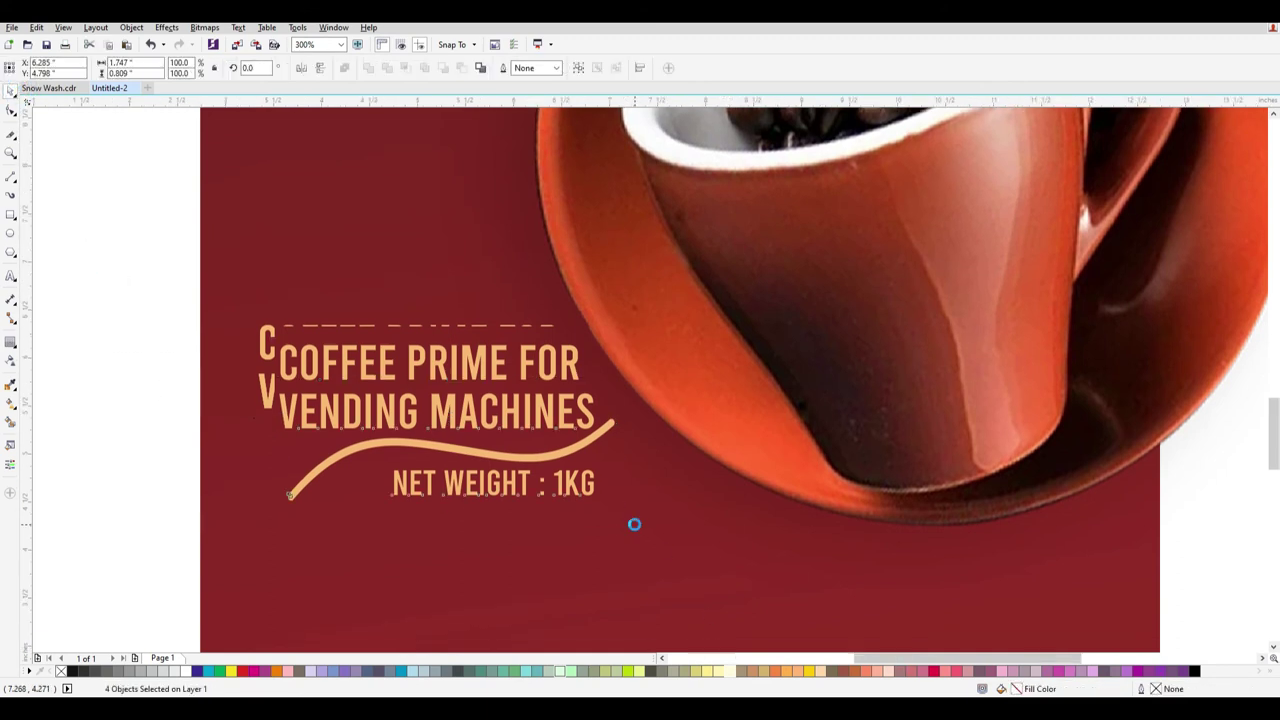
pyautogui.scroll(-1, 634, 524)
pyautogui.click(246, 414)
pyautogui.scroll(2, 638, 533)
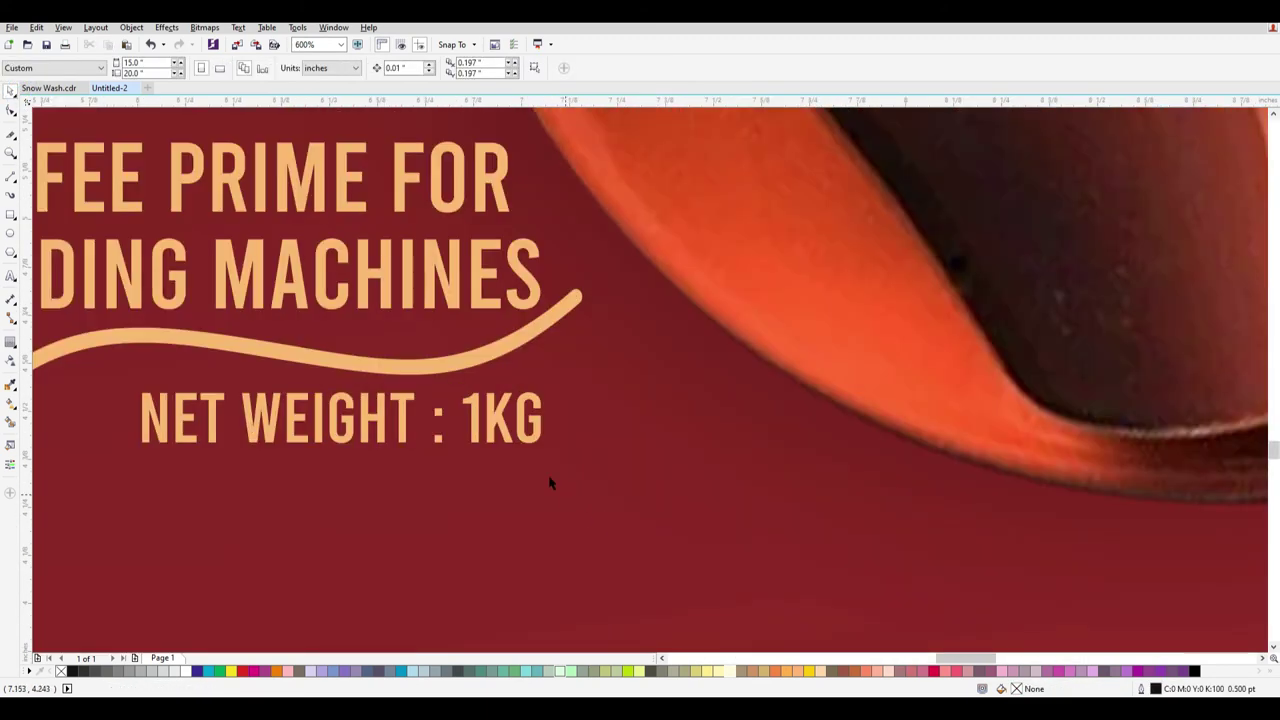
# Shrink the wavy stroke to about 1.37 by 0.32 inches and nudge it up beneath the vending machines text.
pyautogui.scroll(-3, 466, 405)
pyautogui.click(466, 403)
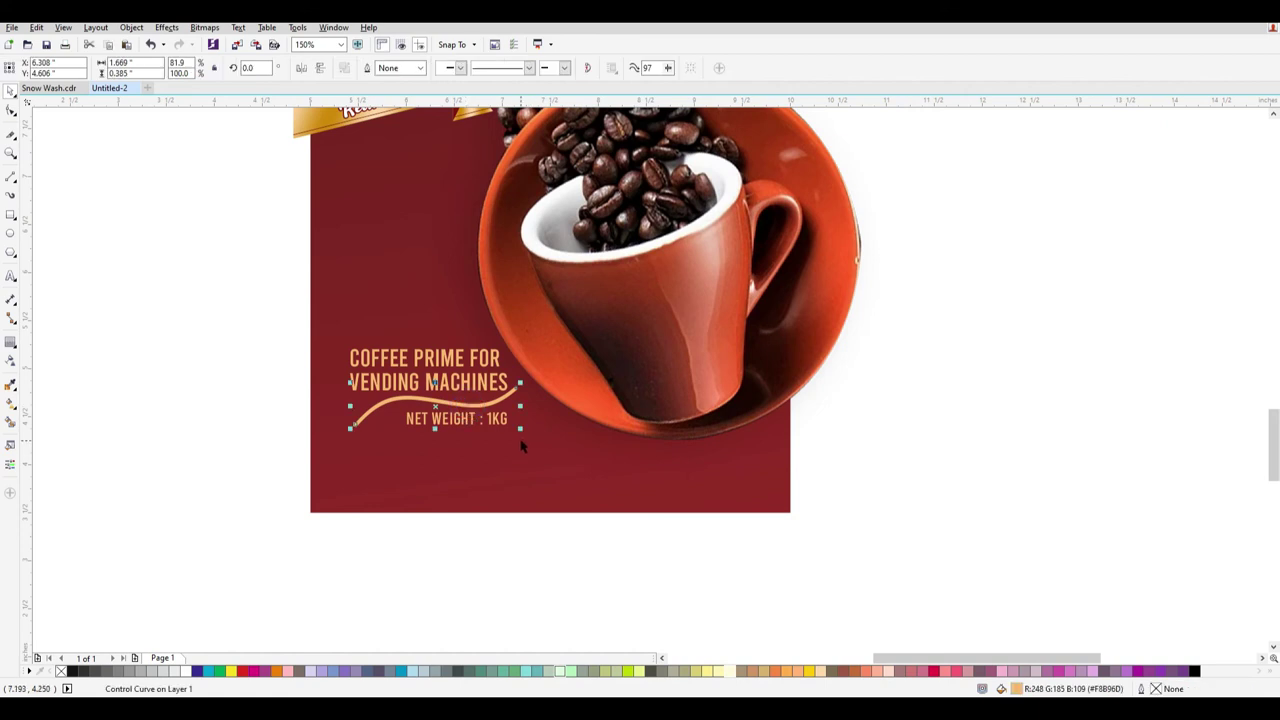
pyautogui.moveTo(520, 429); pyautogui.dragTo(492, 410)
pyautogui.press('Up')
pyautogui.press('Up')
pyautogui.press('Up')
pyautogui.press('Up')
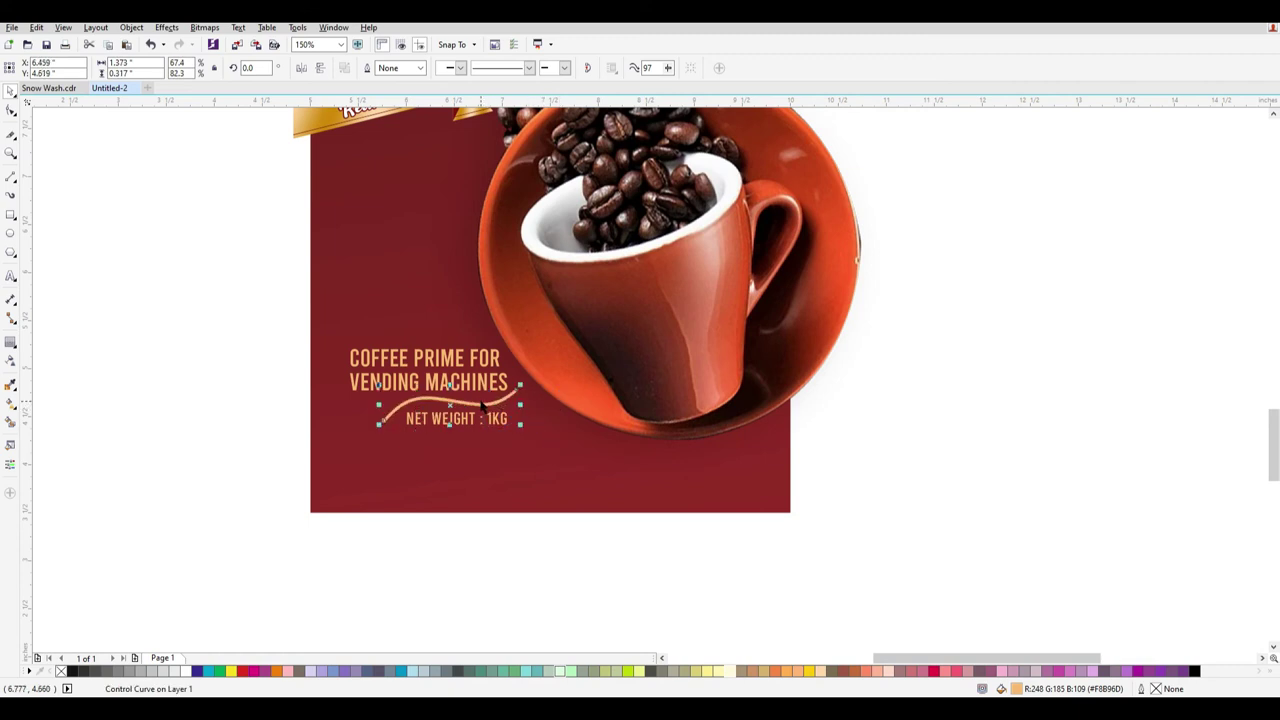
# Group the vending machines text, the net weight line and the wavy stroke.
pyautogui.moveTo(205, 288)
pyautogui.mouseDown()
pyautogui.moveTo(217, 306)
pyautogui.moveTo(656, 468)
pyautogui.mouseUp()
pyautogui.hotkey('ctrl', 'g')
pyautogui.scroll(-2, 556, 424)
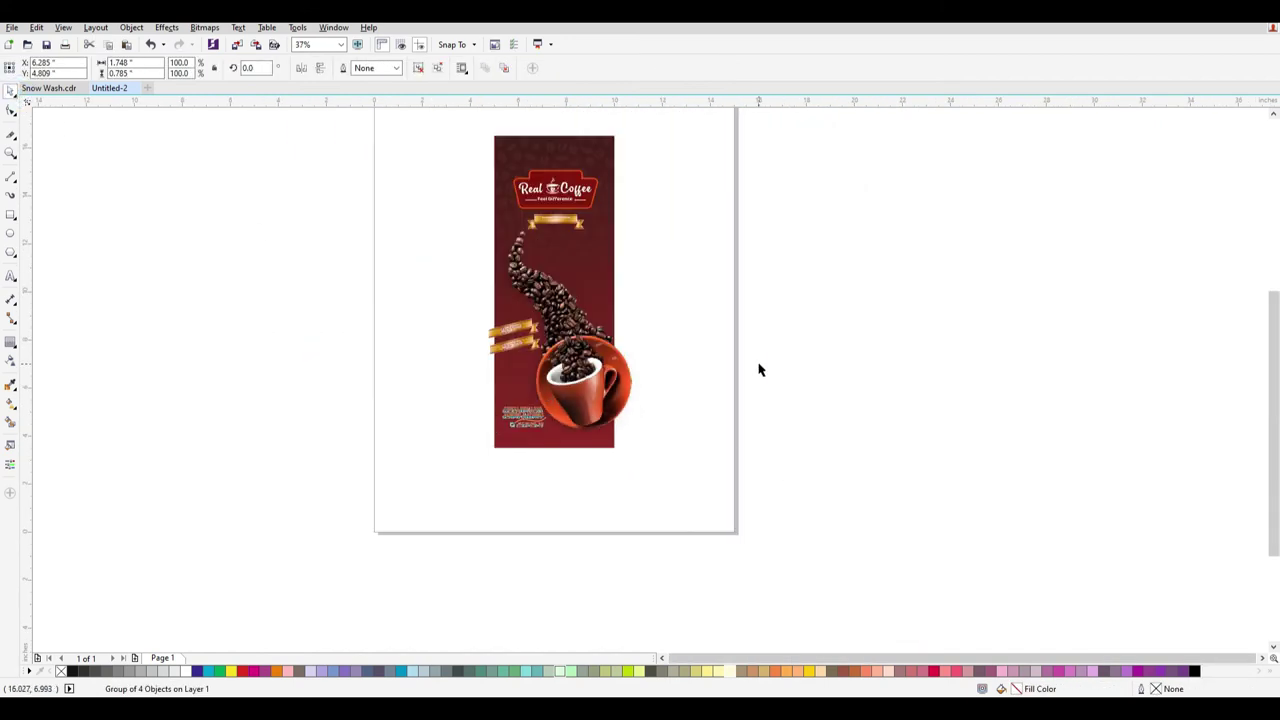
# Undo the grouping of the vending machines text, net weight and wavy stroke.
pyautogui.click(759, 370)
pyautogui.moveTo(457, 130); pyautogui.dragTo(730, 486)
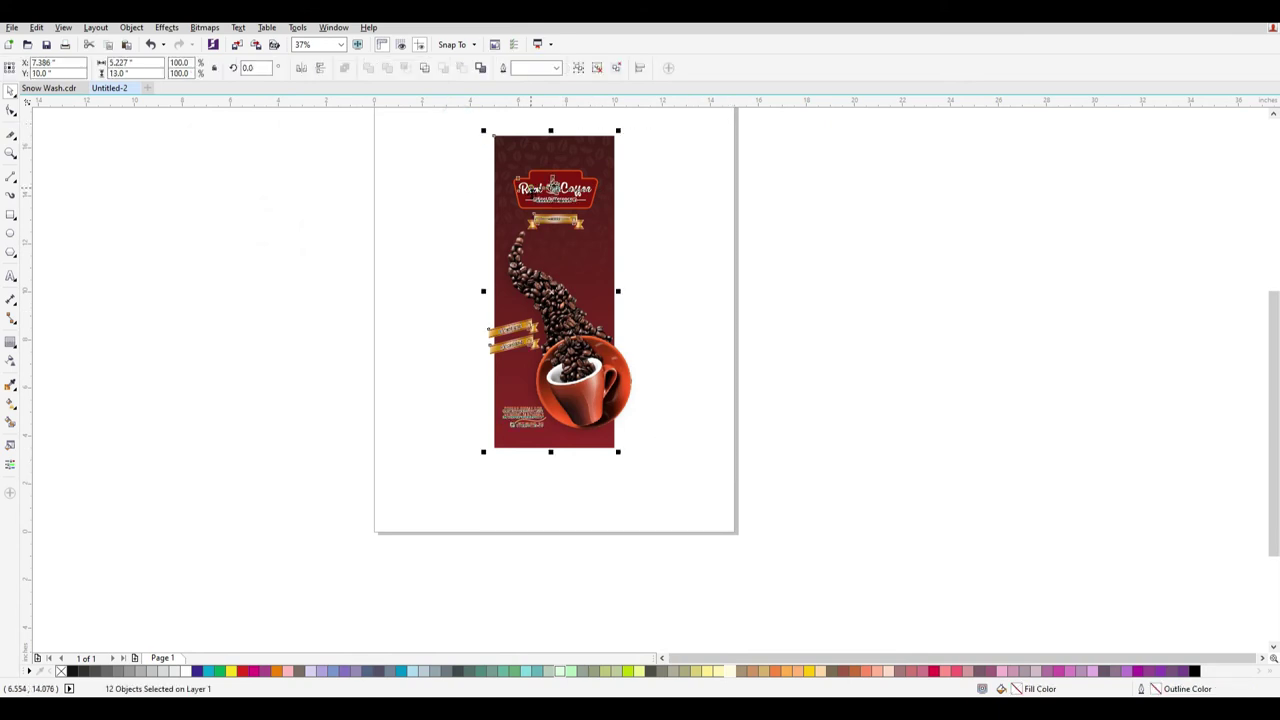
pyautogui.scroll(2, 553, 185)
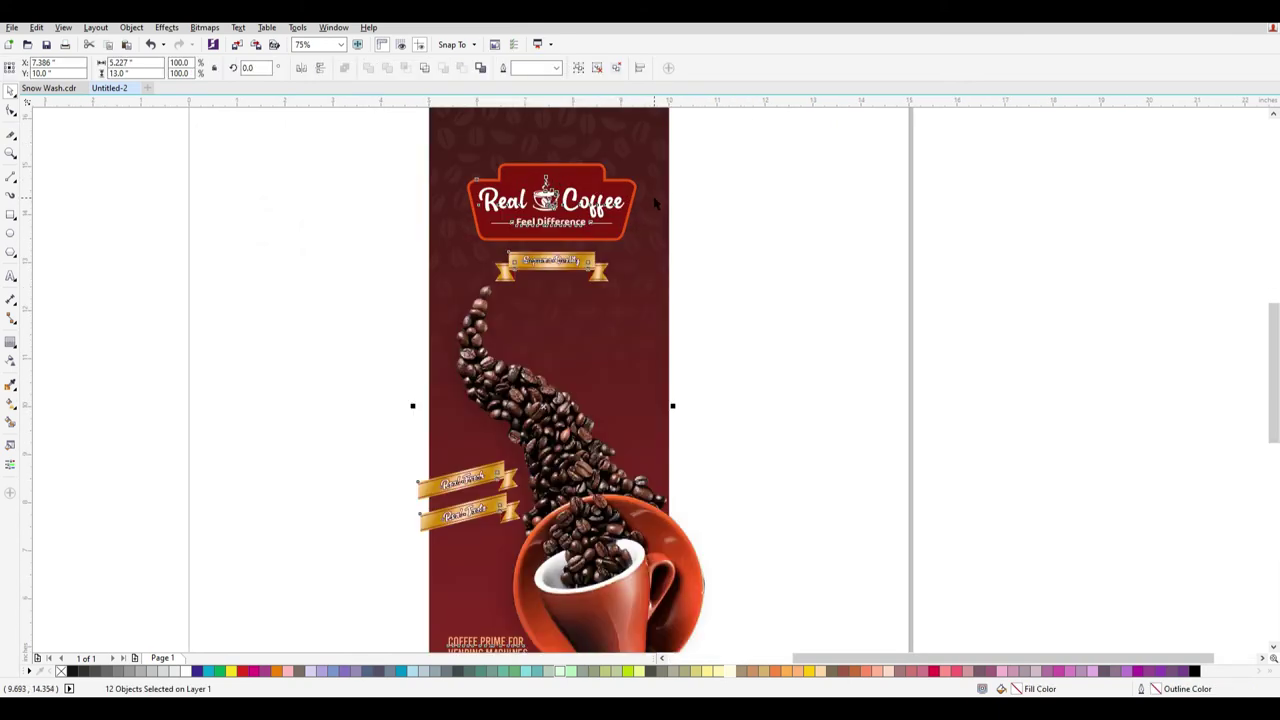
pyautogui.scroll(-2, 655, 203)
pyautogui.click(789, 385)
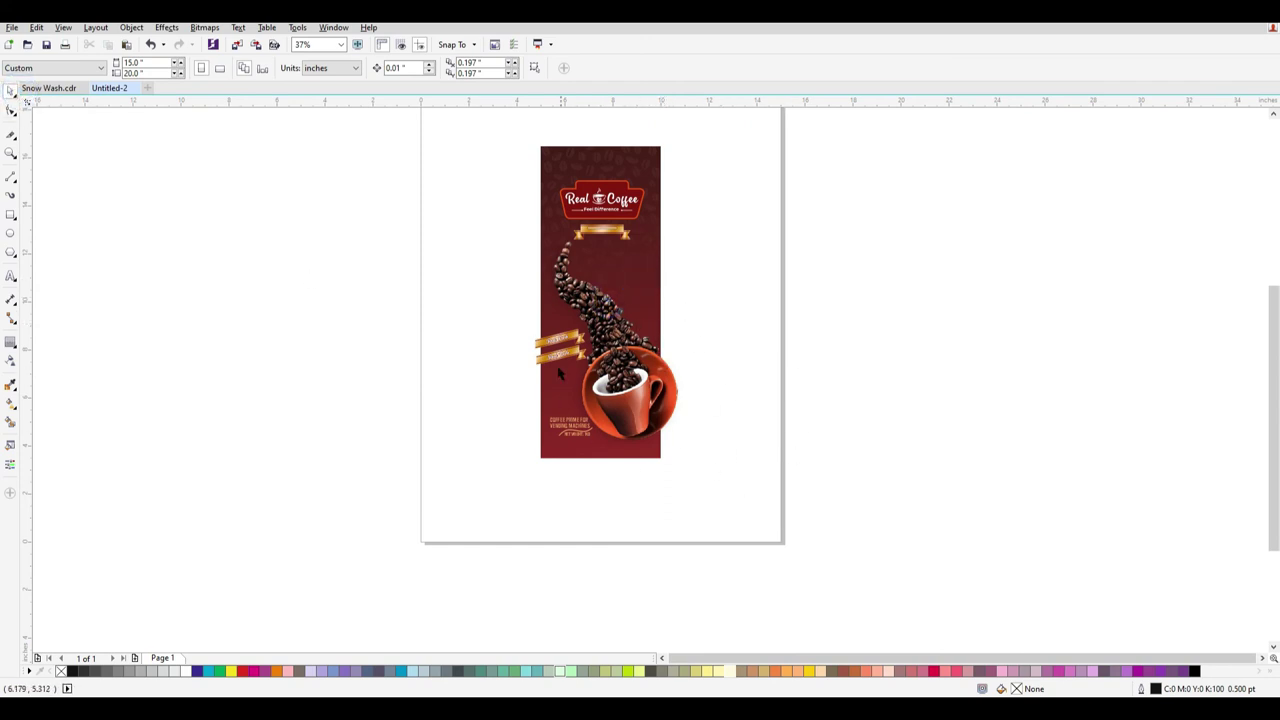
pyautogui.click(720, 437)
pyautogui.hotkey('ctrl', 'z')
pyautogui.hotkey('ctrl', 'z')
pyautogui.click(692, 462)
# Draw a yellow circle without an outline, about 4.67 inches in diameter, beside the packaging front.
pyautogui.scroll(2, 645, 298)
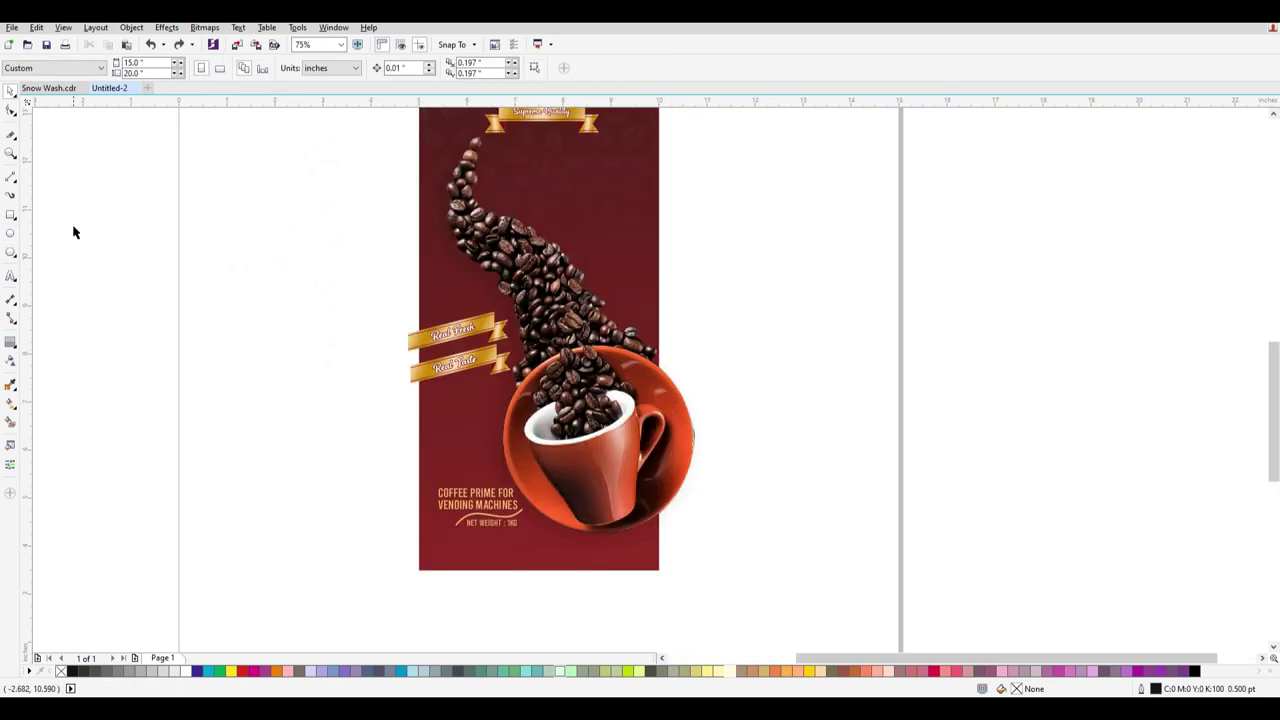
pyautogui.click(10, 233)
pyautogui.moveTo(127, 225); pyautogui.dragTo(345, 450)
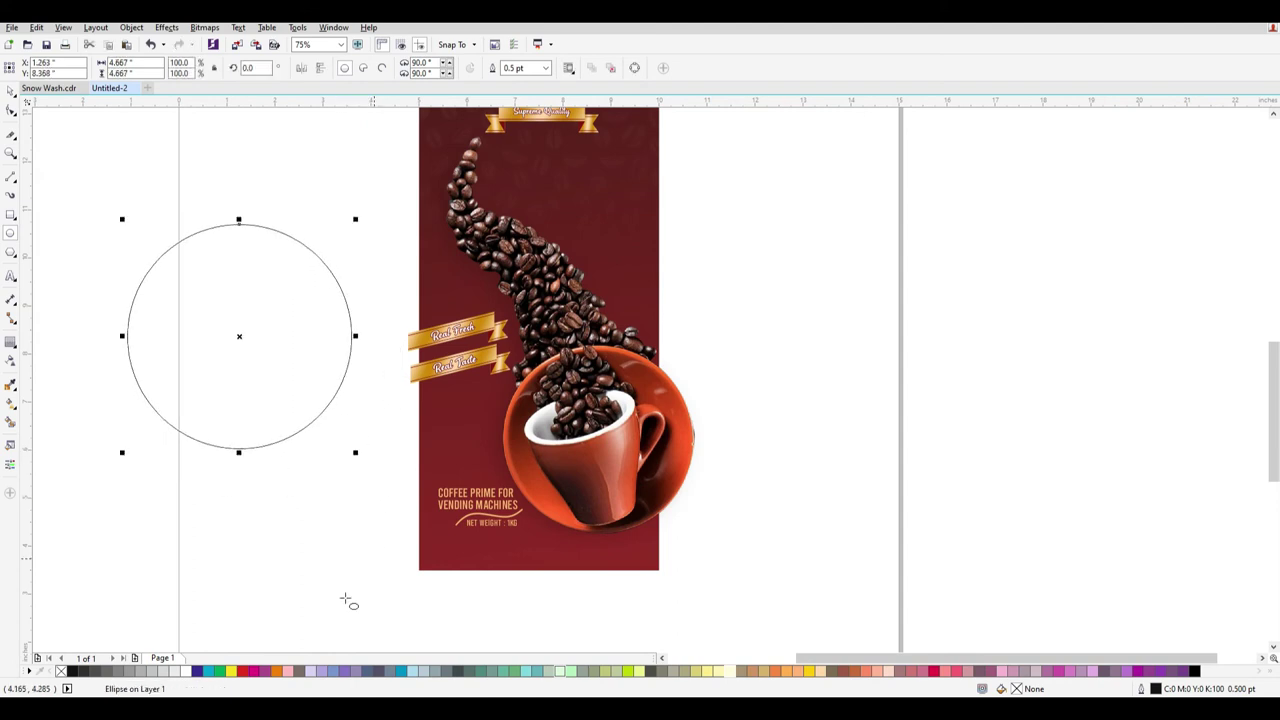
pyautogui.rightClick(61, 671)
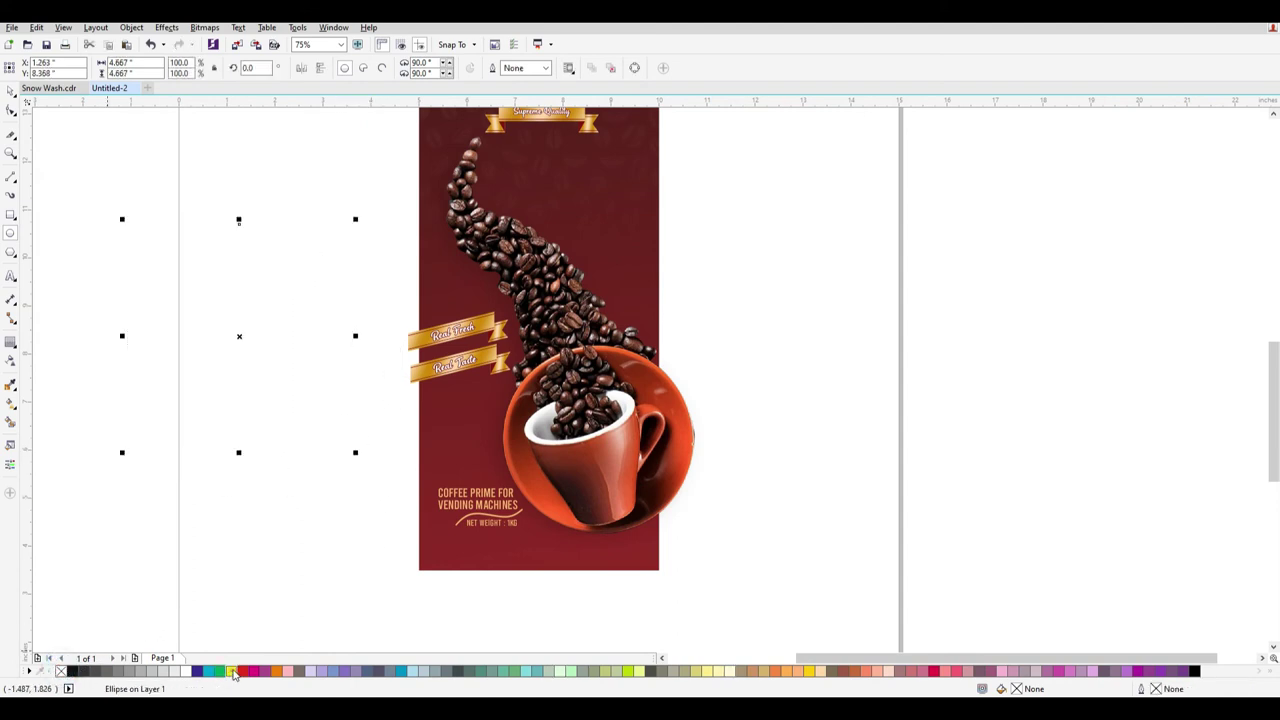
pyautogui.click(232, 671)
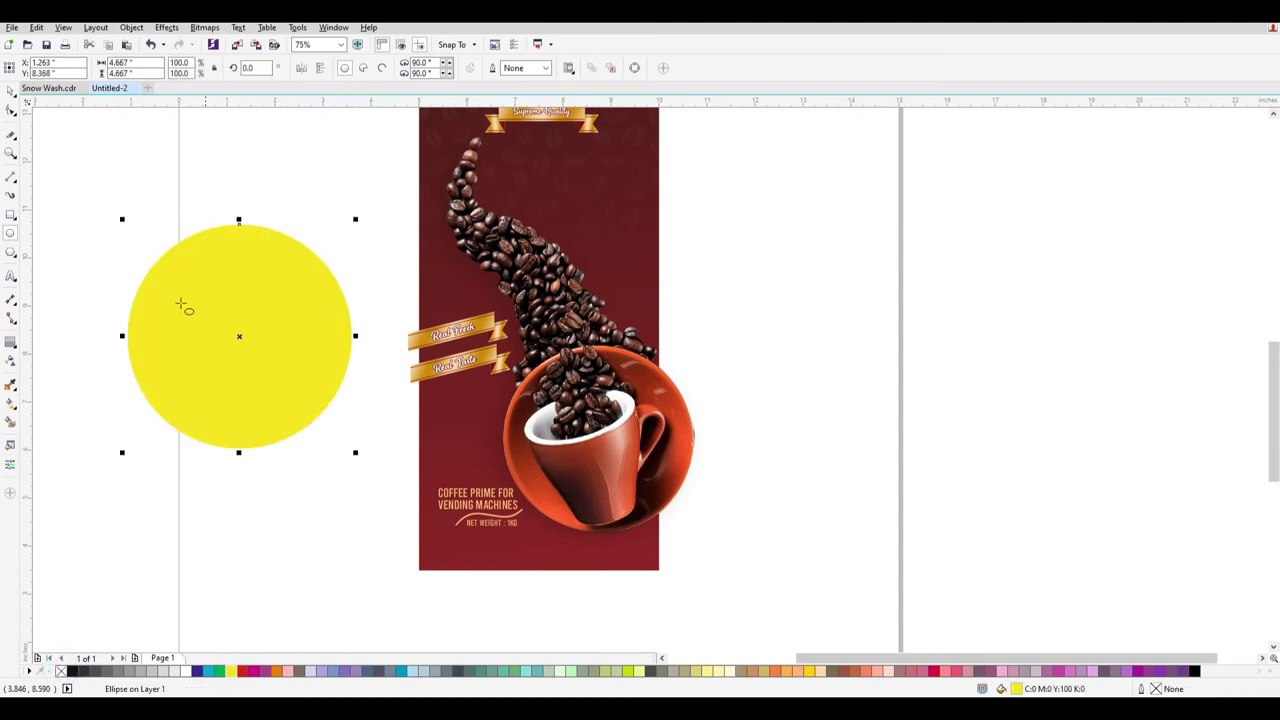
# Recolor the circle with the orange sampled from the saucer and shift it slightly toward the packaging front.
pyautogui.click(10, 386)
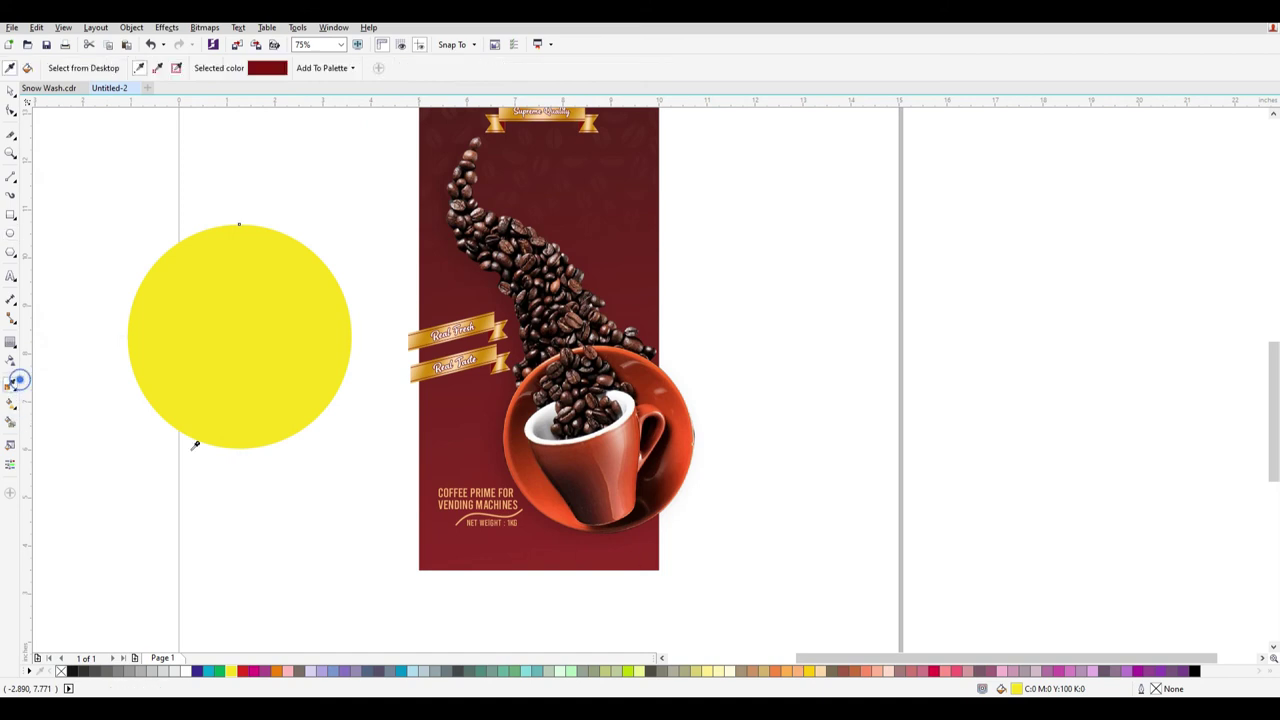
pyautogui.click(556, 500)
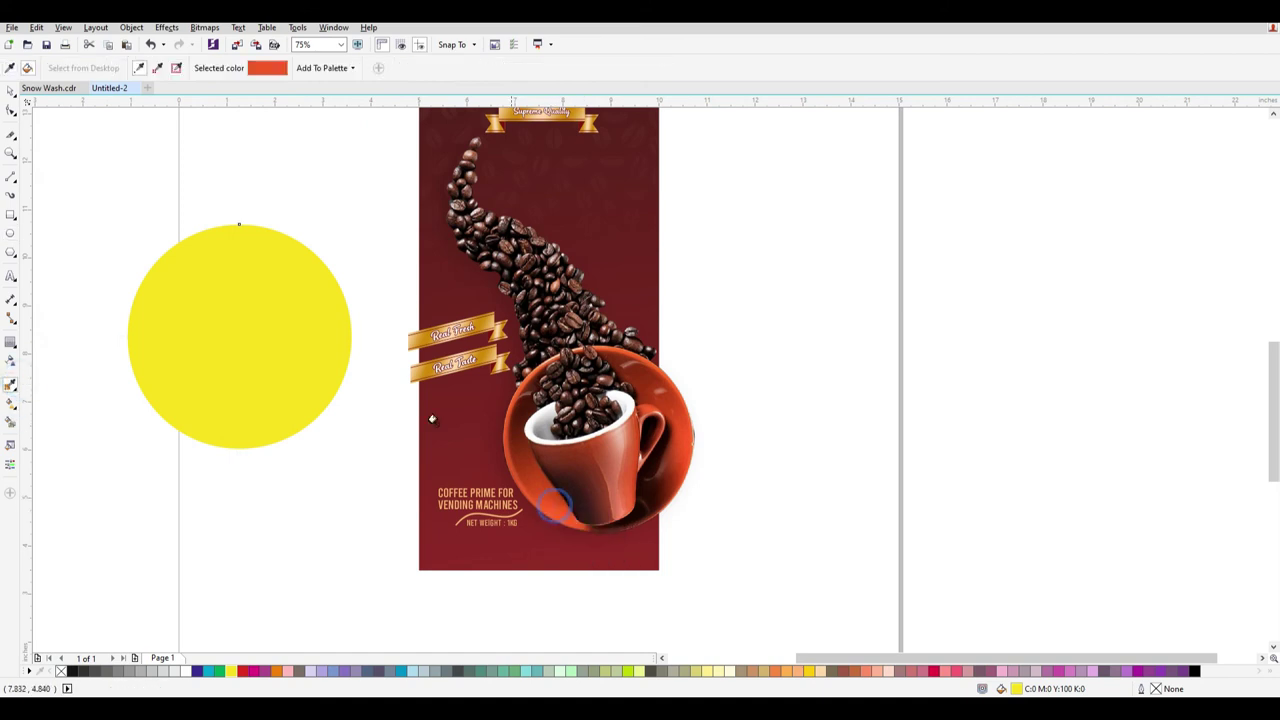
pyautogui.click(246, 350)
pyautogui.click(10, 91)
pyautogui.moveTo(303, 314); pyautogui.dragTo(348, 352)
pyautogui.hotkey('ctrl', 'z')
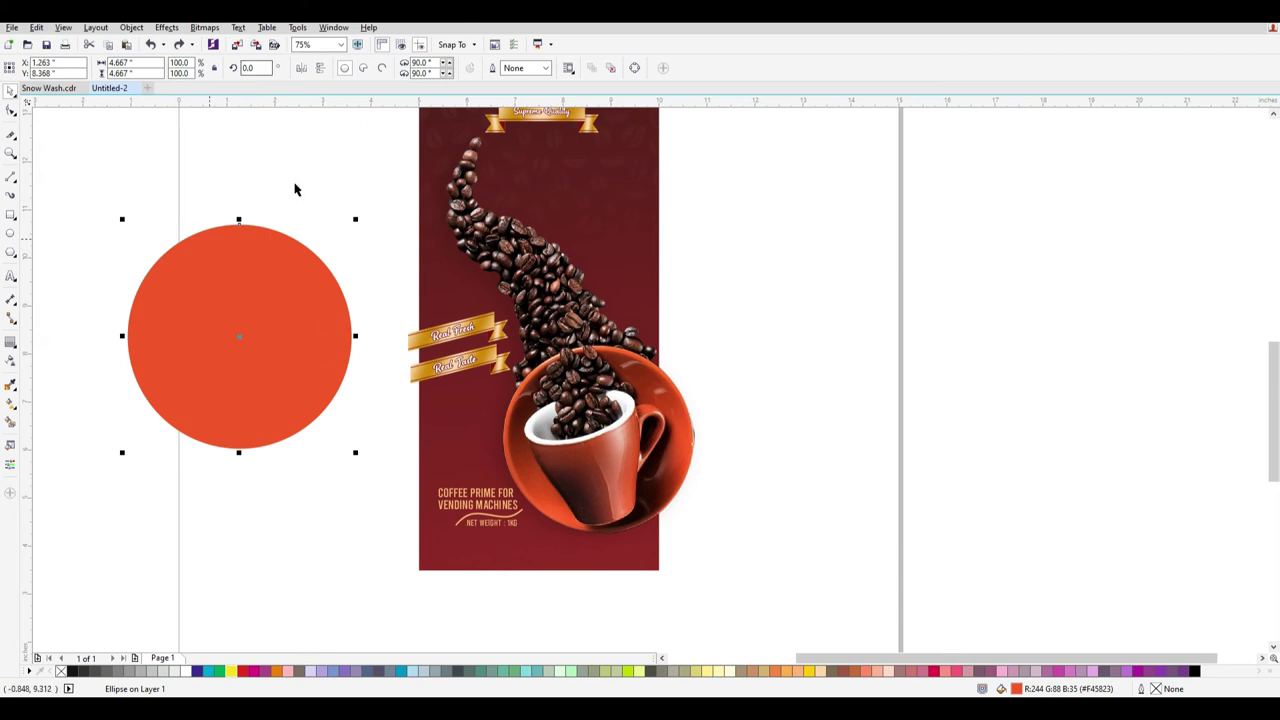
pyautogui.moveTo(173, 304); pyautogui.dragTo(209, 300)
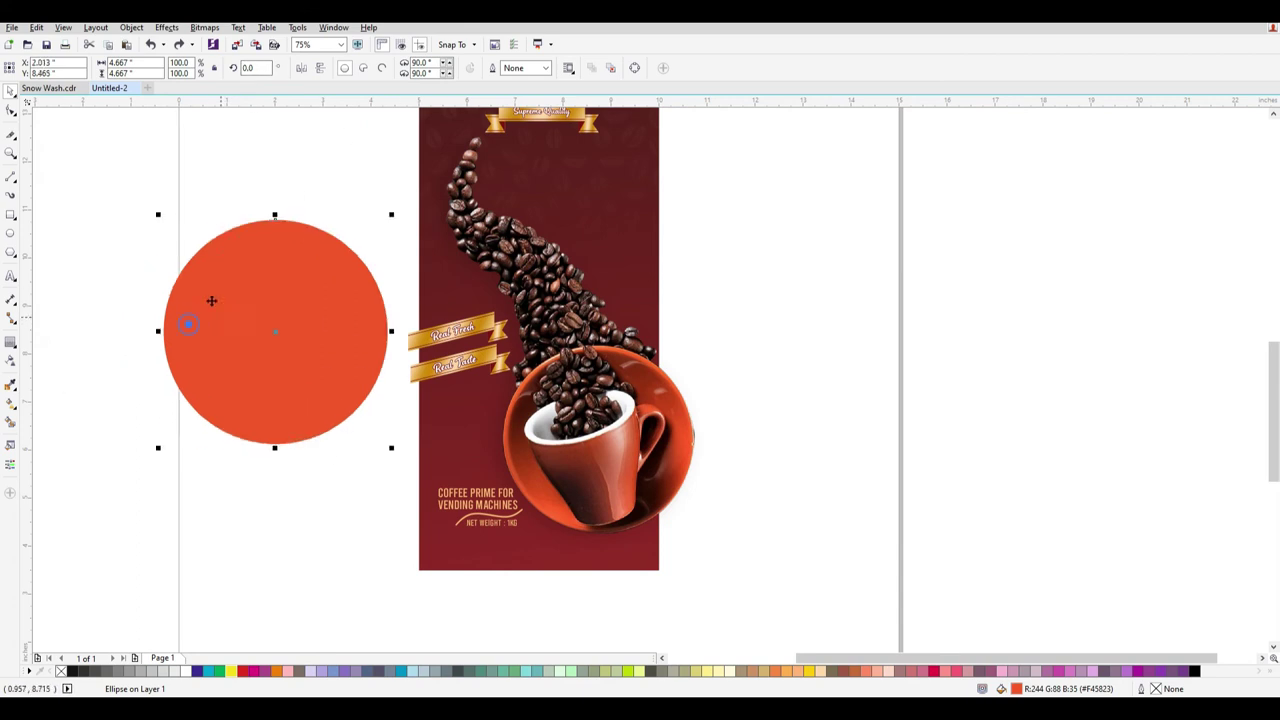
# Convert the orange circle to a 500 dpi CMYK bitmap.
pyautogui.click(204, 27)
pyautogui.moveTo(252, 316)
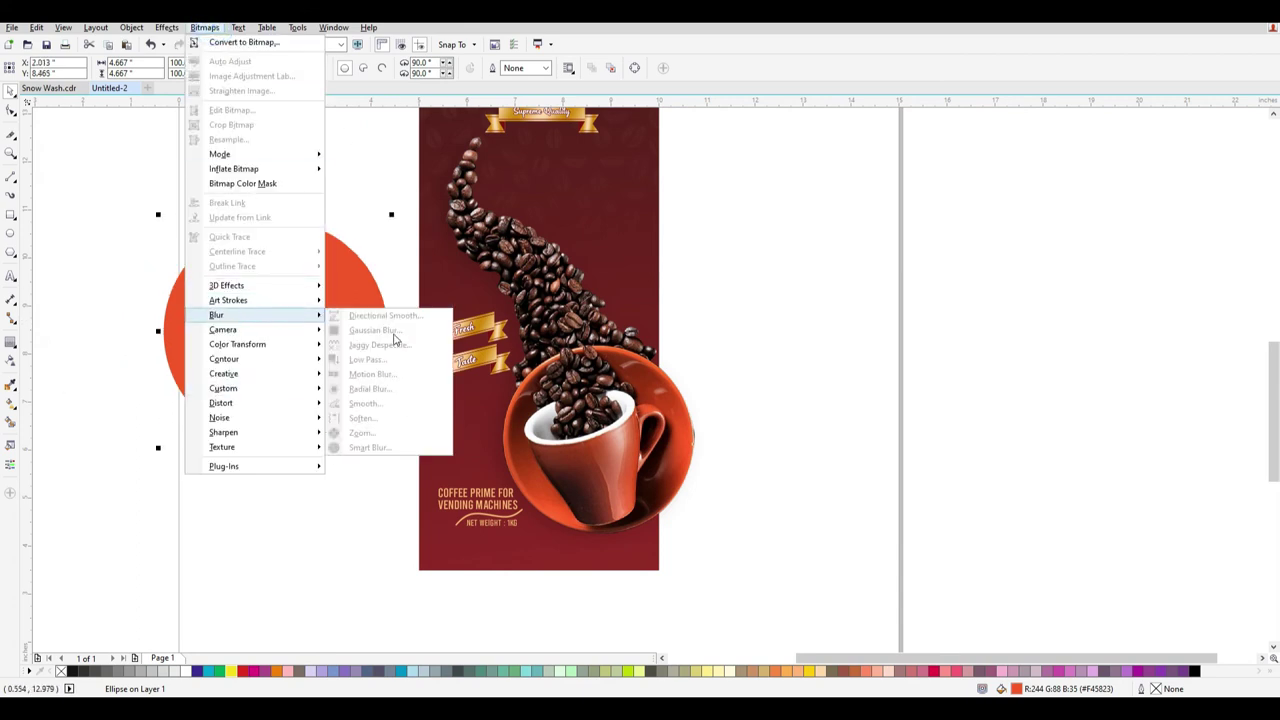
pyautogui.click(378, 191)
pyautogui.click(140, 270)
pyautogui.click(285, 289)
pyautogui.click(204, 27)
pyautogui.click(229, 40)
pyautogui.press('Return')
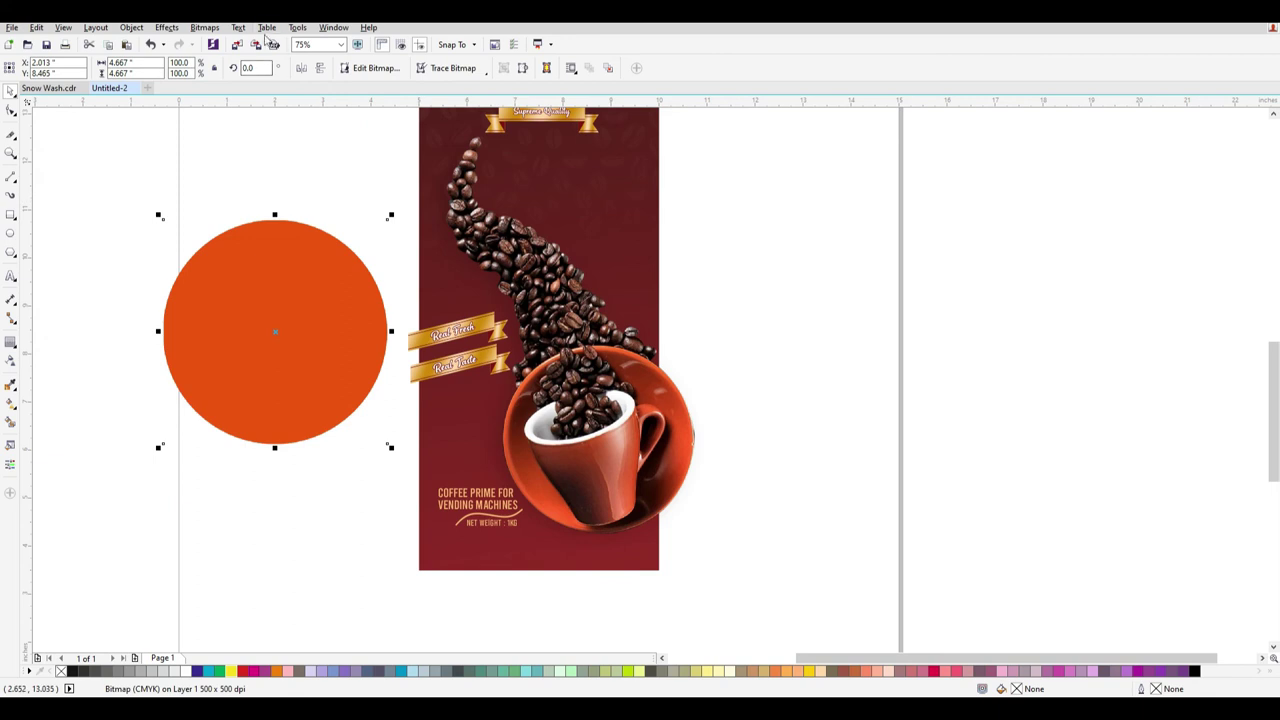
# Apply a Gaussian Blur with a 250 pixel radius to the orange circle bitmap.
pyautogui.click(204, 27)
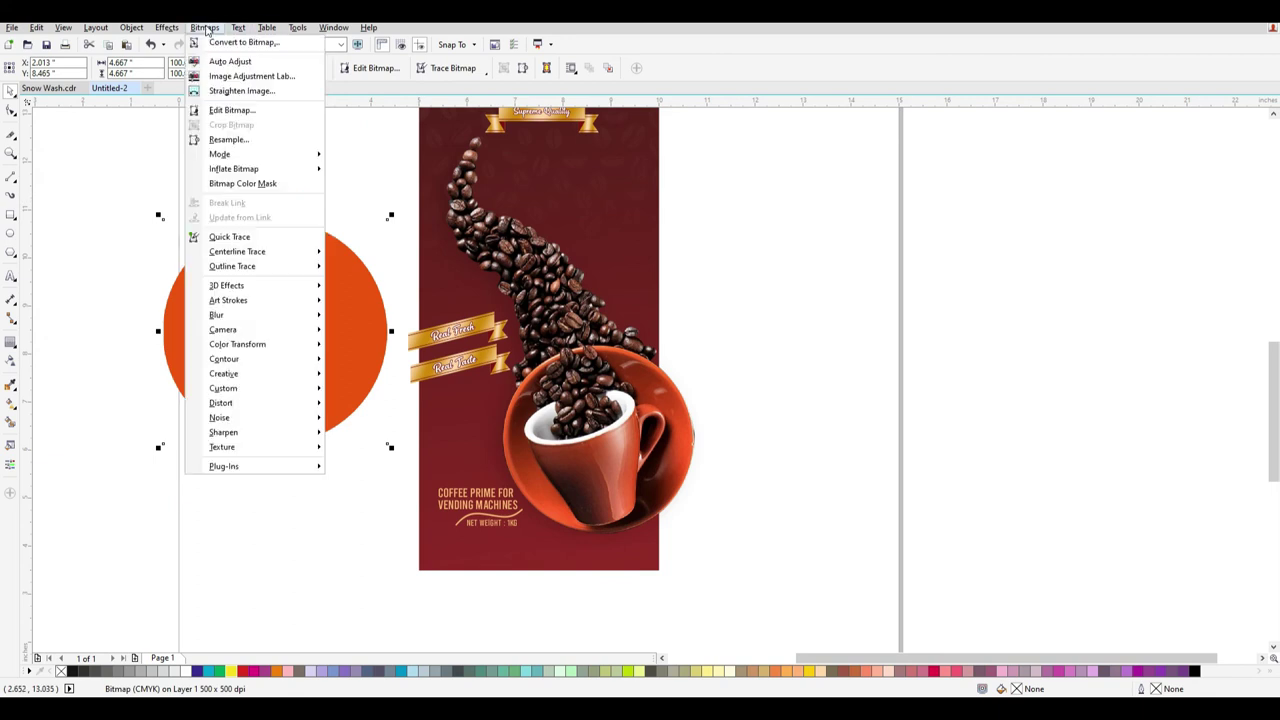
pyautogui.click(260, 316)
pyautogui.click(405, 331)
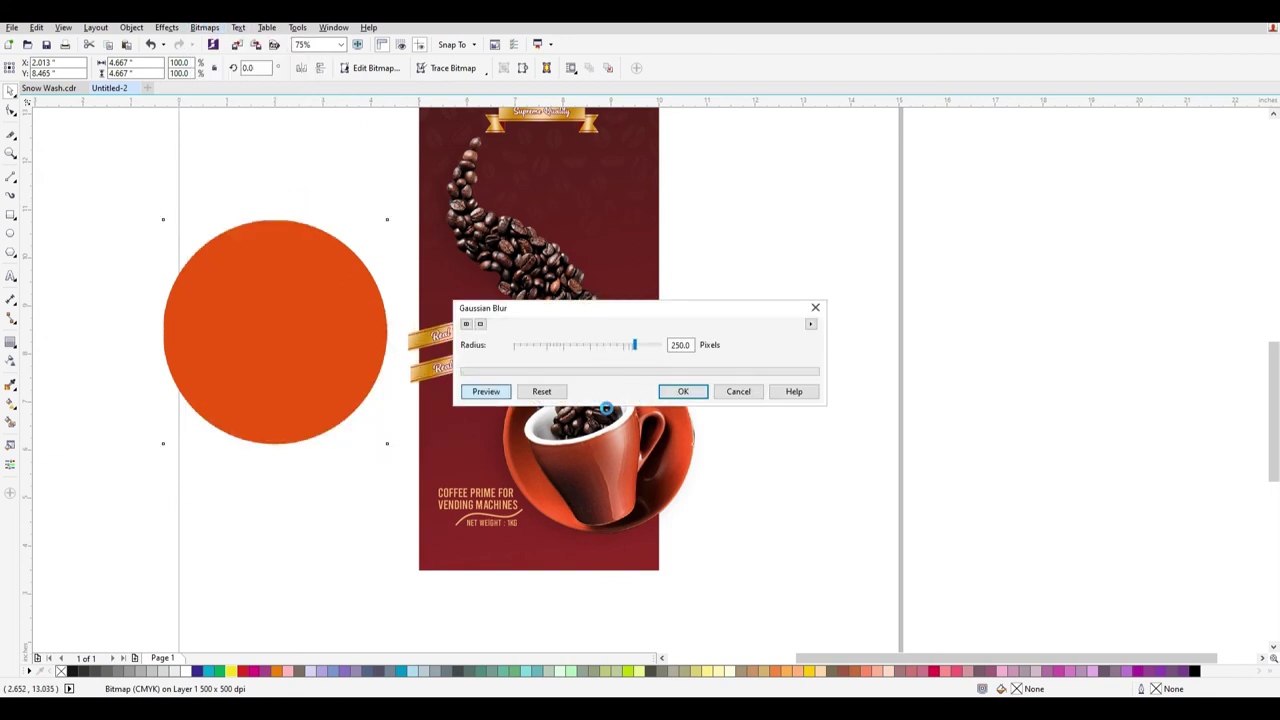
pyautogui.click(643, 344)
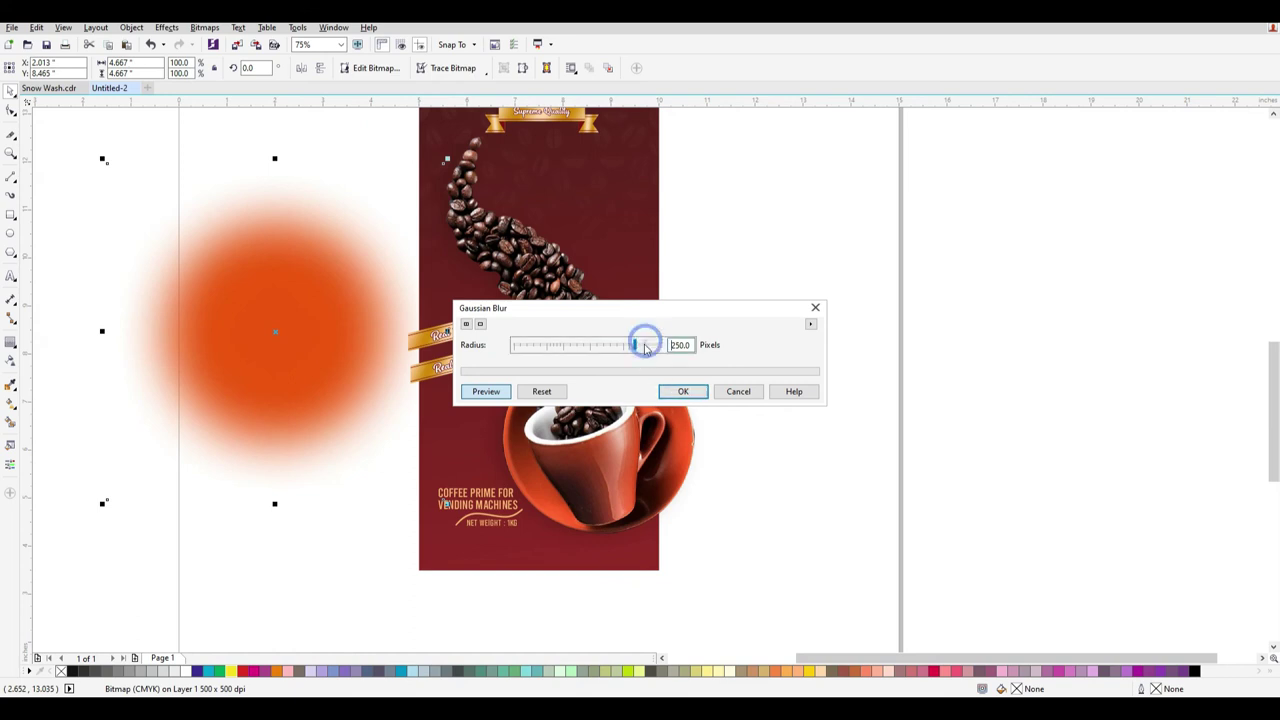
pyautogui.click(684, 391)
# Place the blurred orange circle at the cup, behind the saucer and beans, and raise it toward the beans.
pyautogui.moveTo(311, 348); pyautogui.dragTo(560, 410)
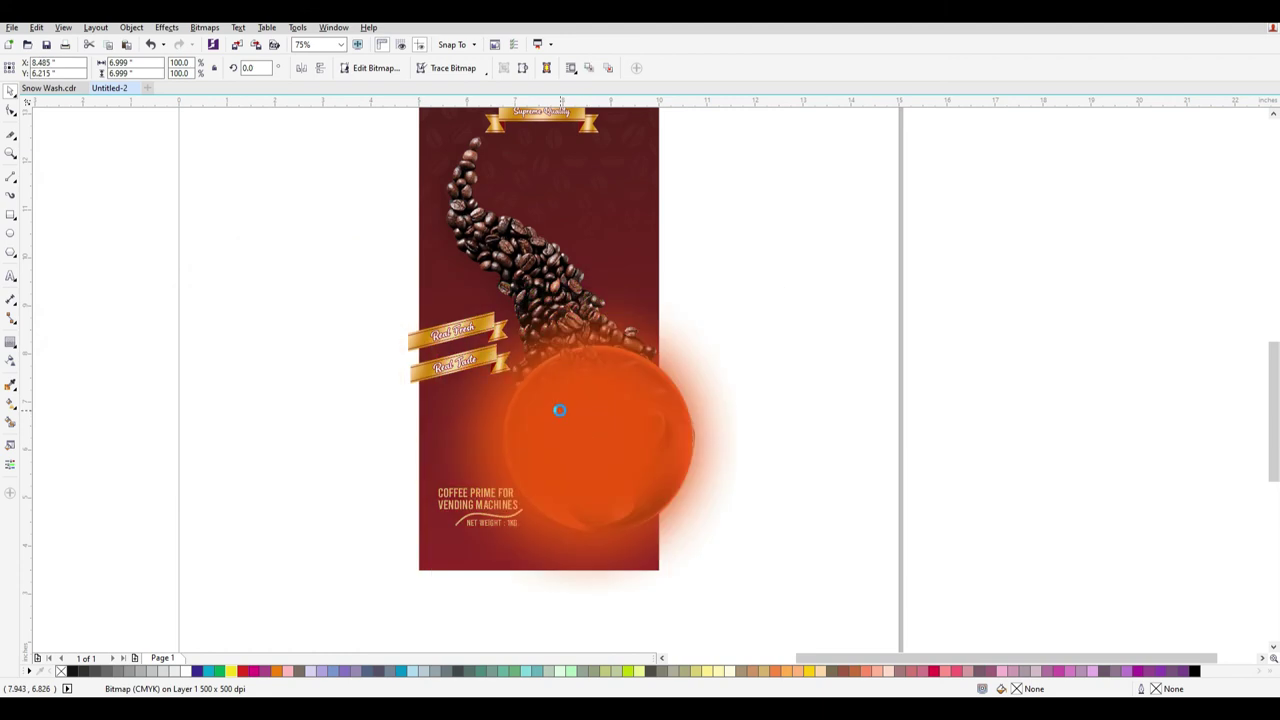
pyautogui.hotkey('ctrl', 'pagedown')
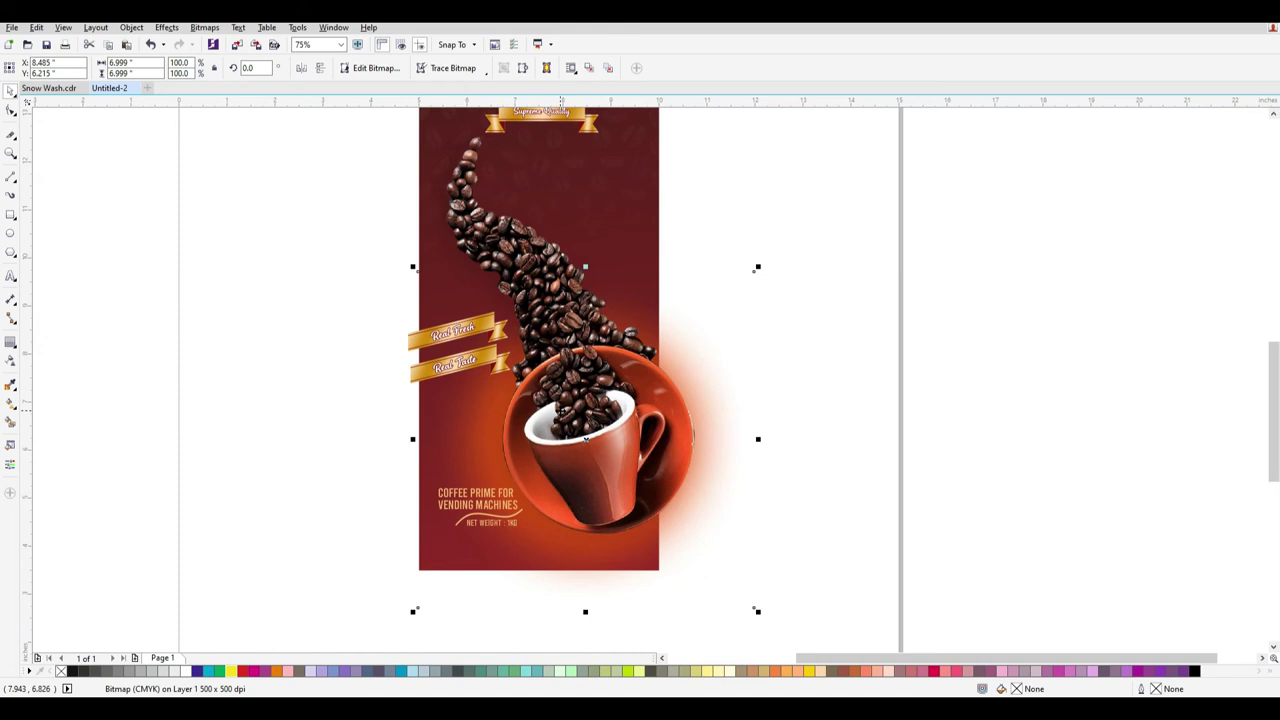
pyautogui.moveTo(585, 437); pyautogui.dragTo(578, 383)
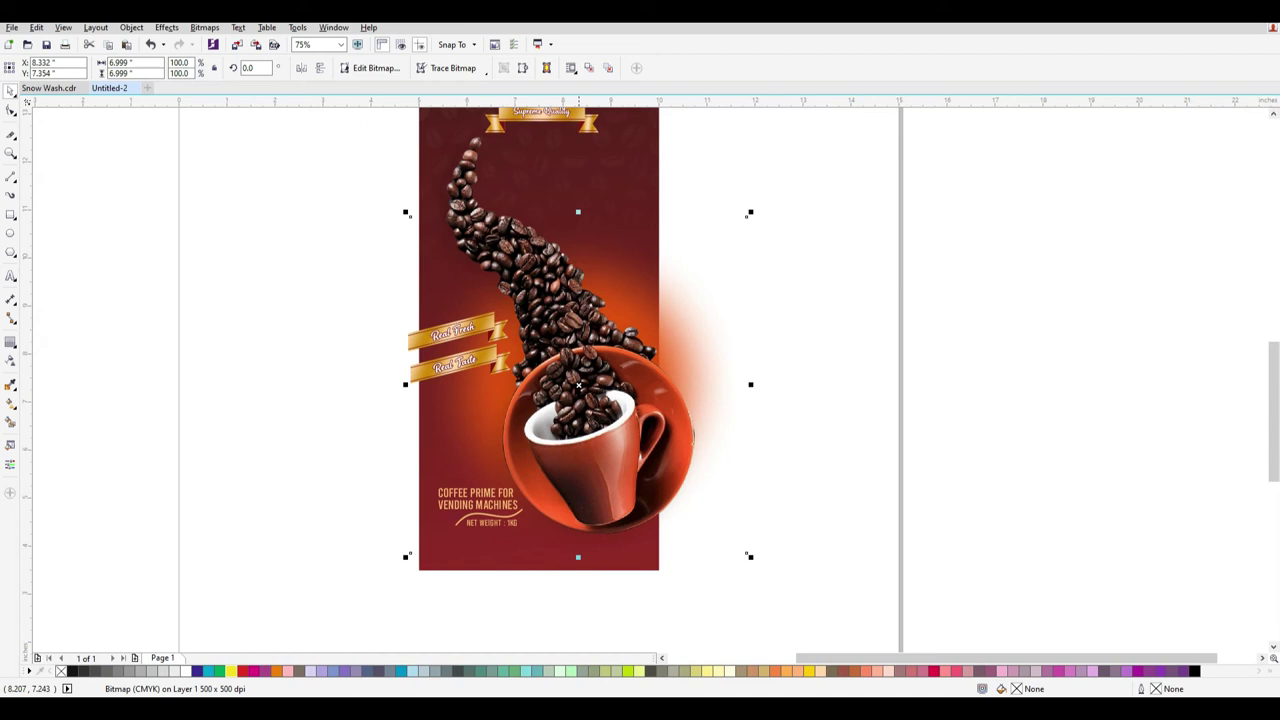
pyautogui.press('Escape')
# Move the Real Fresh and Real Taste ribbons and the vending machines text off the page, beside the design.
pyautogui.click(634, 289)
pyautogui.moveTo(281, 188); pyautogui.dragTo(786, 509)
pyautogui.moveTo(883, 540); pyautogui.dragTo(392, 136)
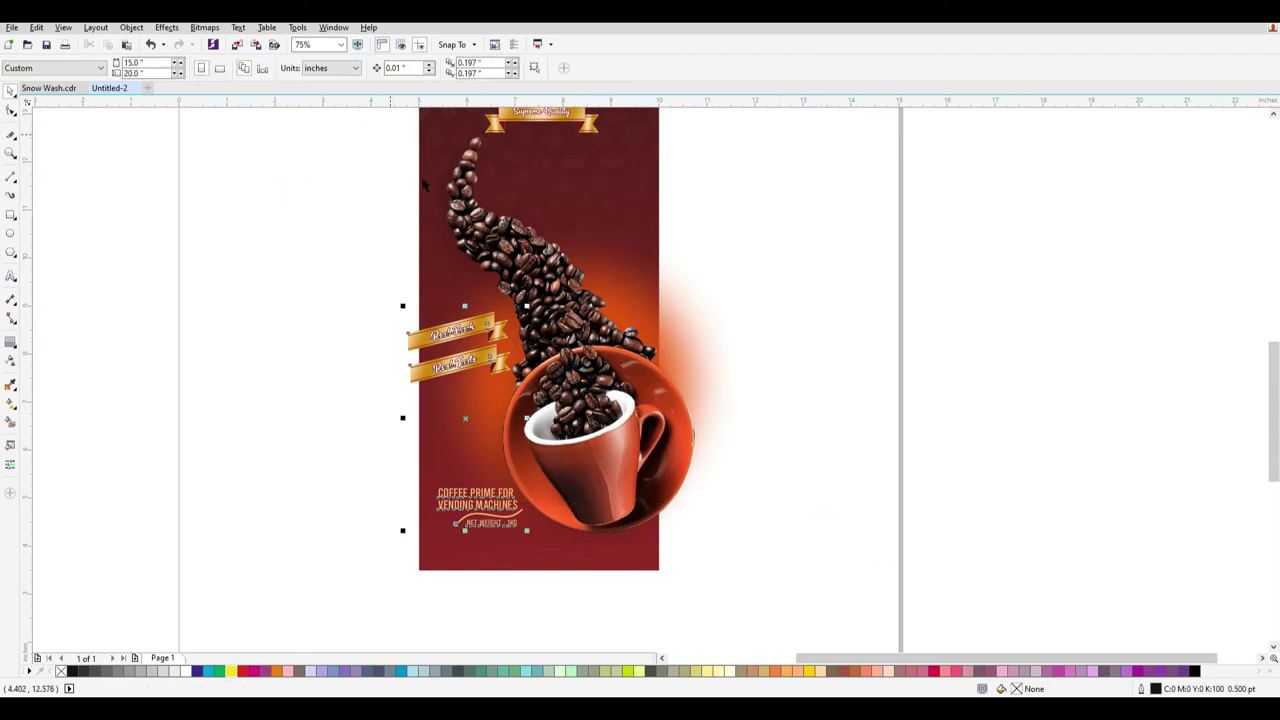
pyautogui.moveTo(831, 574); pyautogui.dragTo(277, 263)
pyautogui.moveTo(461, 367); pyautogui.dragTo(994, 352)
# Lower the orange glow behind the cup so its centre sits at about X 8.43, Y 6.85 inches.
pyautogui.click(732, 390)
pyautogui.click(585, 306)
pyautogui.moveTo(818, 583); pyautogui.dragTo(290, 193)
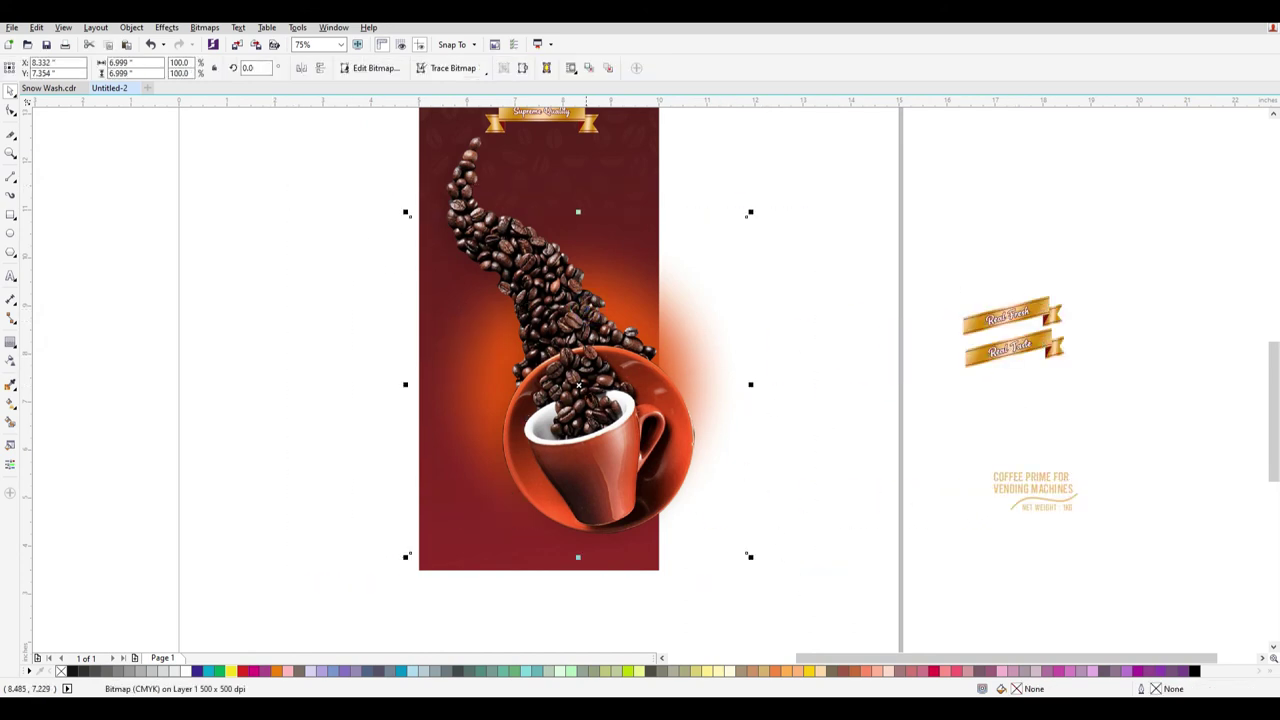
pyautogui.moveTo(587, 384); pyautogui.dragTo(583, 409)
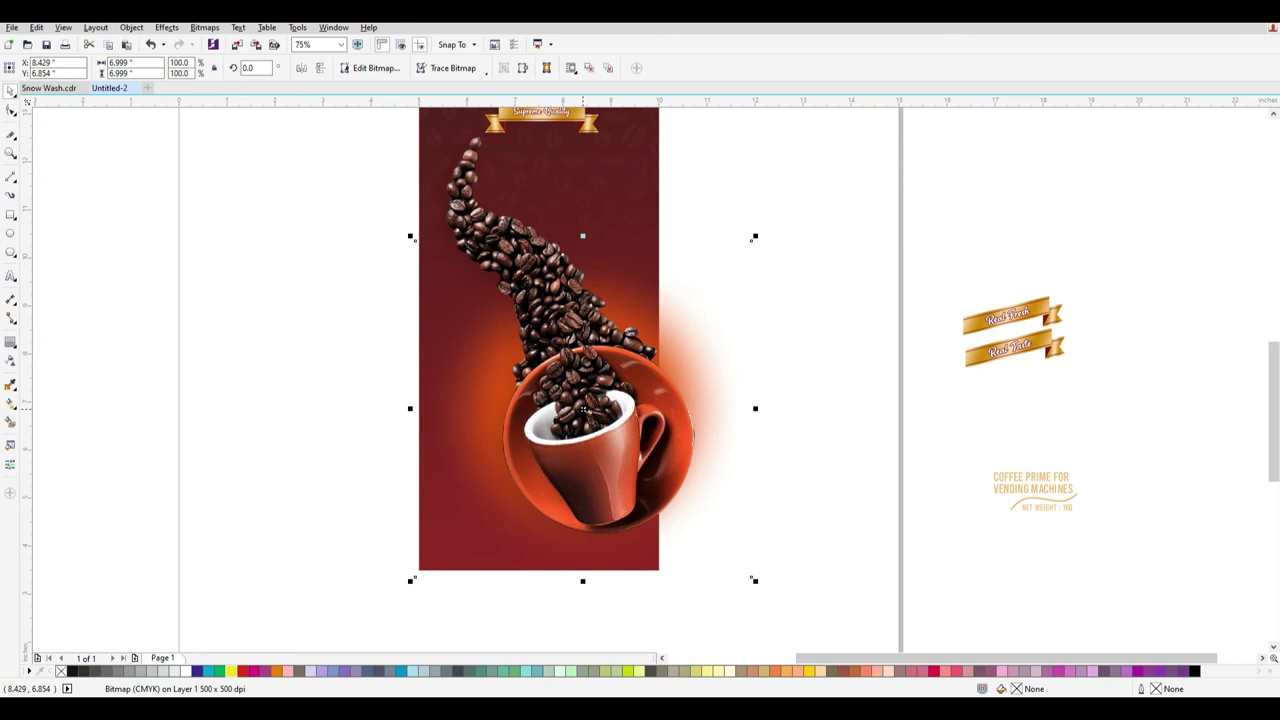
# Return the two ribbons and the vending machines text block to their places beside the cup.
pyautogui.click(816, 286)
pyautogui.moveTo(897, 257)
pyautogui.mouseDown()
pyautogui.moveTo(1146, 457)
pyautogui.moveTo(1112, 437)
pyautogui.mouseUp()
pyautogui.moveTo(1036, 347); pyautogui.dragTo(476, 383)
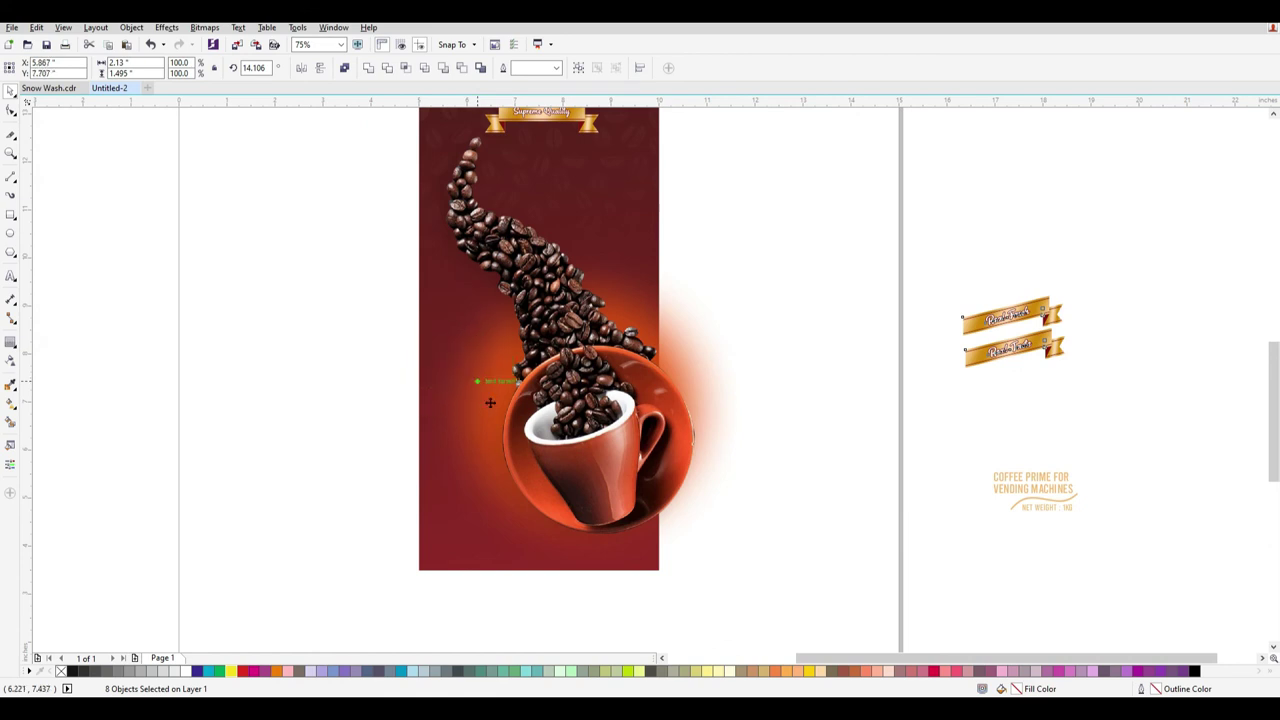
pyautogui.moveTo(910, 428); pyautogui.dragTo(1137, 546)
pyautogui.moveTo(1042, 507); pyautogui.dragTo(493, 519)
pyautogui.click(826, 521)
pyautogui.moveTo(822, 588); pyautogui.dragTo(545, 218)
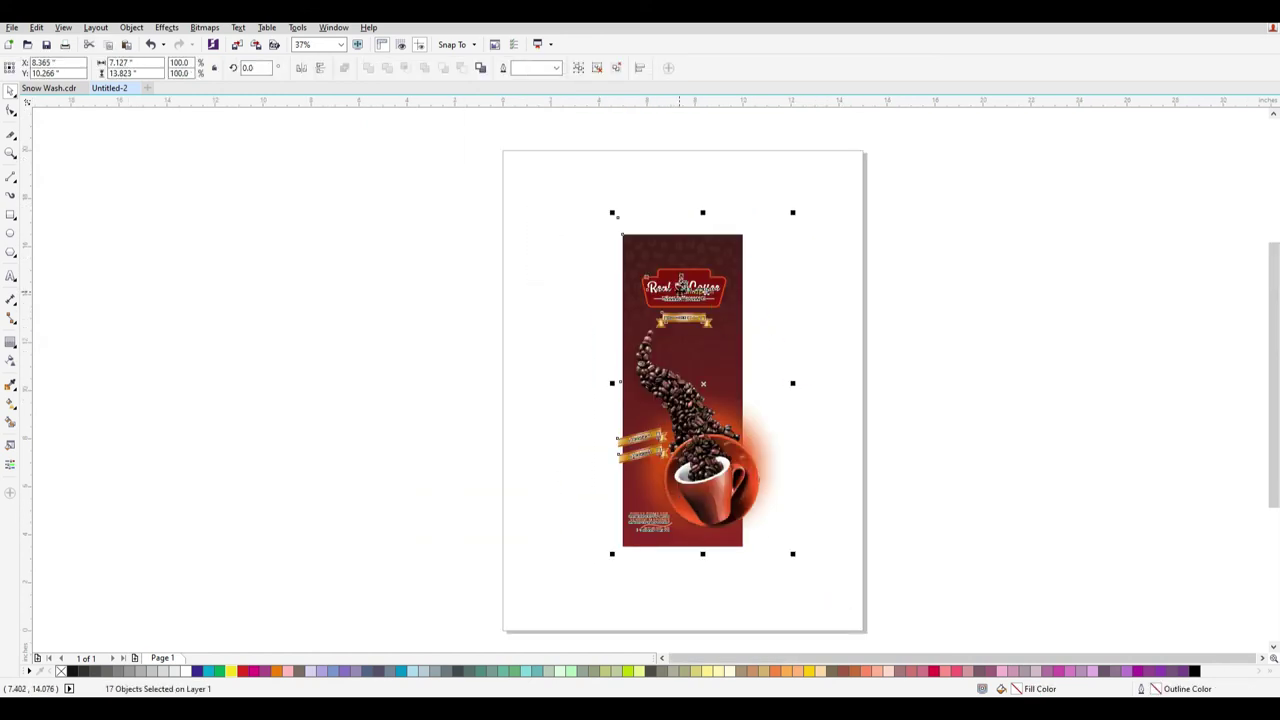
# Enlarge the two slanted ribbons together to about 2.26 inches wide and raise them beside the bean stream.
pyautogui.click(852, 353)
pyautogui.scroll(2, 683, 313)
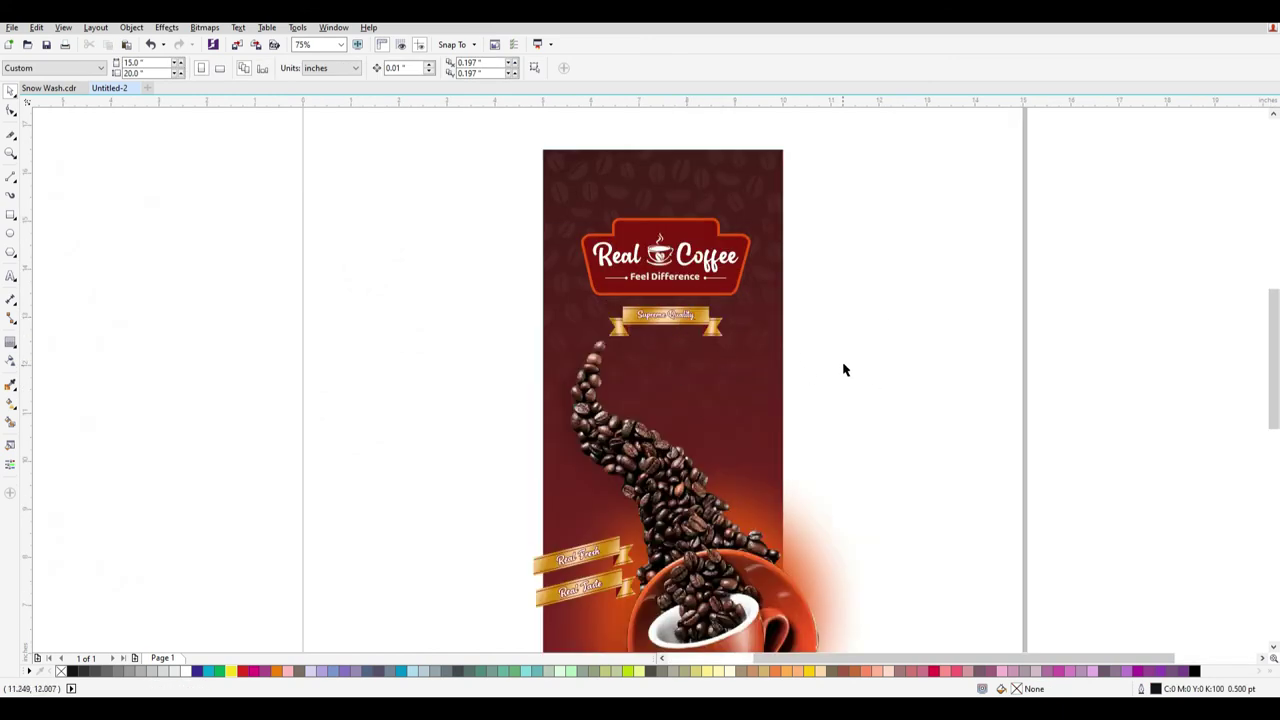
pyautogui.scroll(-3, 1268, 385)
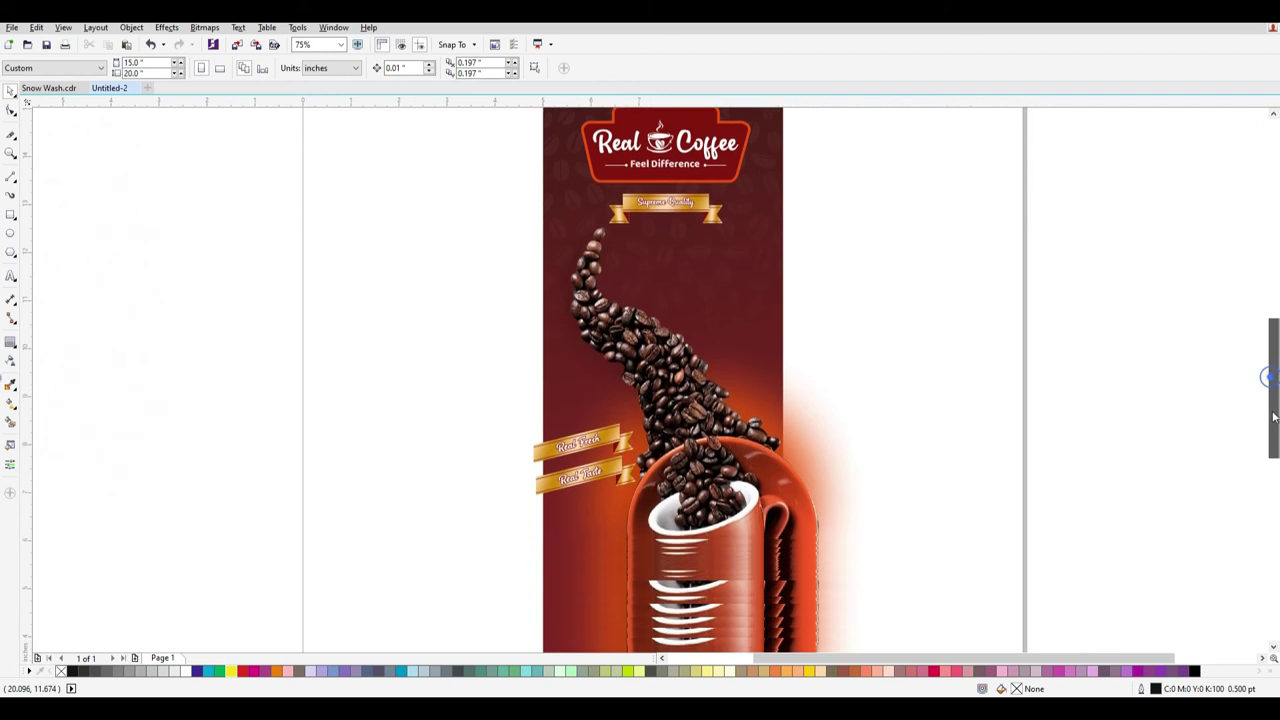
pyautogui.moveTo(448, 352); pyautogui.dragTo(706, 495)
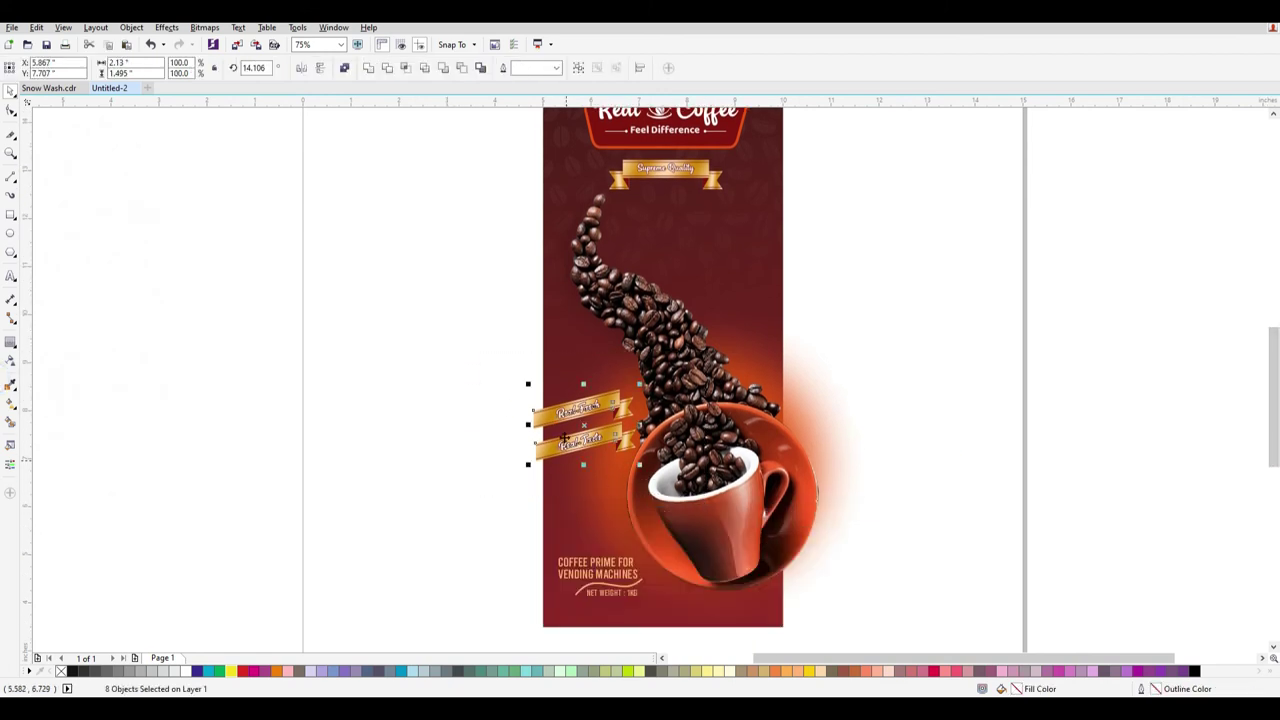
pyautogui.moveTo(428, 357); pyautogui.dragTo(697, 533)
pyautogui.moveTo(640, 465); pyautogui.dragTo(603, 421)
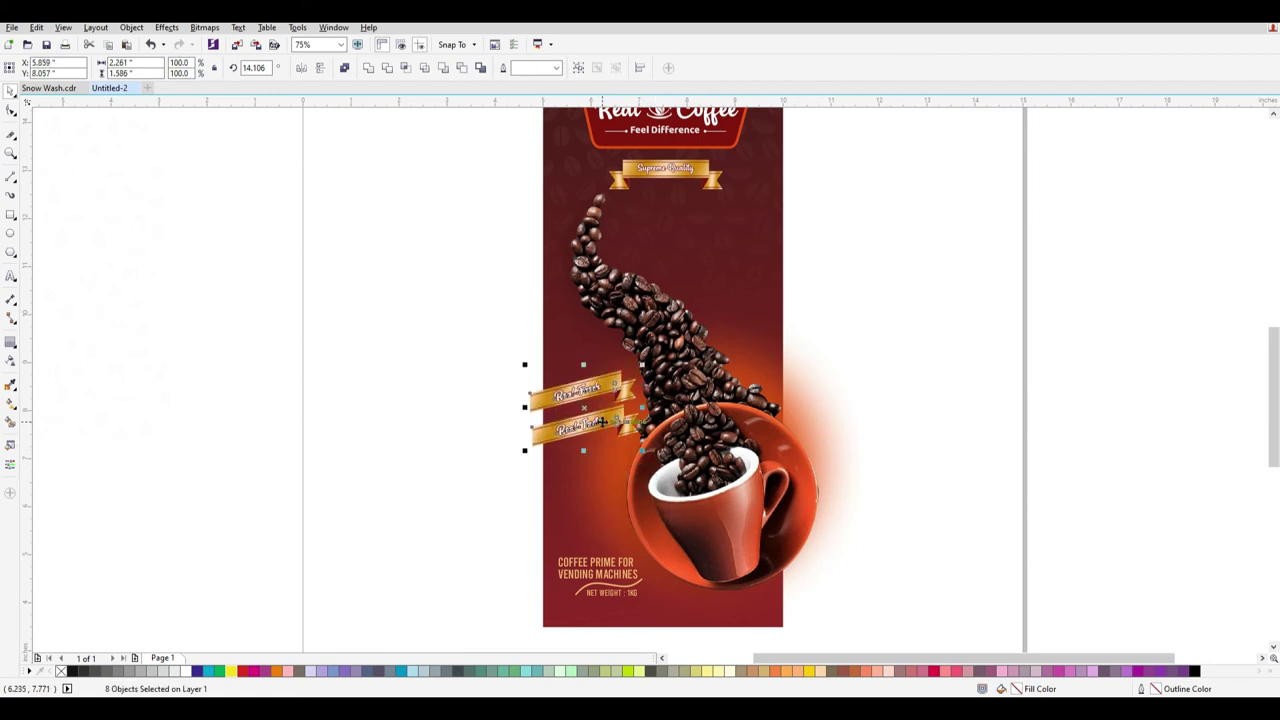
pyautogui.click(982, 505)
# Nudge the vending machines text, wavy stroke and net weight right to about X 6.27 inches.
pyautogui.moveTo(388, 492); pyautogui.dragTo(760, 588)
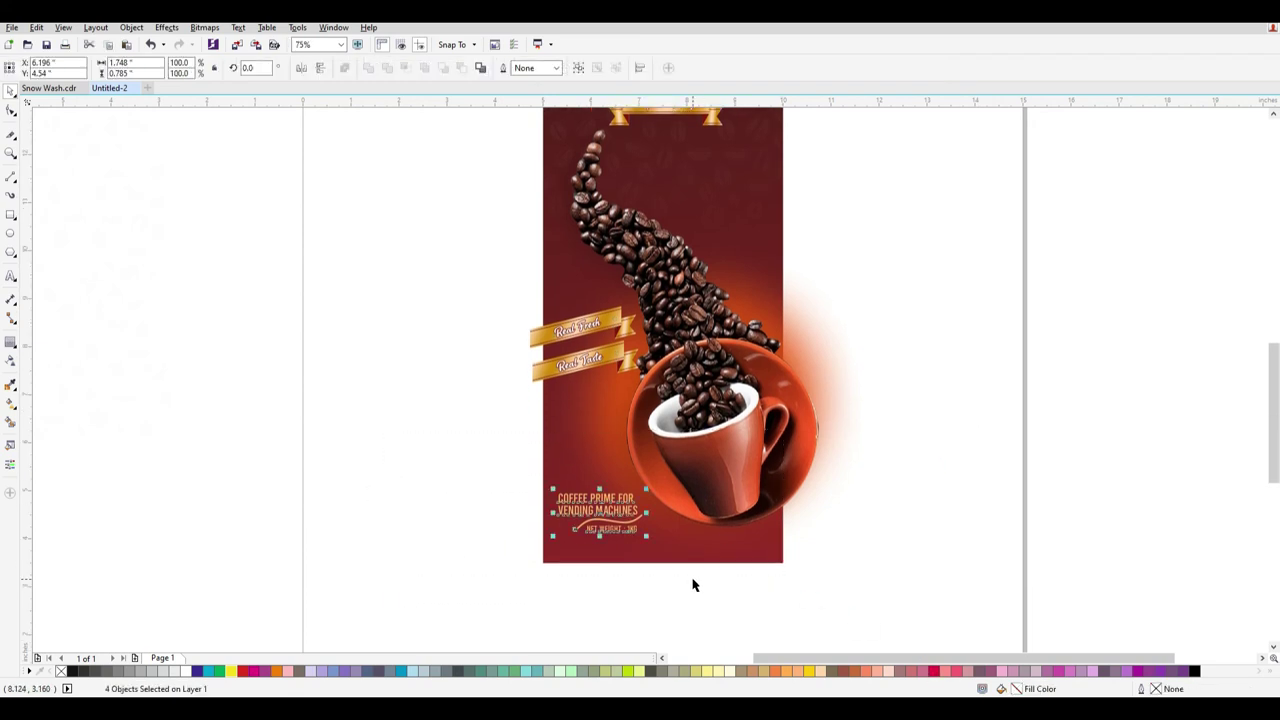
pyautogui.press('Right')
pyautogui.press('Right')
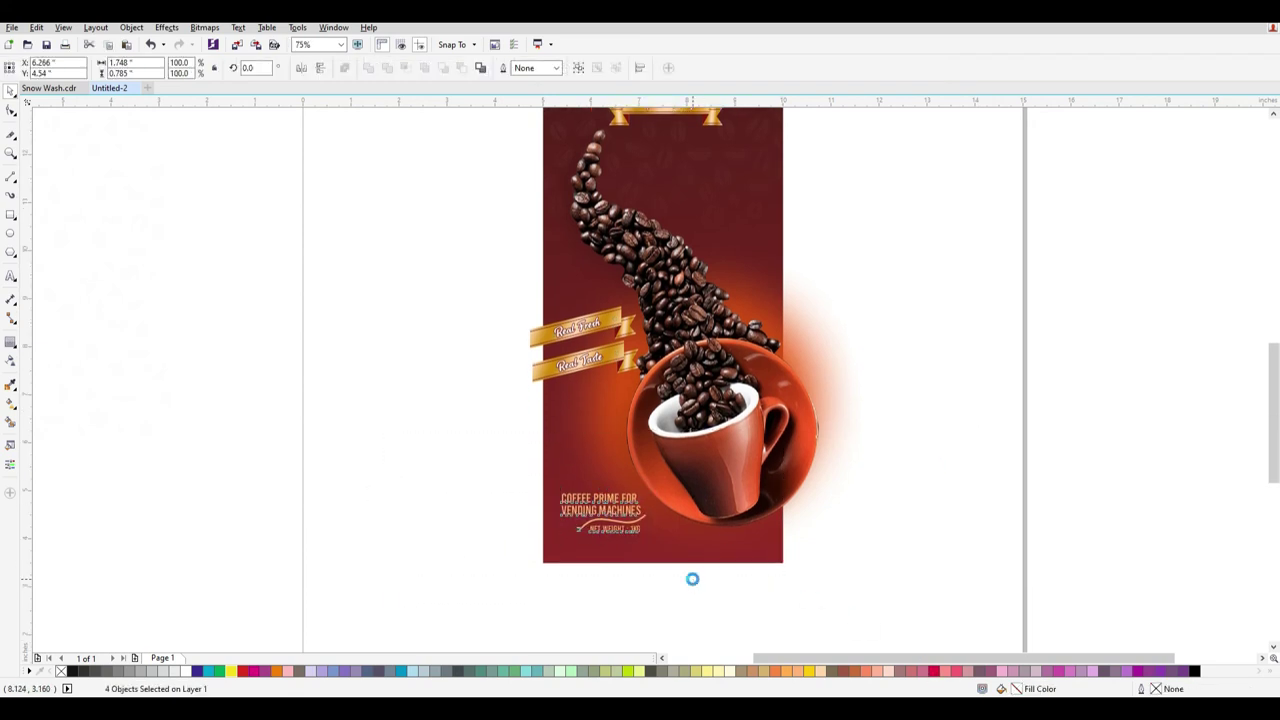
pyautogui.click(952, 526)
# Try to move the logo, ribbons, beans, cup, glow and text away from the packaging background.
pyautogui.moveTo(914, 586); pyautogui.dragTo(425, 280)
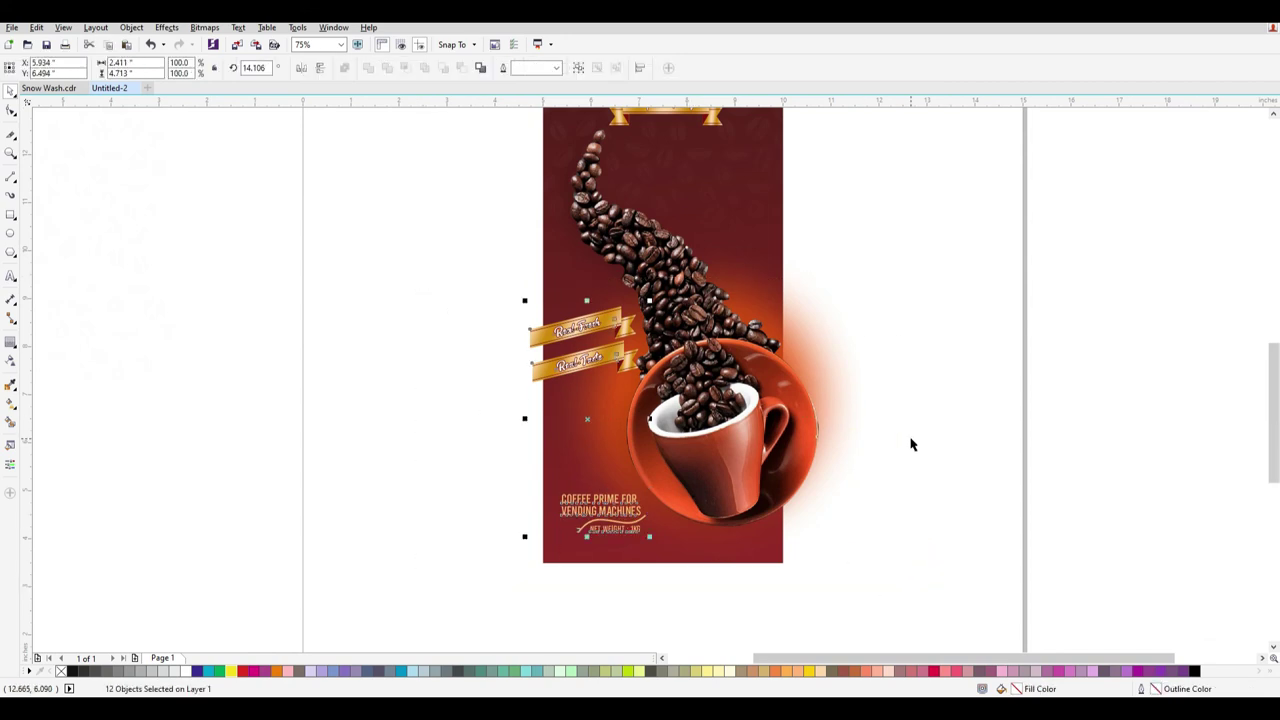
pyautogui.scroll(-2, 911, 444)
pyautogui.moveTo(922, 525); pyautogui.dragTo(733, 284)
pyautogui.moveTo(809, 243); pyautogui.dragTo(577, 234)
pyautogui.hotkey('ctrl', 'z')
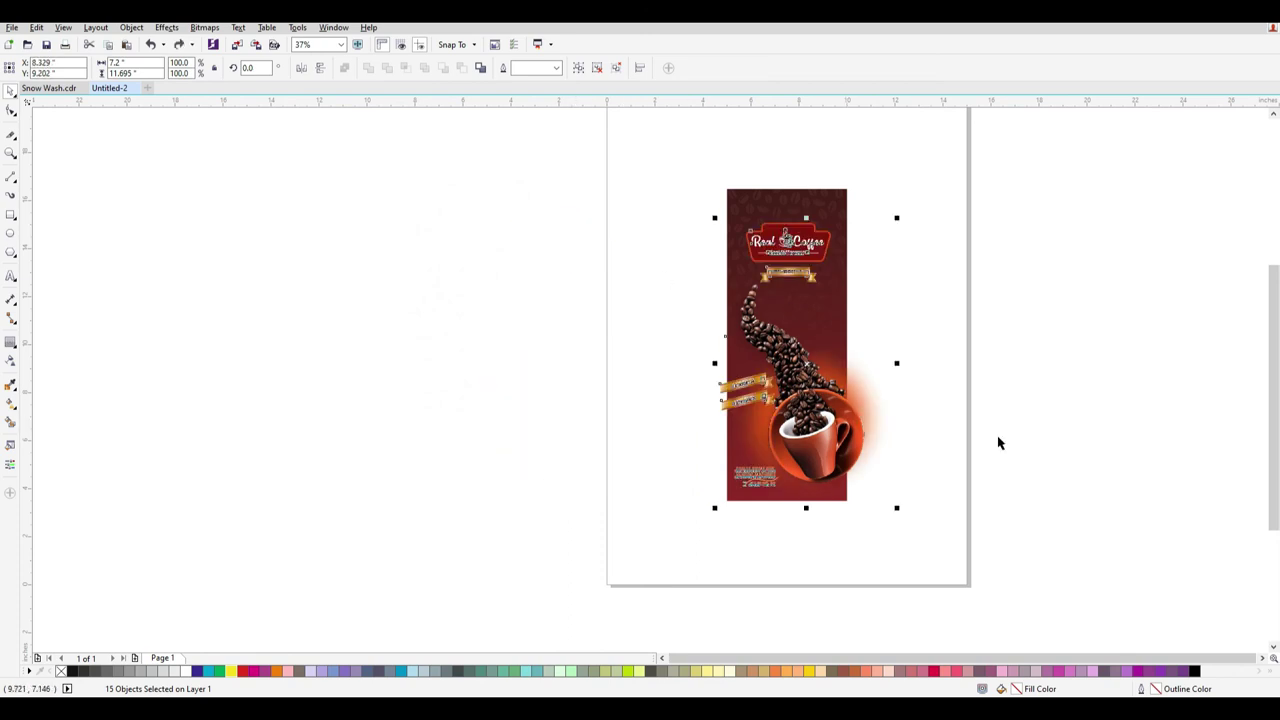
# Unlock the coffee image and place a copy of the logo, ribbons, beans, cup, glow and text beside the page.
pyautogui.click(998, 443)
pyautogui.rightClick(776, 336)
pyautogui.click(846, 346)
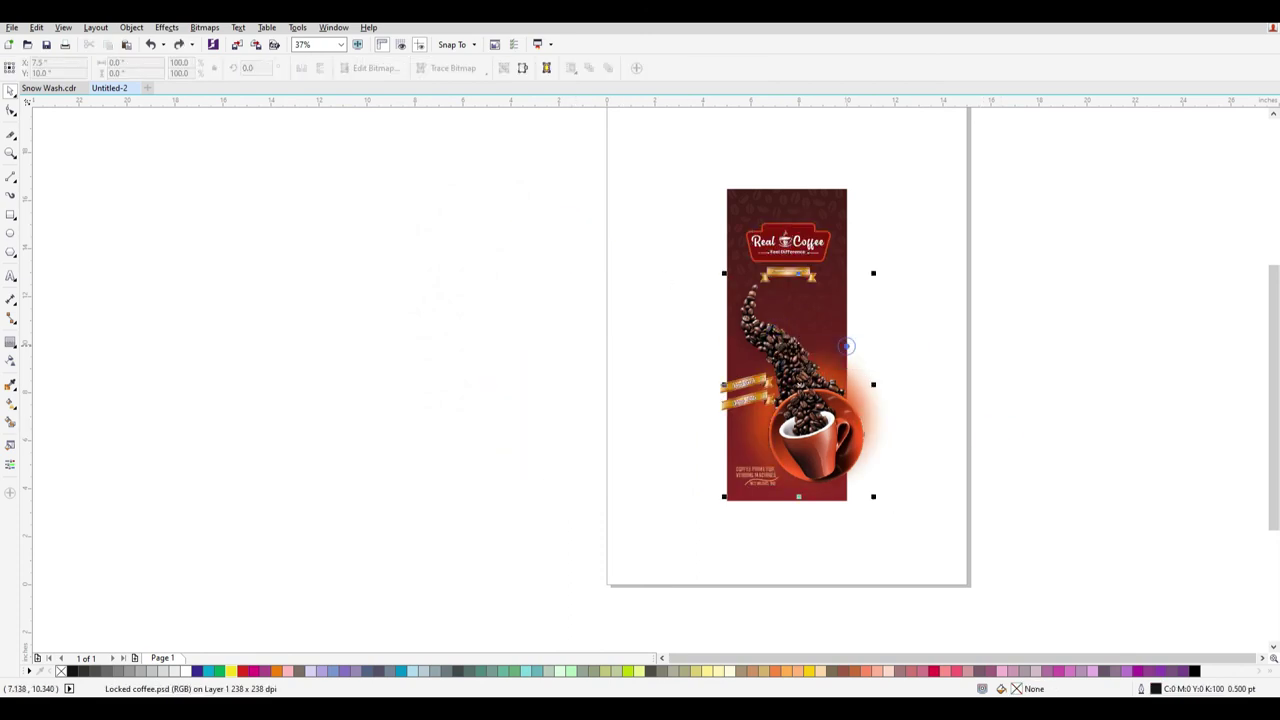
pyautogui.moveTo(594, 217); pyautogui.dragTo(997, 560)
pyautogui.moveTo(805, 410); pyautogui.dragTo(643, 405)
pyautogui.hotkey('ctrl', 'z')
pyautogui.moveTo(805, 405); pyautogui.dragTo(1096, 394)
# Try to delete the artwork over the packaging background and move the bean pattern off it.
pyautogui.moveTo(911, 523); pyautogui.dragTo(640, 210)
pyautogui.moveTo(822, 432); pyautogui.dragTo(680, 434)
pyautogui.hotkey('ctrl', 'z')
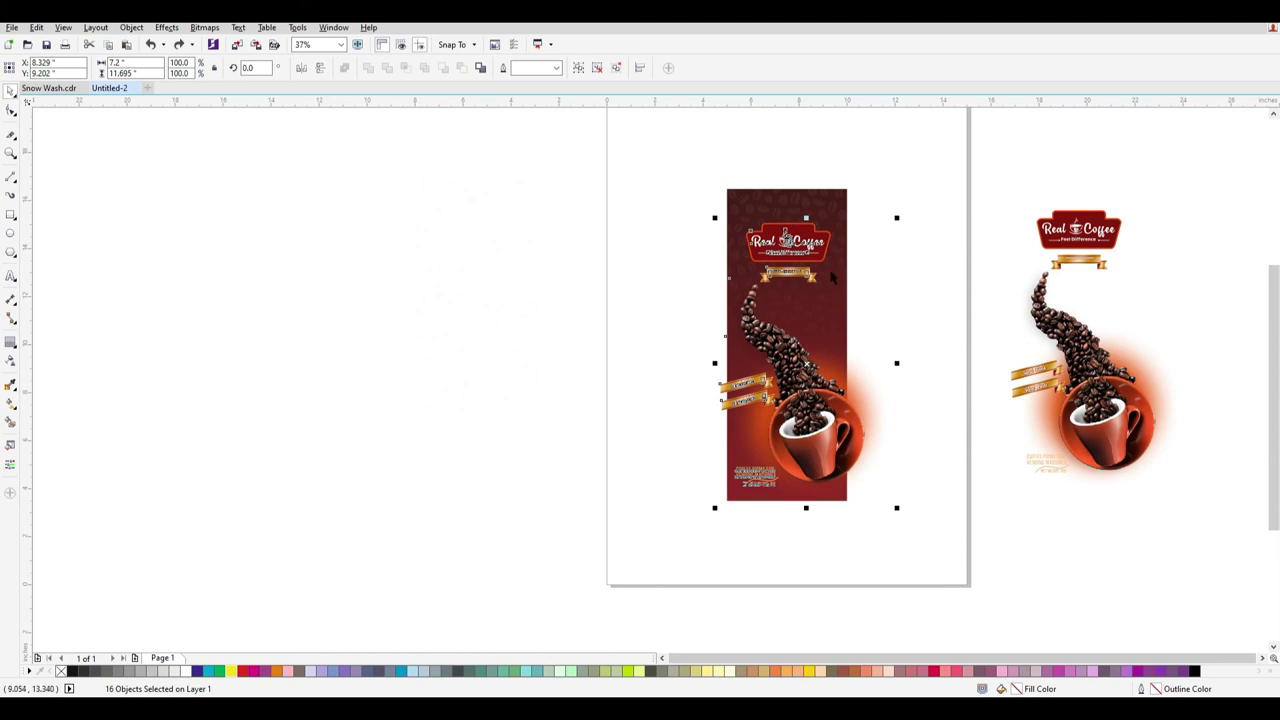
pyautogui.press('Delete')
pyautogui.click(809, 200)
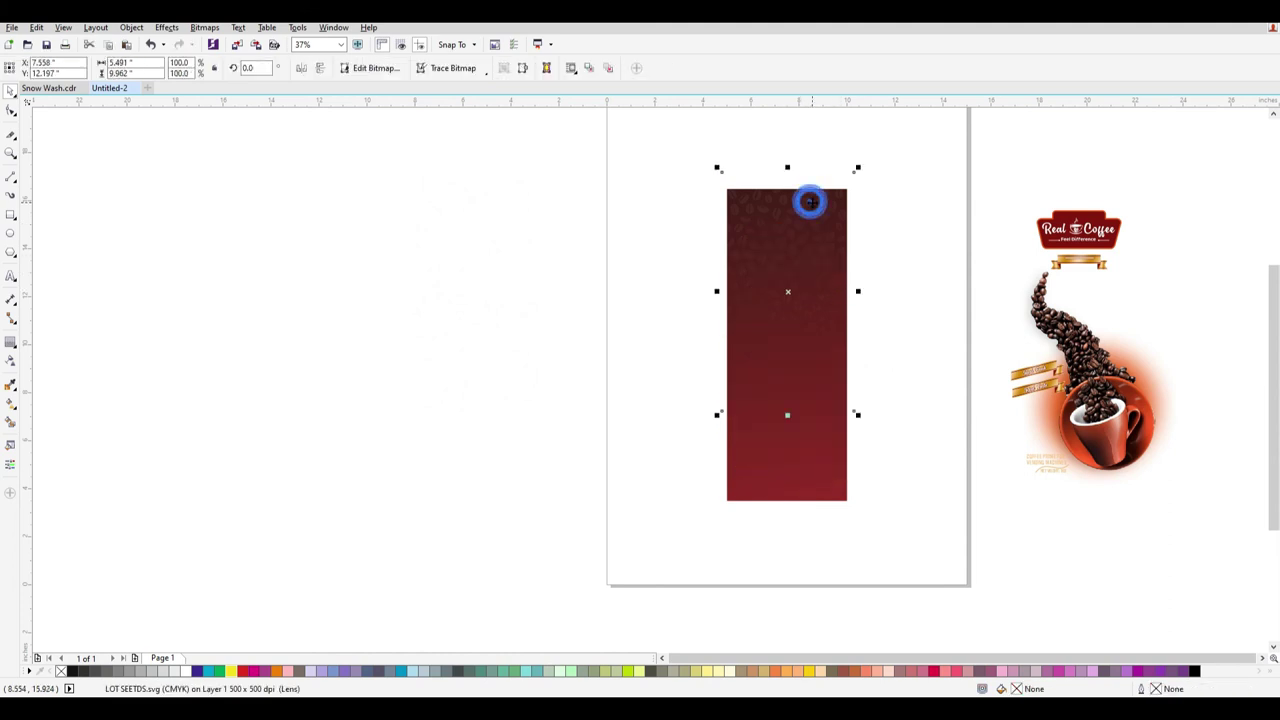
pyautogui.rightClick(811, 203)
pyautogui.click(618, 256)
pyautogui.click(918, 257)
pyautogui.rightClick(781, 210)
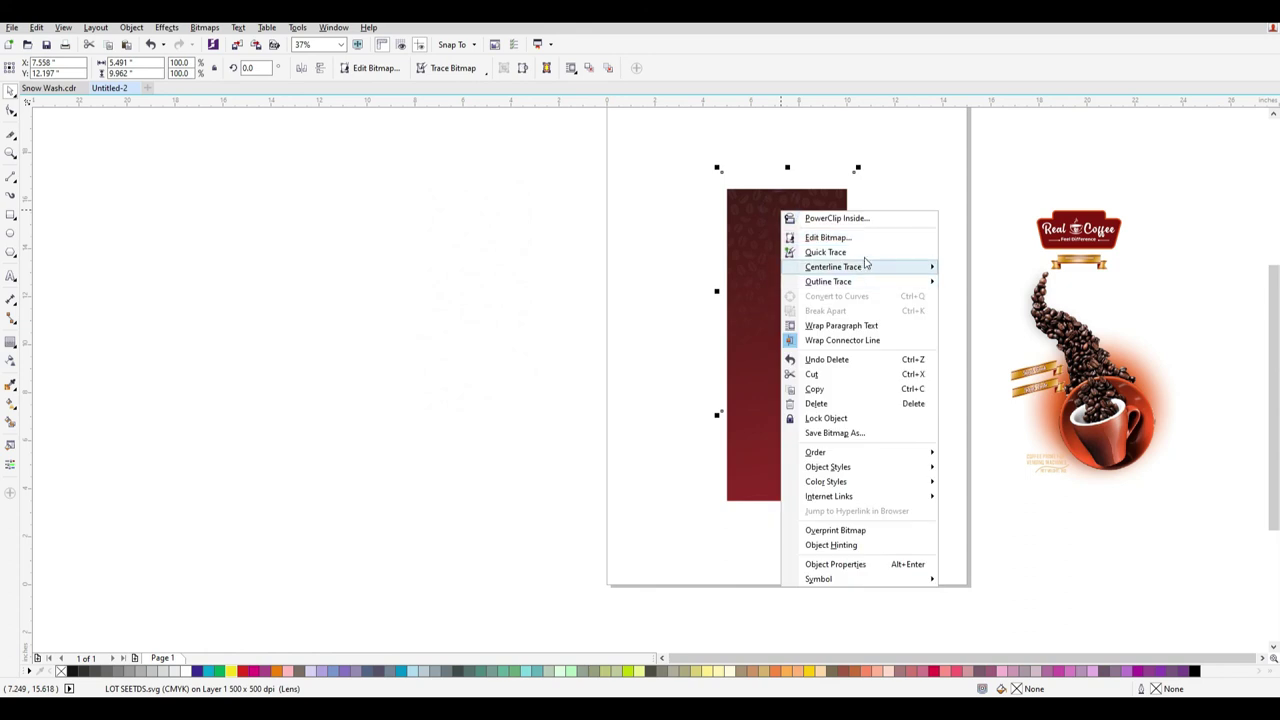
pyautogui.click(911, 174)
pyautogui.moveTo(788, 289); pyautogui.dragTo(683, 275)
pyautogui.hotkey('ctrl', 'z')
pyautogui.hotkey('ctrl', 'z')
# Try to PowerClip the bean pattern into the packaging background while it lies beneath the artwork.
pyautogui.click(586, 229)
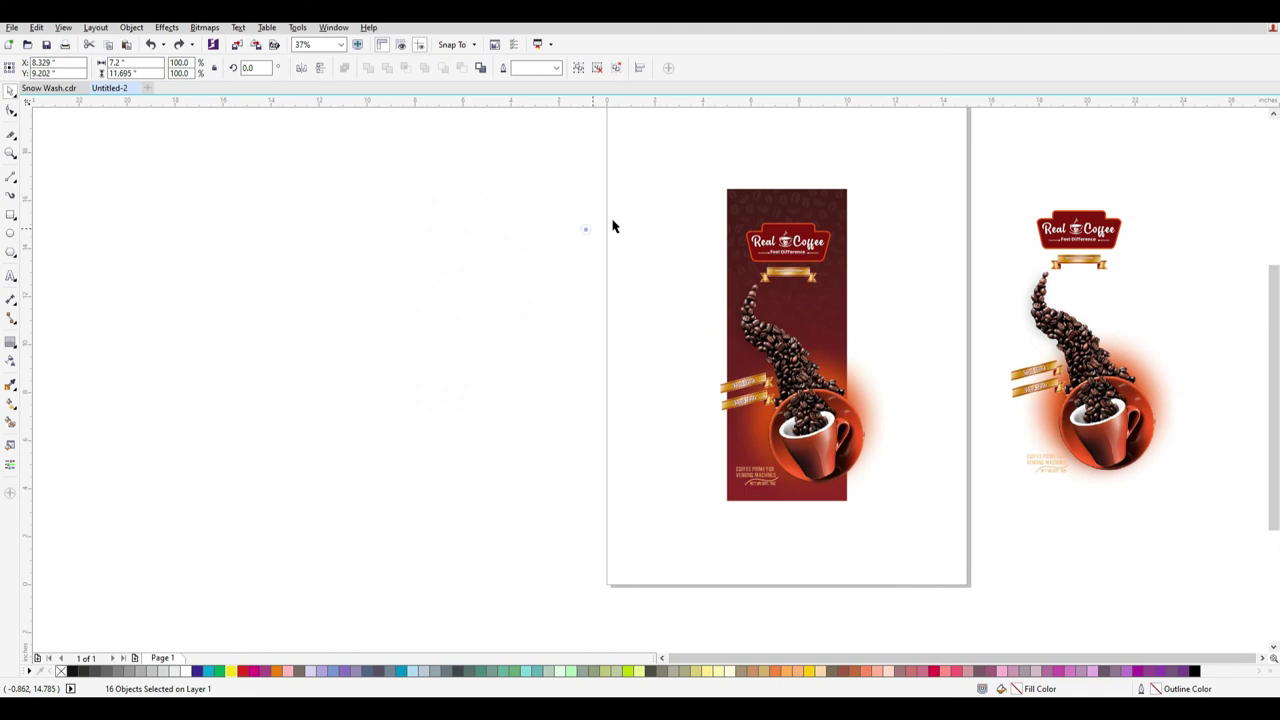
pyautogui.moveTo(603, 120); pyautogui.dragTo(837, 421)
pyautogui.click(949, 421)
pyautogui.rightClick(804, 205)
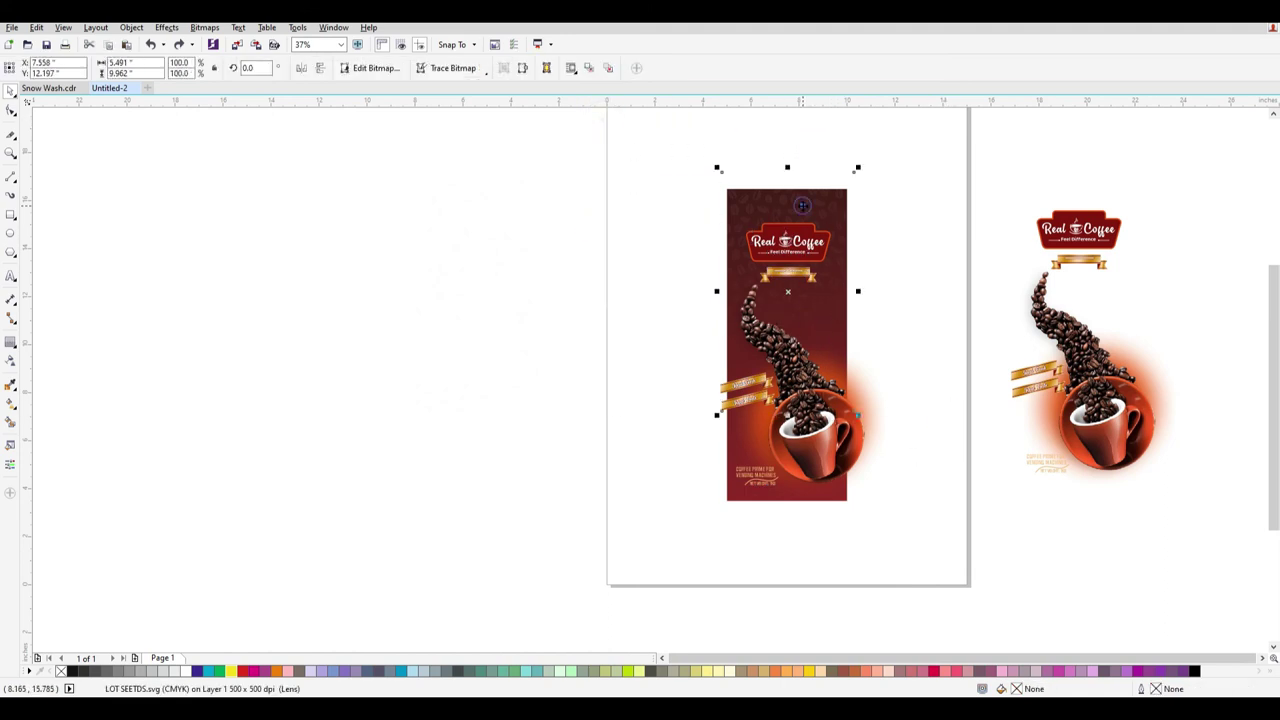
pyautogui.click(845, 209)
pyautogui.click(731, 288)
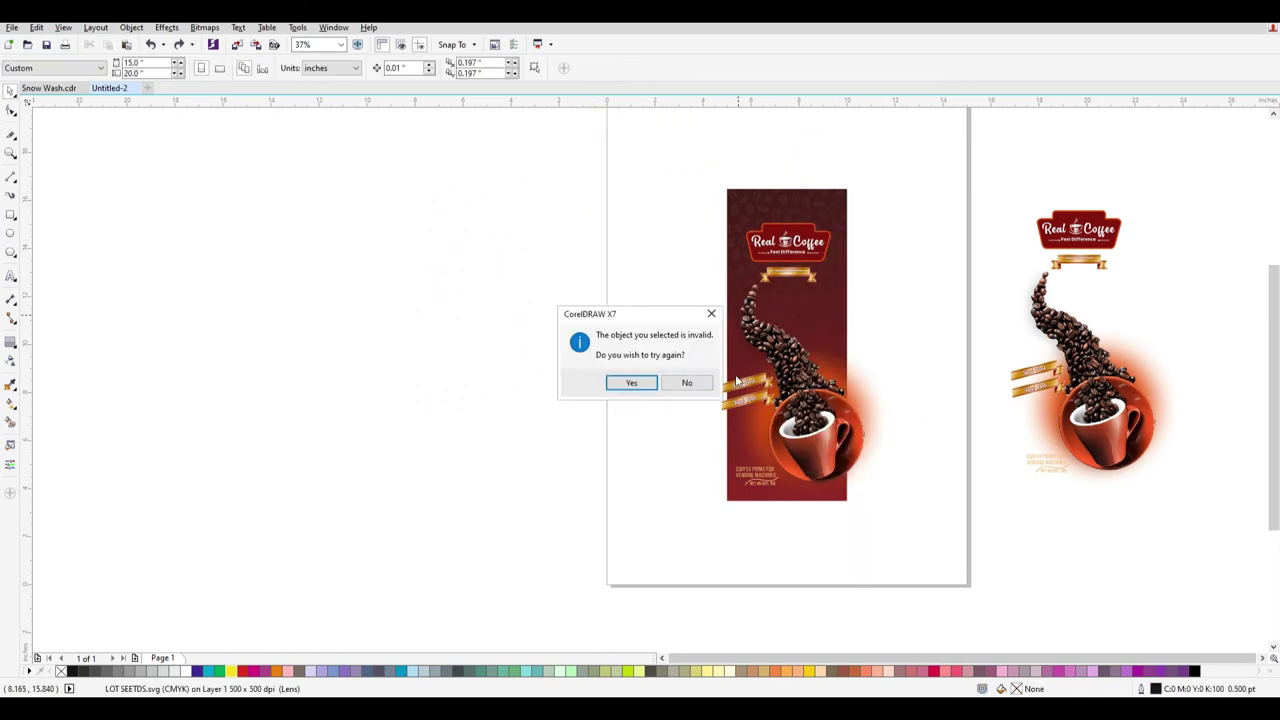
pyautogui.click(686, 385)
pyautogui.click(737, 346)
pyautogui.moveTo(836, 395); pyautogui.dragTo(631, 427)
pyautogui.hotkey('ctrl', 'z')
pyautogui.click(904, 435)
# Shift the bean pattern off the background's edge and PowerClip it inside the background rectangle.
pyautogui.moveTo(832, 203); pyautogui.dragTo(642, 183)
pyautogui.rightClick(590, 186)
pyautogui.click(665, 197)
pyautogui.click(806, 210)
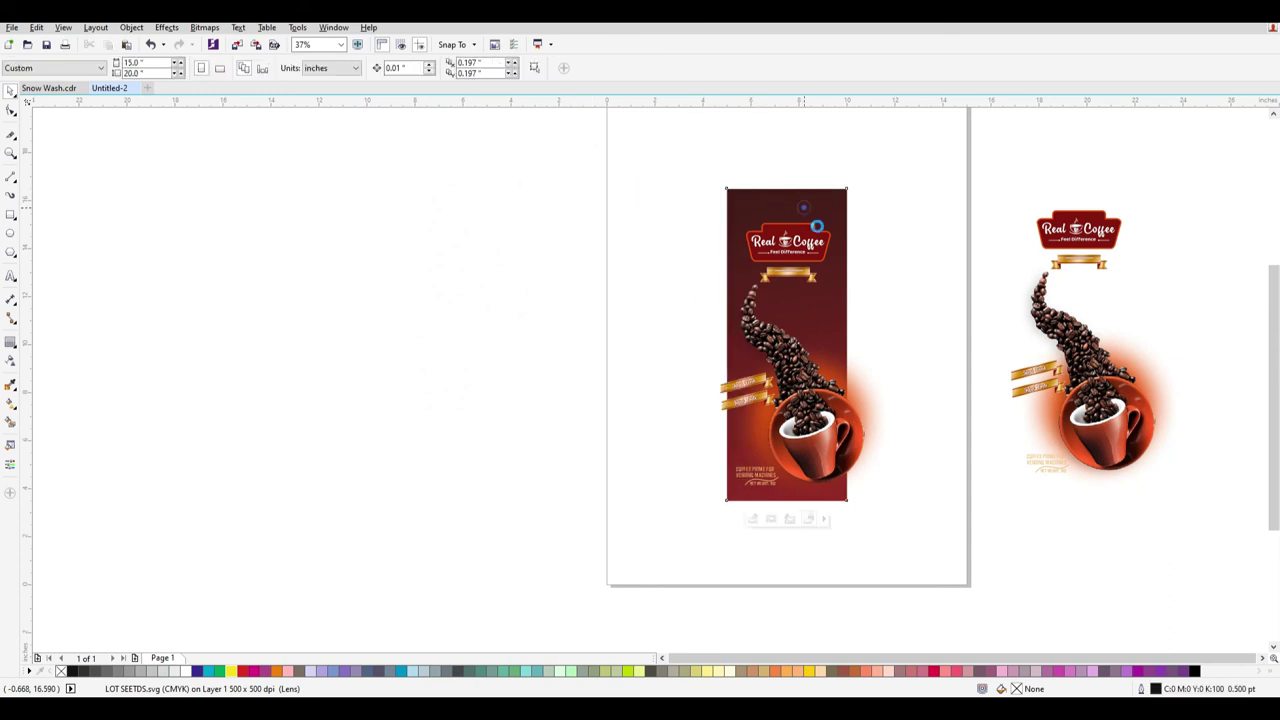
# Reposition the bean pattern inside the PowerClip at about X 7.417, Y 12.168 inches and finish editing the contents.
pyautogui.rightClick(816, 300)
pyautogui.rightClick(838, 200)
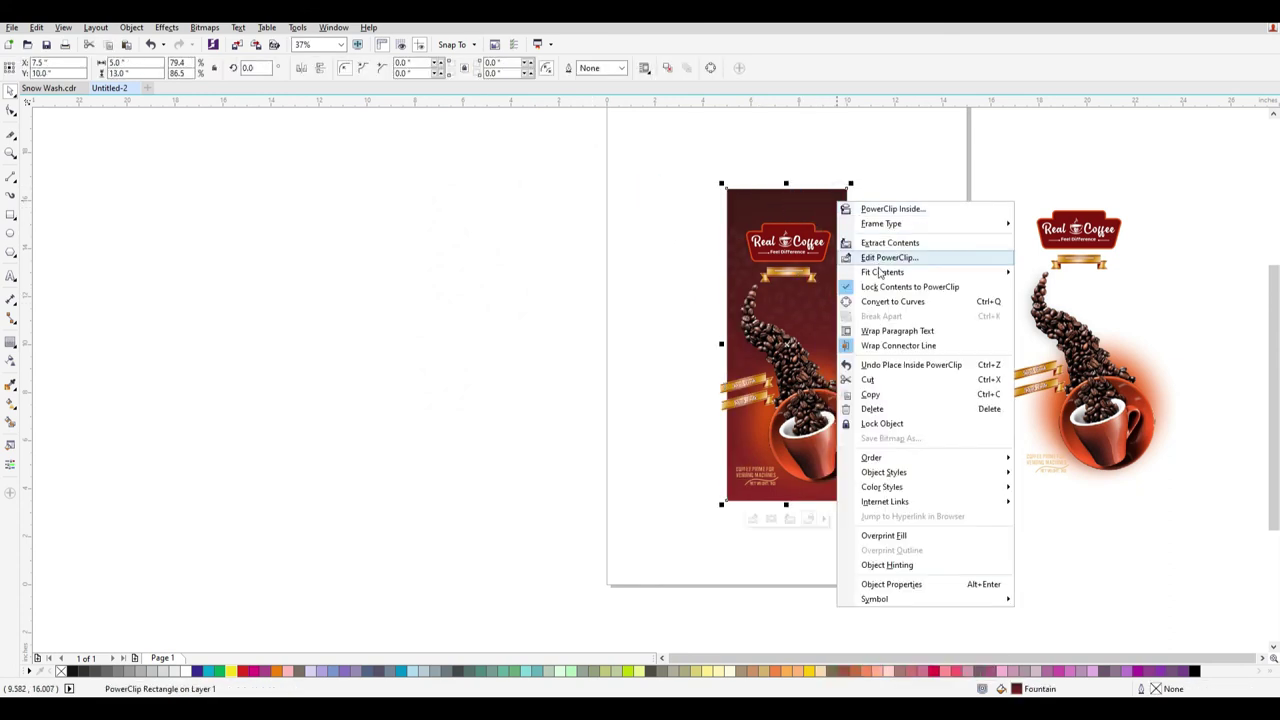
pyautogui.click(885, 258)
pyautogui.moveTo(827, 330); pyautogui.dragTo(826, 277)
pyautogui.rightClick(828, 199)
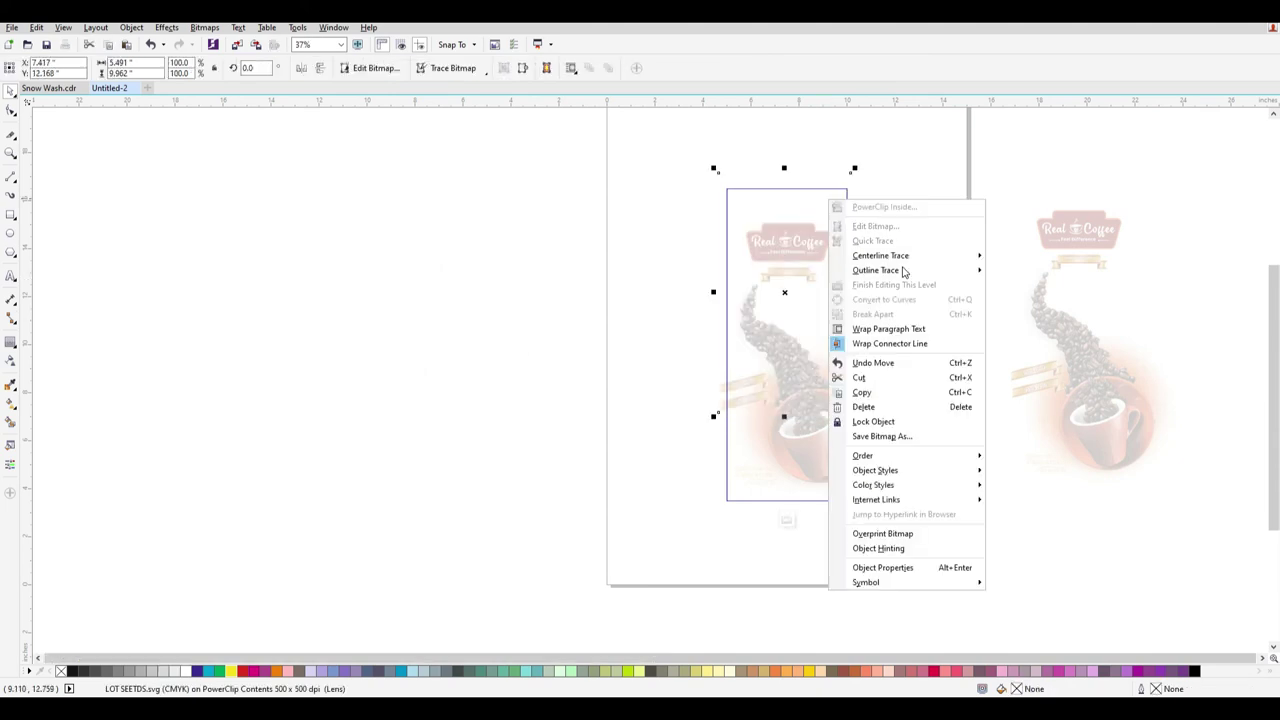
pyautogui.click(893, 285)
# Move the logo, ribbons, beans, cup, glow and text from the page into the background rectangle's PowerClip.
pyautogui.moveTo(927, 594); pyautogui.dragTo(655, 229)
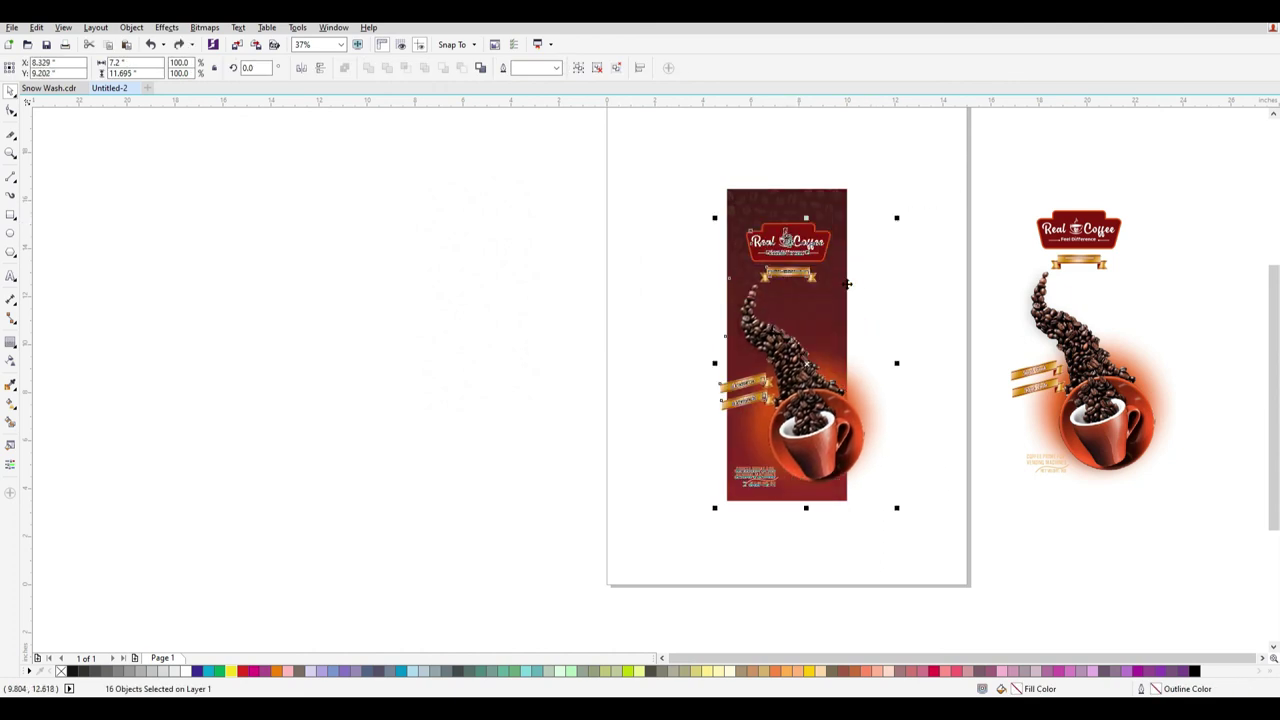
pyautogui.press('Delete')
pyautogui.click(794, 212)
pyautogui.rightClick(795, 218)
pyautogui.click(853, 273)
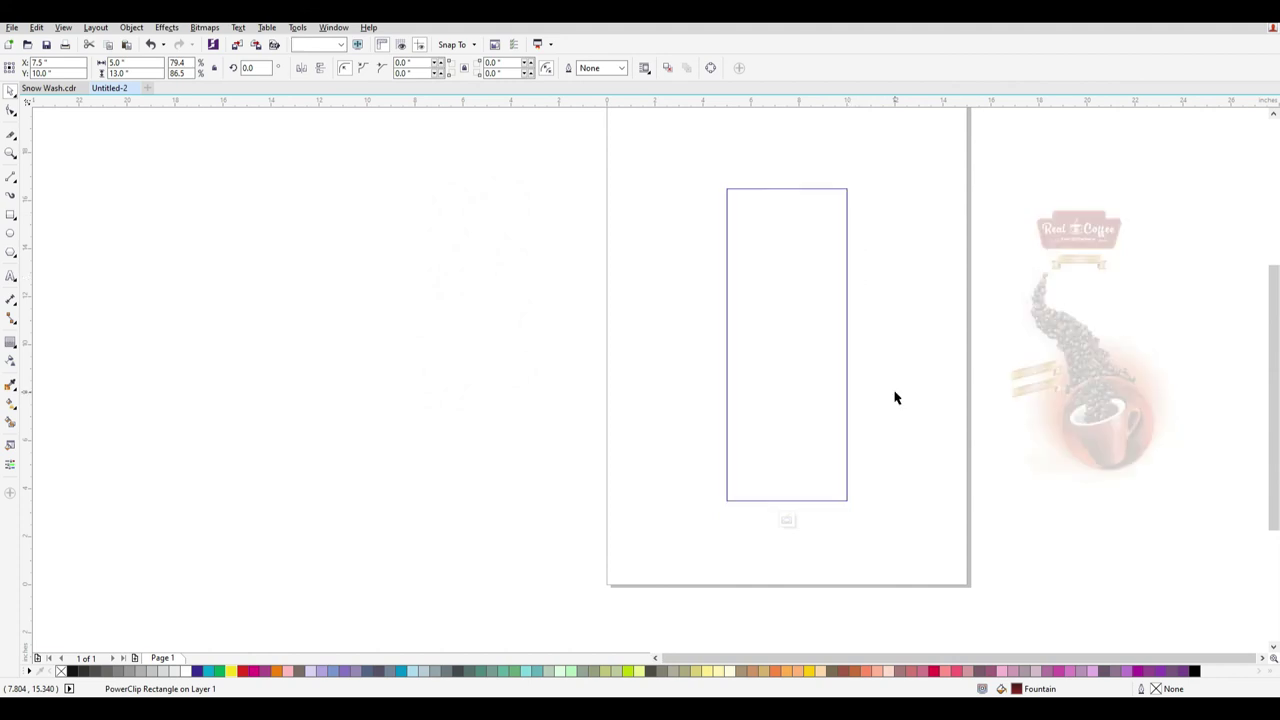
pyautogui.hotkey('ctrl', 'v')
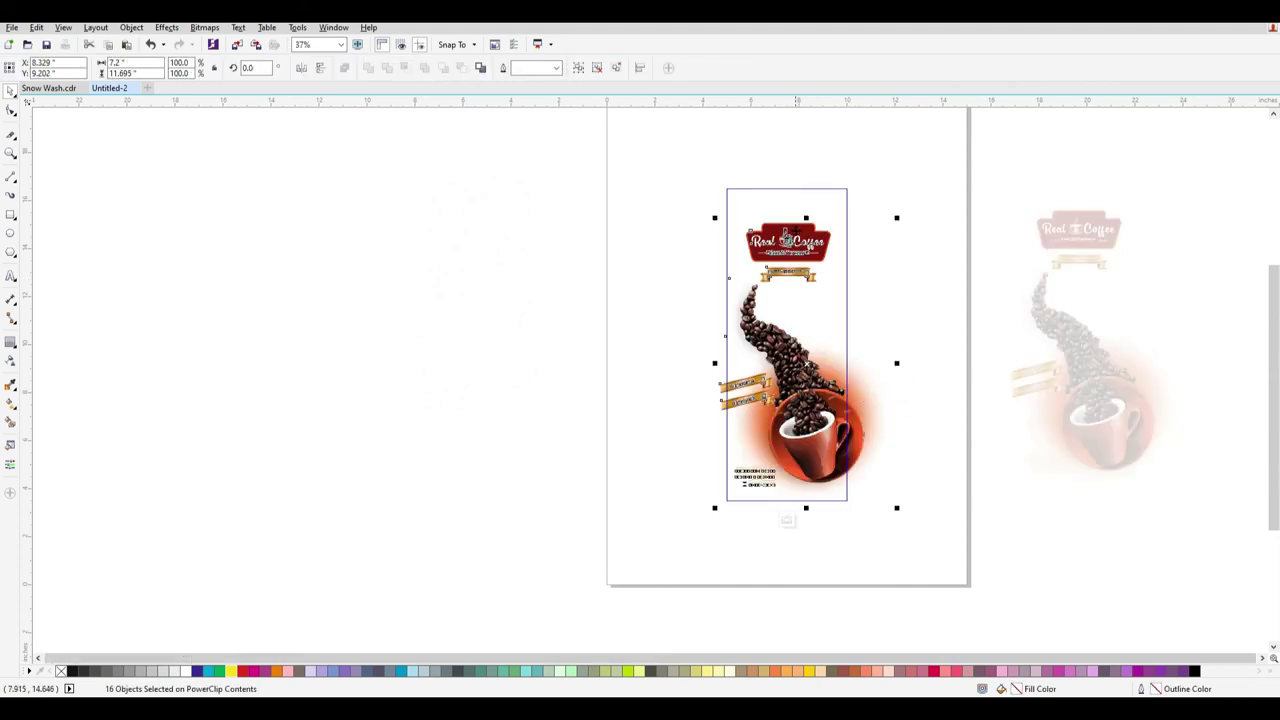
pyautogui.rightClick(796, 231)
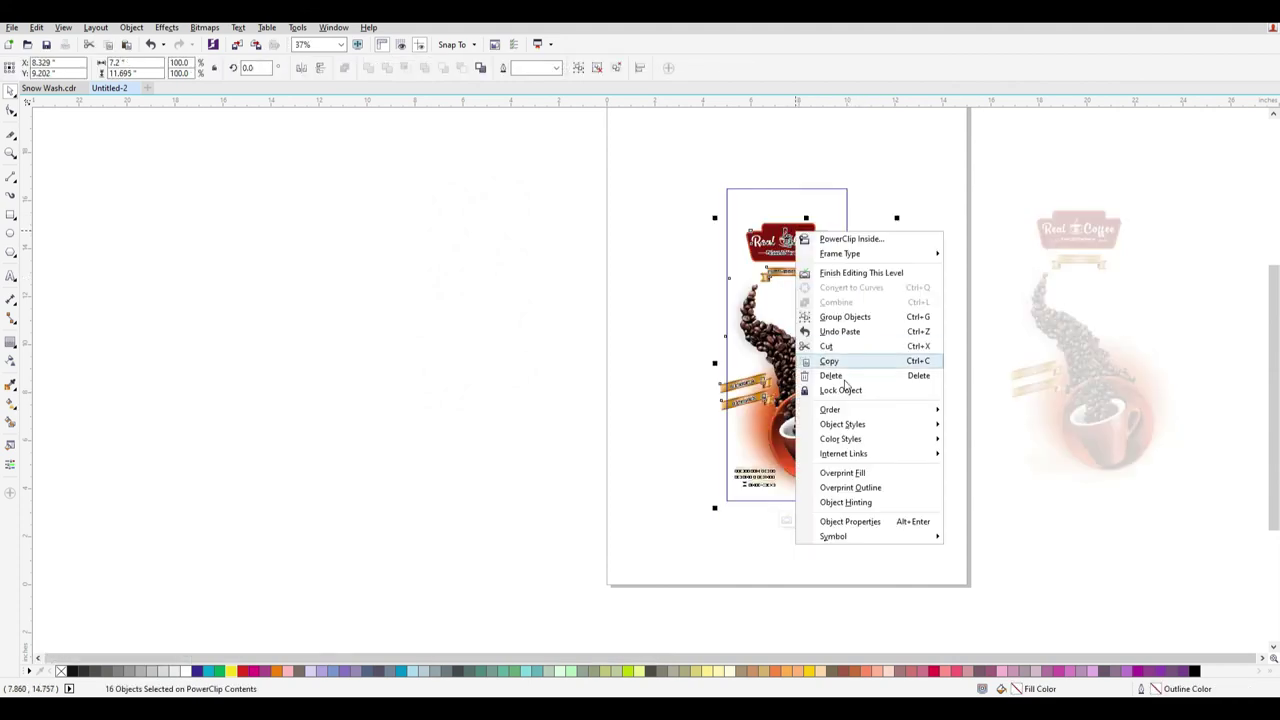
pyautogui.click(872, 274)
pyautogui.moveTo(803, 271); pyautogui.dragTo(654, 230)
pyautogui.hotkey('ctrl', 'z')
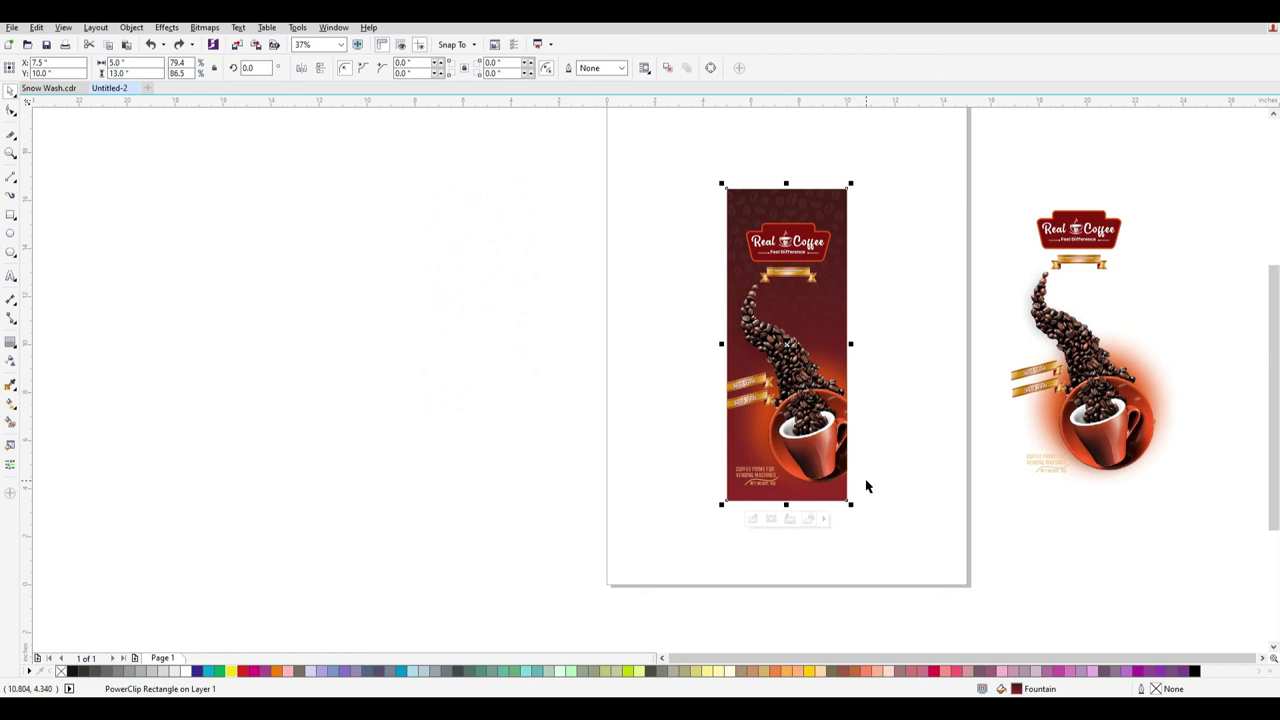
# Move the clipped packaging front to about X 10.25, Y 10.278 inches and place a duplicate beside it at about X 4.528 inches.
pyautogui.click(907, 509)
pyautogui.click(831, 334)
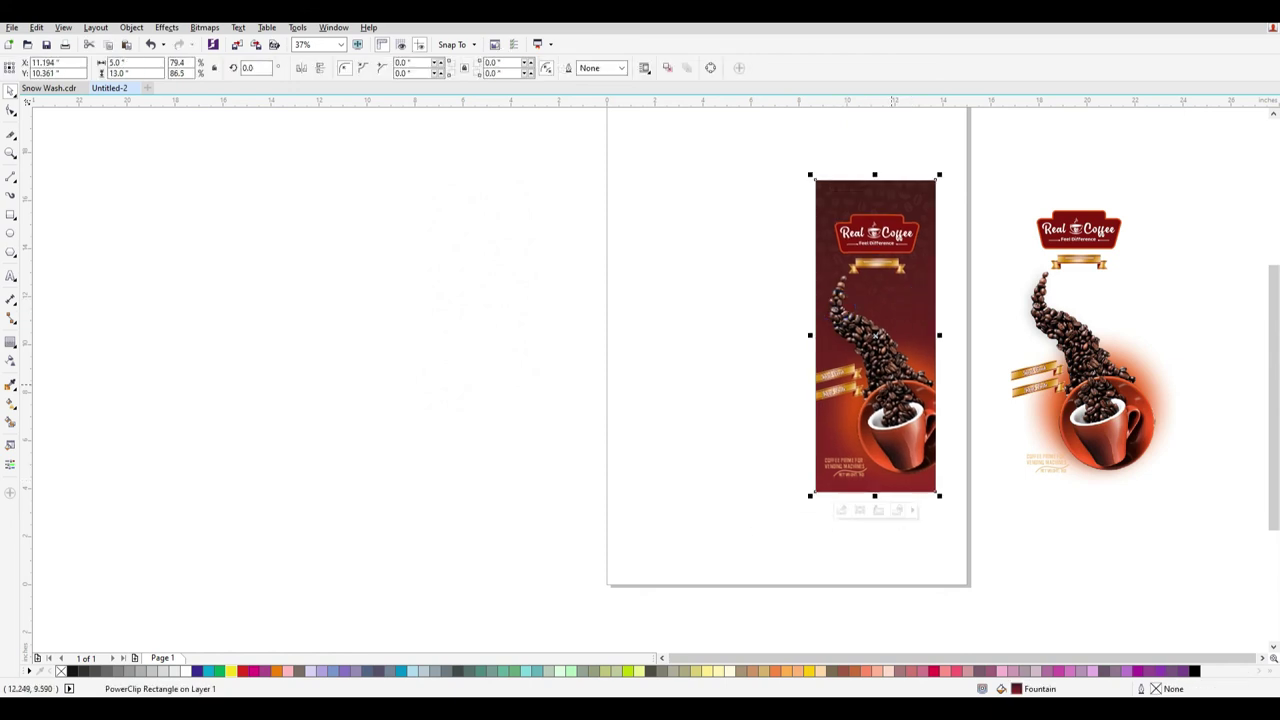
pyautogui.moveTo(831, 334); pyautogui.dragTo(884, 300)
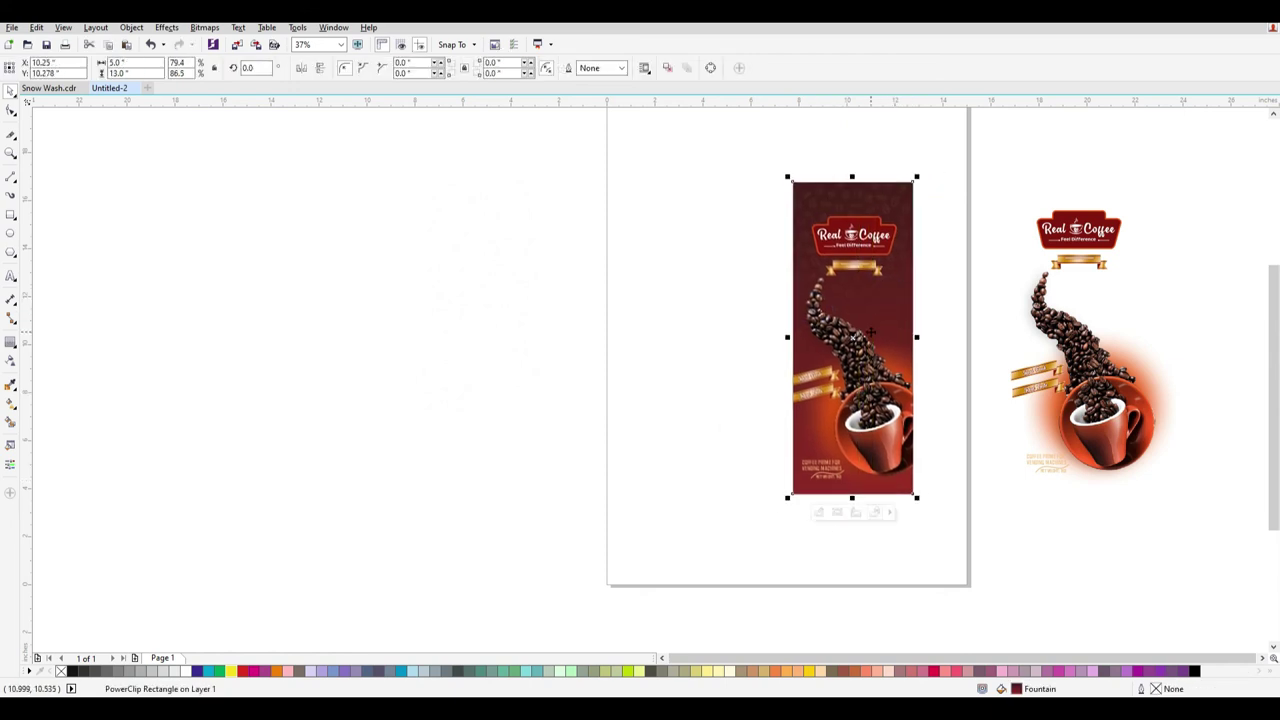
pyautogui.press('F10')
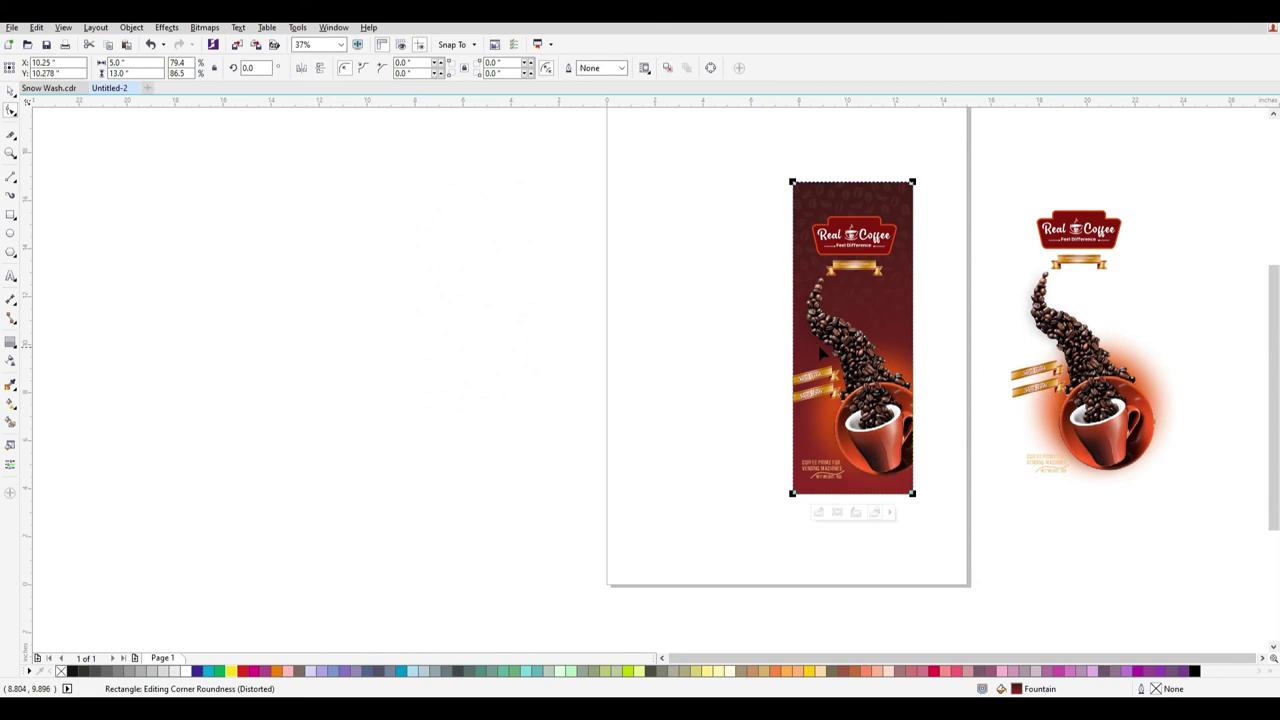
pyautogui.click(10, 90)
pyautogui.moveTo(870, 279); pyautogui.dragTo(737, 277)
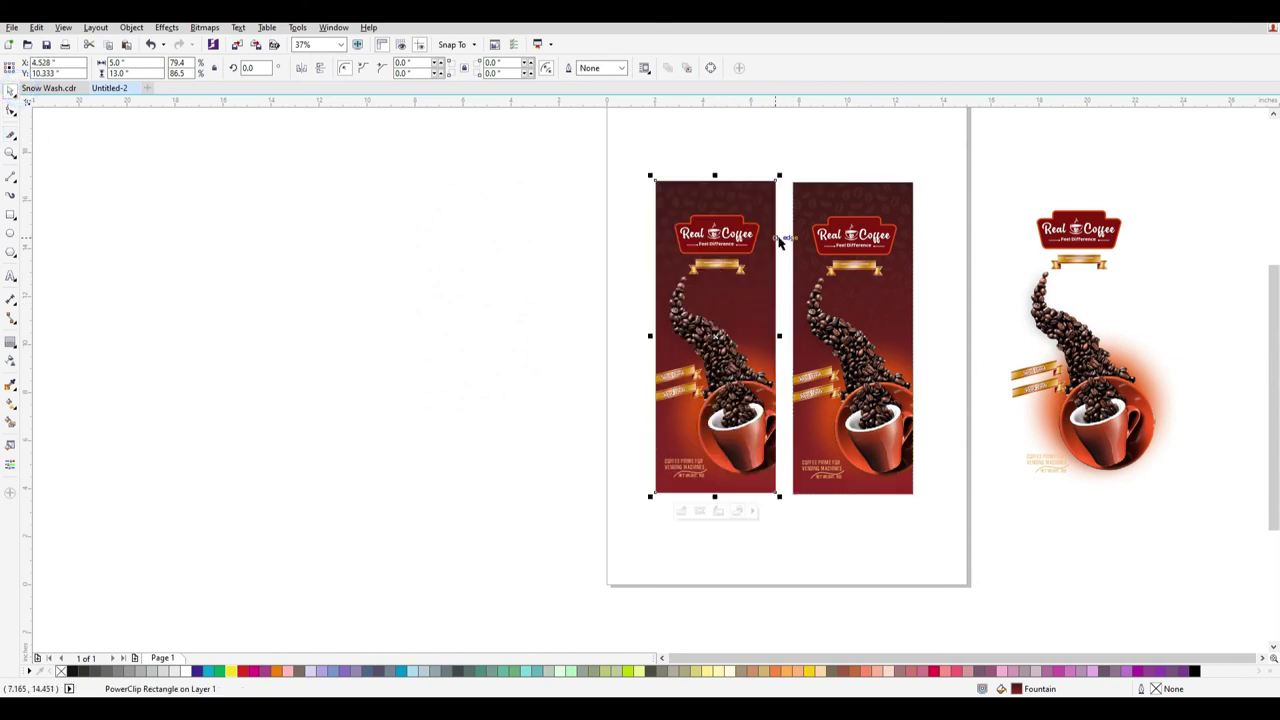
# Delete everything except the bean pattern from the duplicate's PowerClip, including the orange glow, and finish editing it.
pyautogui.rightClick(739, 213)
pyautogui.click(800, 267)
pyautogui.click(603, 222)
pyautogui.moveTo(506, 137); pyautogui.dragTo(813, 538)
pyautogui.keyDown('shift'); pyautogui.click(760, 186); pyautogui.keyUp('shift')
pyautogui.press('Delete')
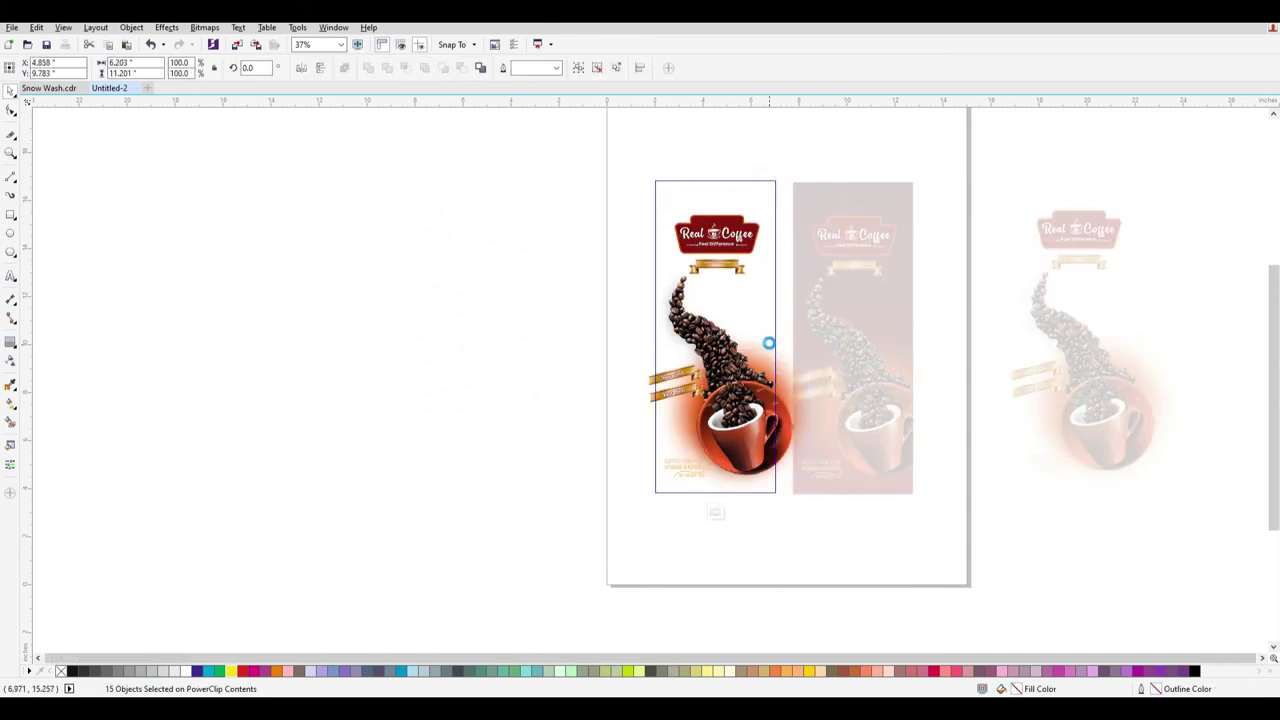
pyautogui.click(734, 408)
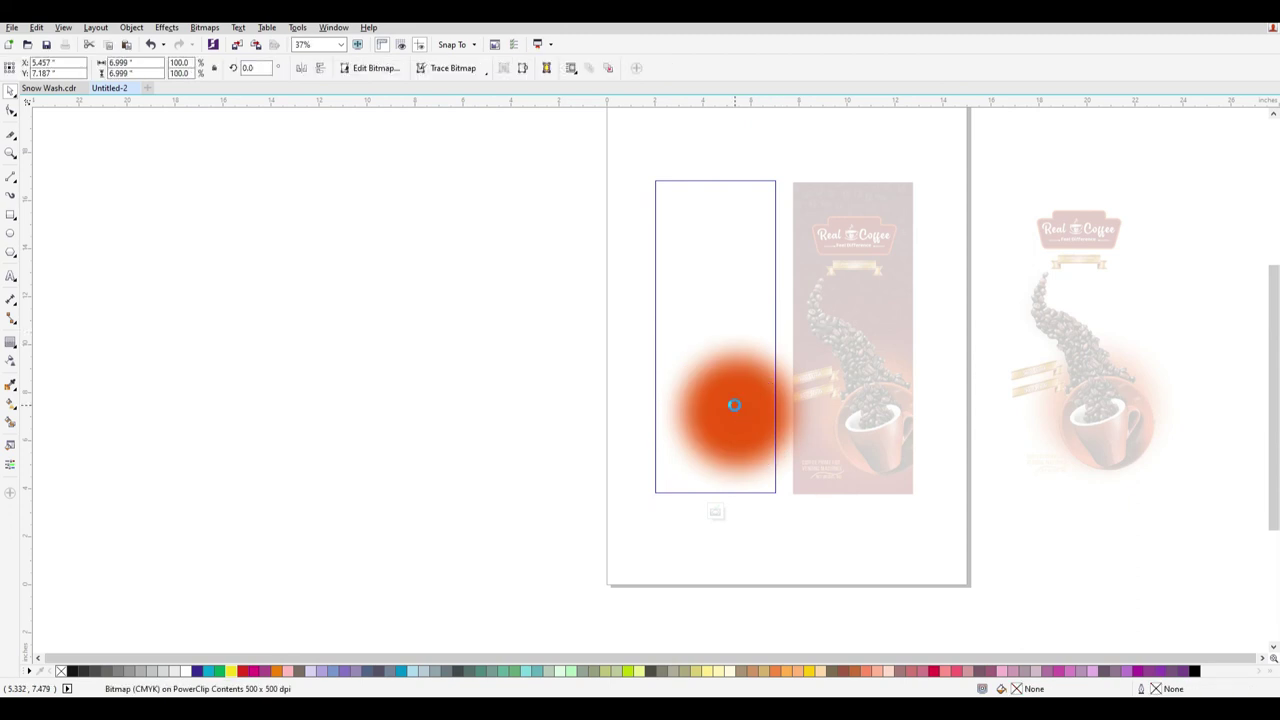
pyautogui.press('Delete')
pyautogui.click(131, 28)
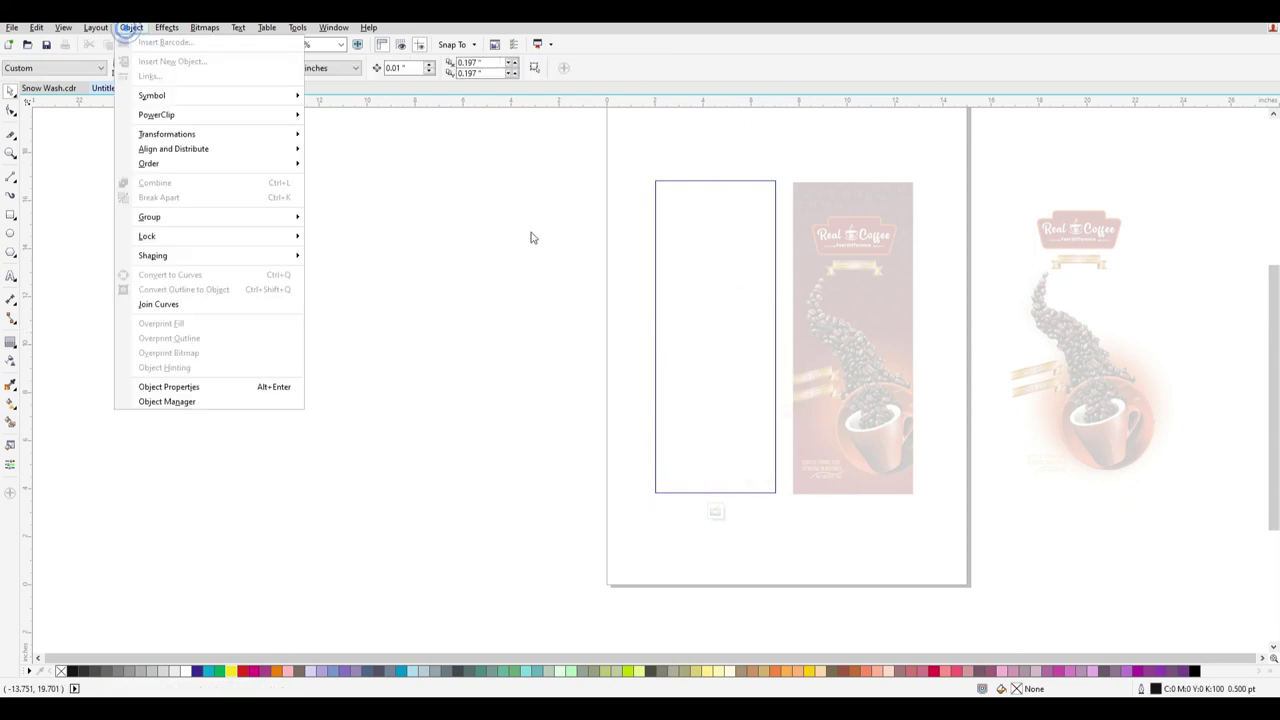
pyautogui.click(656, 281)
pyautogui.rightClick(719, 227)
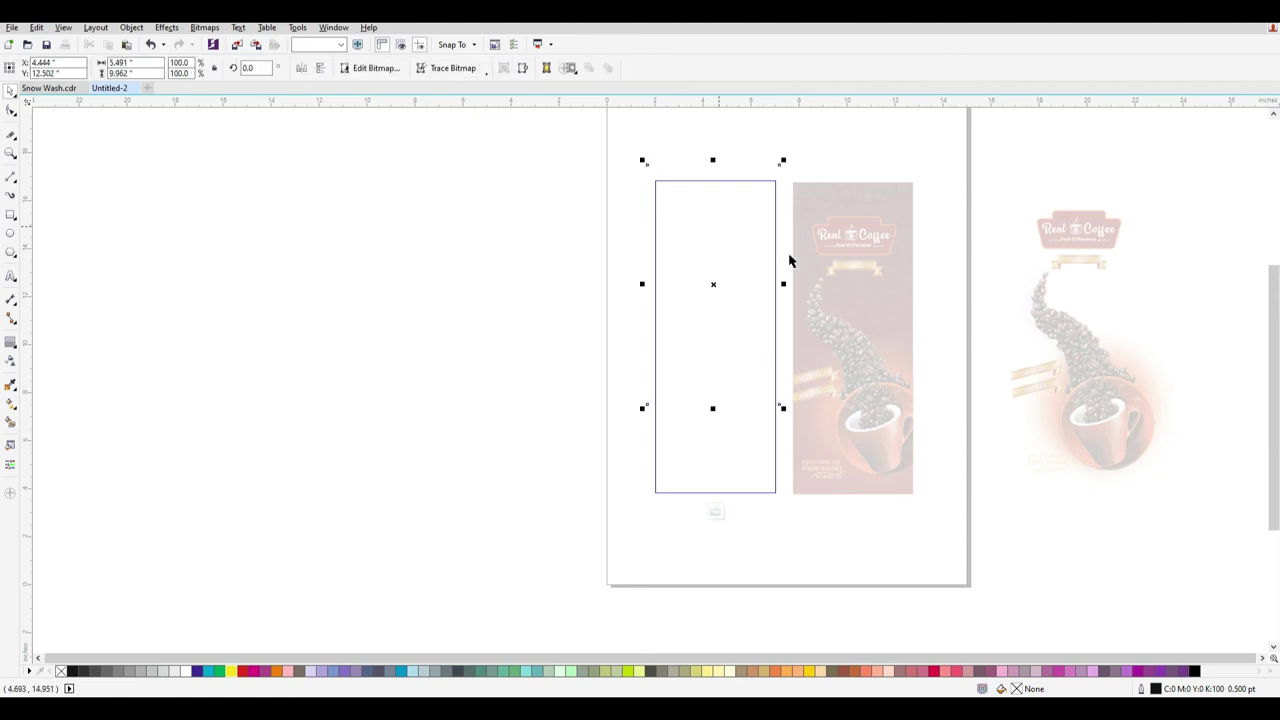
pyautogui.click(824, 316)
# Try to move the plain bean-pattern panel away from the packaging front.
pyautogui.click(531, 306)
pyautogui.moveTo(309, 131); pyautogui.dragTo(568, 450)
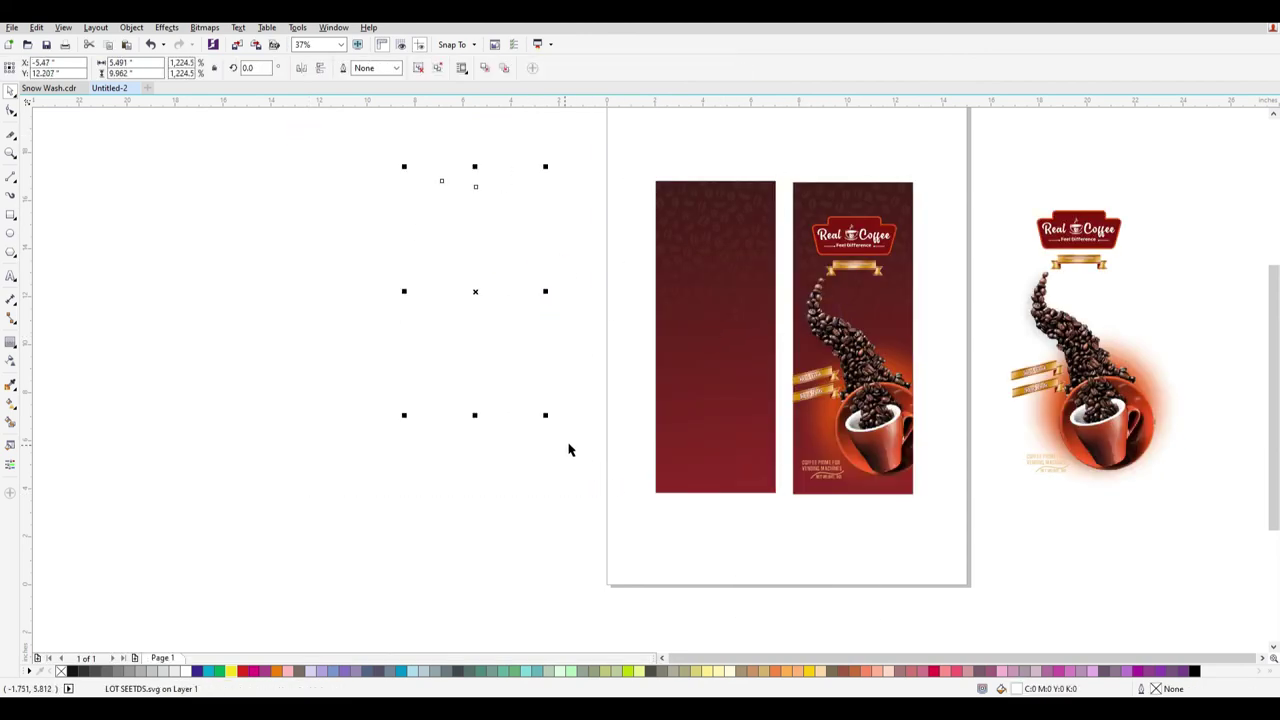
pyautogui.click(587, 426)
pyautogui.moveTo(716, 285); pyautogui.dragTo(668, 267)
pyautogui.hotkey('ctrl', 'z')
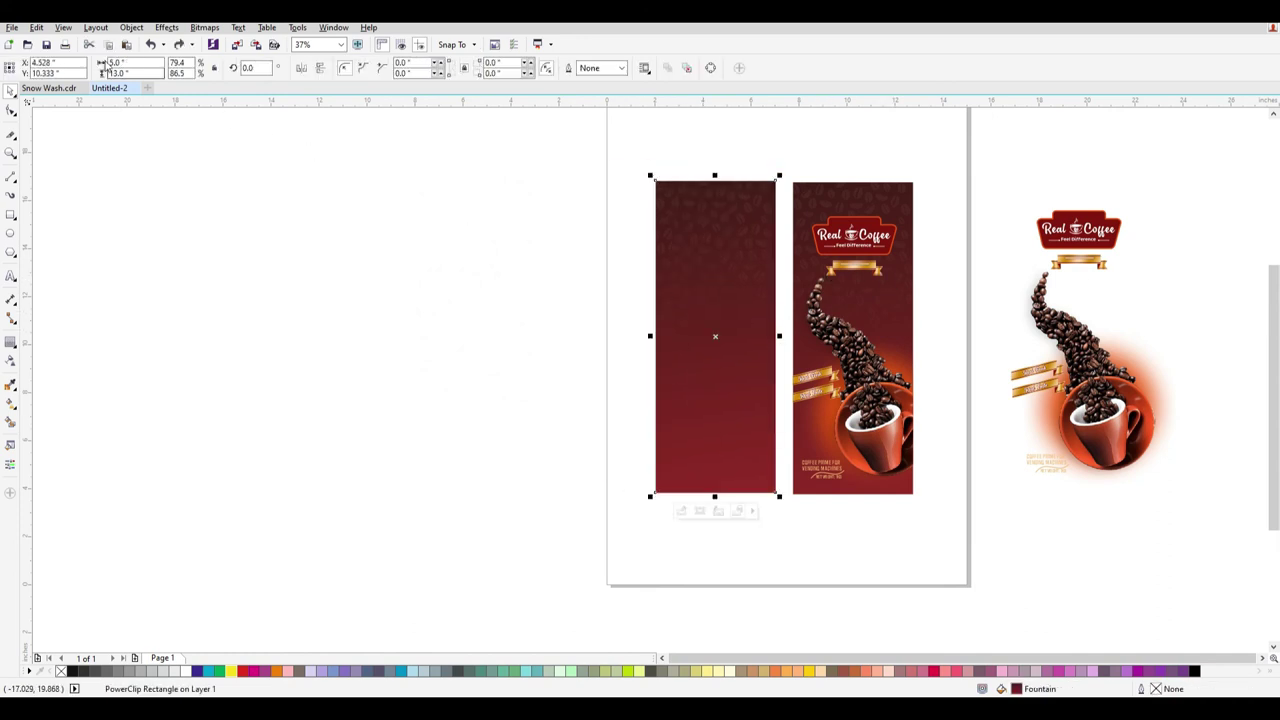
# Set the plain bean-pattern panel's width to 3 inches.
pyautogui.write('3')
pyautogui.press('Return')
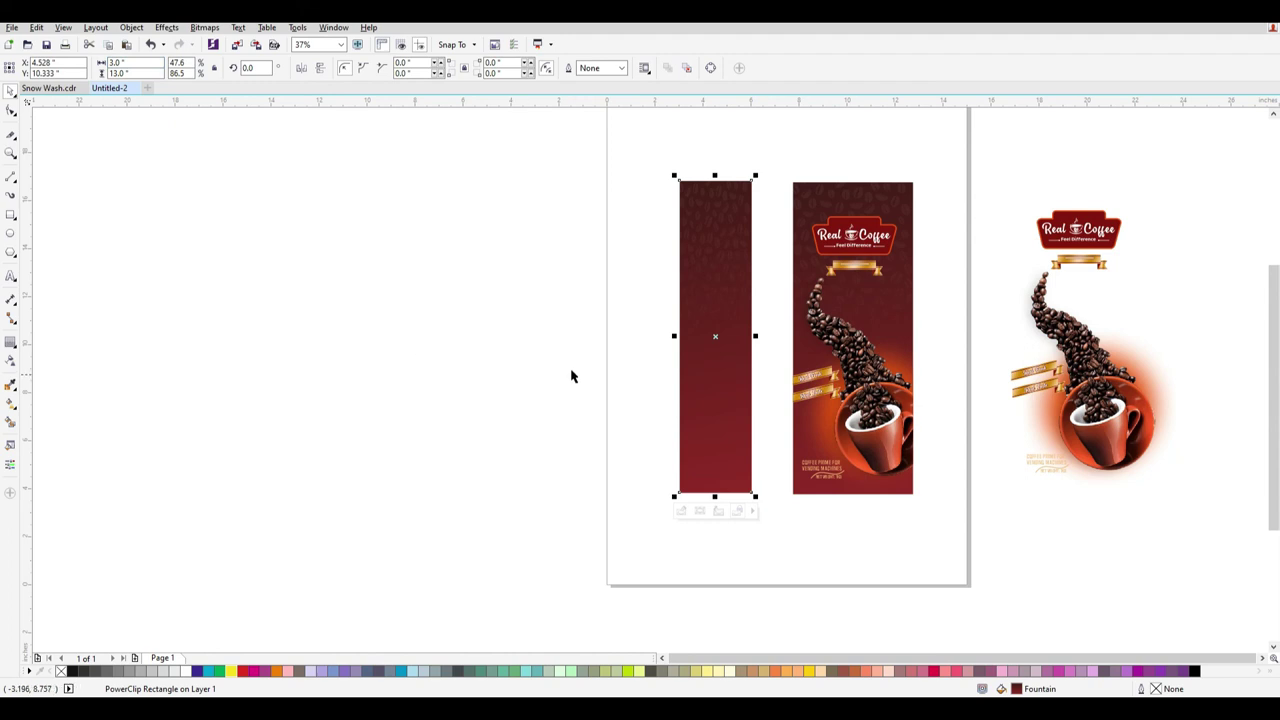
pyautogui.hotkey('ctrl', 'z')
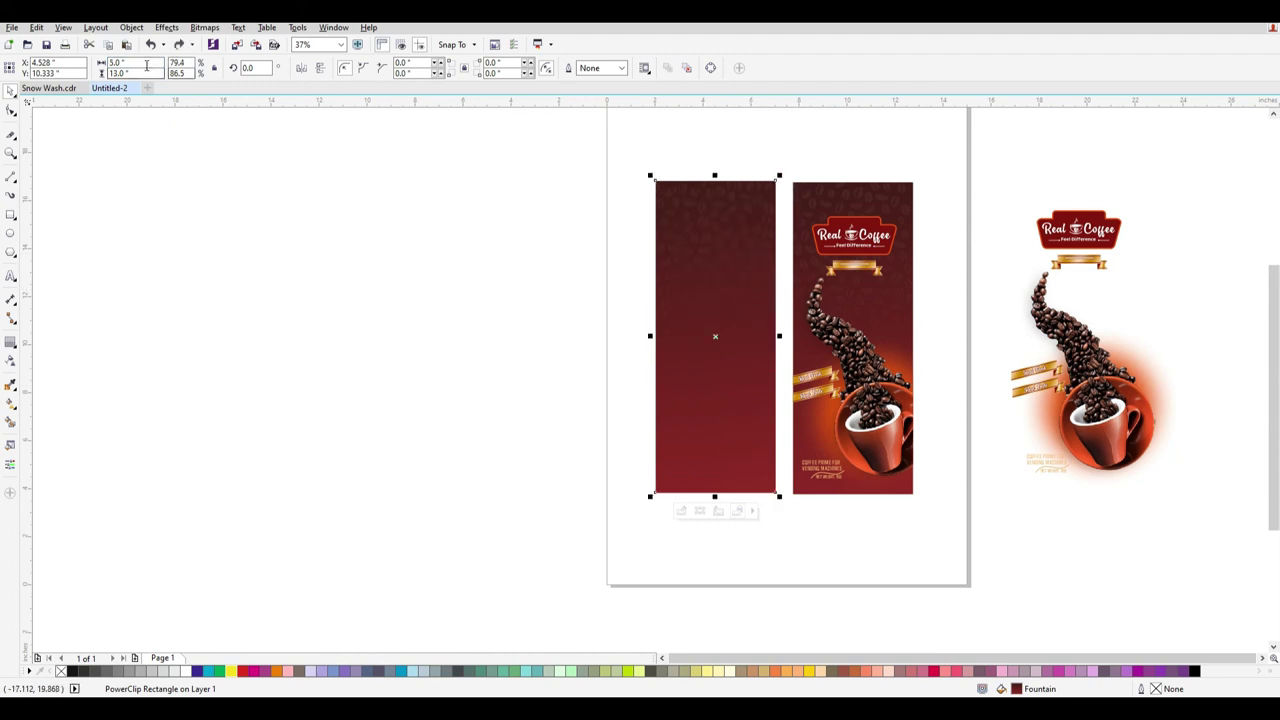
pyautogui.write('3')
pyautogui.press('Return')
# Move the spare cup and beans image from beside the page onto the narrow panel and bring it to the front.
pyautogui.moveTo(990, 164); pyautogui.dragTo(1162, 282)
pyautogui.click(1194, 514)
pyautogui.moveTo(1112, 414); pyautogui.dragTo(741, 370)
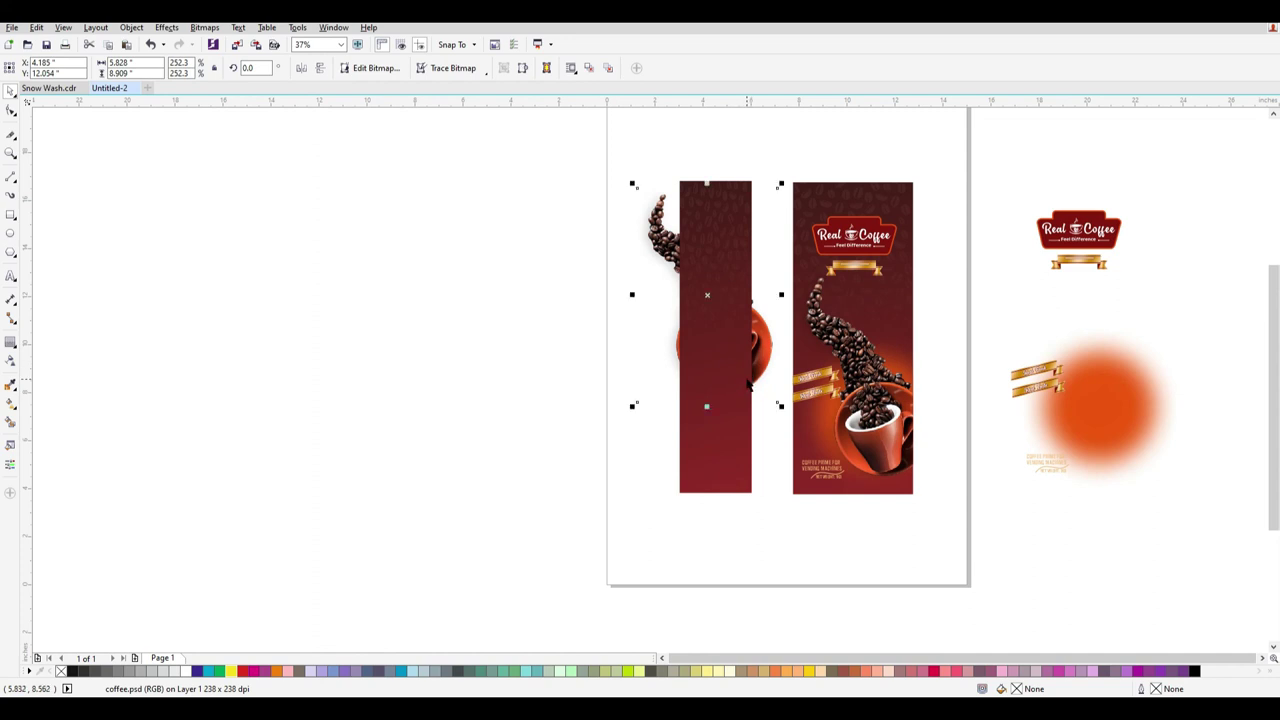
pyautogui.hotkey('shift', 'pageup')
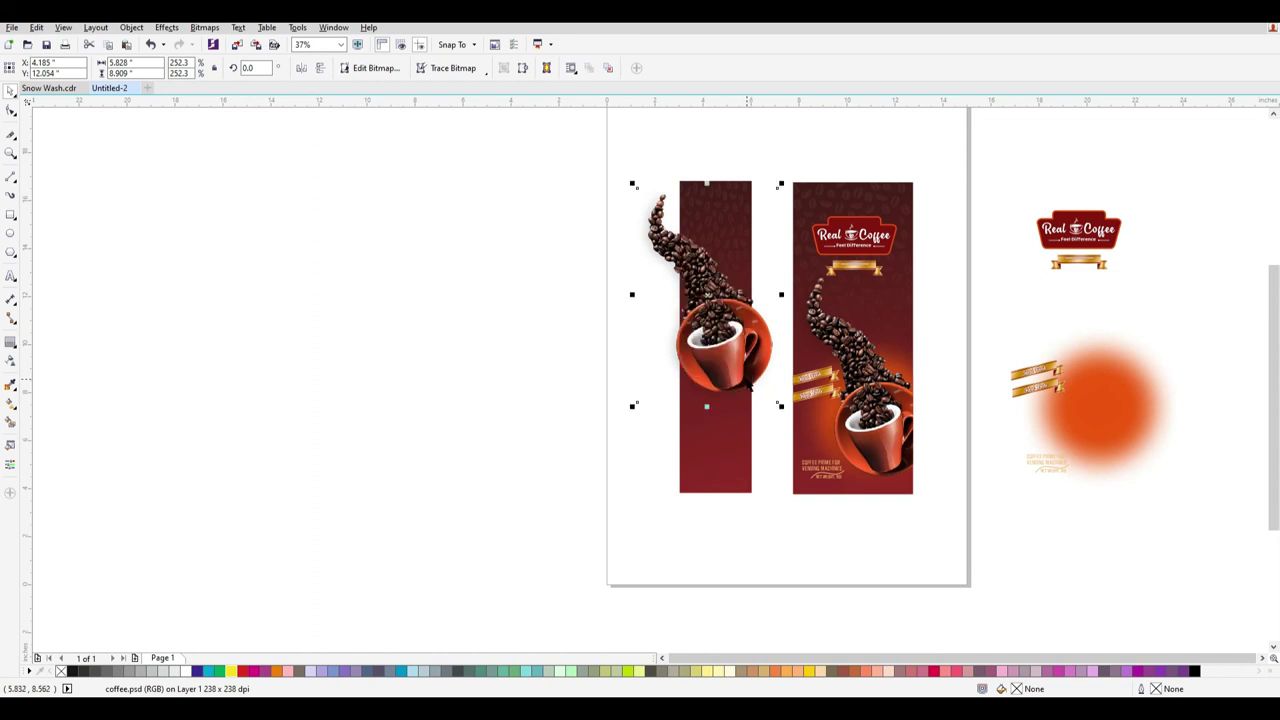
# Scale the cup and beans image down to about 4.395 by 6.719 inches and position its cup over the narrow panel.
pyautogui.click(779, 405)
pyautogui.click(540, 333)
pyautogui.click(731, 320)
pyautogui.moveTo(781, 404); pyautogui.dragTo(780, 375)
pyautogui.moveTo(742, 330)
pyautogui.mouseDown()
pyautogui.moveTo(728, 321)
pyautogui.moveTo(719, 334)
pyautogui.mouseUp()
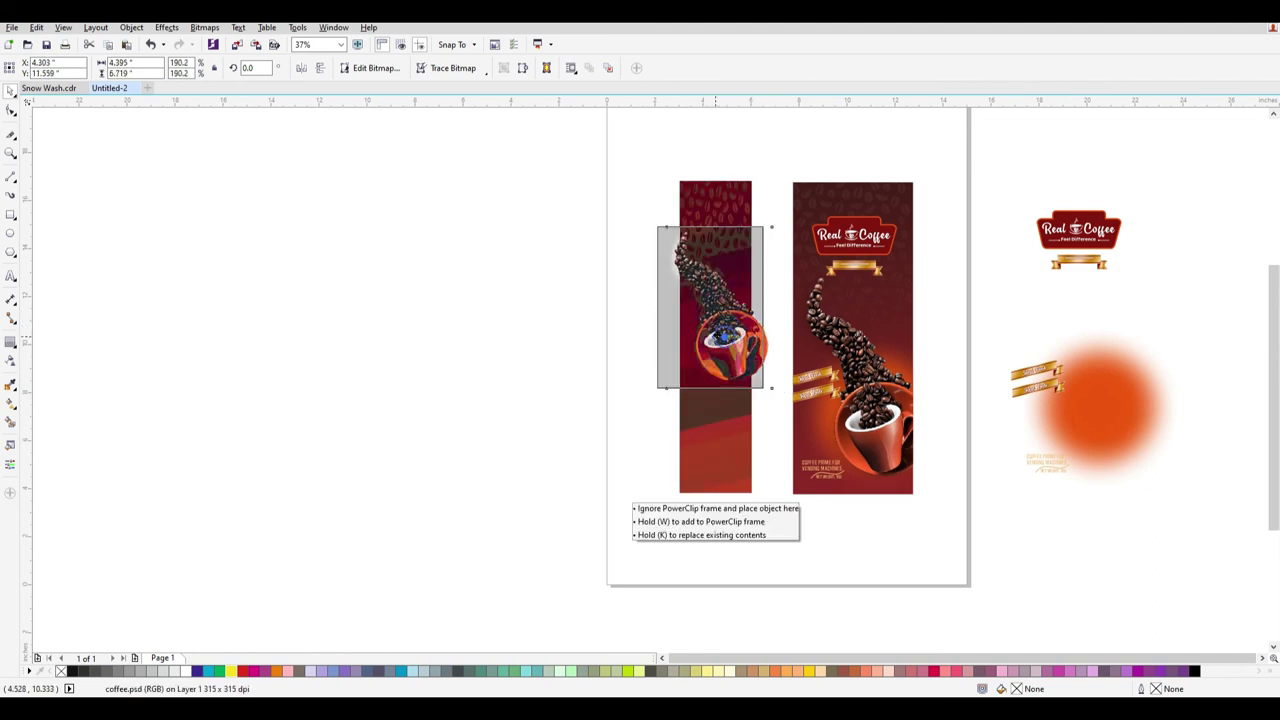
# Bring the spare logo and its ribbon onto the narrow panel below the cup, in front, at about 2.486 inches wide.
pyautogui.moveTo(1131, 298); pyautogui.dragTo(754, 441)
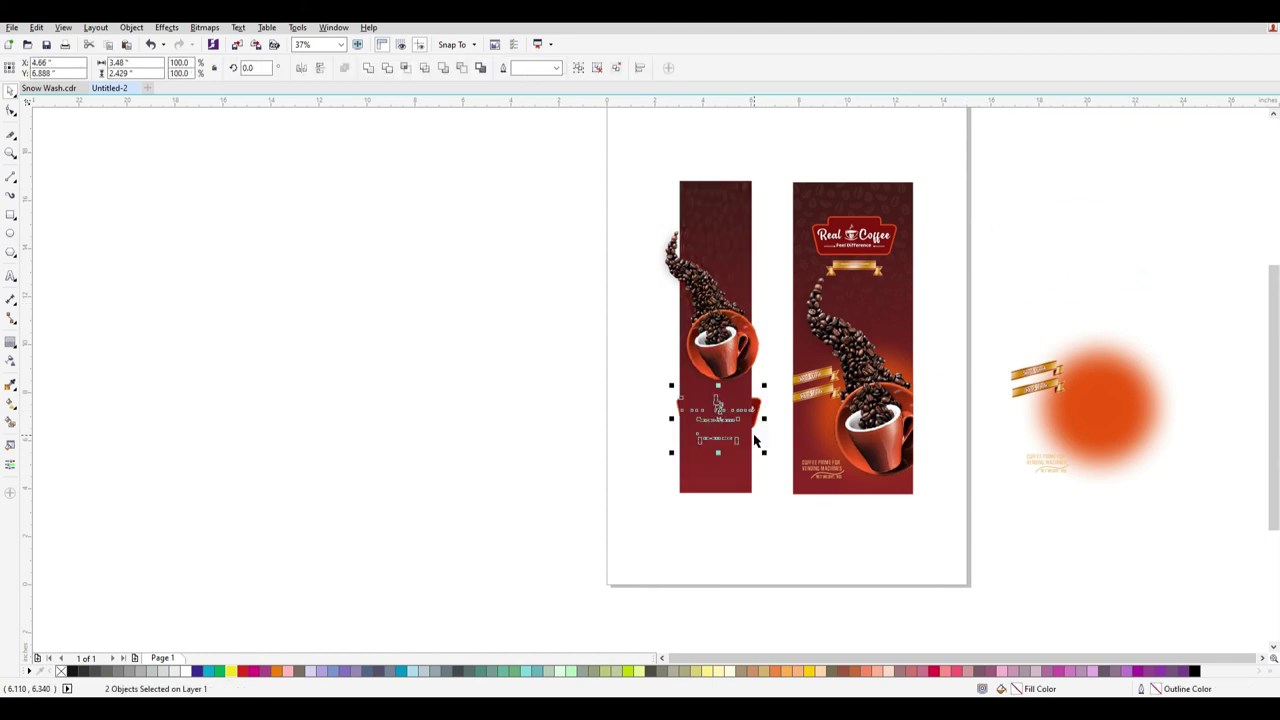
pyautogui.scroll(2, 756, 443)
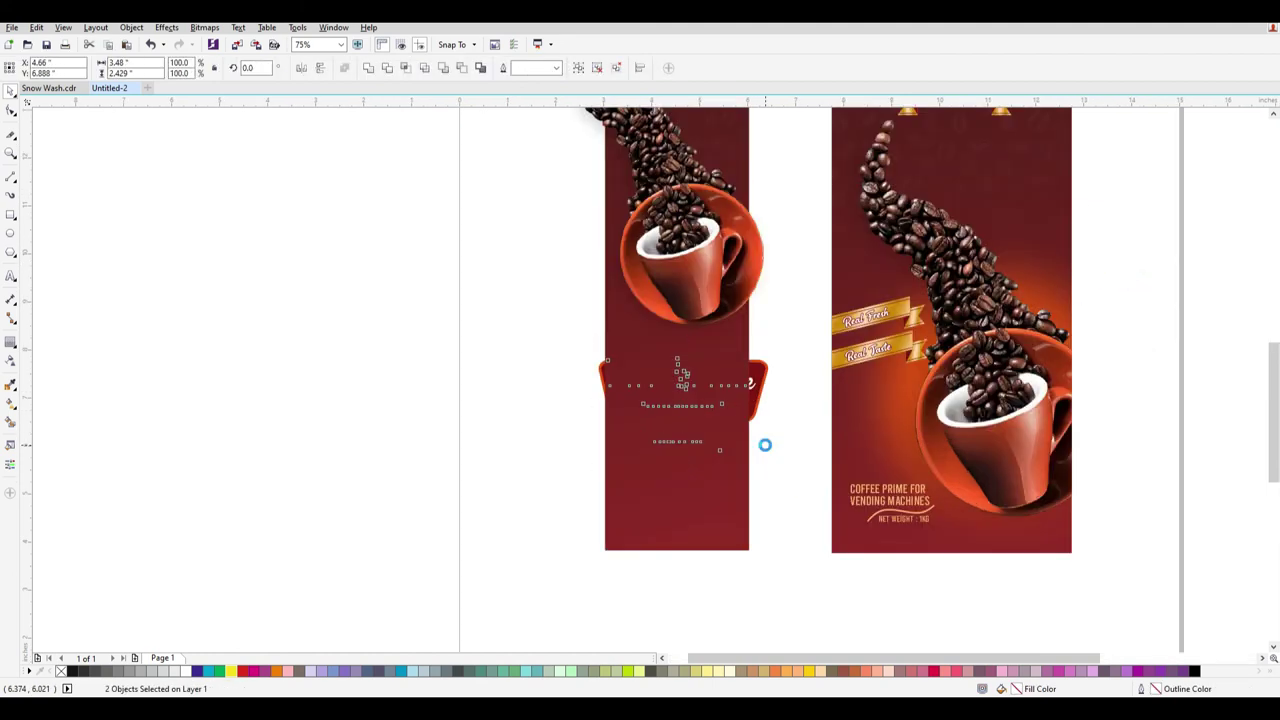
pyautogui.moveTo(771, 467); pyautogui.dragTo(726, 431)
pyautogui.moveTo(686, 387); pyautogui.dragTo(704, 382)
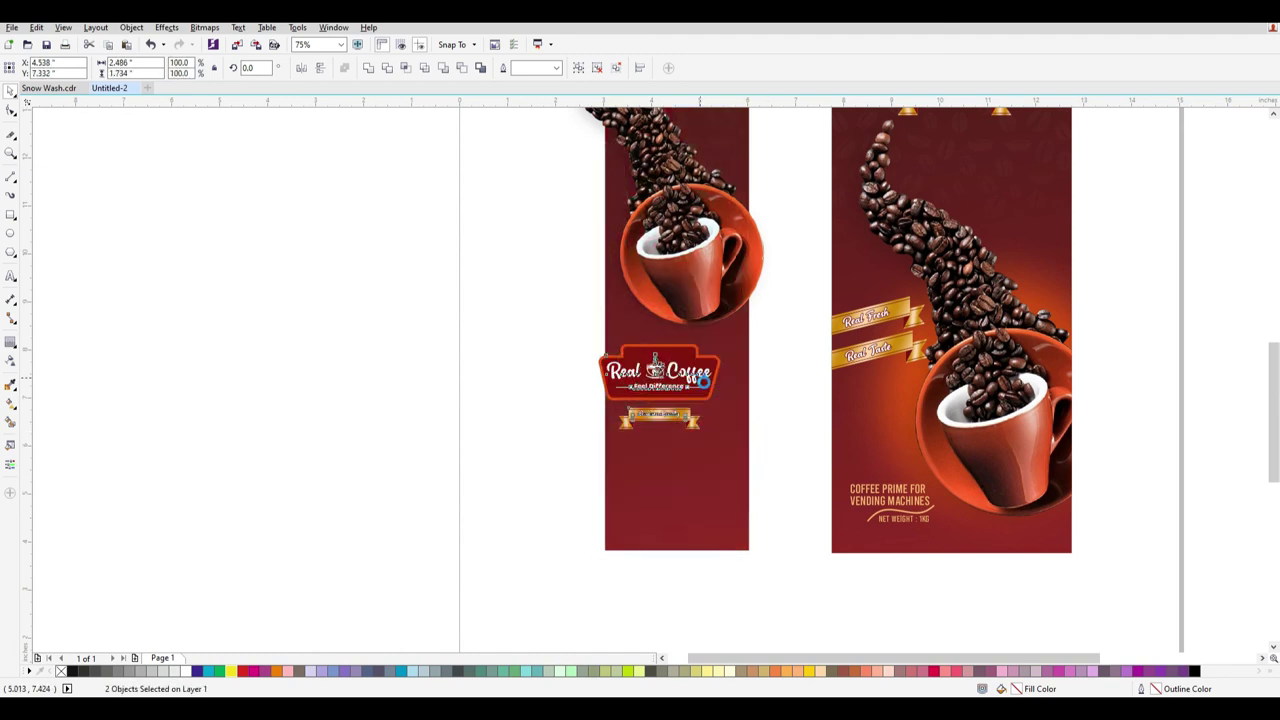
# Shrink the logo and ribbon further and center them below the cup within the narrow panel's edges.
pyautogui.moveTo(738, 424); pyautogui.dragTo(717, 410)
pyautogui.moveTo(691, 364); pyautogui.dragTo(705, 374)
pyautogui.click(721, 481)
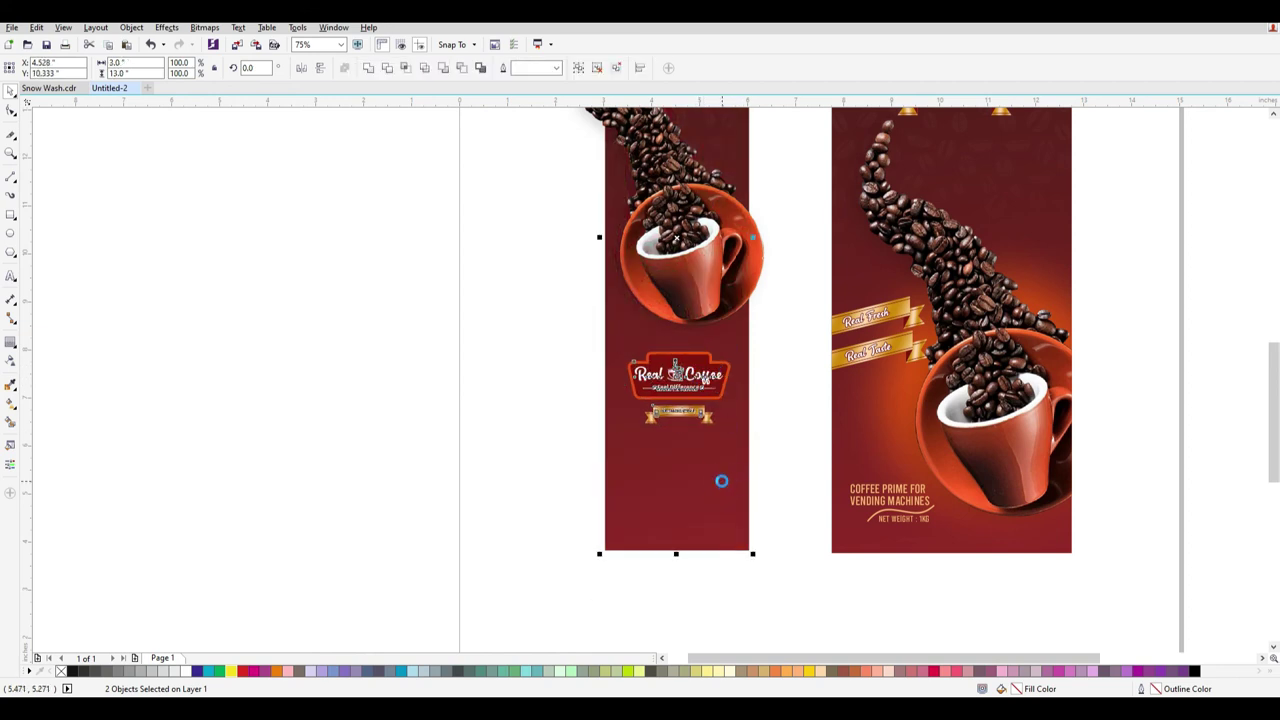
pyautogui.click(791, 480)
pyautogui.scroll(-2, 855, 496)
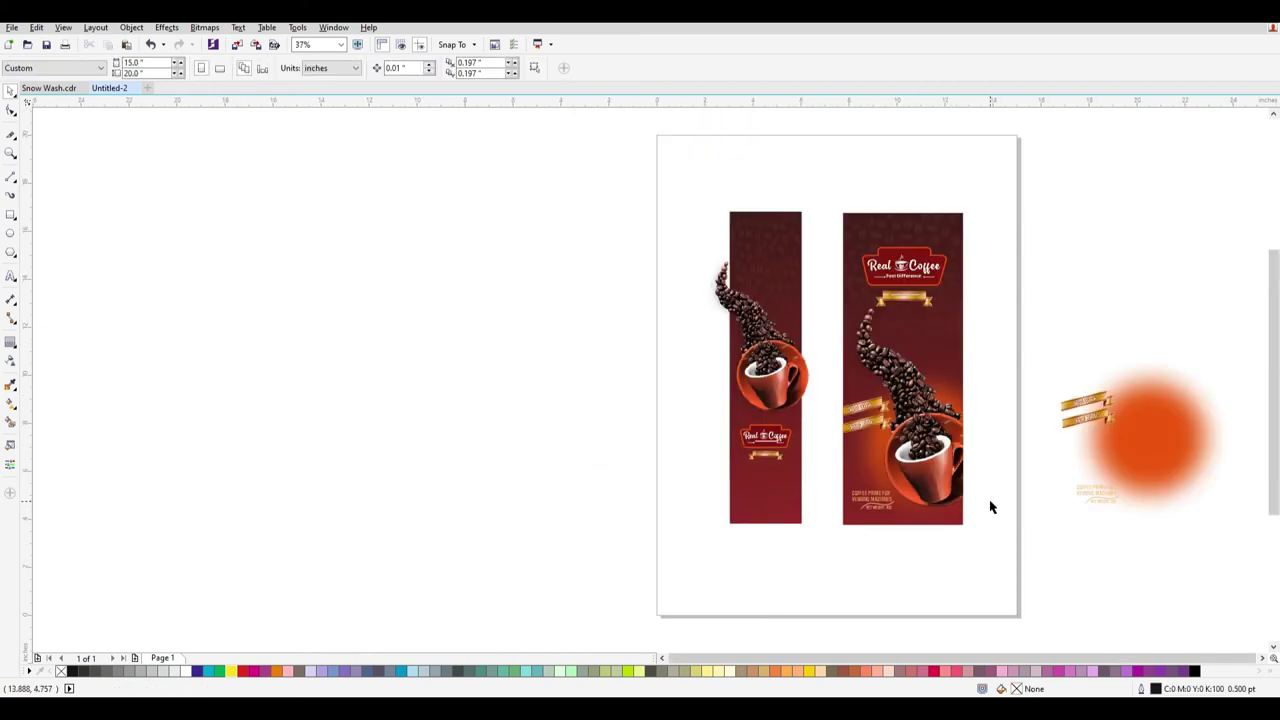
# Move the spare Real Fresh and Real Taste ribbons onto the narrow panel, below its logo.
pyautogui.moveTo(1125, 565); pyautogui.dragTo(1023, 447)
pyautogui.moveTo(1027, 352); pyautogui.dragTo(765, 502)
pyautogui.scroll(2, 820, 515)
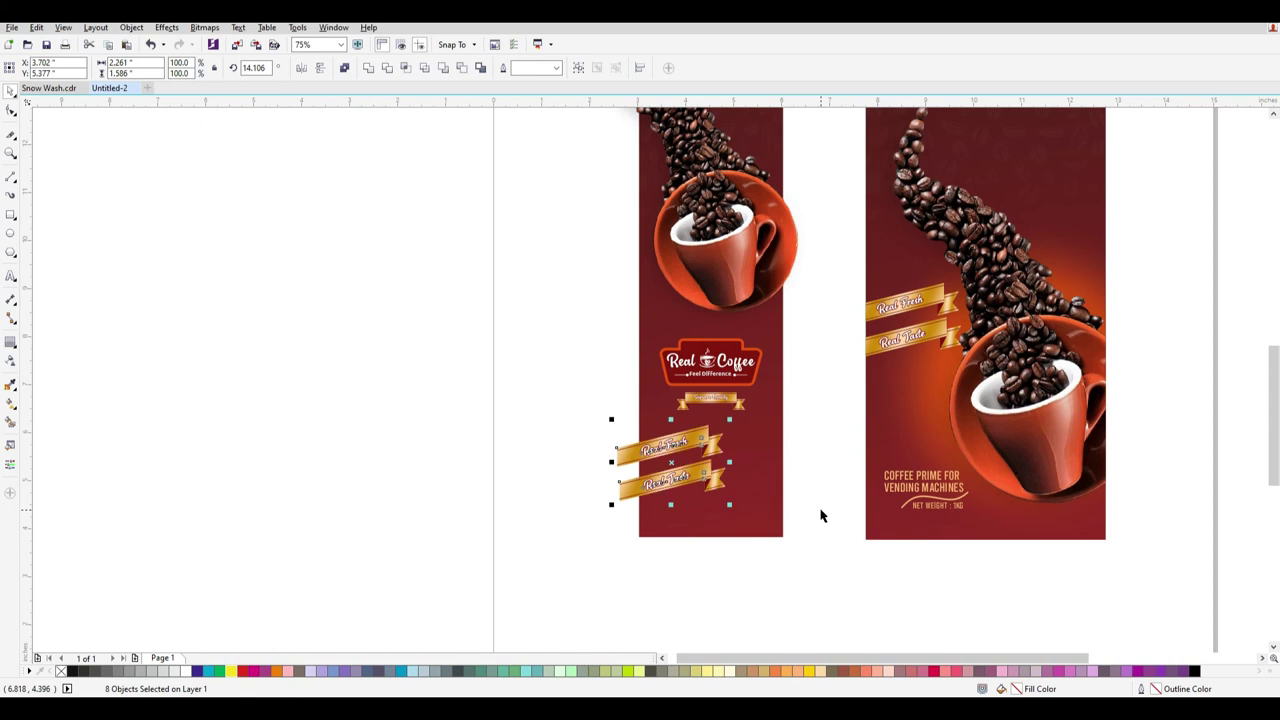
pyautogui.moveTo(686, 475)
pyautogui.mouseDown()
pyautogui.moveTo(709, 473)
pyautogui.moveTo(690, 480)
pyautogui.mouseUp()
pyautogui.scroll(-2, 714, 480)
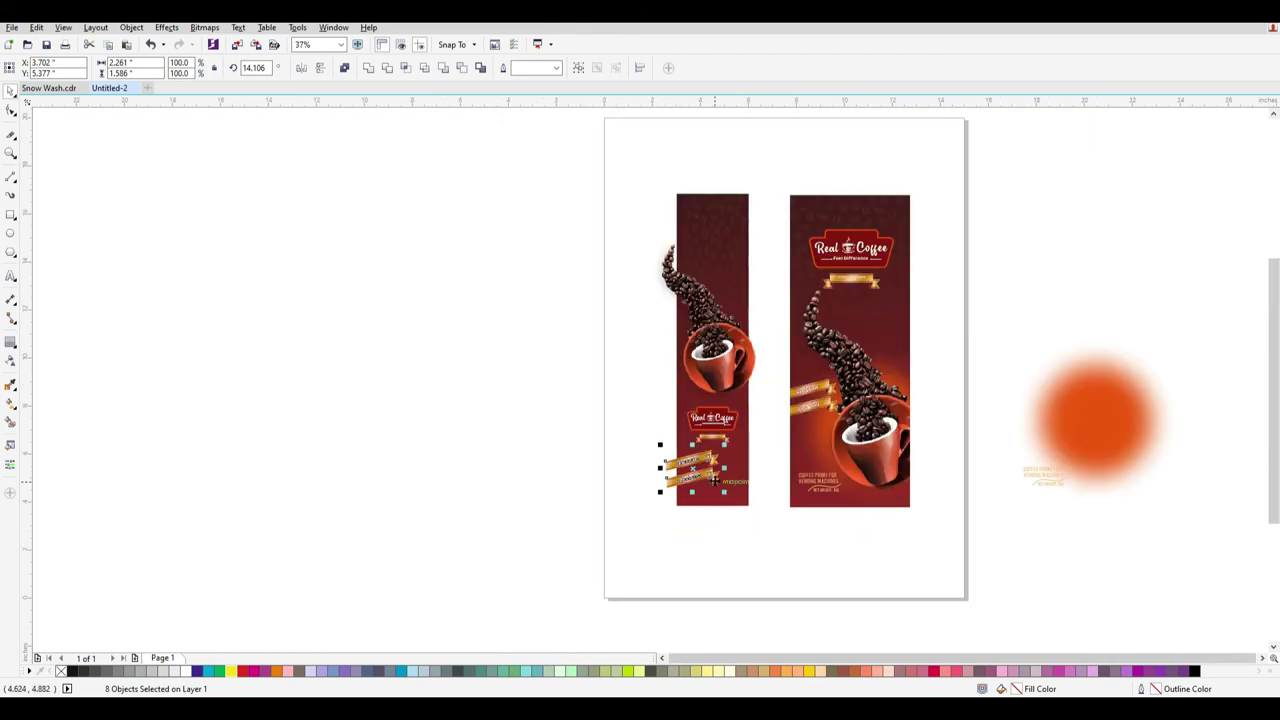
# Move the narrow panel's logo above the cup, then lower the cup and beans image and center it horizontally on the panel.
pyautogui.moveTo(637, 390); pyautogui.dragTo(713, 266)
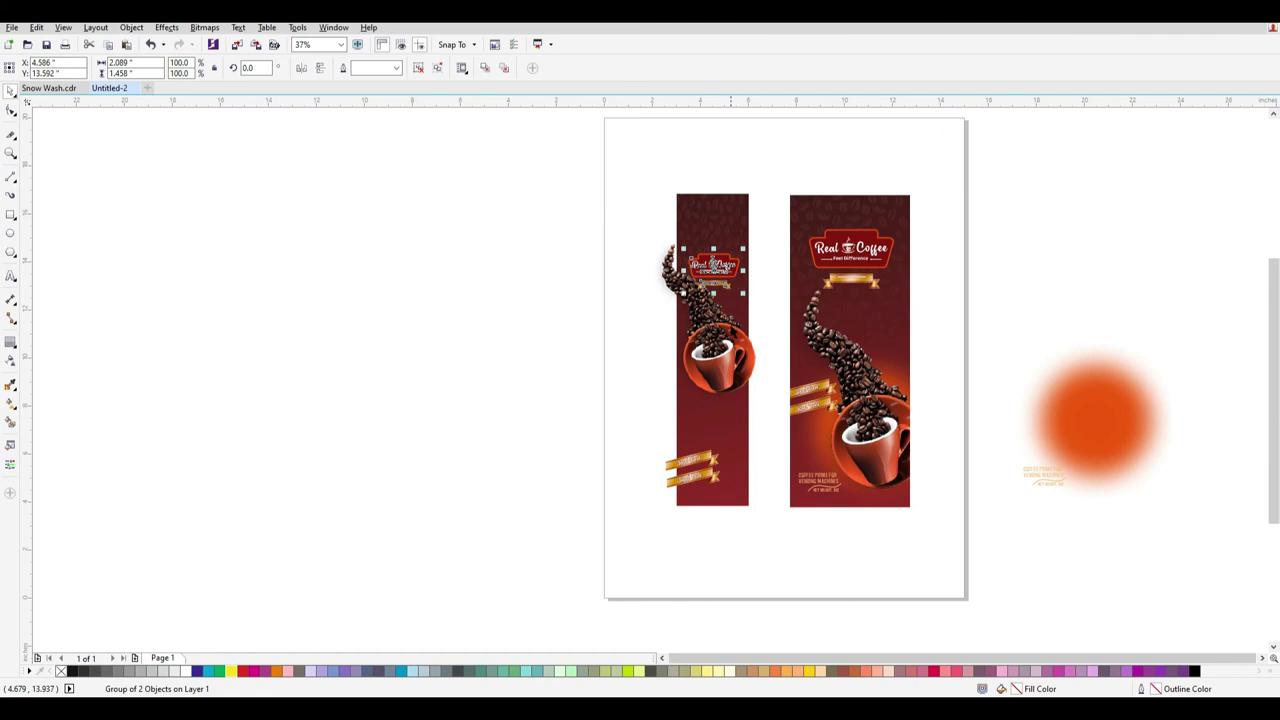
pyautogui.moveTo(716, 366); pyautogui.dragTo(720, 405)
pyautogui.keyDown('shift'); pyautogui.click(723, 223); pyautogui.keyUp('shift')
pyautogui.press('c')
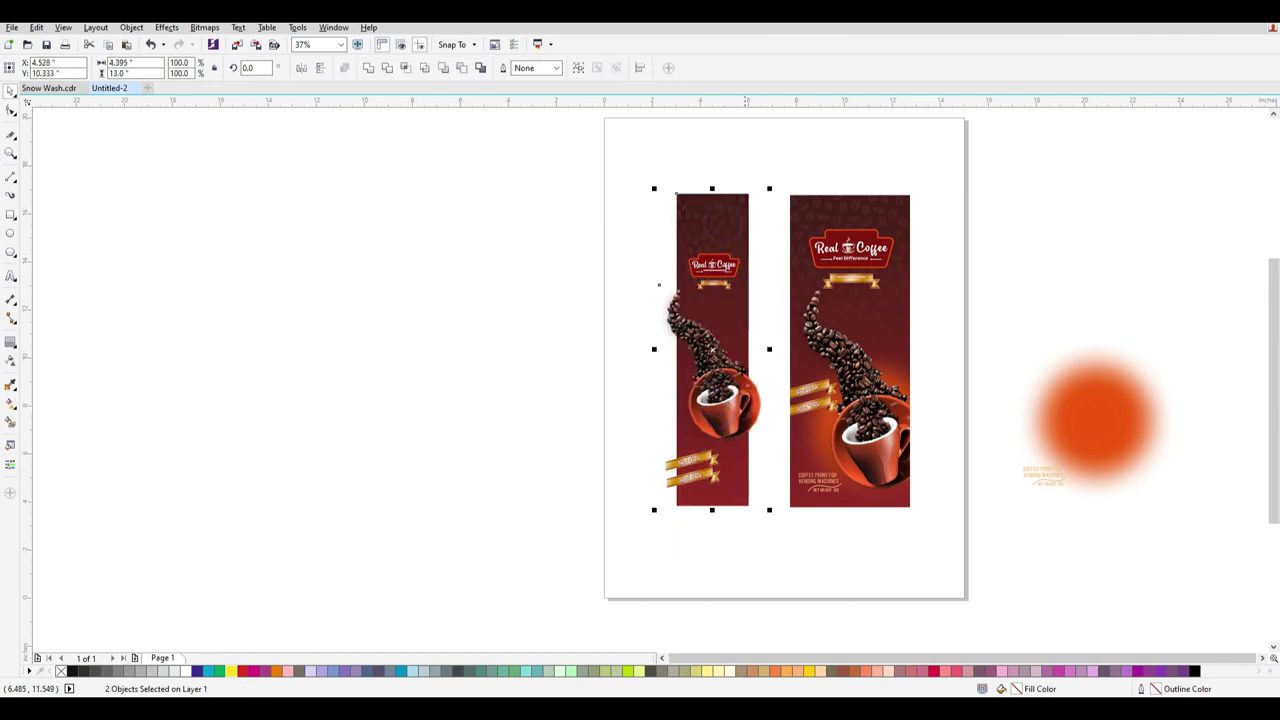
pyautogui.click(603, 342)
# Lower the small logo and its ribbon to just above the beans and center them horizontally on the narrow panel.
pyautogui.moveTo(630, 205); pyautogui.dragTo(774, 314)
pyautogui.moveTo(718, 264); pyautogui.dragTo(719, 294)
pyautogui.keyDown('shift'); pyautogui.click(738, 229); pyautogui.keyUp('shift')
pyautogui.press('c')
pyautogui.click(608, 281)
# Raise the Real Fresh and Real Taste ribbons so they overlap the lower part of the cup on the narrow panel.
pyautogui.moveTo(608, 426); pyautogui.dragTo(757, 506)
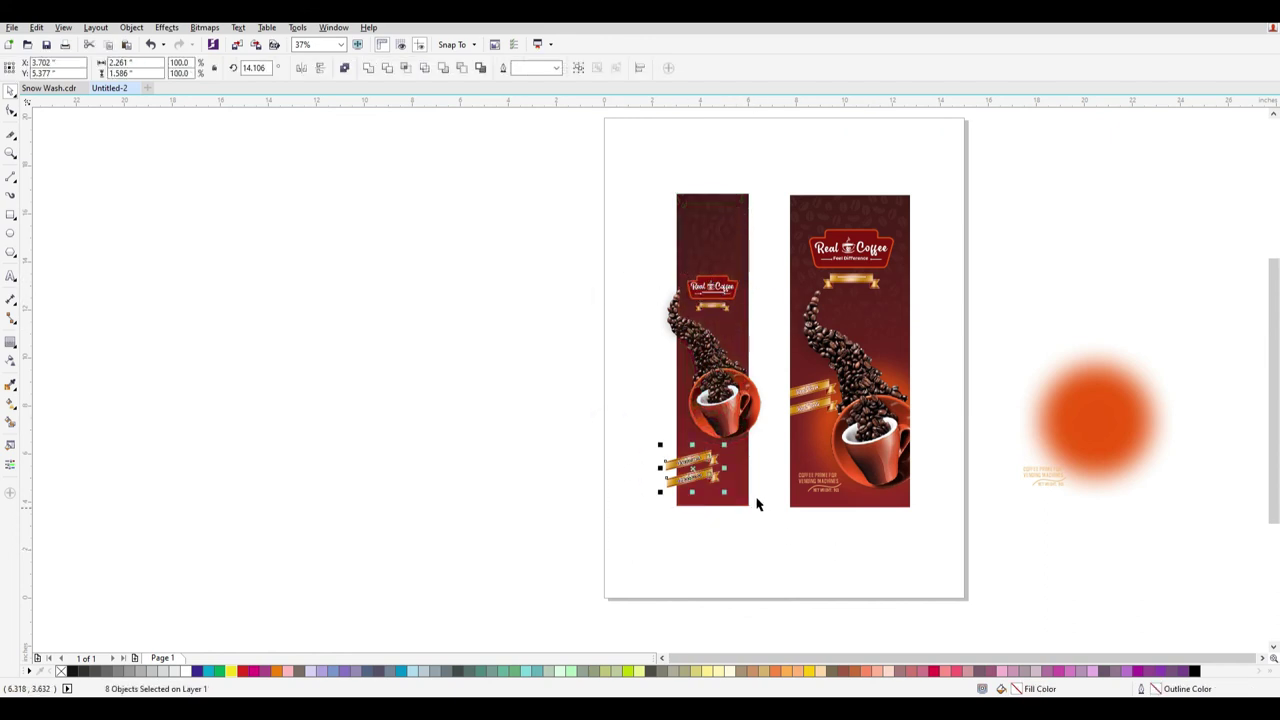
pyautogui.scroll(1, 748, 494)
pyautogui.moveTo(672, 458); pyautogui.dragTo(670, 392)
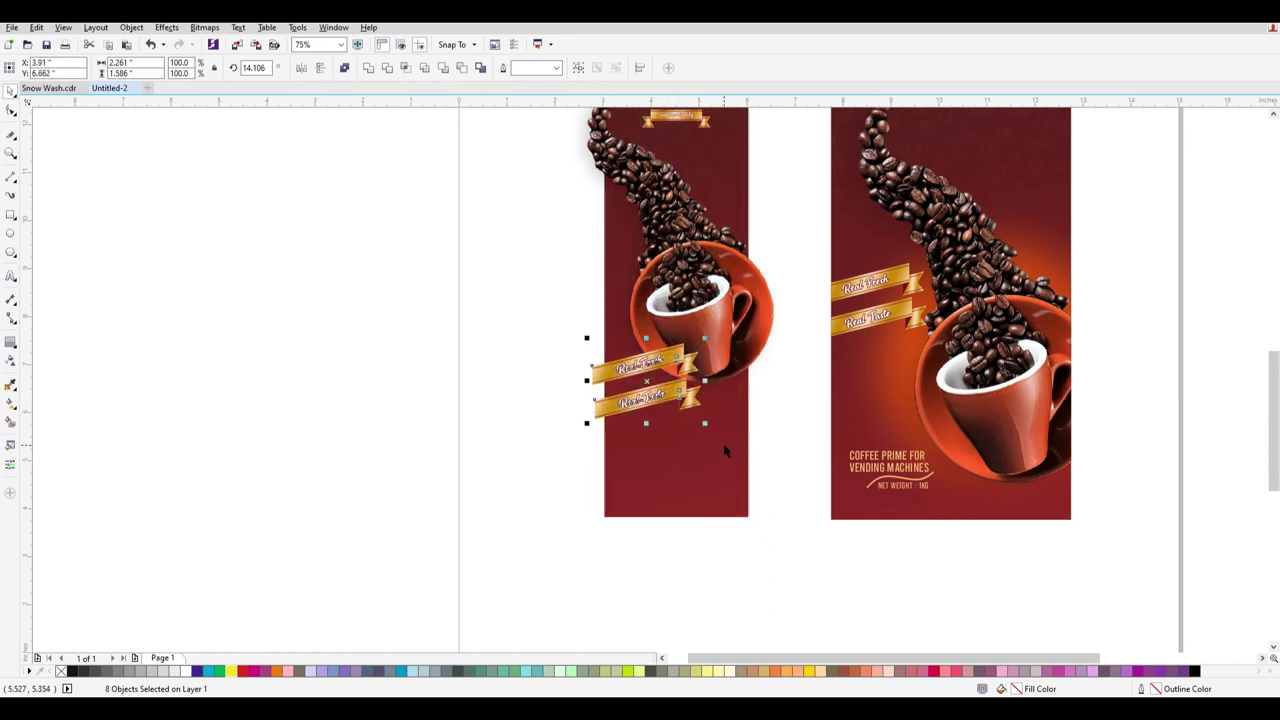
pyautogui.scroll(-4, 777, 489)
# Move the spare vending-machine and net-weight text near the narrow panel's base, group it, and center it horizontally on the panel.
pyautogui.moveTo(1069, 531); pyautogui.dragTo(755, 484)
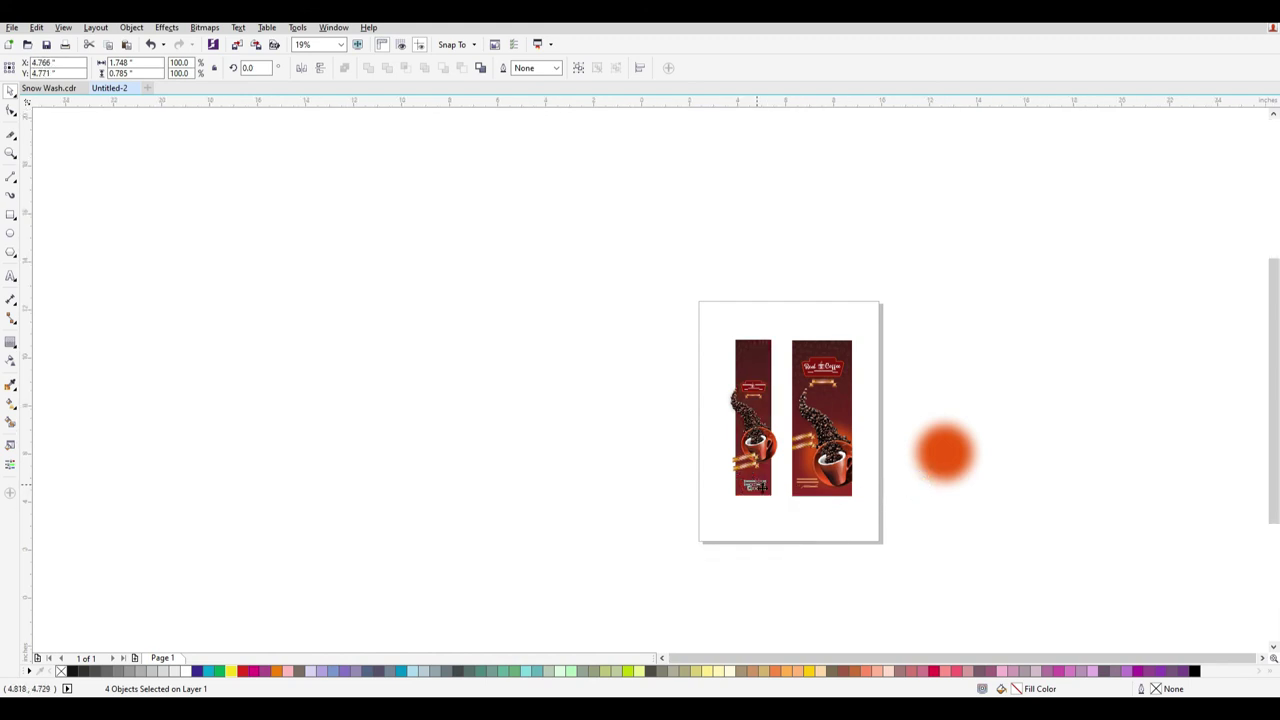
pyautogui.scroll(4, 758, 485)
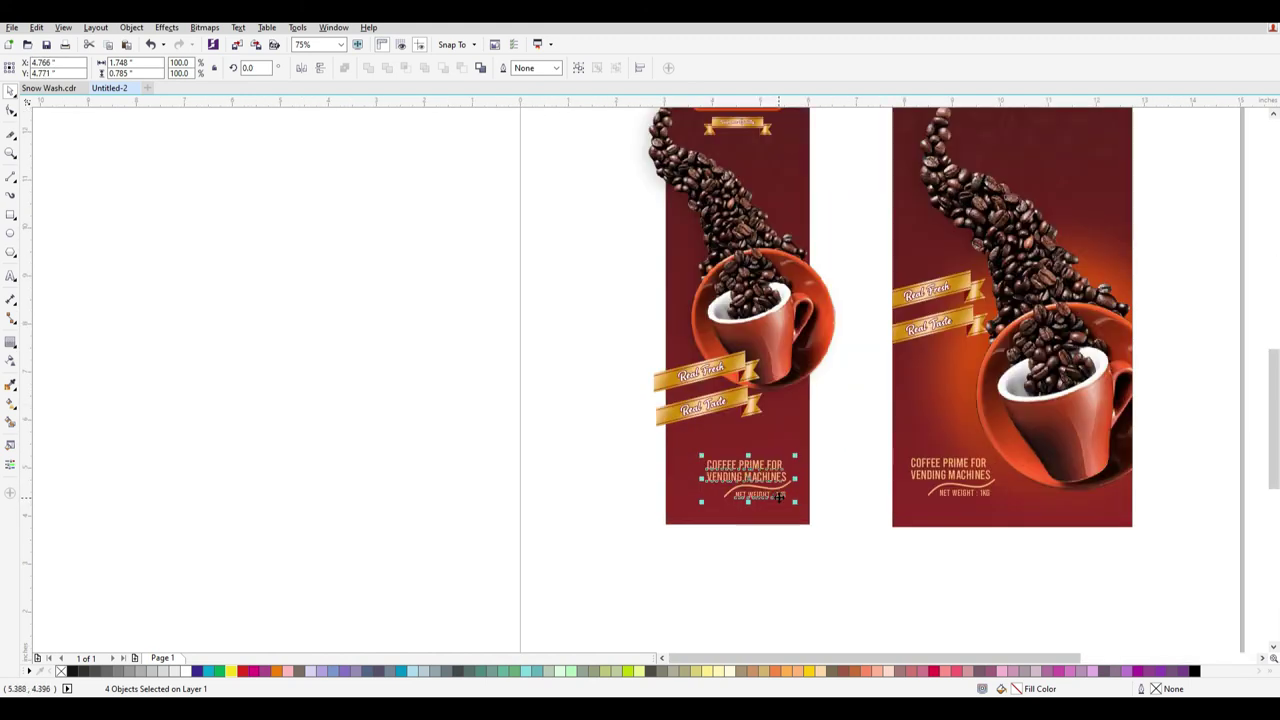
pyautogui.hotkey('ctrl', 'g')
pyautogui.keyDown('shift'); pyautogui.click(769, 439); pyautogui.keyUp('shift')
pyautogui.press('c')
pyautogui.moveTo(822, 554); pyautogui.dragTo(535, 428)
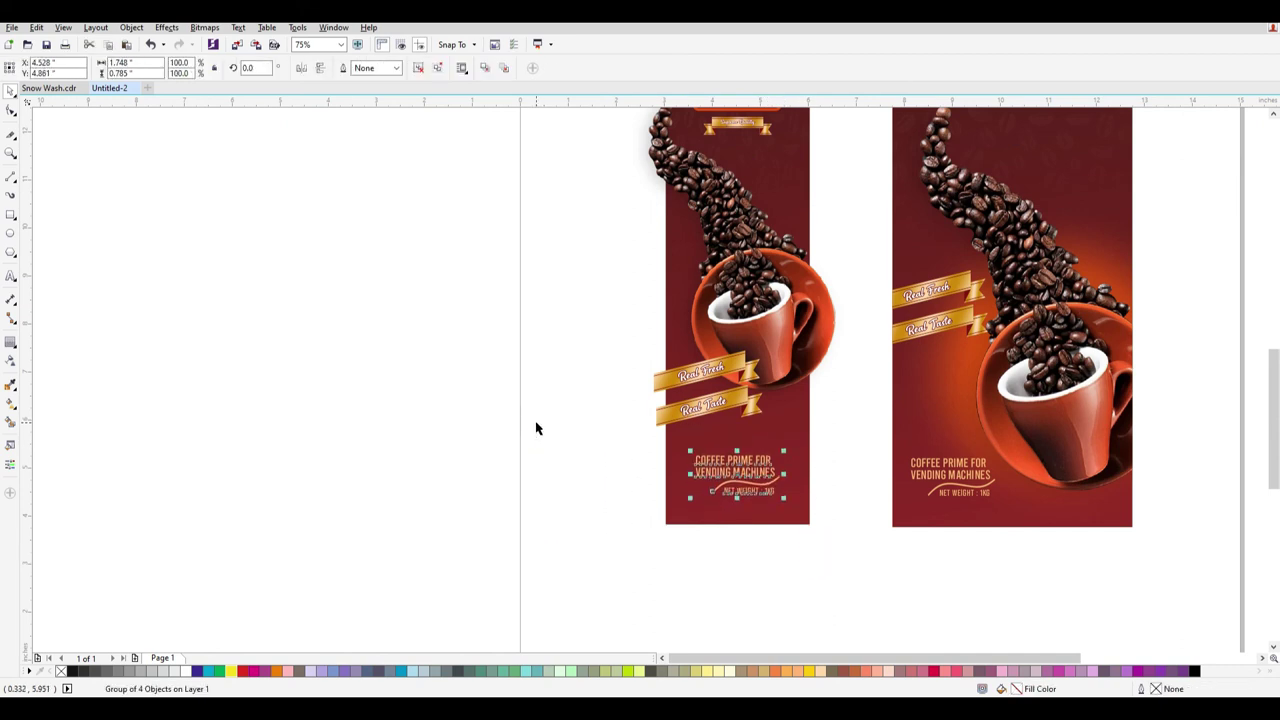
# Move the blurred orange glow onto the narrow panel and stack it directly behind the cup and beans image.
pyautogui.scroll(-5, 954, 536)
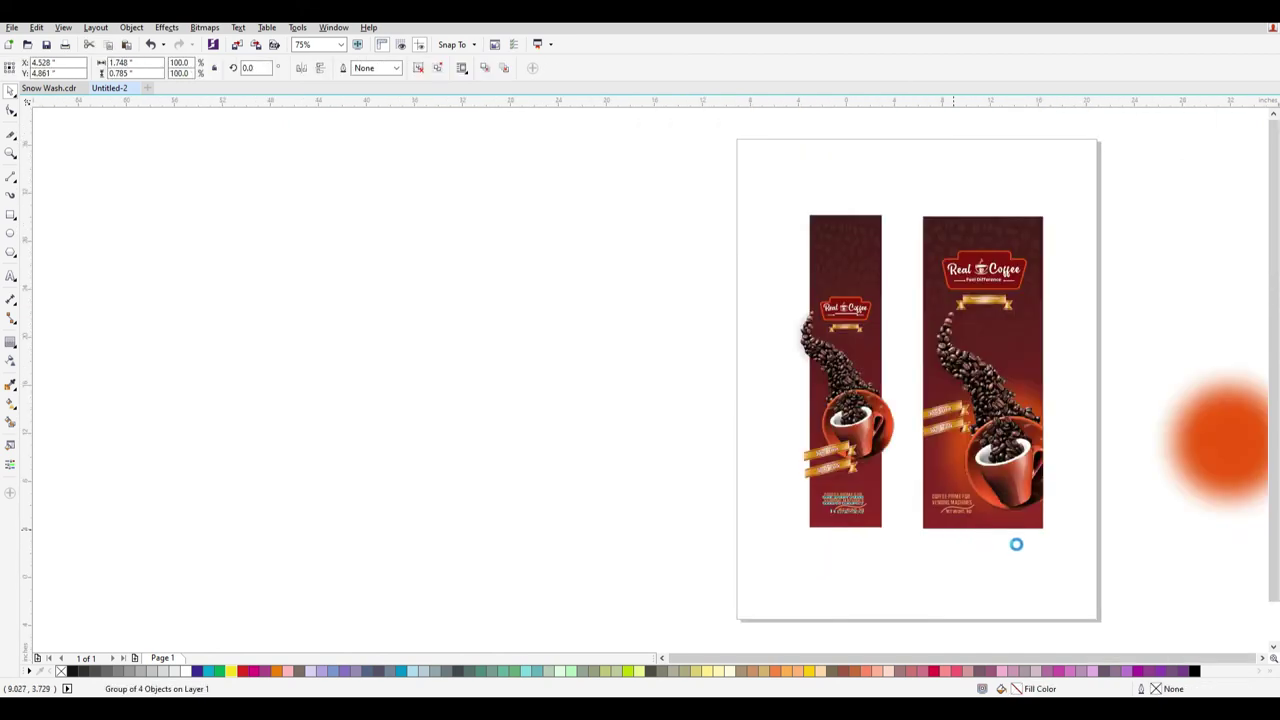
pyautogui.click(1114, 486)
pyautogui.moveTo(1000, 531); pyautogui.dragTo(924, 475)
pyautogui.scroll(5, 958, 533)
pyautogui.scroll(2, 956, 534)
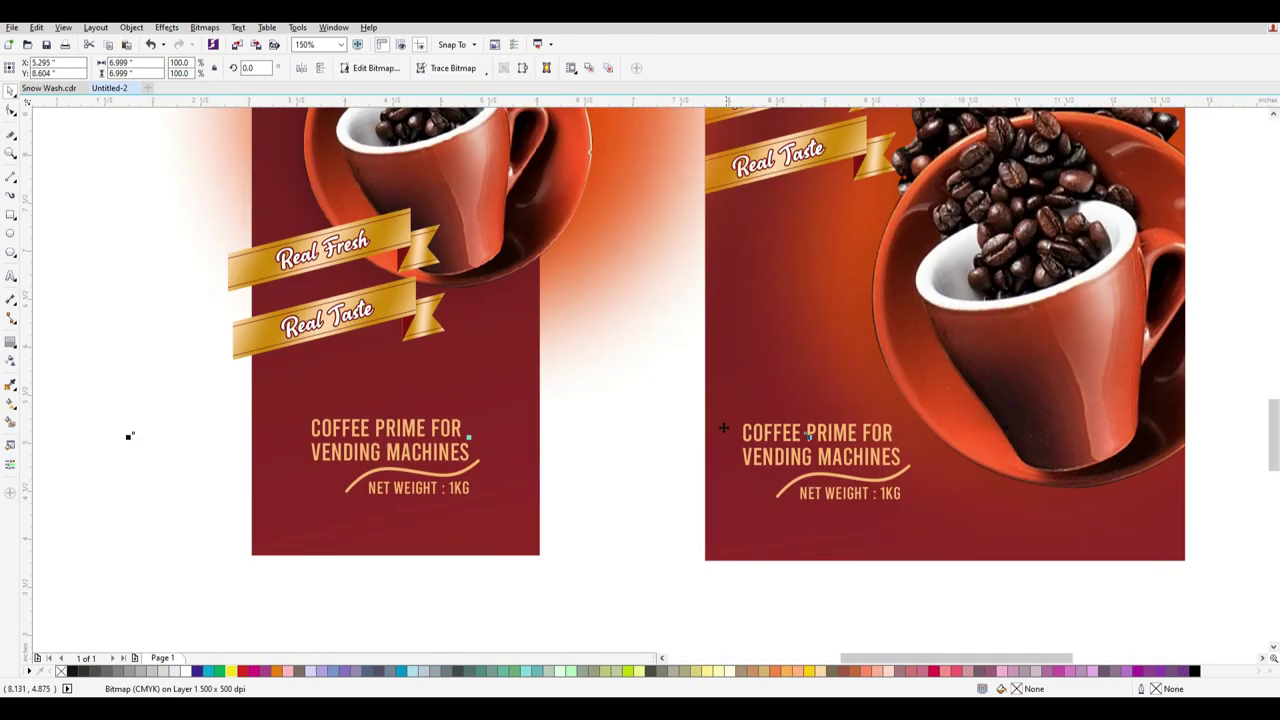
pyautogui.scroll(-2, 720, 428)
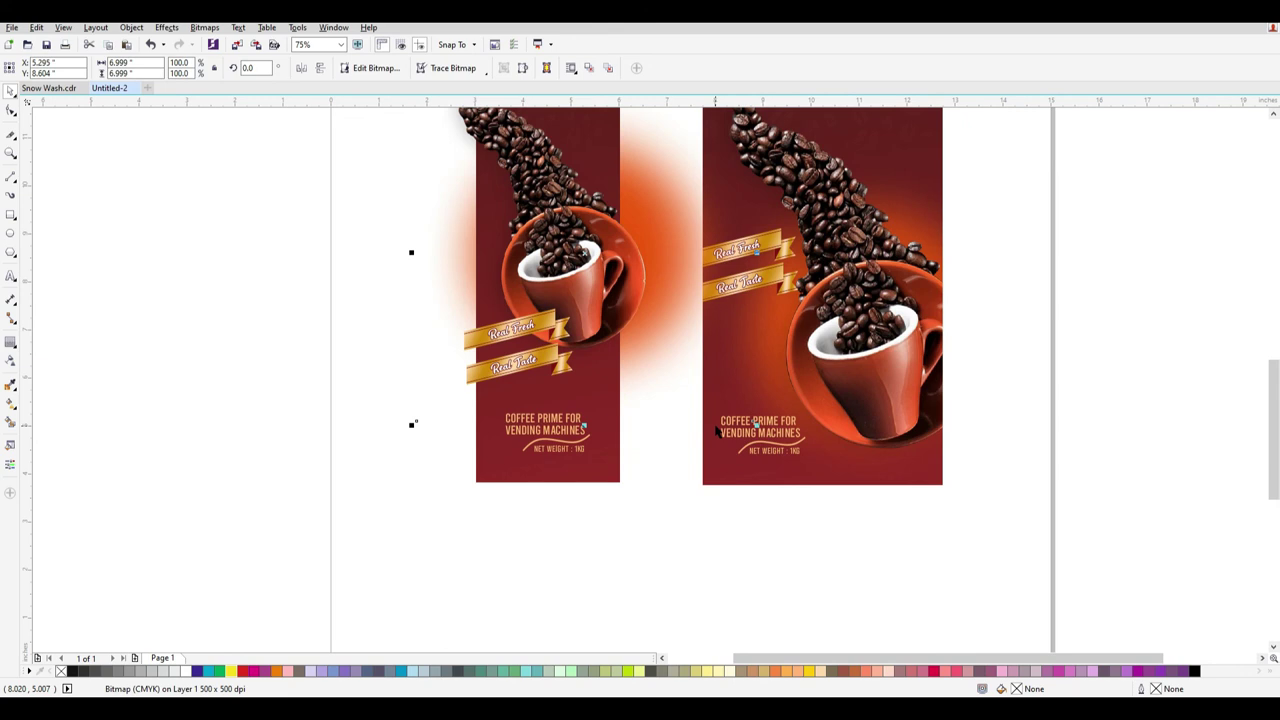
pyautogui.hotkey('ctrl', 'pageup')
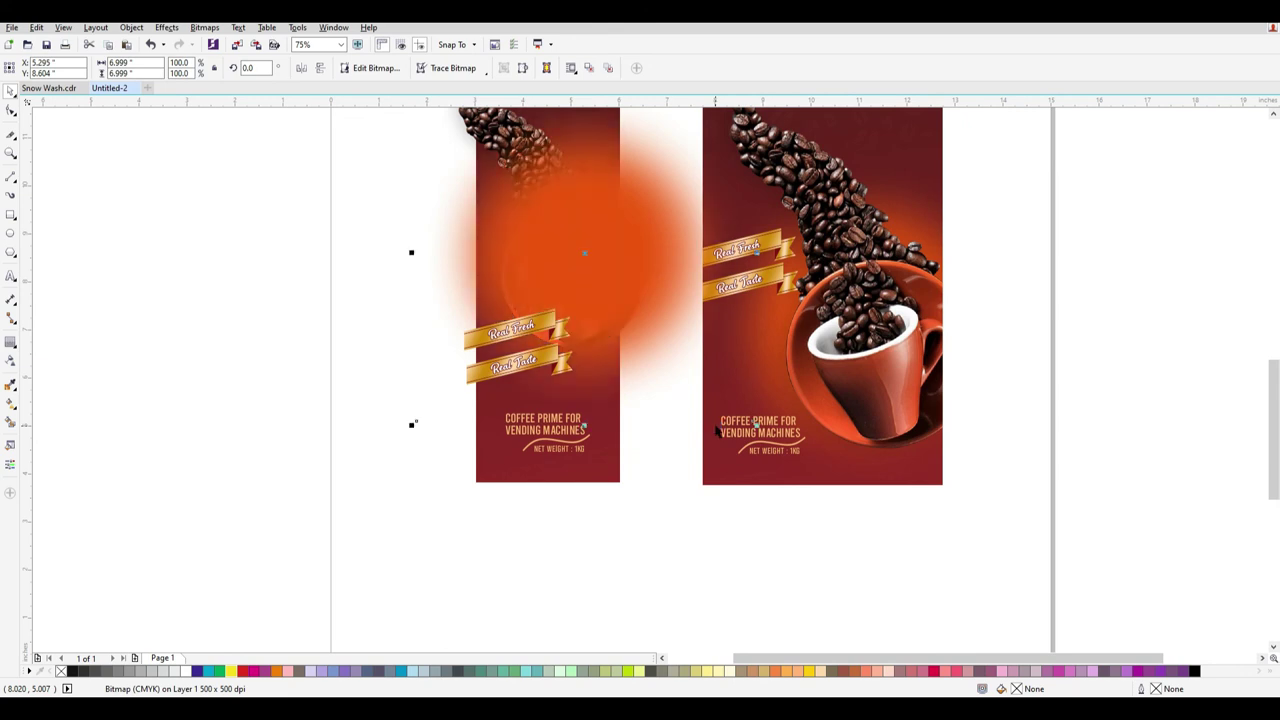
pyautogui.hotkey('ctrl', 'pagedown')
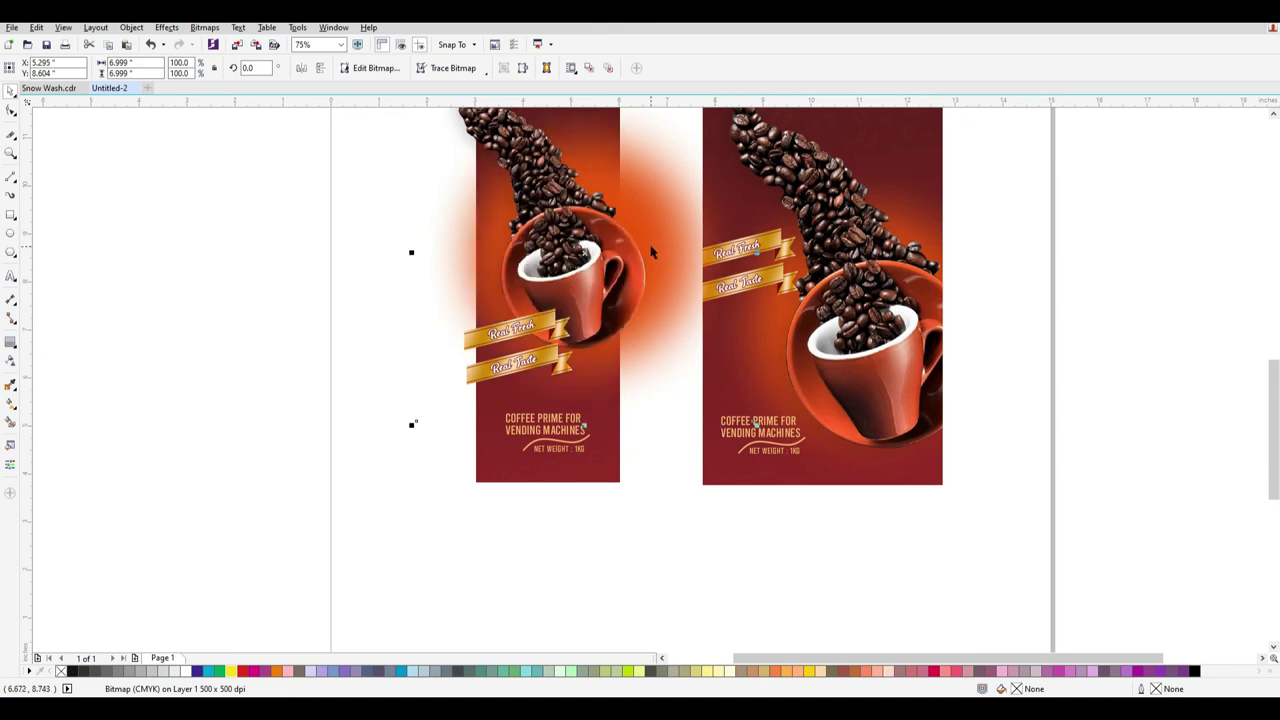
# Shift the orange glow slightly lower behind the cup, keeping the cup and beans image centered on the narrow panel.
pyautogui.moveTo(651, 251); pyautogui.dragTo(614, 279)
pyautogui.hotkey('ctrl', 'z')
pyautogui.moveTo(675, 254); pyautogui.dragTo(671, 280)
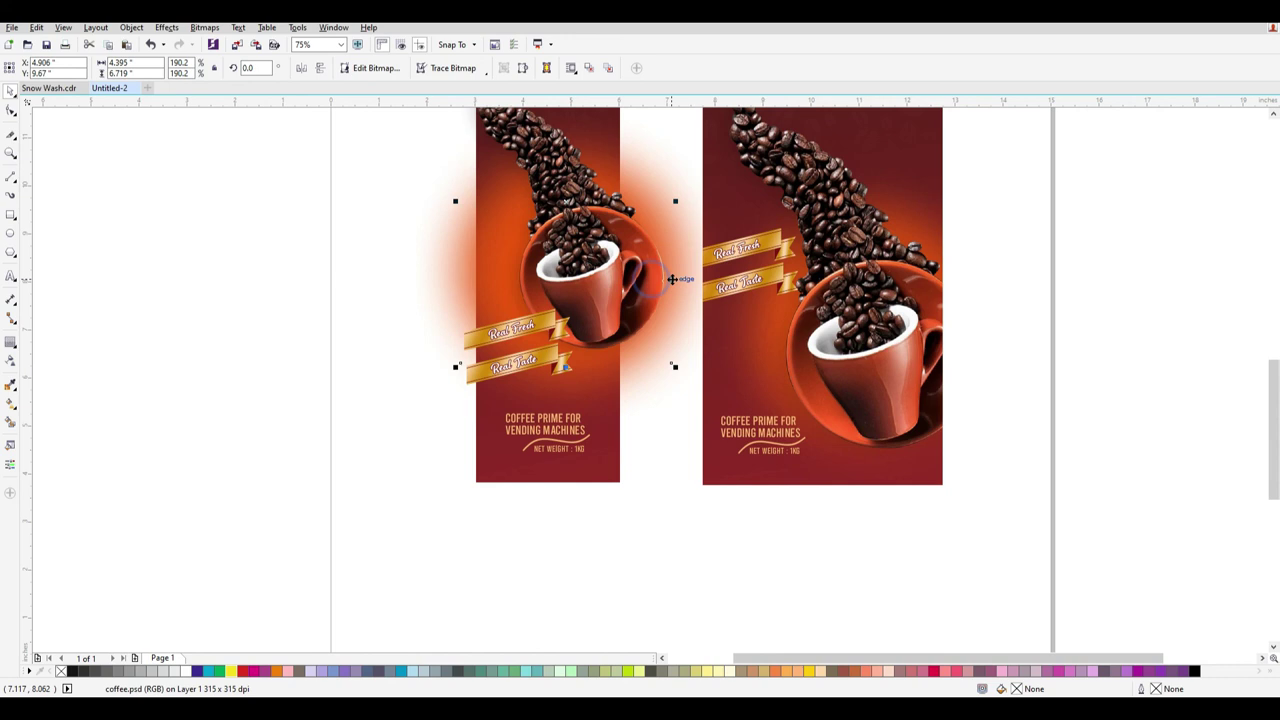
pyautogui.hotkey('ctrl', 'z')
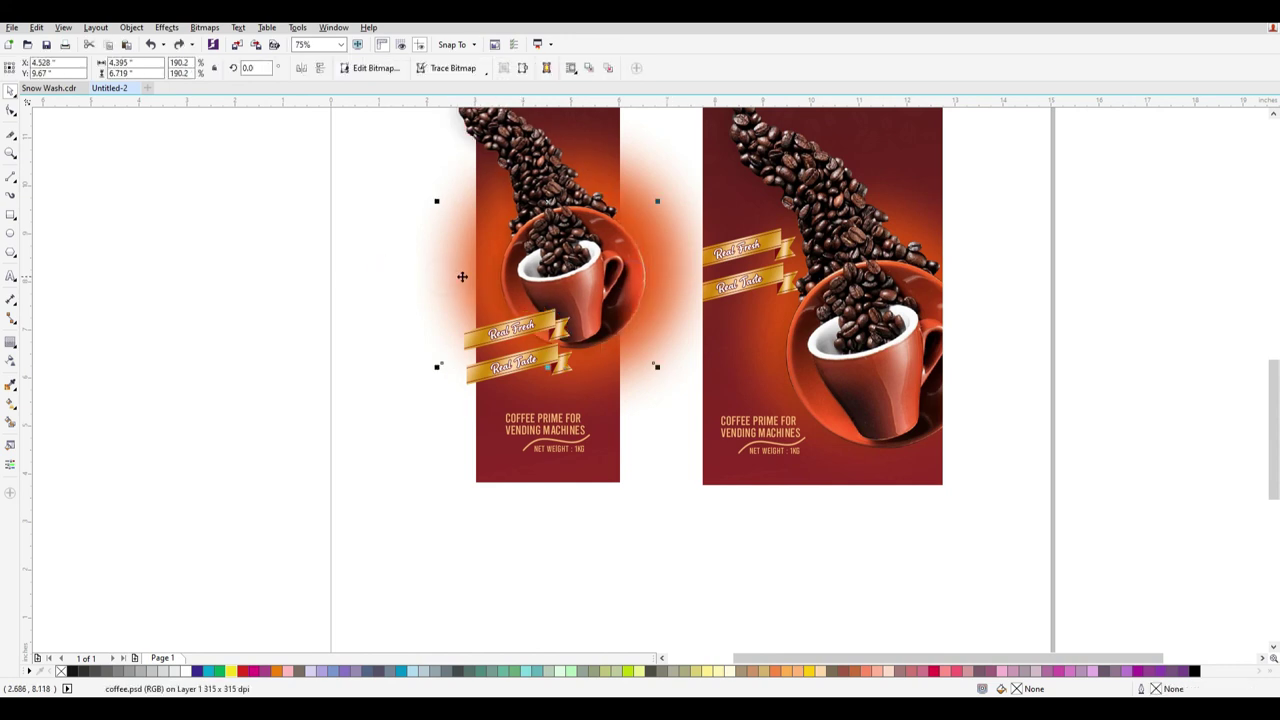
pyautogui.scroll(-2, 502, 294)
pyautogui.click(406, 251)
pyautogui.moveTo(426, 263); pyautogui.dragTo(535, 320)
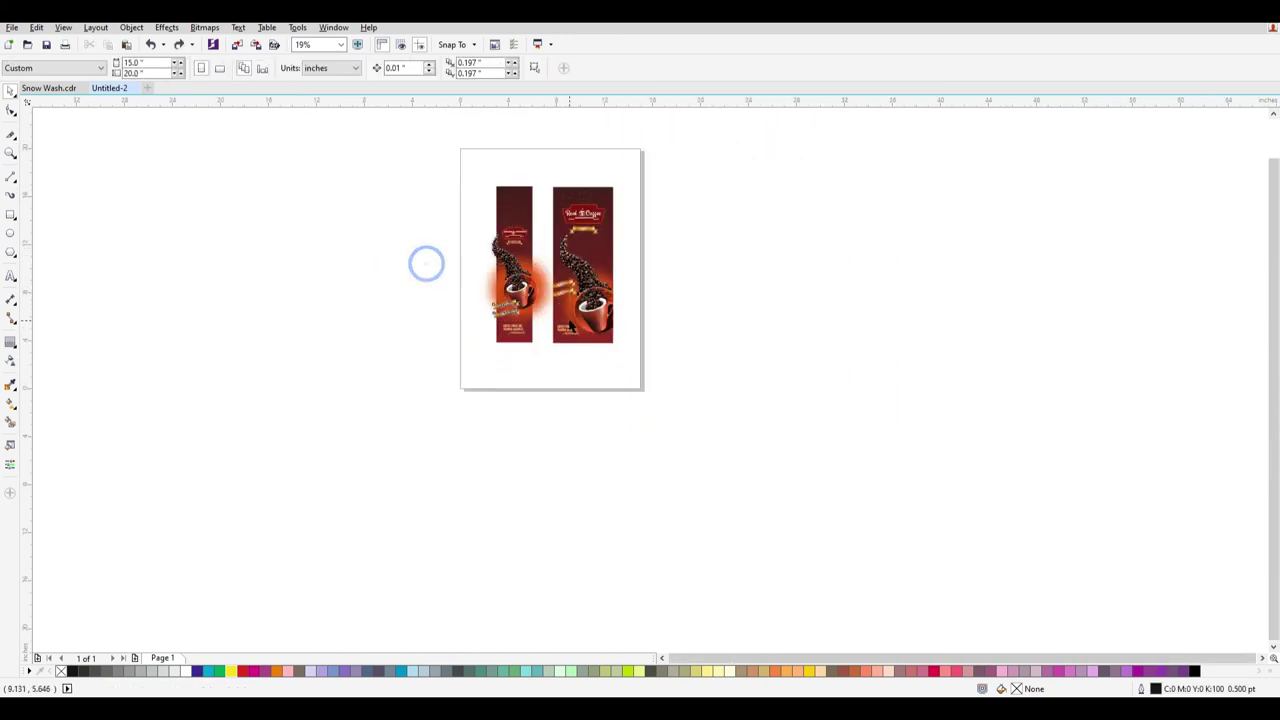
pyautogui.scroll(2, 534, 301)
pyautogui.click(556, 270)
pyautogui.click(550, 252)
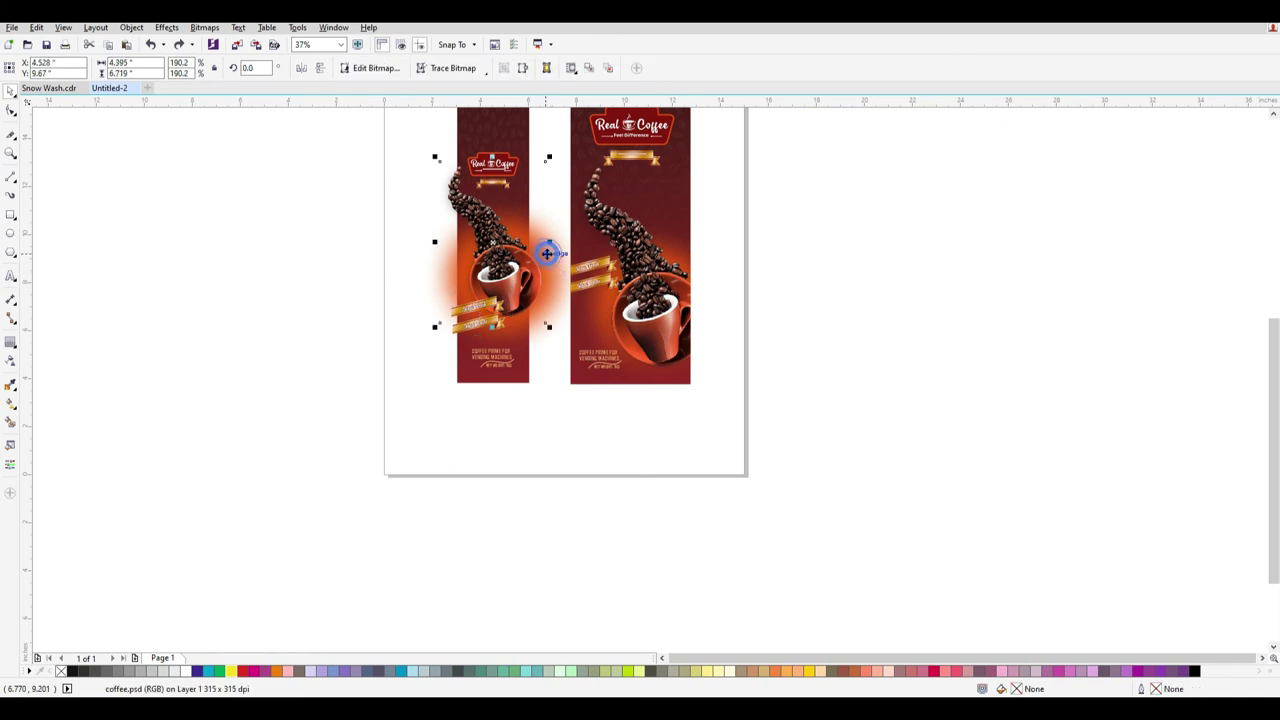
pyautogui.click(560, 268)
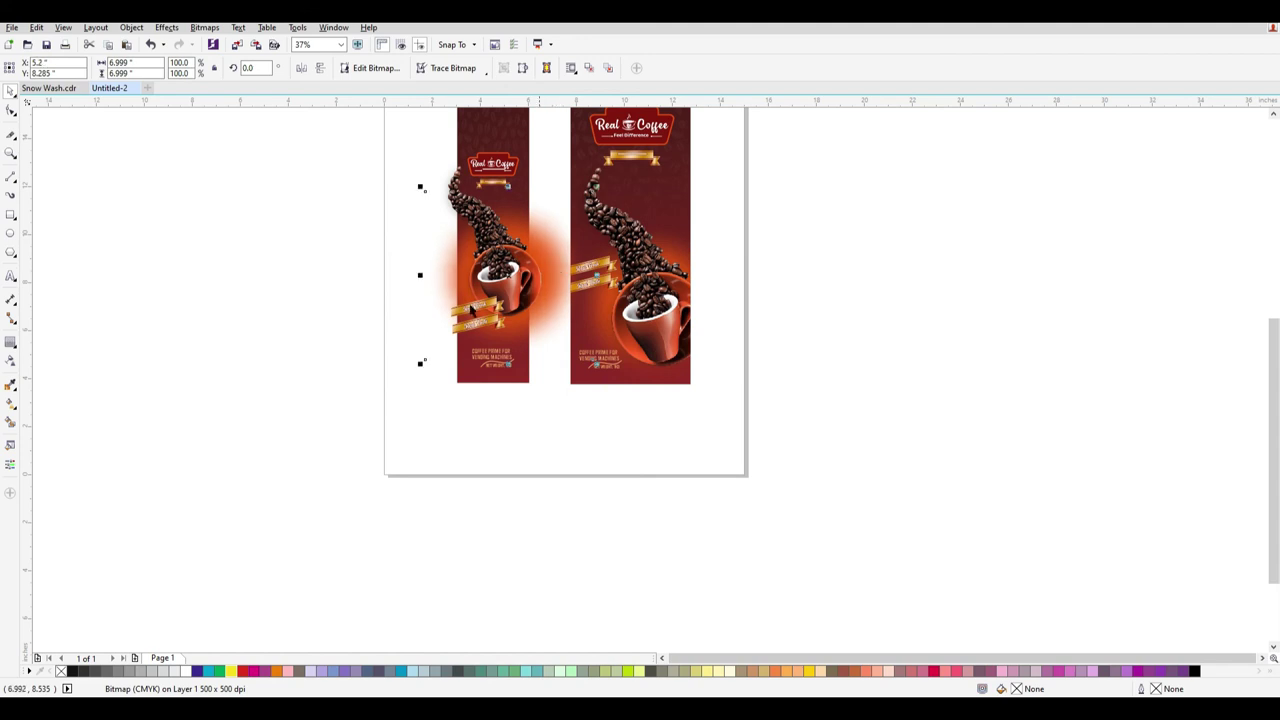
# Select the narrow panel's loose logo, cup, ribbons, text and orange glow together and cut them from the page.
pyautogui.moveTo(380, 121); pyautogui.dragTo(551, 394)
pyautogui.moveTo(513, 281); pyautogui.dragTo(425, 283)
pyautogui.hotkey('ctrl', 'z')
pyautogui.keyDown('shift'); pyautogui.click(558, 283); pyautogui.keyUp('shift')
pyautogui.moveTo(552, 268); pyautogui.dragTo(437, 270)
pyautogui.hotkey('ctrl', 'z')
pyautogui.press('Delete')
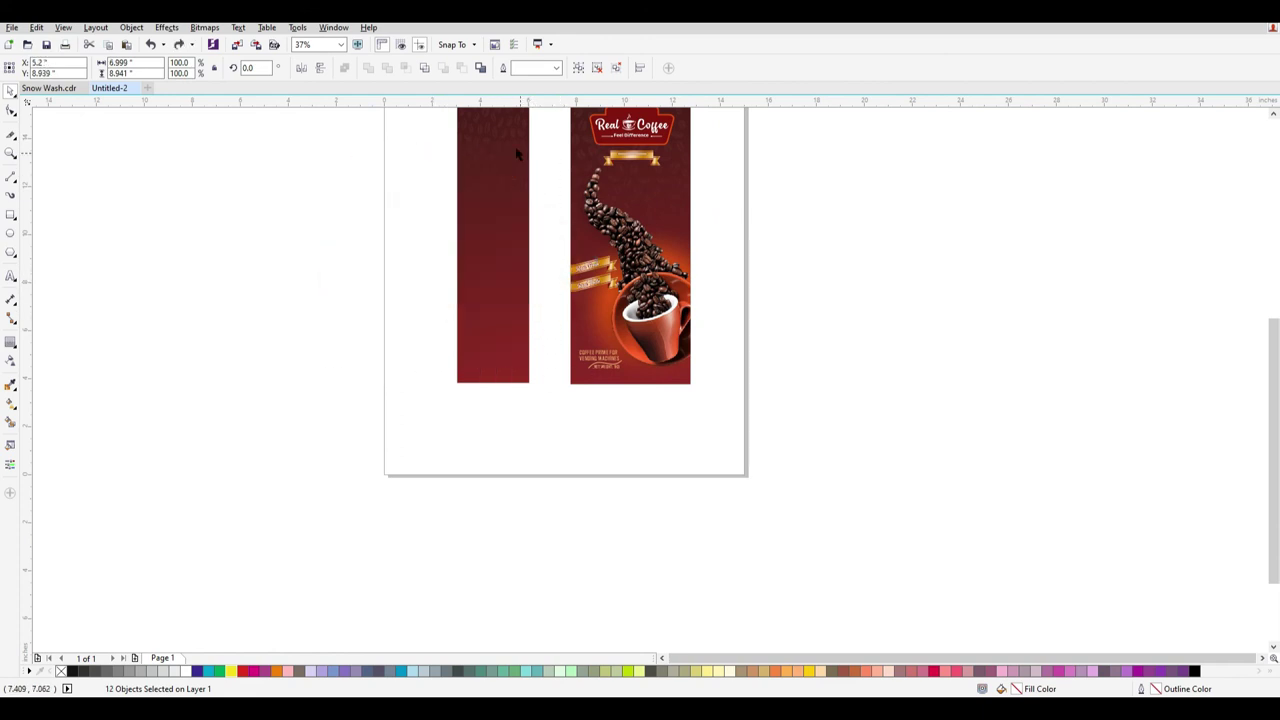
# Paste the cut artwork inside the narrow panel's PowerClip and finish editing so it is clipped to the panel.
pyautogui.click(491, 124)
pyautogui.rightClick(493, 127)
pyautogui.click(545, 184)
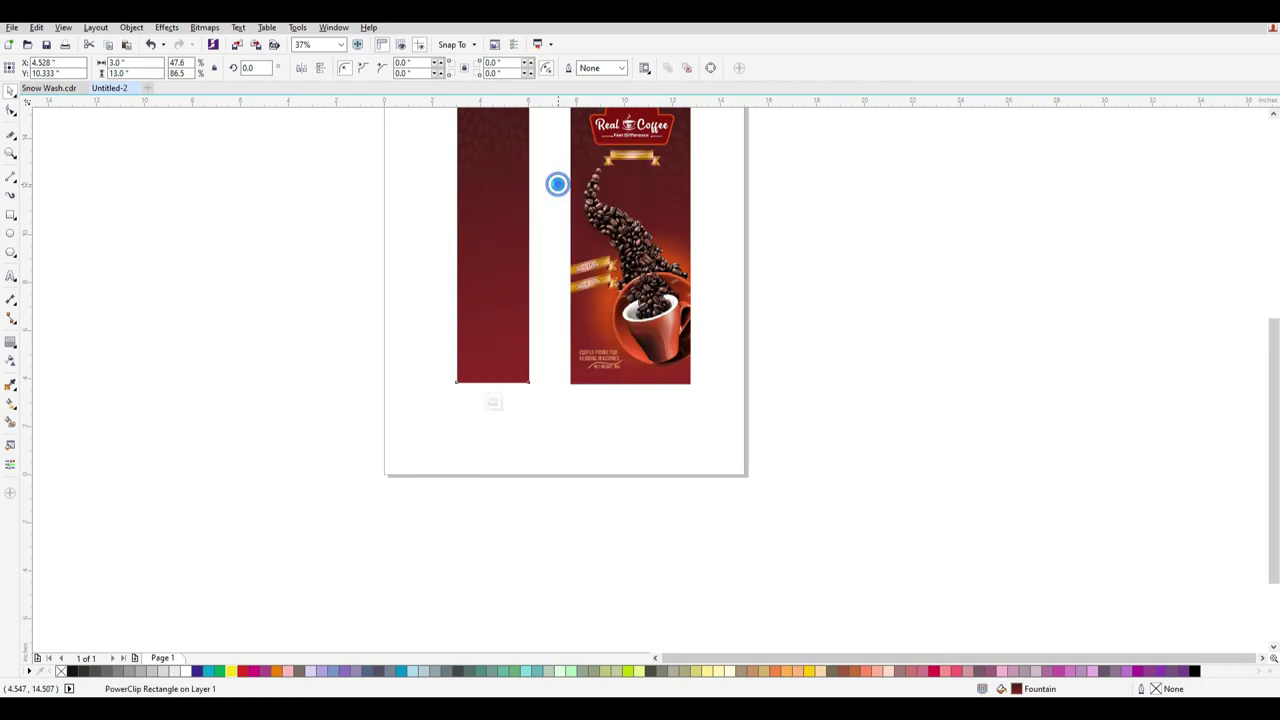
pyautogui.hotkey('ctrl', 'v')
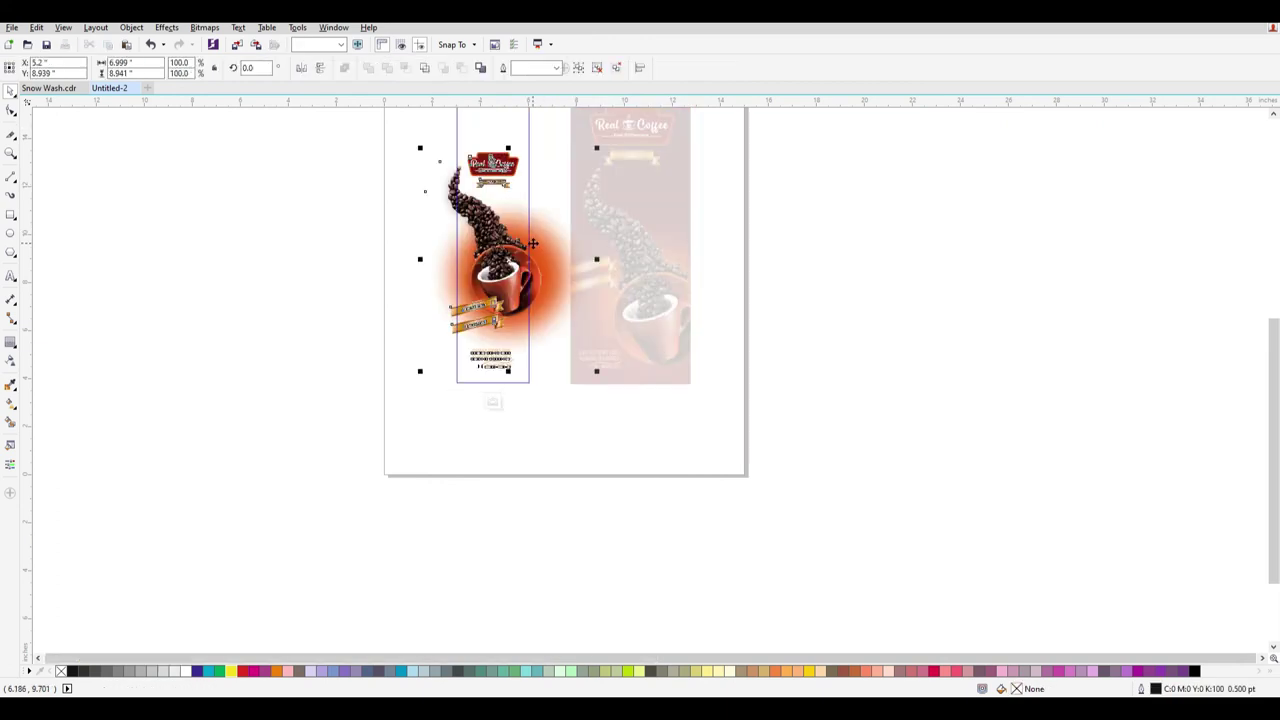
pyautogui.rightClick(488, 228)
pyautogui.click(555, 269)
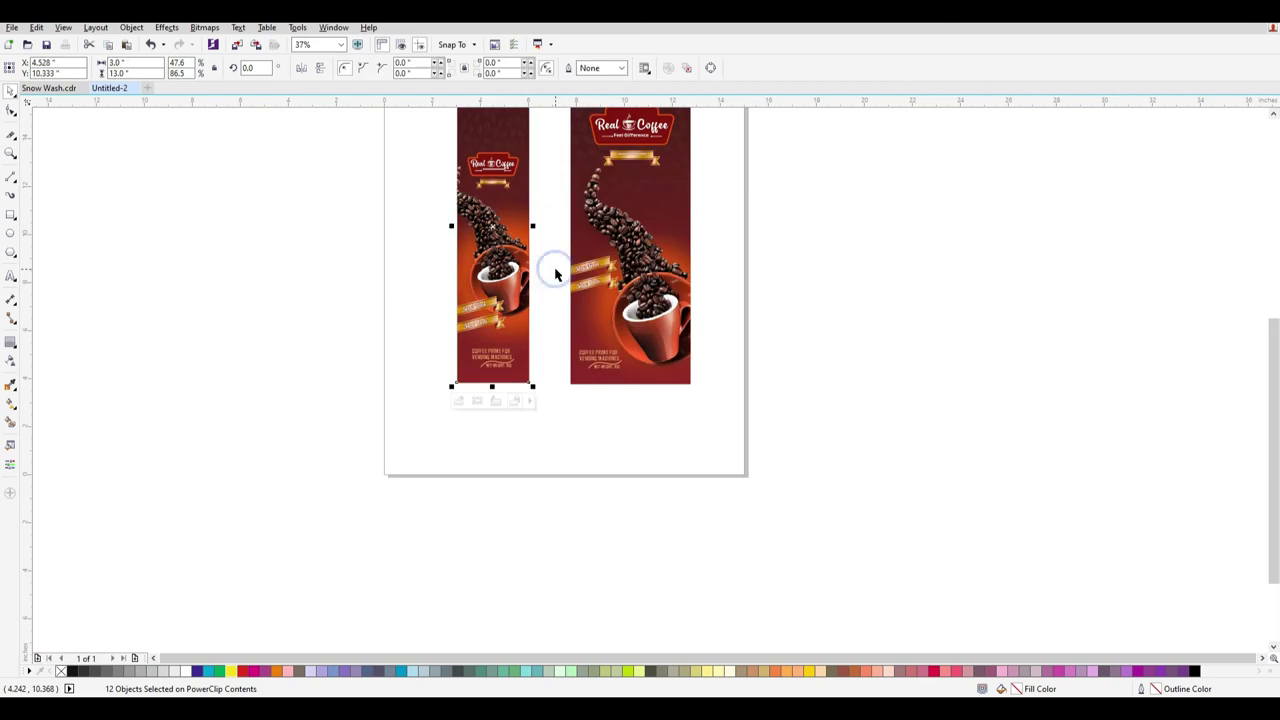
# Move the clipped narrow panel up against the front panel's side edge.
pyautogui.click(853, 343)
pyautogui.scroll(-1, 692, 326)
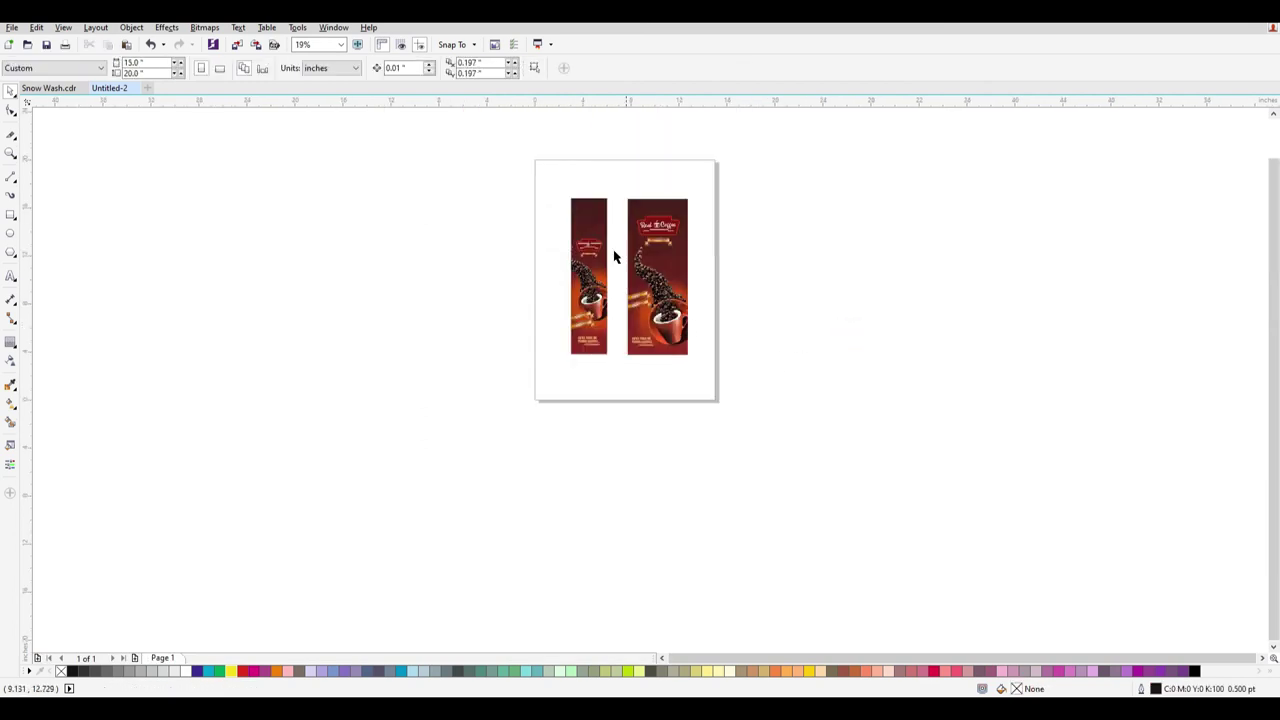
pyautogui.scroll(1, 612, 252)
pyautogui.moveTo(566, 285); pyautogui.dragTo(610, 286)
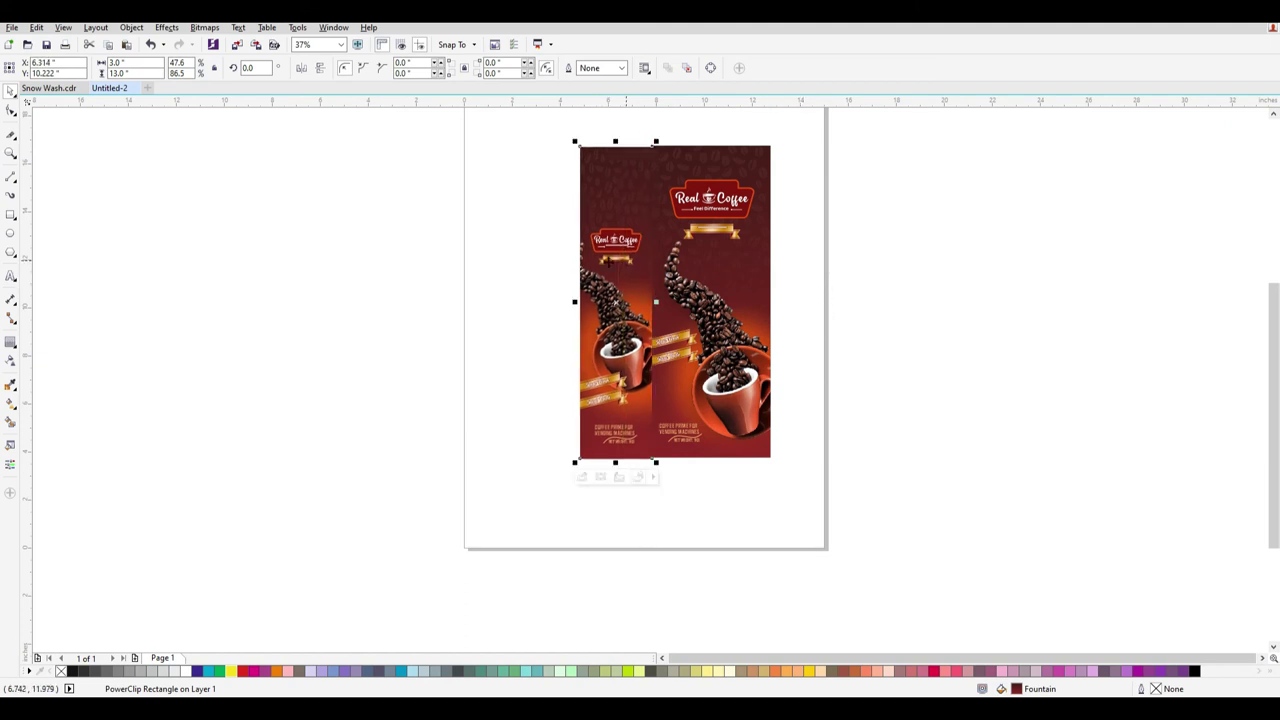
pyautogui.click(831, 348)
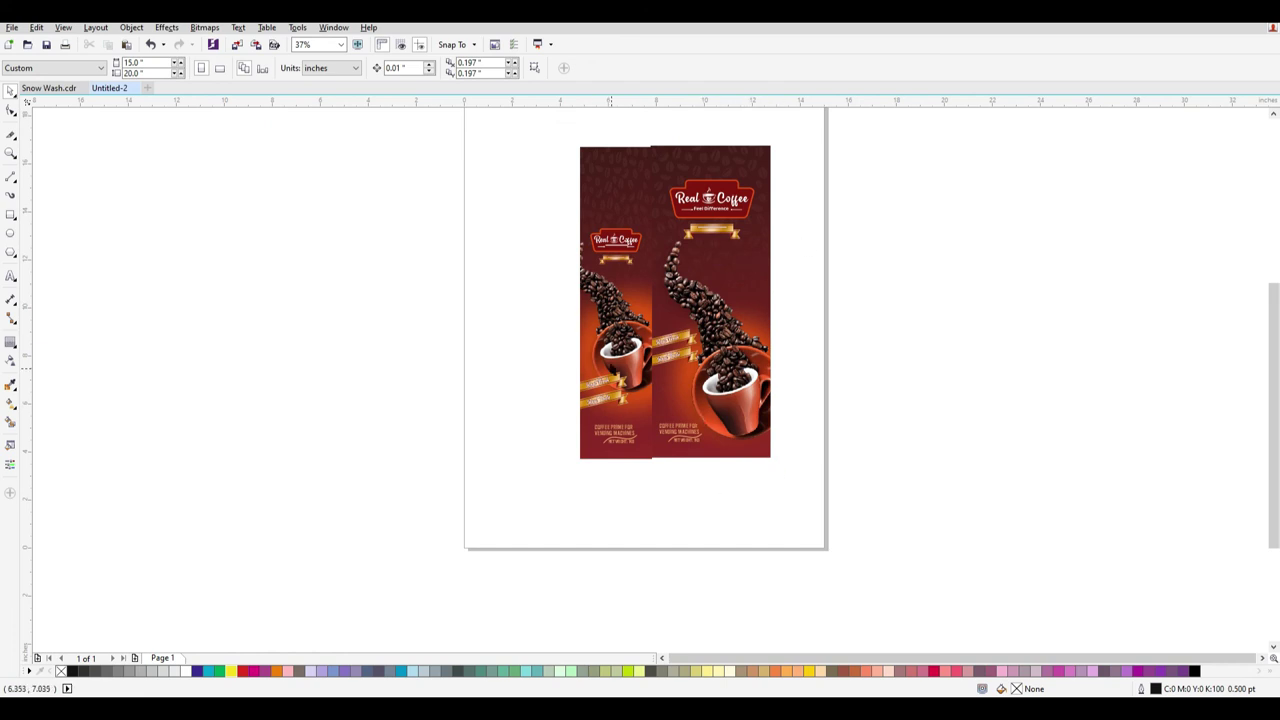
# Select both panels and align them vertically so their upper and lower edges match.
pyautogui.click(665, 243)
pyautogui.click(605, 219)
pyautogui.keyDown('shift'); pyautogui.click(680, 208); pyautogui.keyUp('shift')
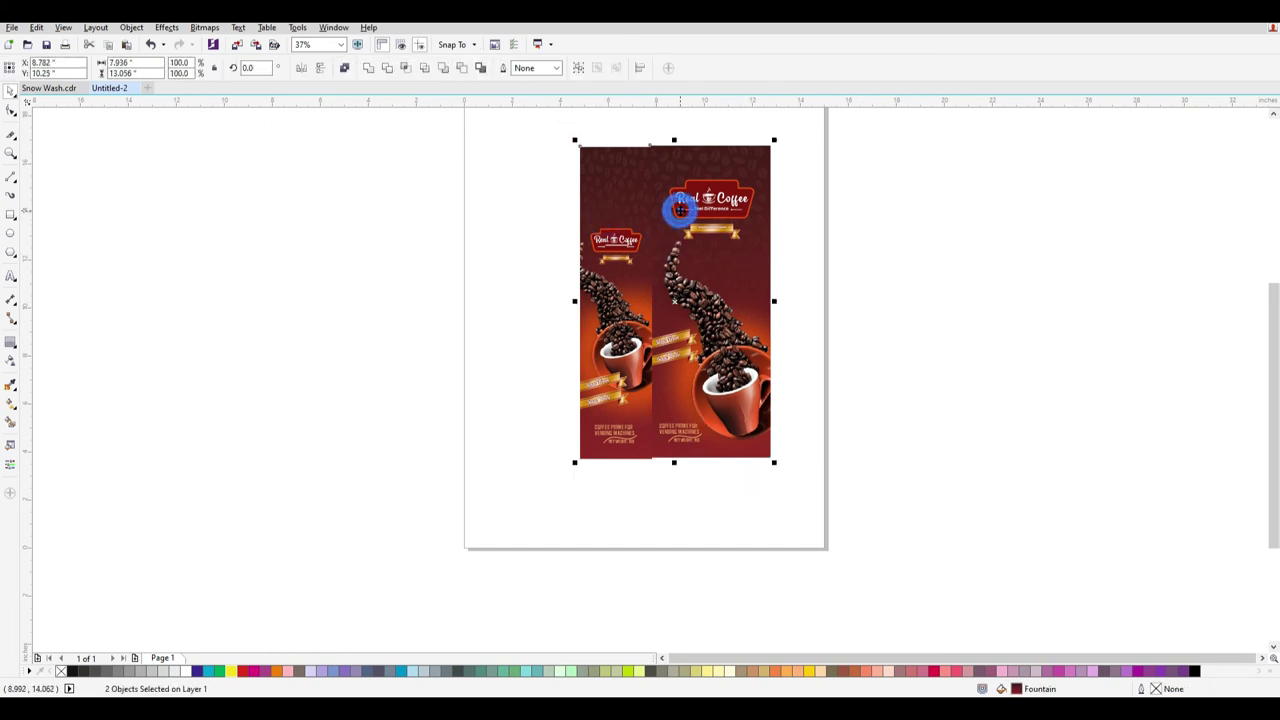
pyautogui.click(823, 281)
# Nudge the narrow panel away from the front panel to X 6.014 inches, leaving a small gap between them.
pyautogui.click(623, 261)
pyautogui.press('Left')
pyautogui.press('Left')
pyautogui.press('Left')
pyautogui.press('Left')
pyautogui.press('Left')
pyautogui.press('Left')
pyautogui.press('Left')
pyautogui.press('Left')
pyautogui.press('Left')
pyautogui.press('Left')
pyautogui.press('Left')
pyautogui.press('Left')
pyautogui.press('Left')
pyautogui.press('Left')
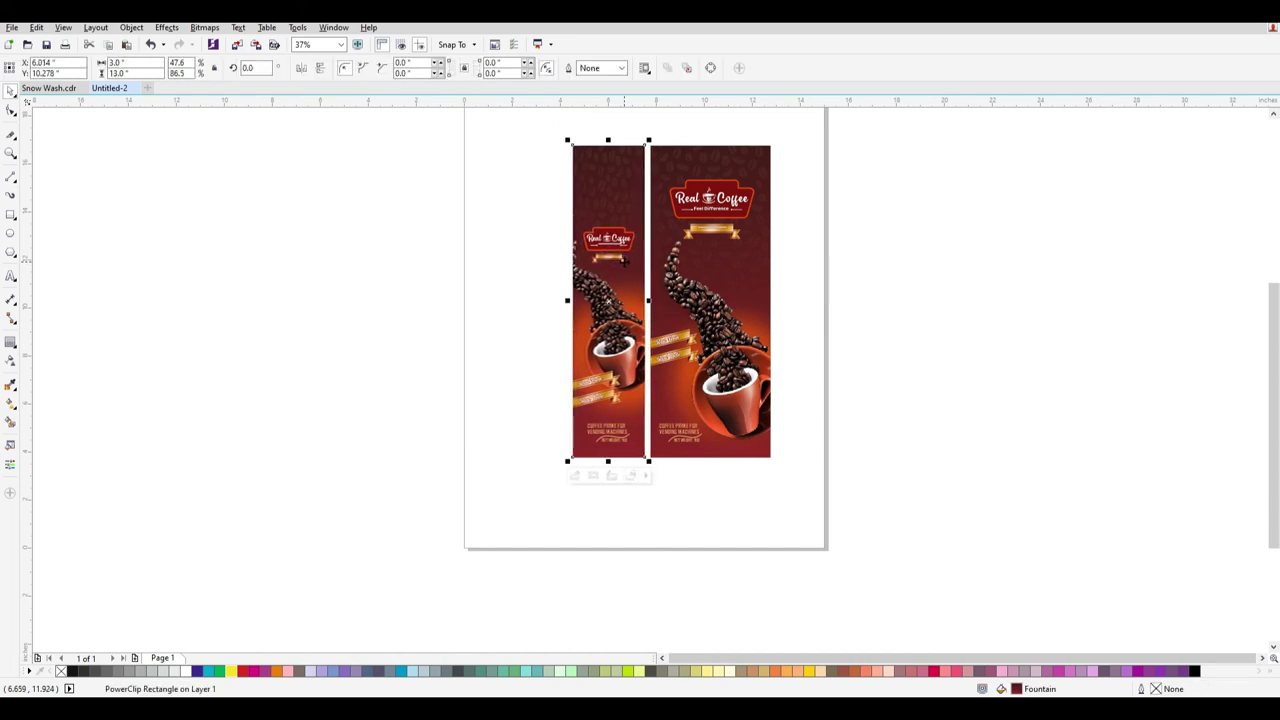
# Group the narrow and front panels together and center the group on the page.
pyautogui.moveTo(863, 530); pyautogui.dragTo(374, 120)
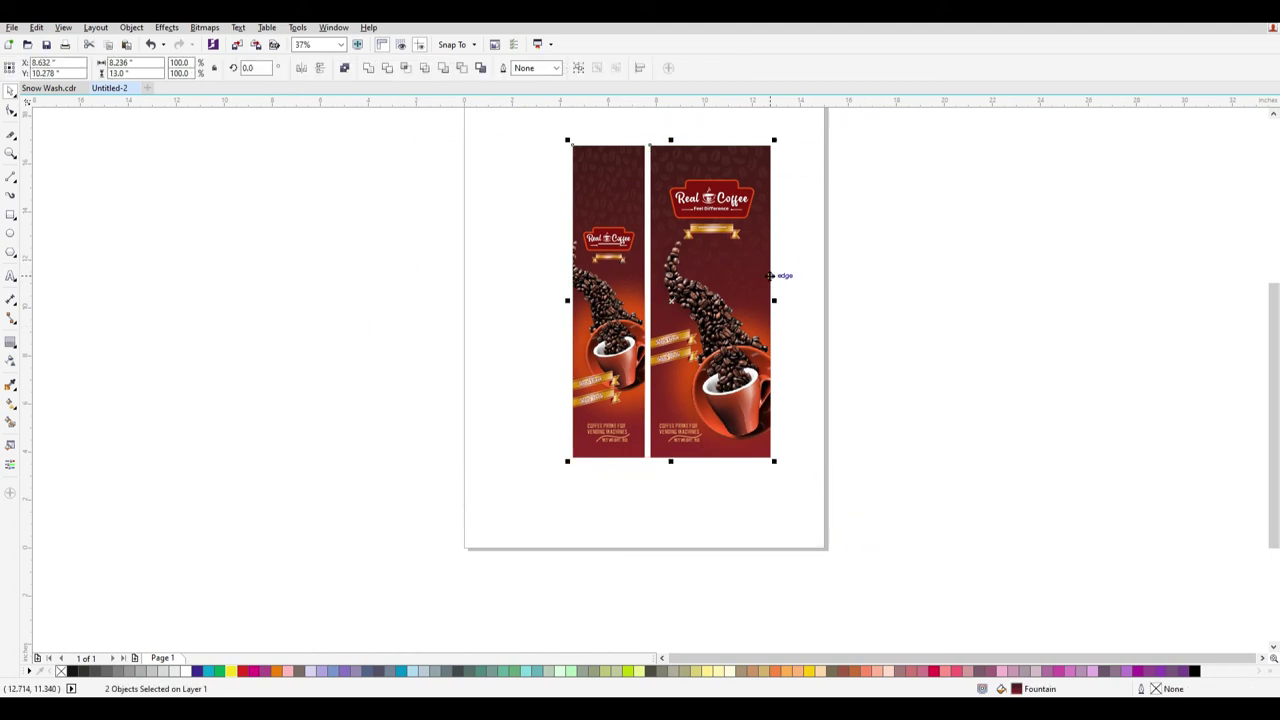
pyautogui.scroll(-1, 770, 275)
pyautogui.click(795, 343)
pyautogui.moveTo(525, 191); pyautogui.dragTo(829, 530)
pyautogui.hotkey('ctrl', 'g')
pyautogui.press('p')
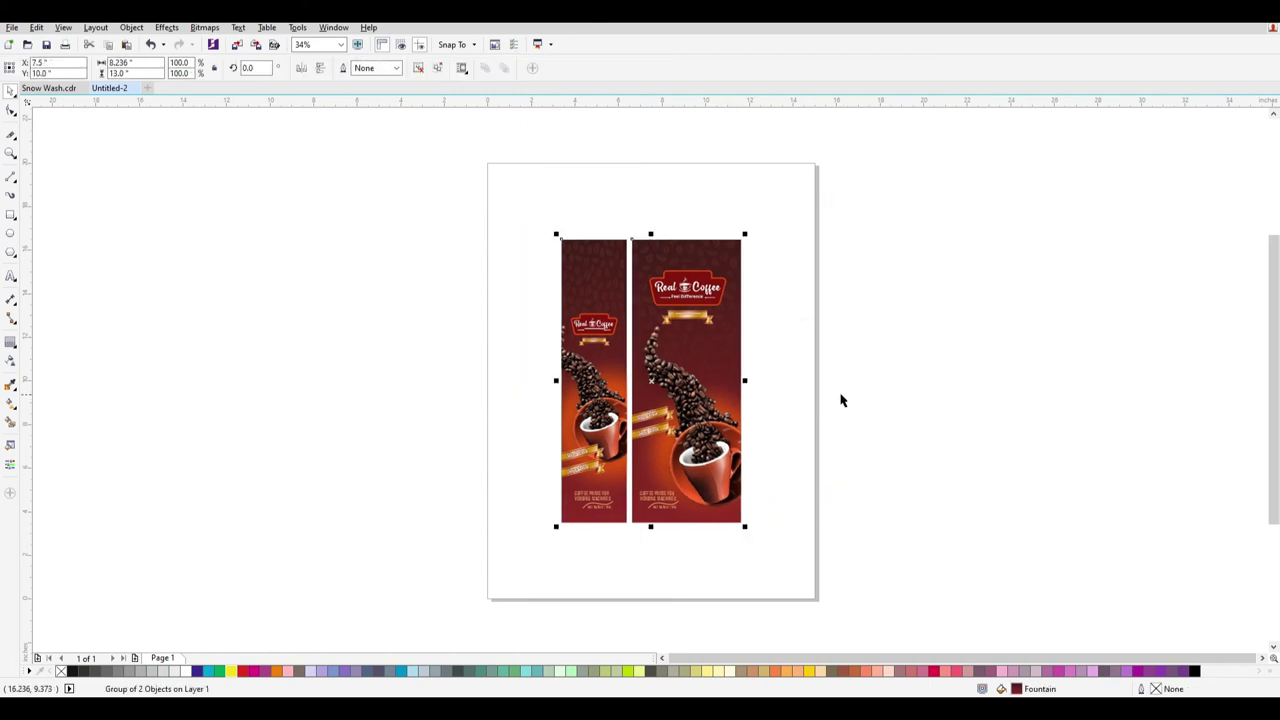
# Add a page-sized 15 by 20 inch rectangle behind the panels, filled with black and without an outline.
pyautogui.click(779, 374)
pyautogui.doubleClick(11, 214)
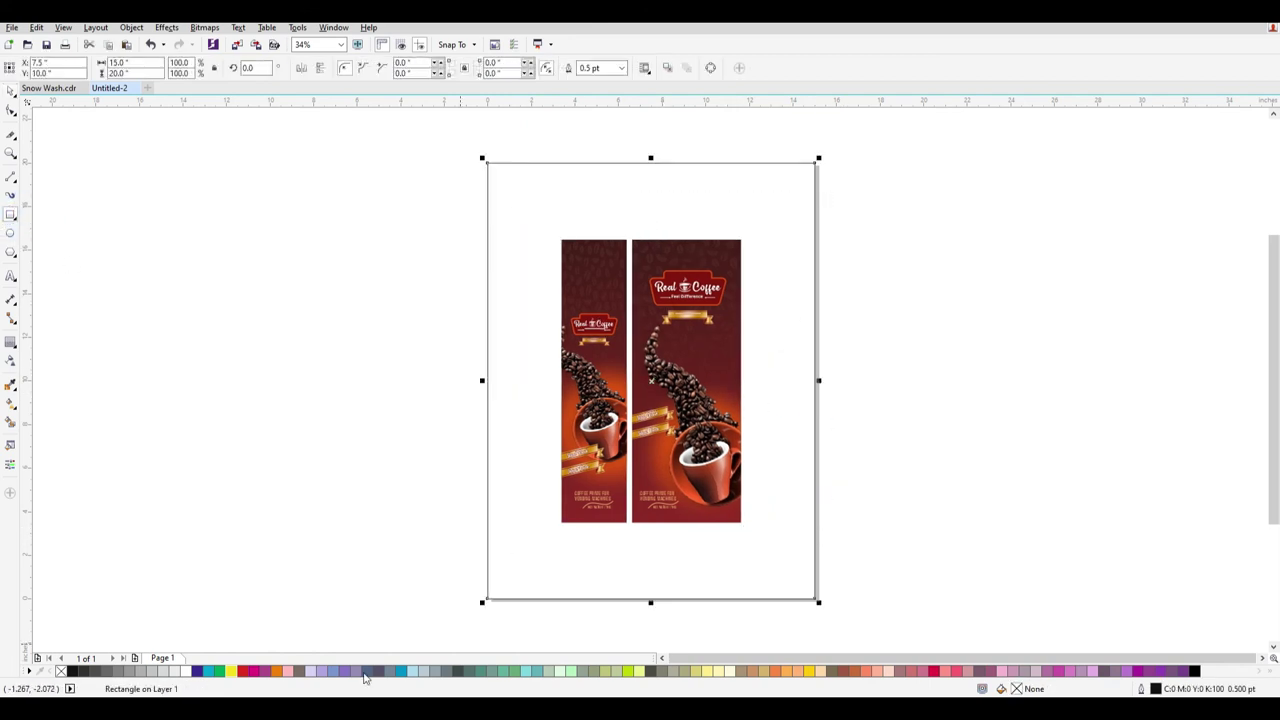
pyautogui.click(72, 671)
pyautogui.rightClick(60, 671)
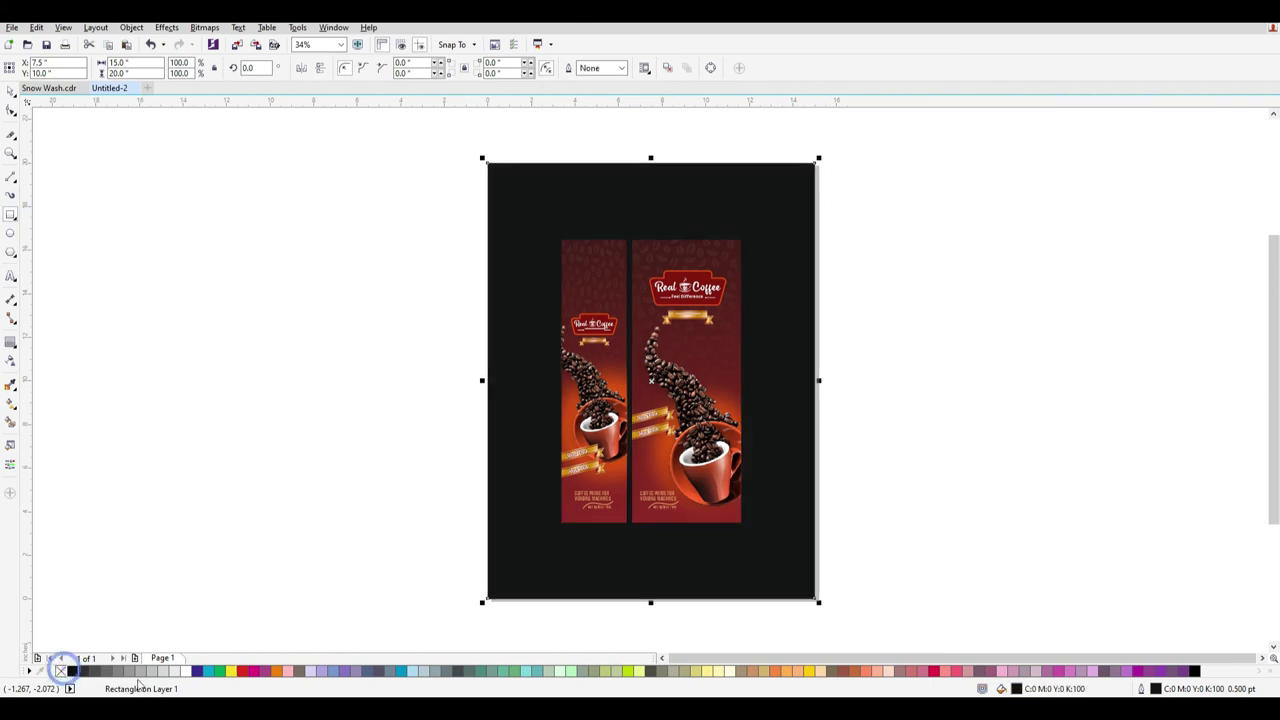
pyautogui.click(11, 91)
pyautogui.click(243, 294)
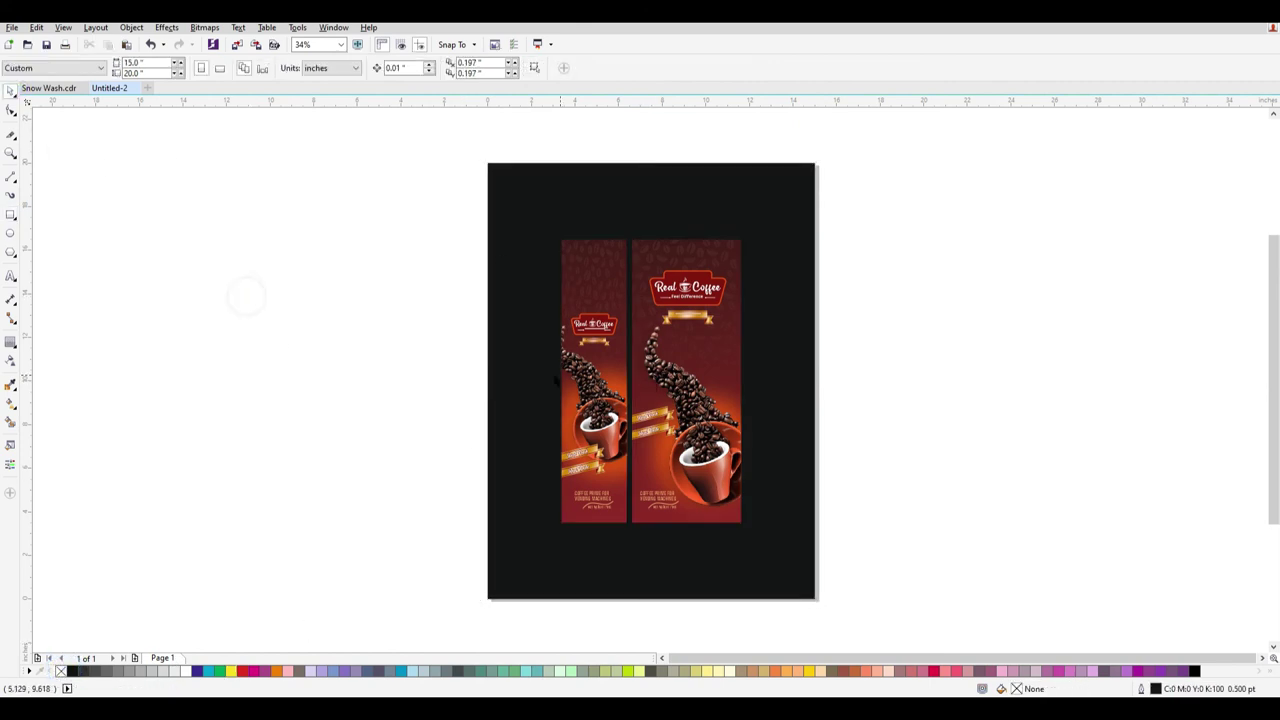
# Examine the ribbons, cups and logos on both panels up close, and the whole layout against the black background.
pyautogui.scroll(3, 665, 438)
pyautogui.scroll(1, 651, 453)
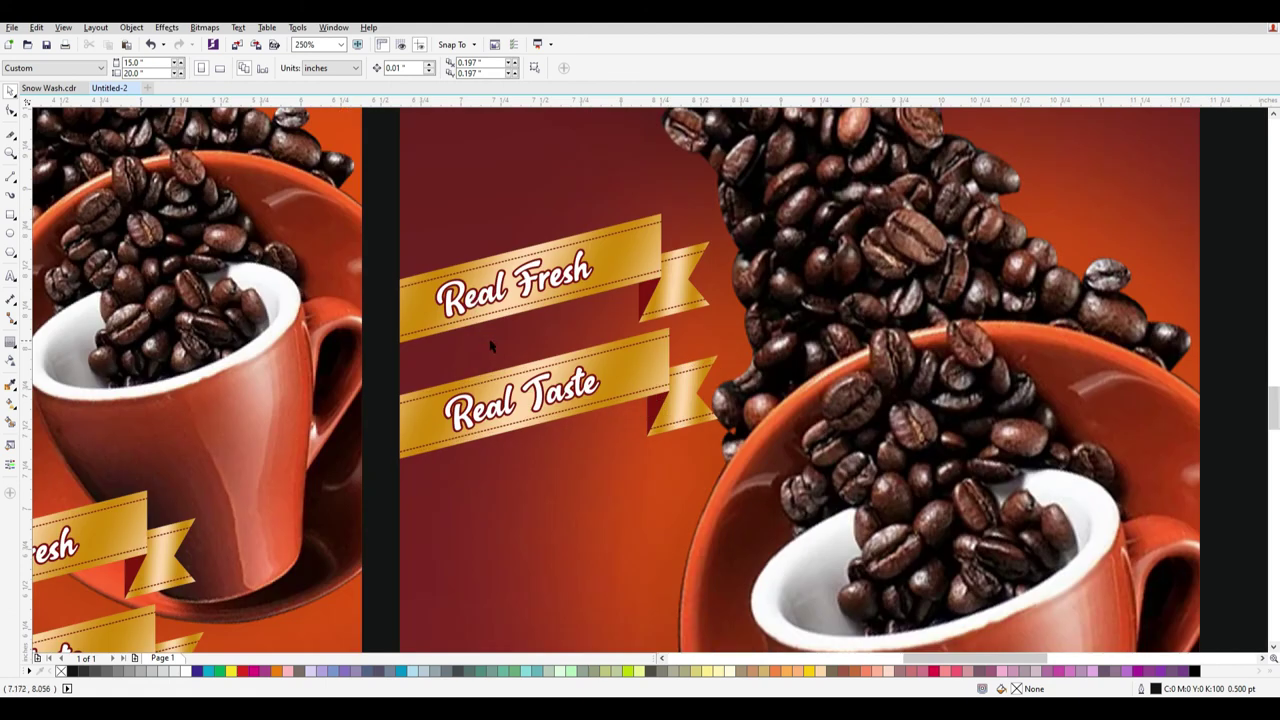
pyautogui.scroll(-3, 491, 346)
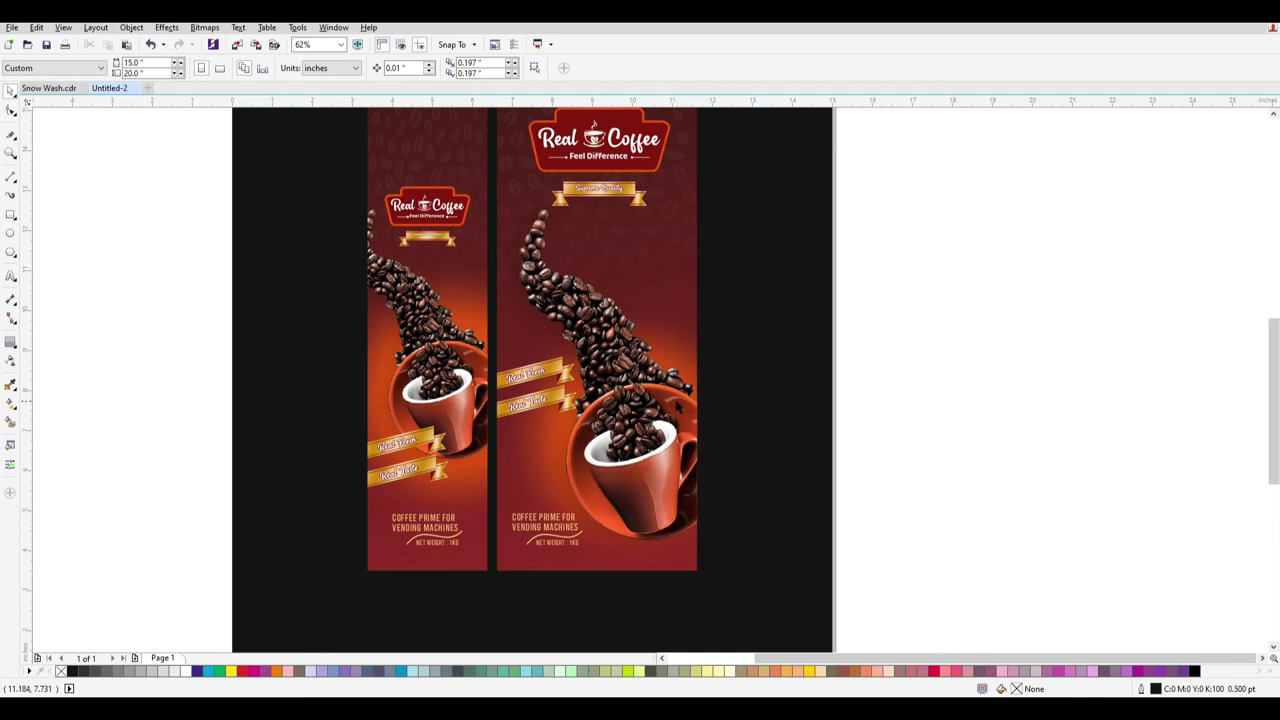
pyautogui.click(632, 218)
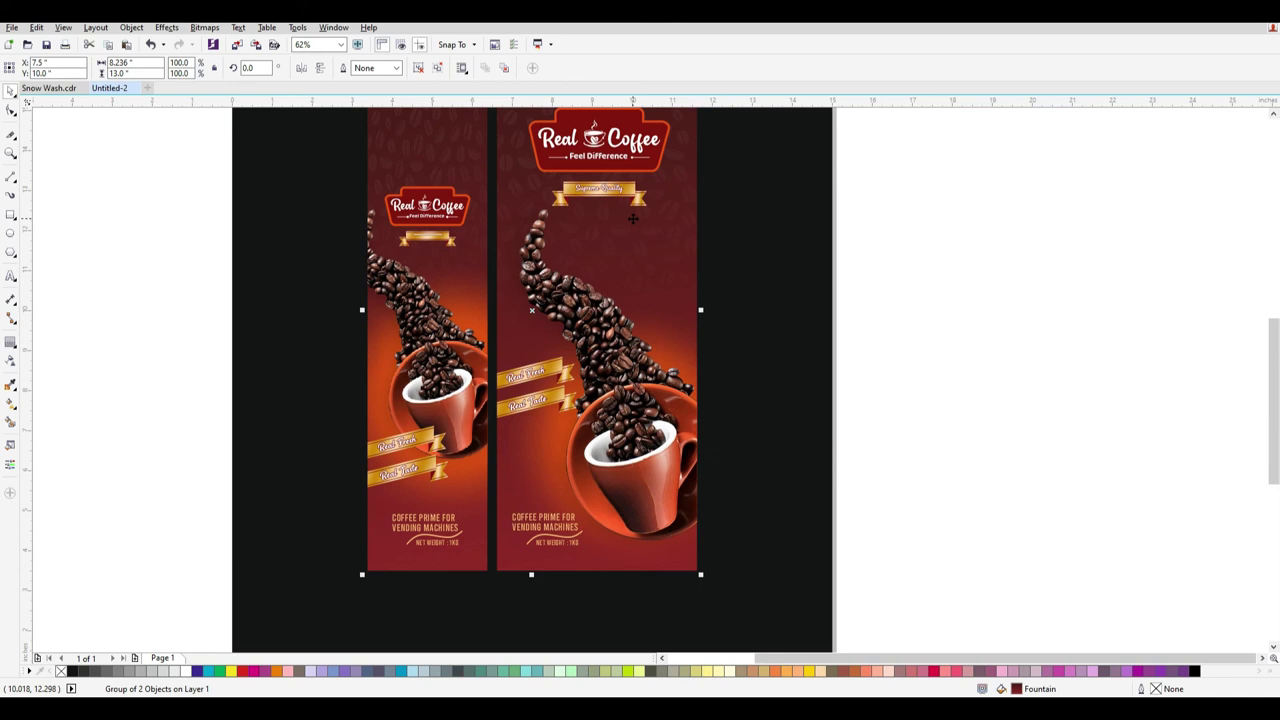
pyautogui.scroll(-1, 632, 218)
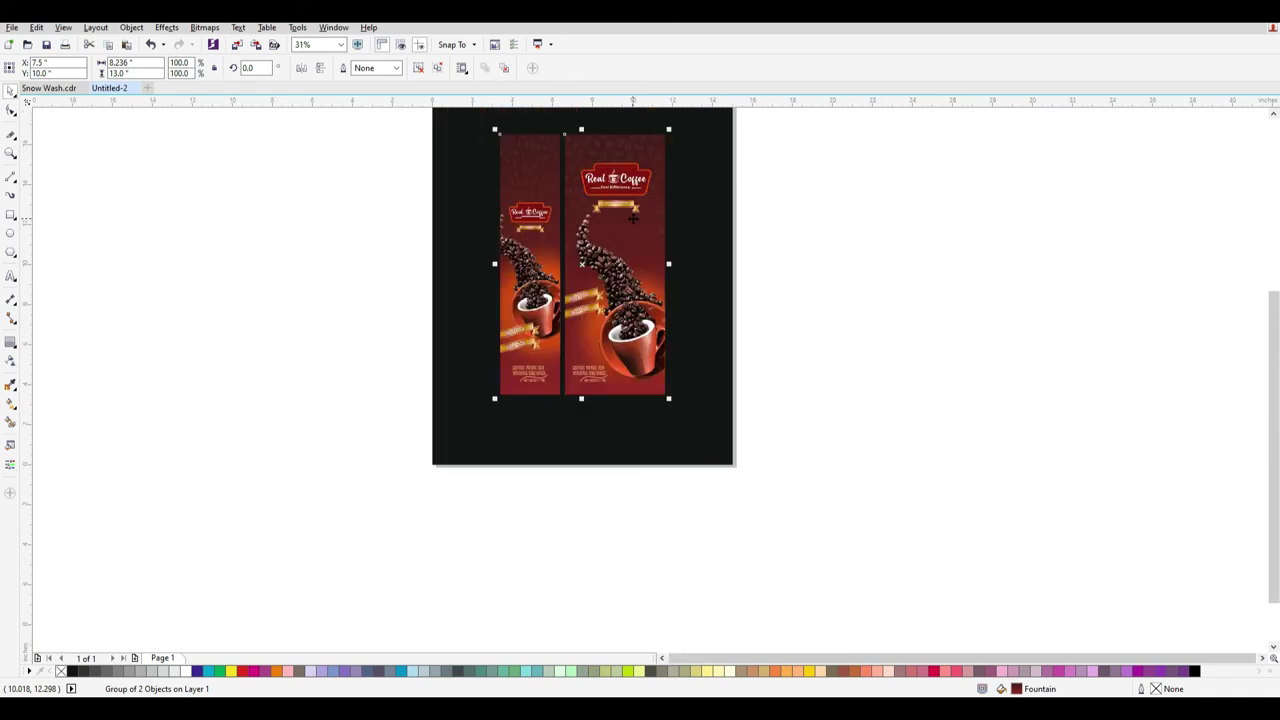
pyautogui.scroll(1, 632, 218)
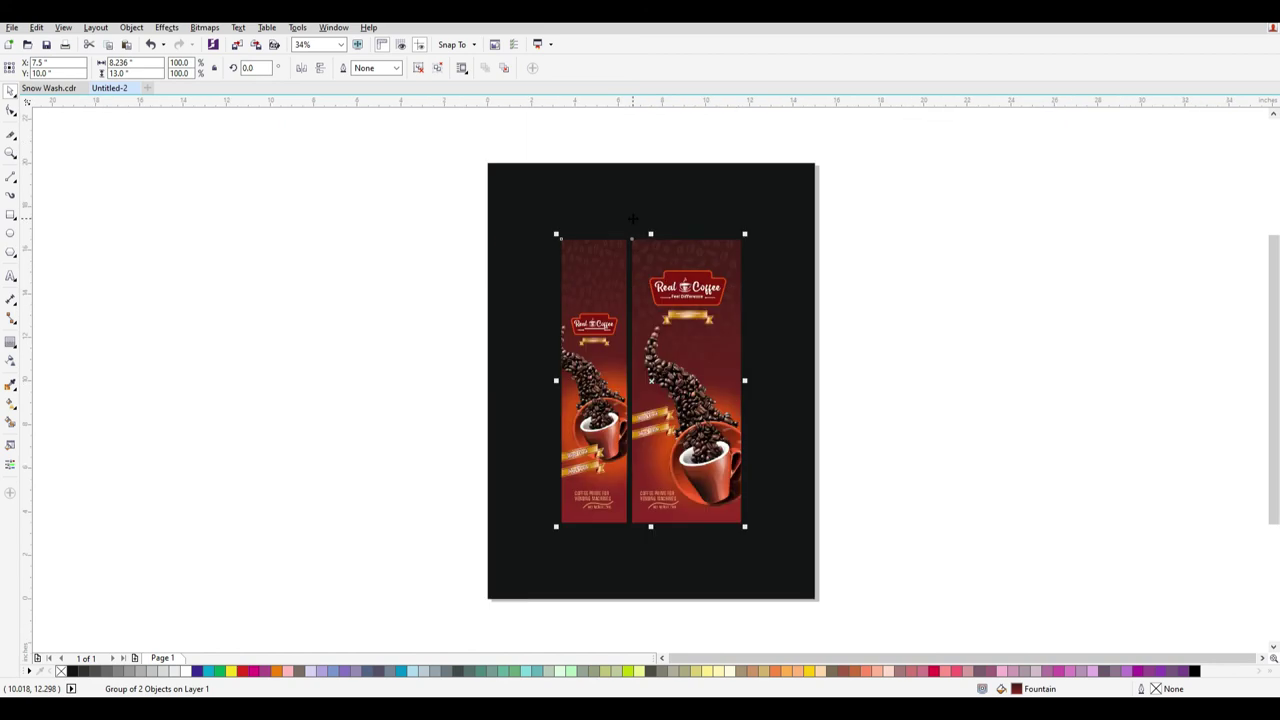
pyautogui.click(866, 391)
pyautogui.moveTo(887, 545); pyautogui.dragTo(460, 208)
pyautogui.moveTo(561, 294); pyautogui.dragTo(692, 299)
pyautogui.hotkey('ctrl', 'z')
pyautogui.click(846, 394)
pyautogui.click(698, 214)
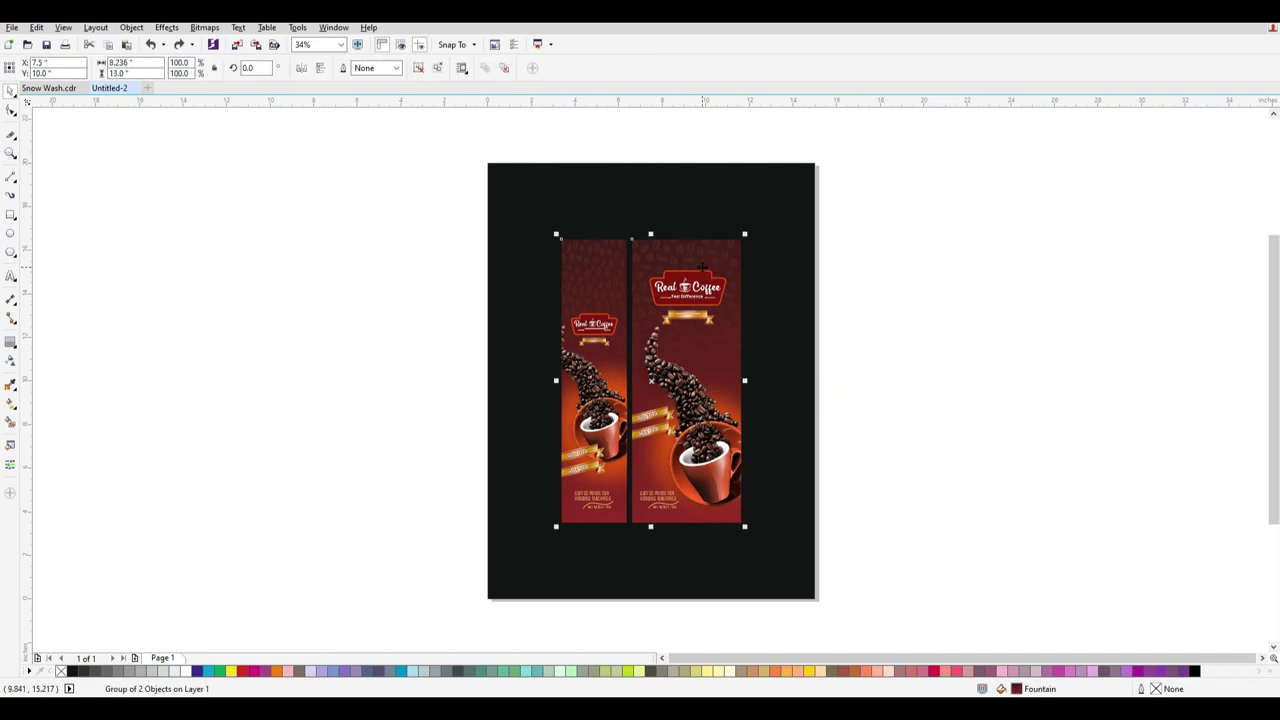